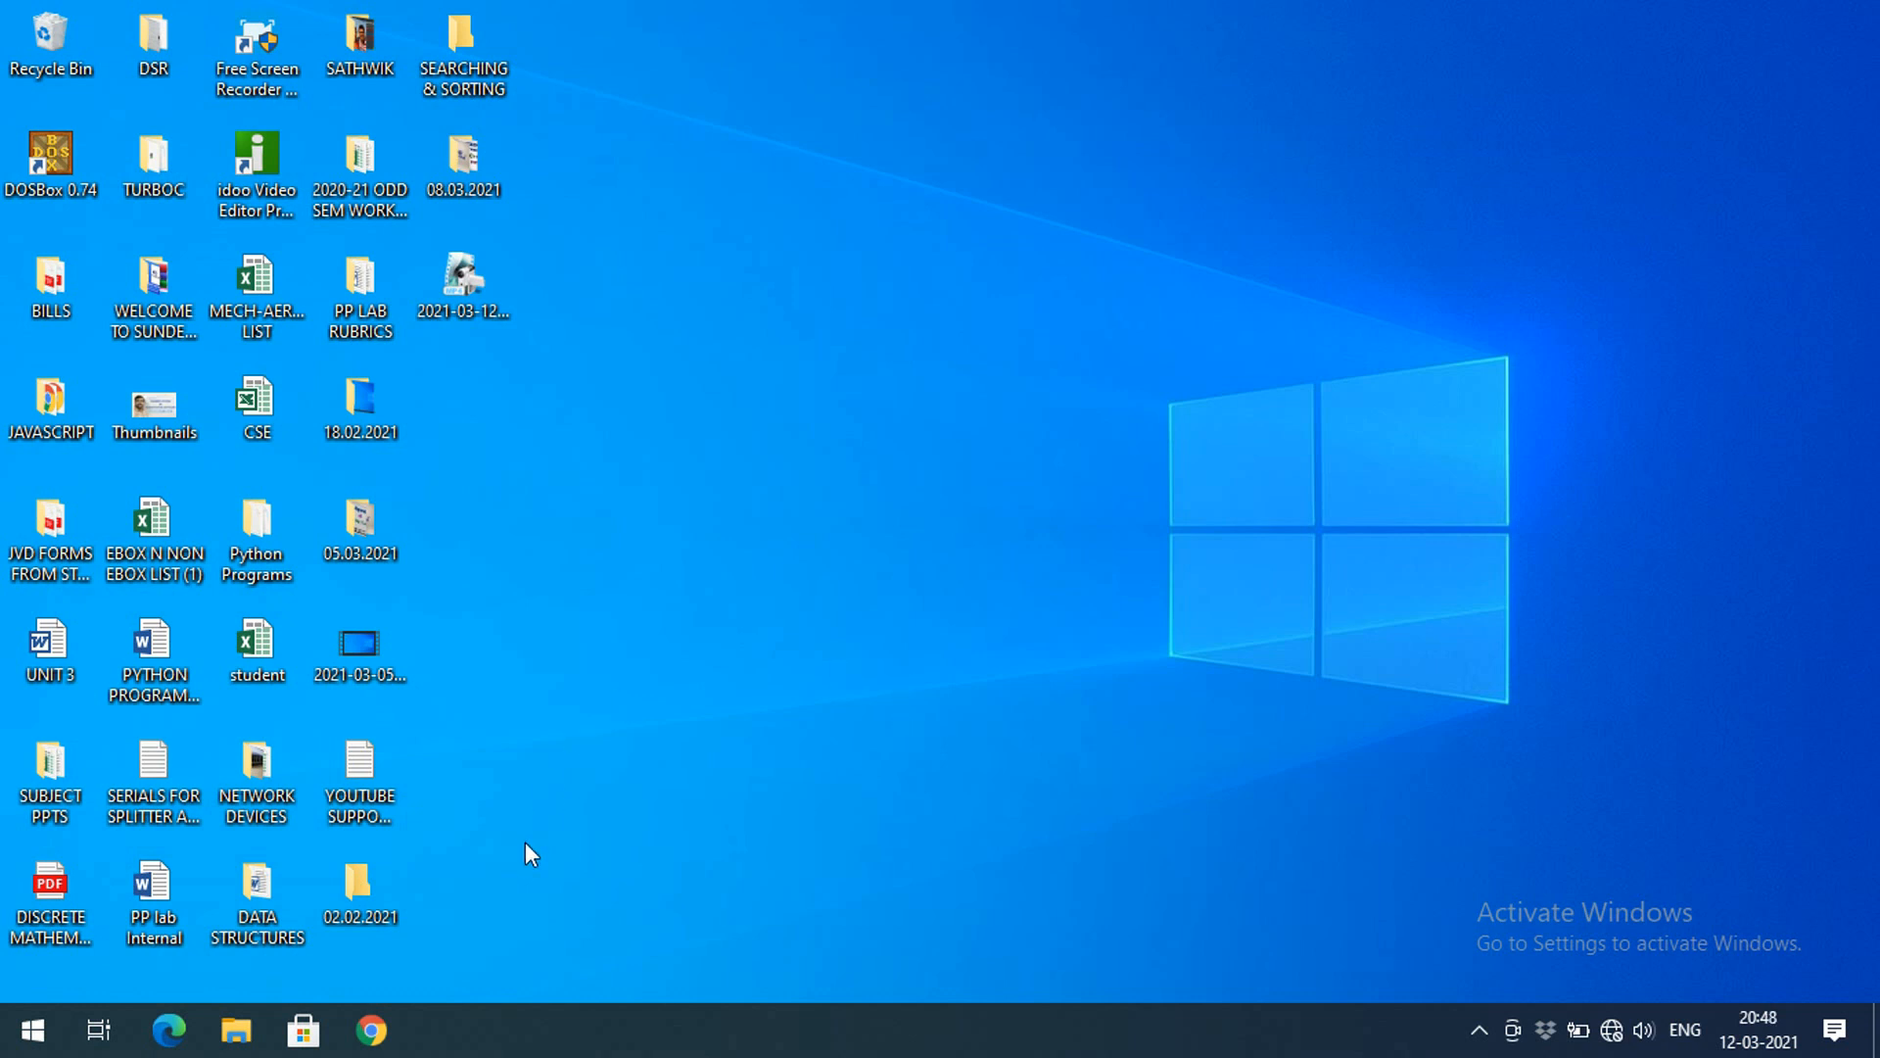
Launch Paint by running MSPAINT from the Run box, then maximize its window
click(49, 1046)
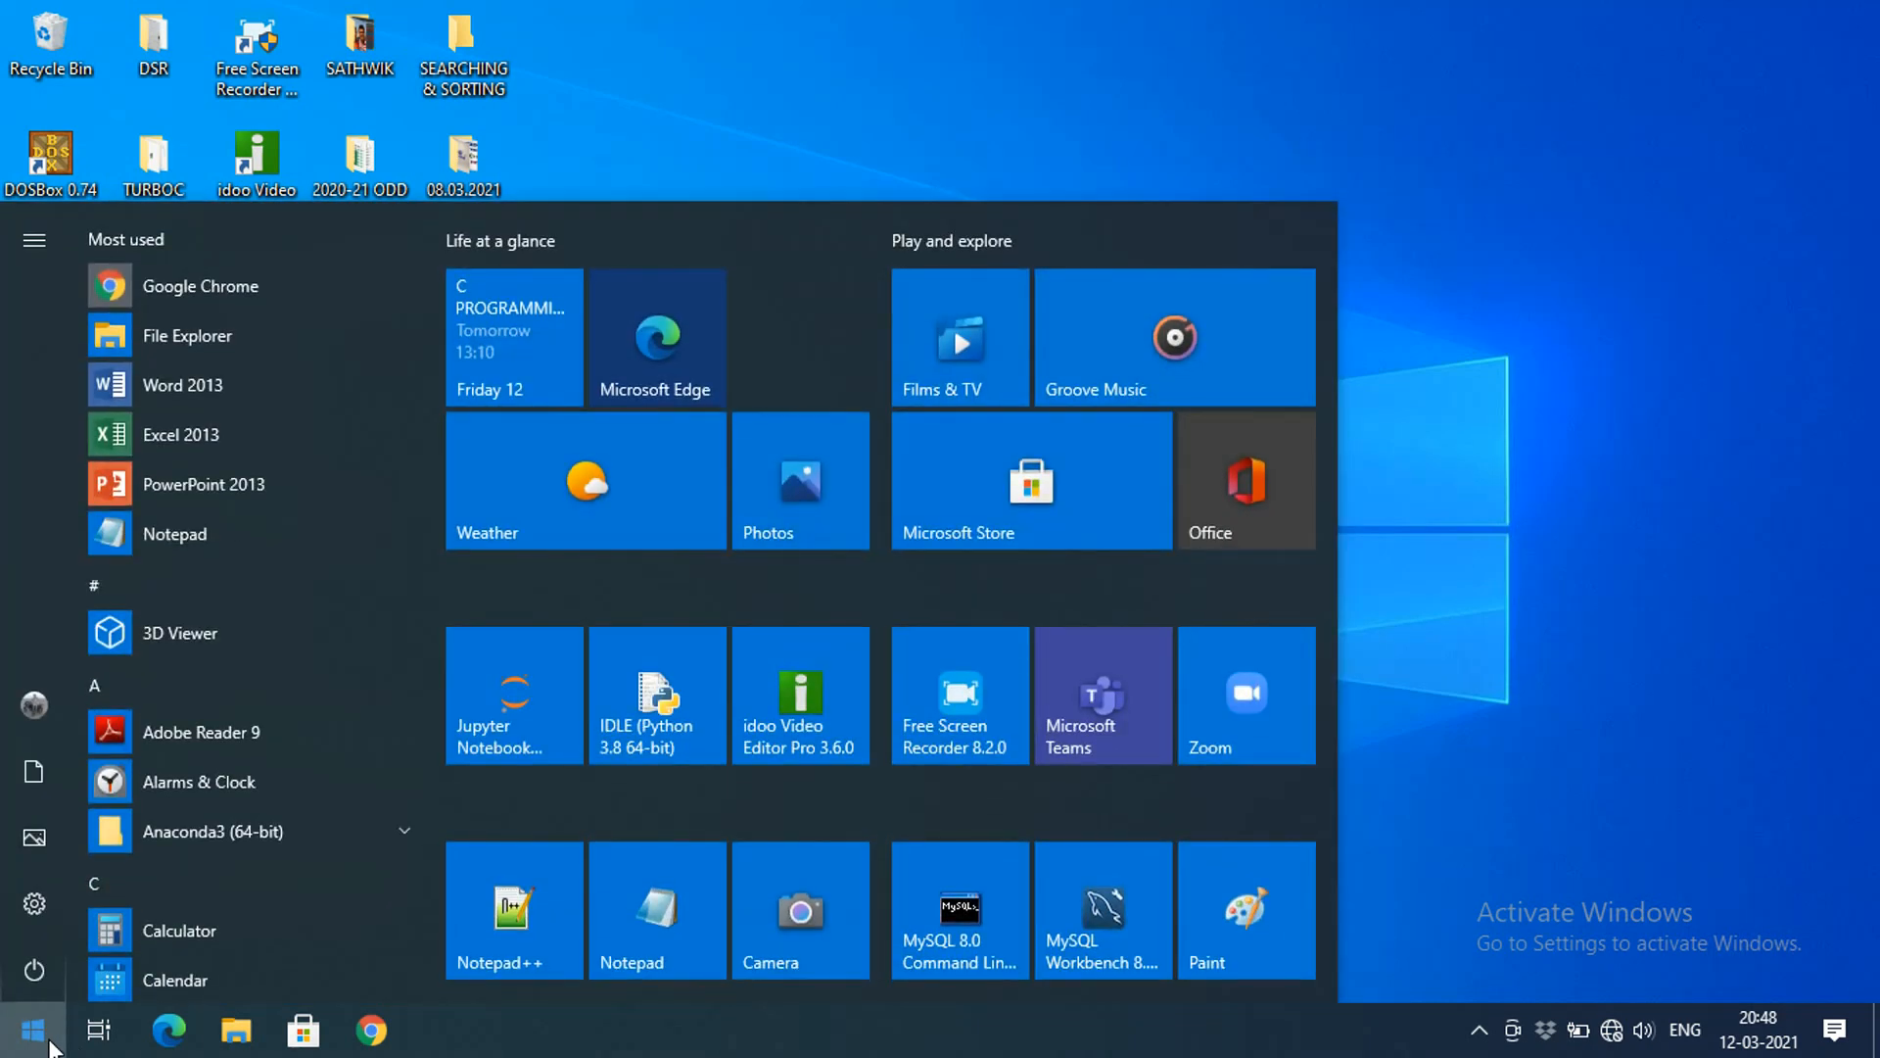
text(mspain)
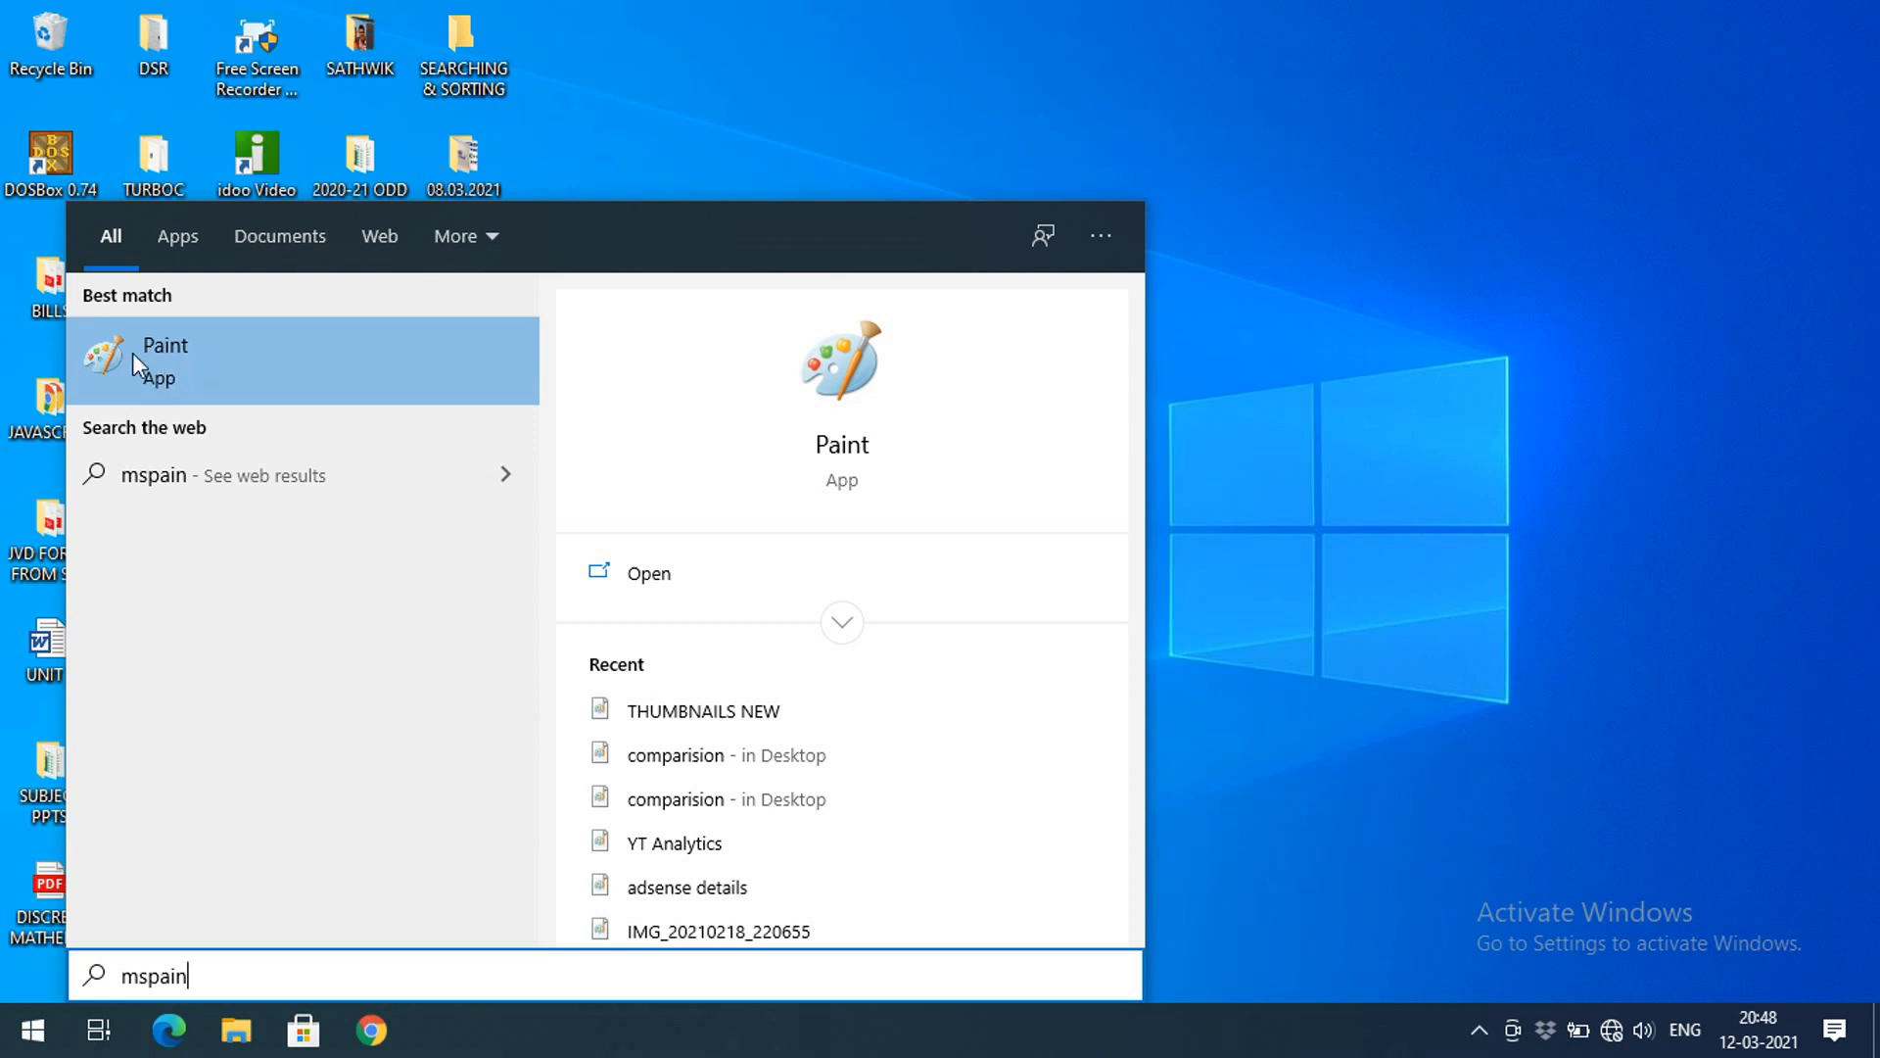
click(1322, 470)
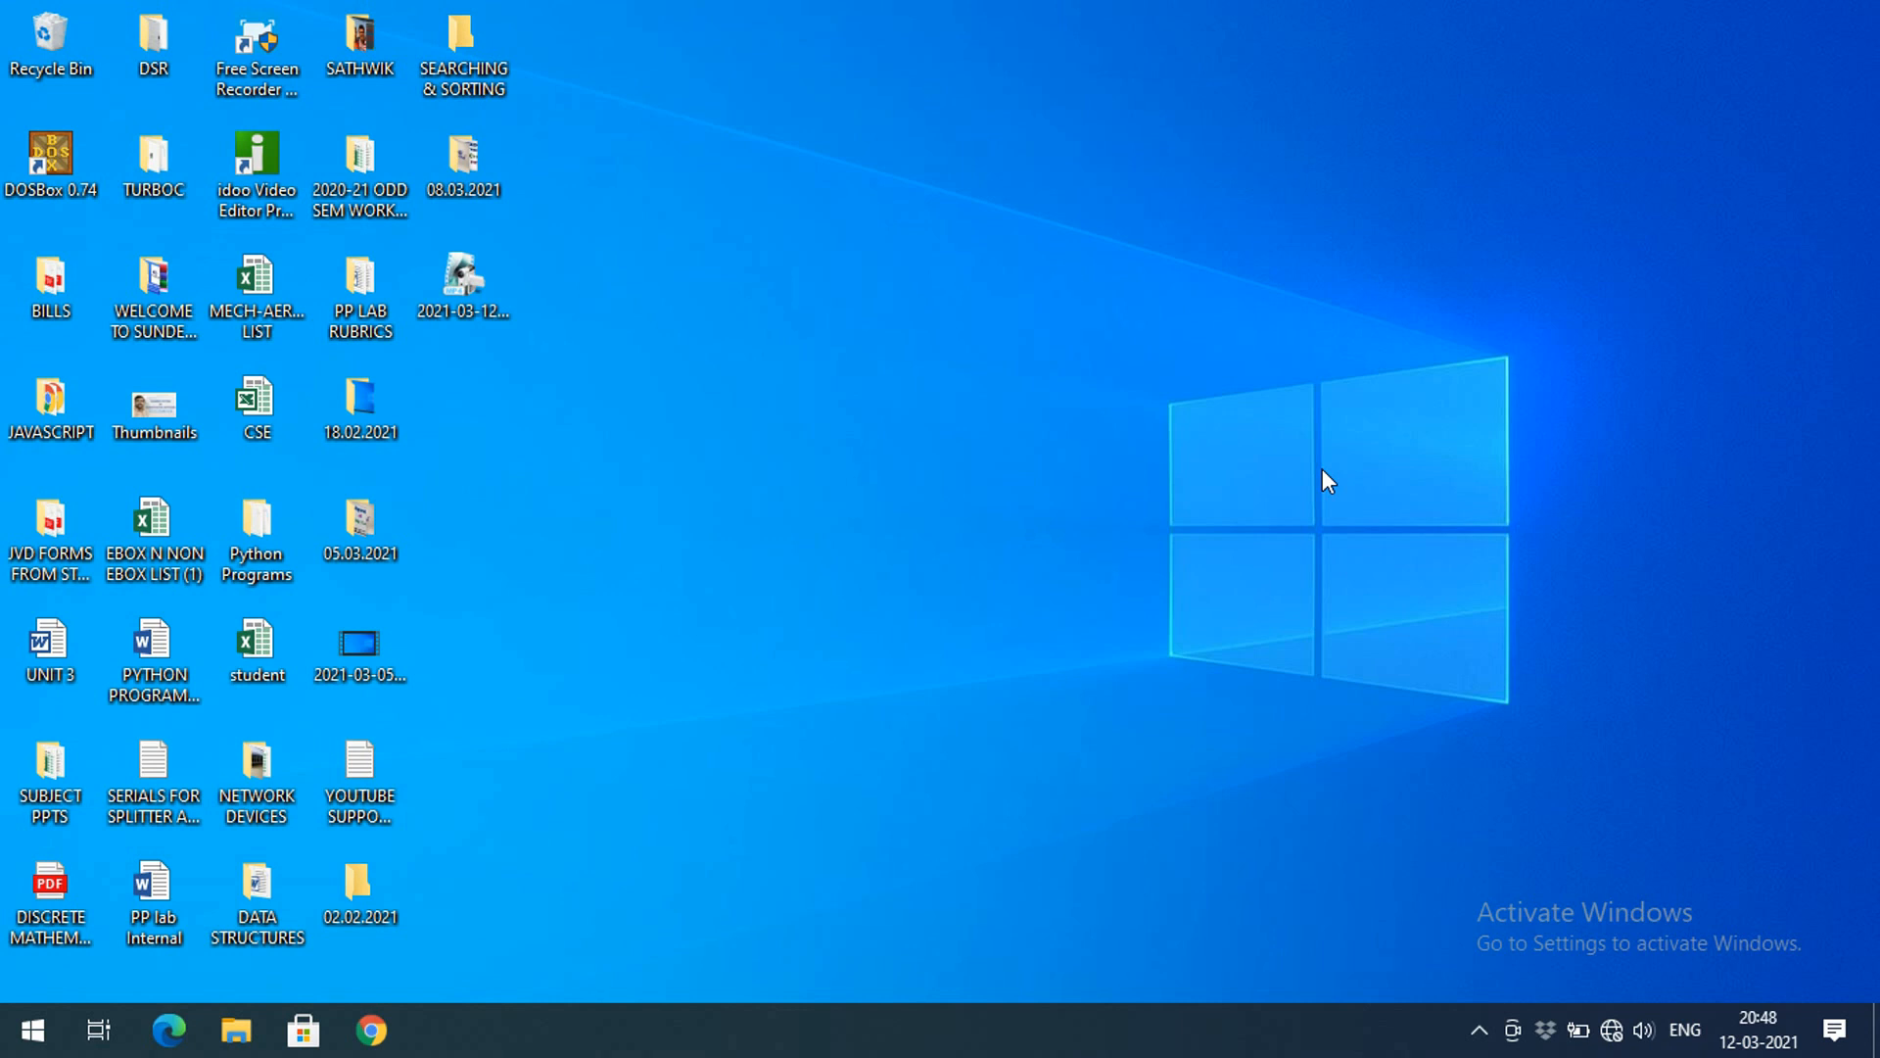
key(super+r)
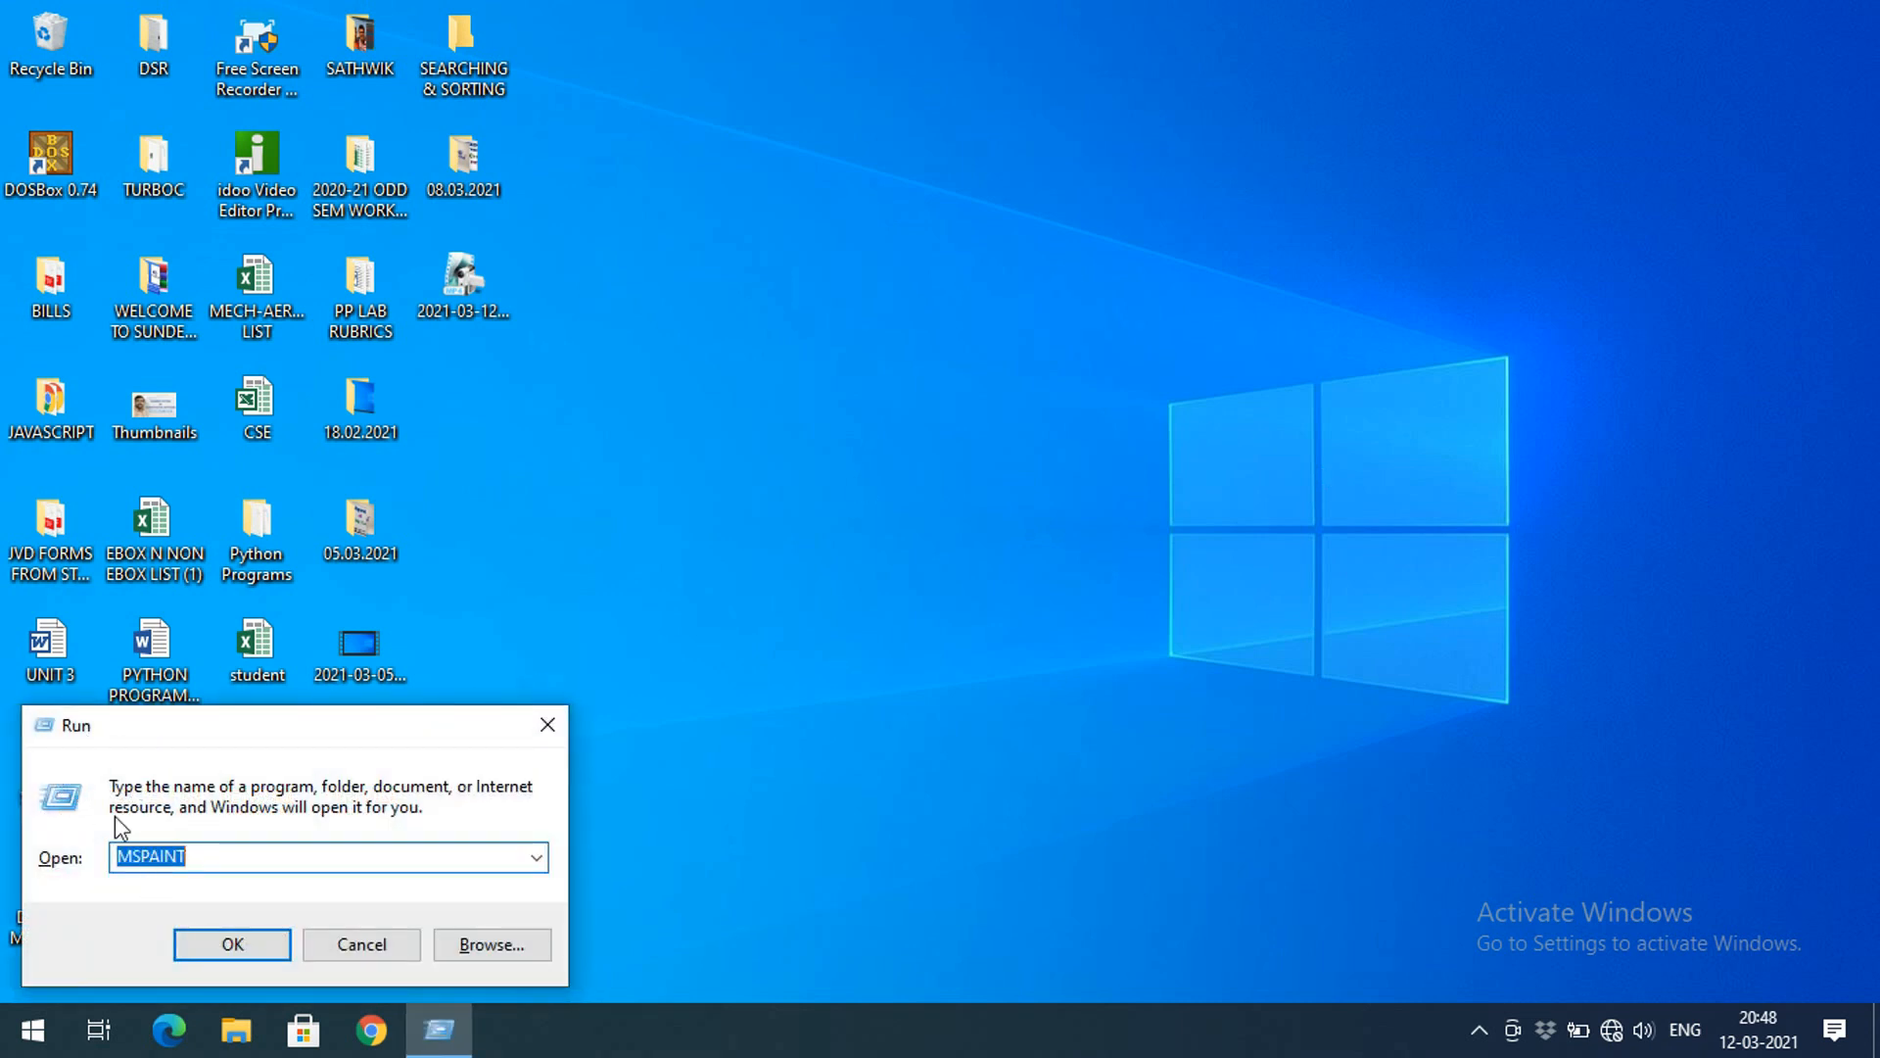
click(149, 862)
click(203, 938)
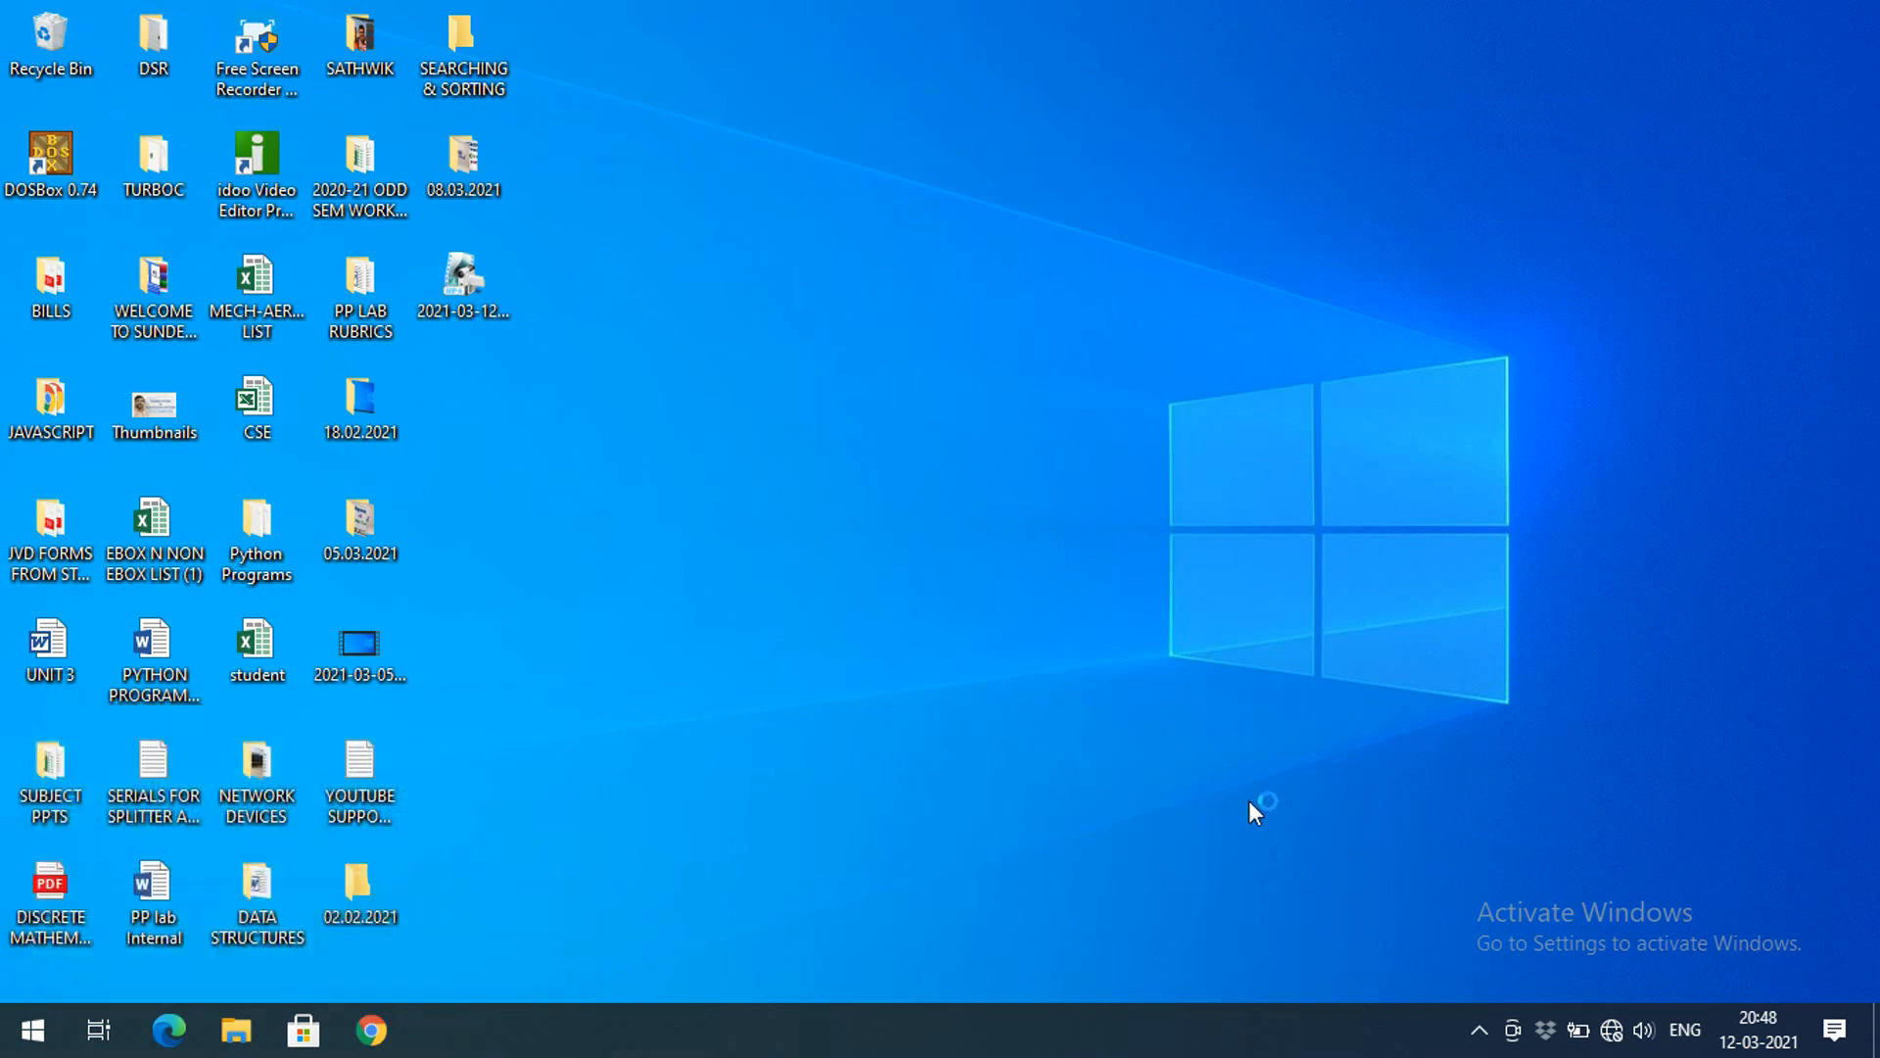
click(1454, 138)
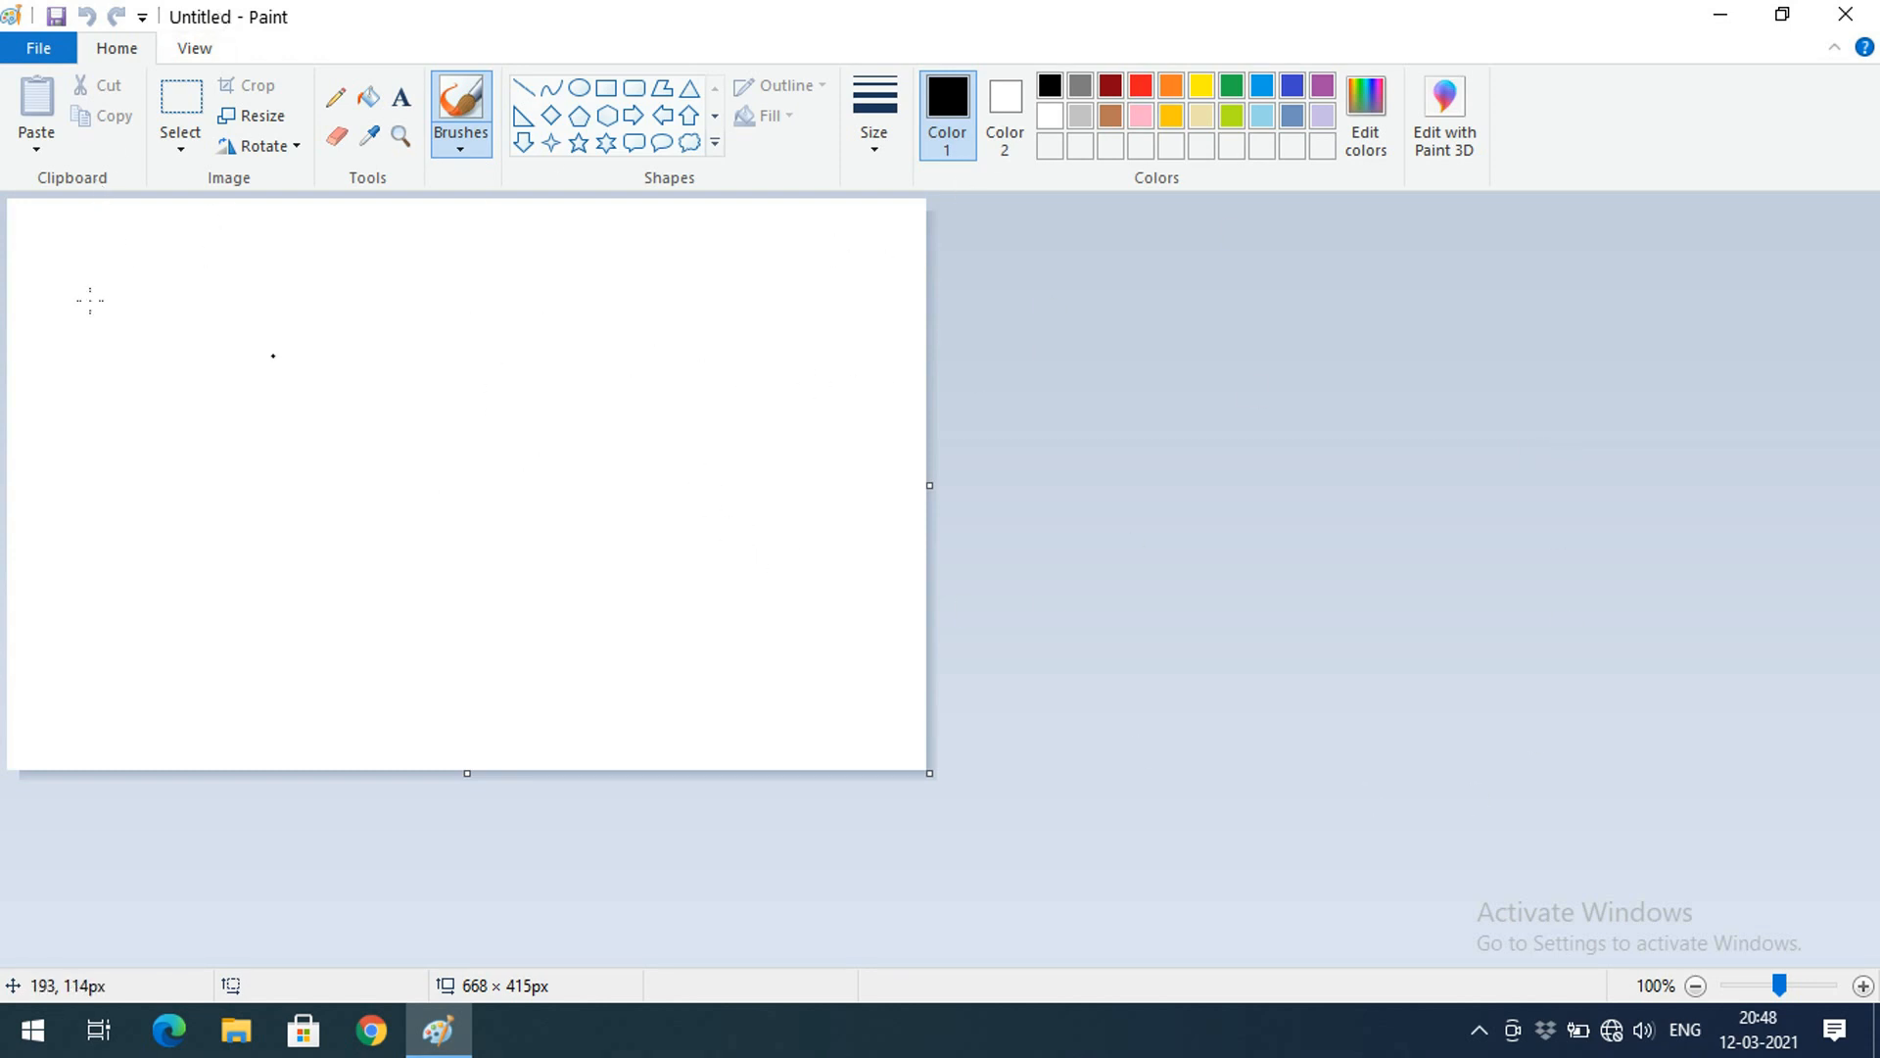
click(44, 51)
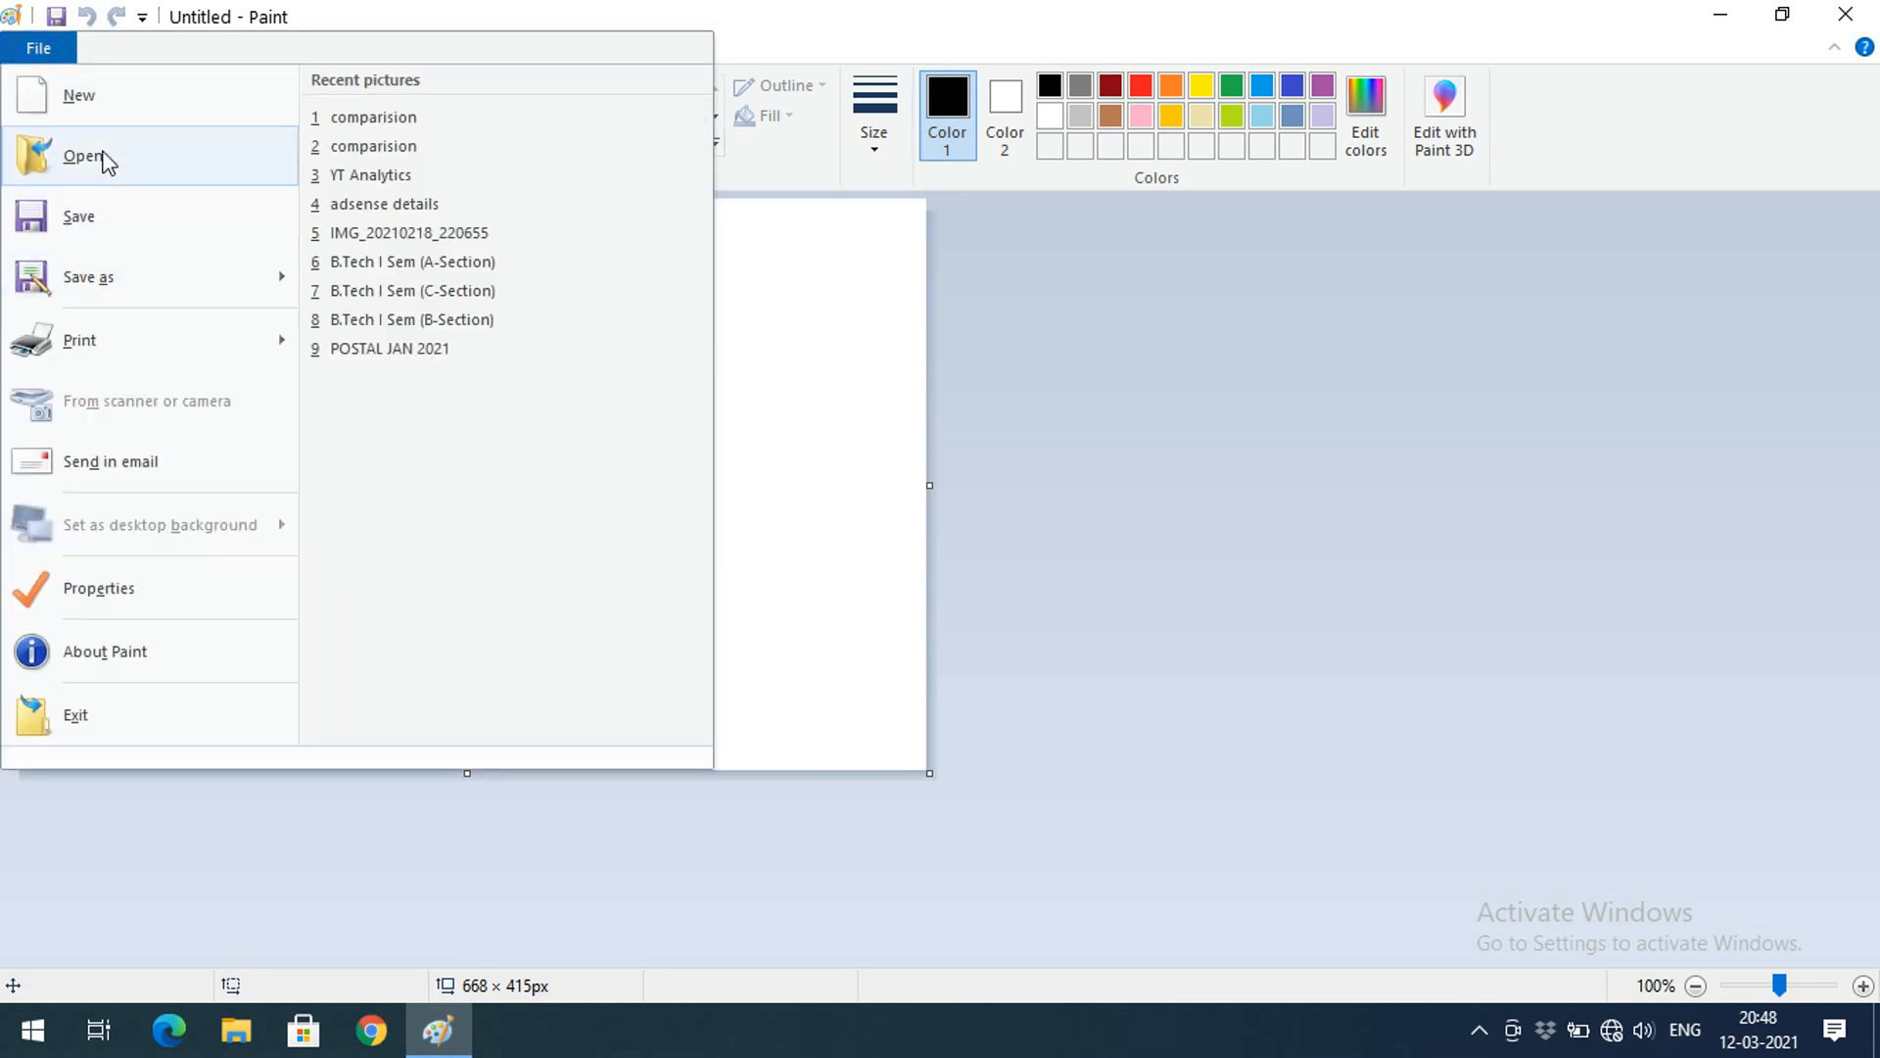
click(32, 51)
click(31, 51)
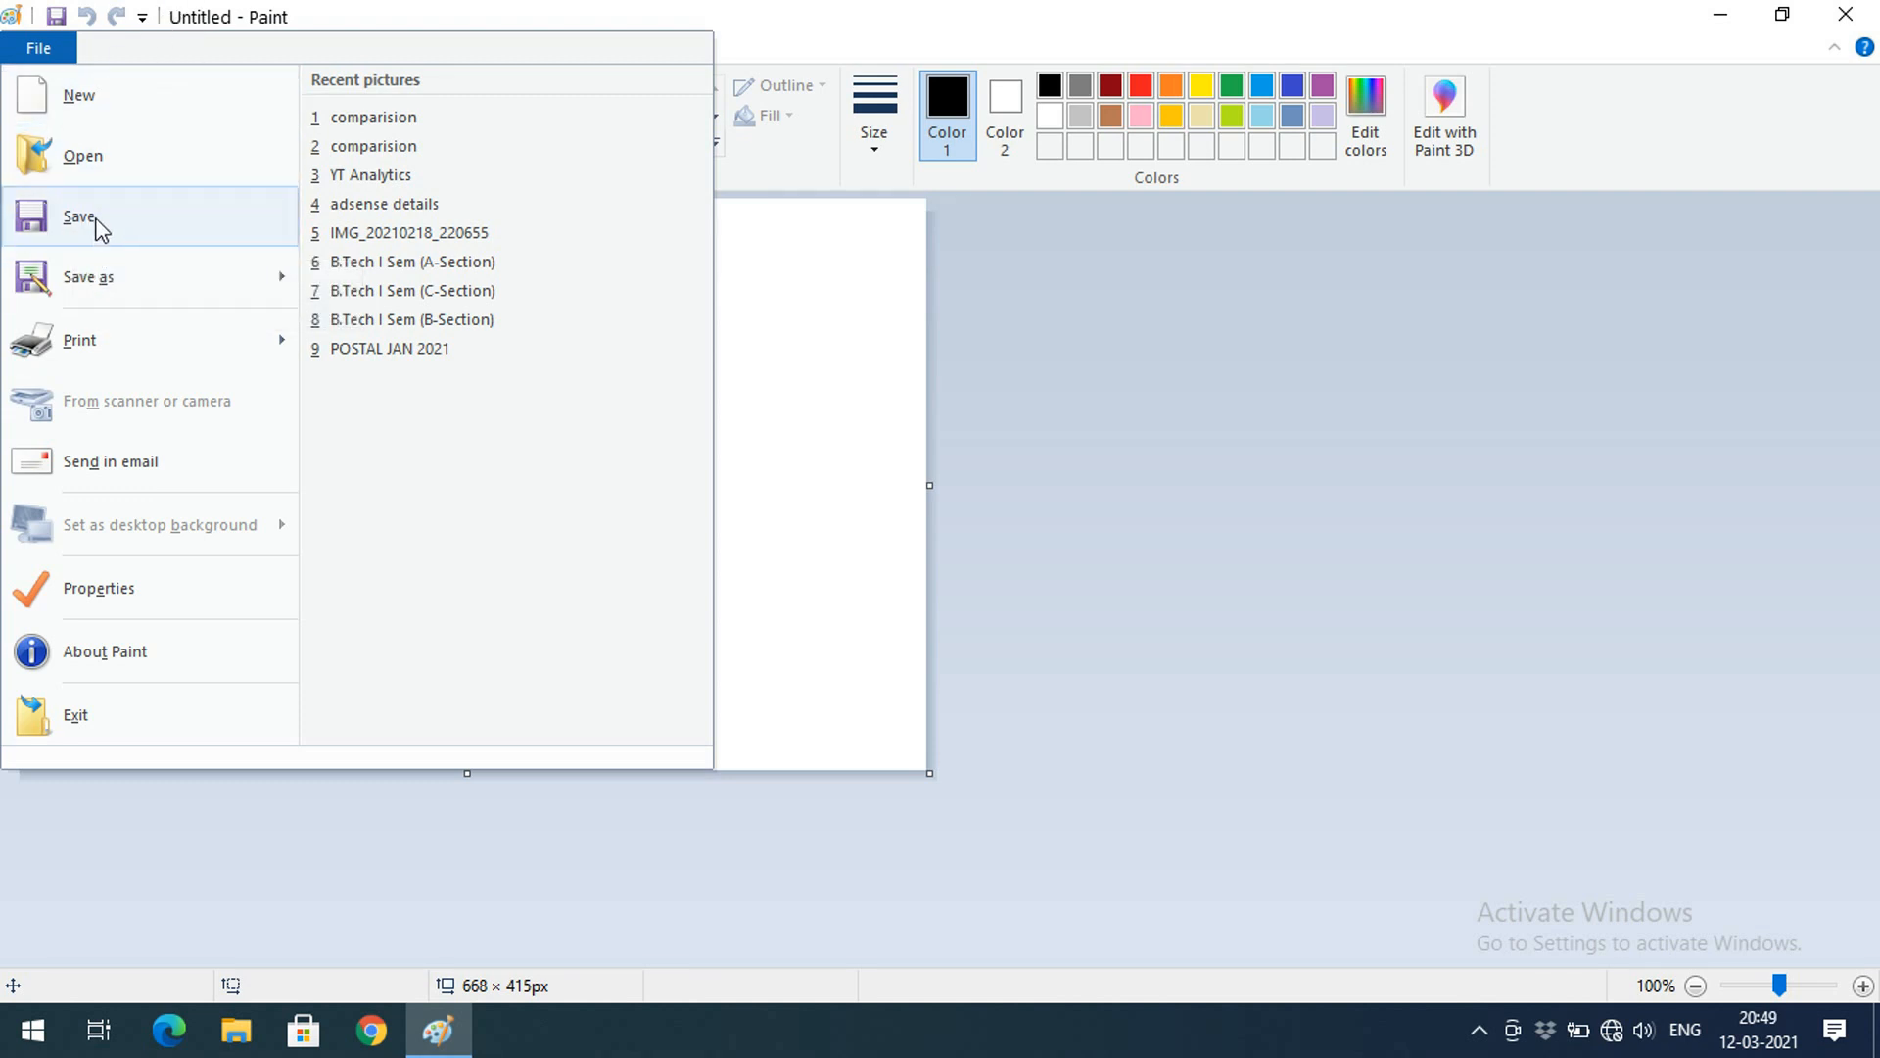
mouse_move(90, 290)
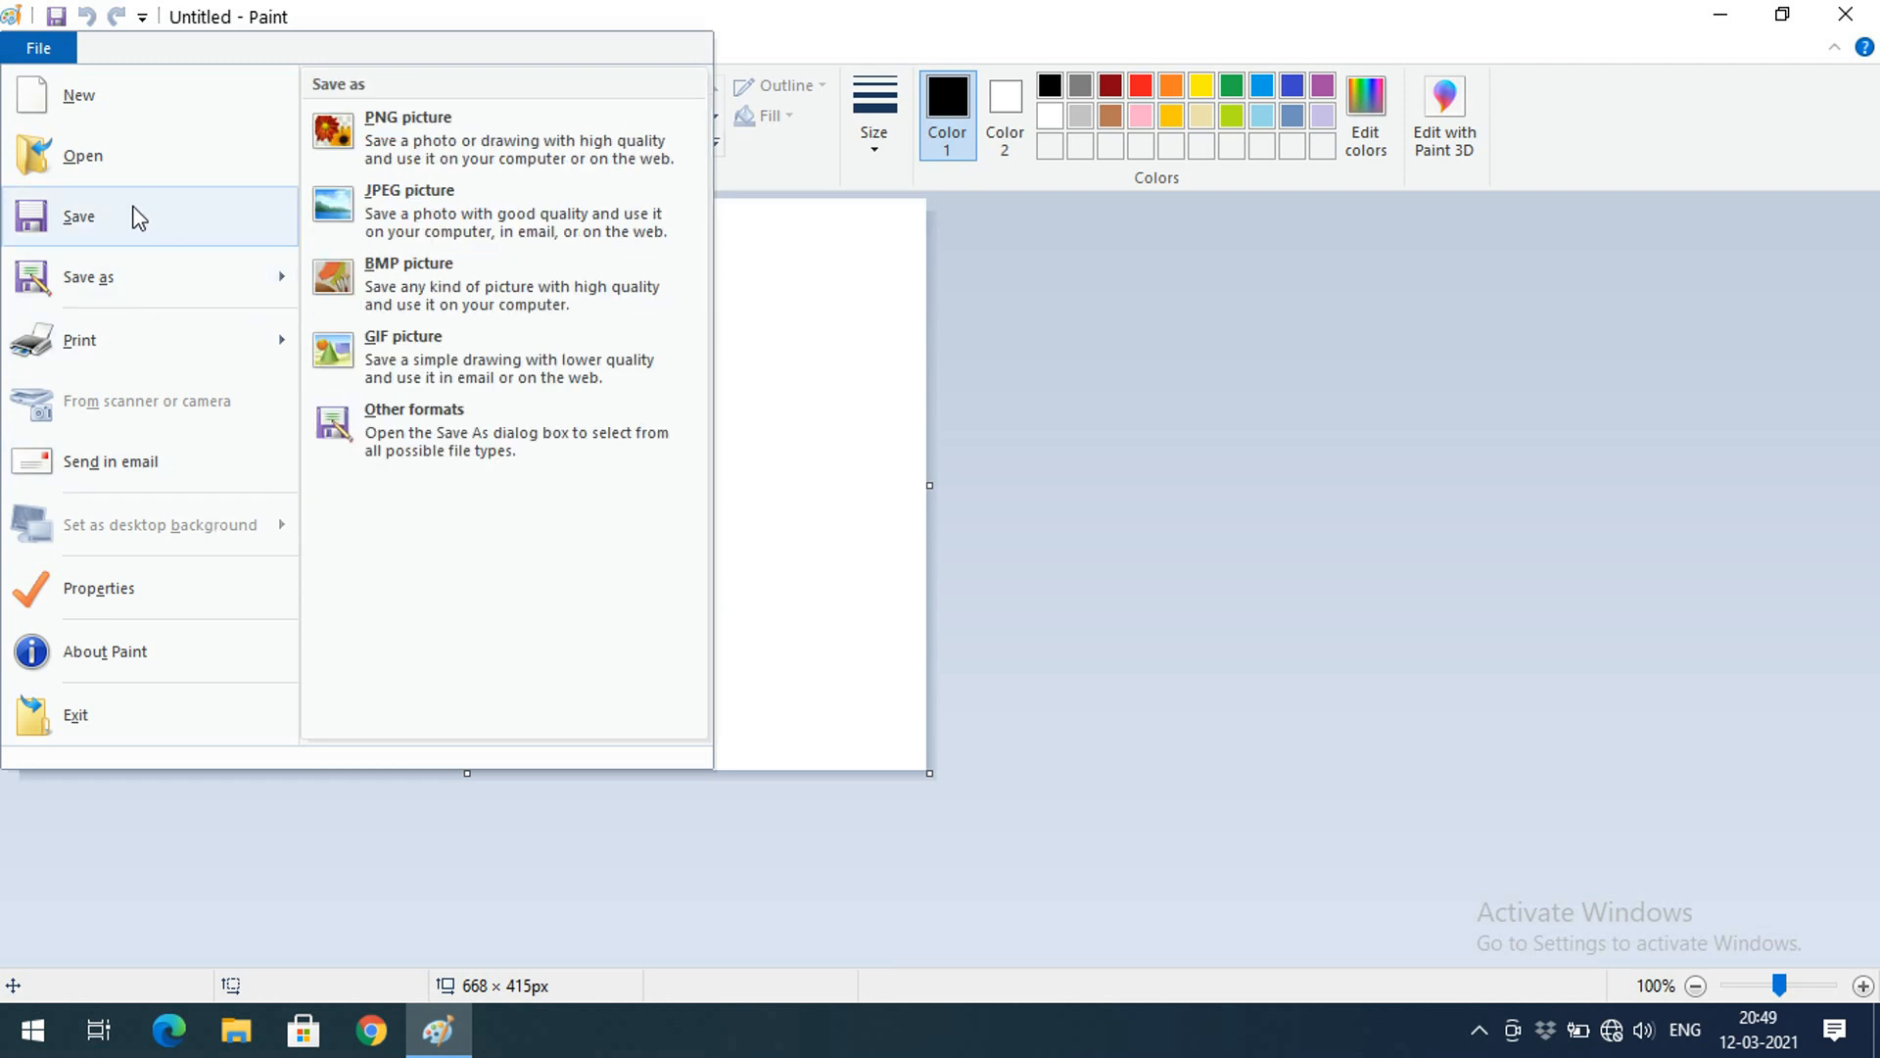
click(793, 363)
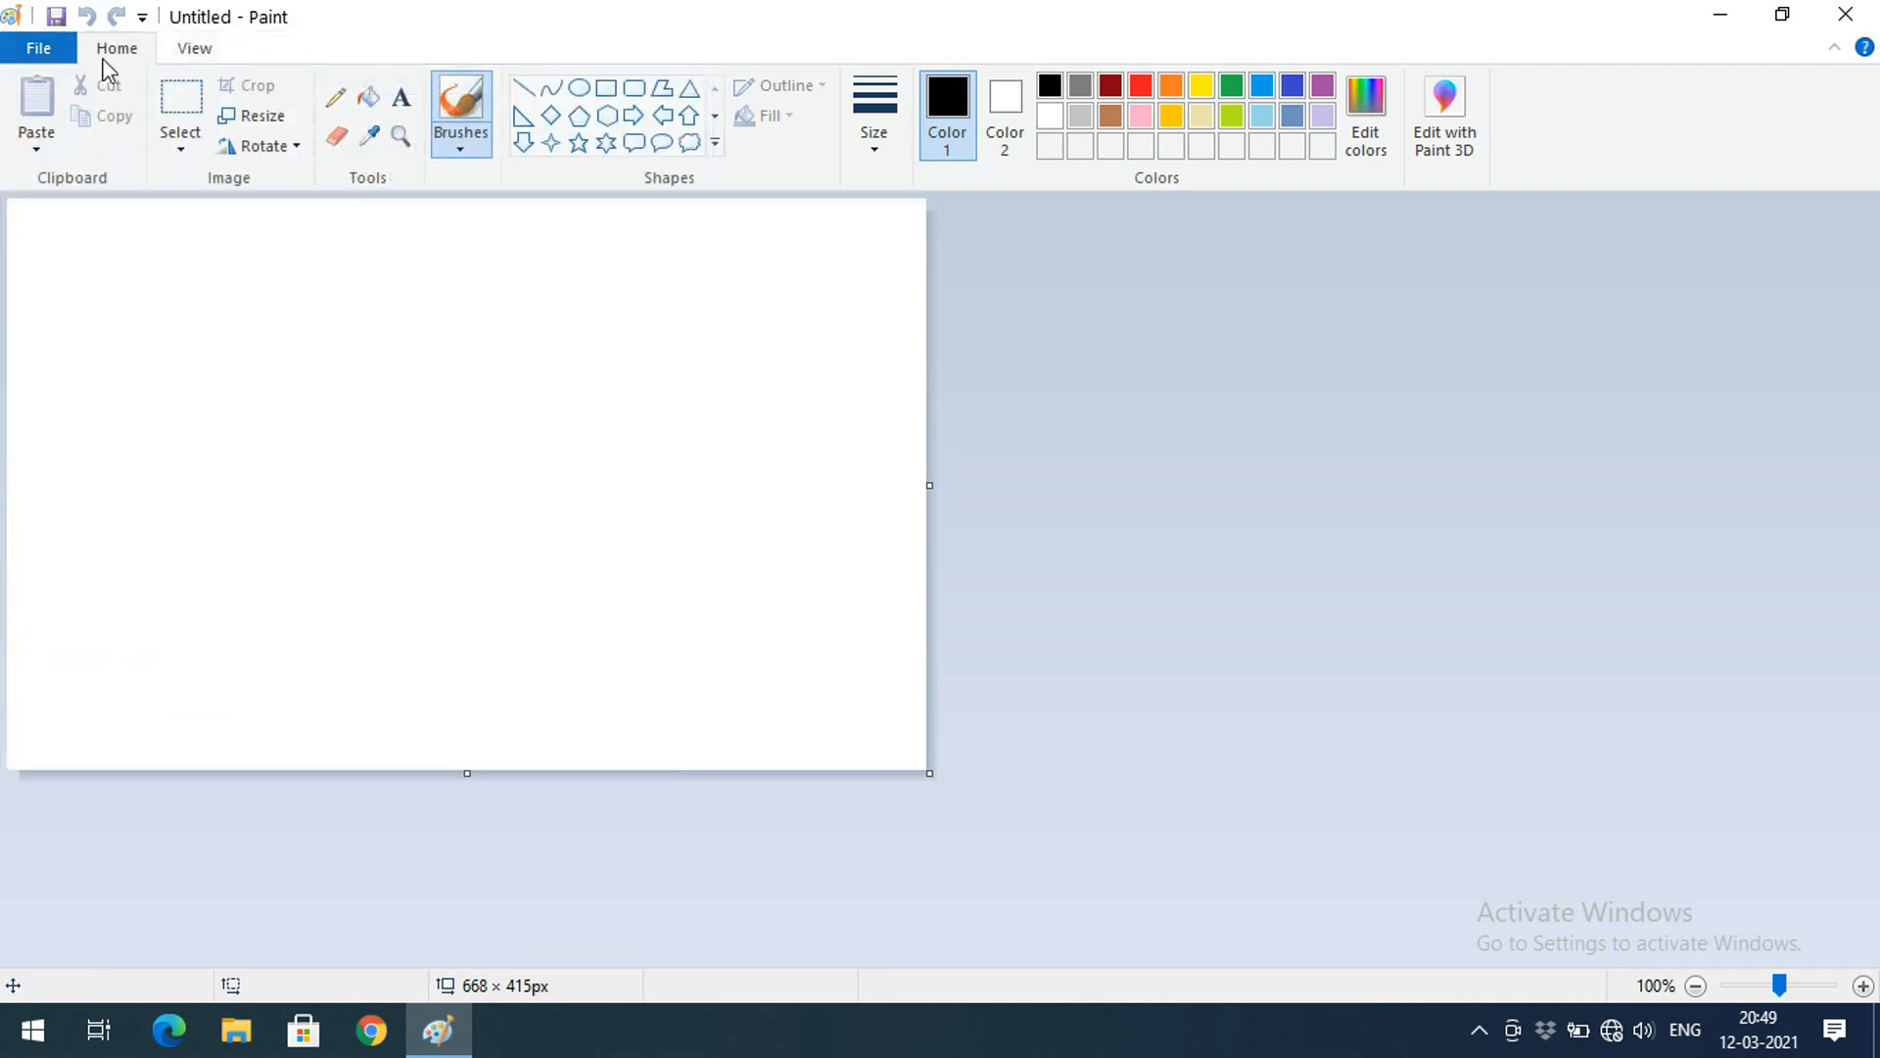
Save the blank canvas on the Desktop under the file name sample in PNG format
click(39, 48)
click(78, 217)
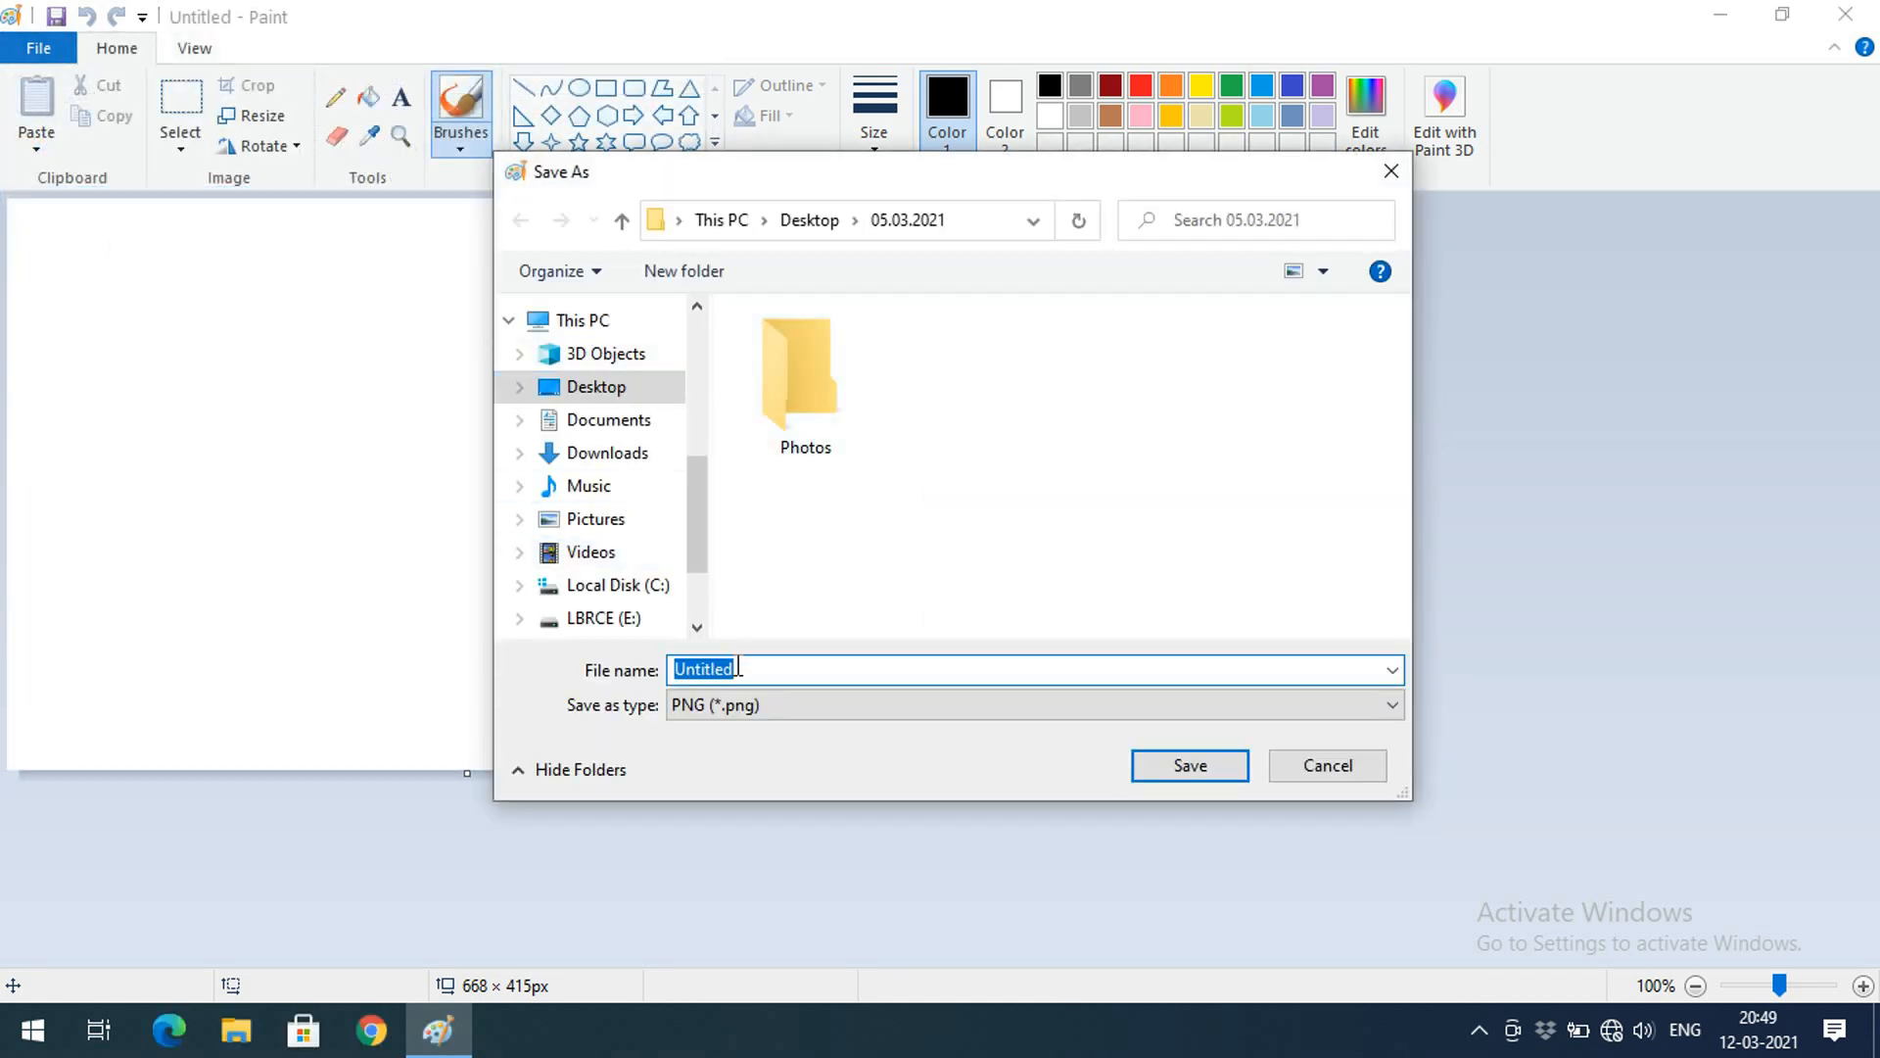
click(612, 391)
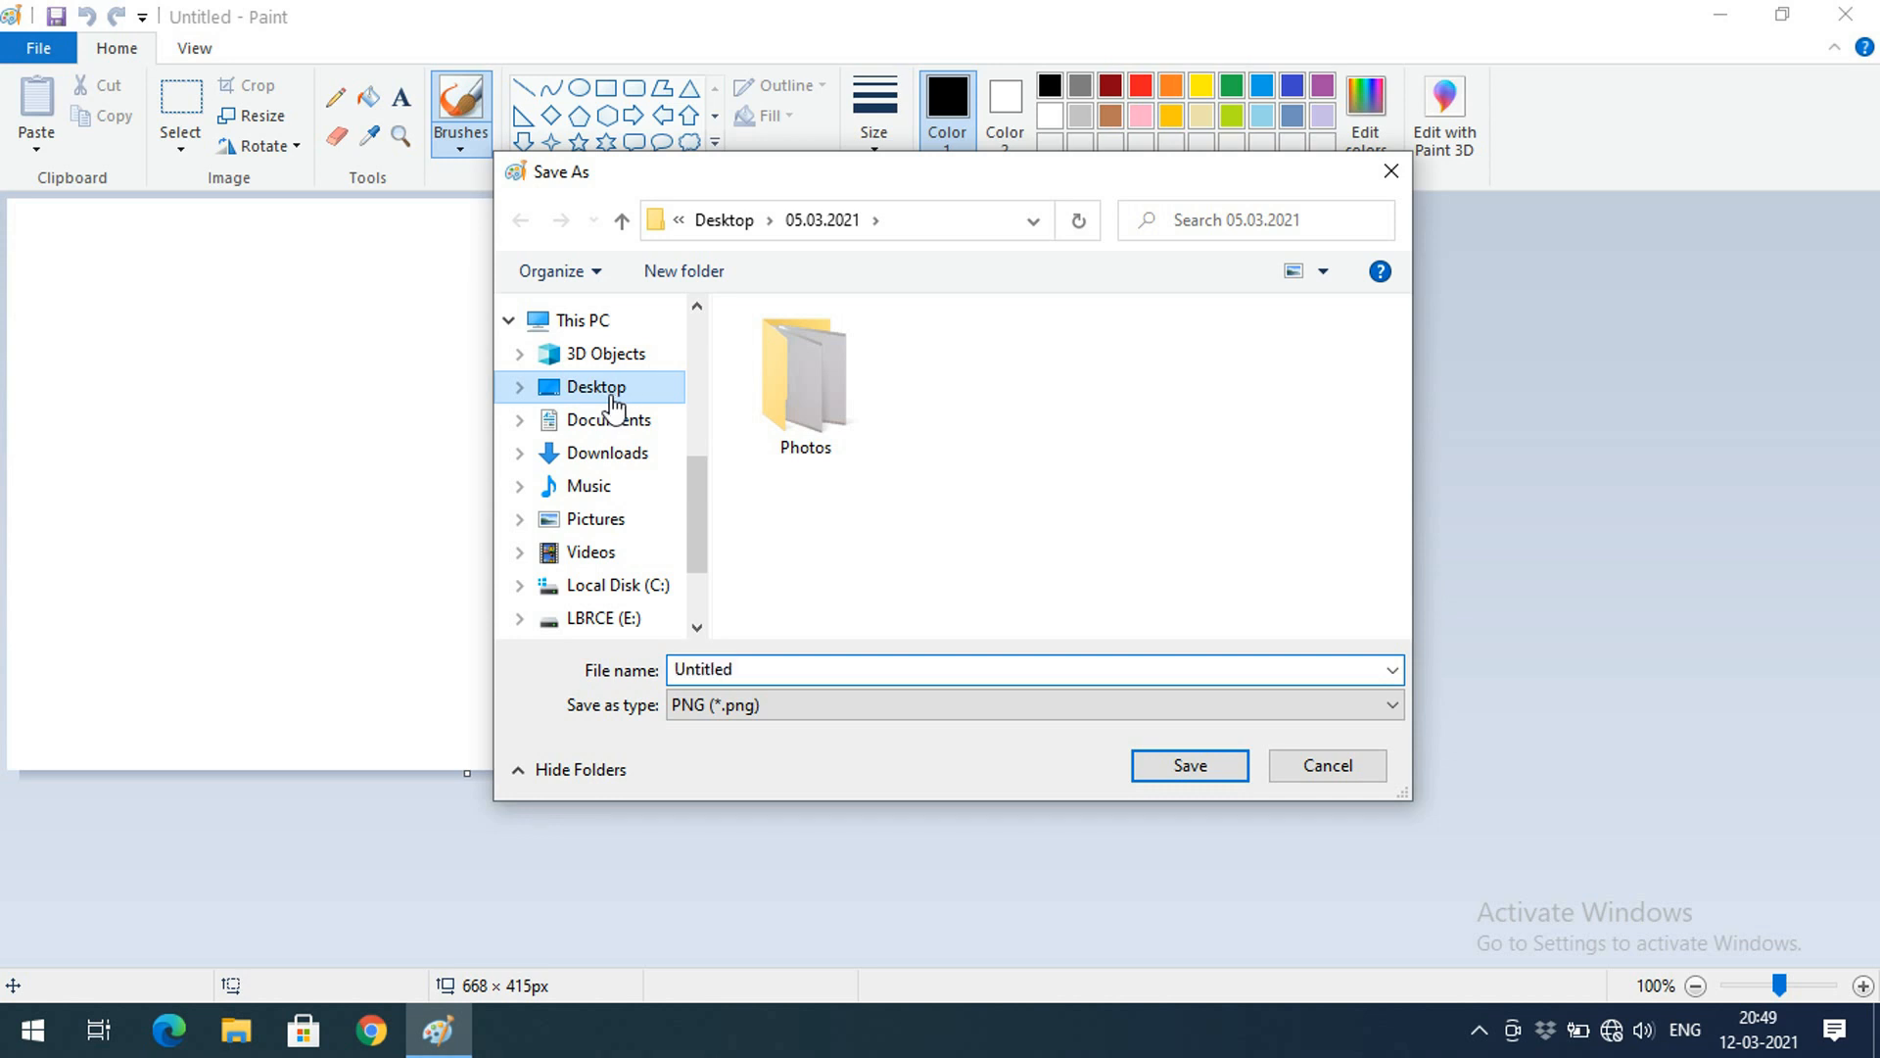
scroll(848, 573, down, 3)
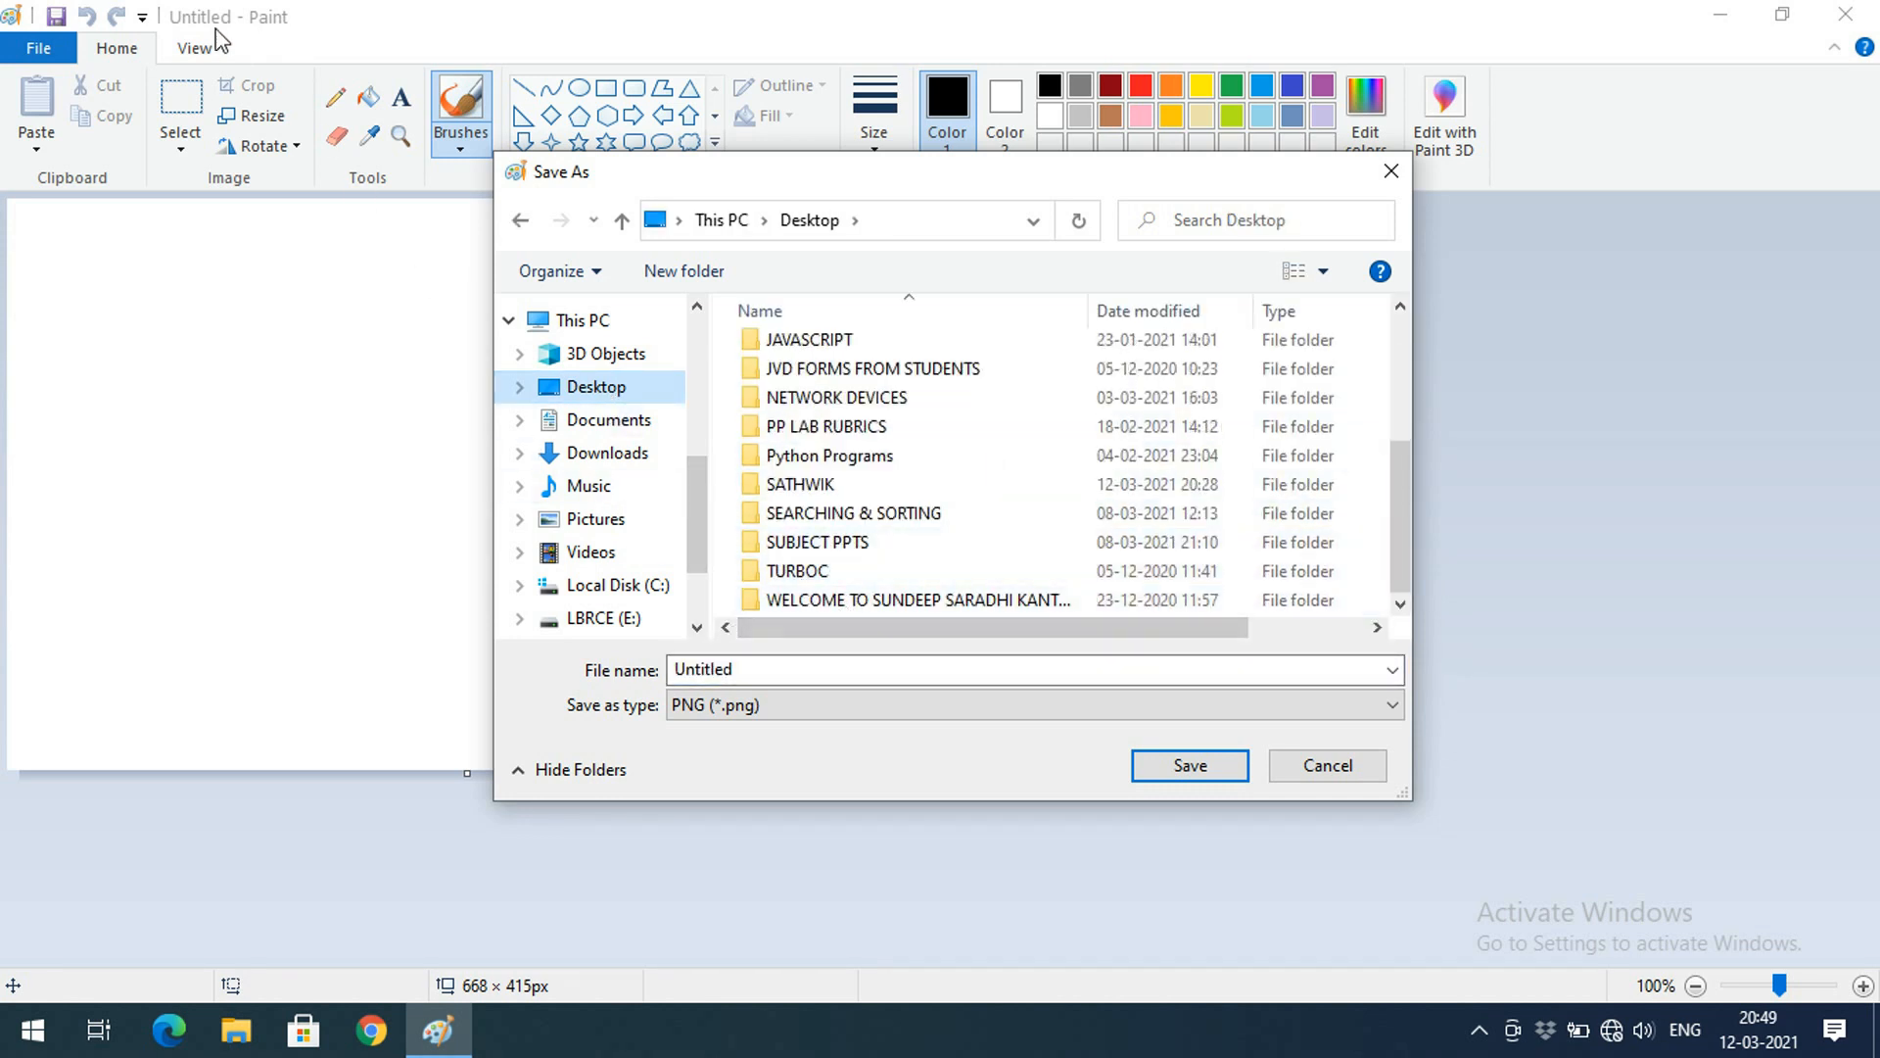
click(776, 672)
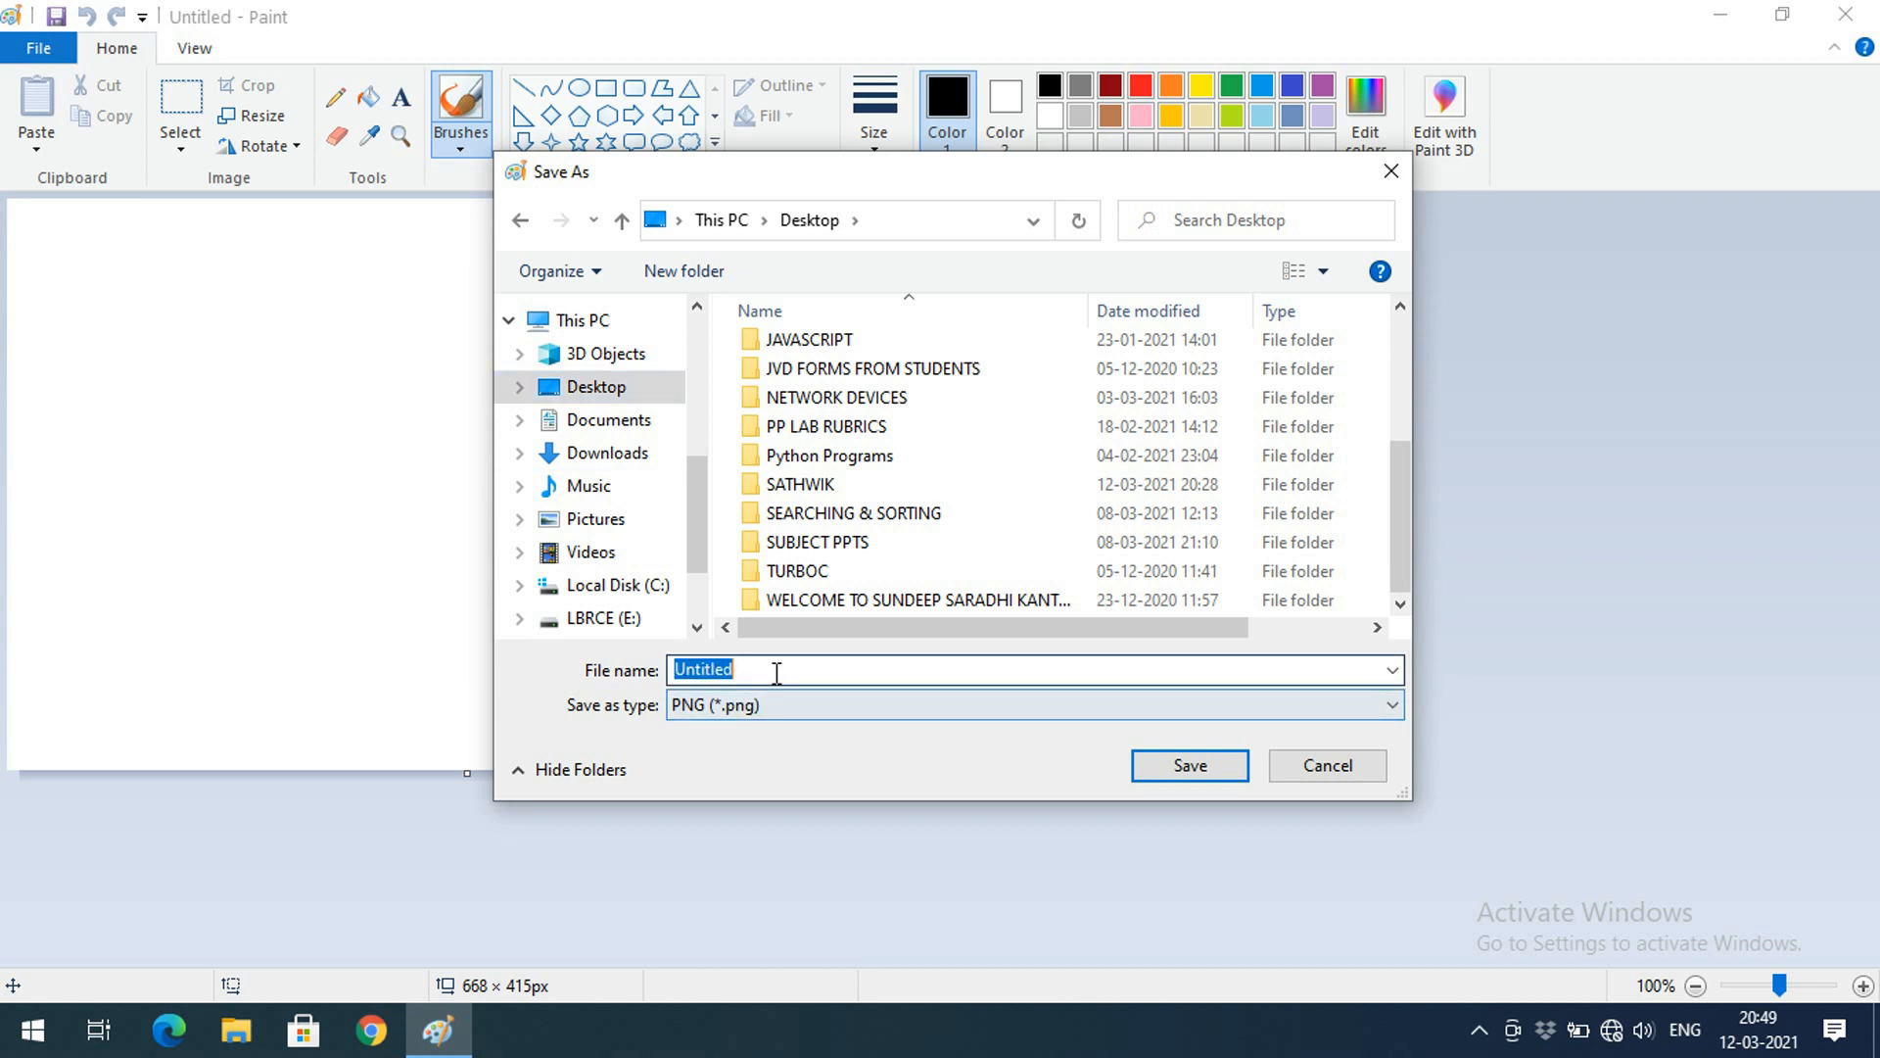
text(sample)
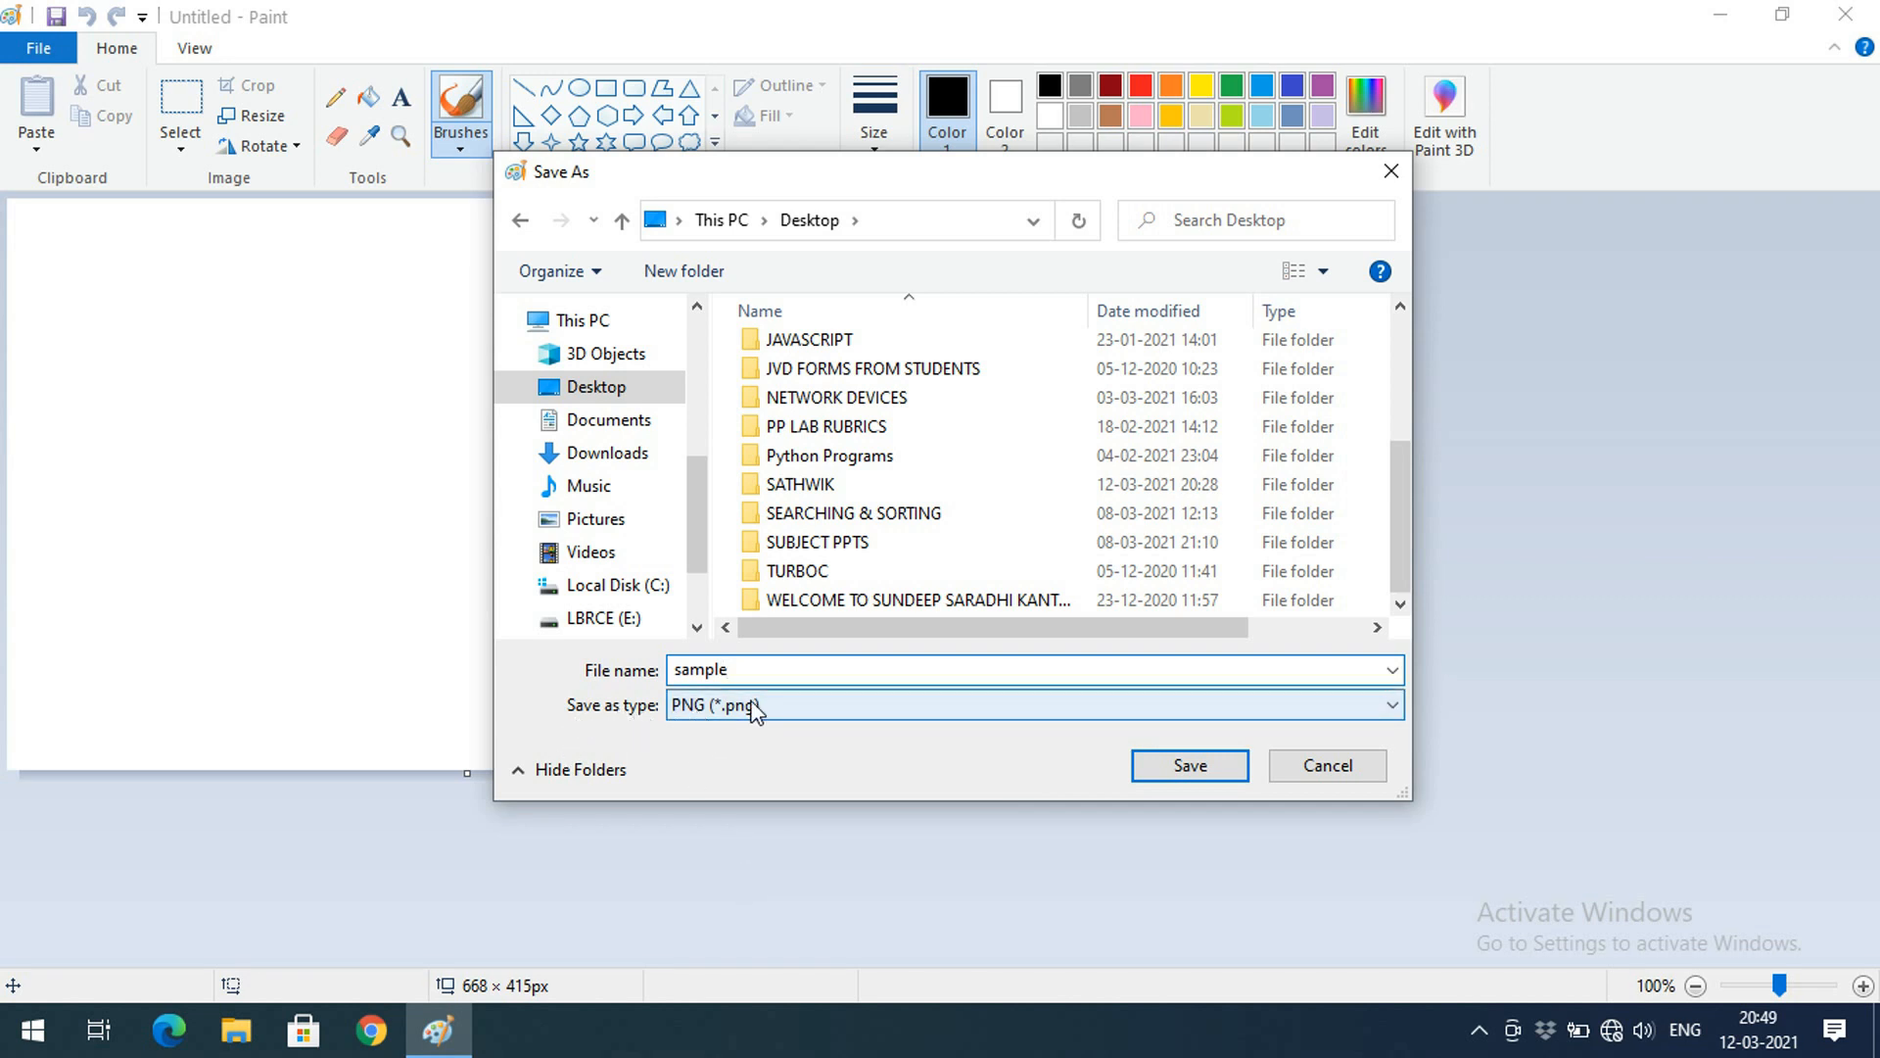
click(1152, 766)
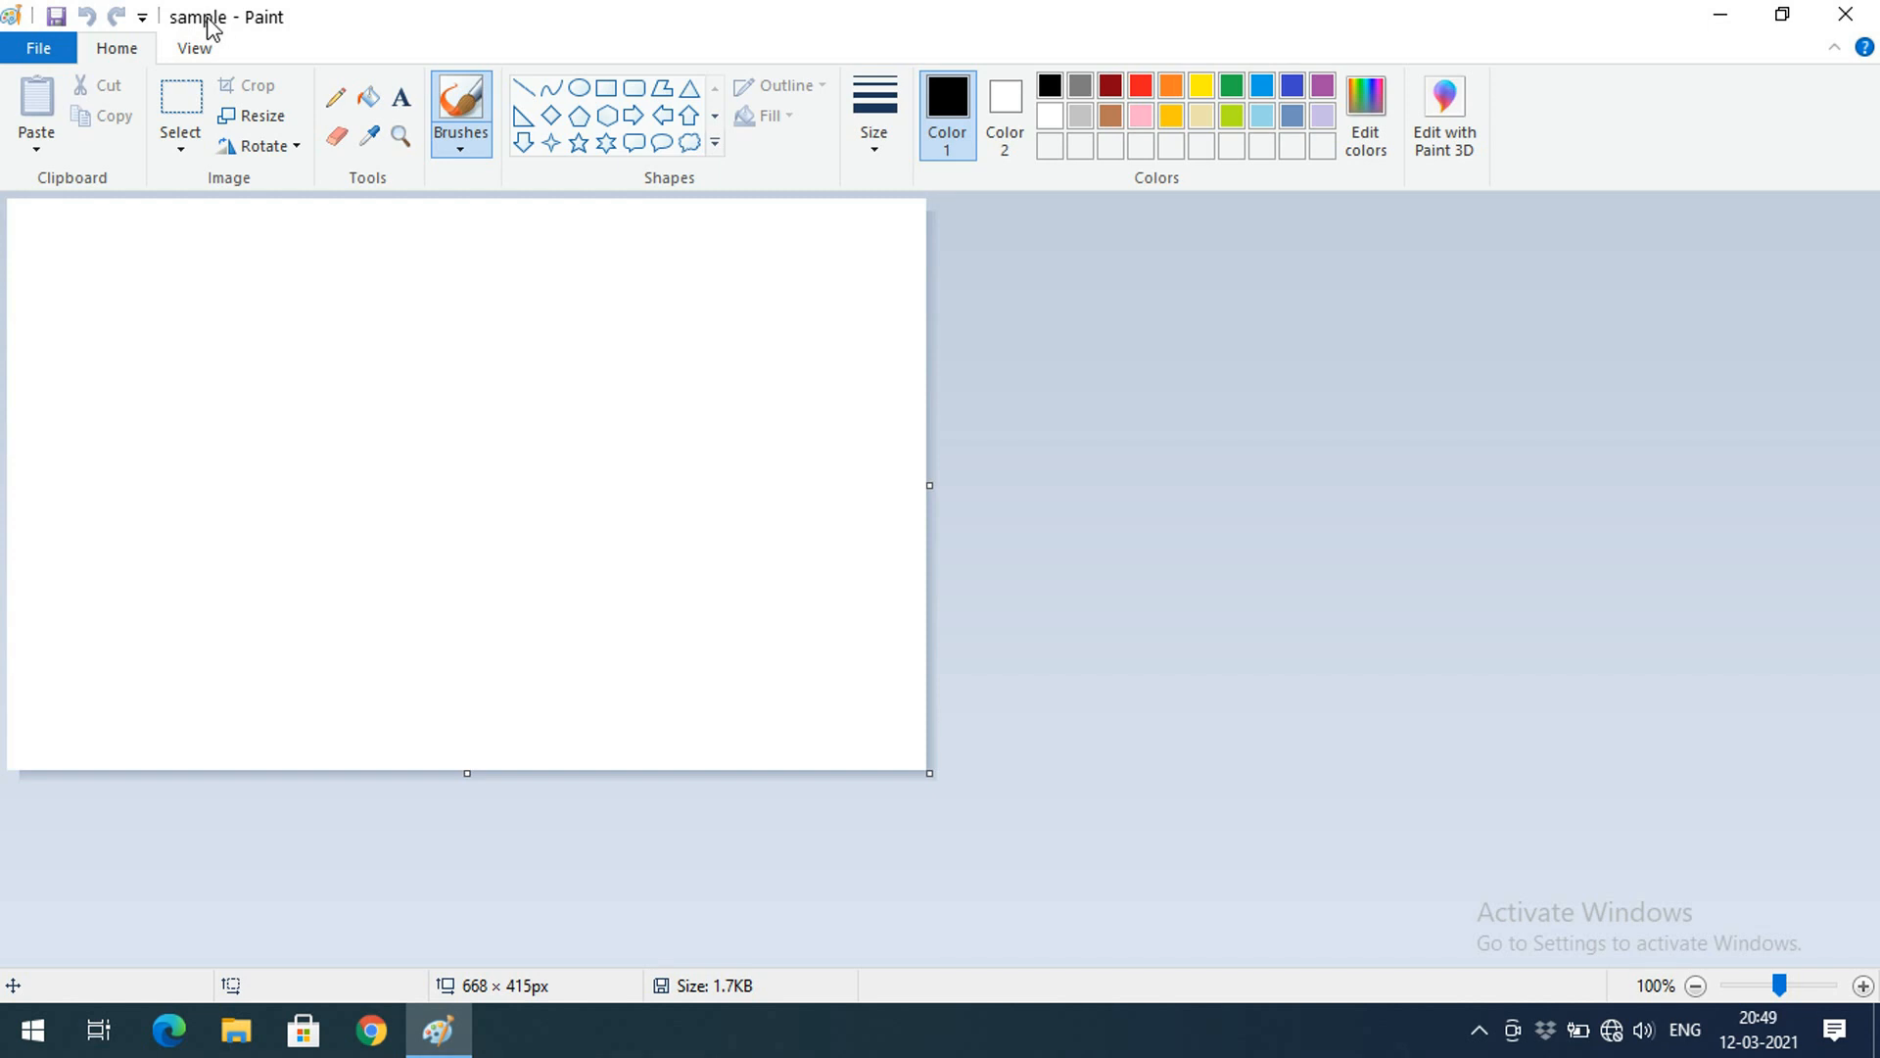
click(48, 51)
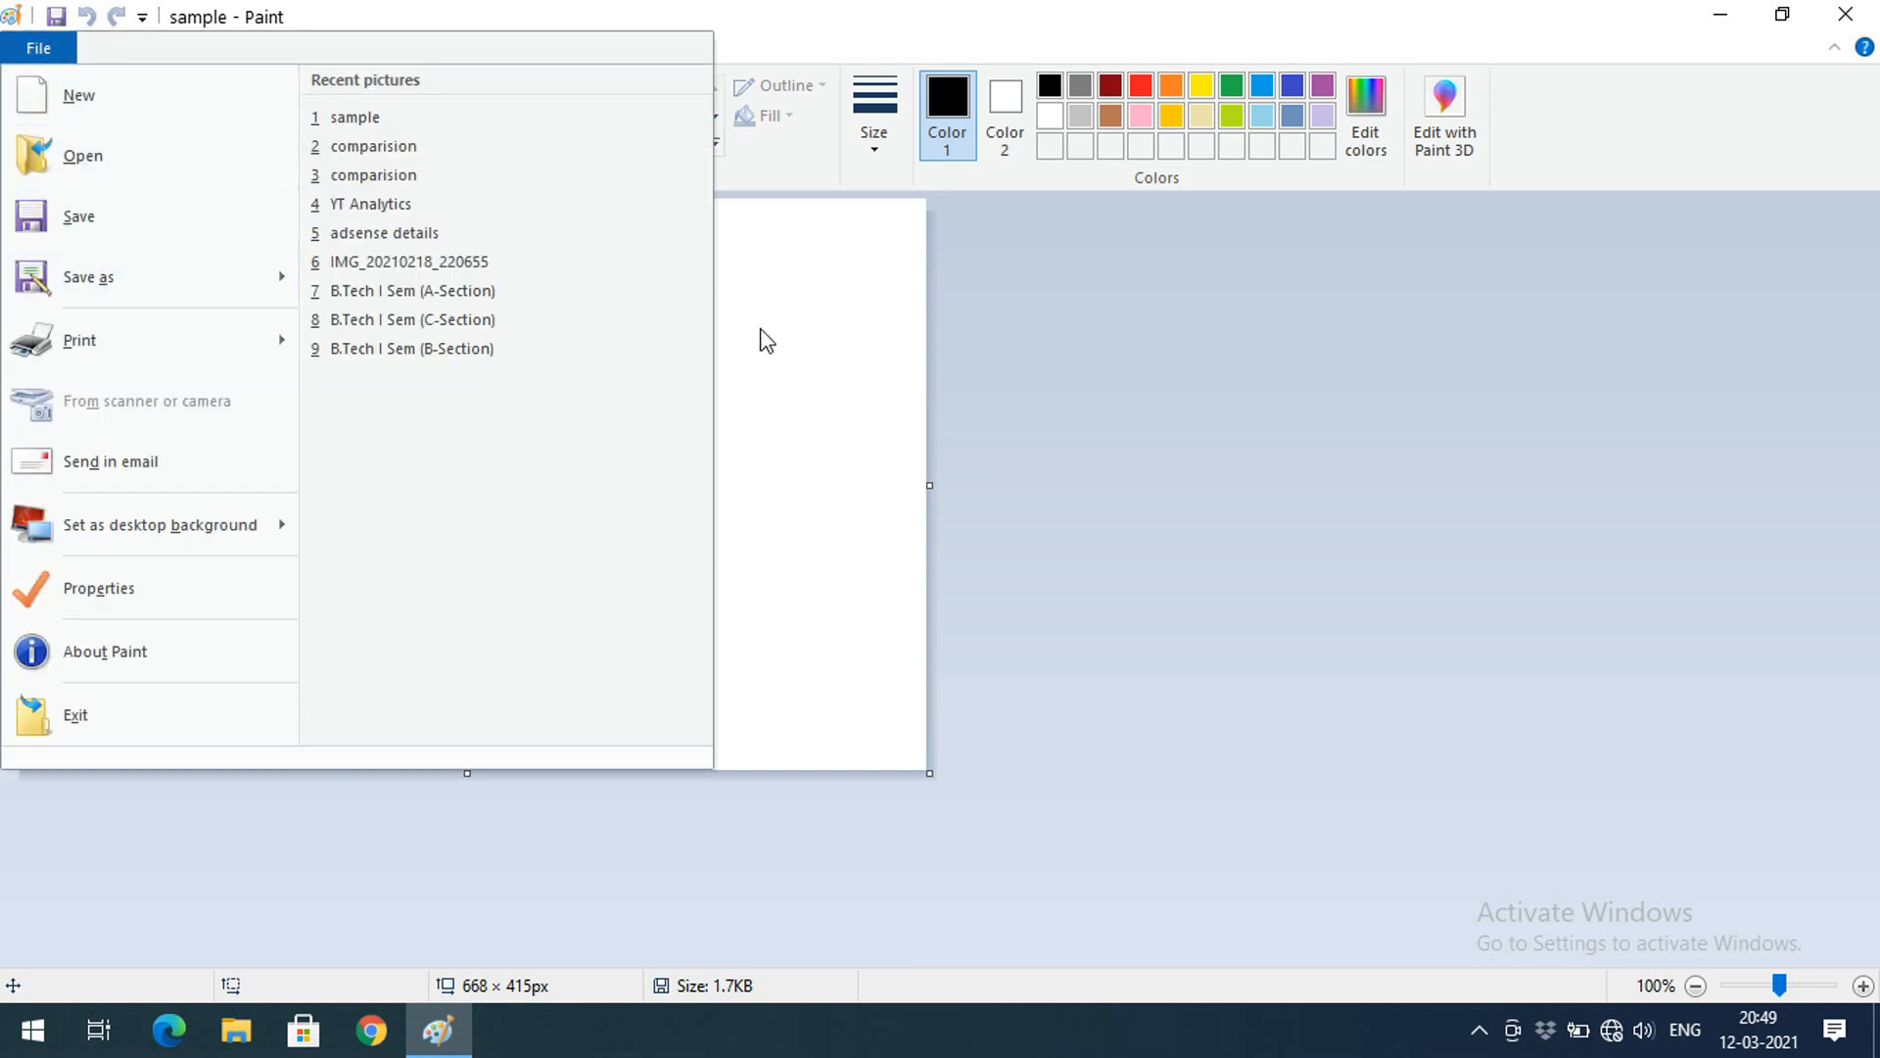
Save a JPEG copy of the picture, also named sample
click(806, 363)
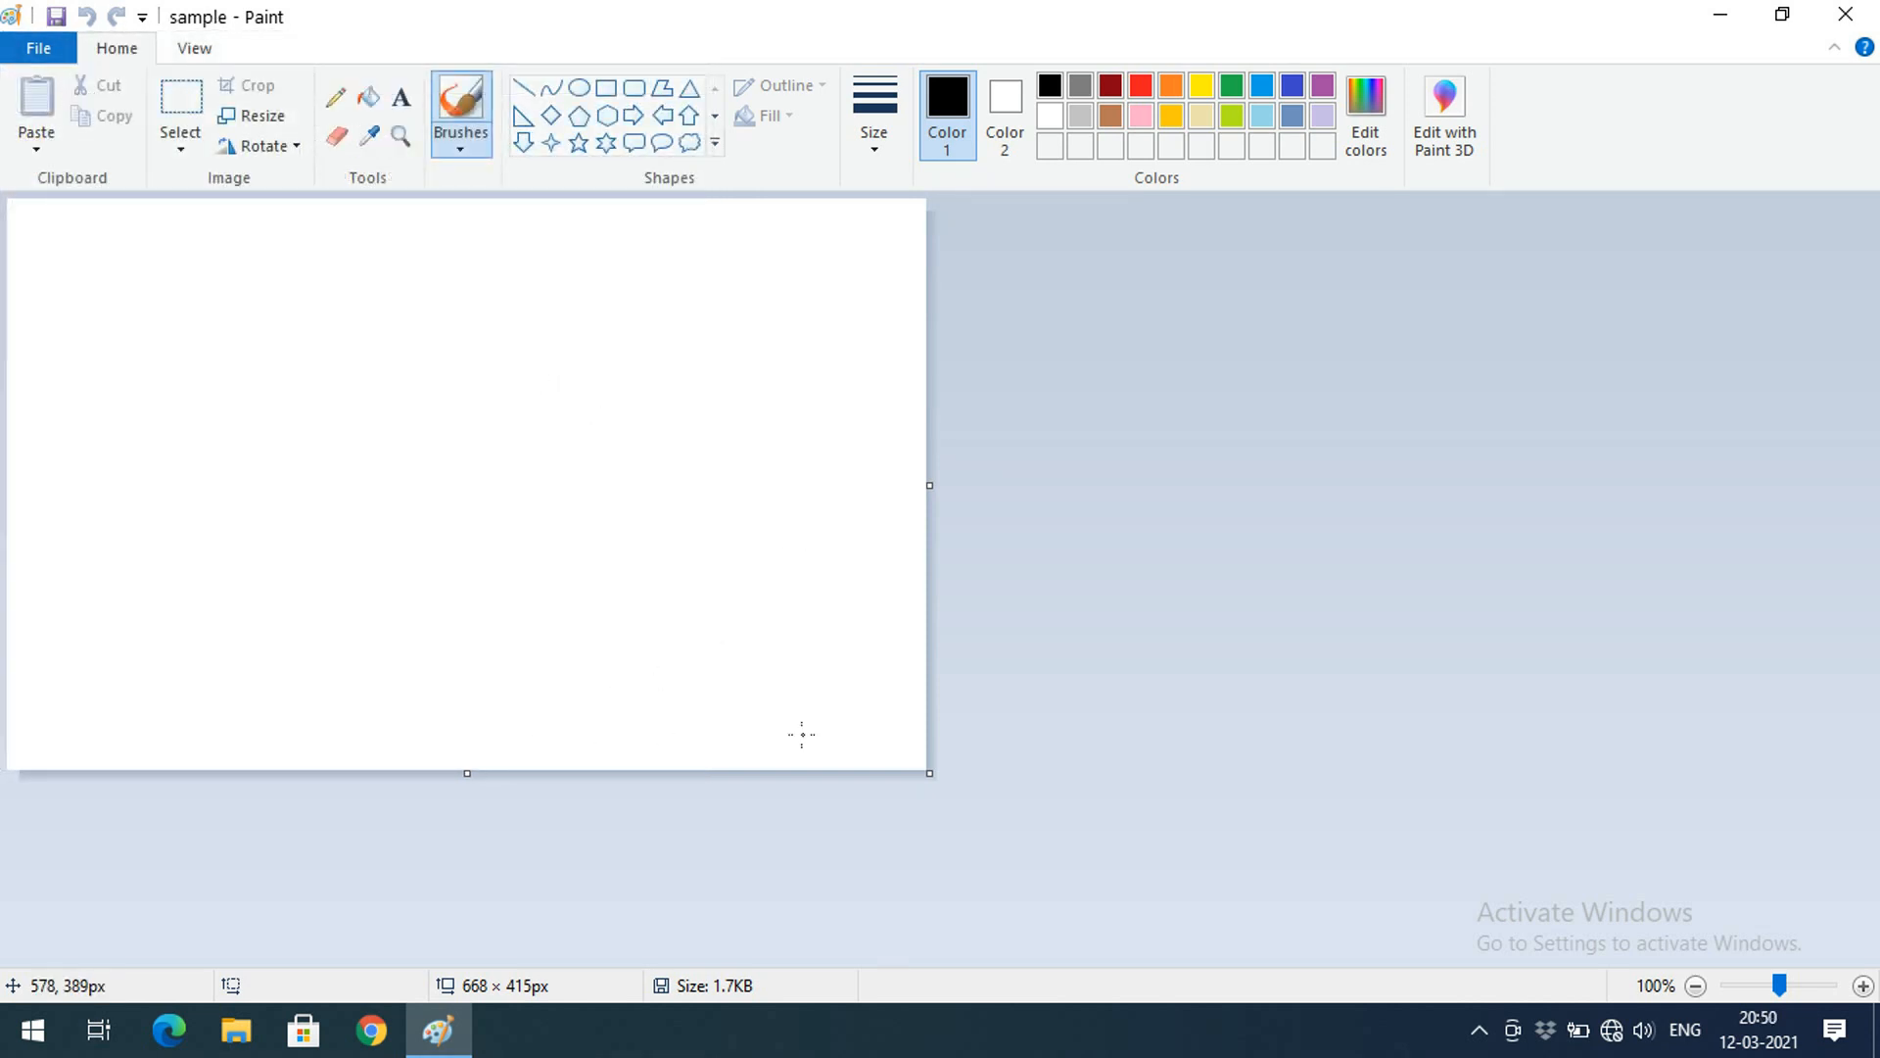
click(49, 54)
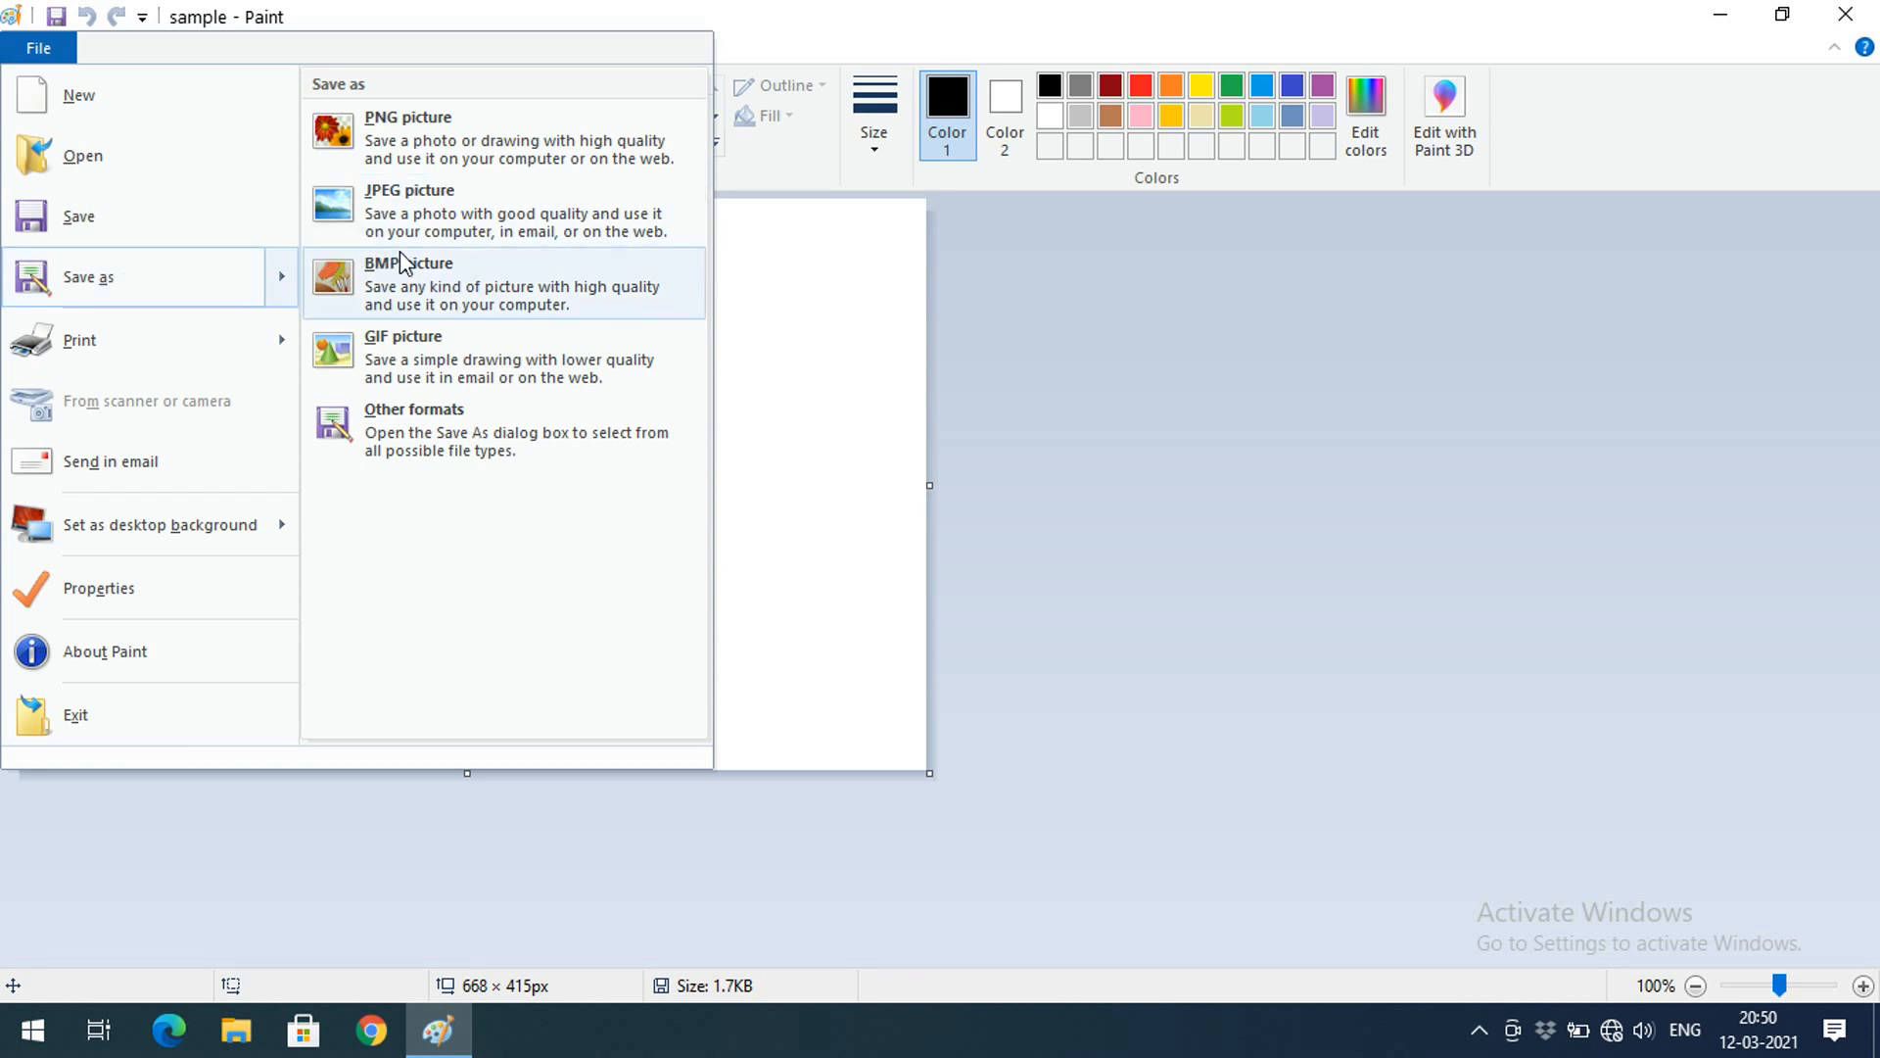
click(409, 207)
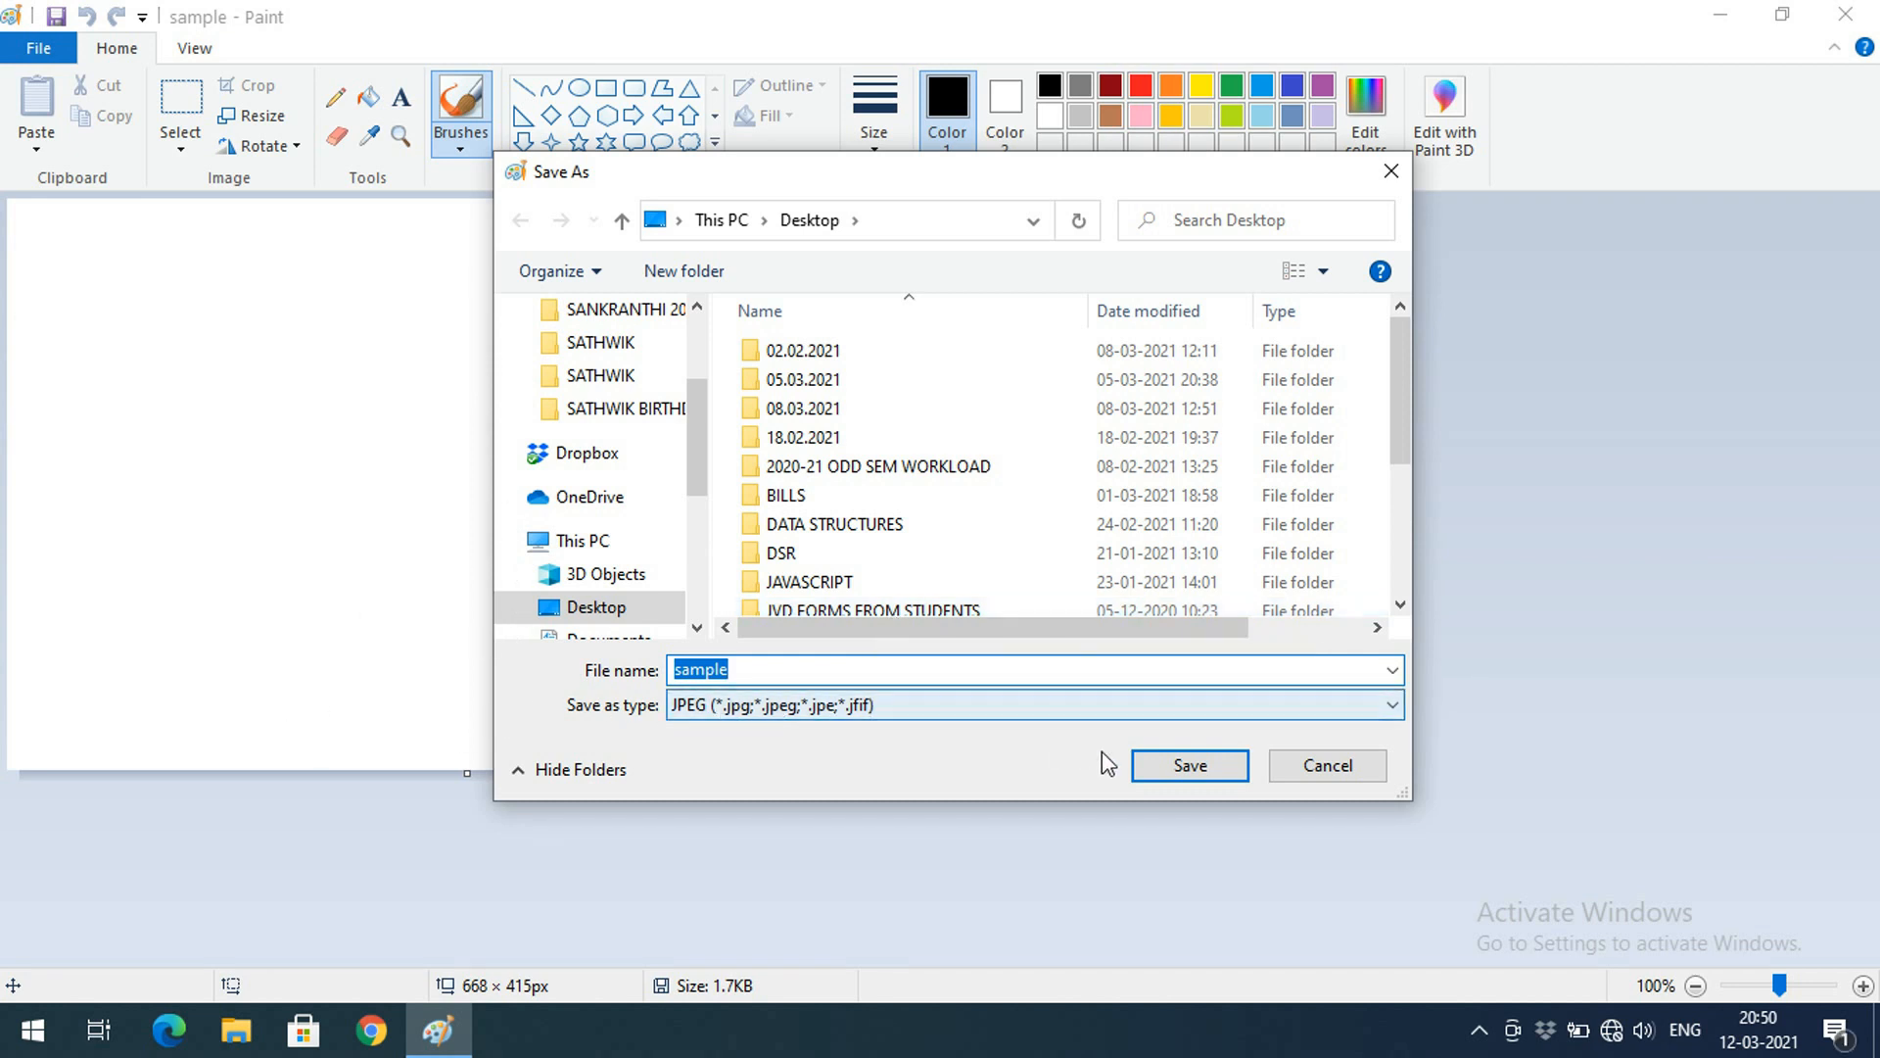
click(1210, 774)
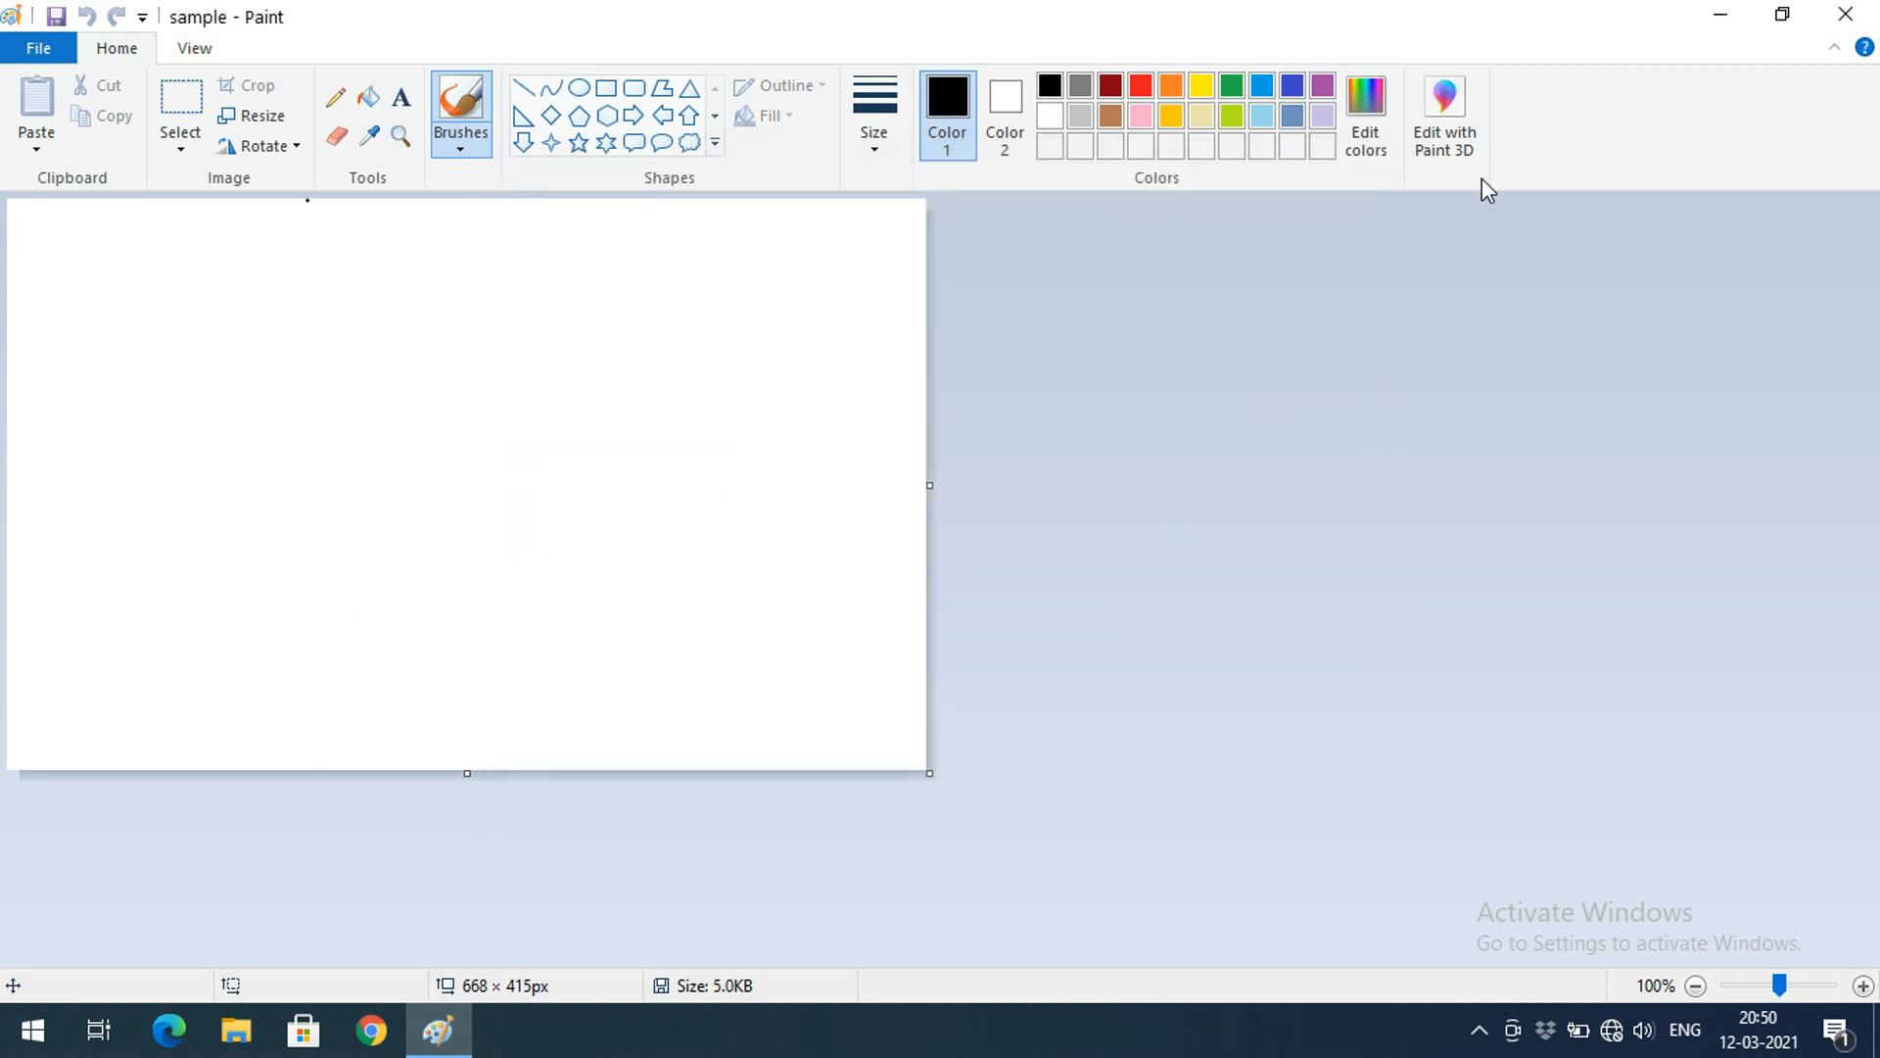
Compare the sample PNG and JPEG files on the desktop, then return to Paint
click(1716, 14)
mouse_move(545, 614)
mouse_down()
mouse_move(443, 451)
mouse_move(446, 394)
mouse_up()
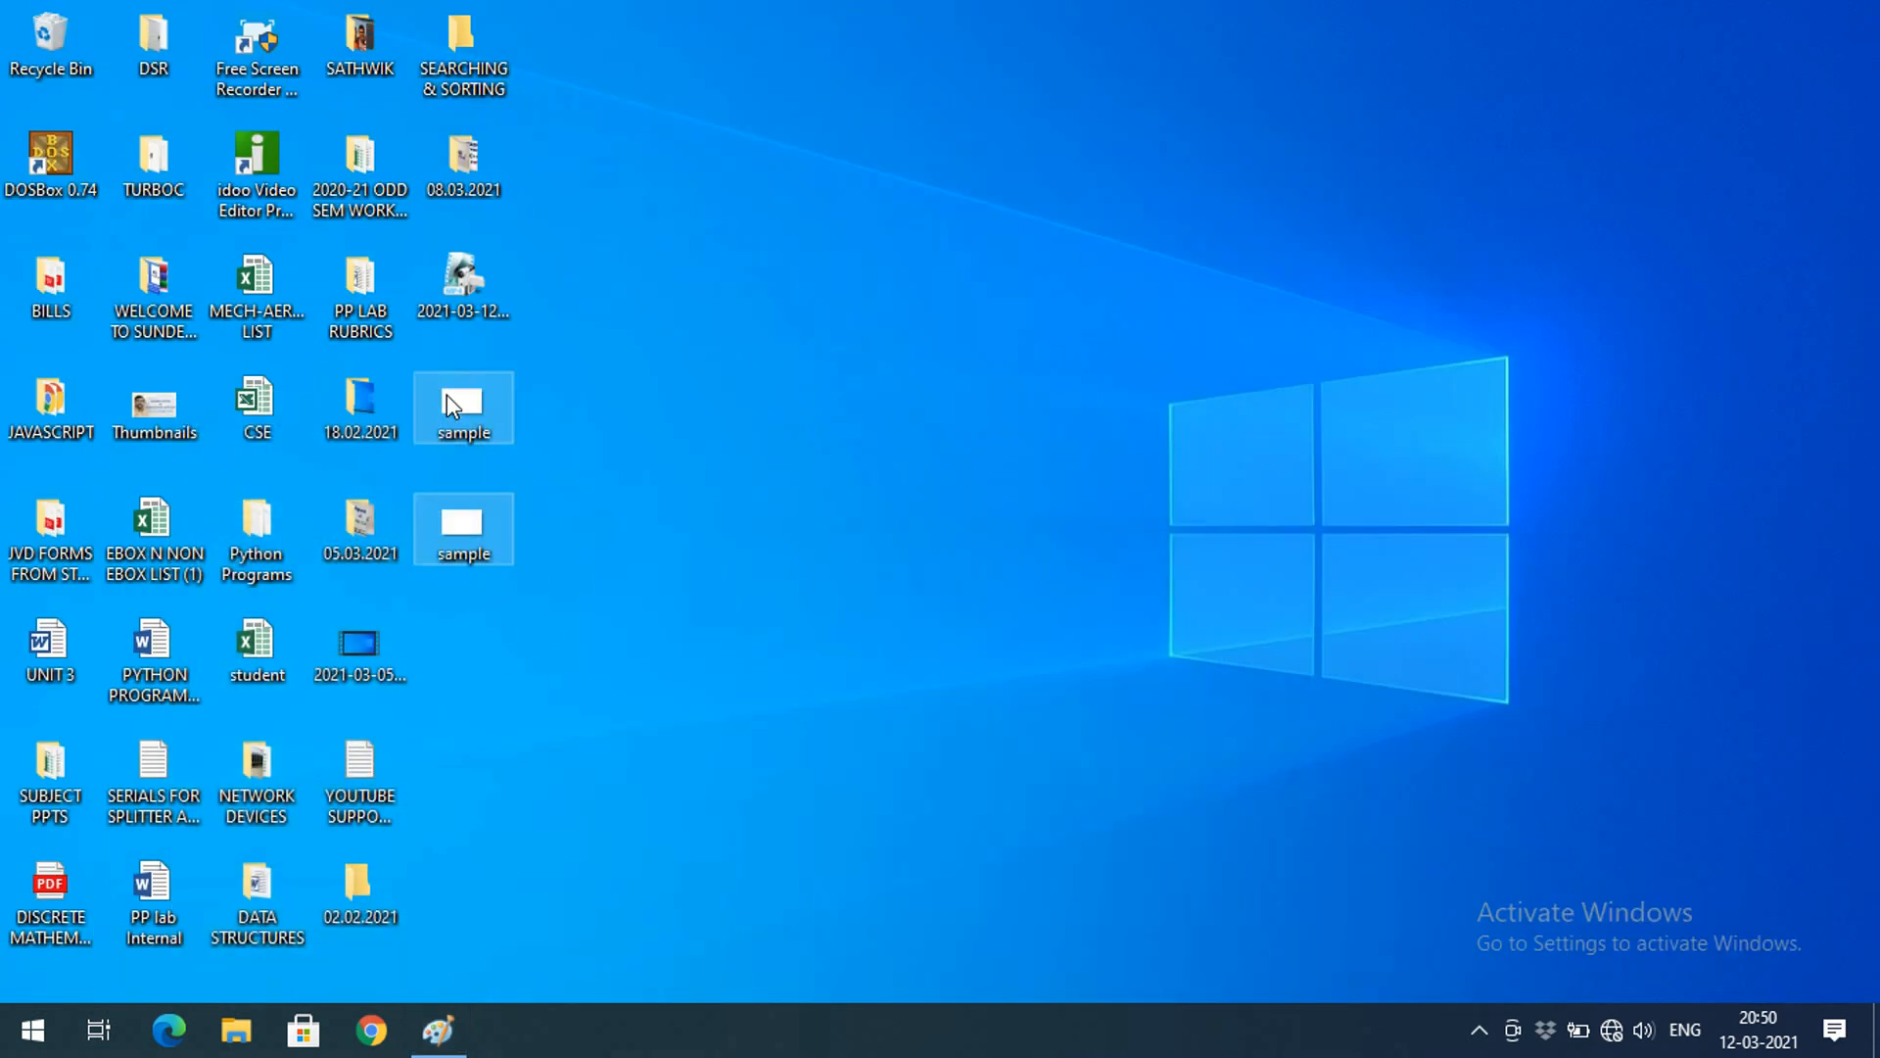
click(545, 531)
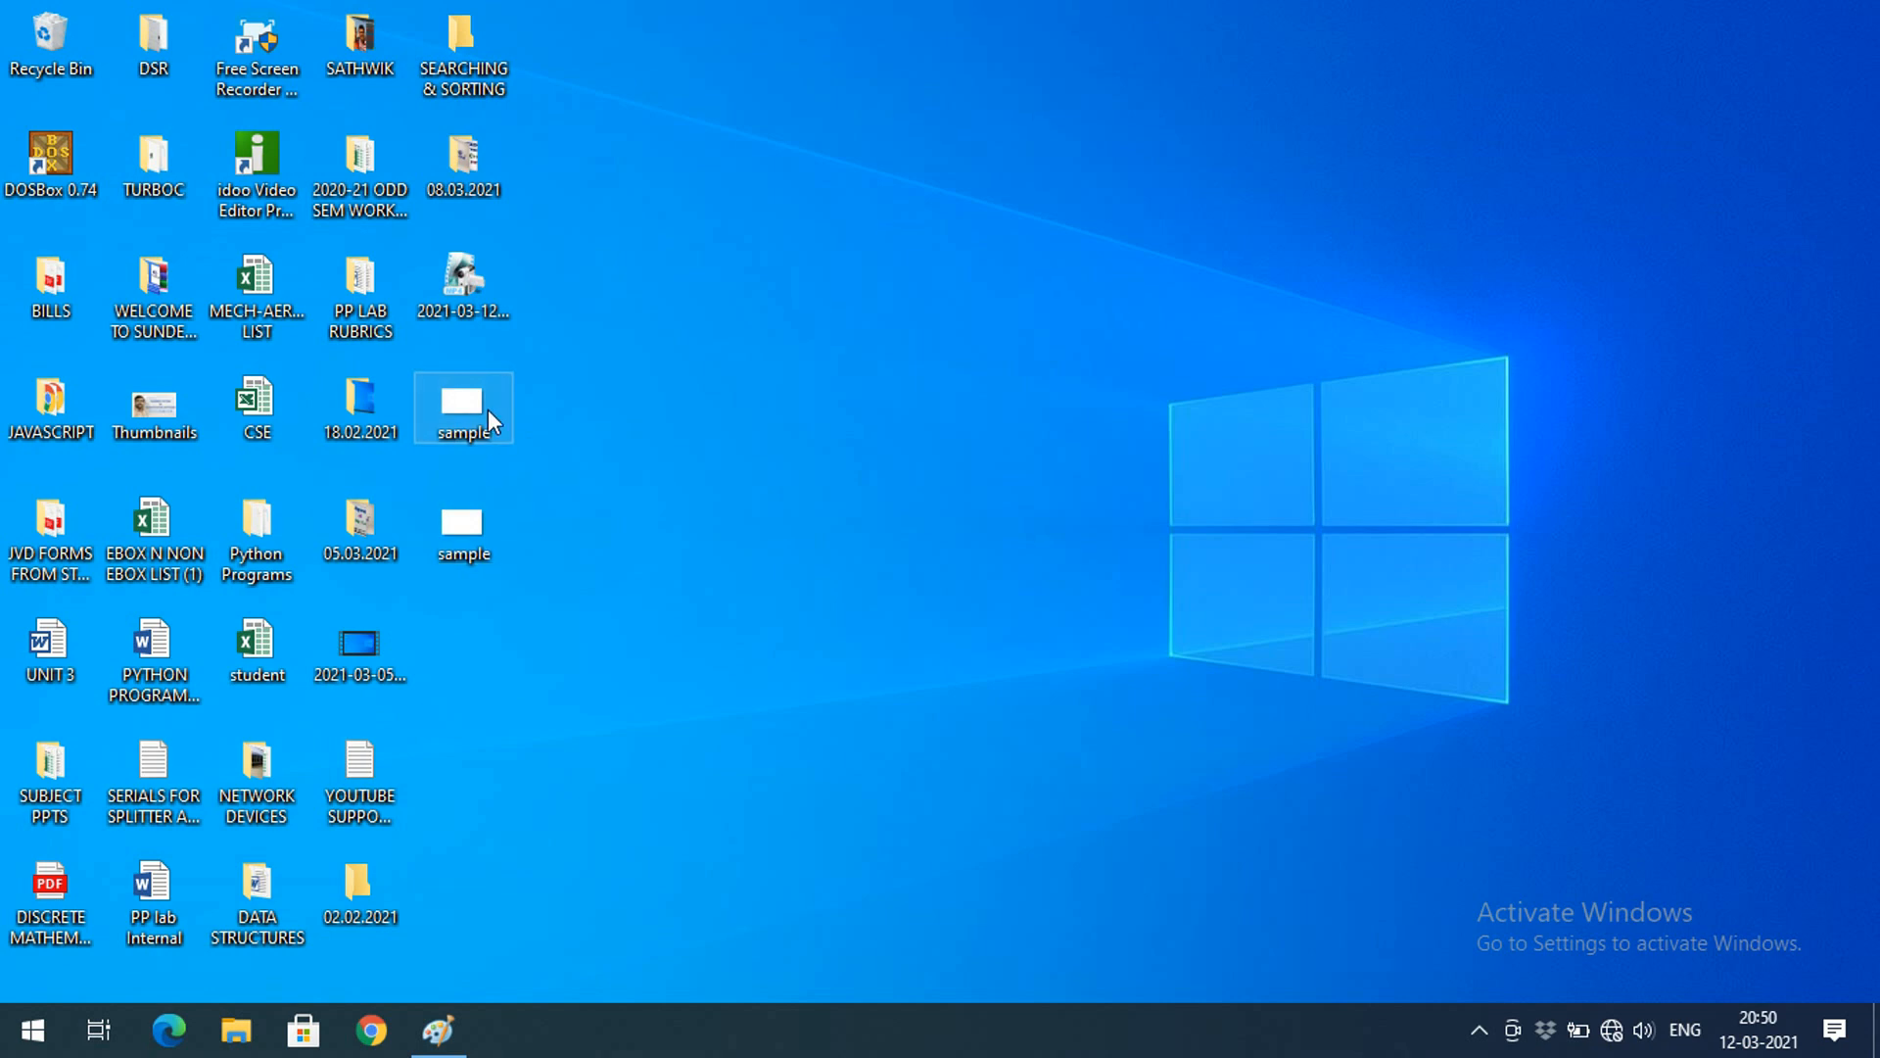
mouse_move(486, 414)
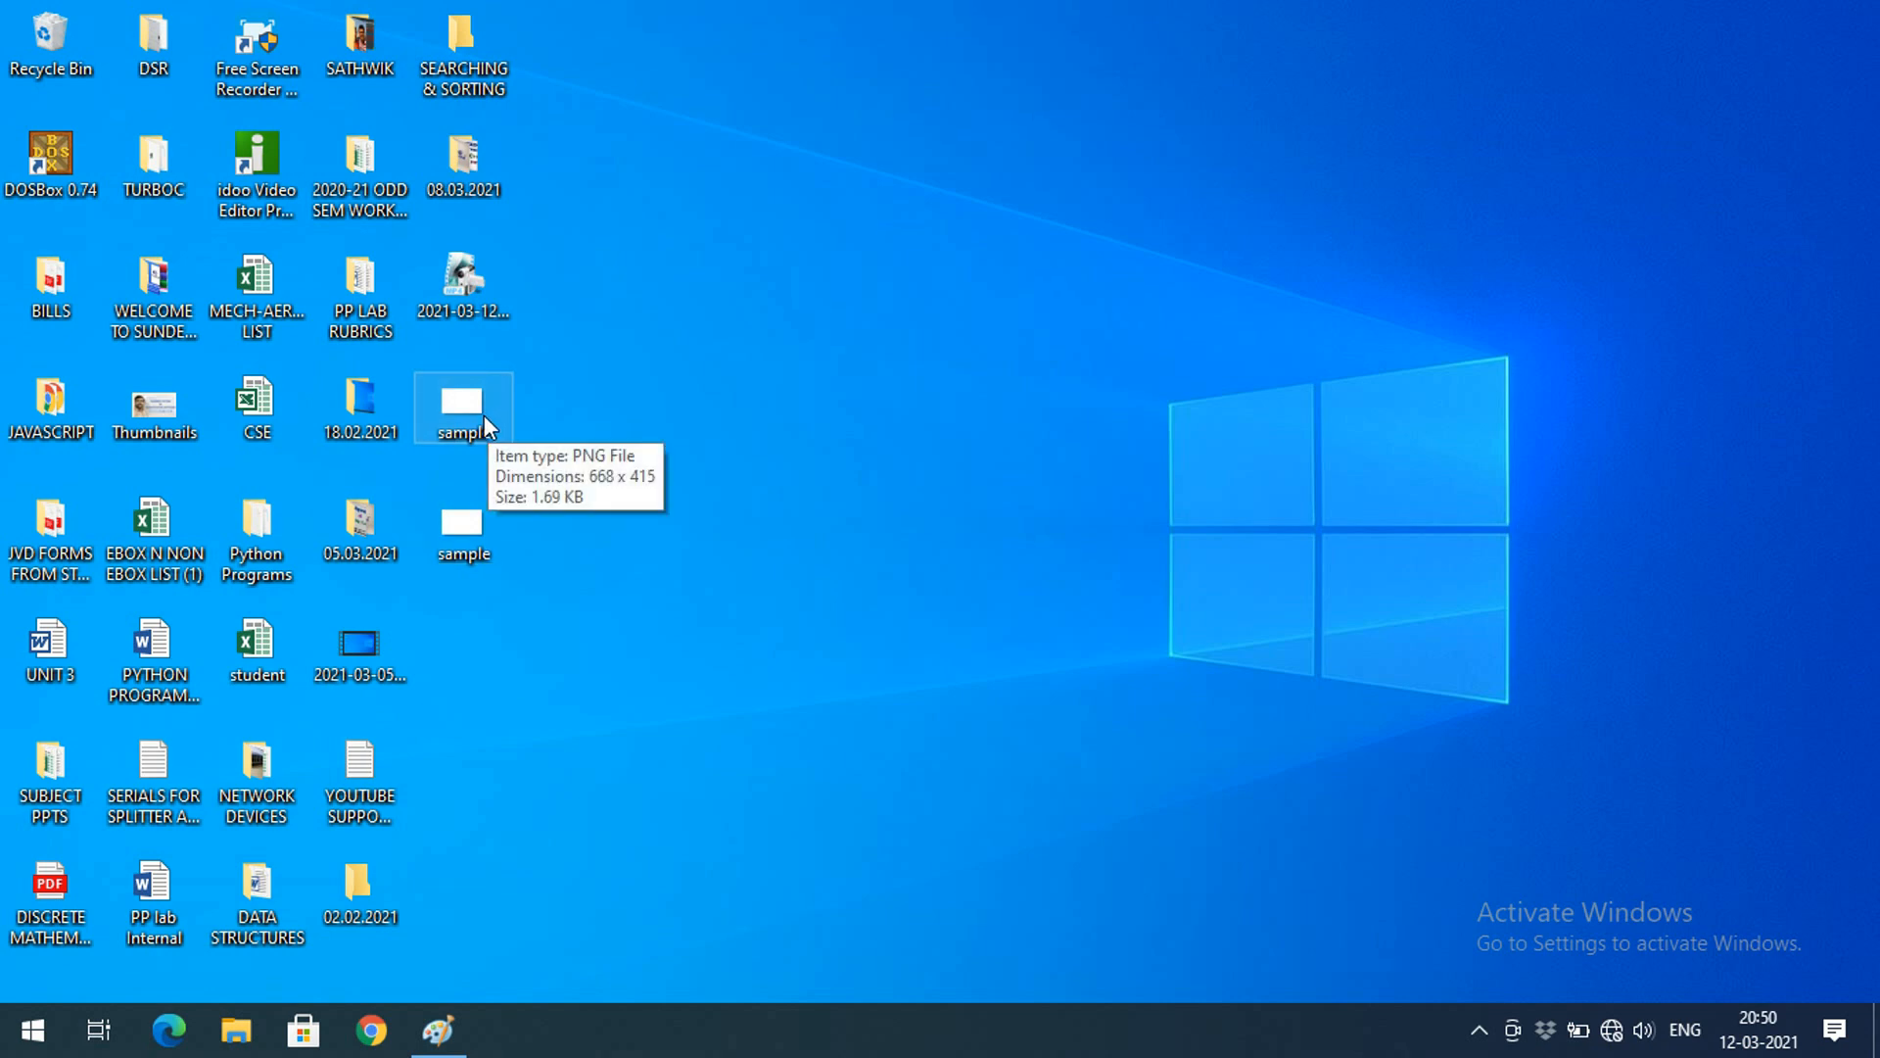
click(484, 414)
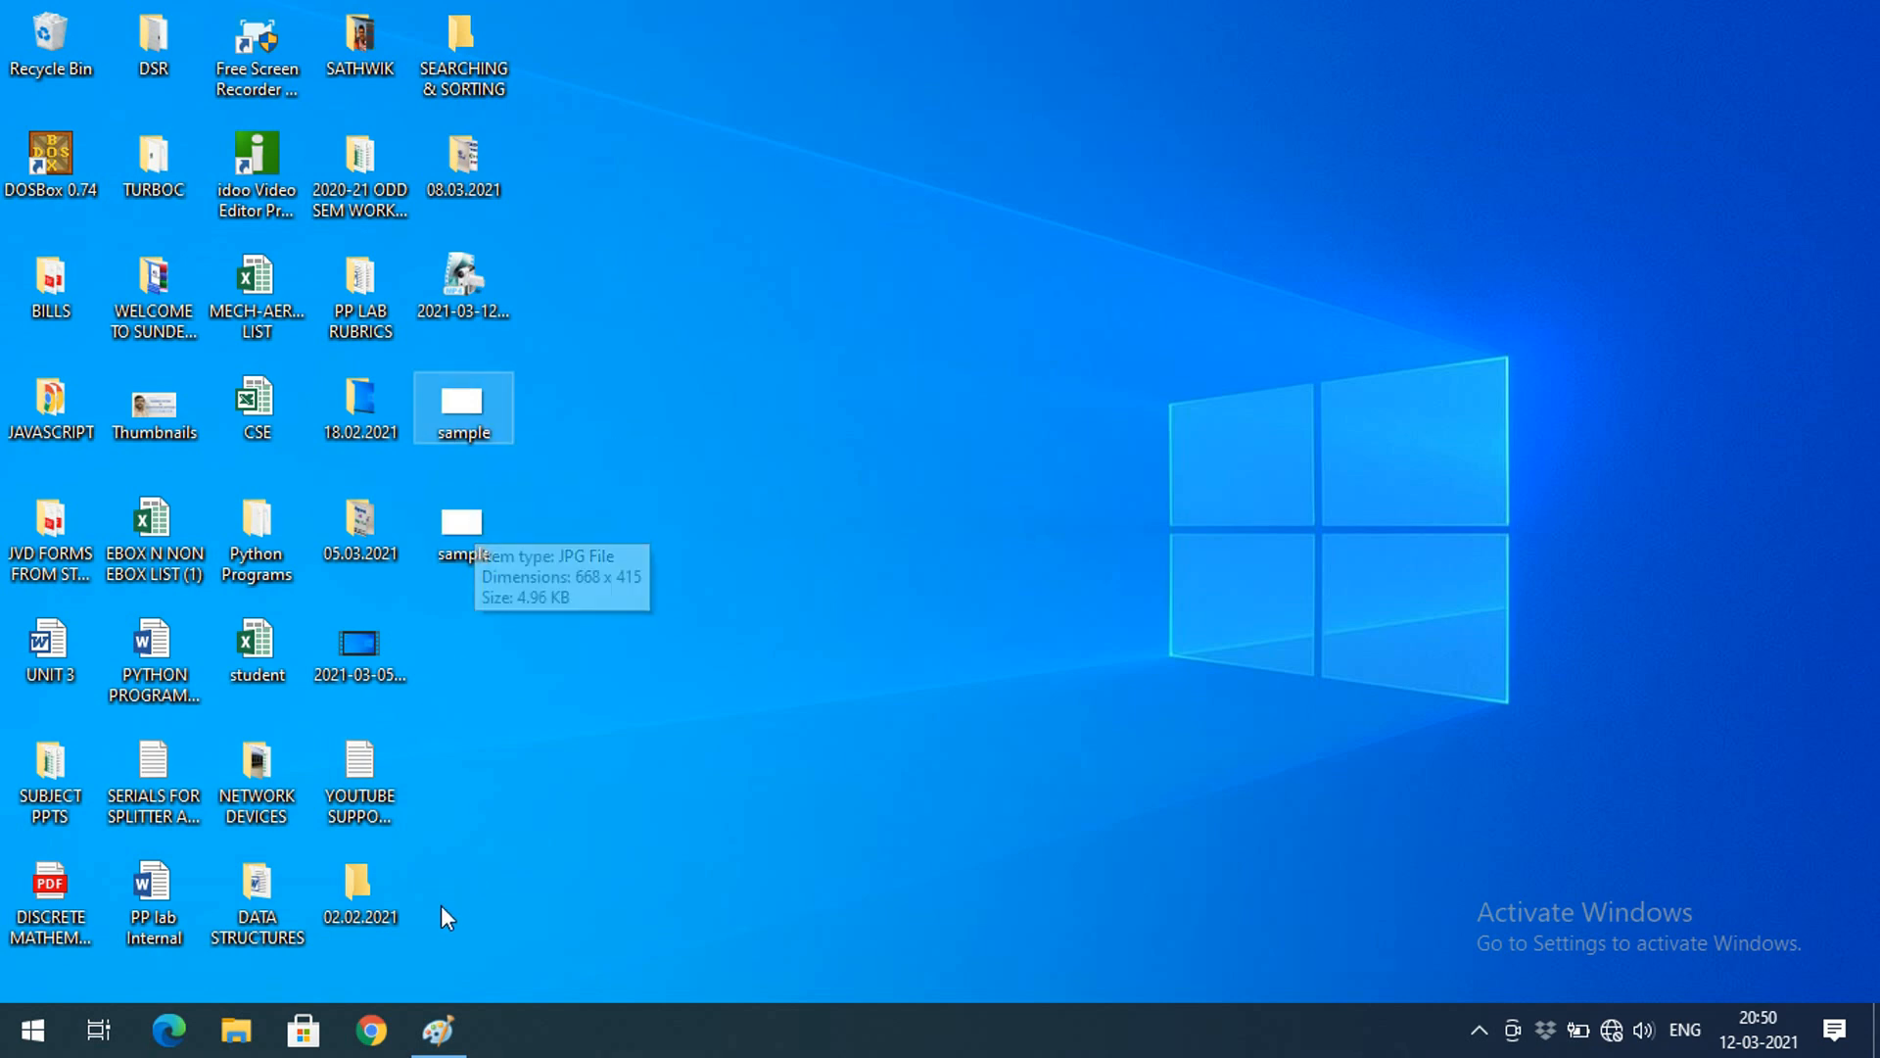
click(439, 1028)
click(37, 47)
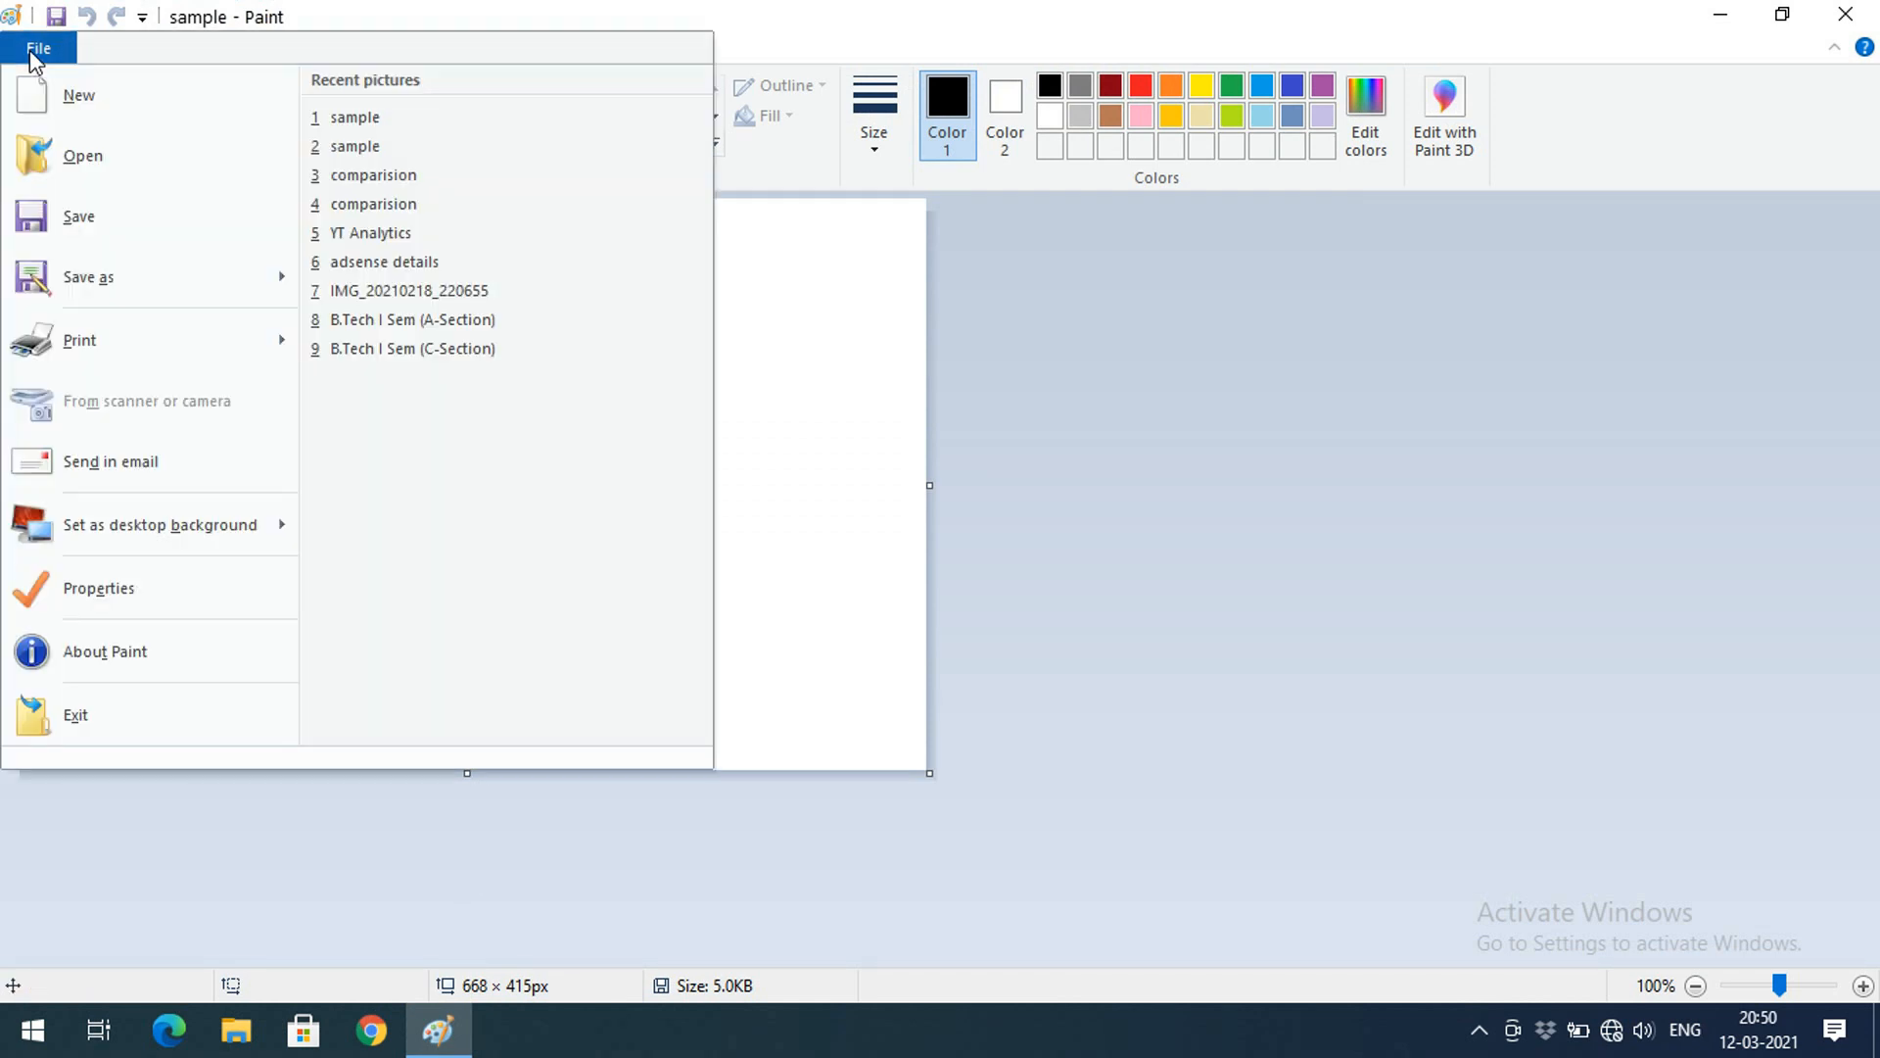
Save a BMP copy of the picture named sample
click(389, 274)
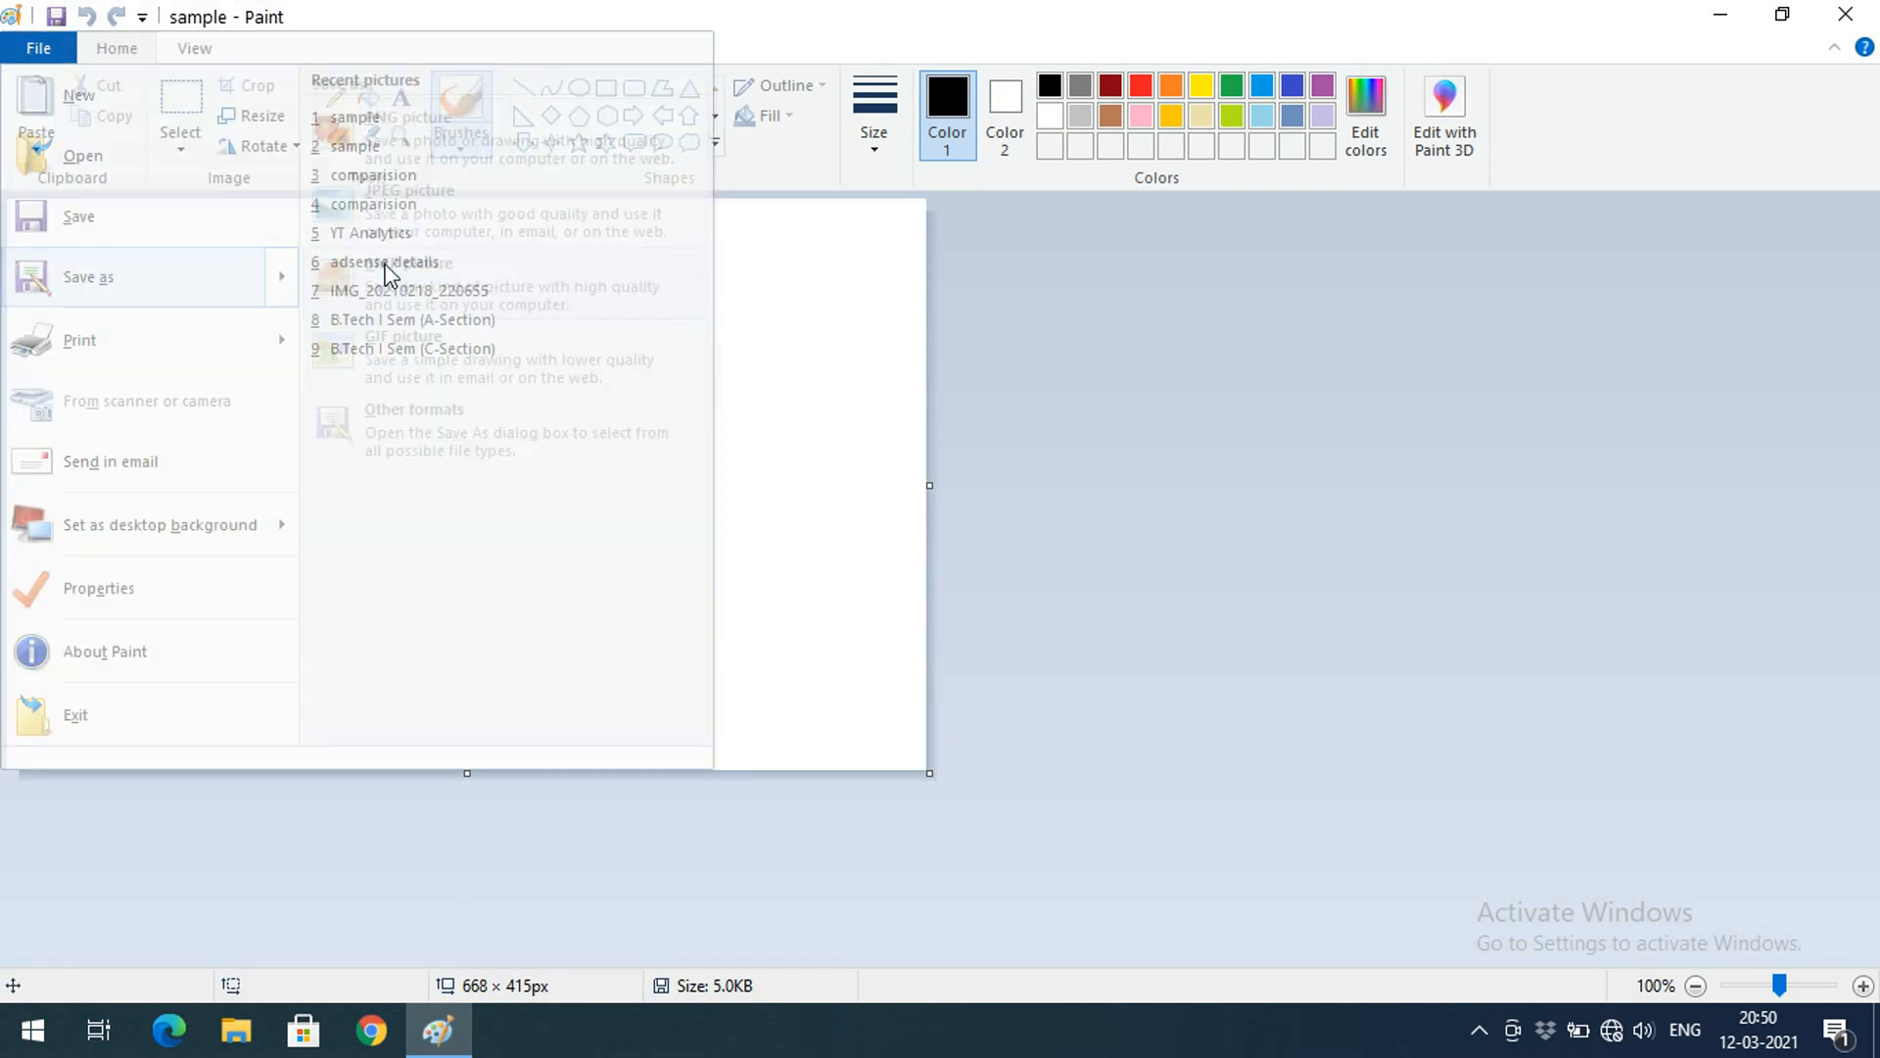
click(1198, 769)
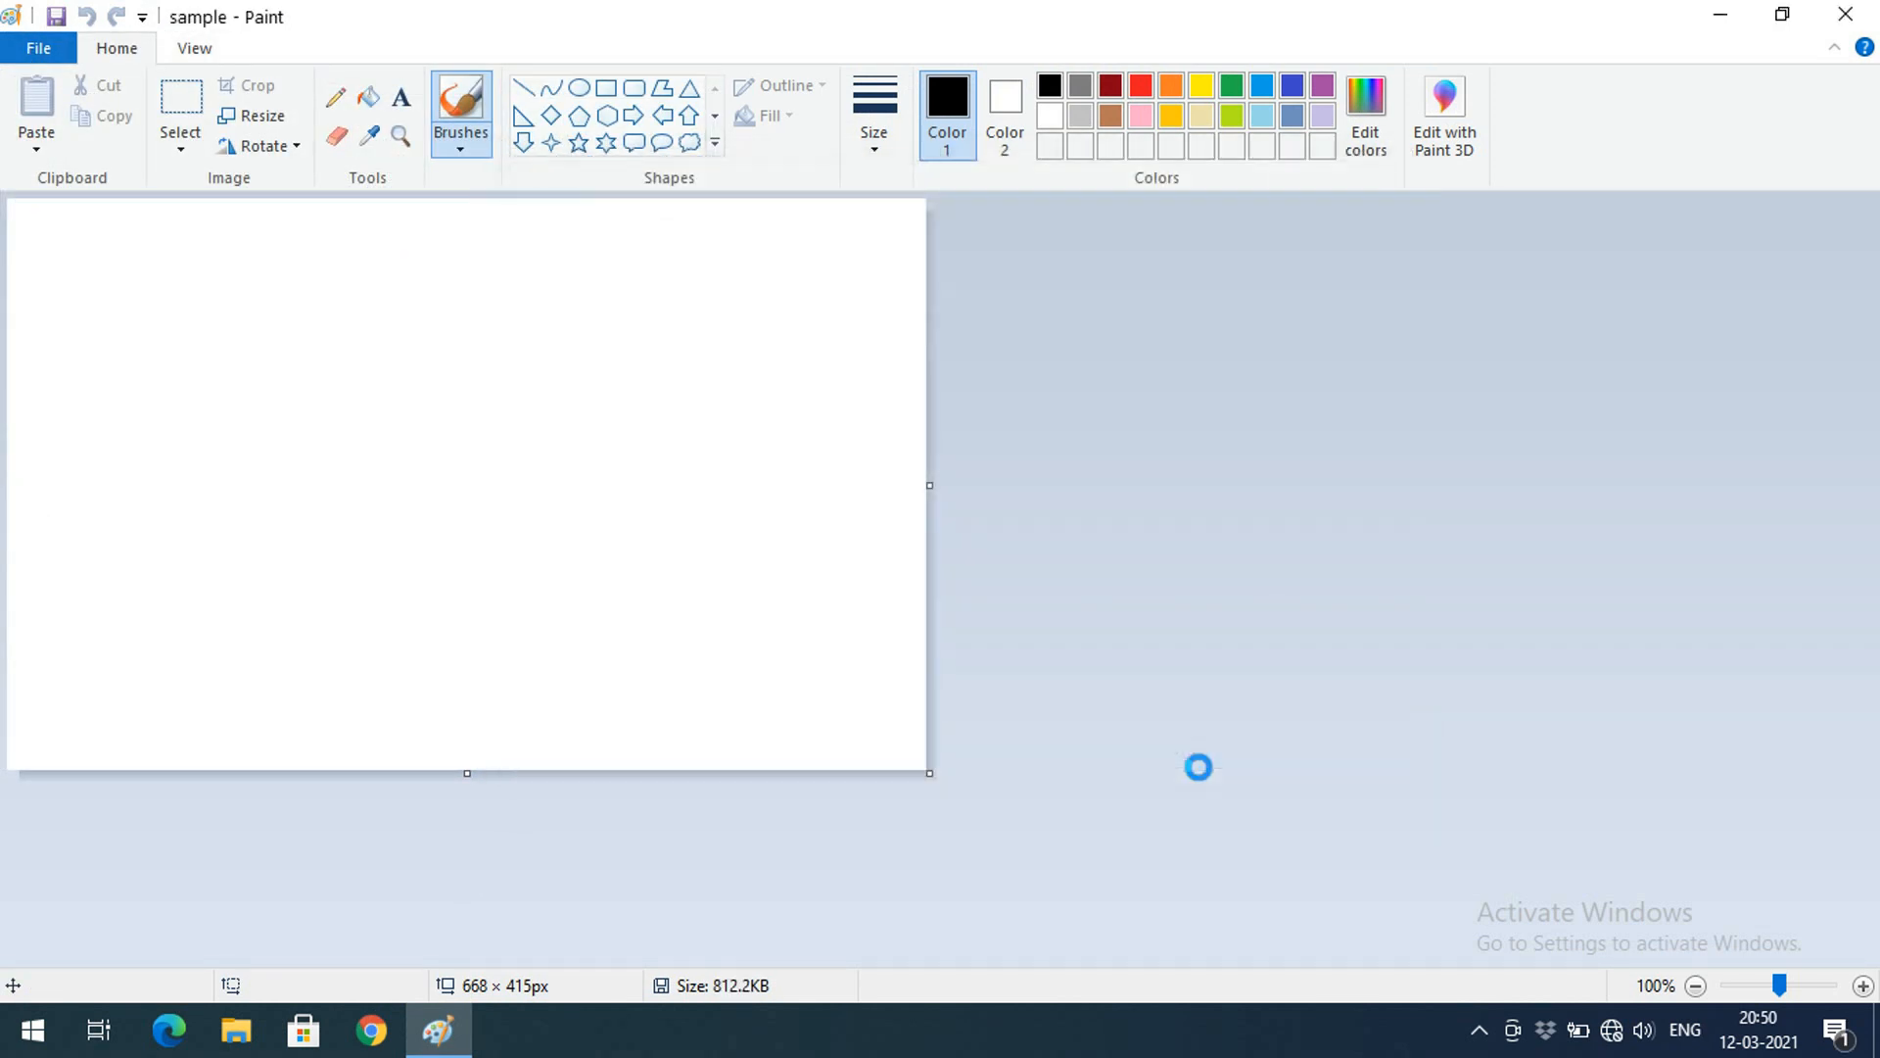
click(1721, 15)
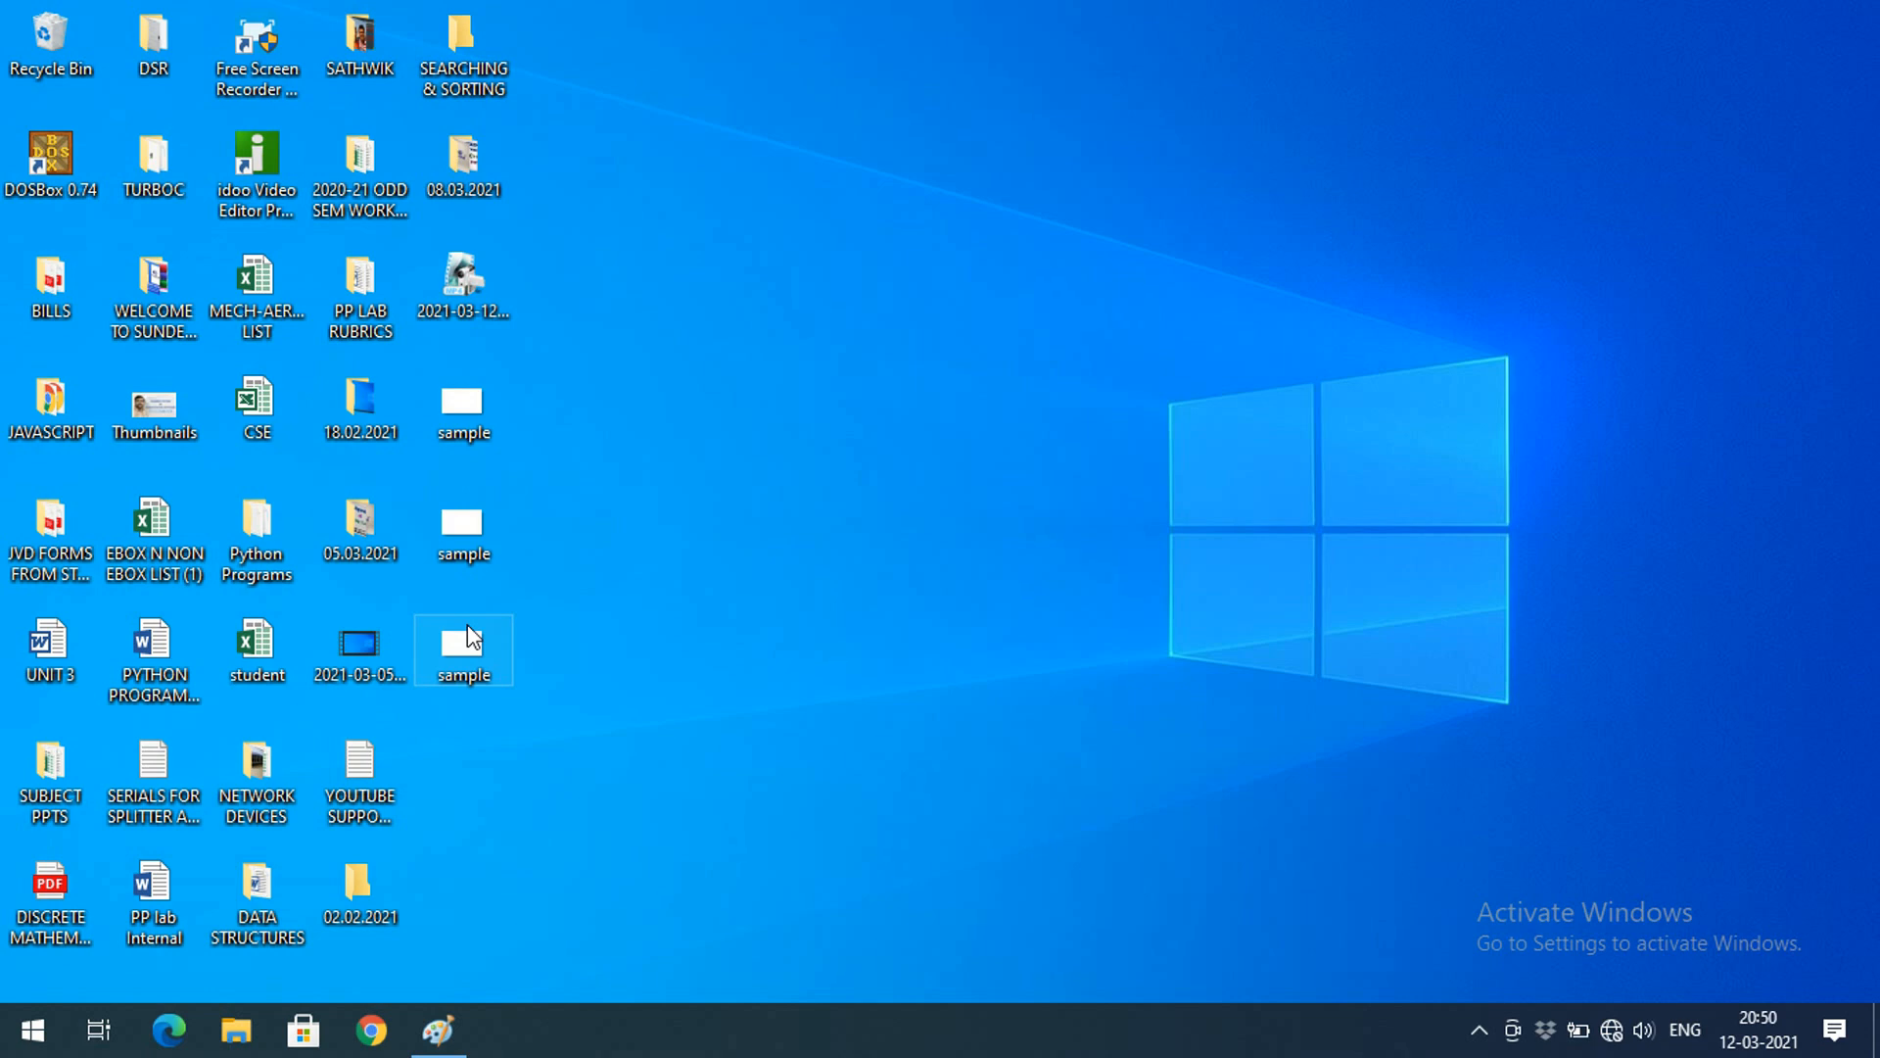
Check the sample BMP's file properties on the desktop (812 KB), then restore Paint
double_click(481, 672)
right_click(478, 664)
click(594, 986)
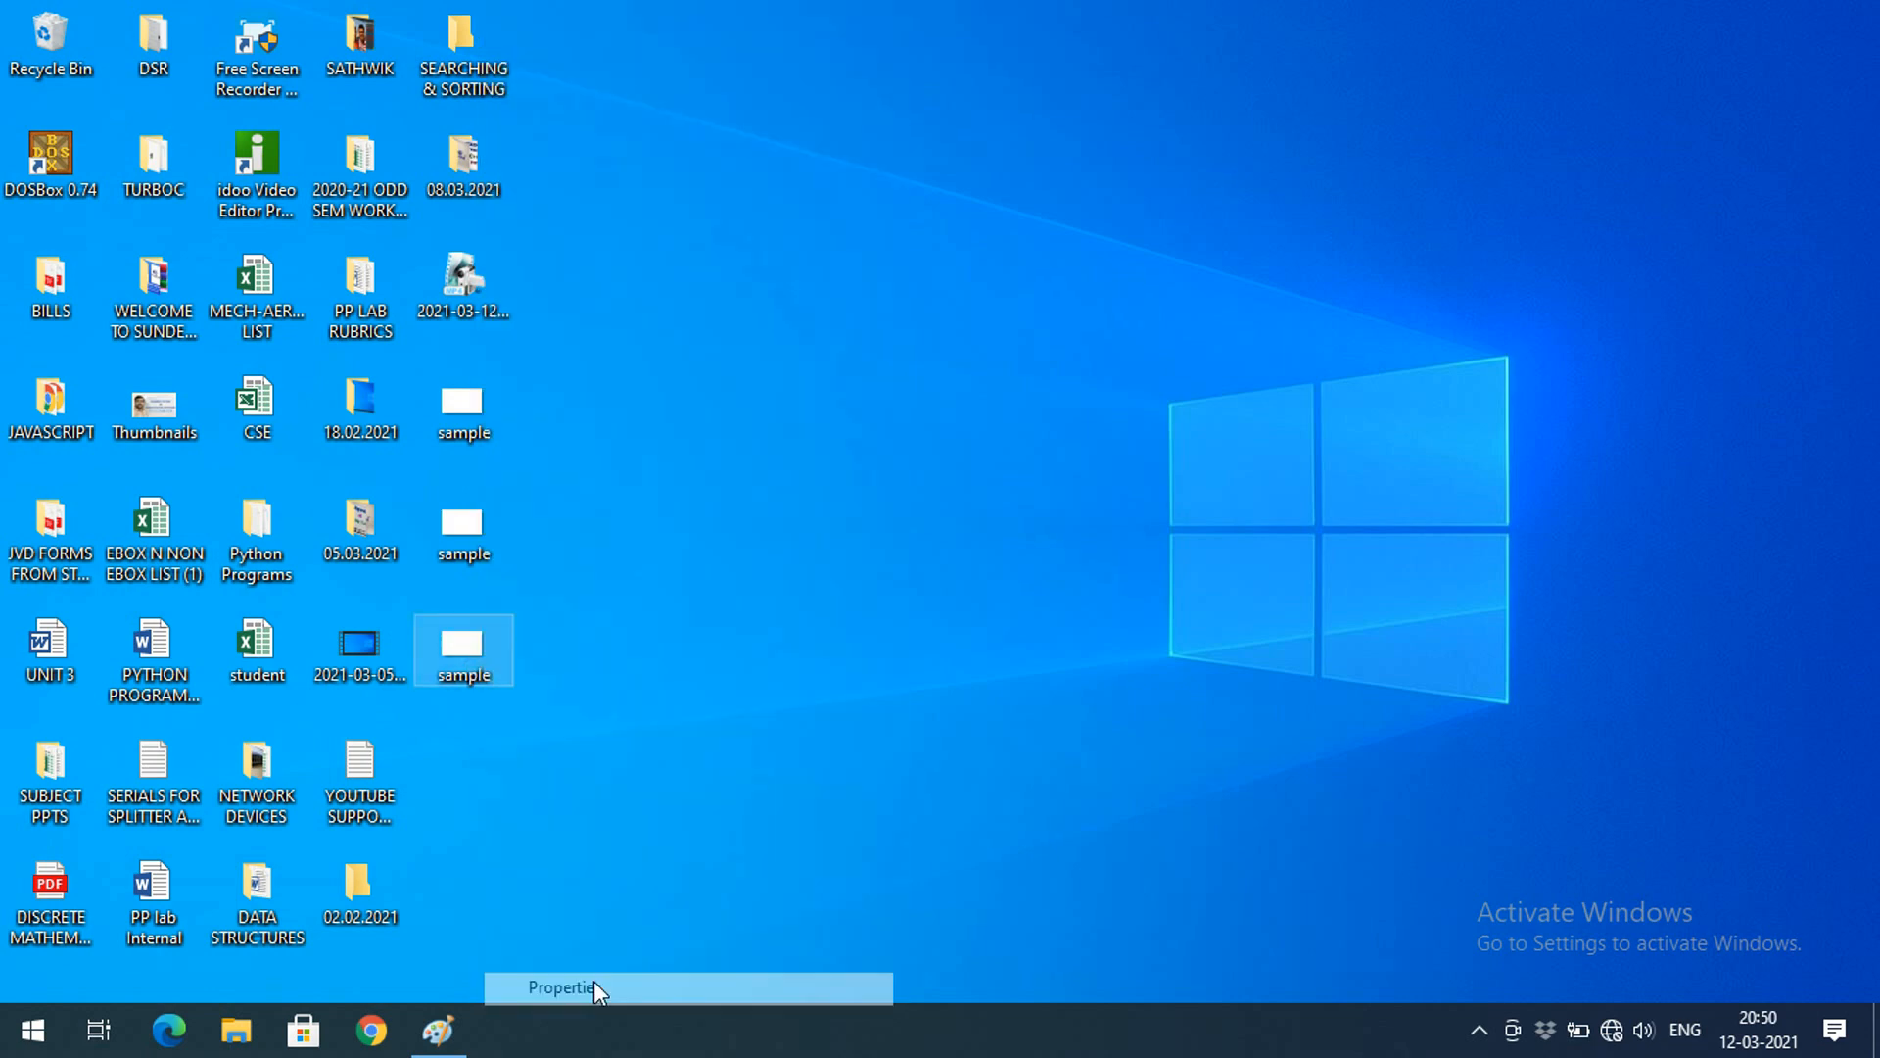
drag(623, 468, 738, 465)
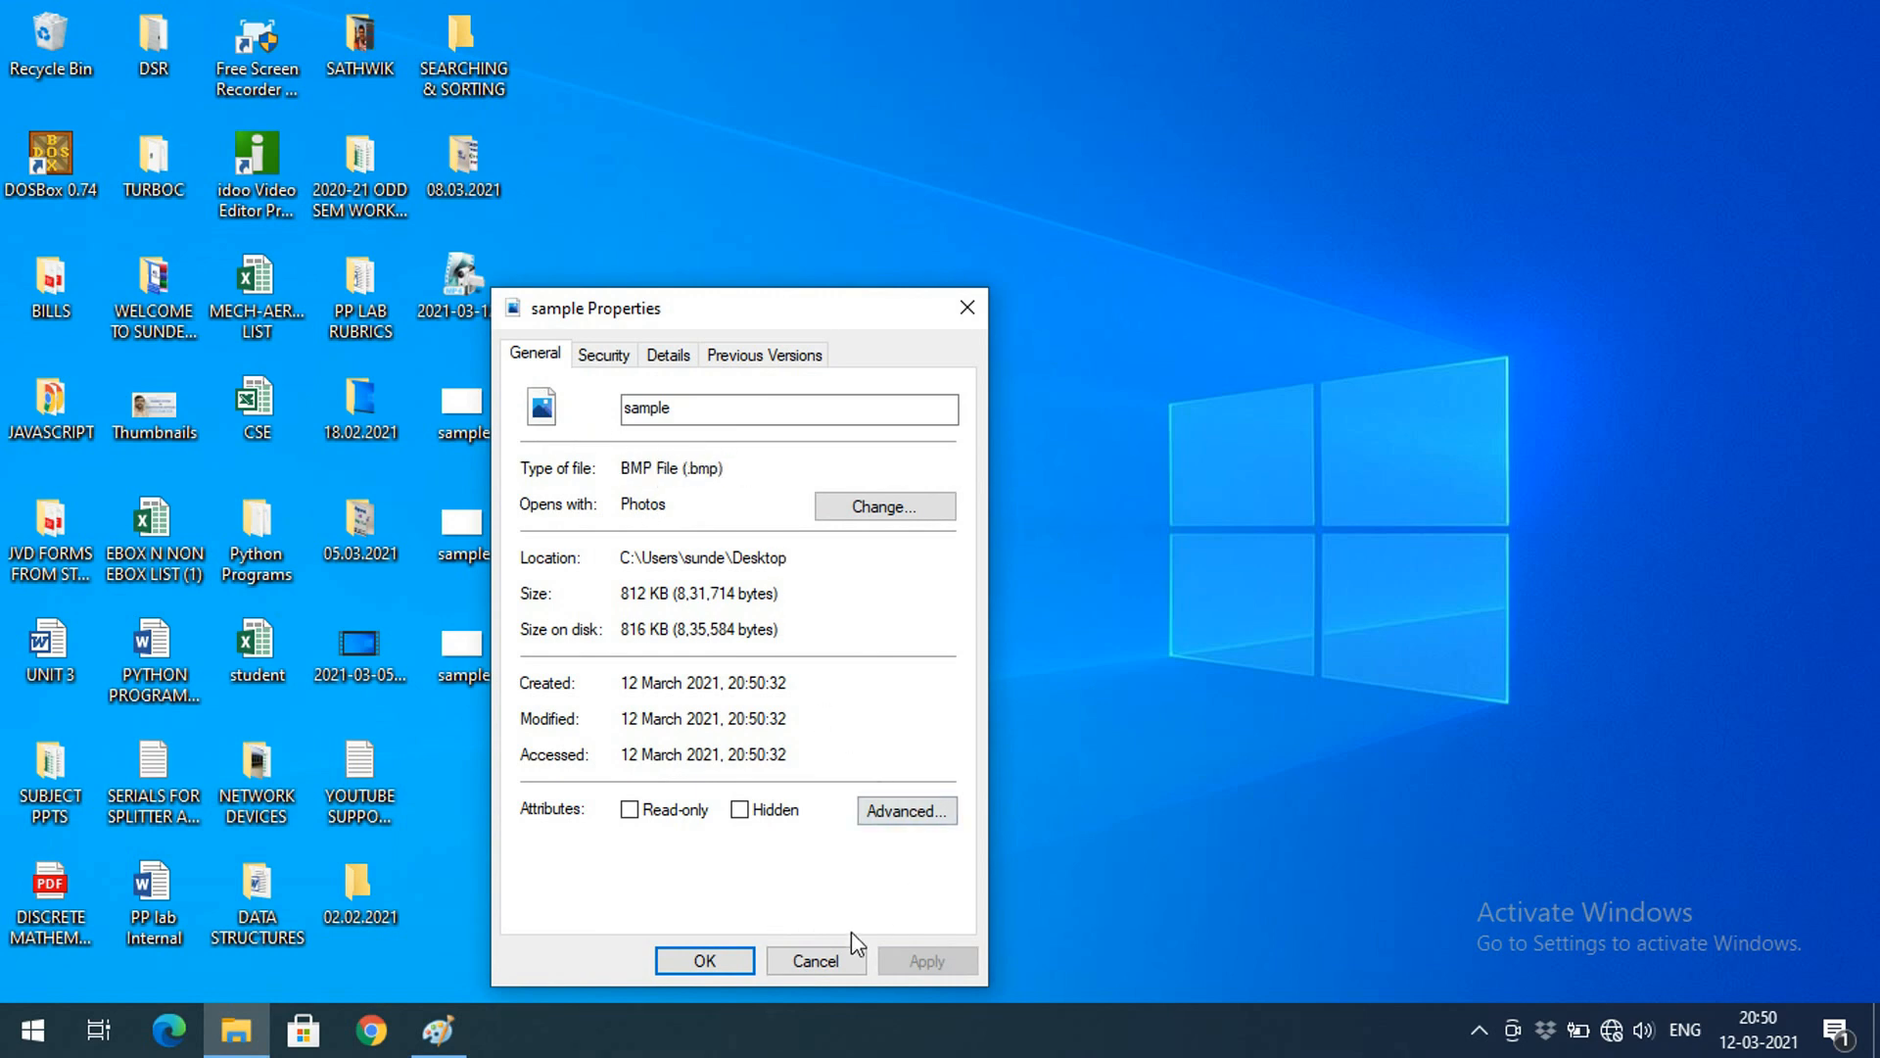
click(809, 964)
click(438, 1030)
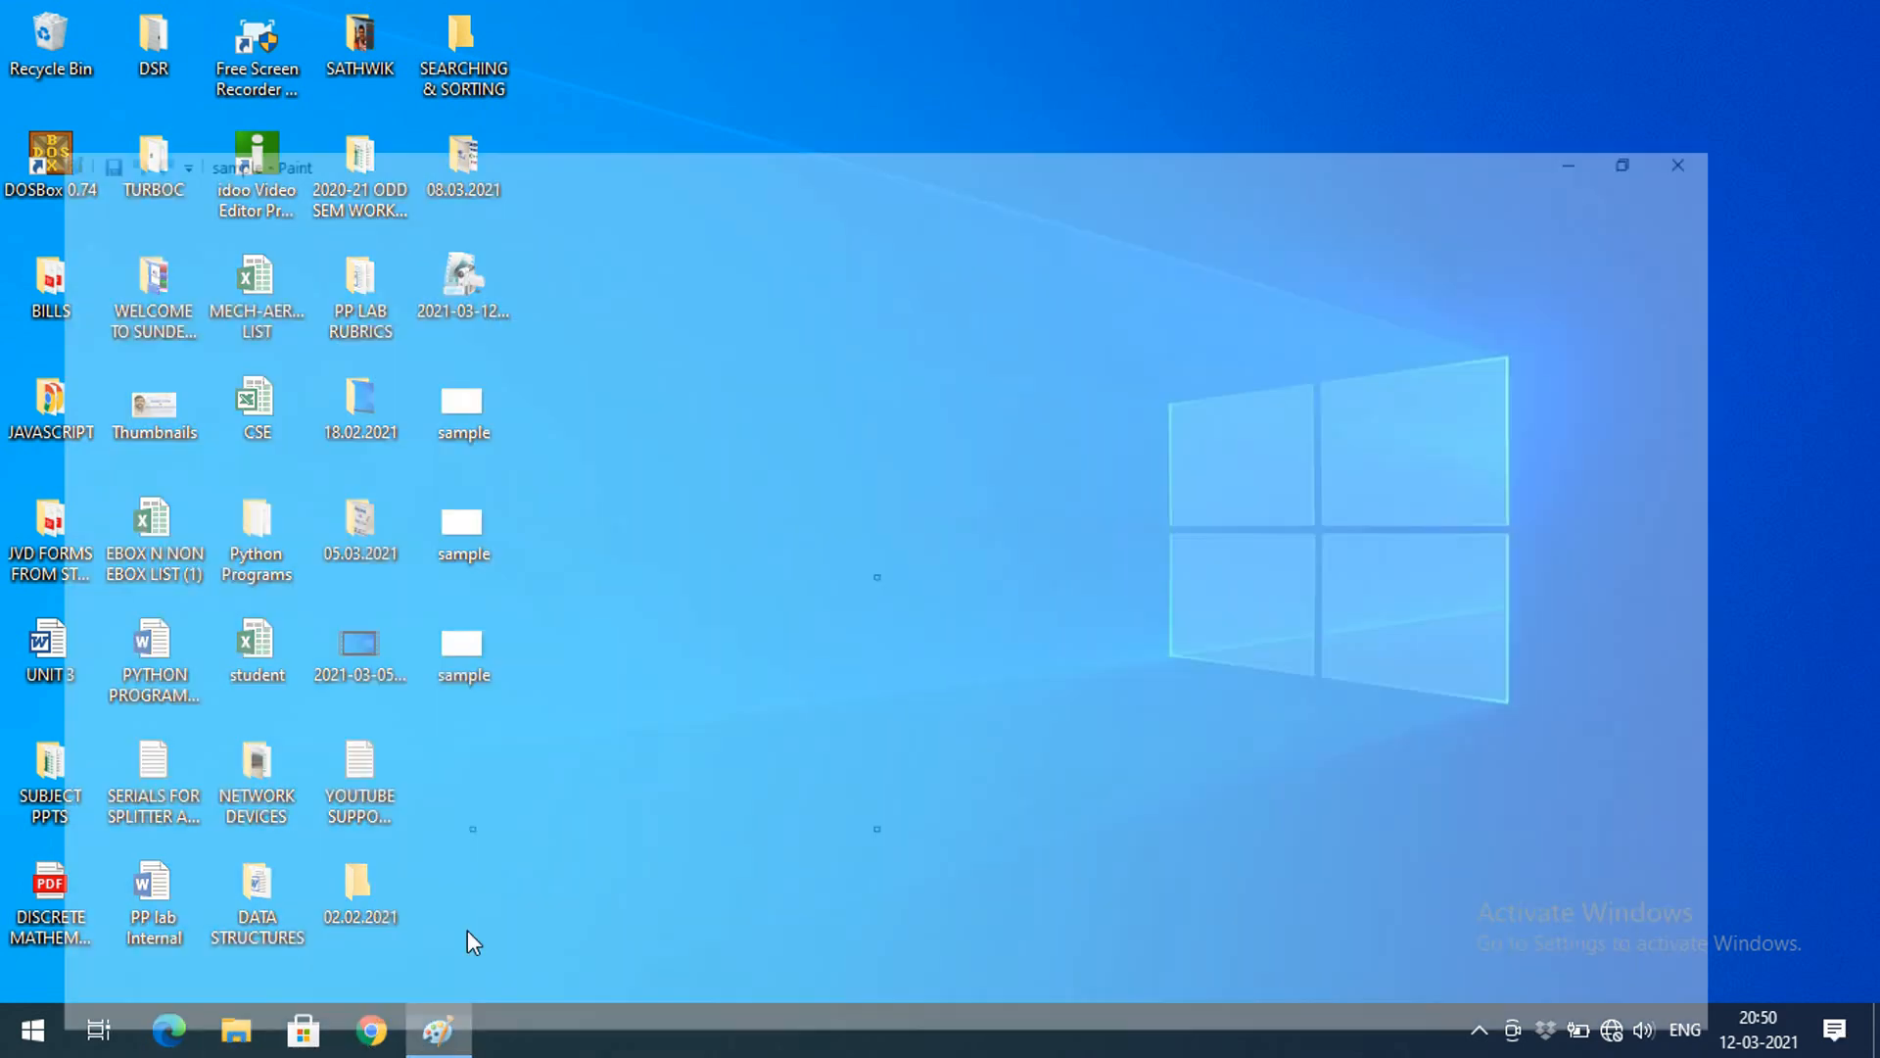
click(39, 49)
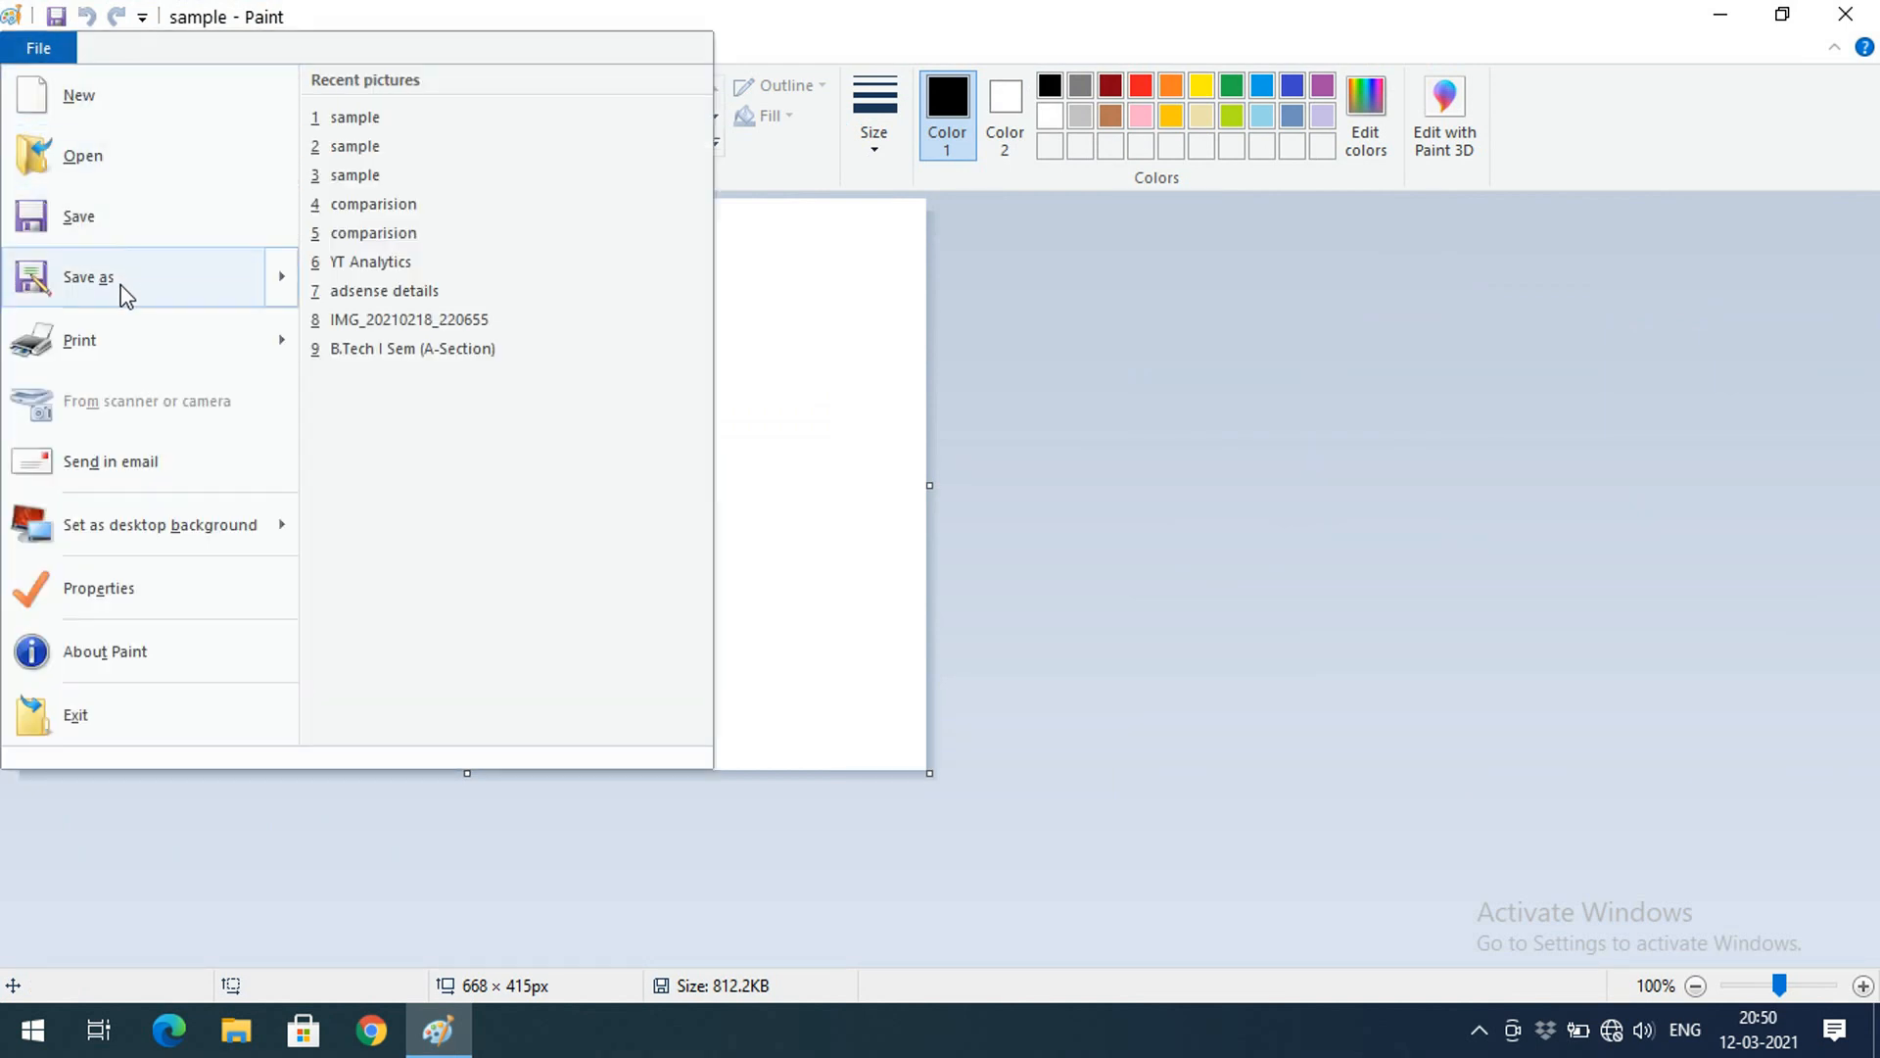
Look over the Save as, Print, Send in email and desktop background options, then close the File menu
mouse_move(121, 292)
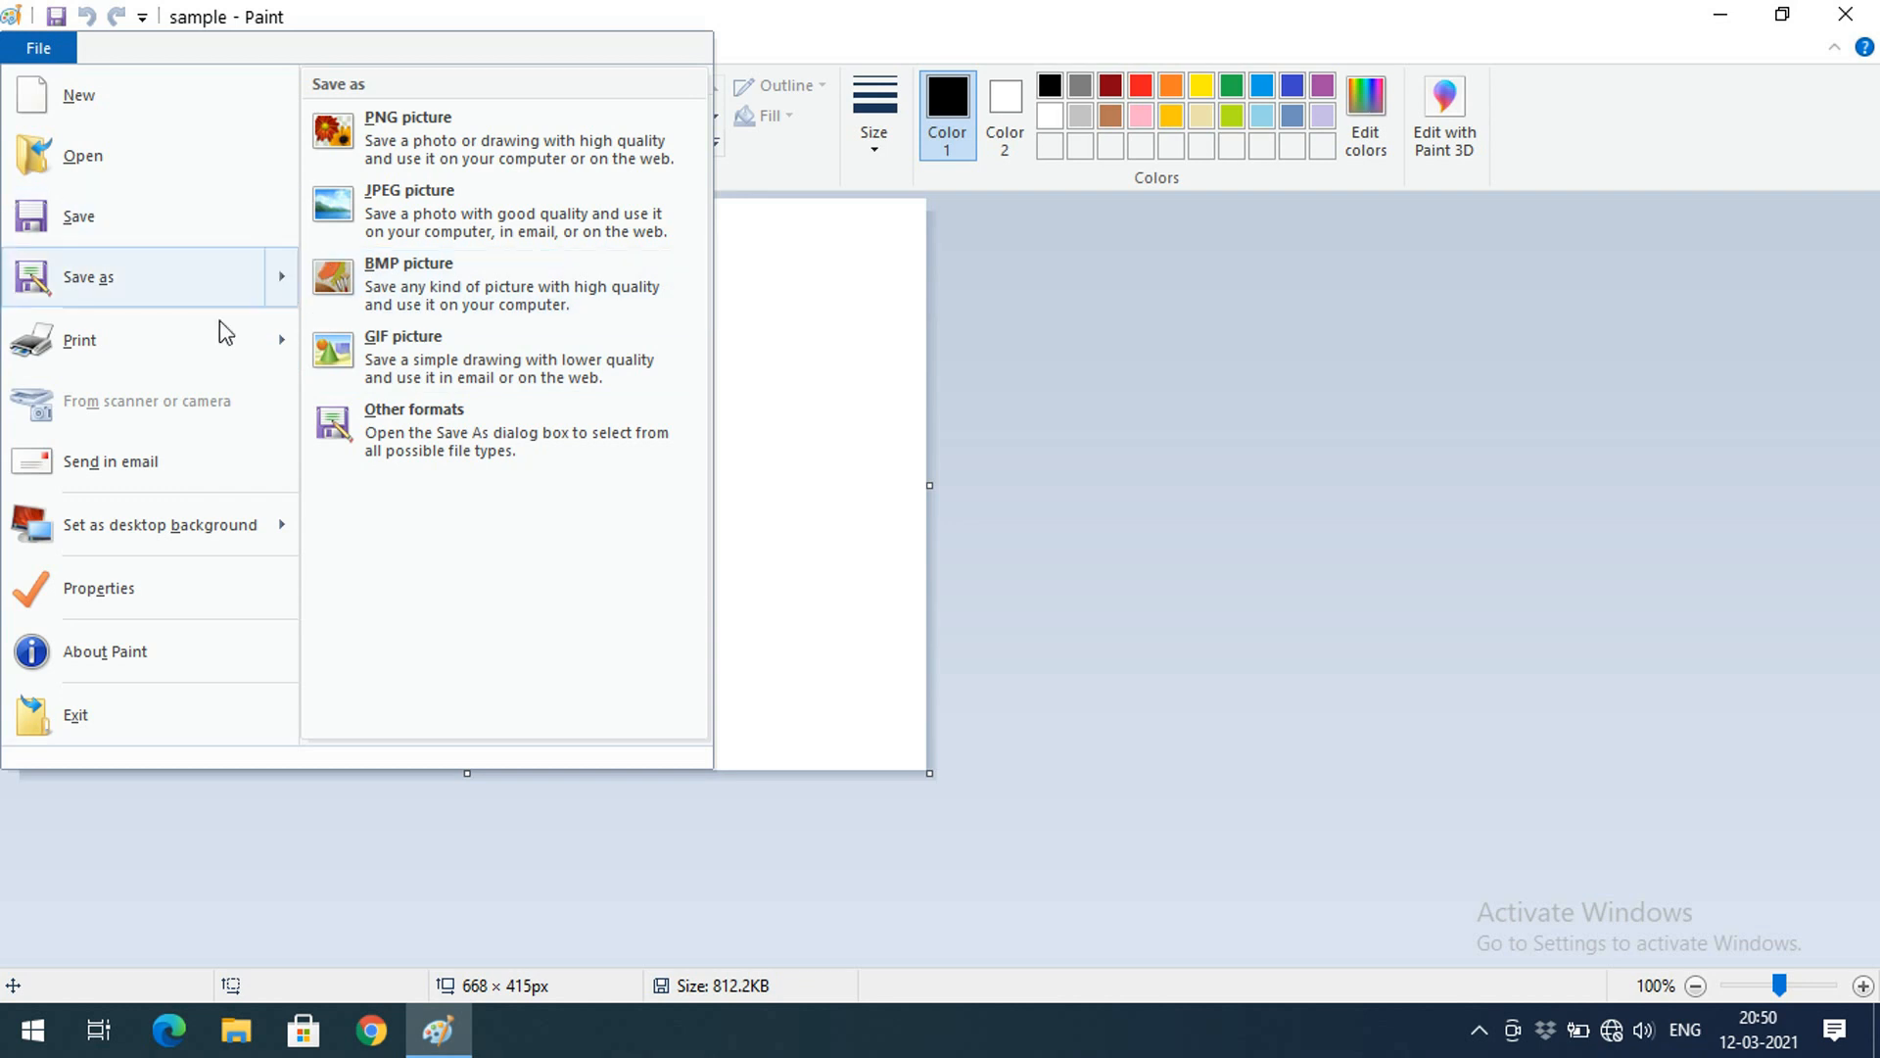
mouse_move(182, 363)
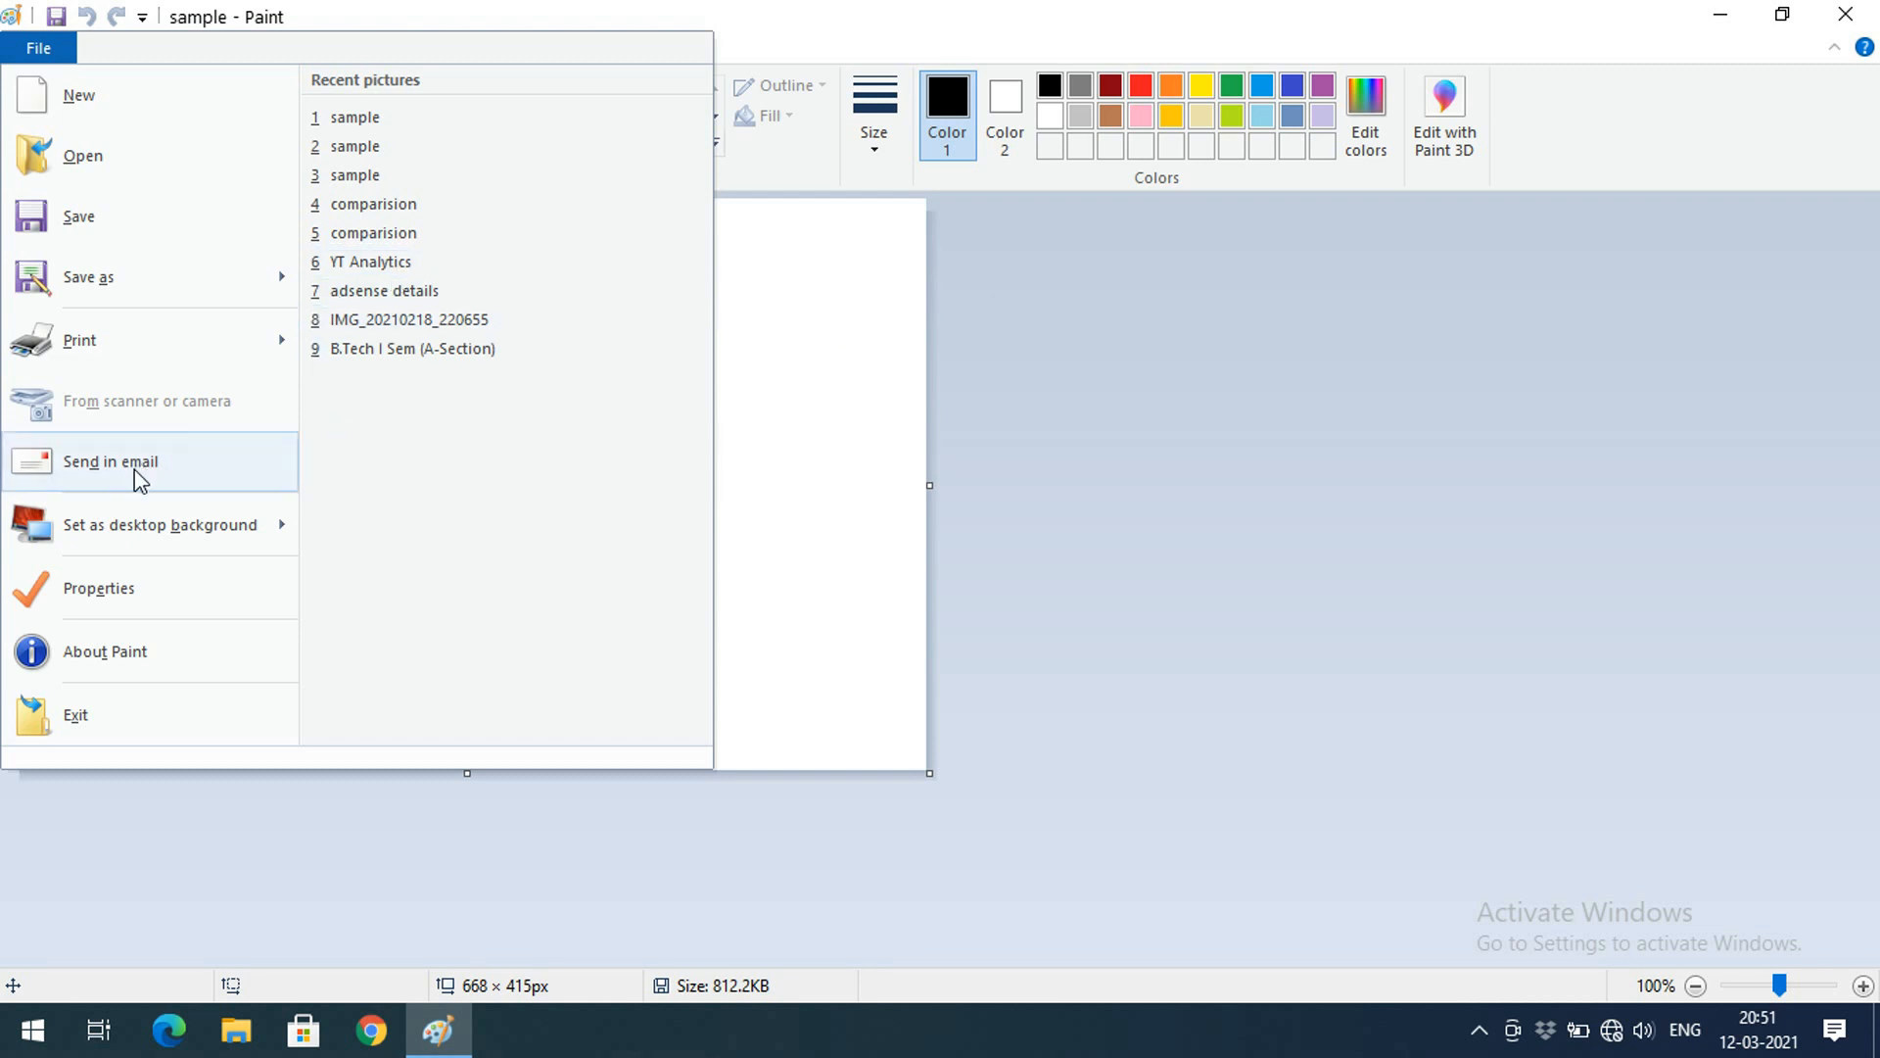
mouse_move(153, 531)
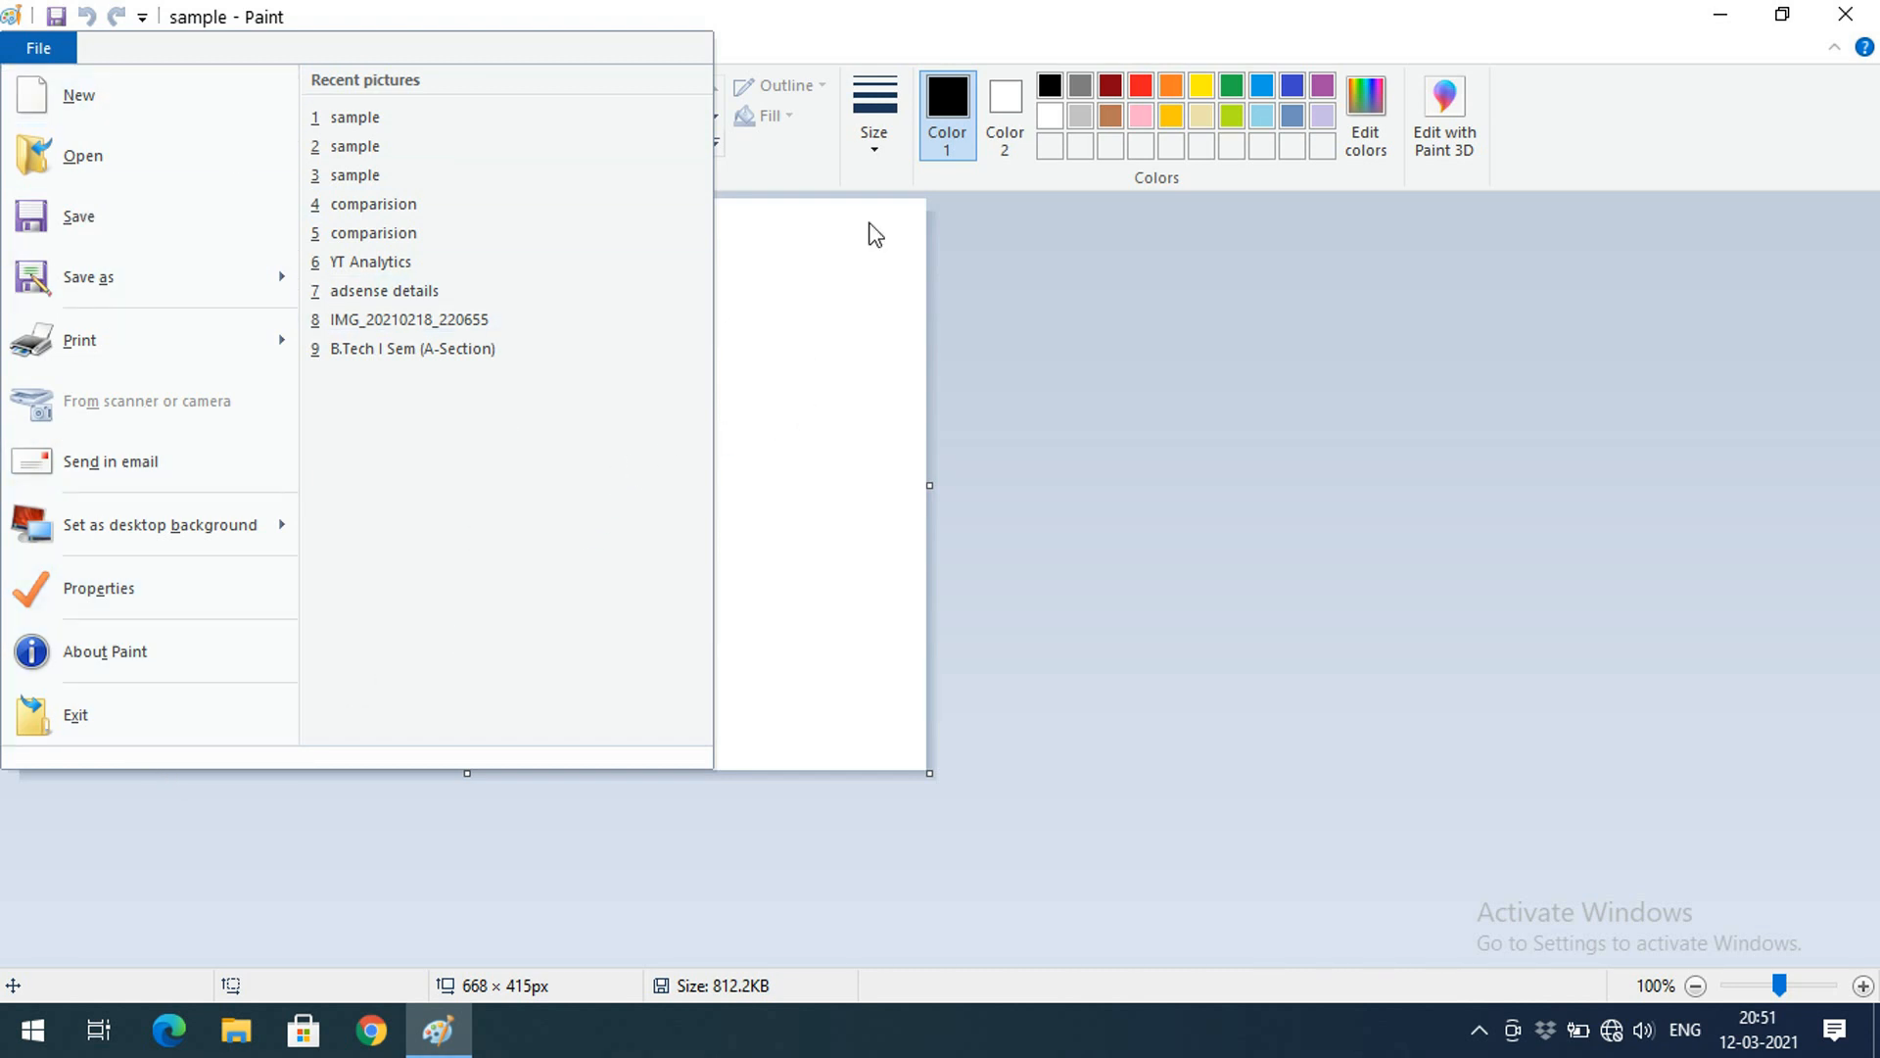
click(906, 261)
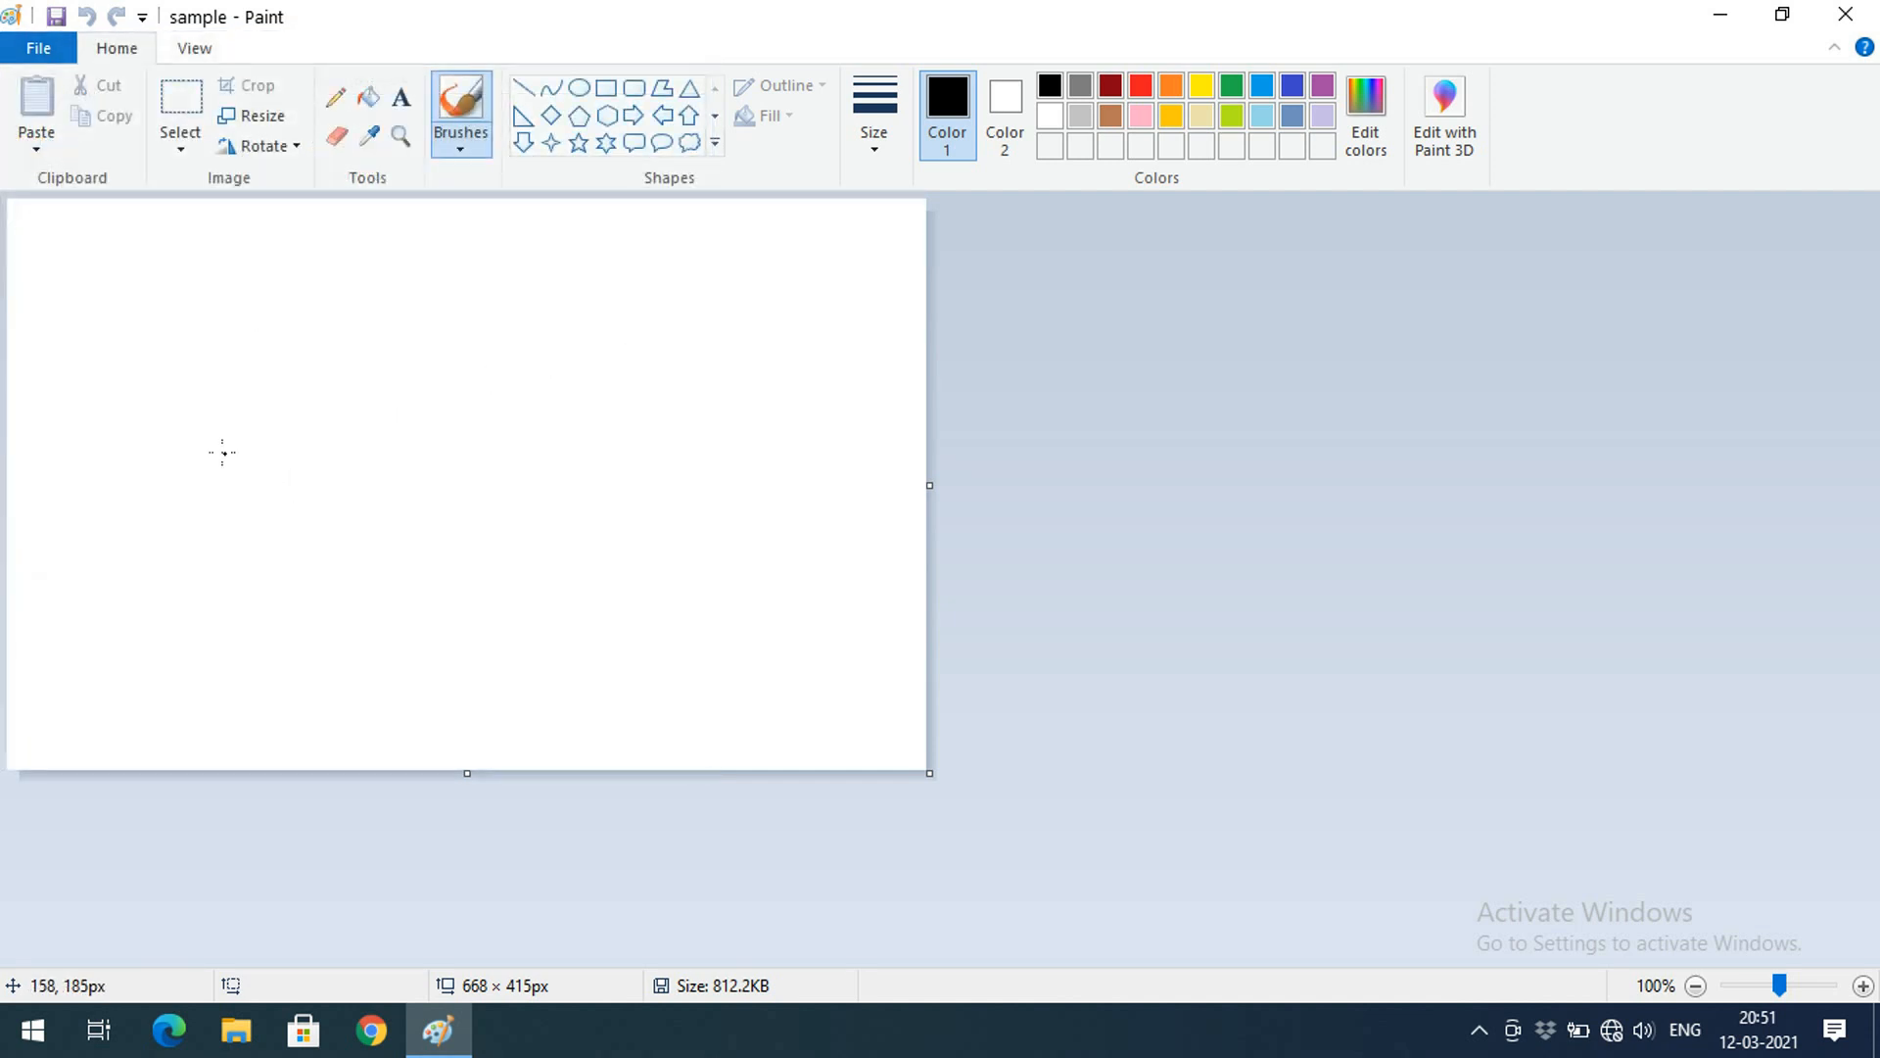
Zoom out to 50%, zoom in to 200%, return to 100%, and turn on rulers
click(195, 51)
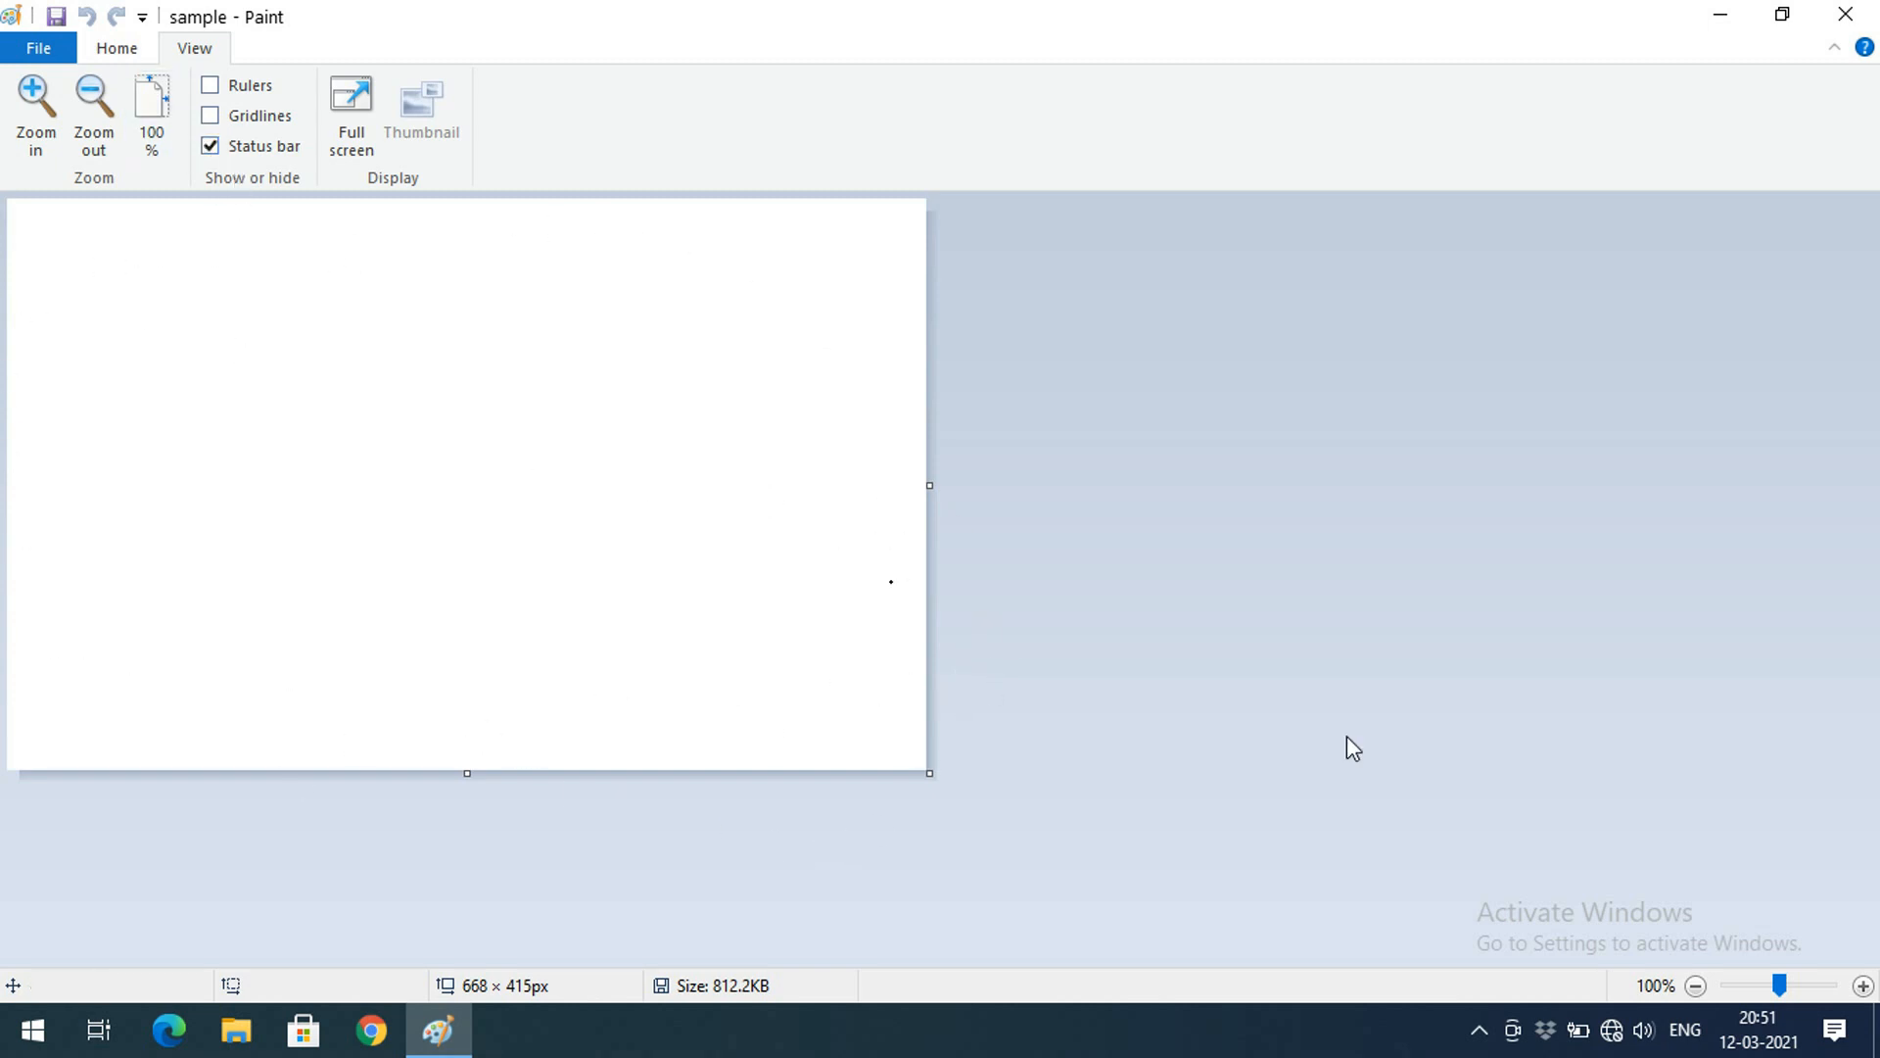
click(1694, 987)
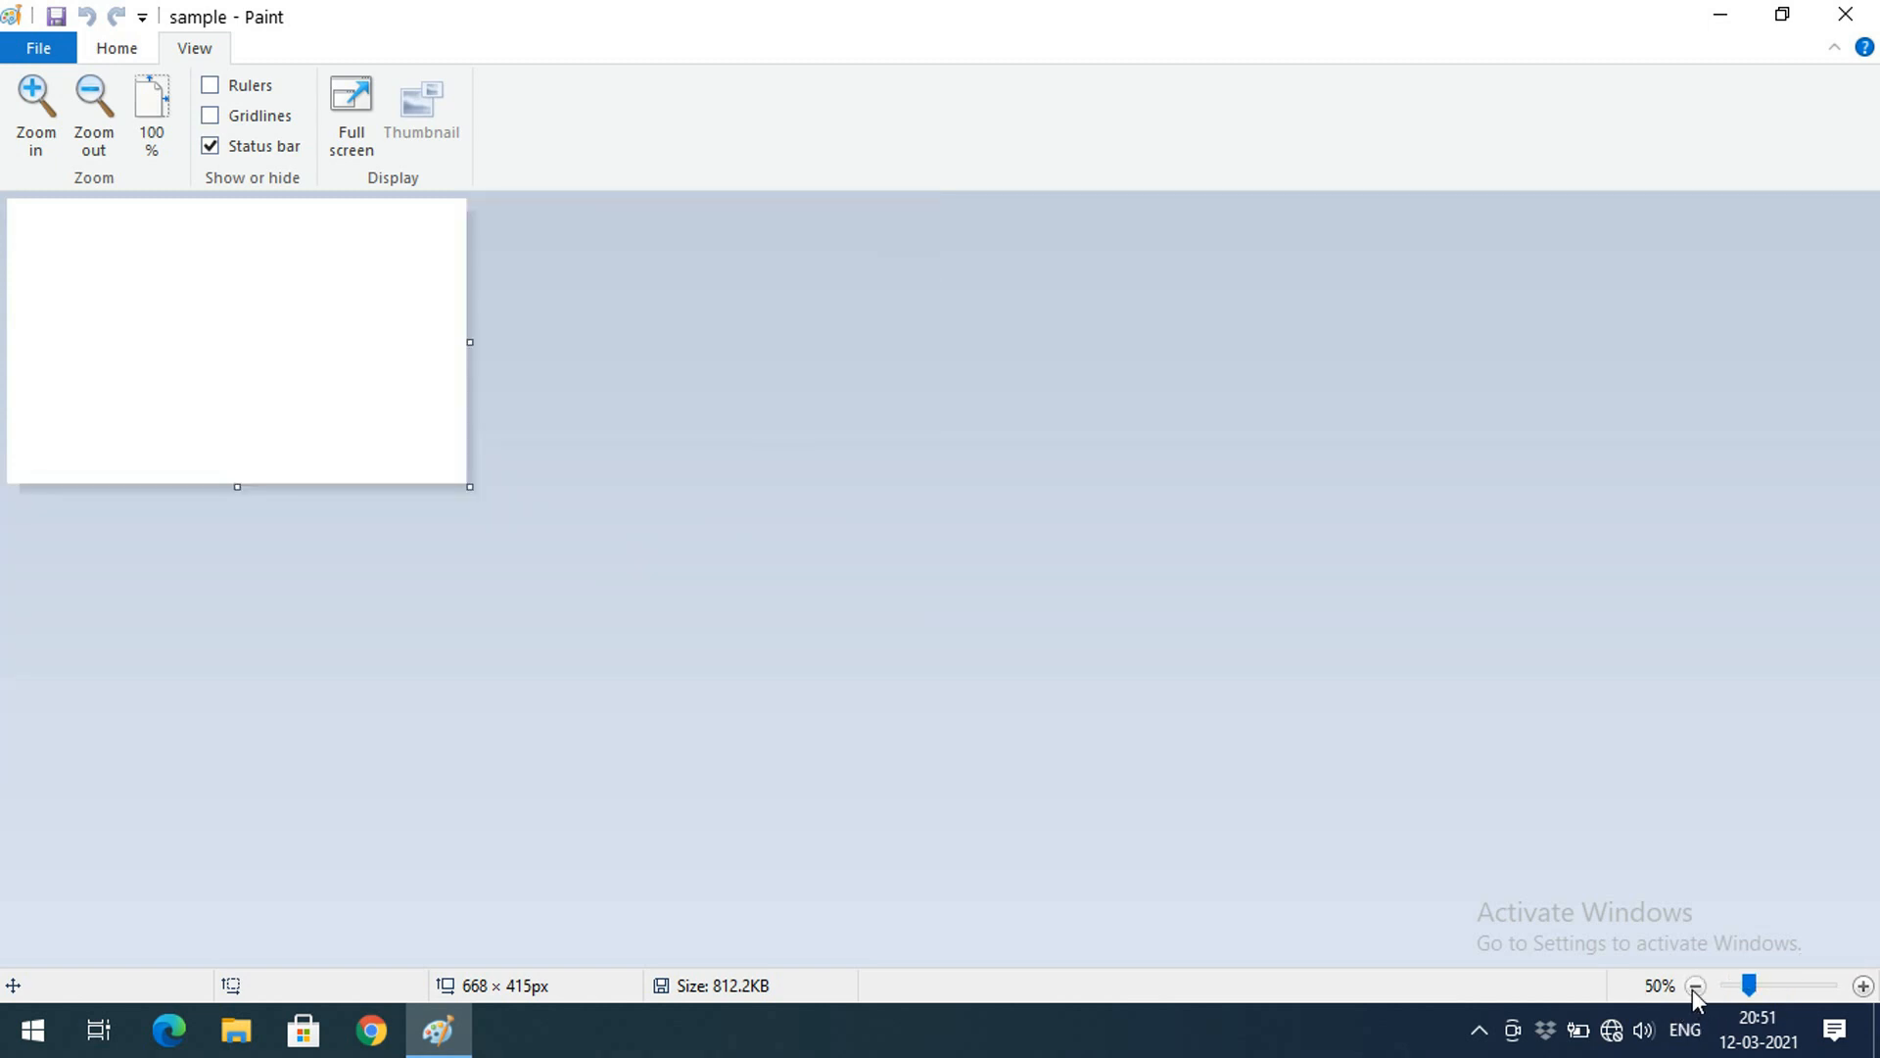
click(1864, 987)
click(1864, 987)
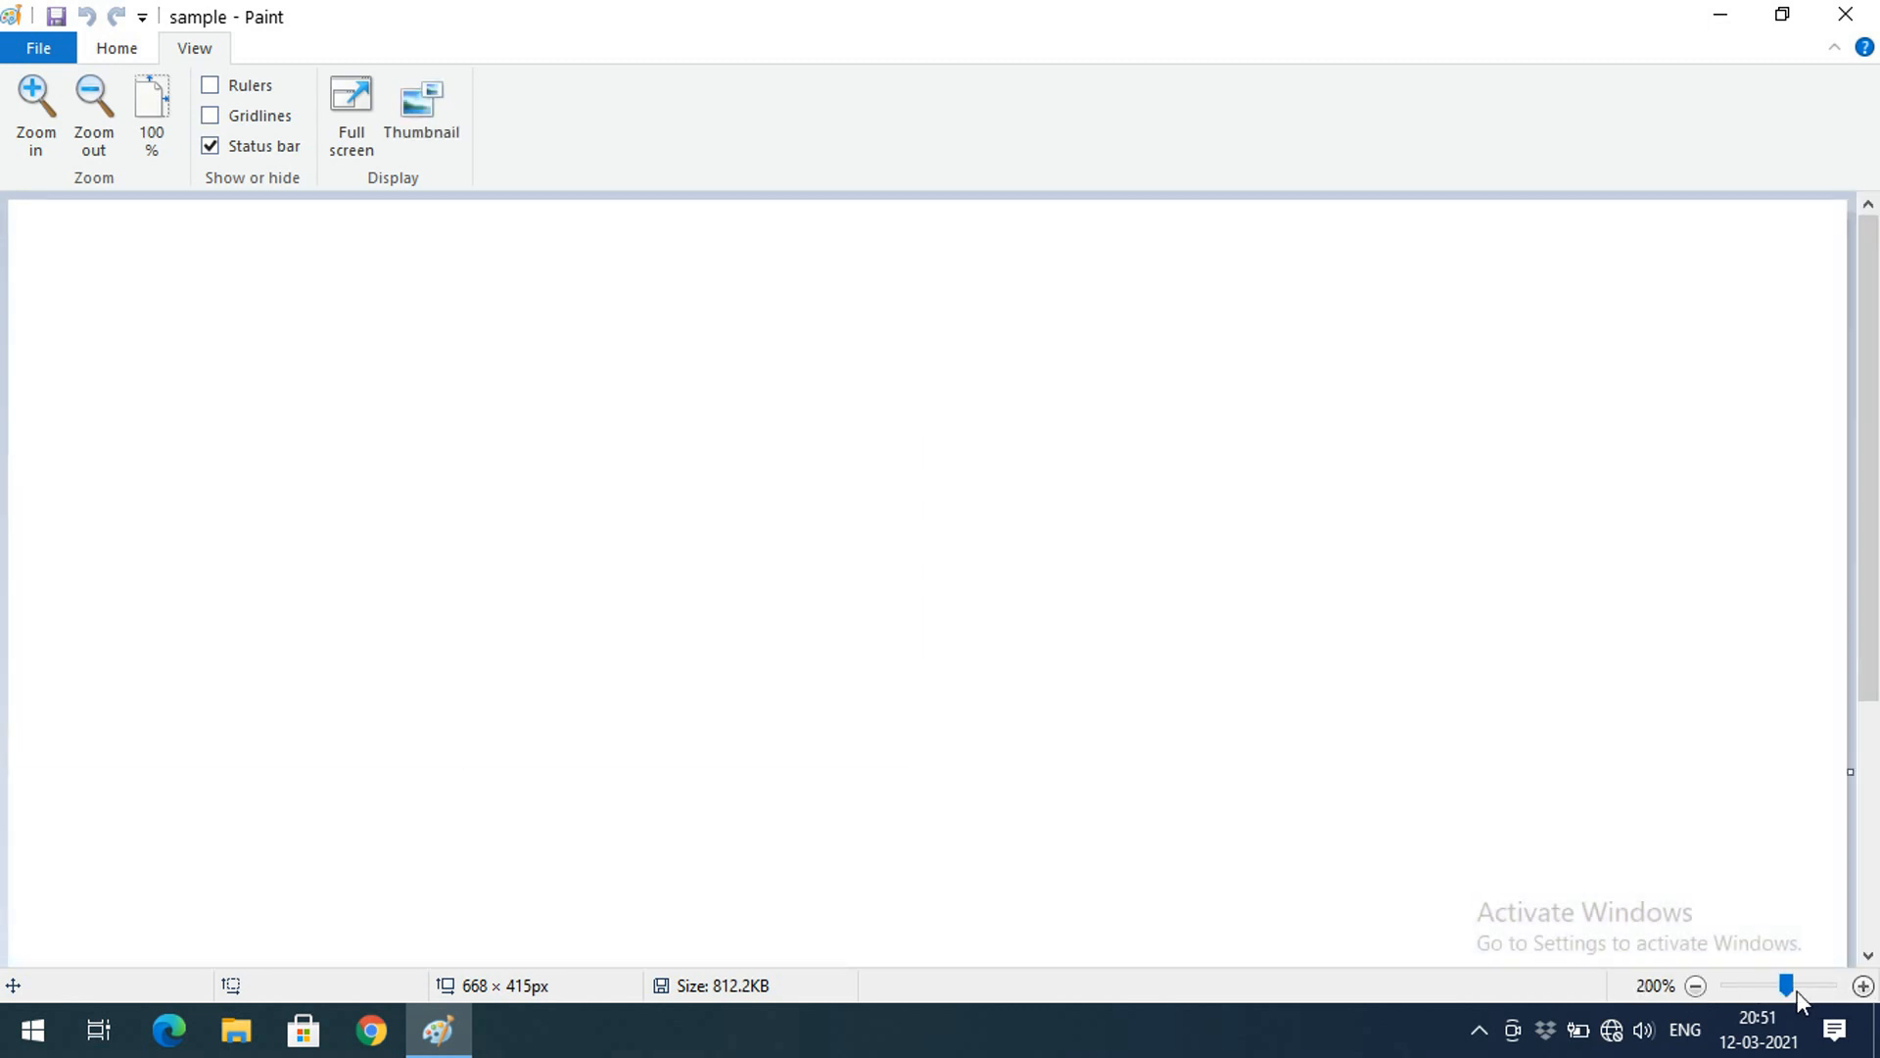
click(1691, 985)
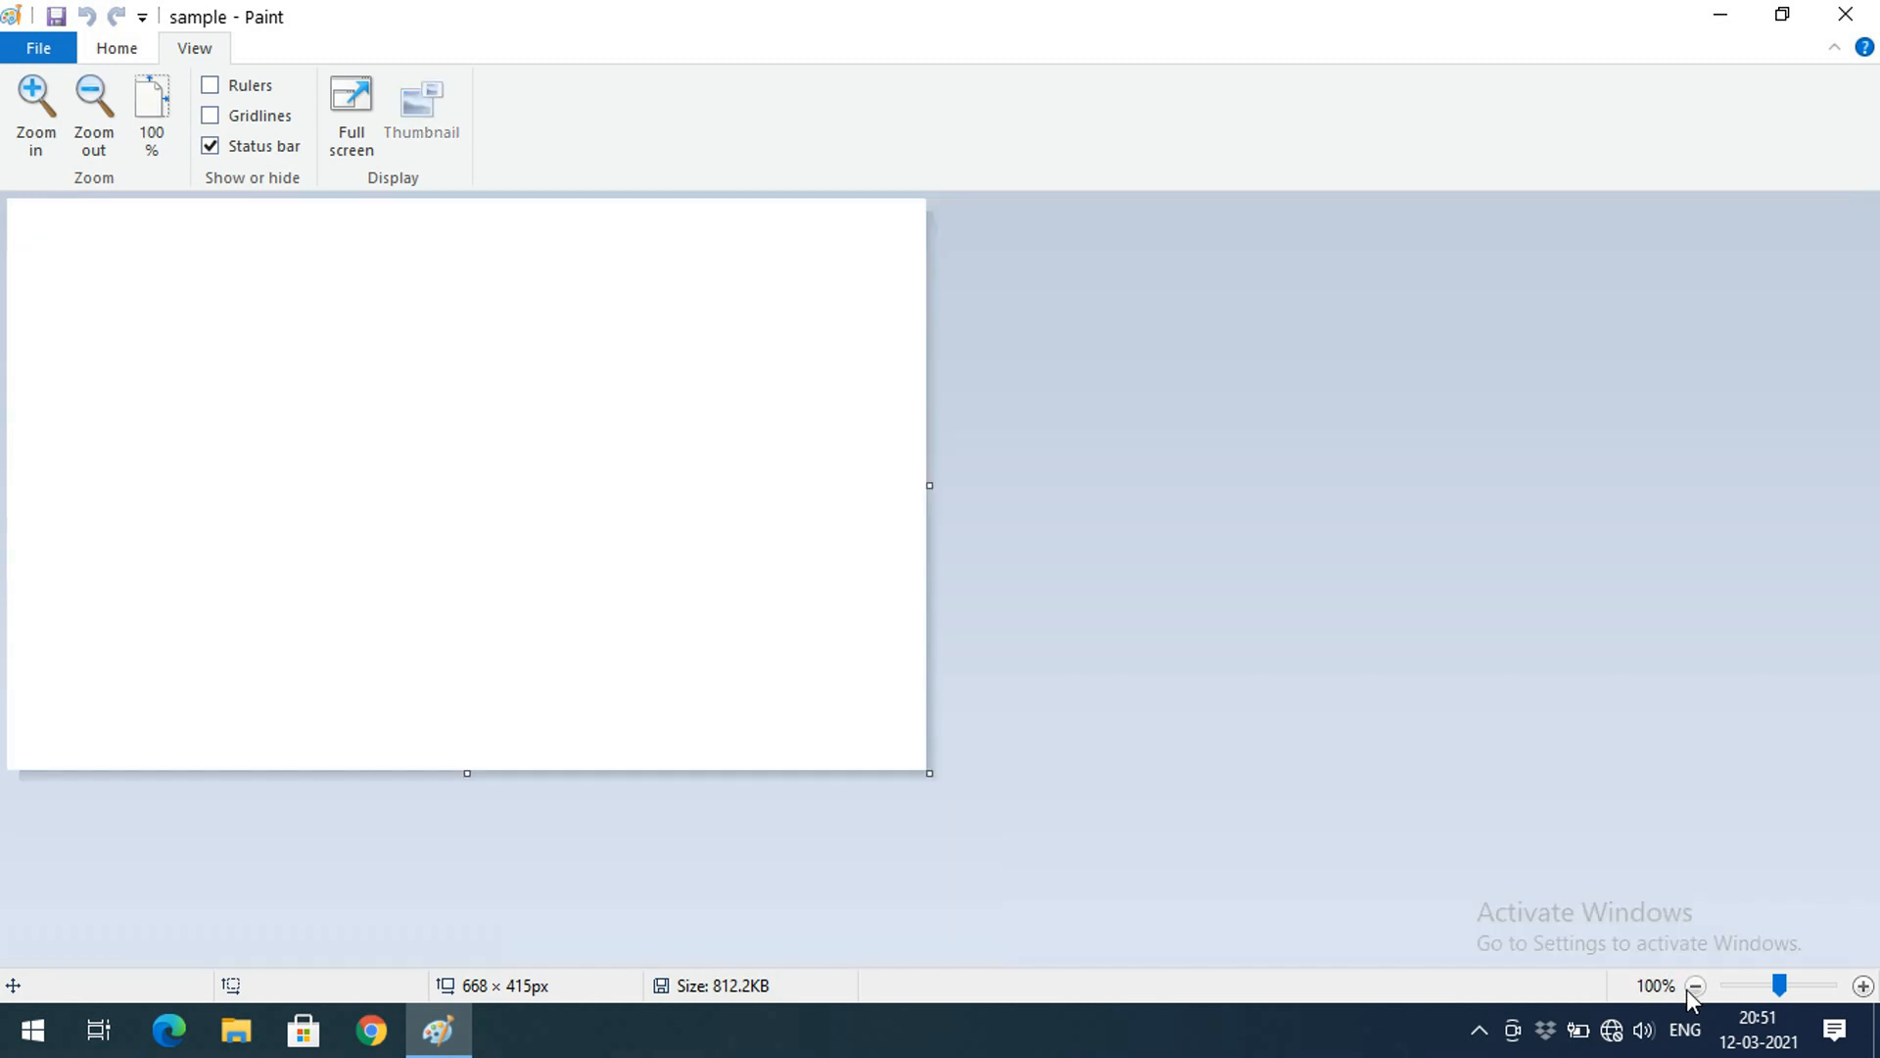
click(210, 85)
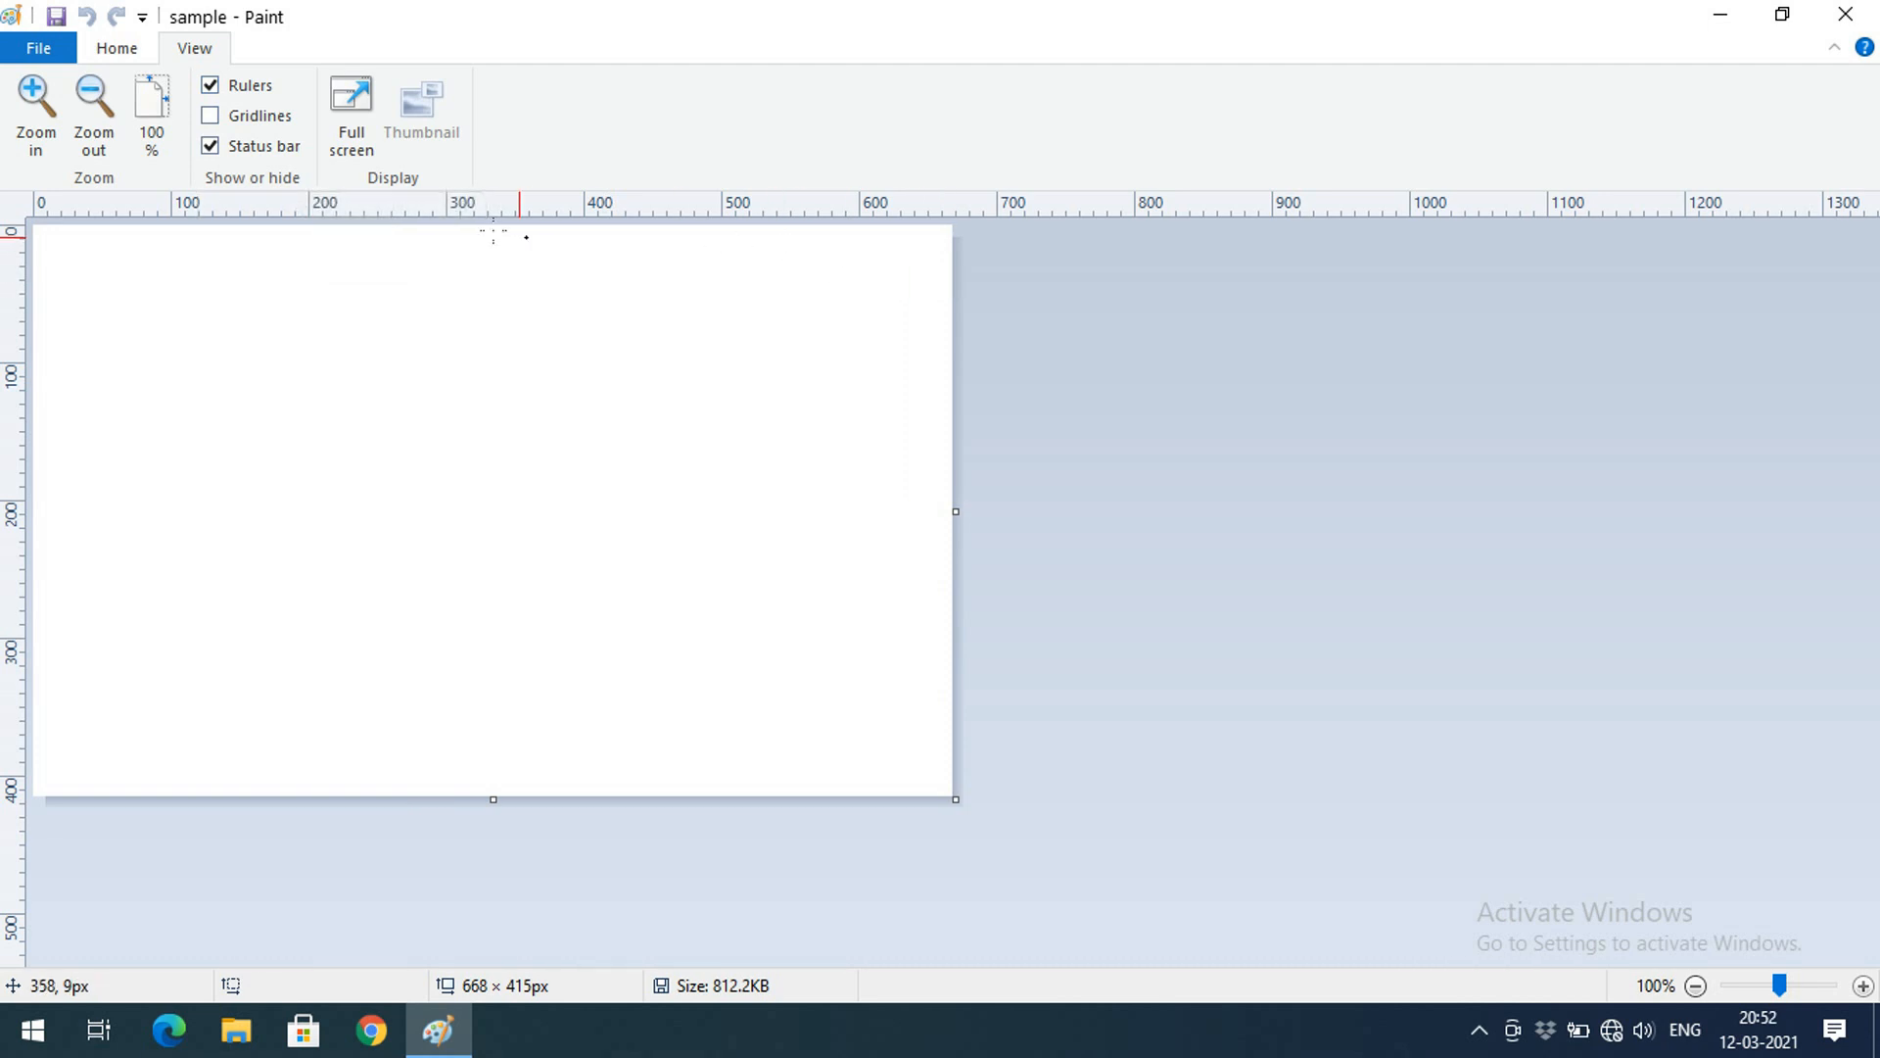
Toggle rulers and status bar off and back on, then drag the canvas out to 1194 × 538 px
click(211, 87)
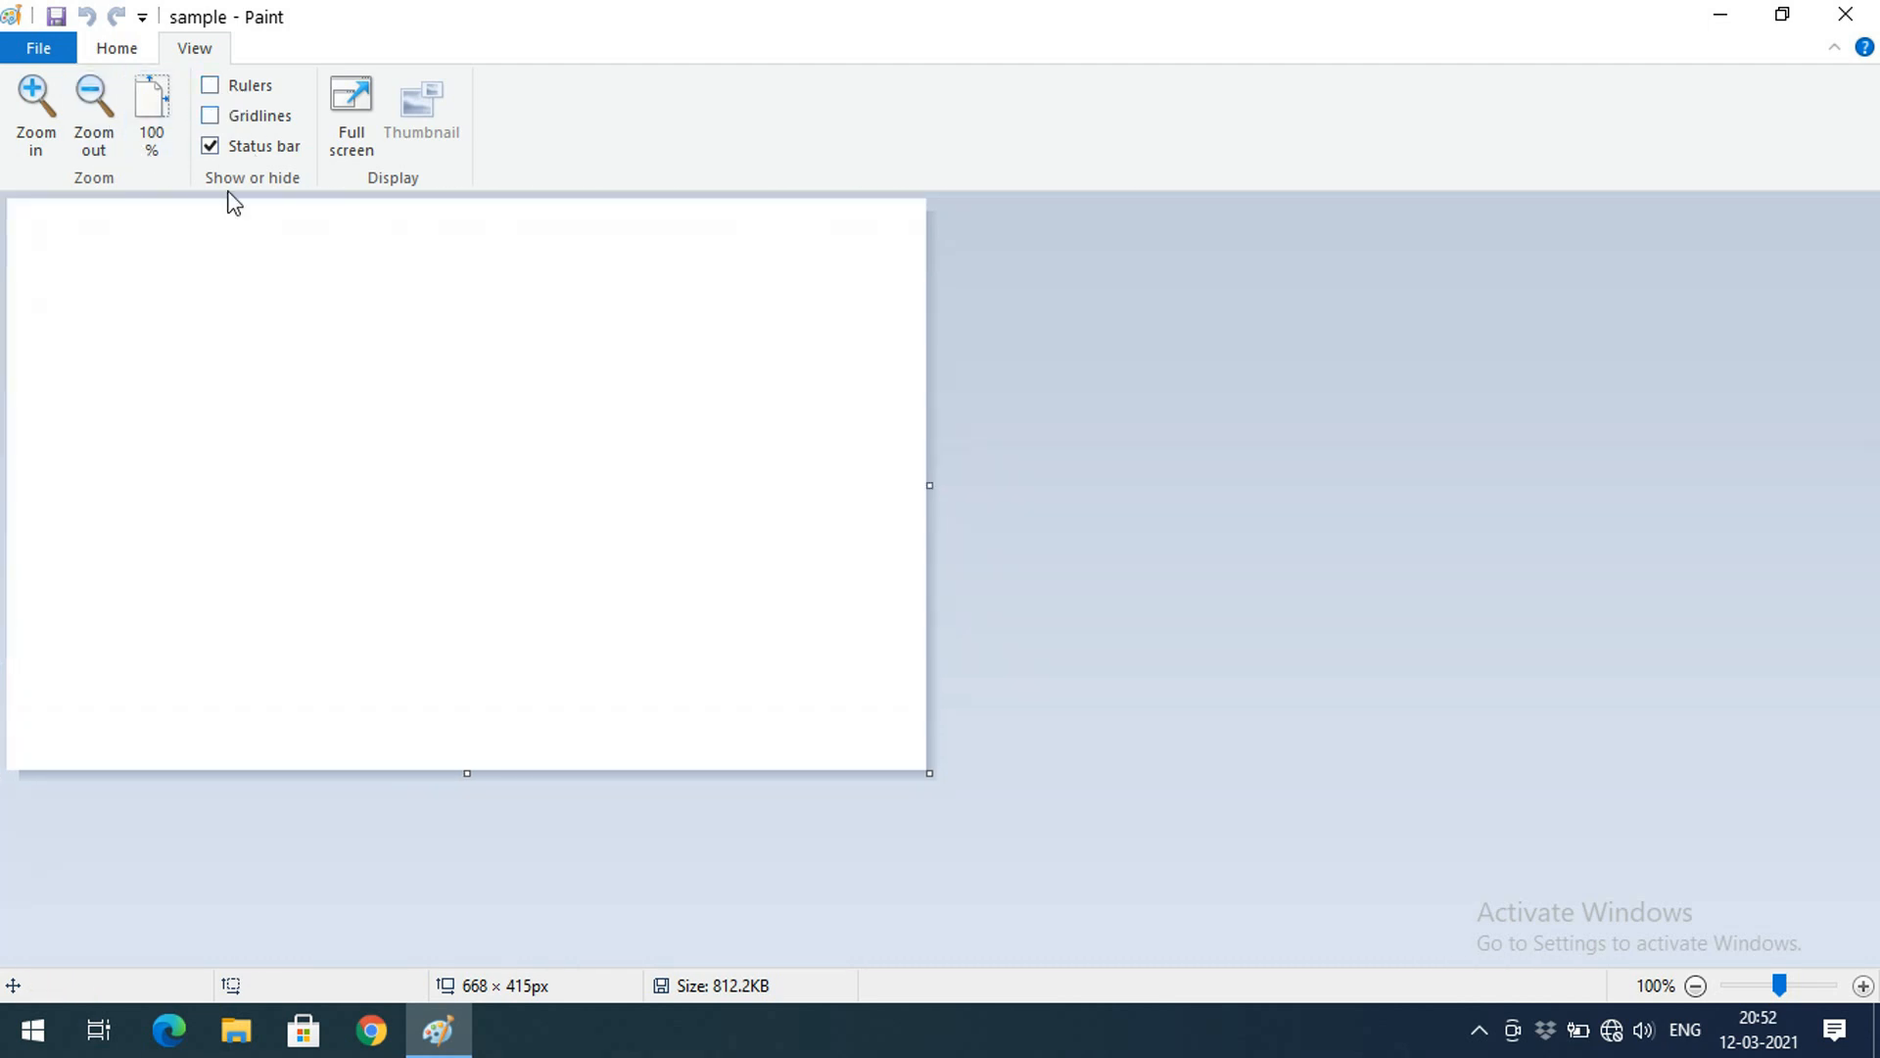
click(210, 87)
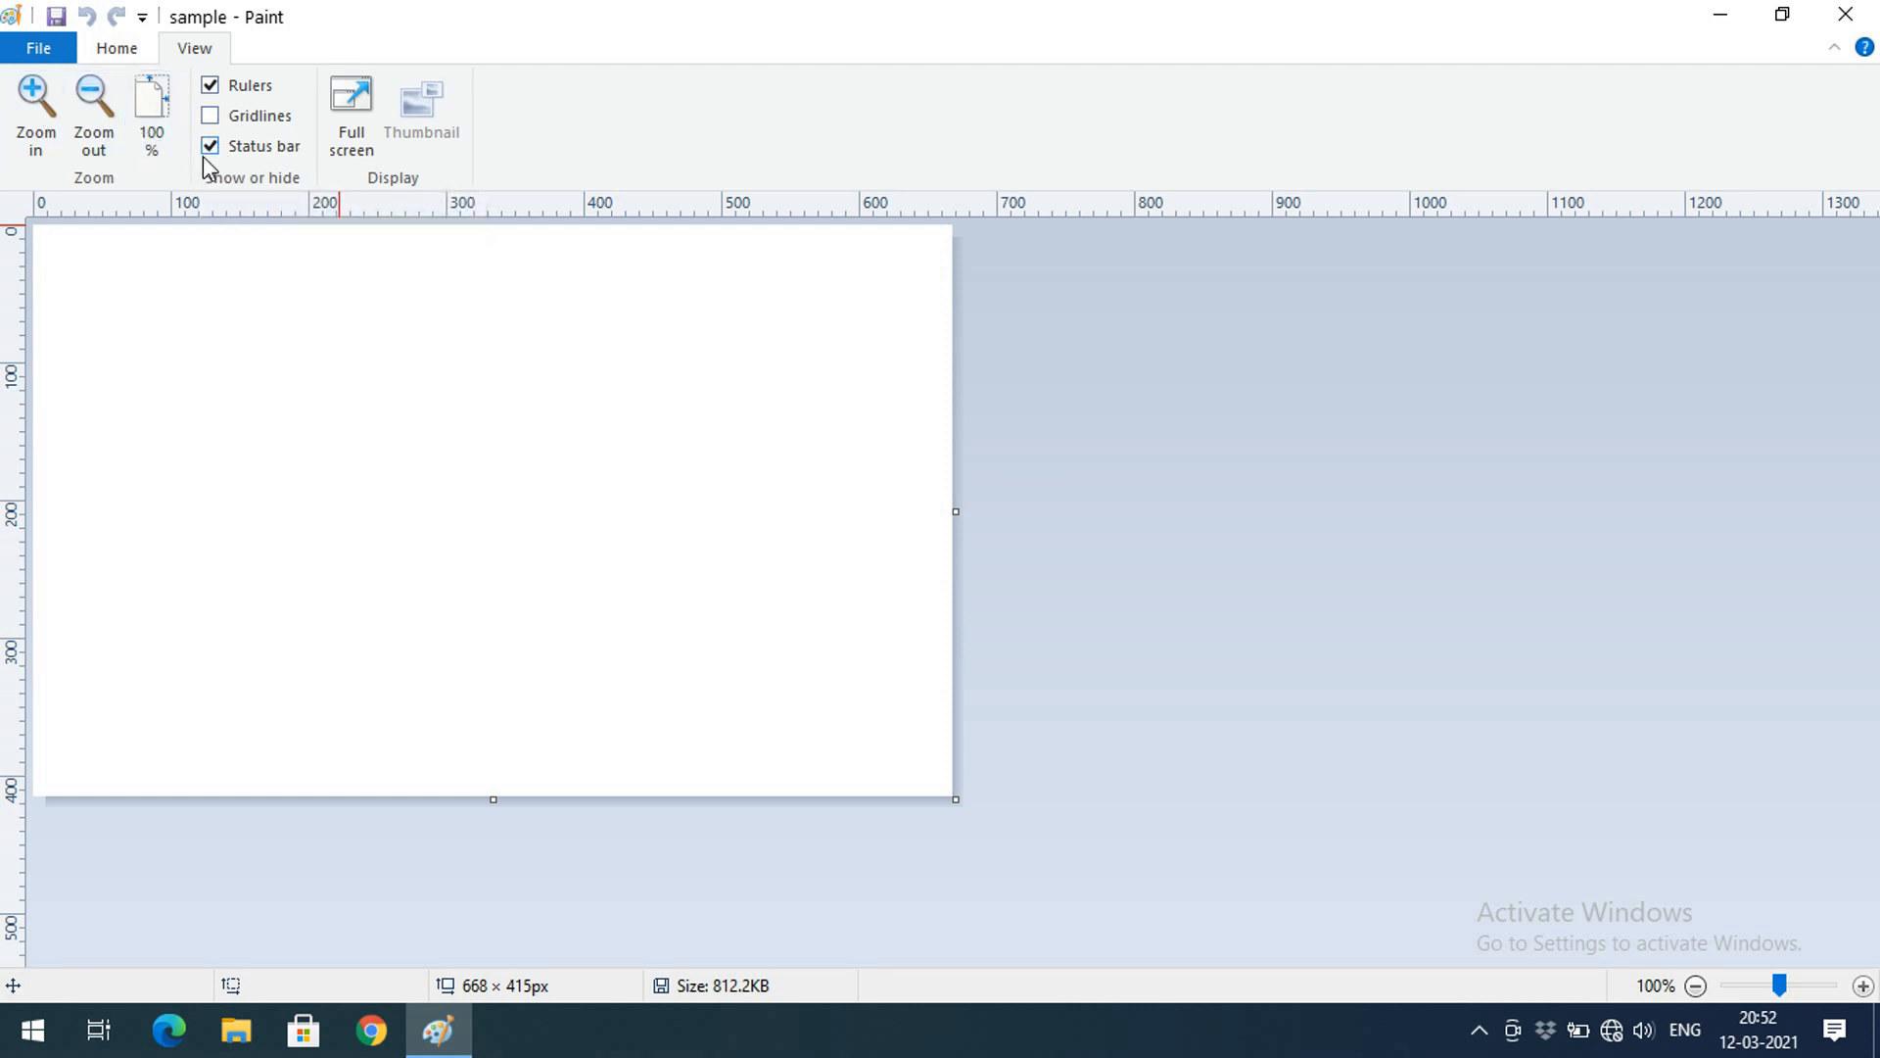
click(210, 147)
click(211, 147)
drag(957, 800, 1675, 965)
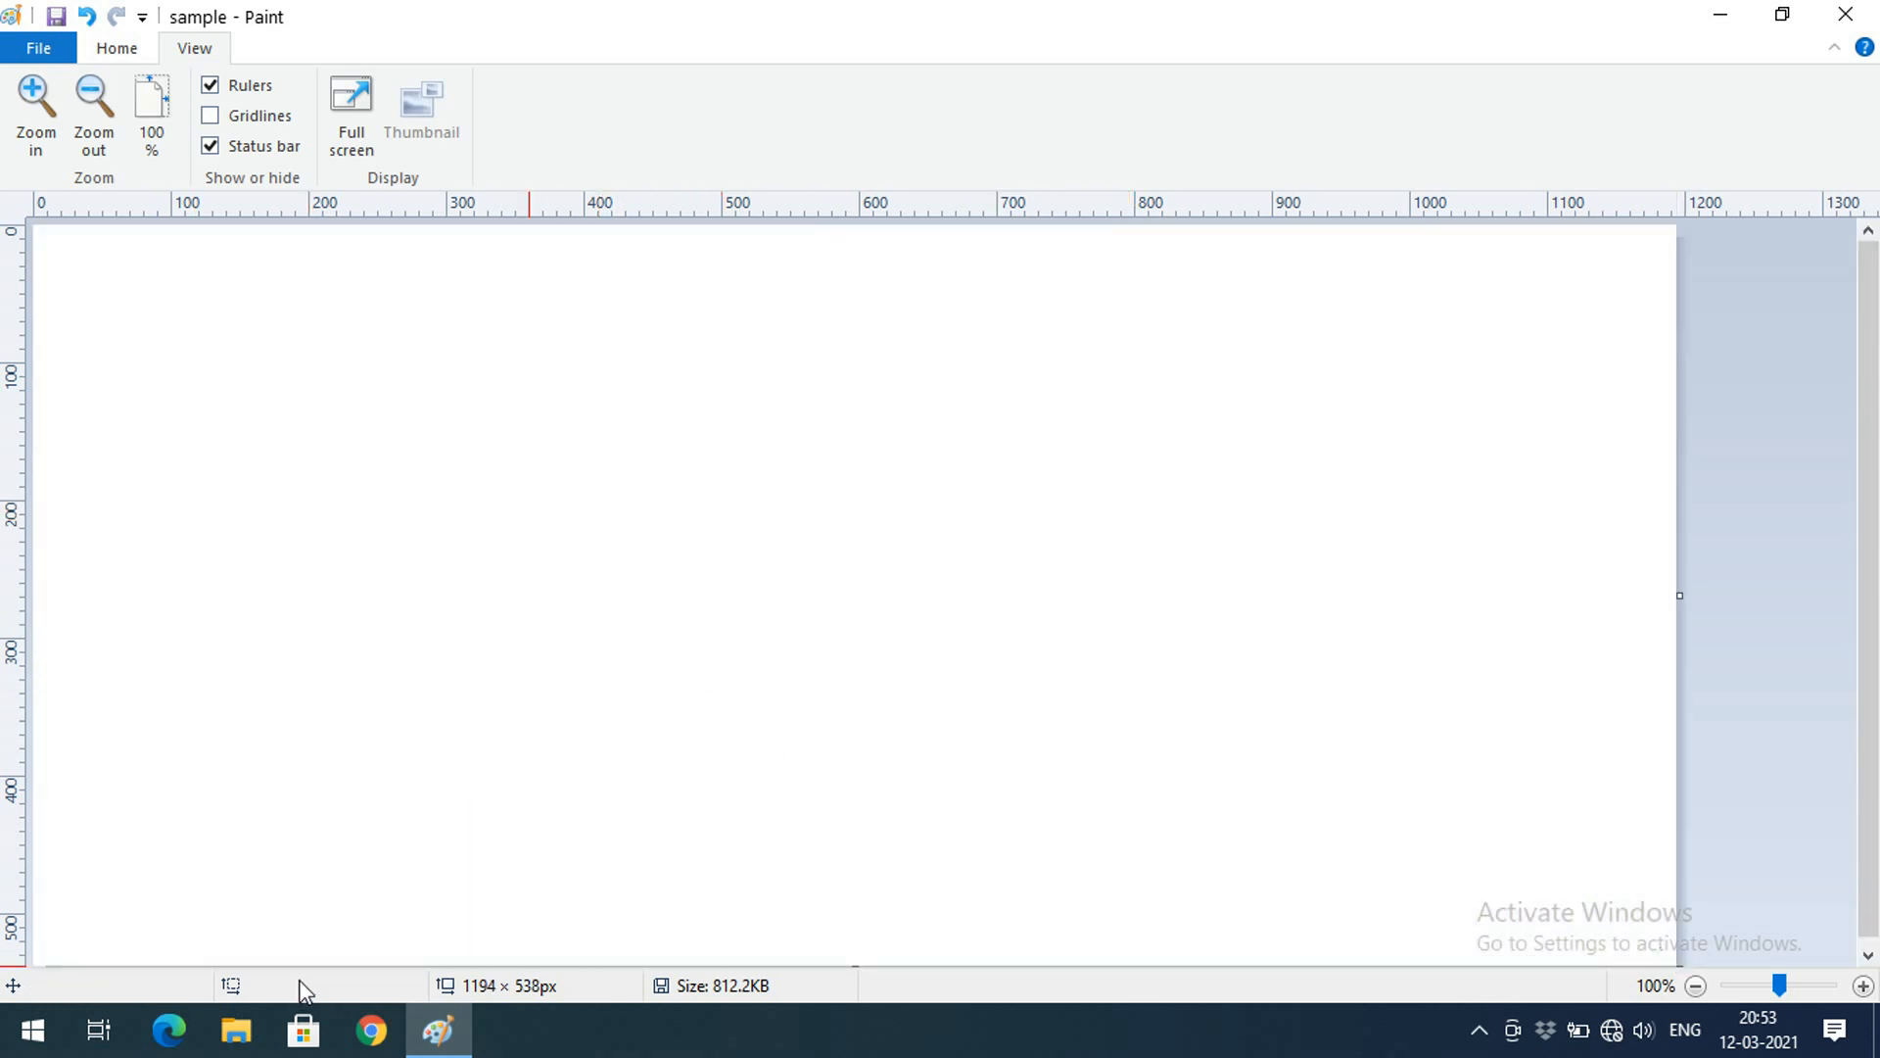
Try gridlines and full-screen view, then return to the normal view without gridlines
click(210, 118)
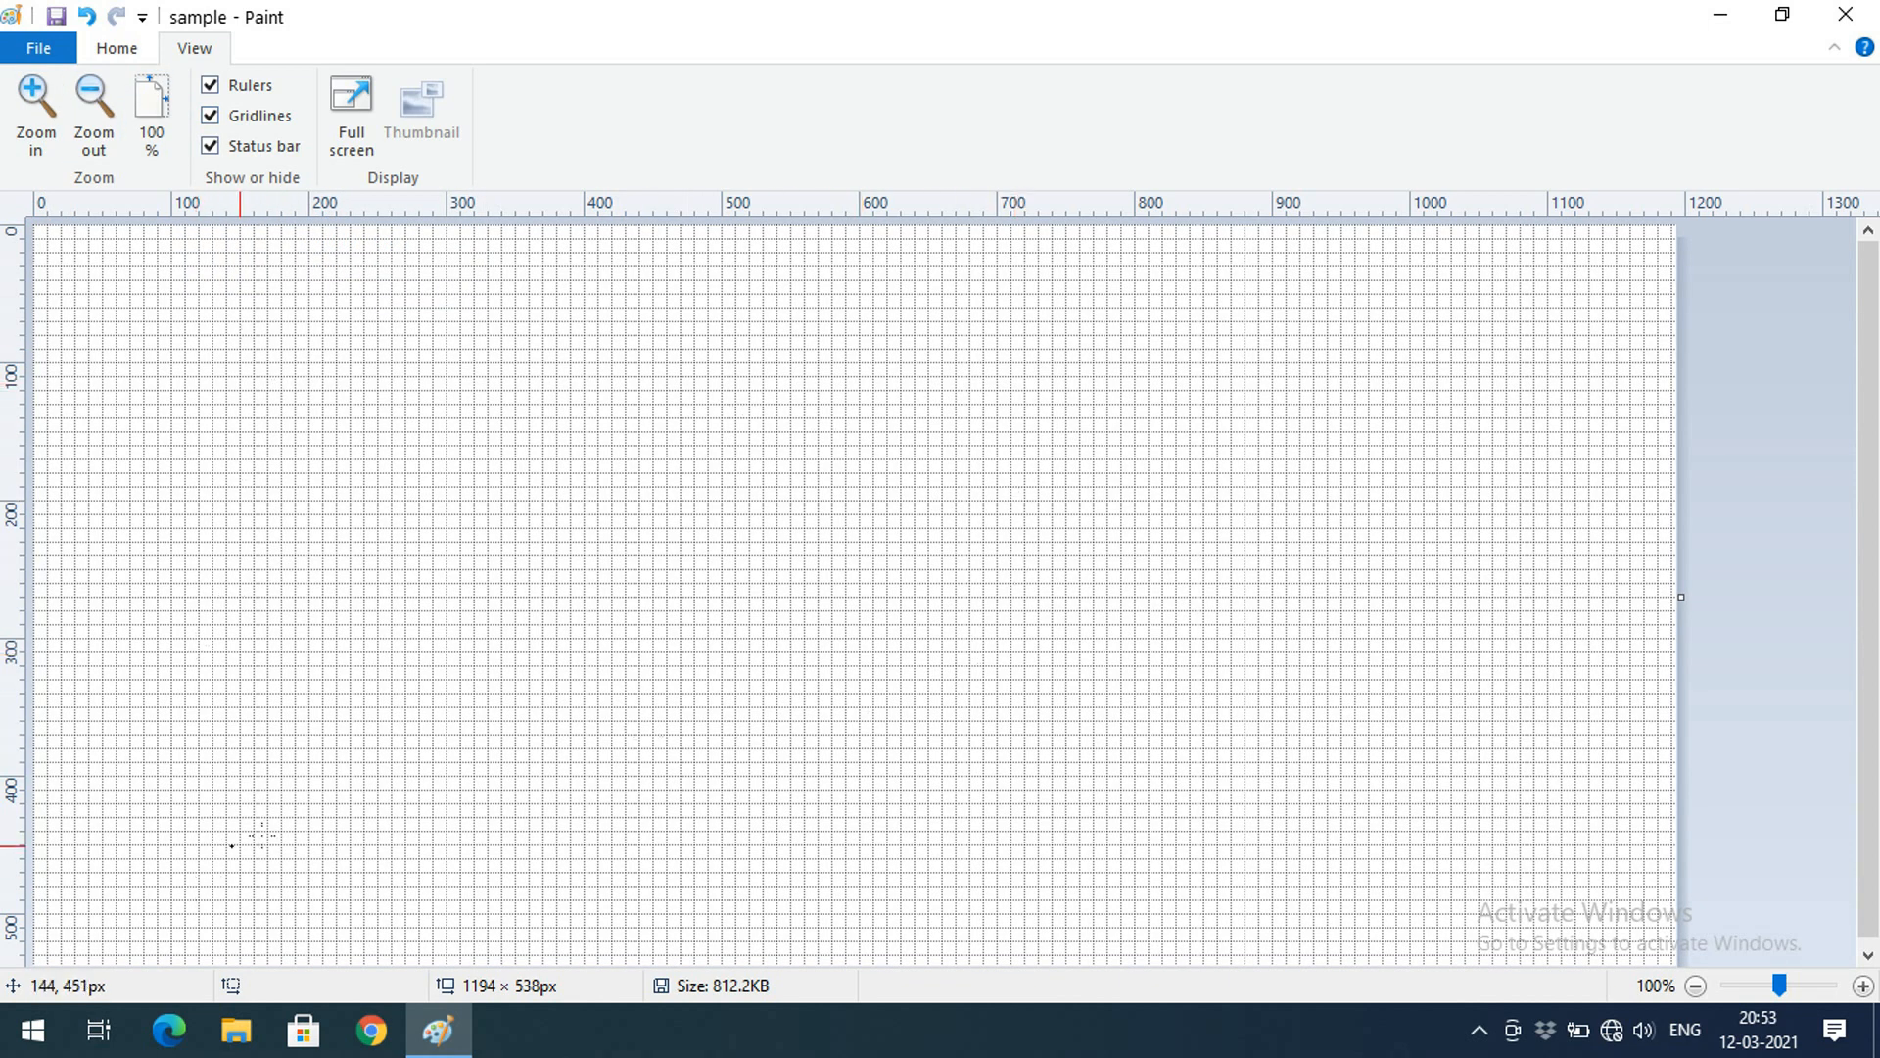
click(248, 118)
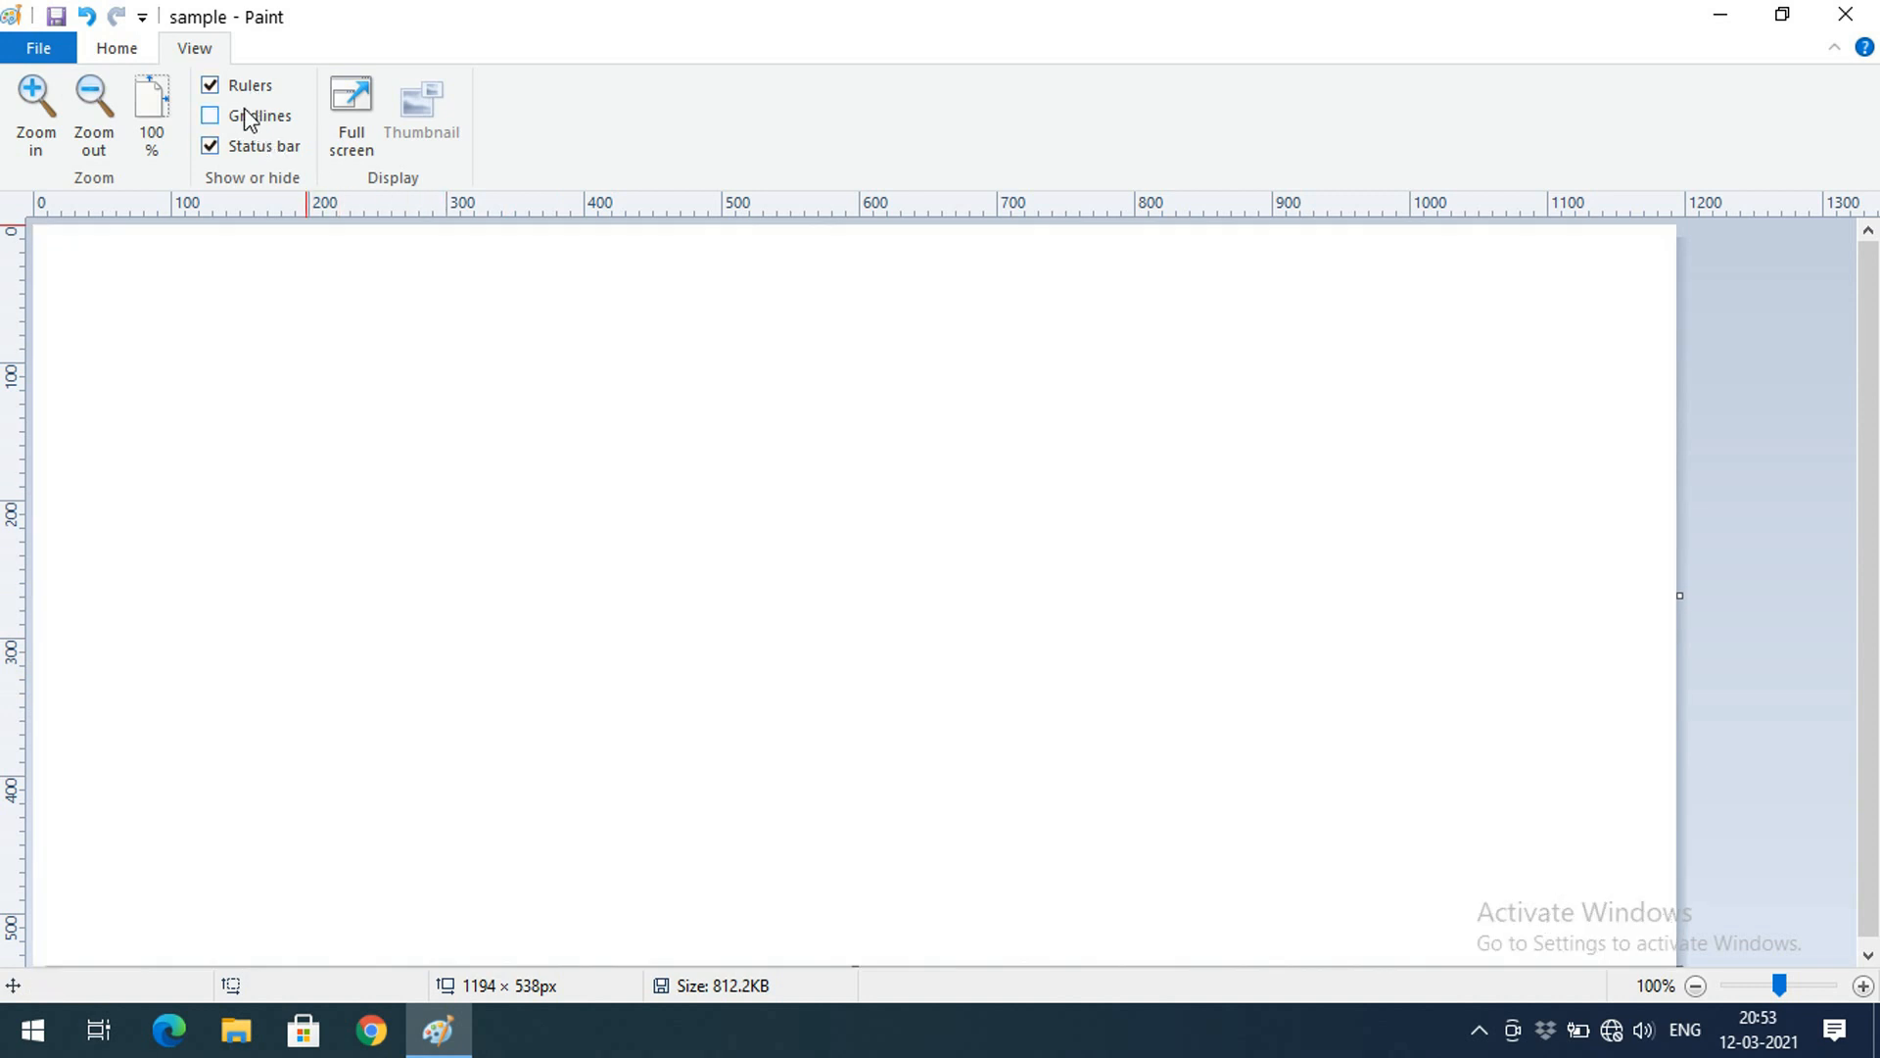
click(362, 115)
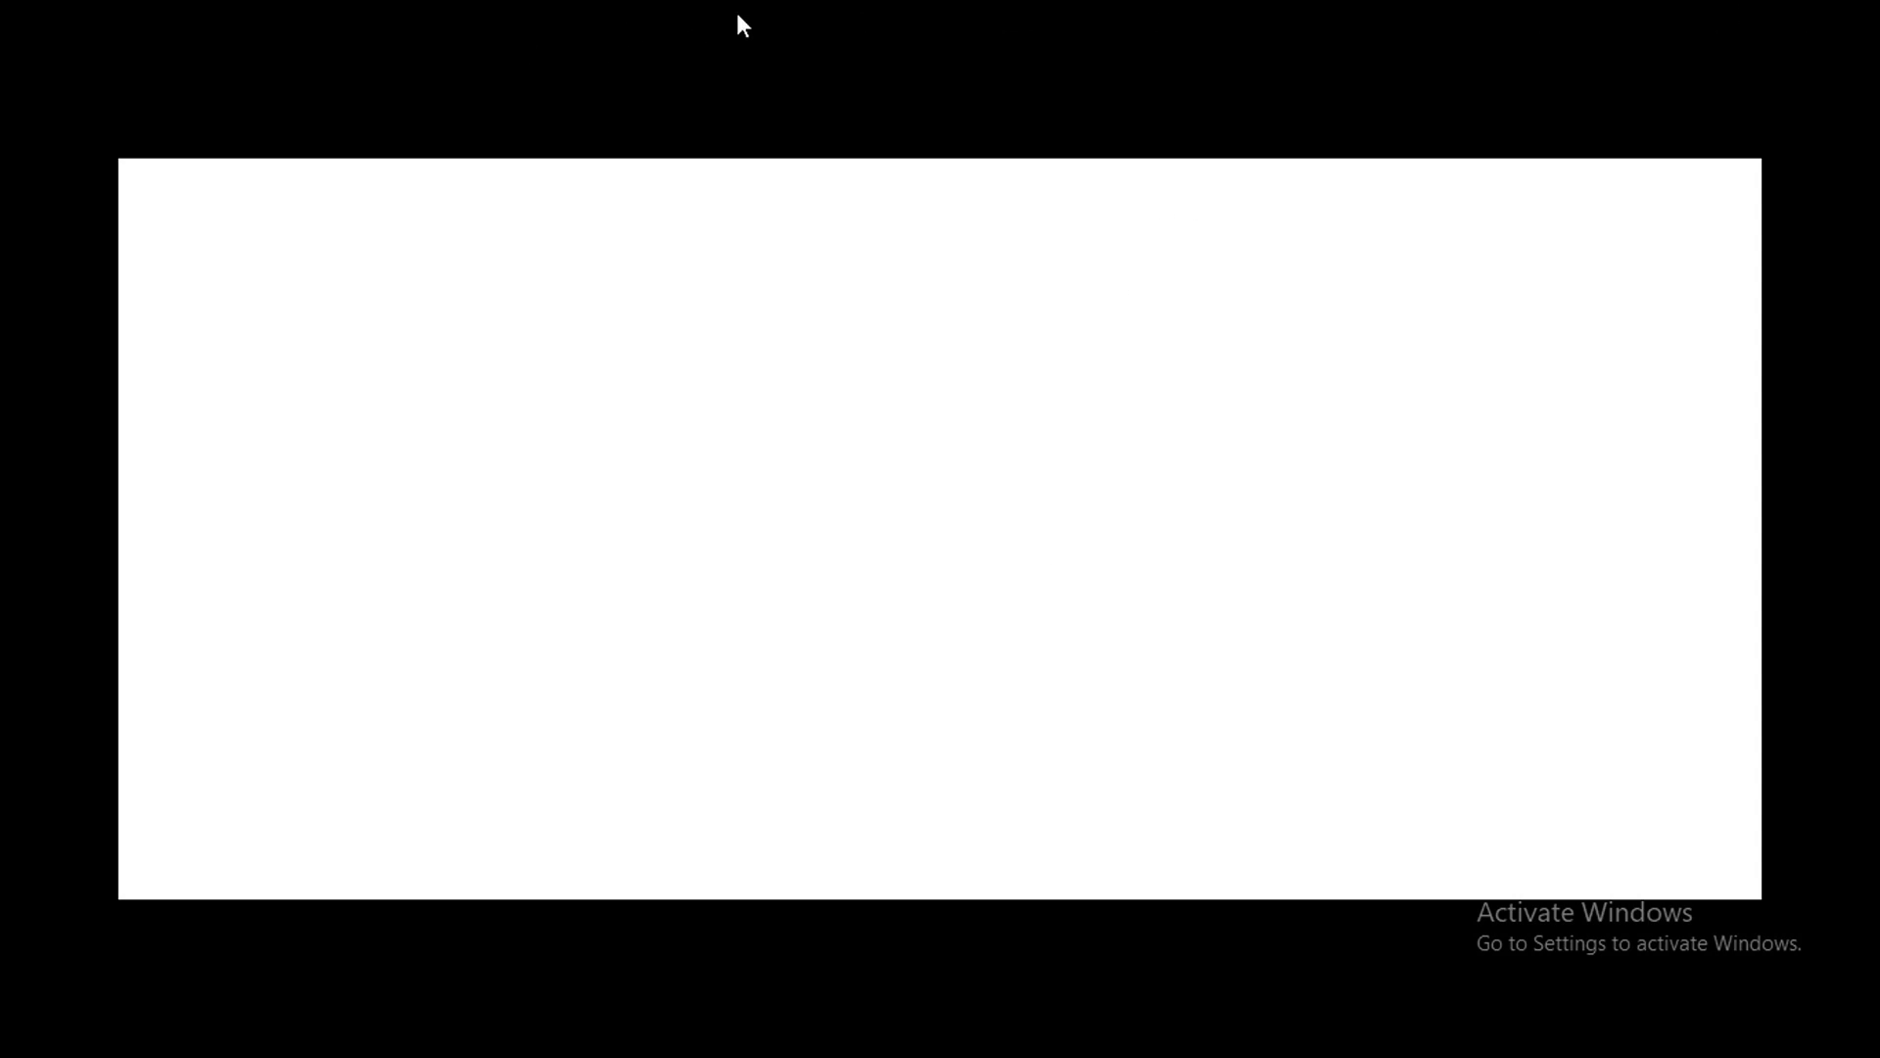
click(804, 513)
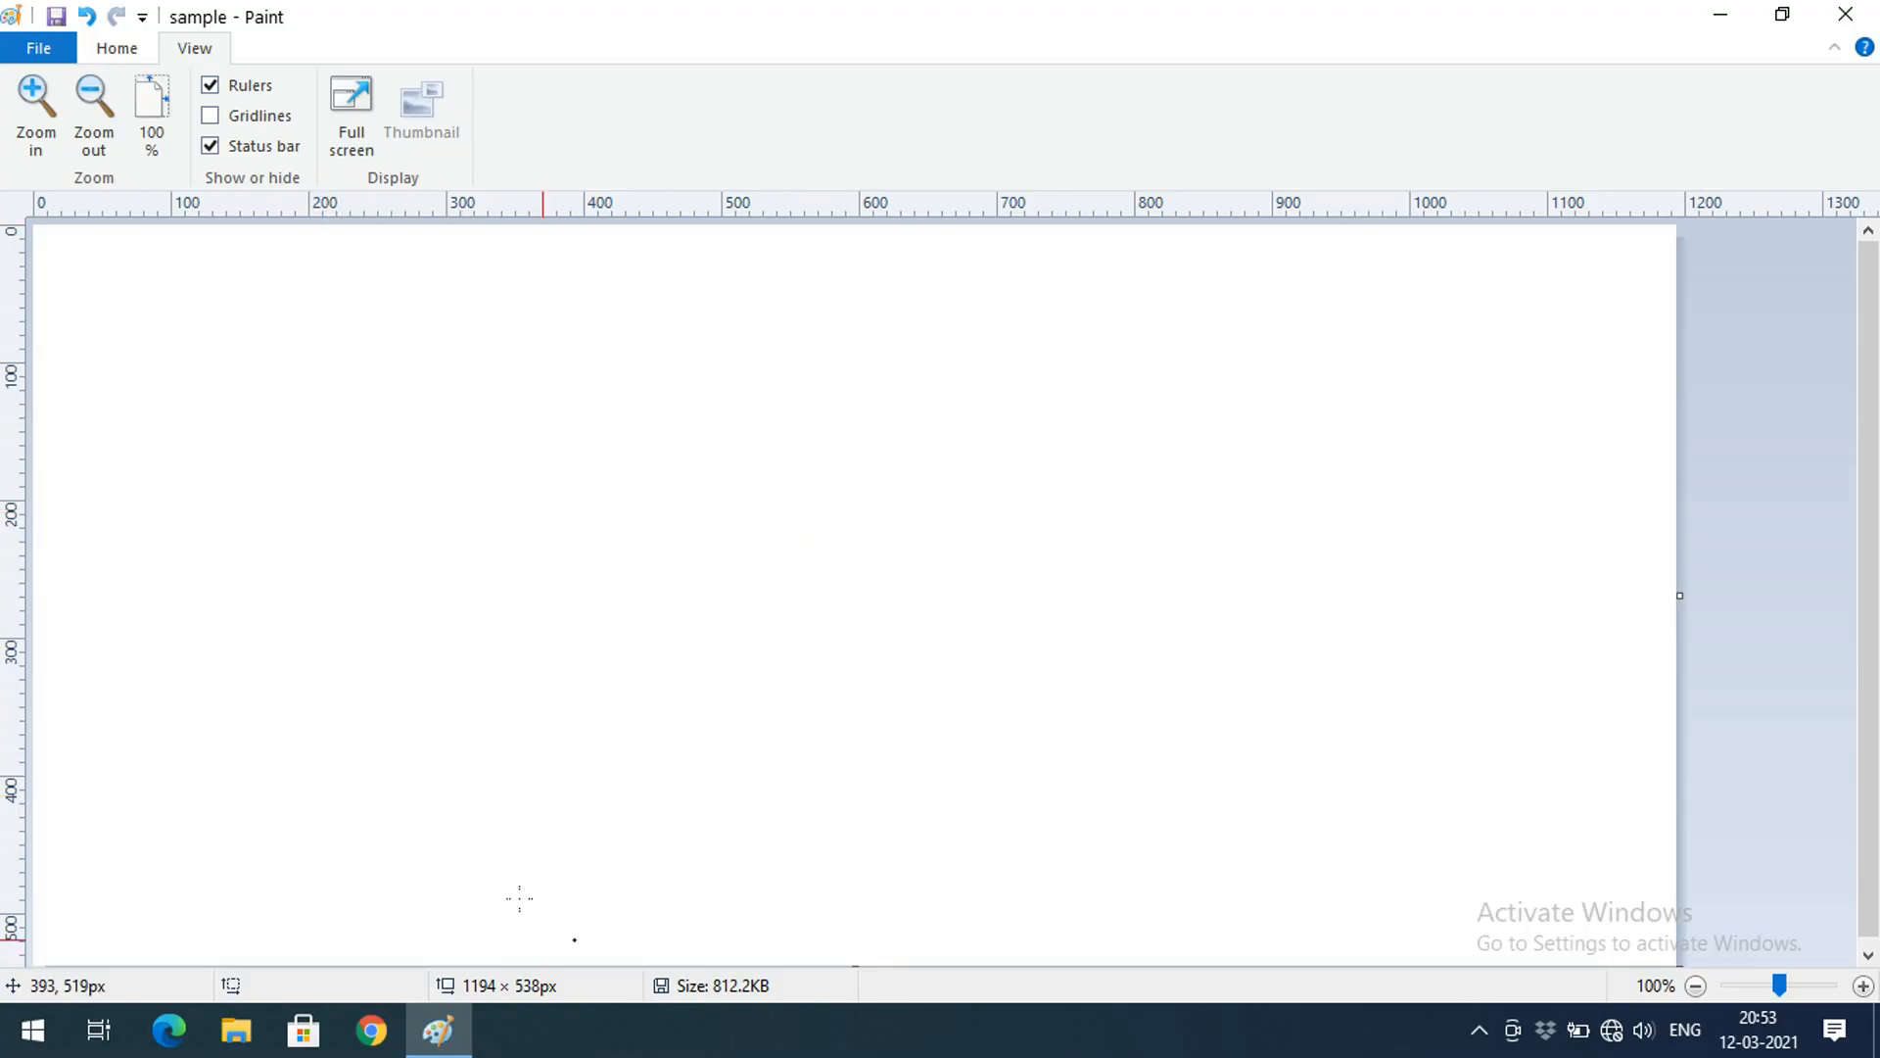
Paste the Thumbnails image from the Desktop's 08.03.2021 folder onto the canvas
click(117, 49)
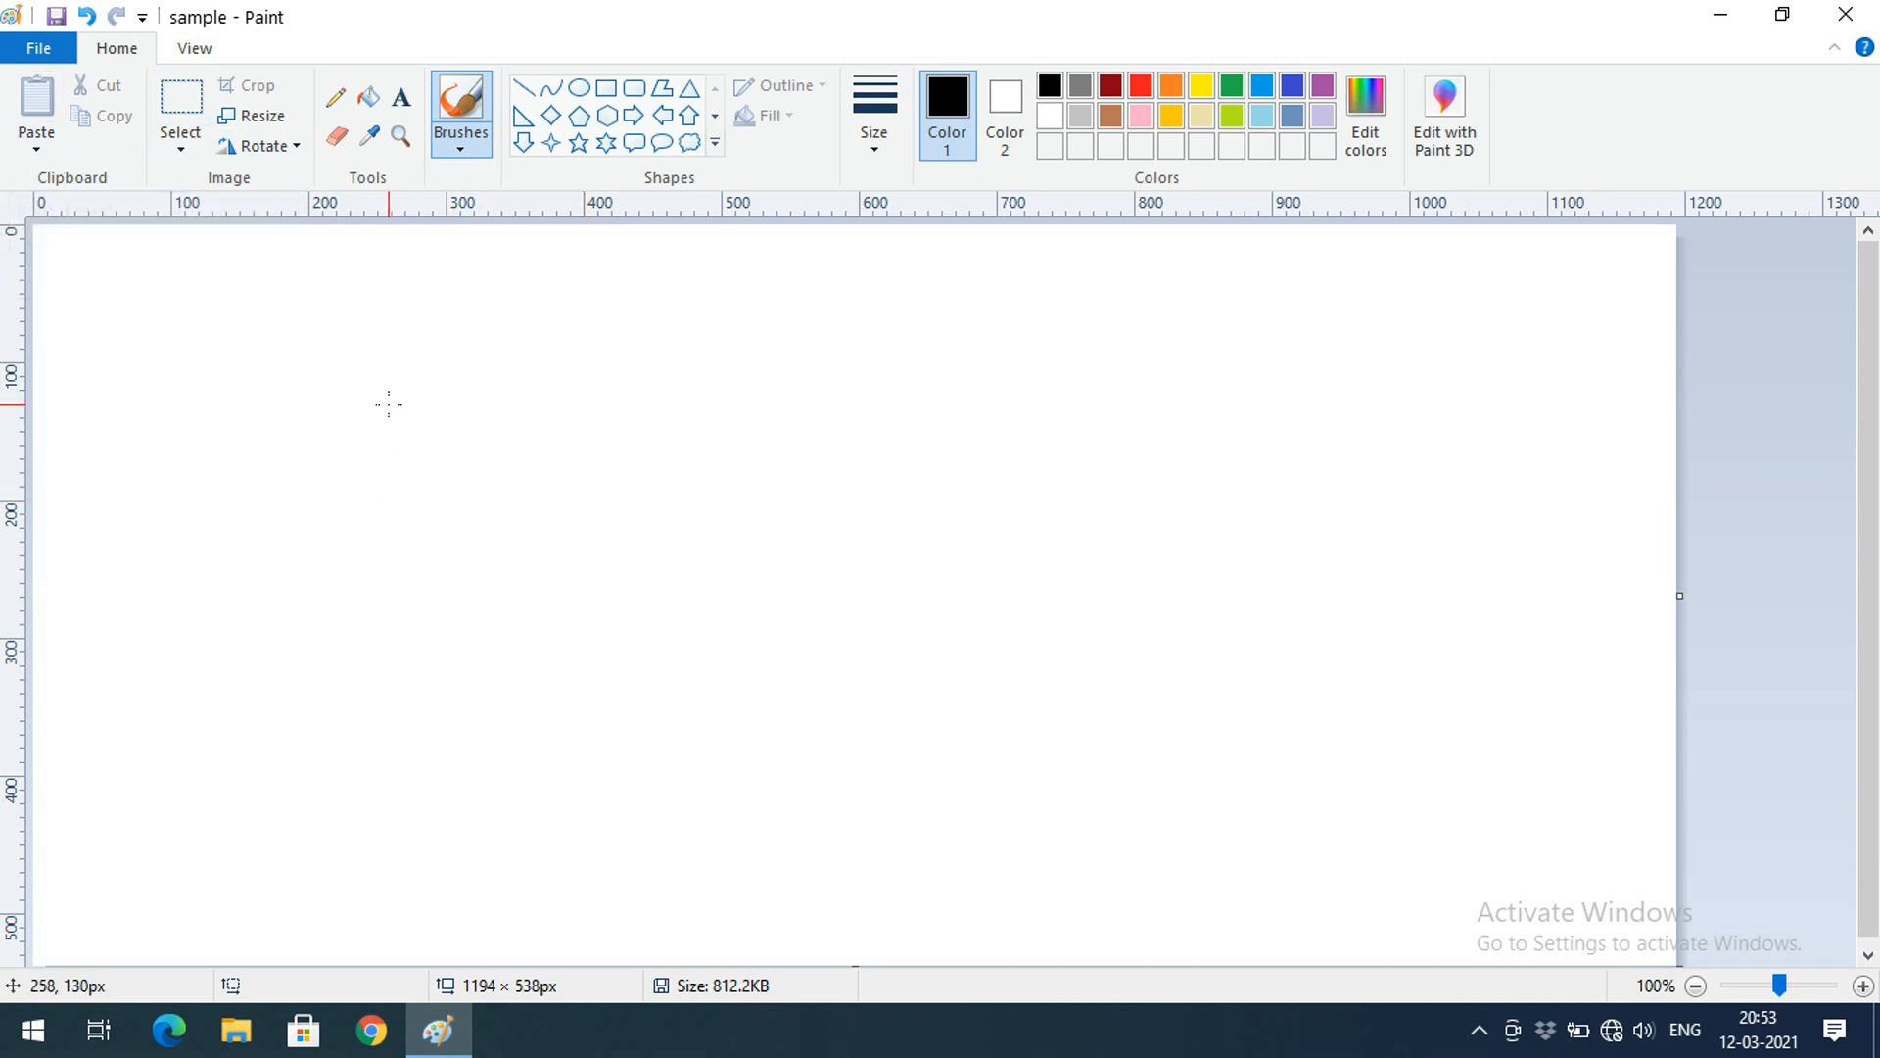
click(33, 152)
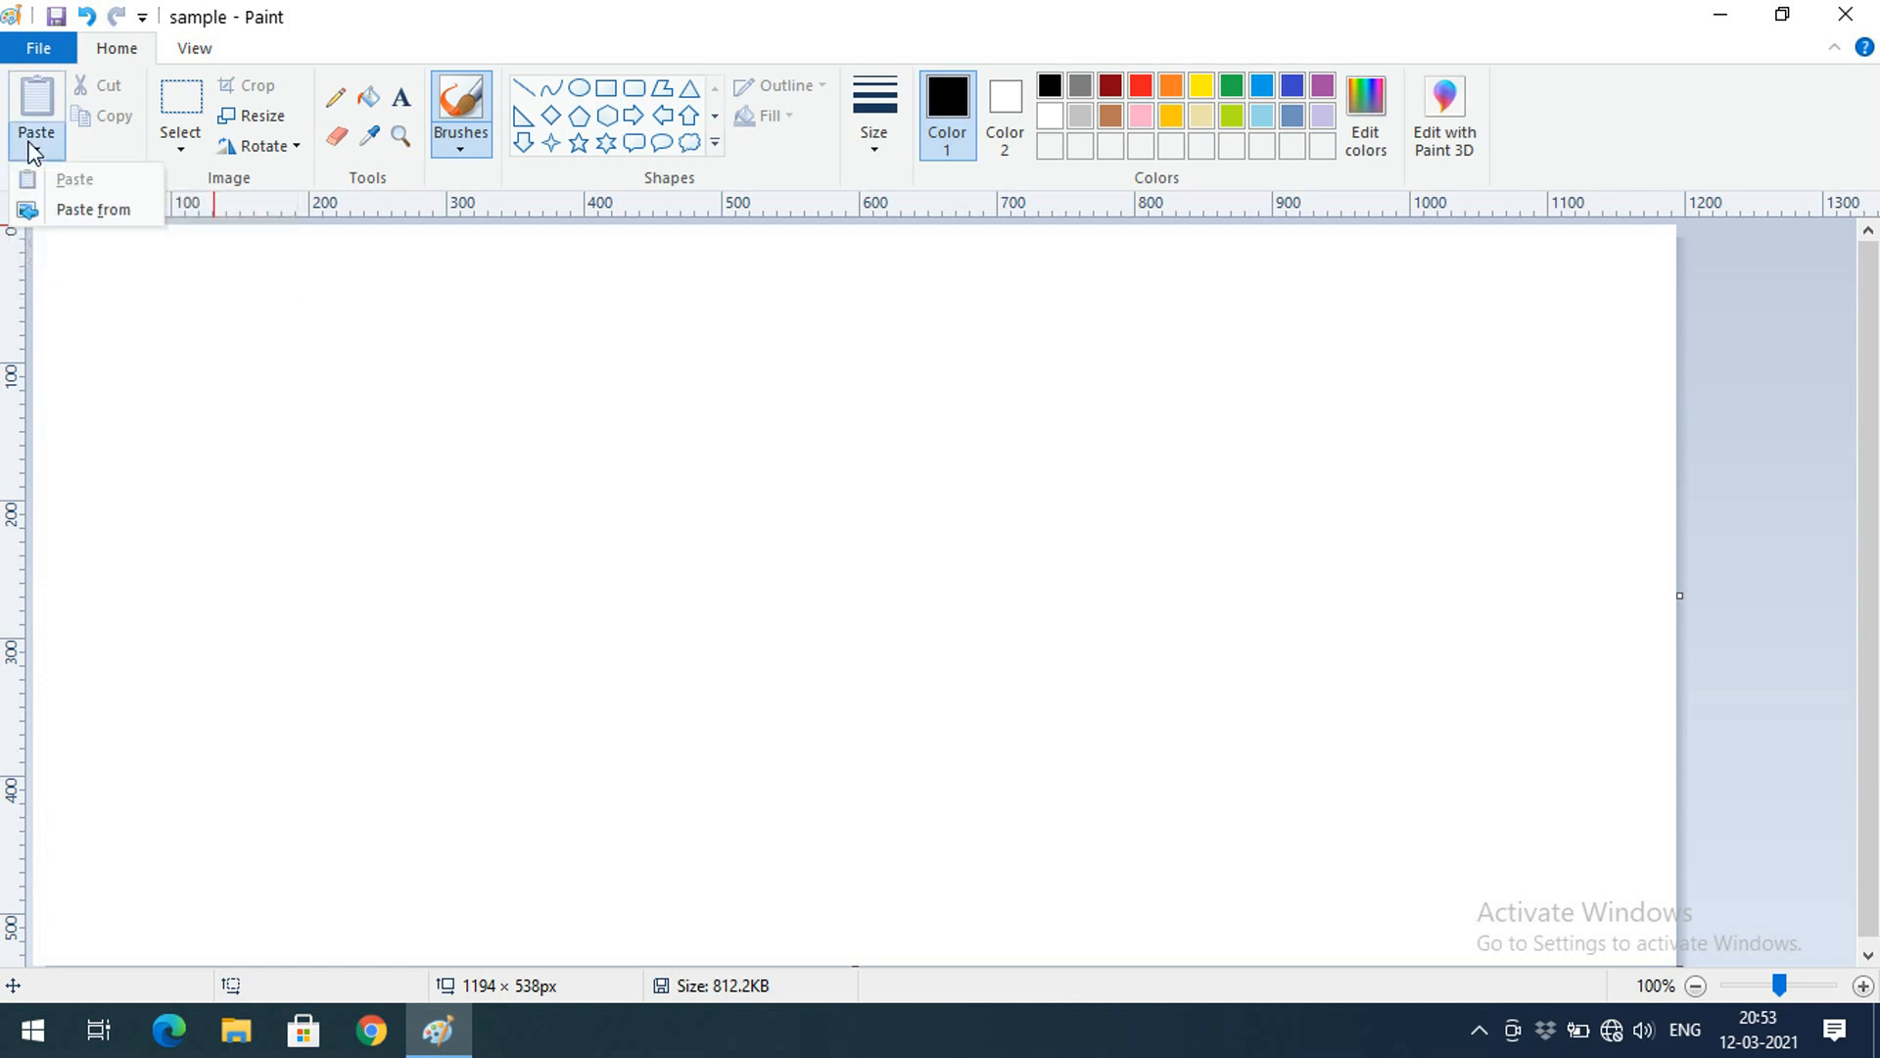
click(55, 211)
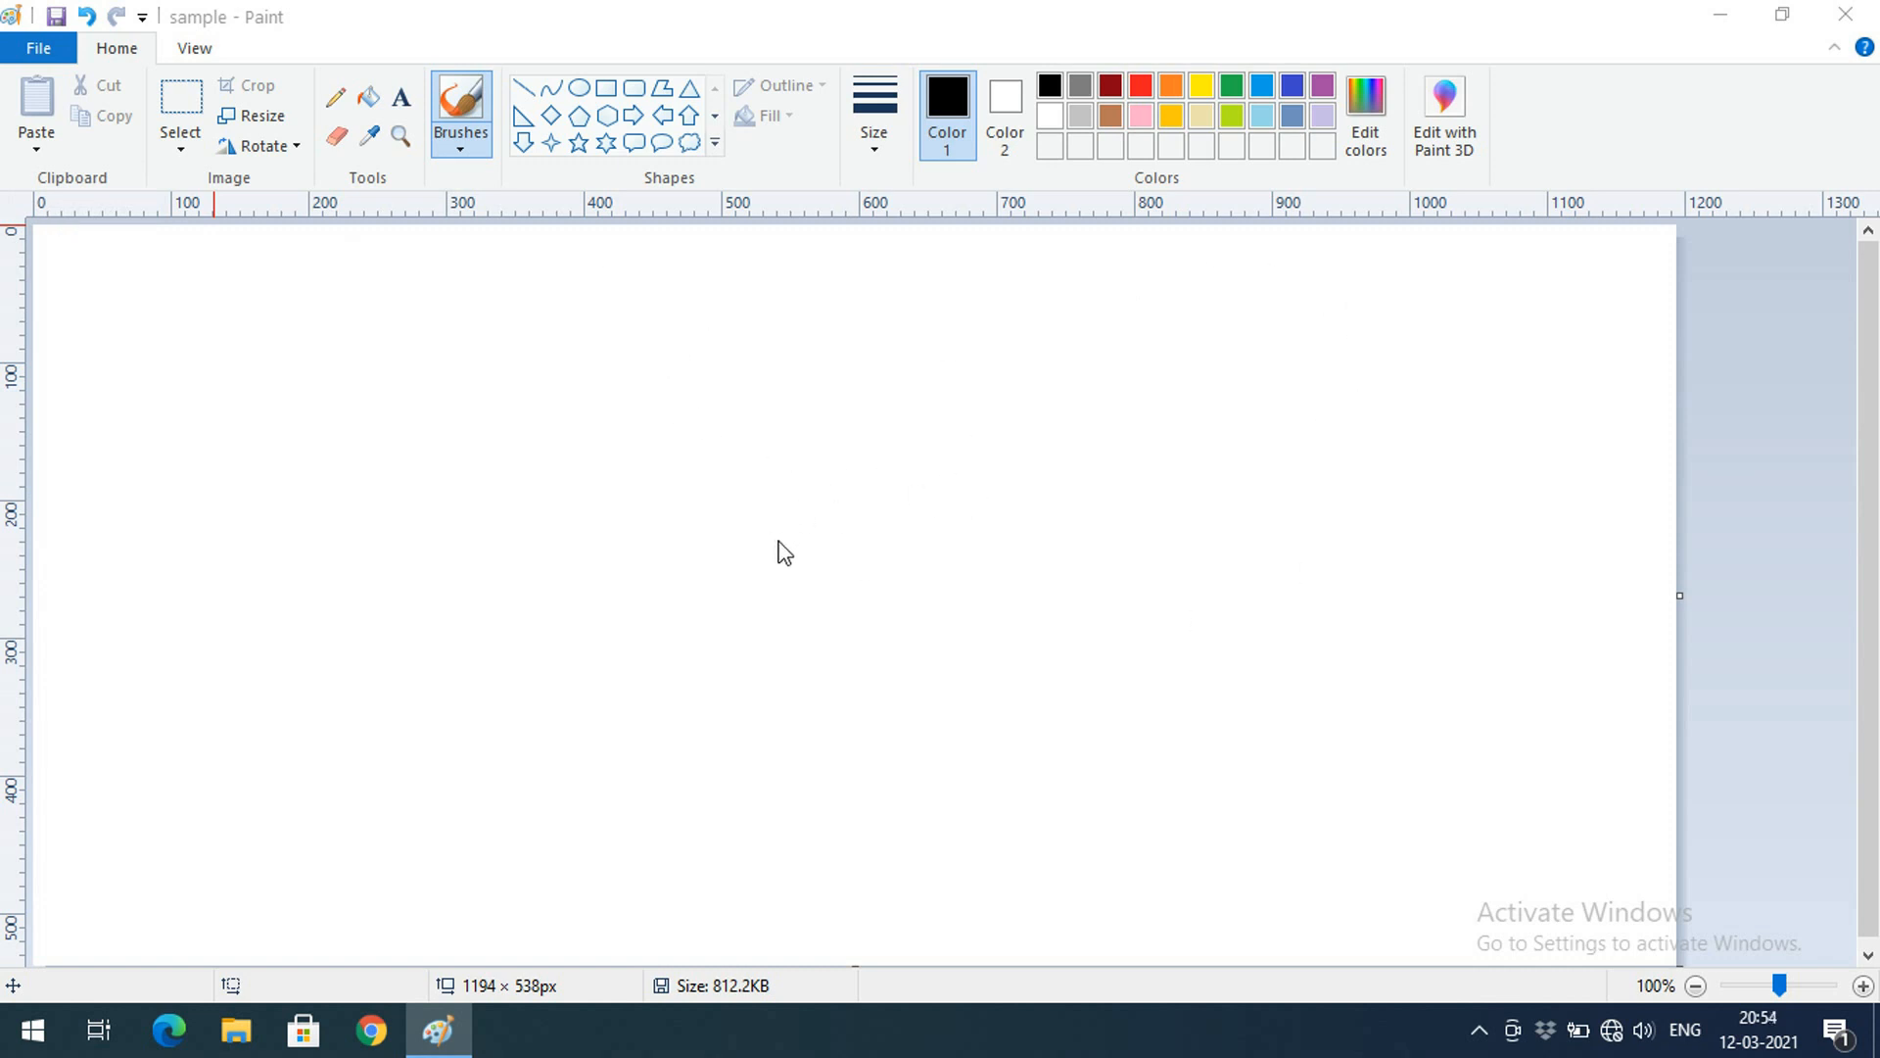
click(50, 149)
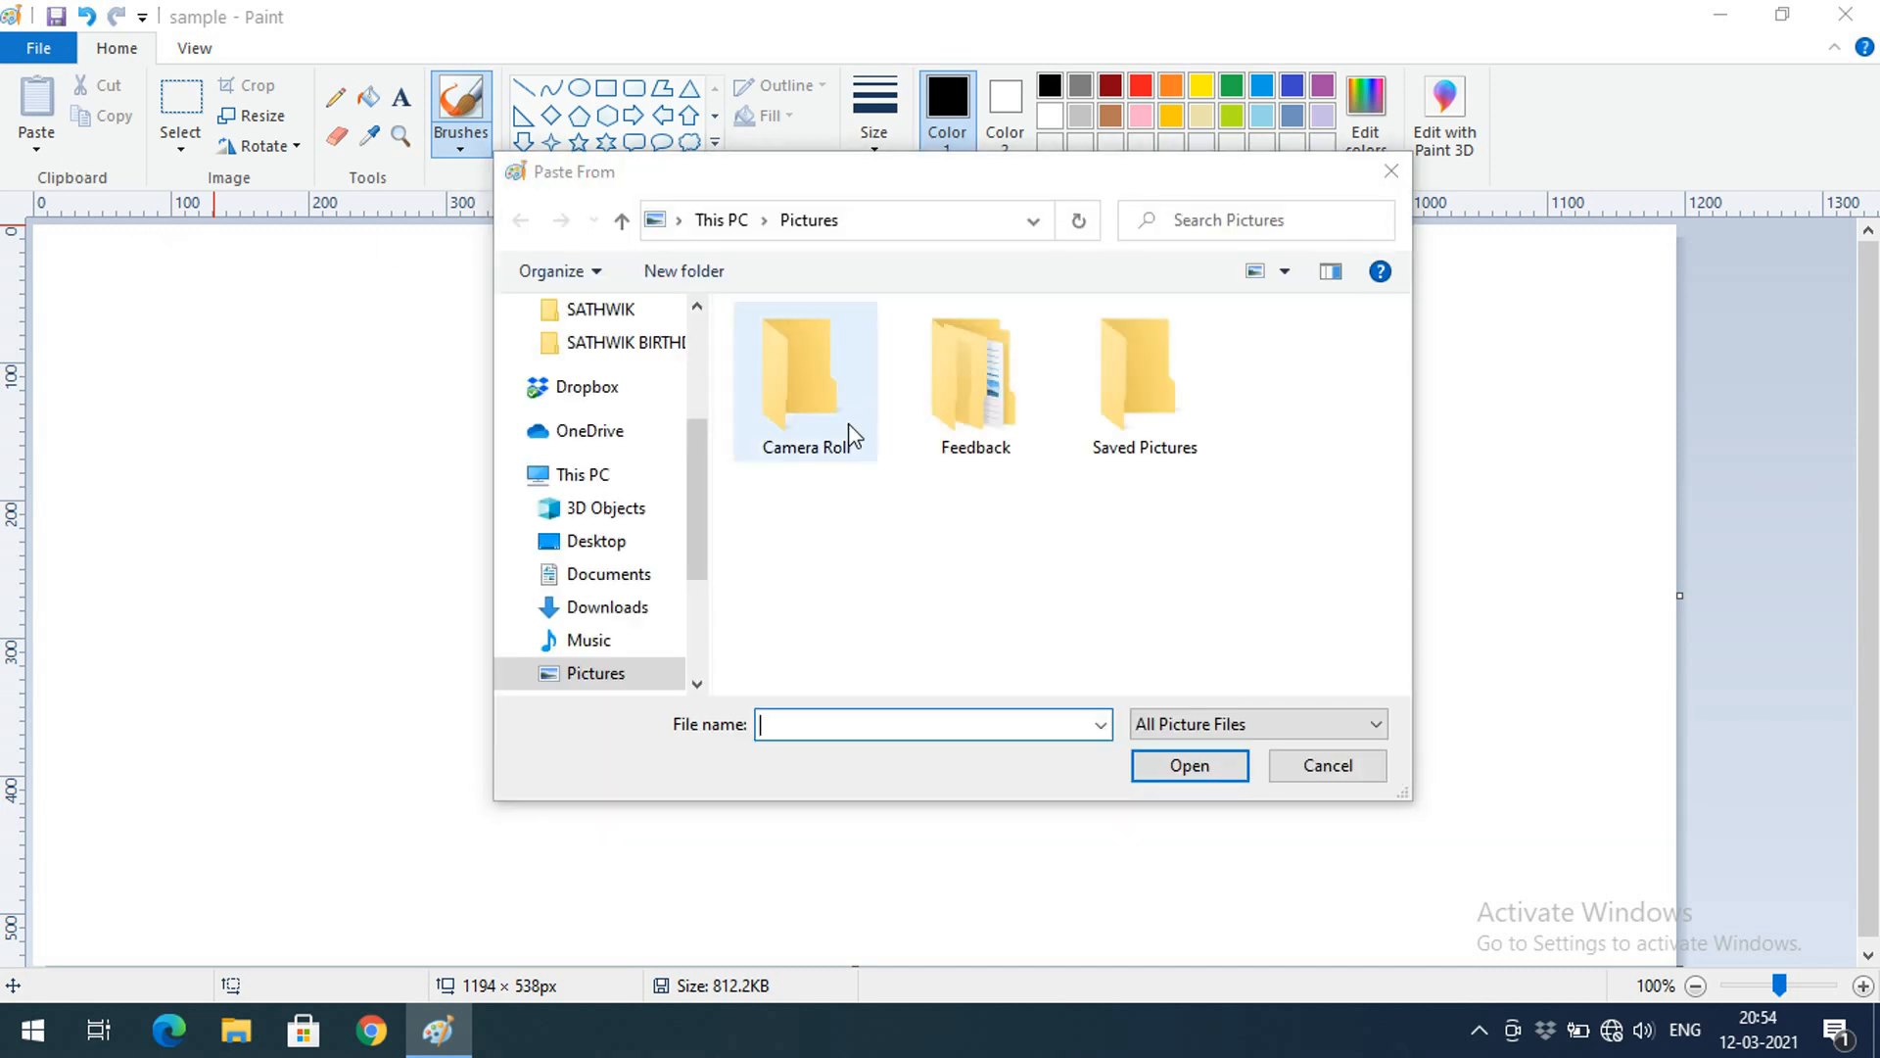
drag(698, 469, 722, 371)
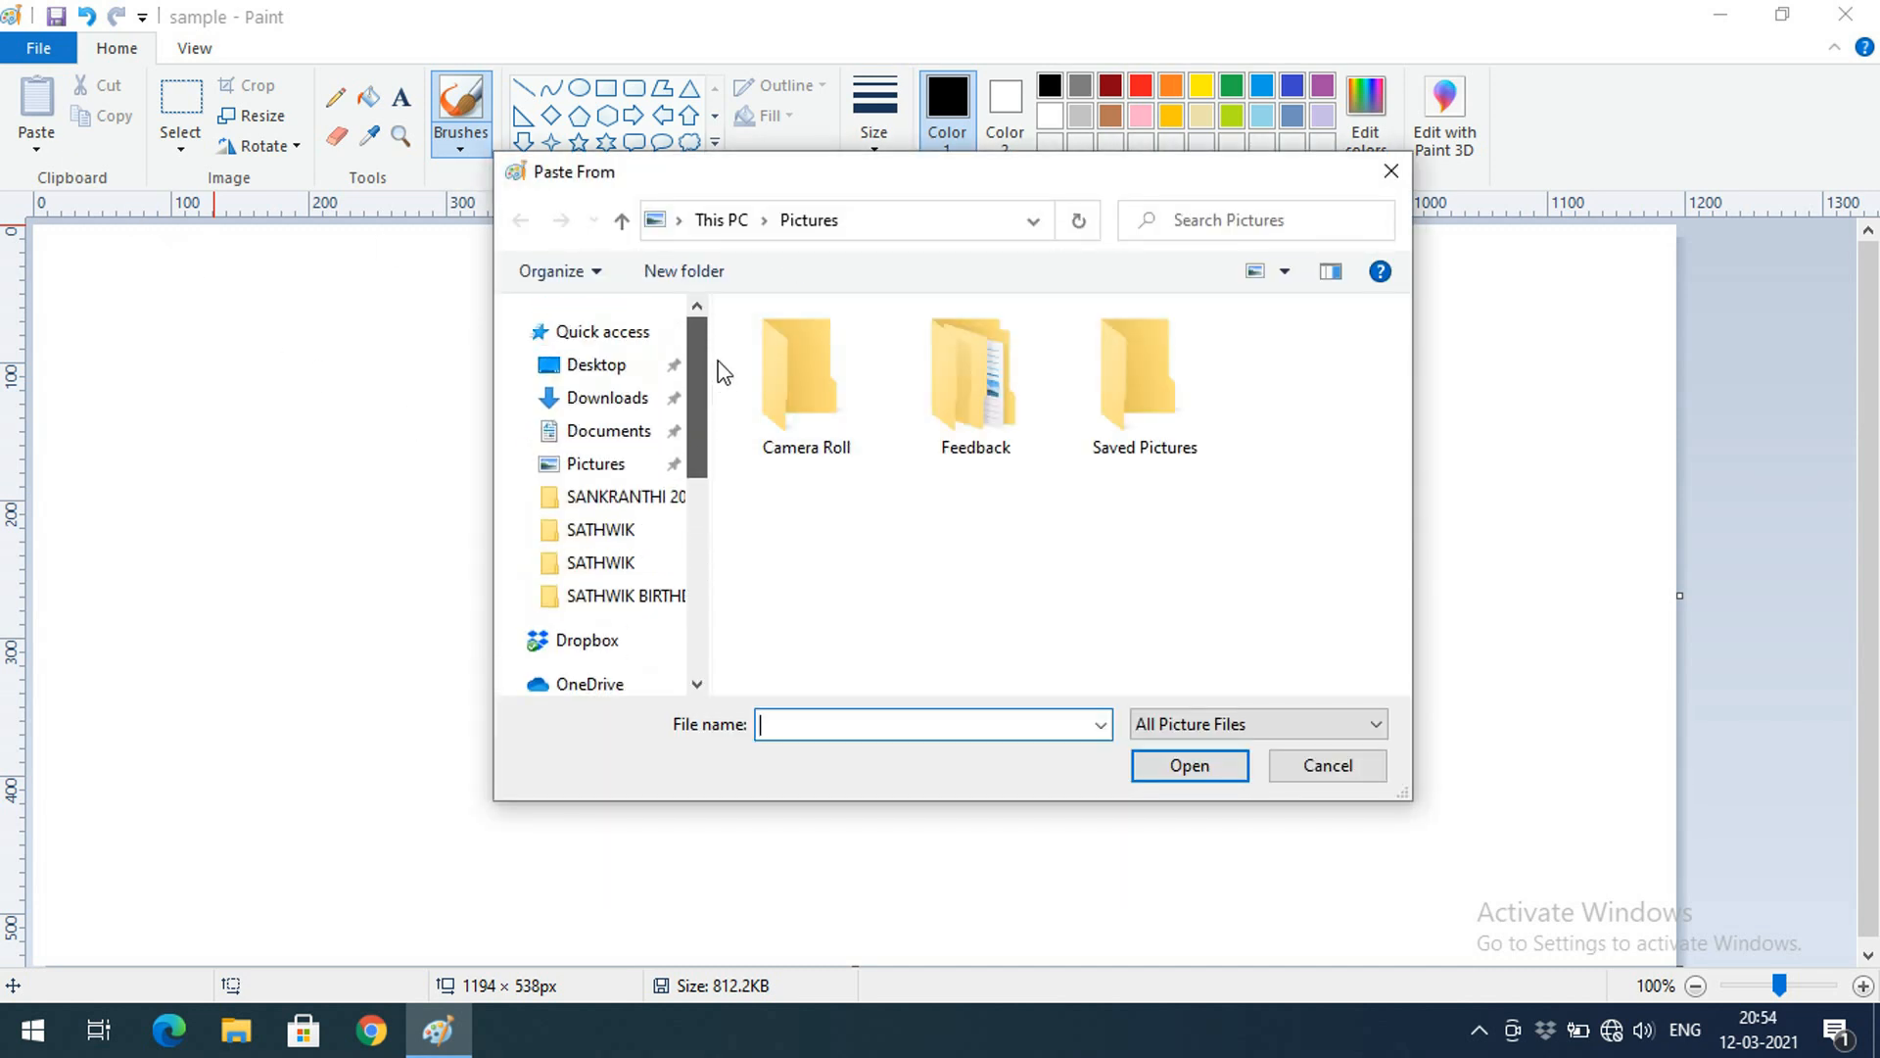
scroll(584, 604, down, 5)
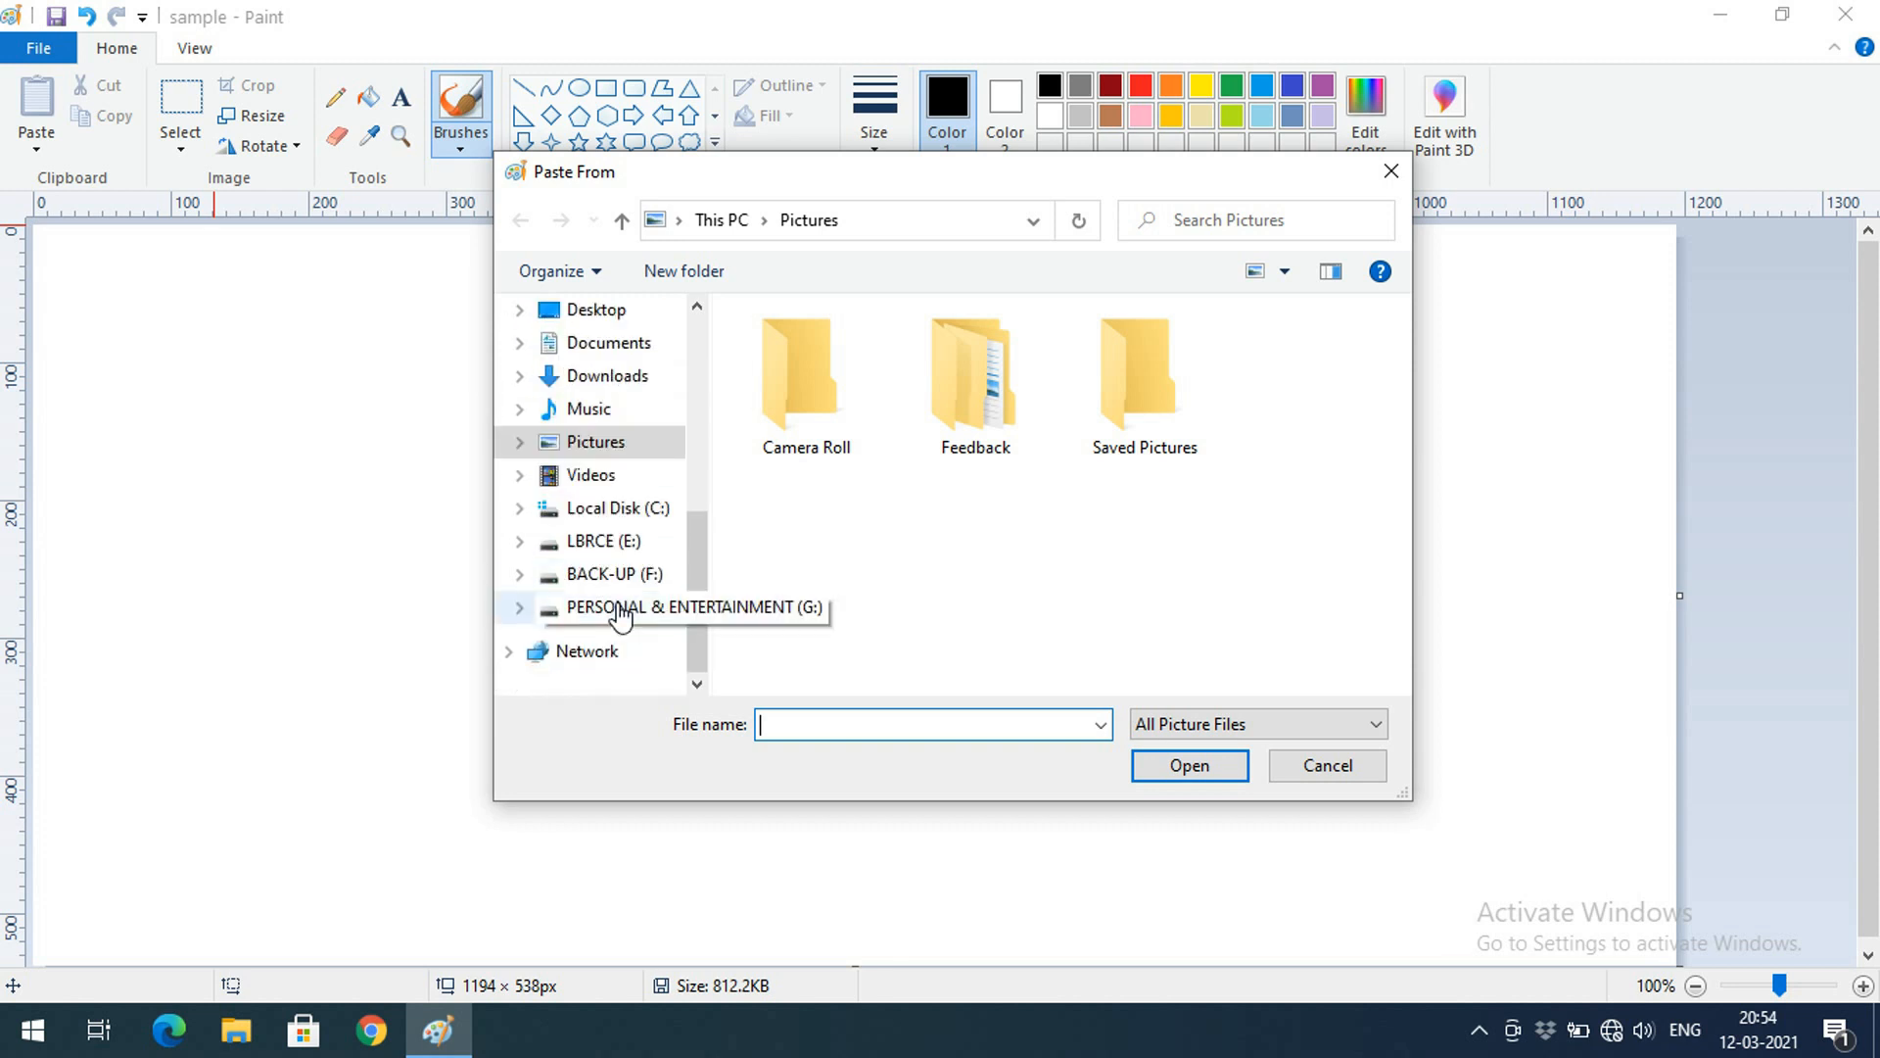
click(593, 311)
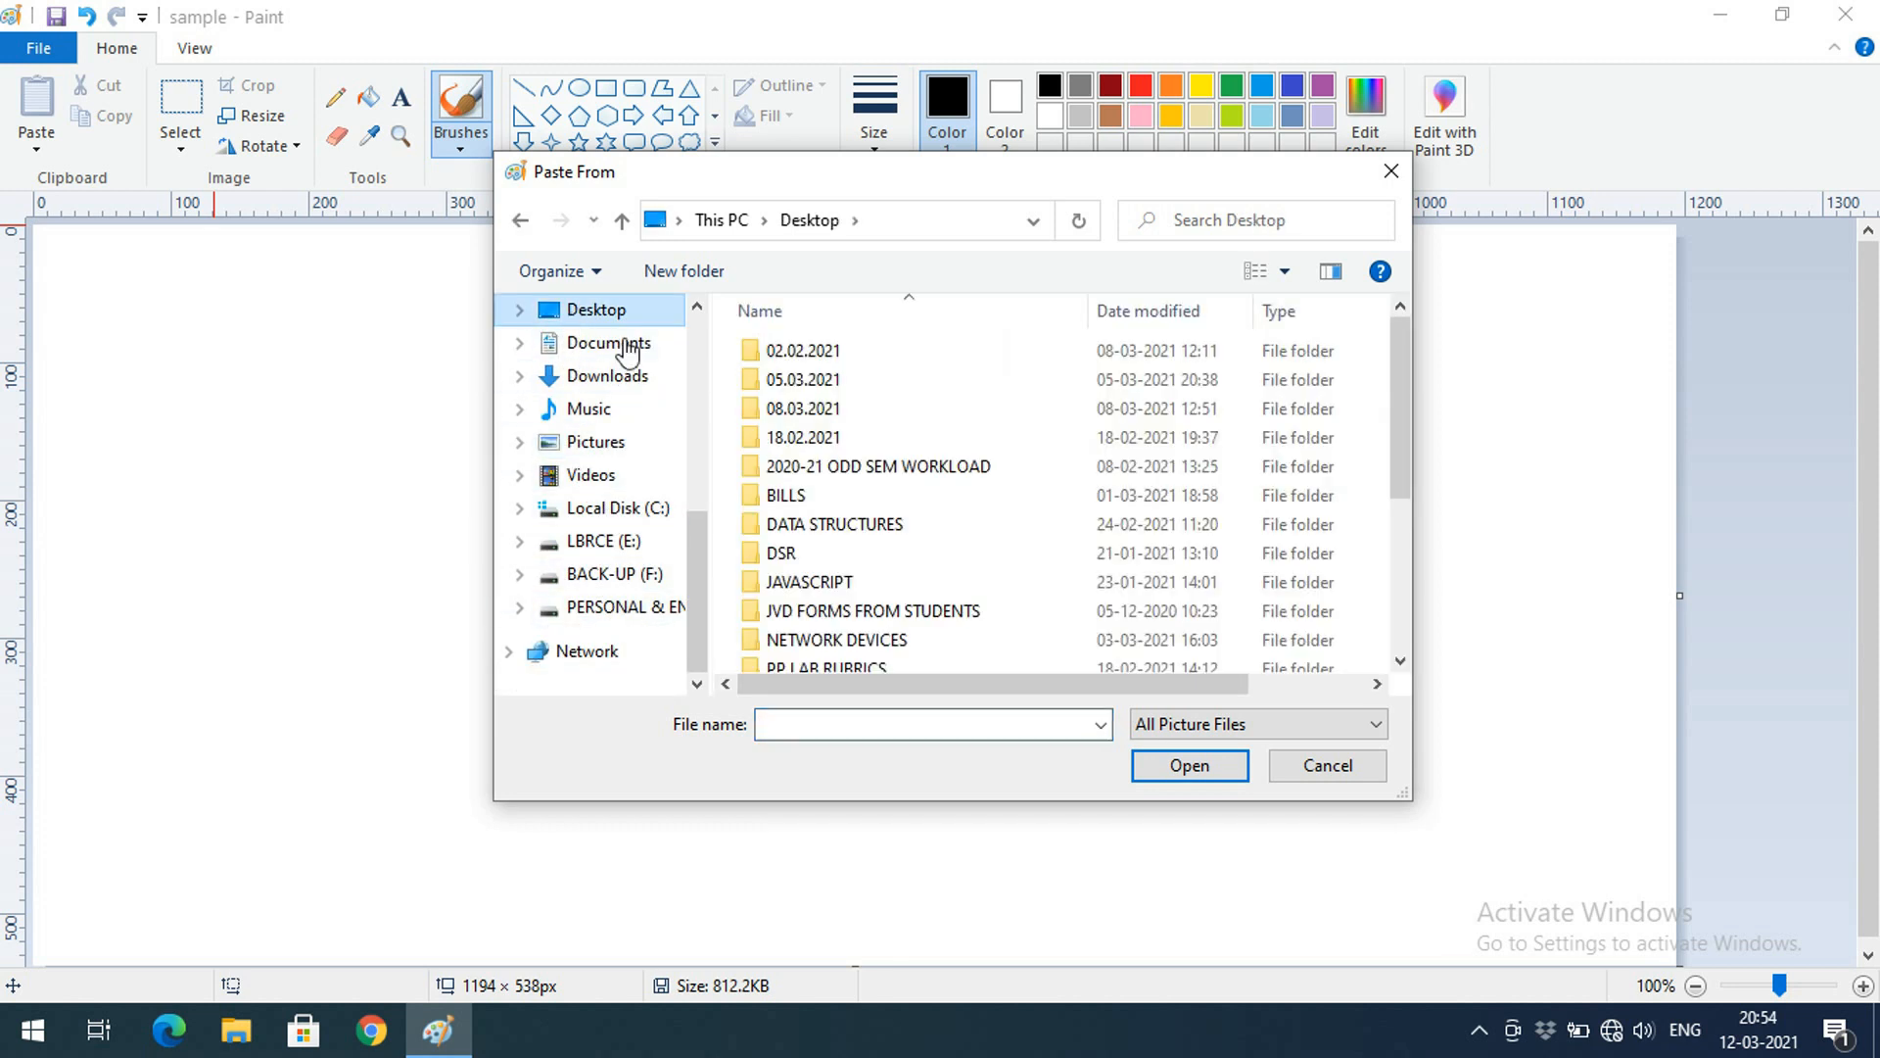
double_click(821, 409)
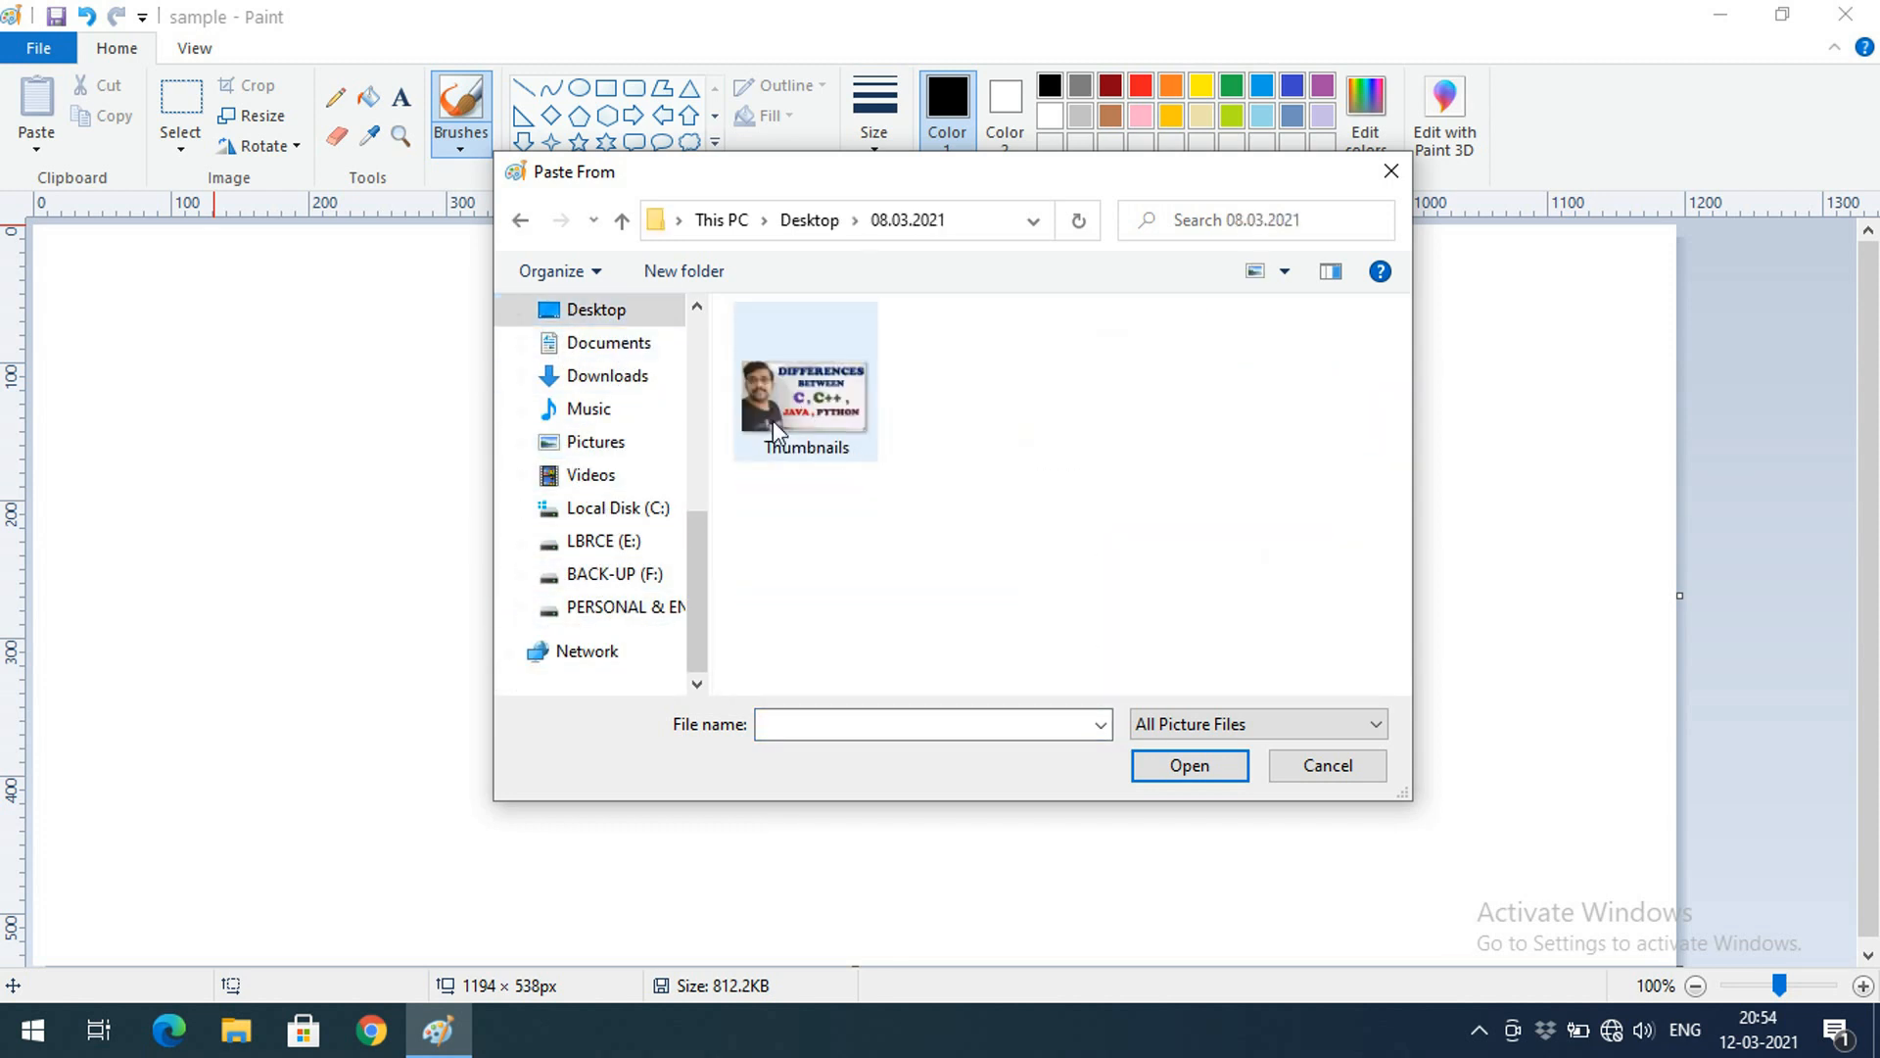
double_click(816, 402)
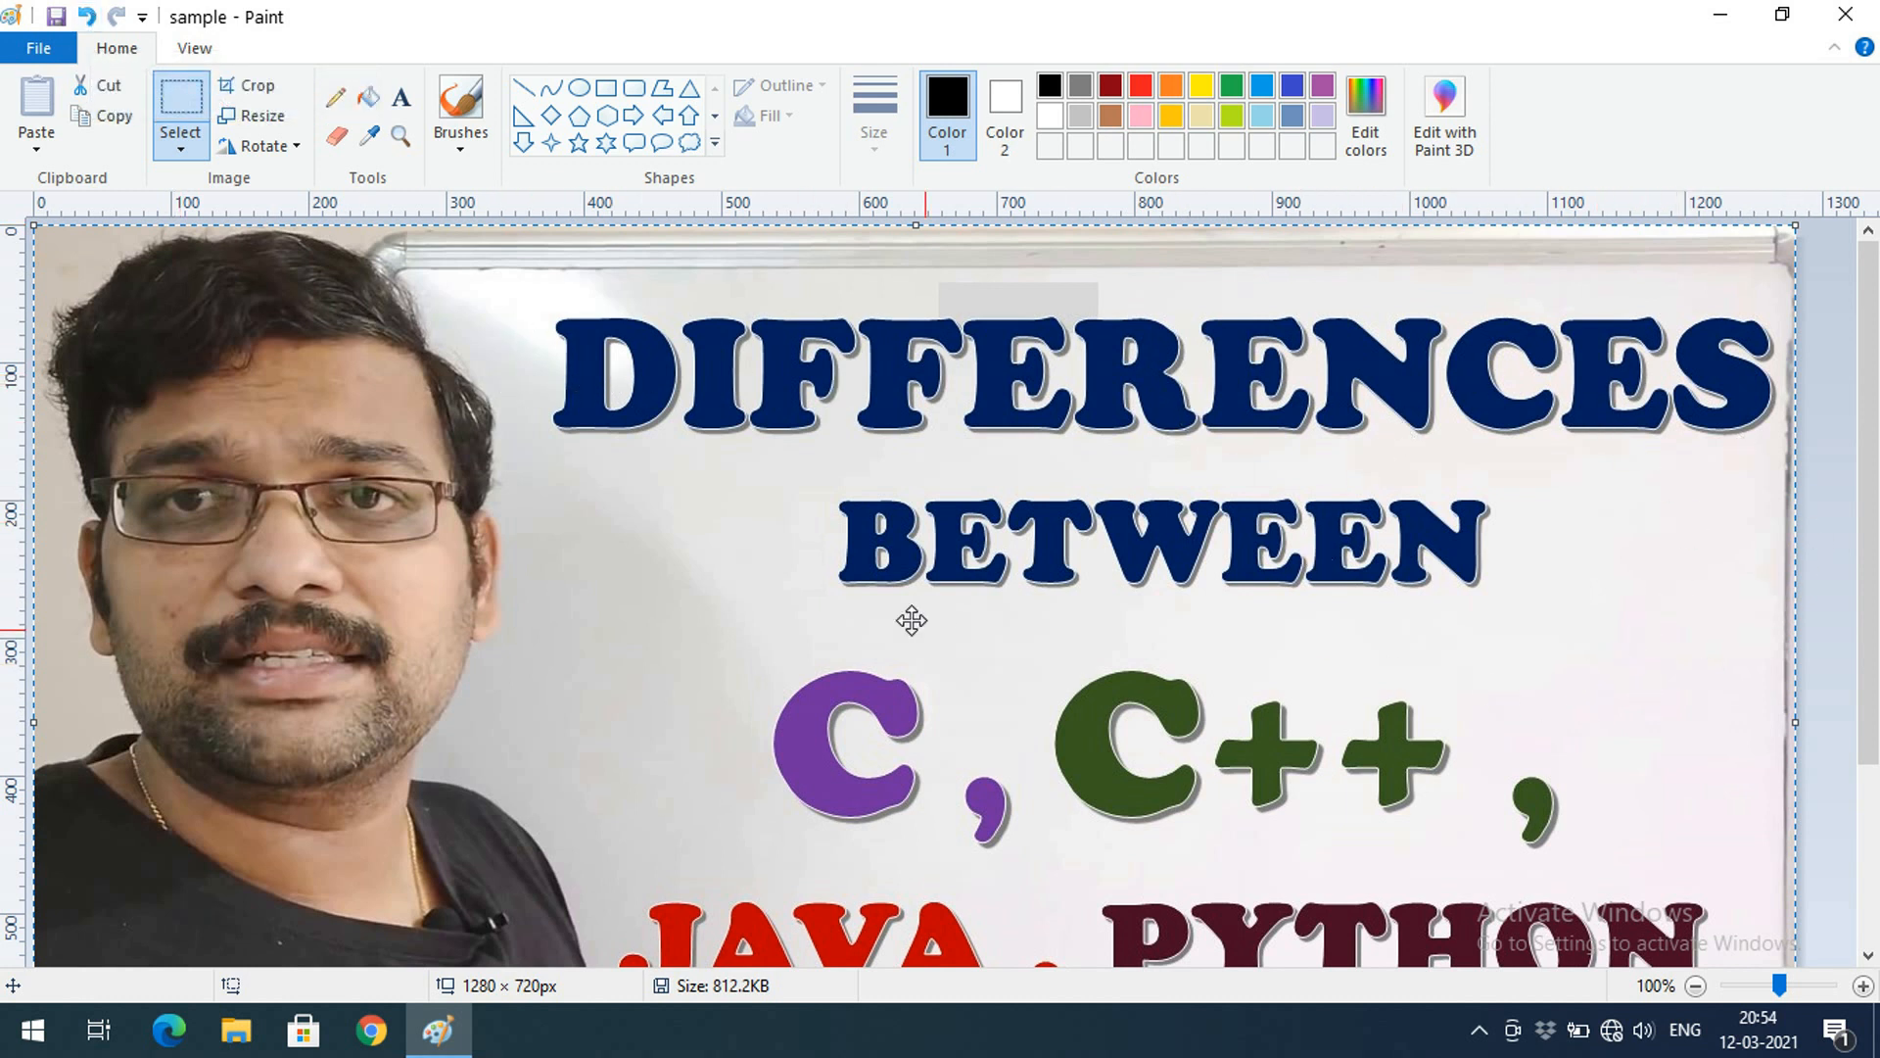
click(91, 30)
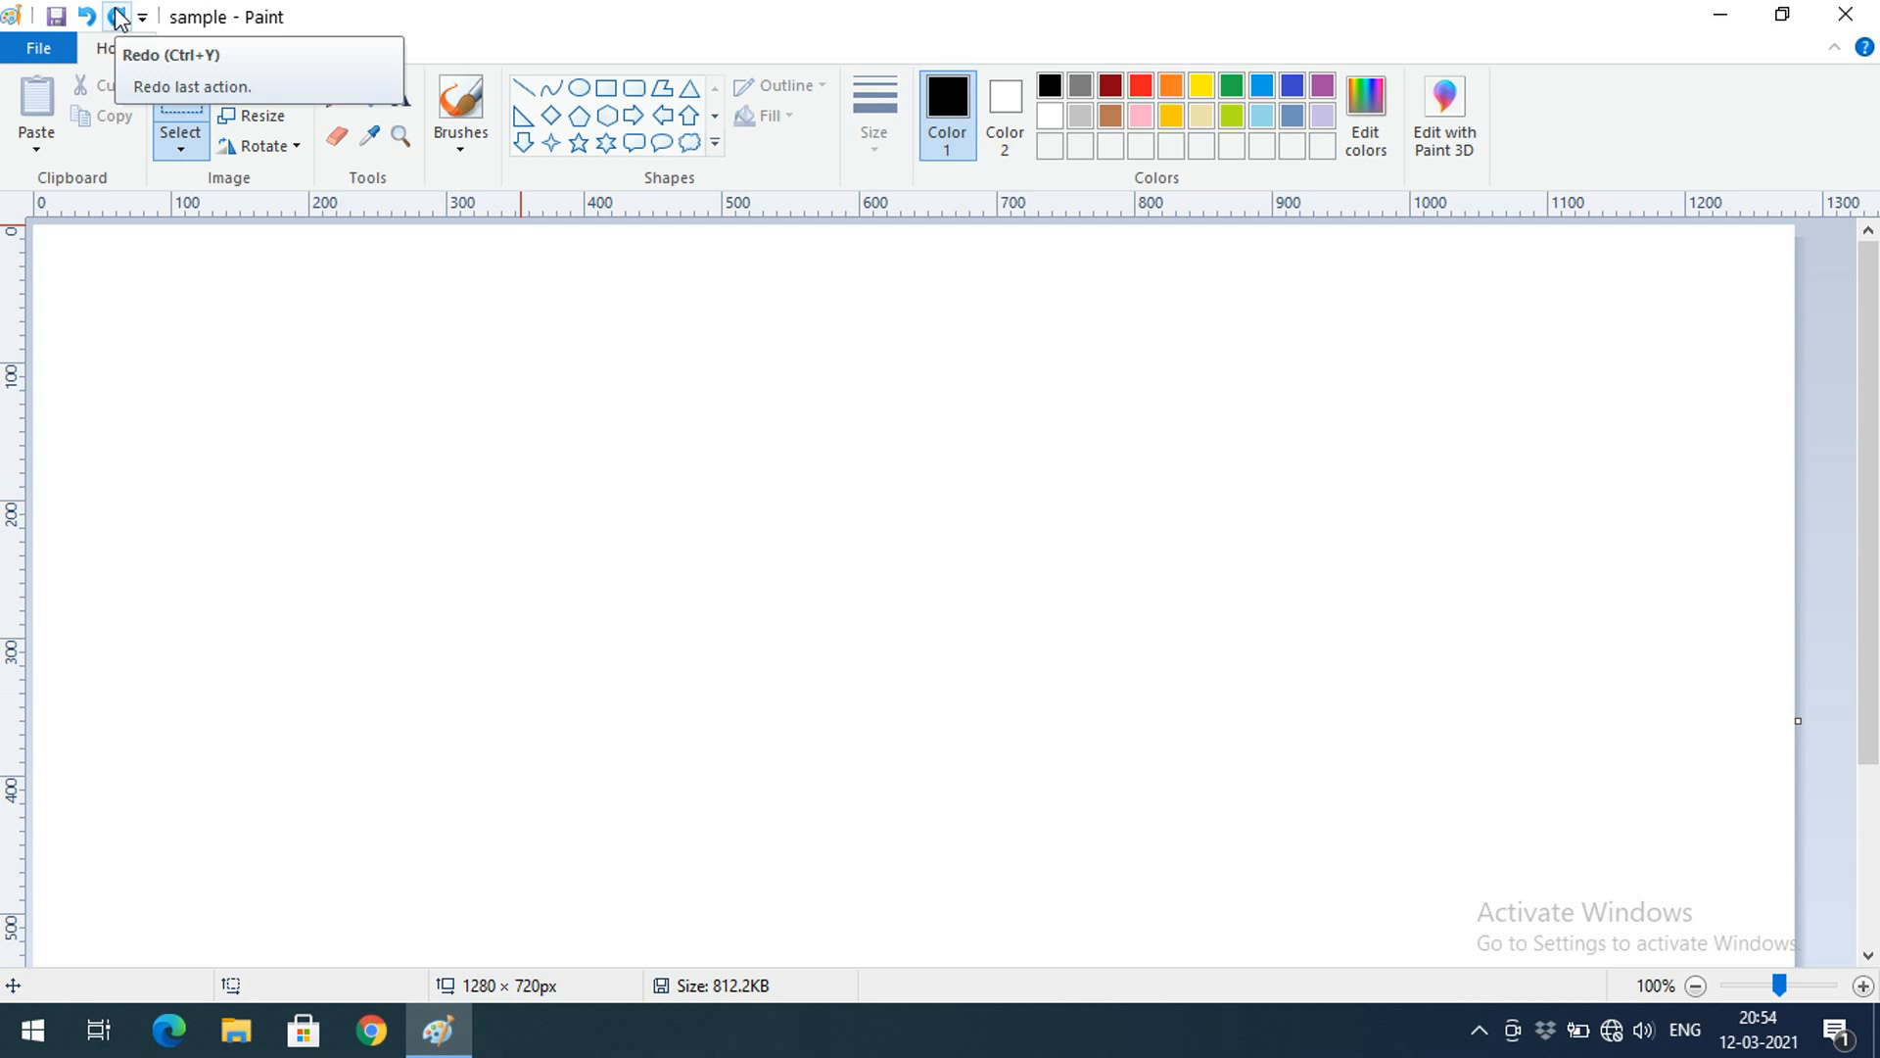
click(118, 17)
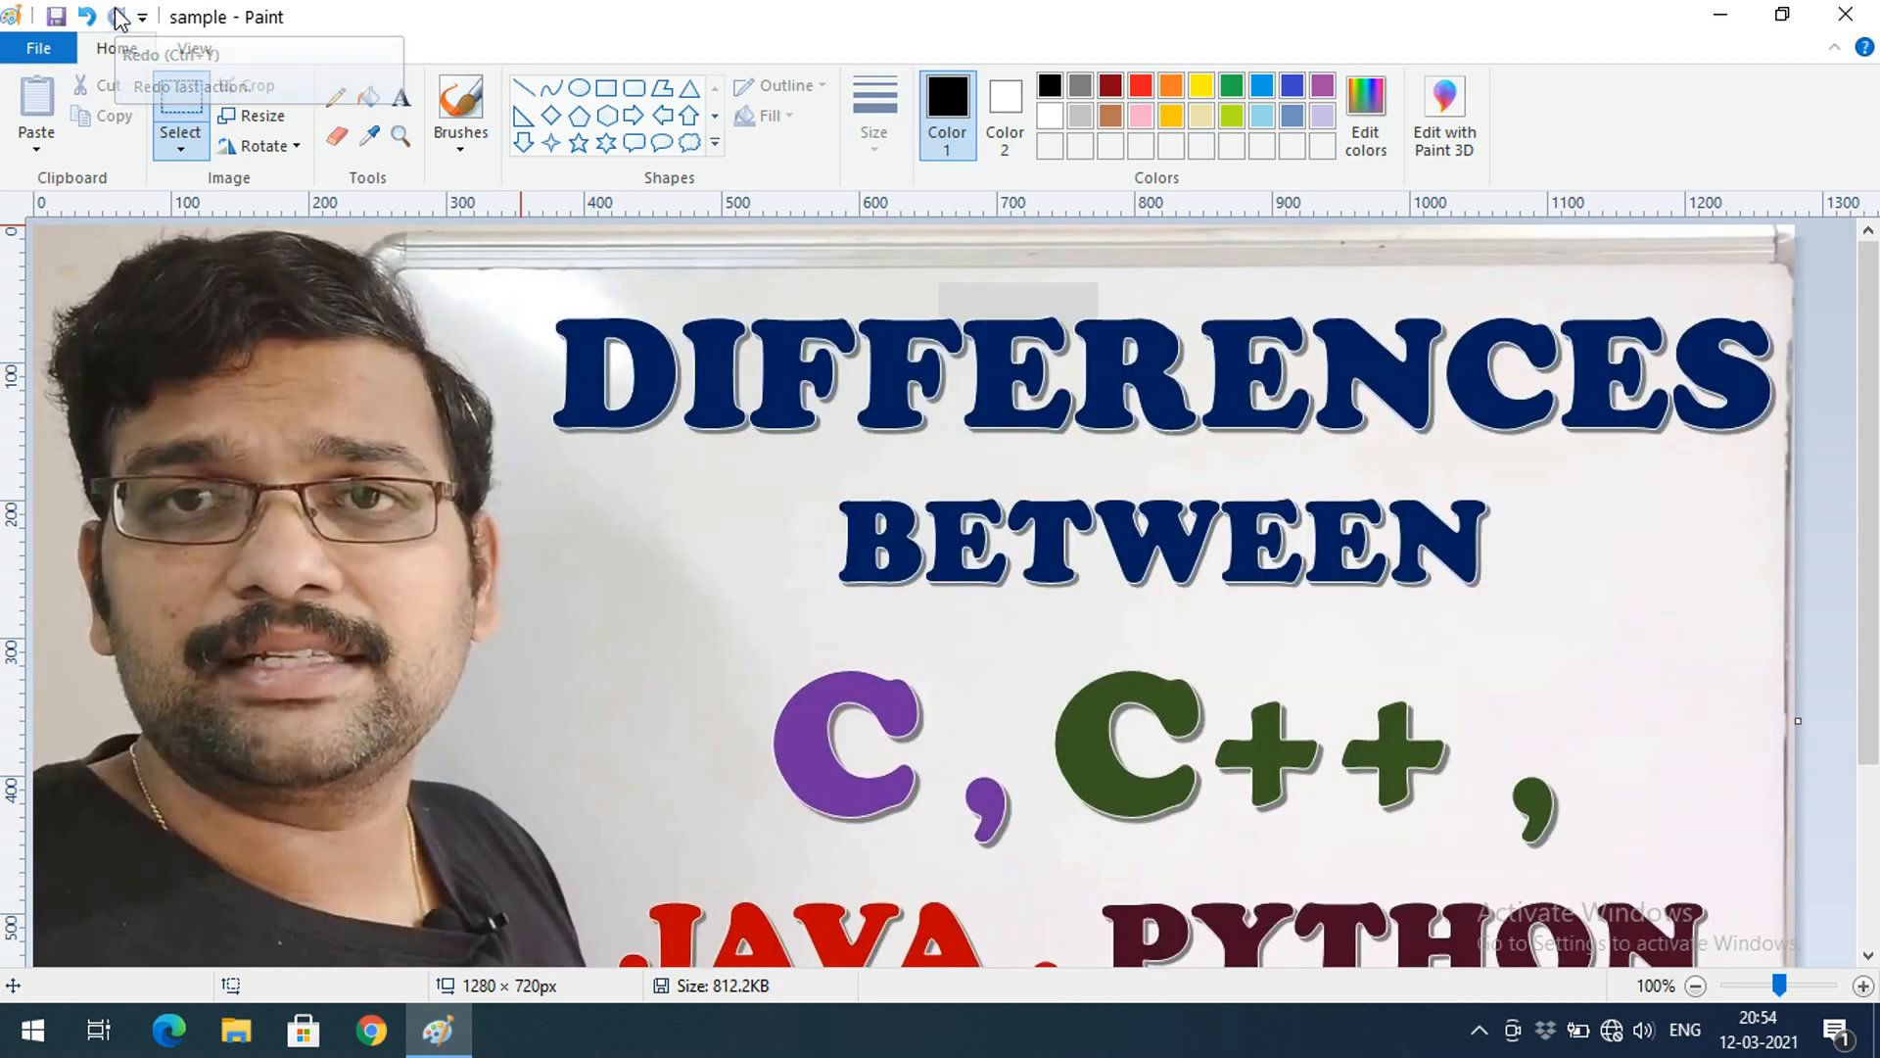
click(86, 17)
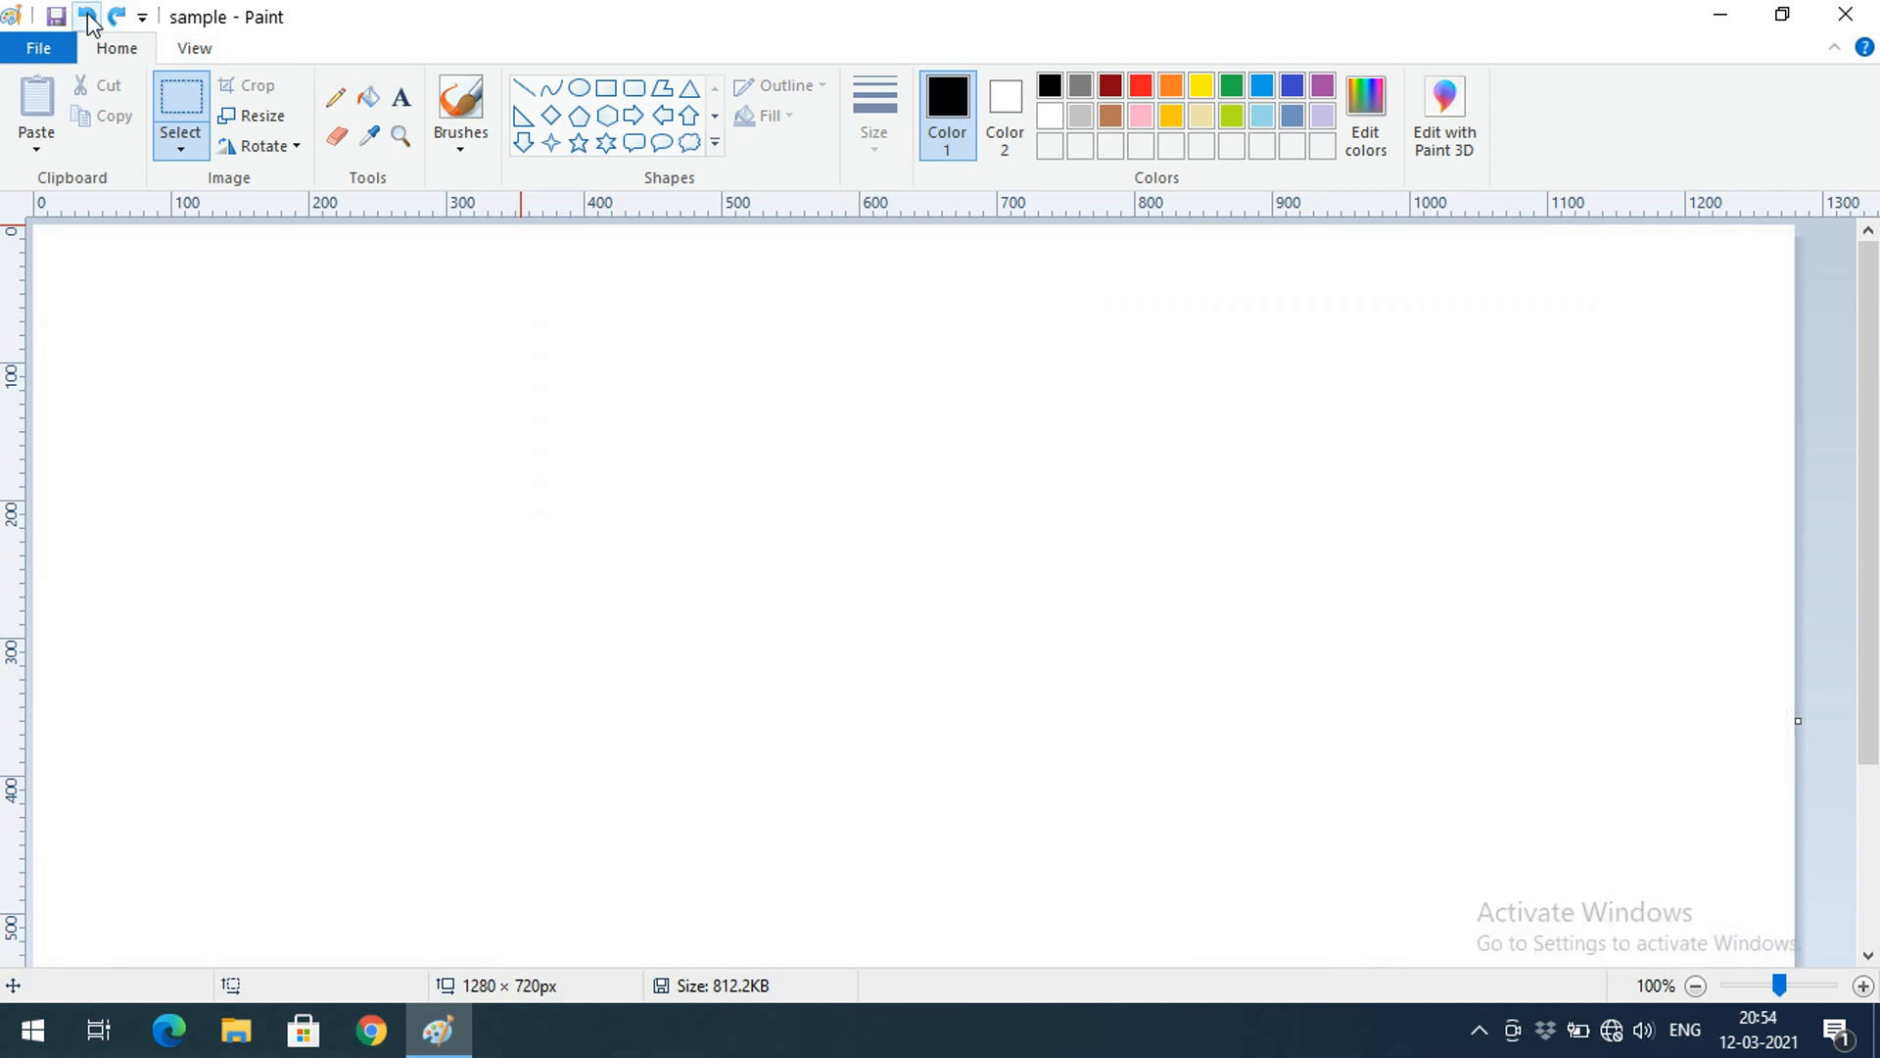
click(43, 143)
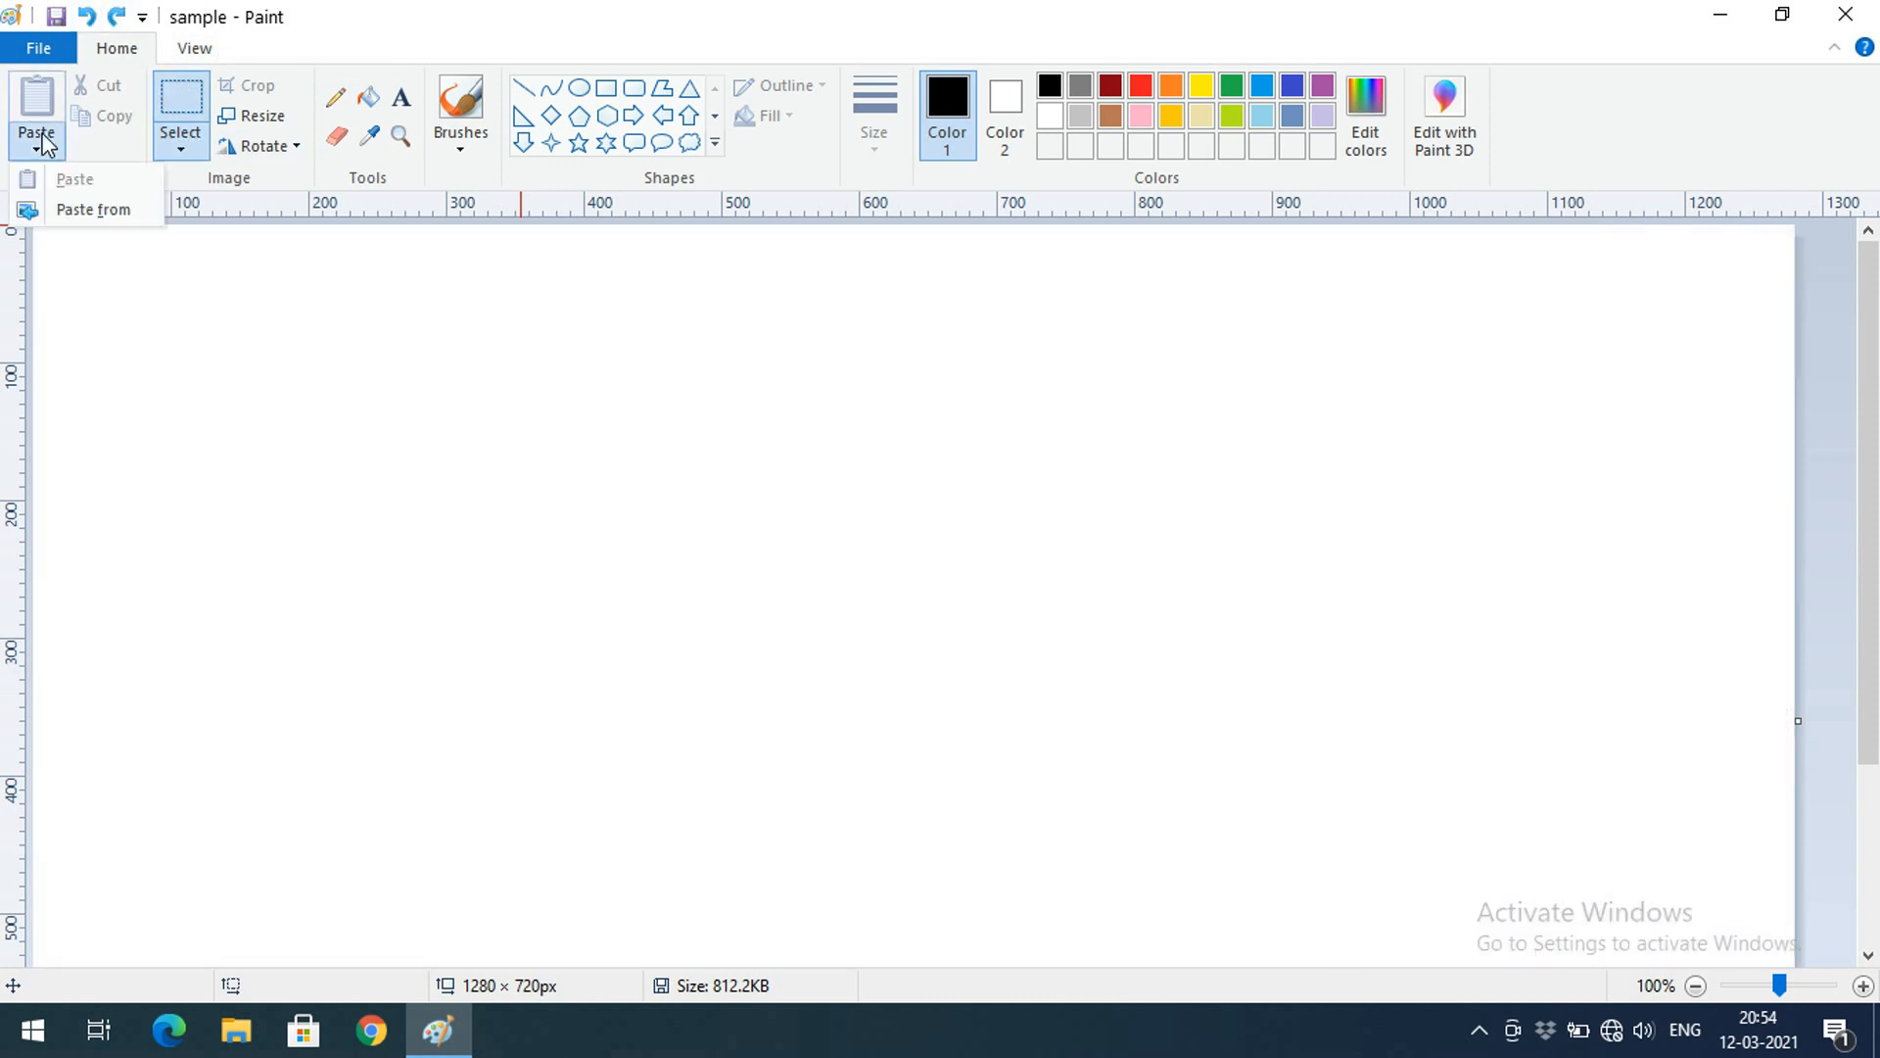
click(43, 143)
click(201, 145)
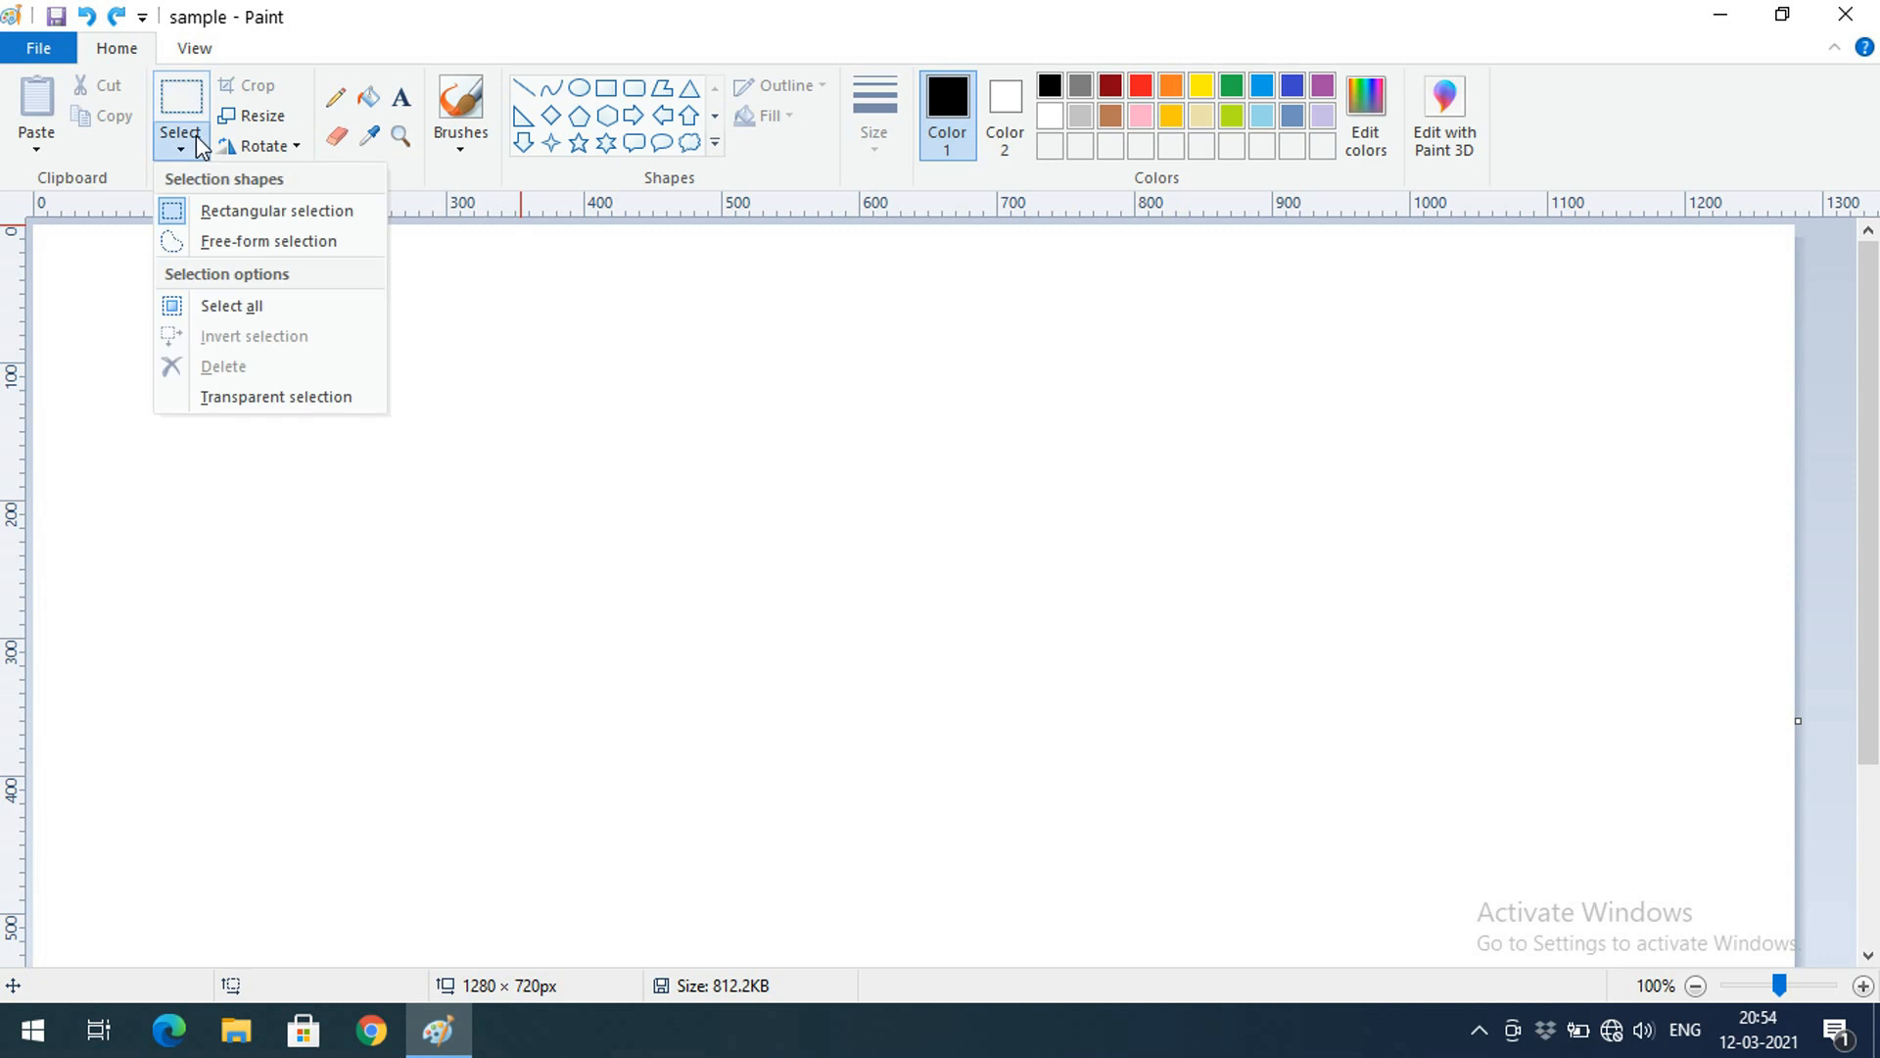
click(199, 145)
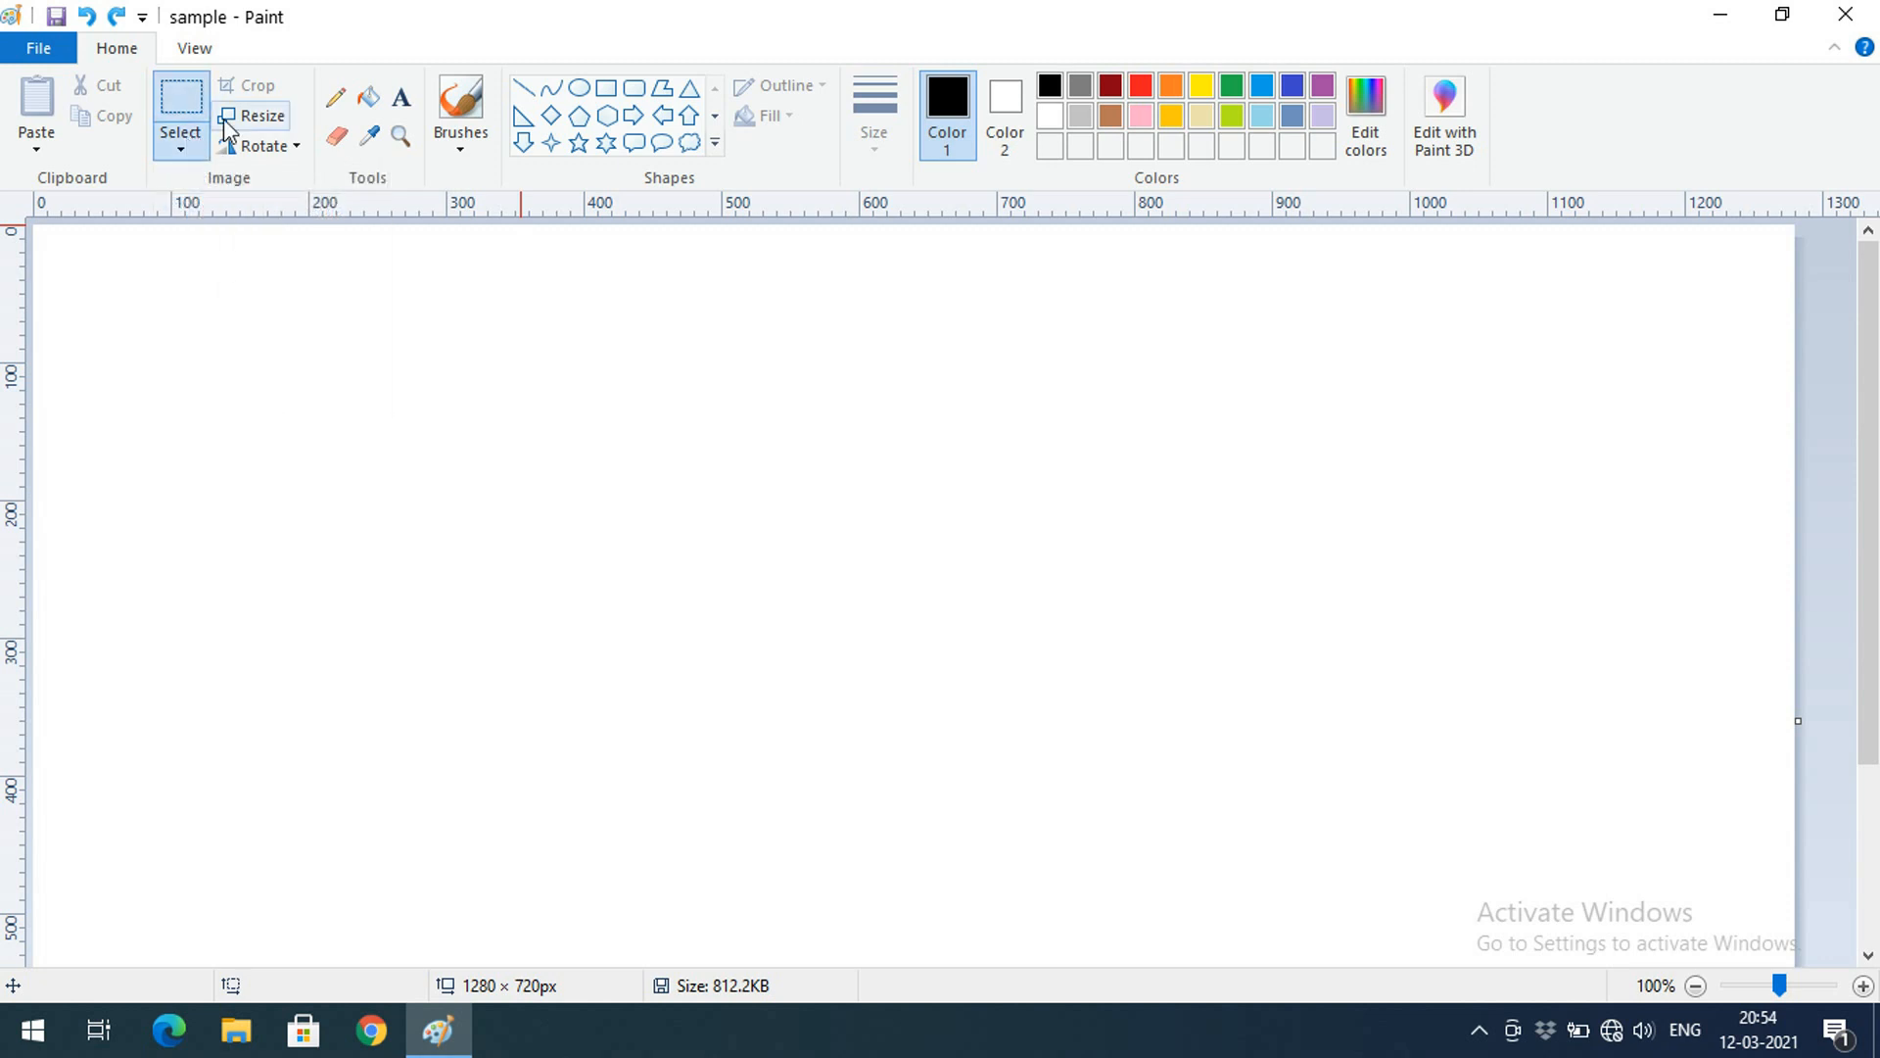
click(39, 144)
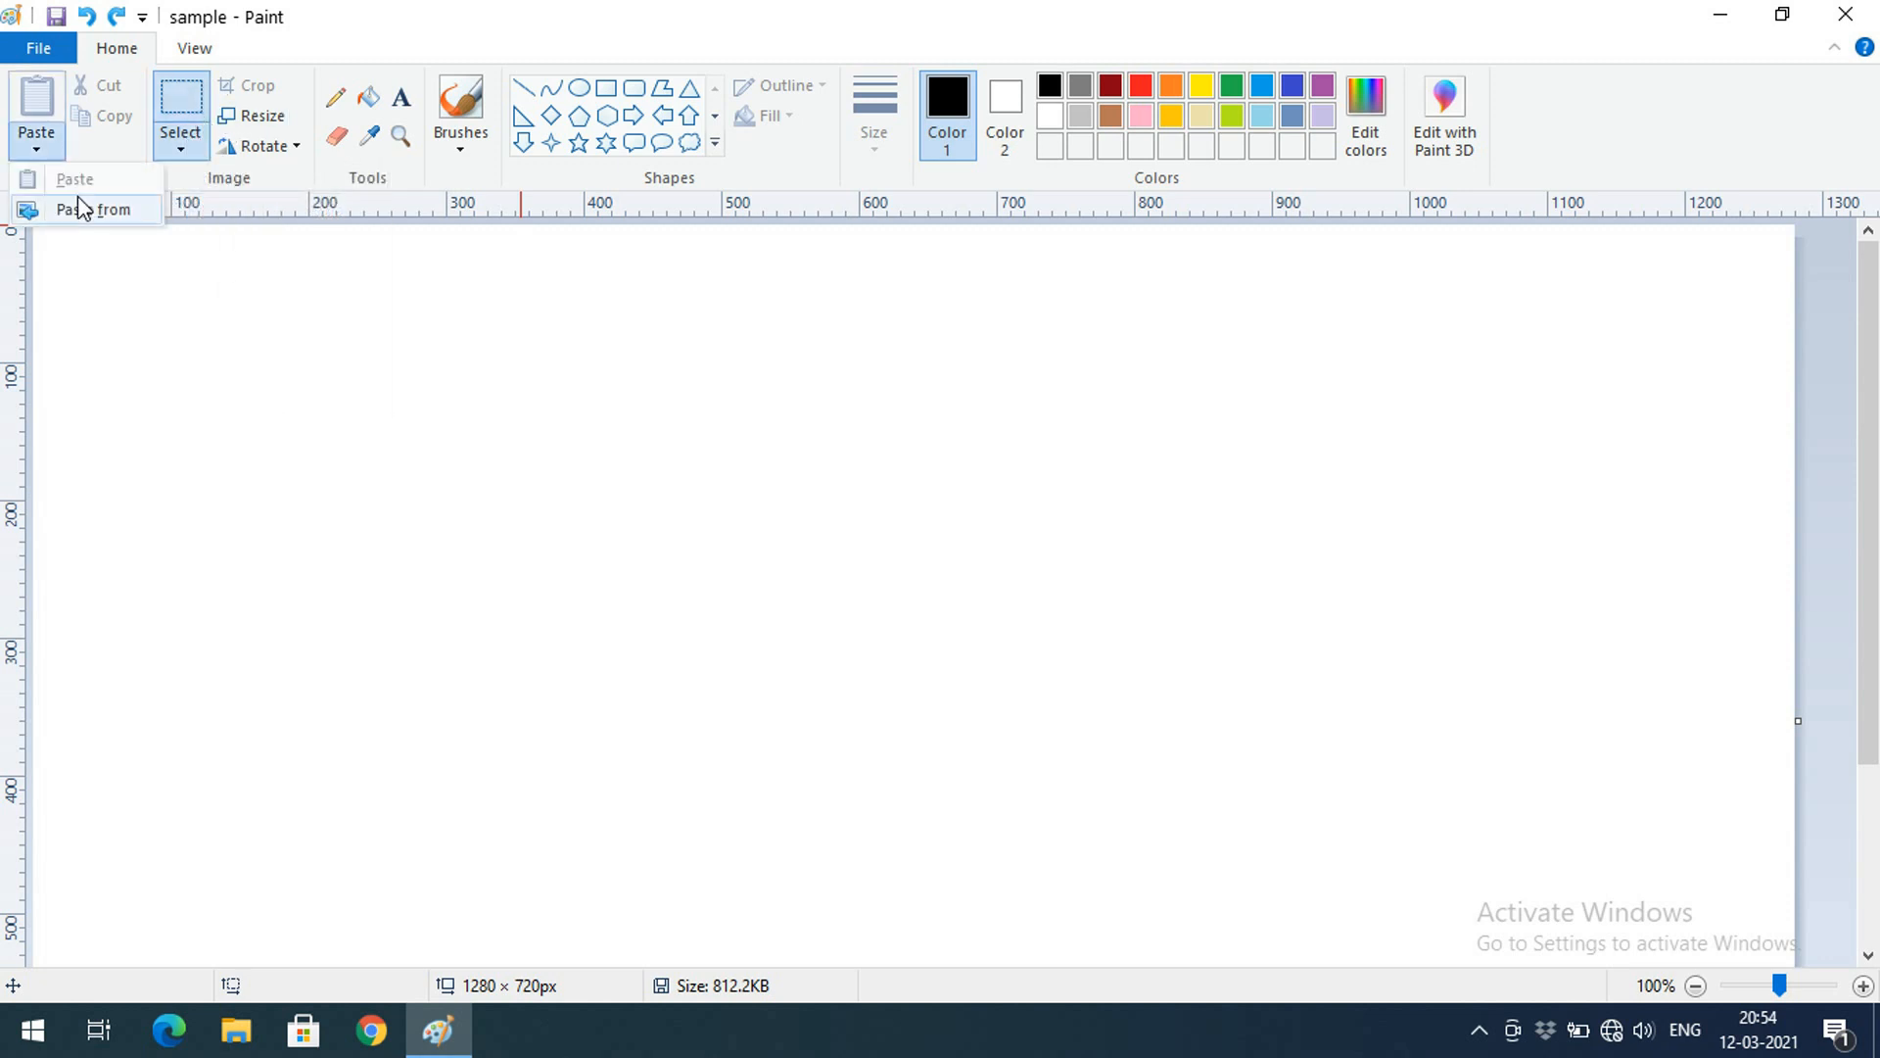
click(86, 207)
double_click(798, 397)
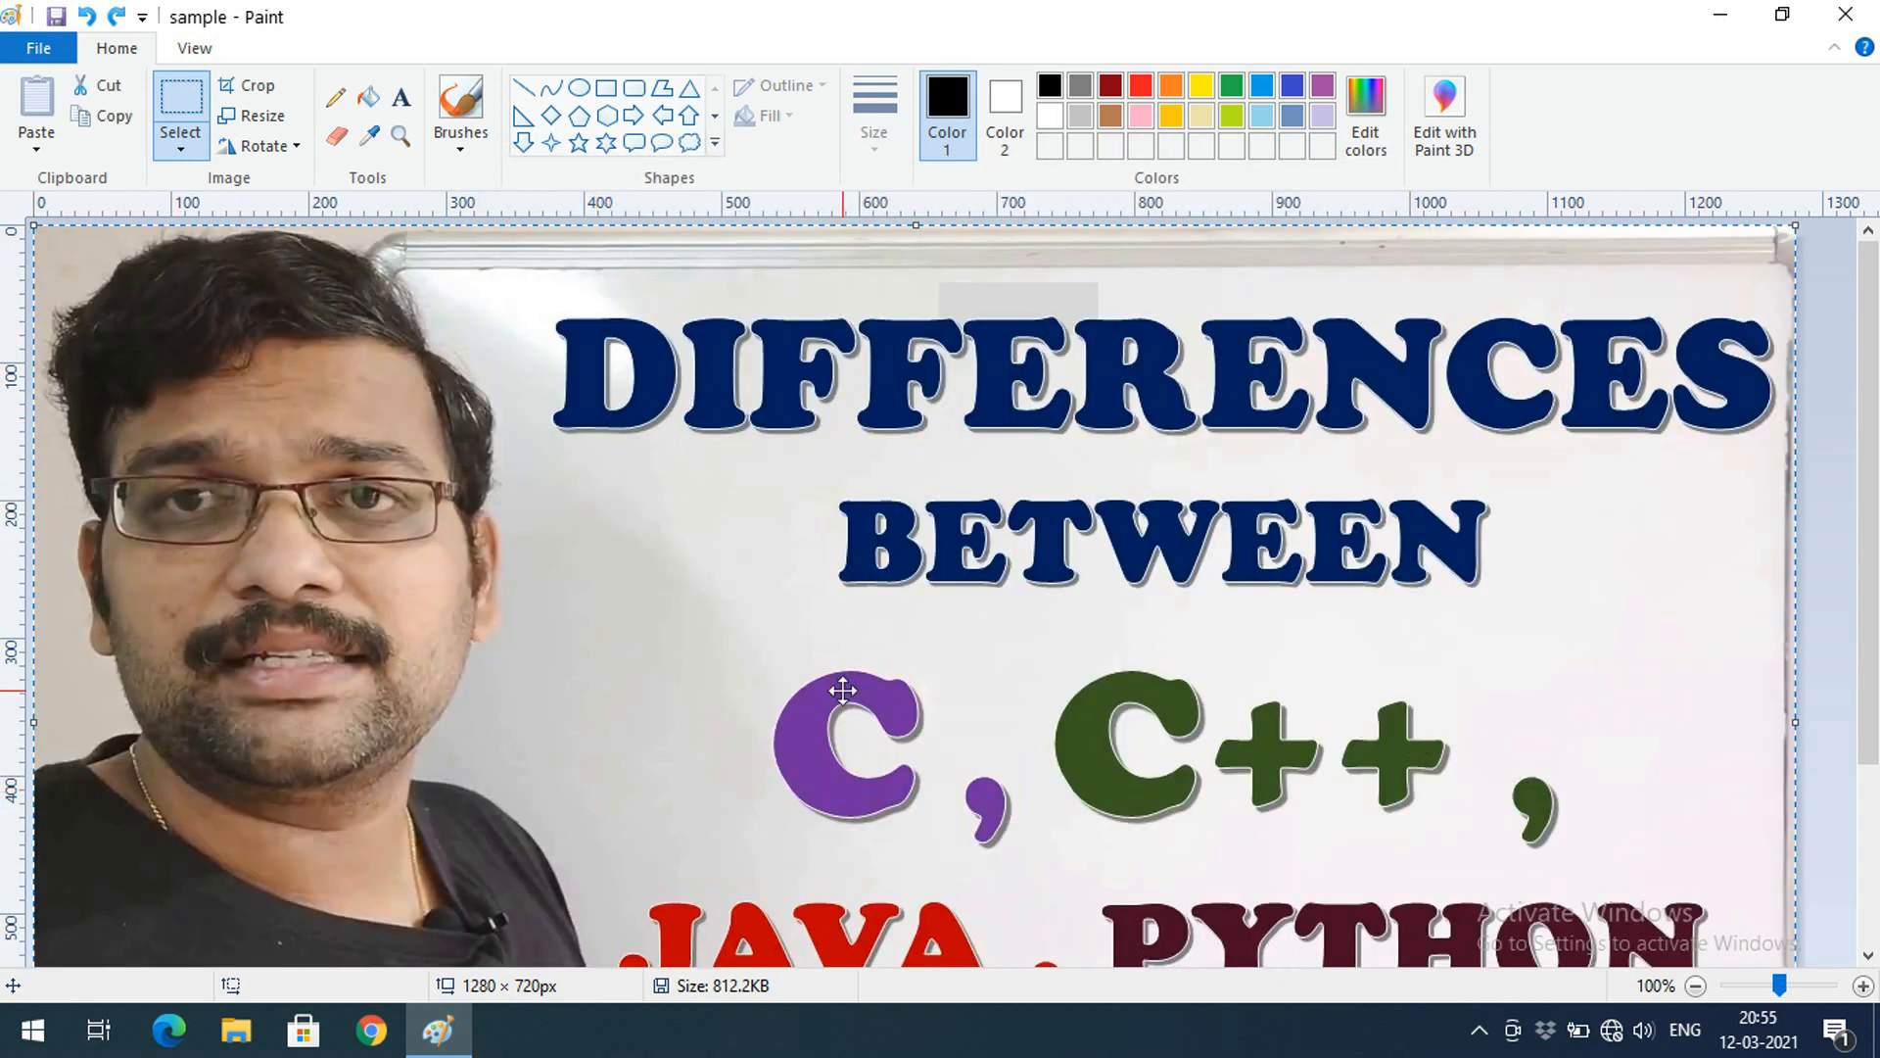
click(1693, 986)
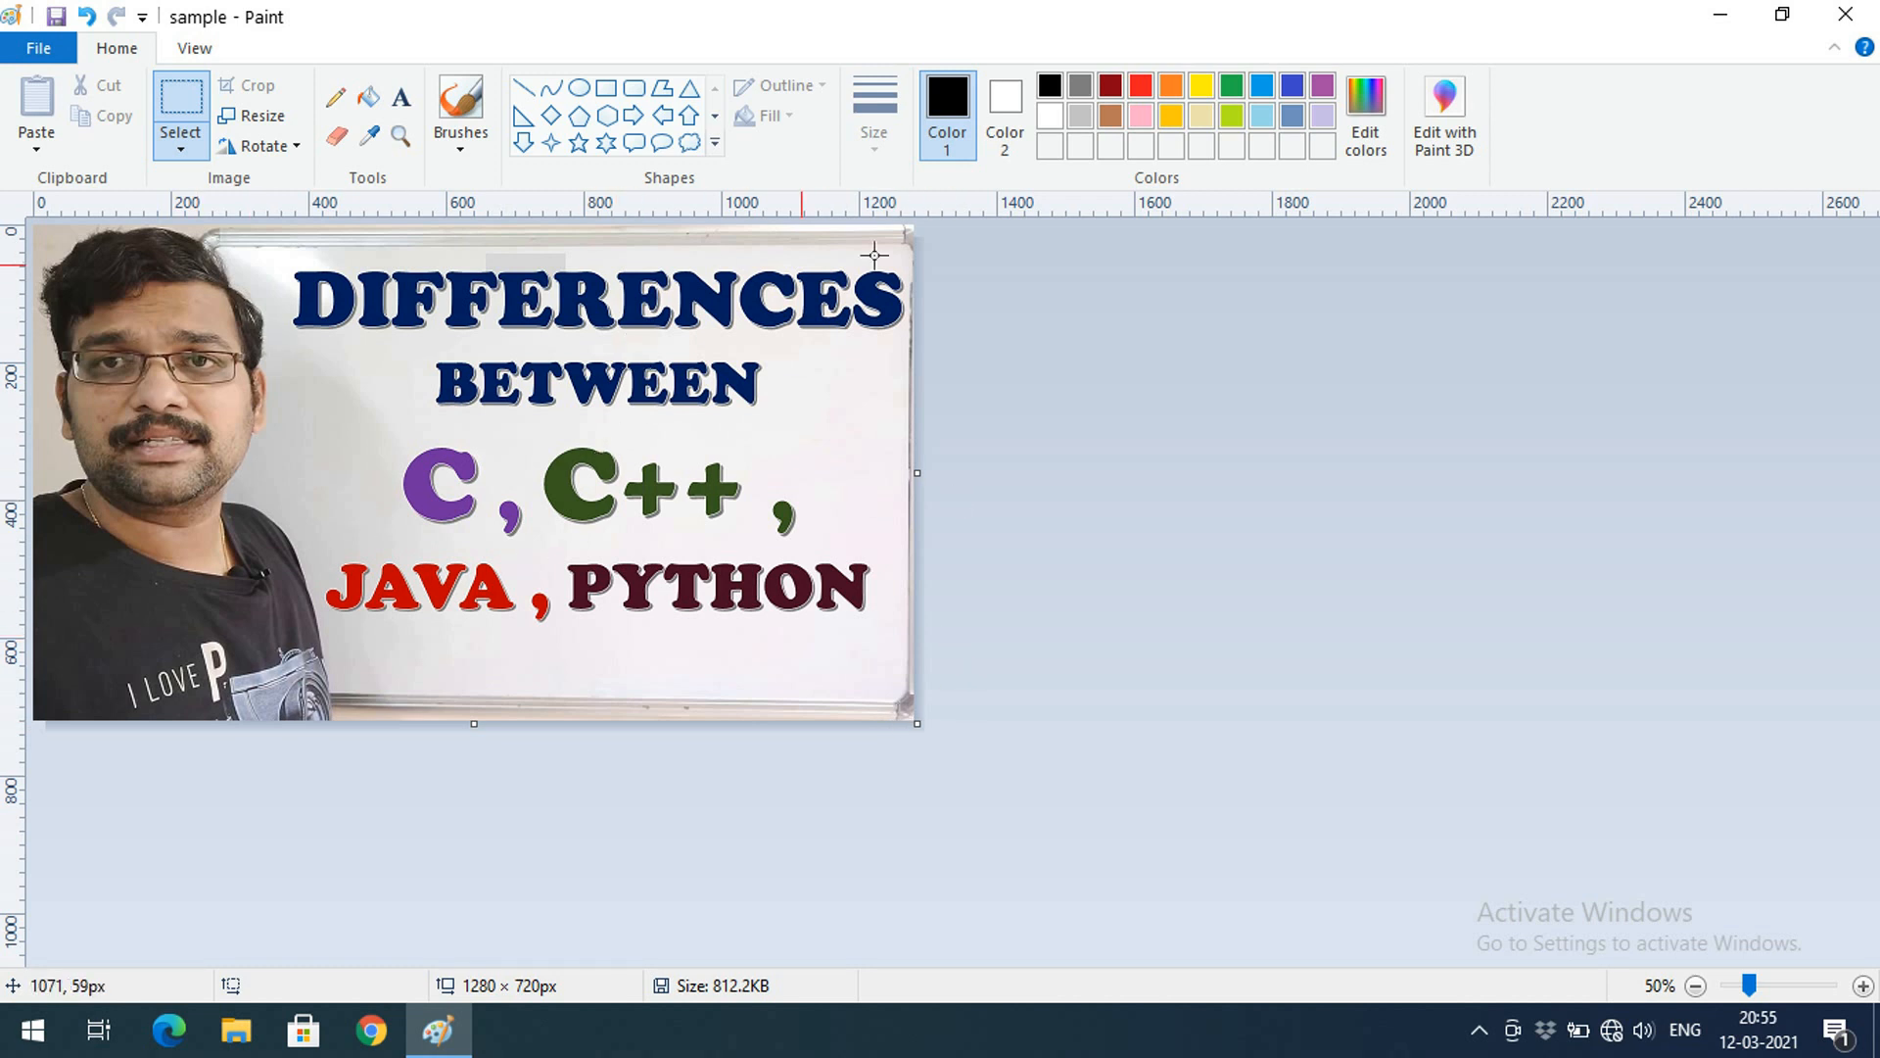
Rectangle-select the DIFFERENCES heading, erase it with Delete, and undo the erase
click(187, 145)
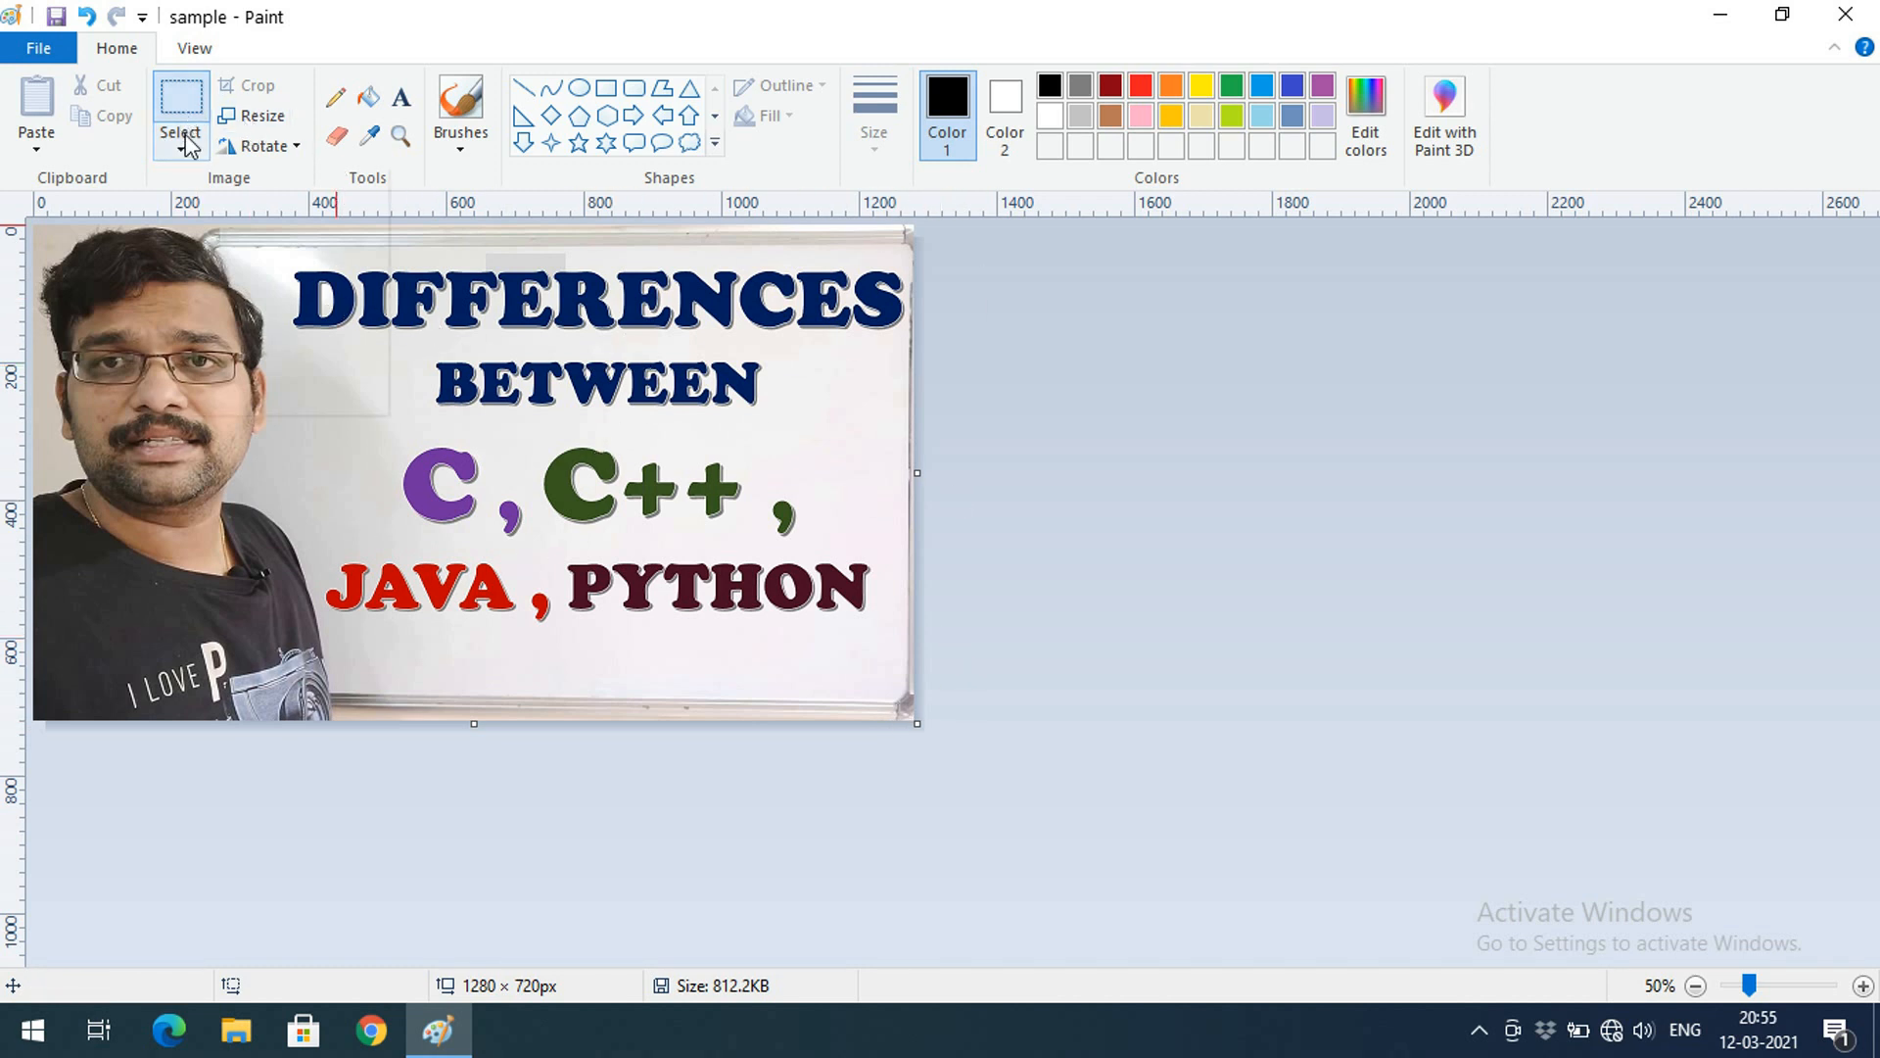
click(235, 210)
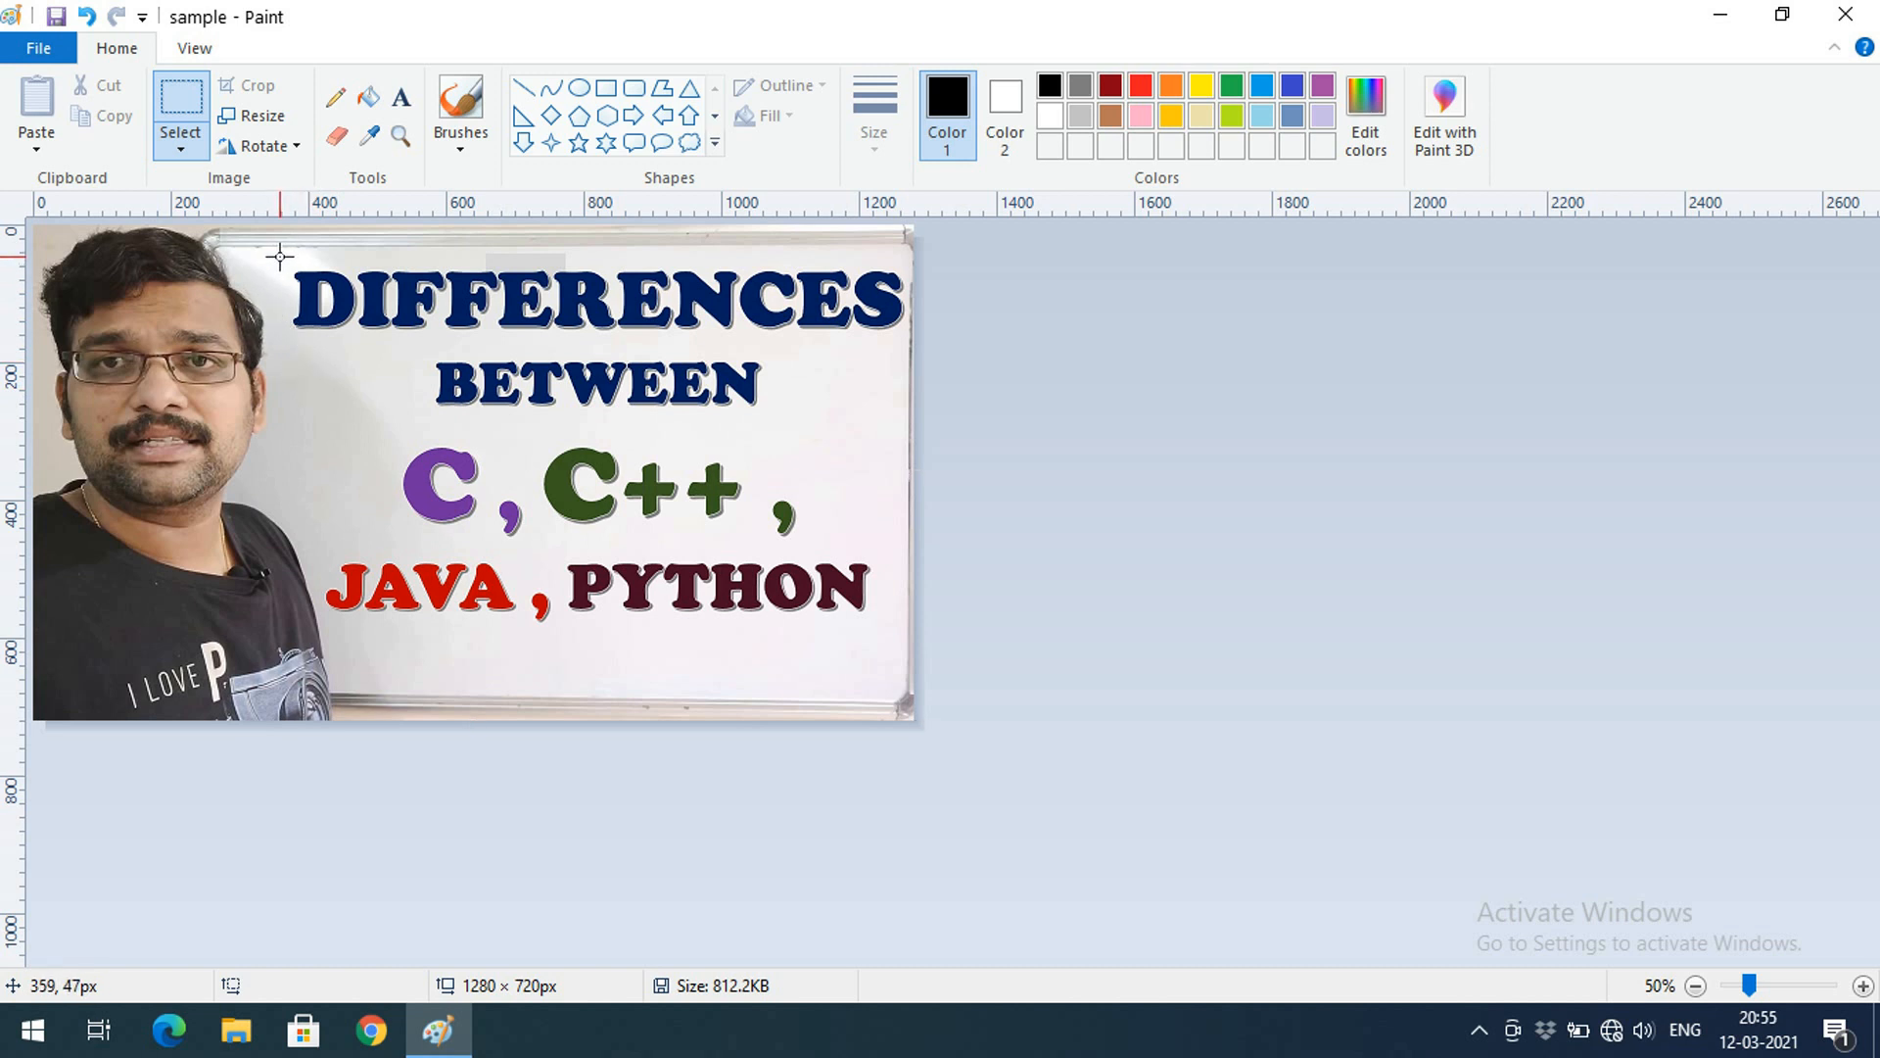
drag(280, 258, 290, 330)
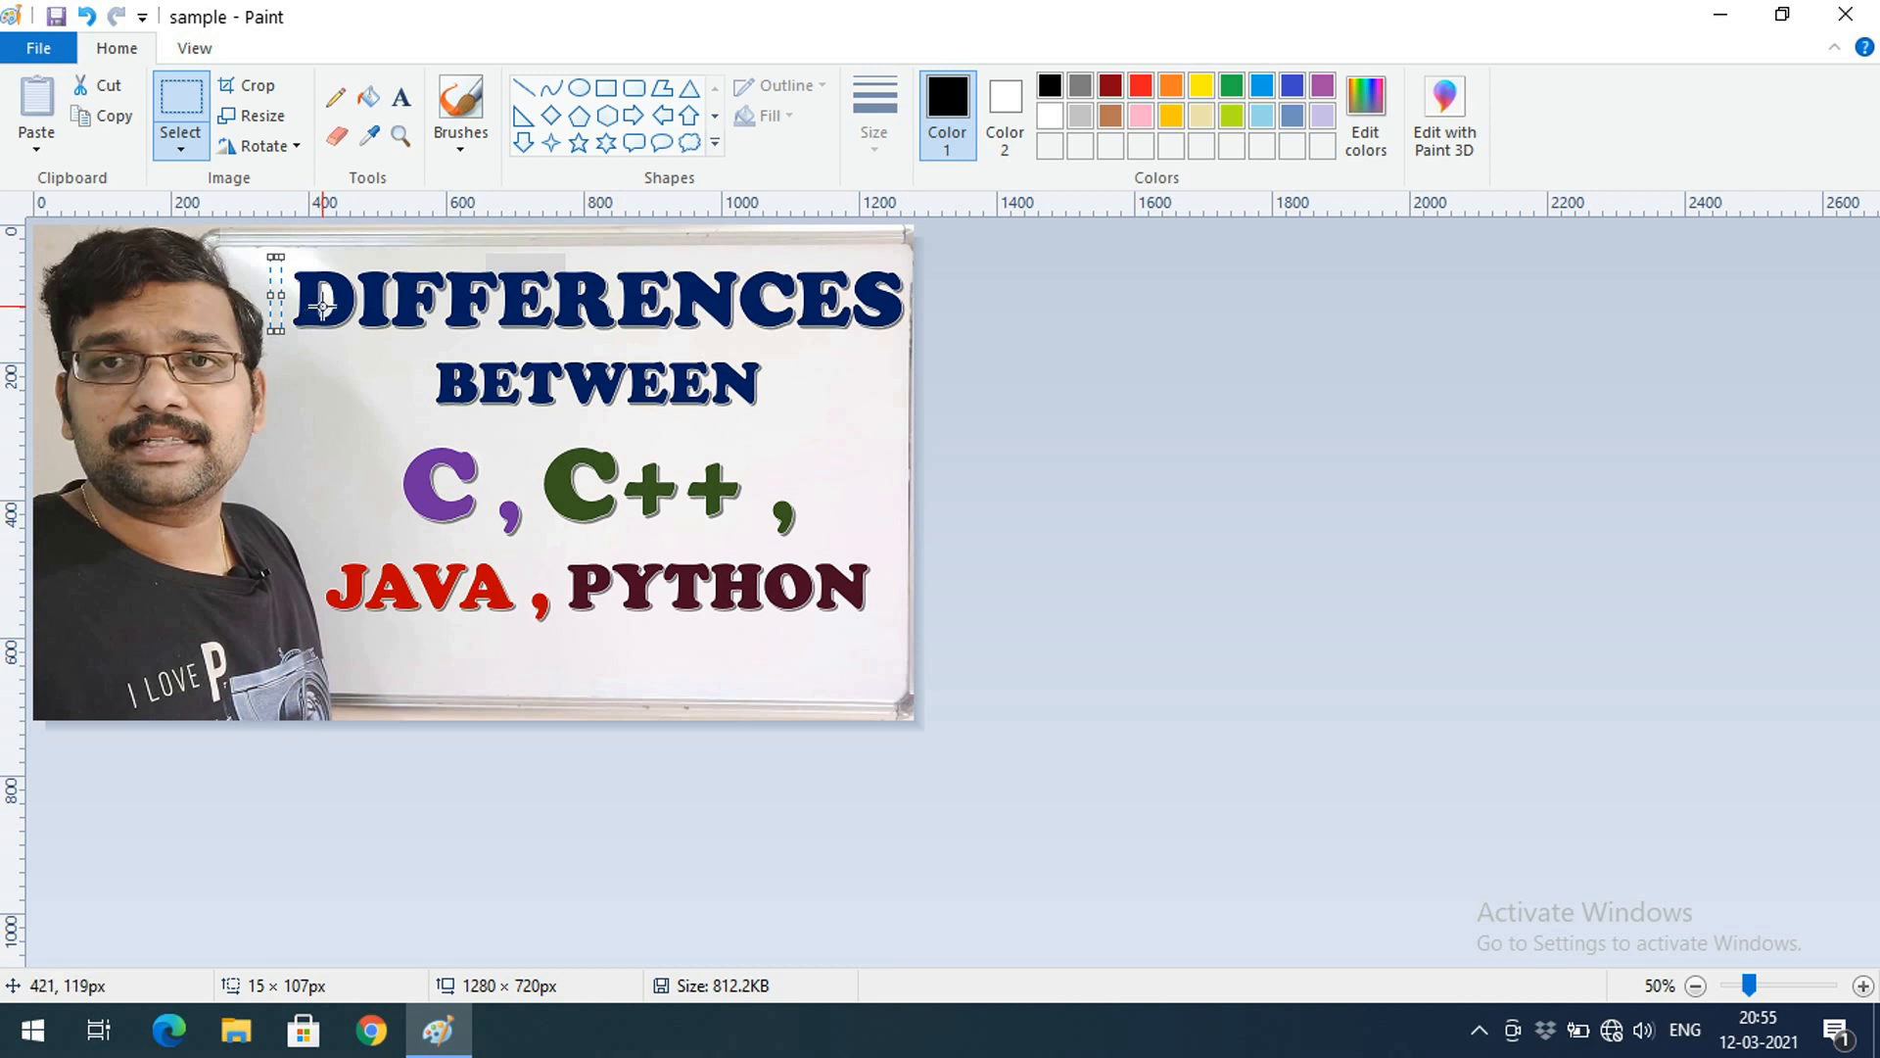
drag(286, 263, 911, 340)
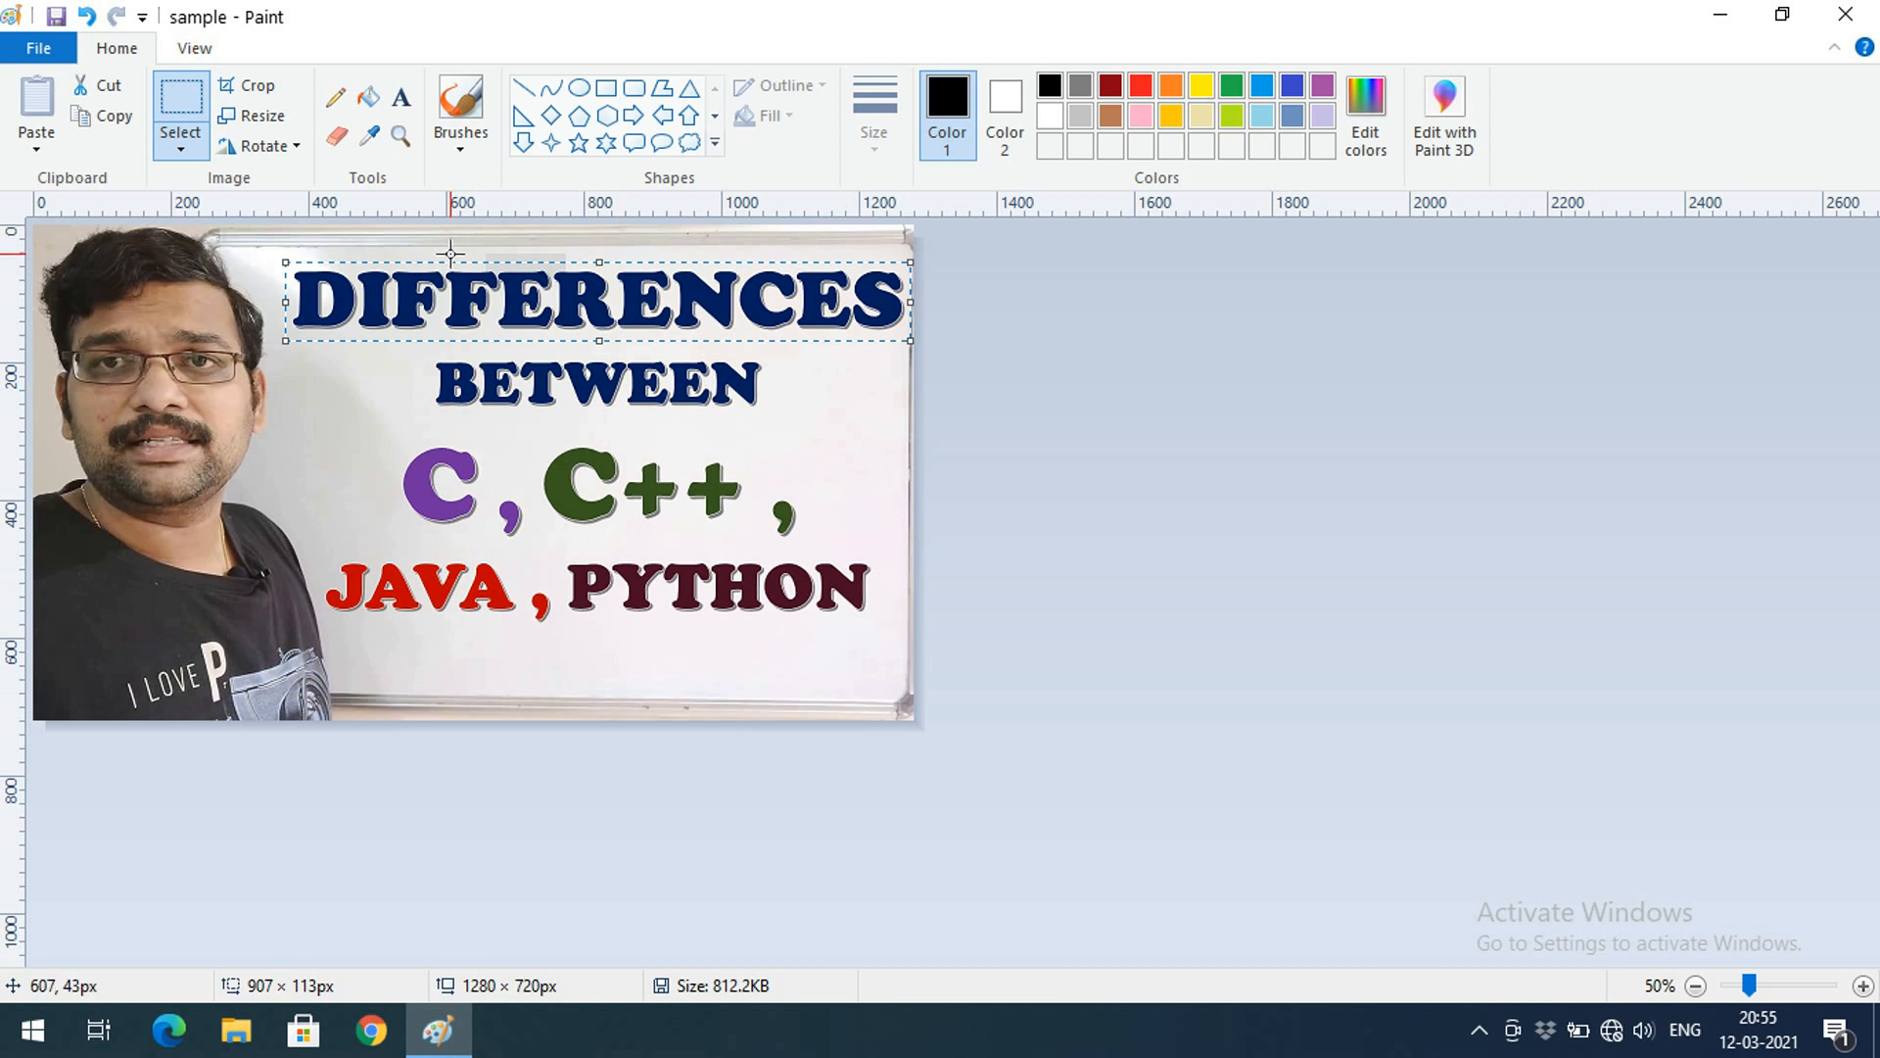
key(Delete)
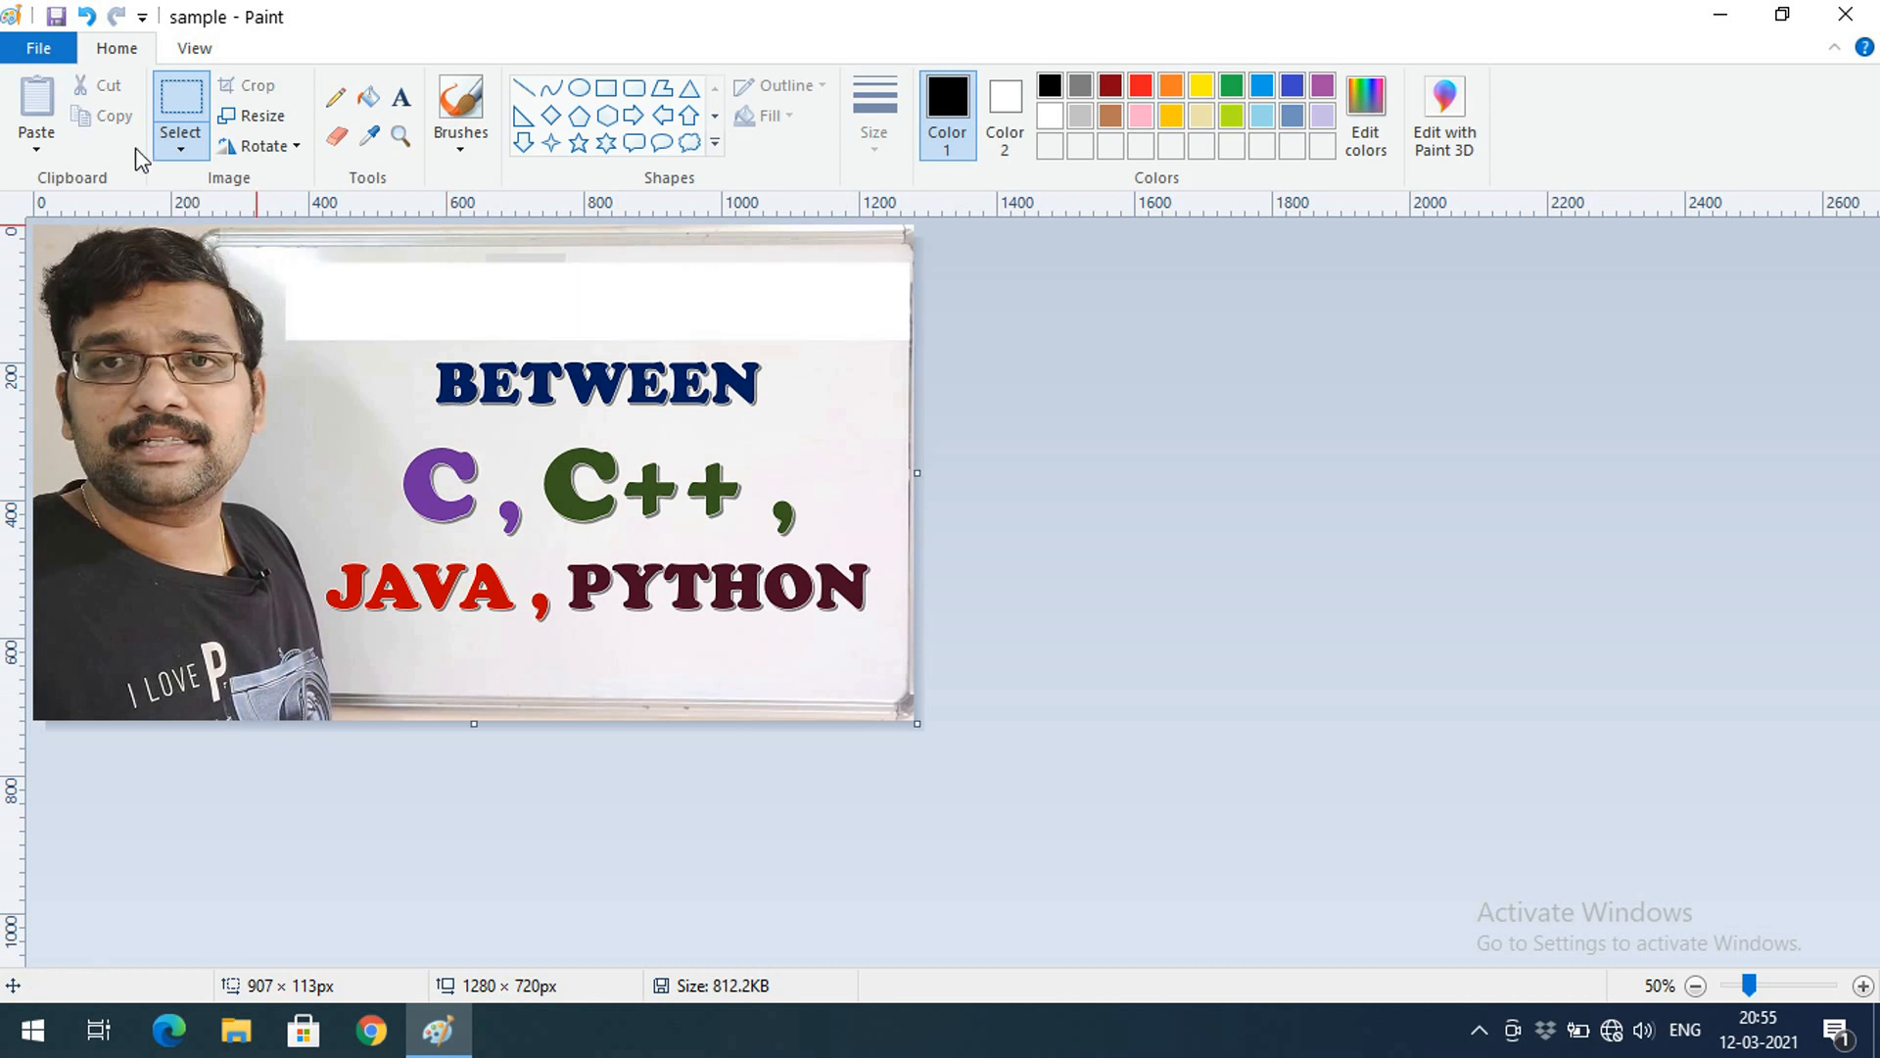
click(86, 17)
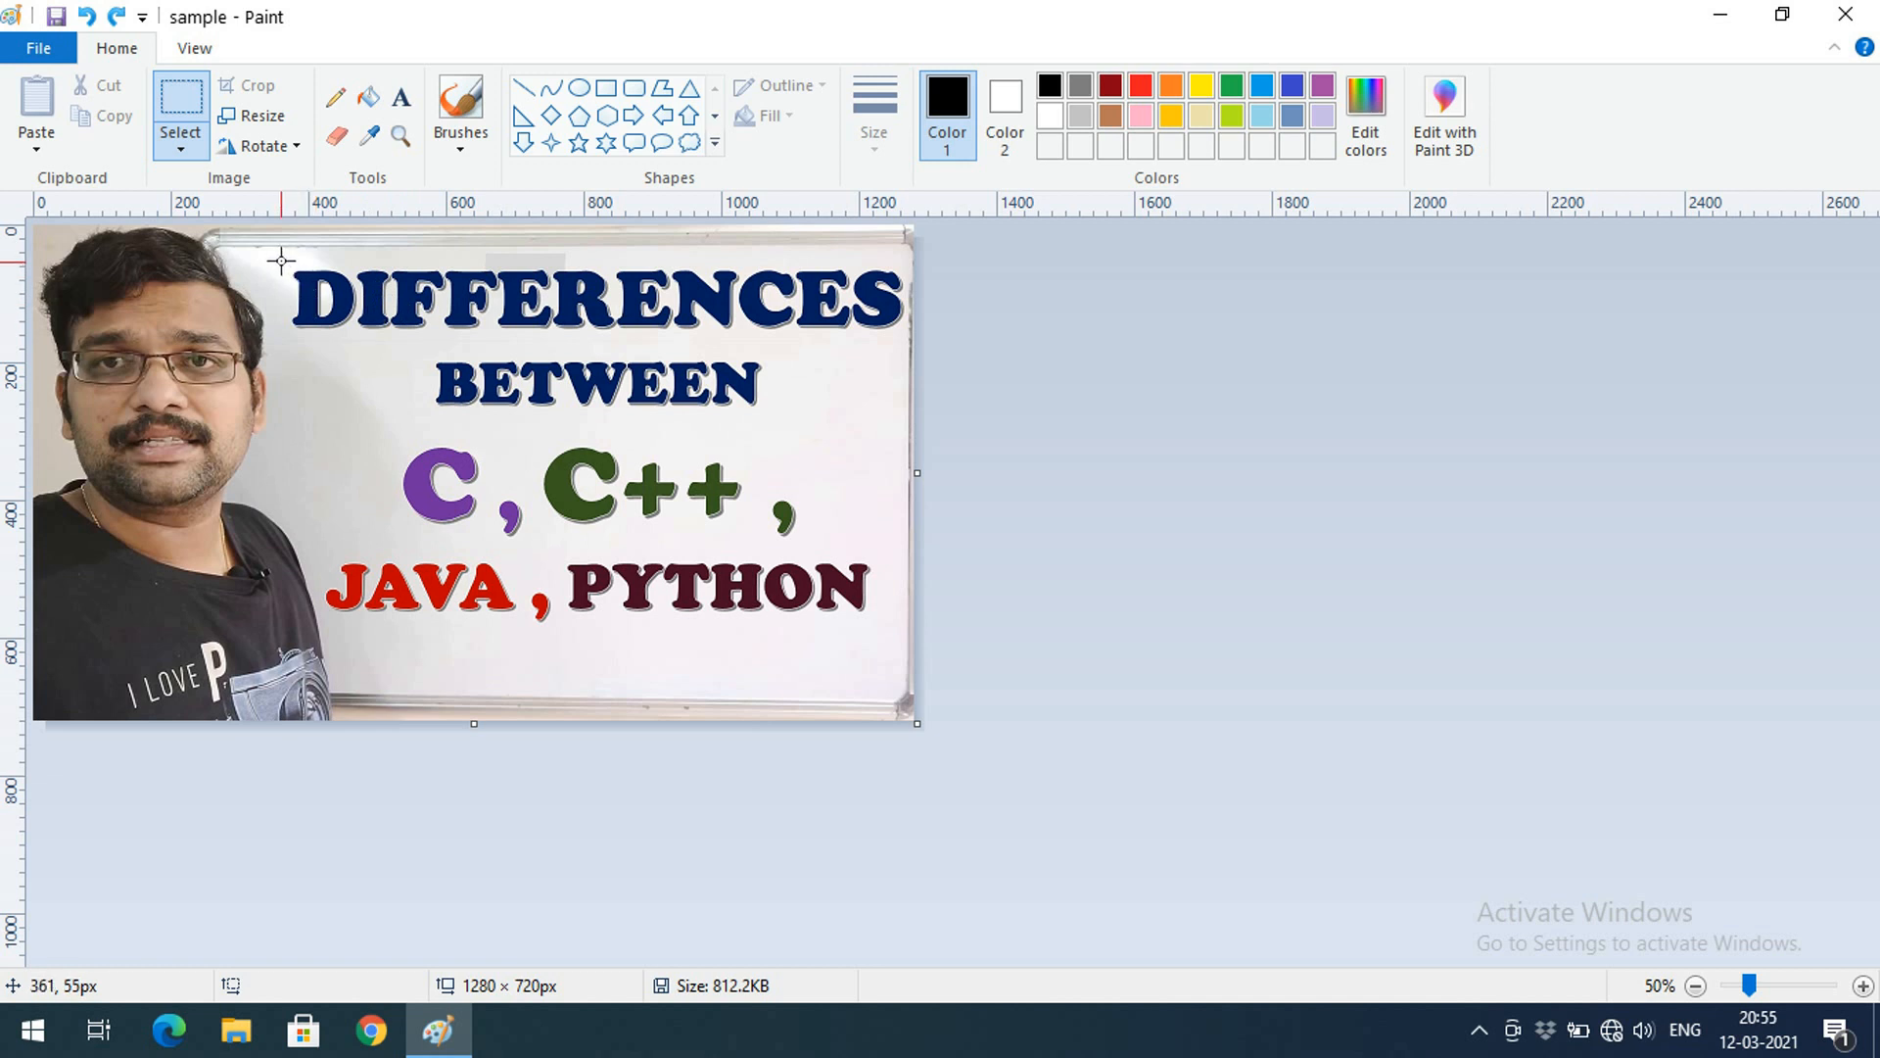
Crop the picture to the DIFFERENCES selection twice, undoing each crop
drag(282, 262, 895, 332)
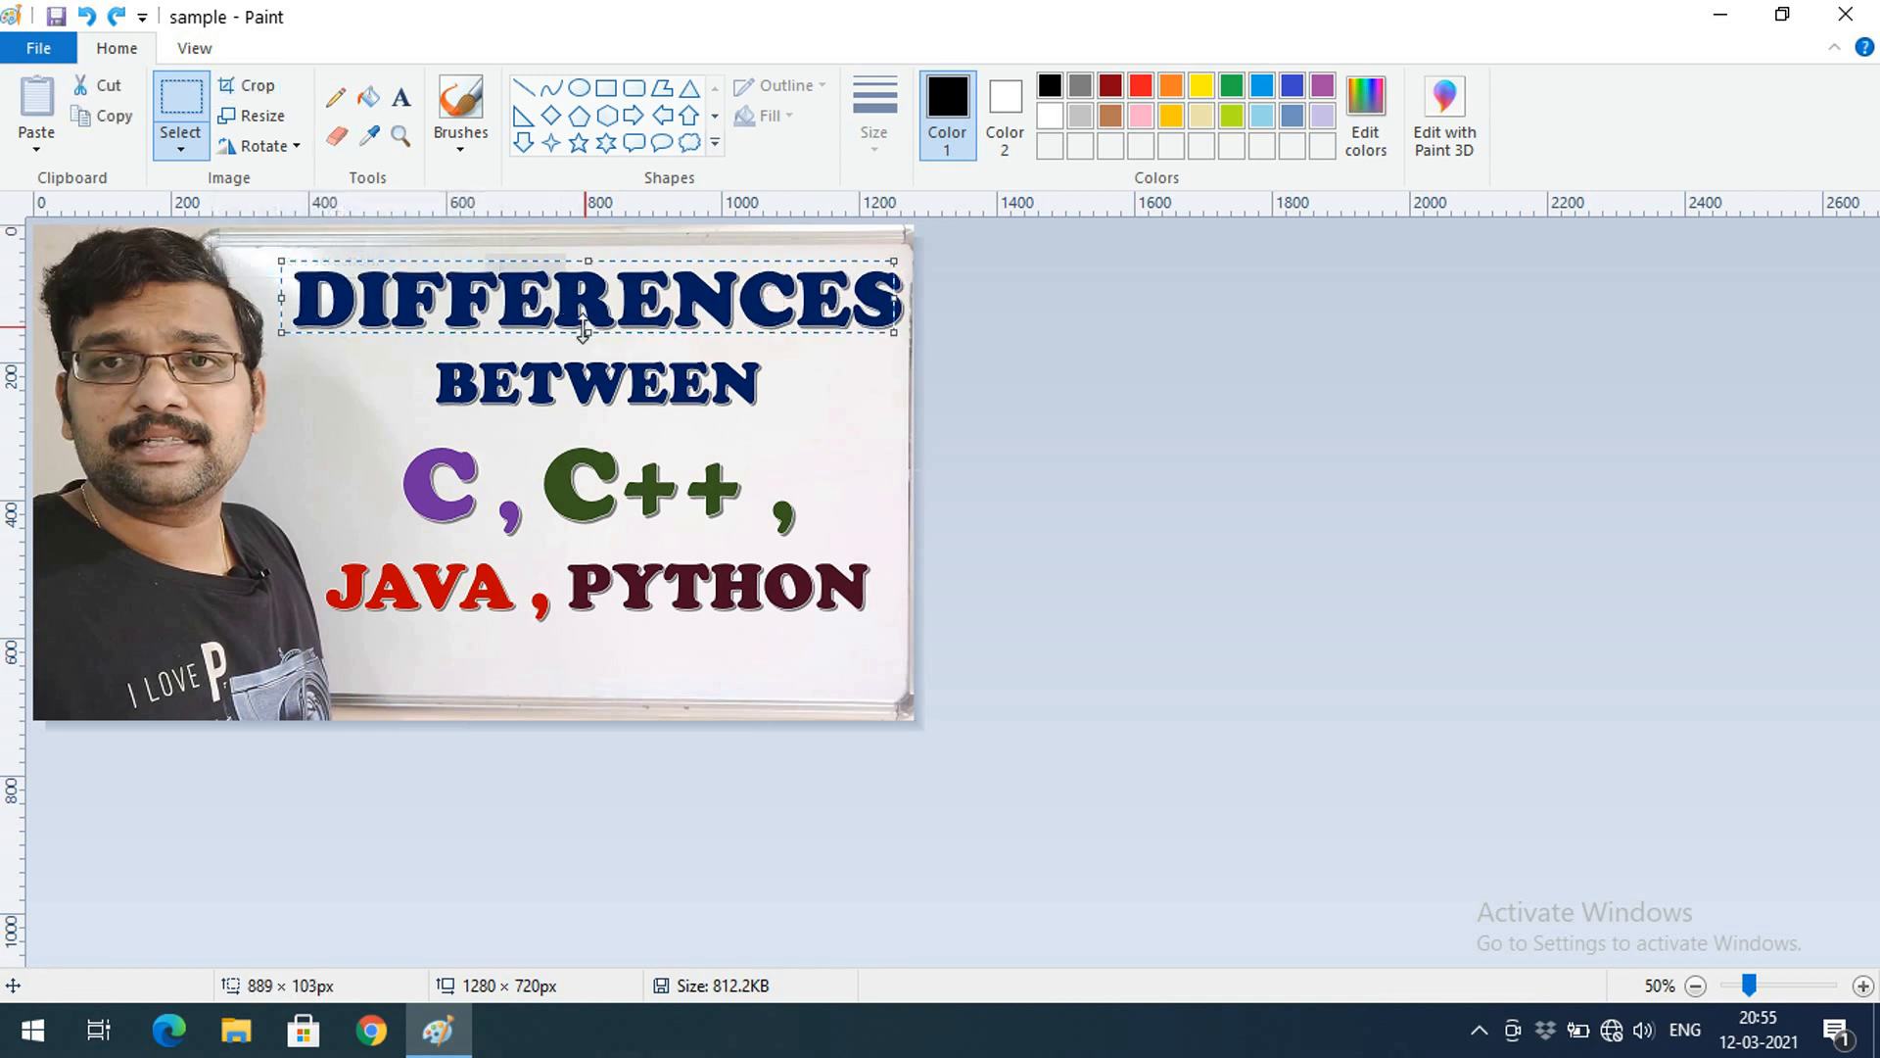
click(269, 90)
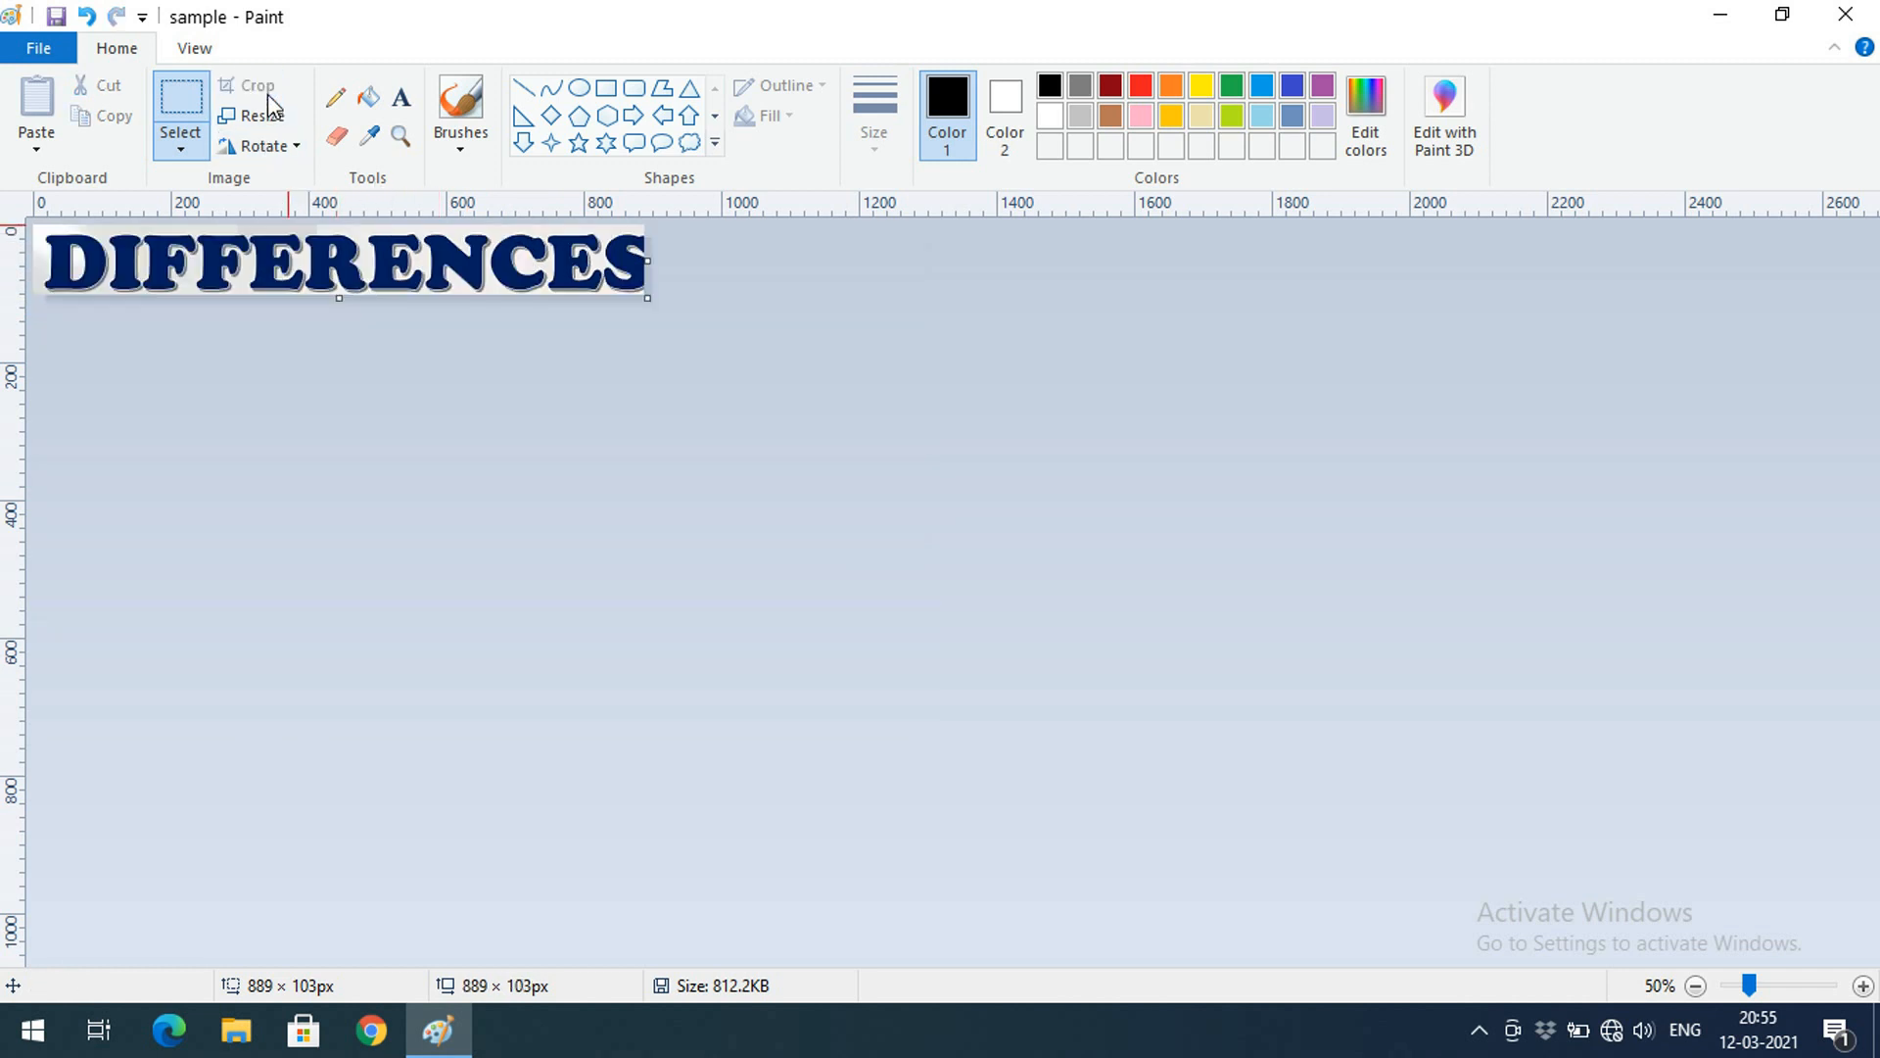
key(ctrl+z)
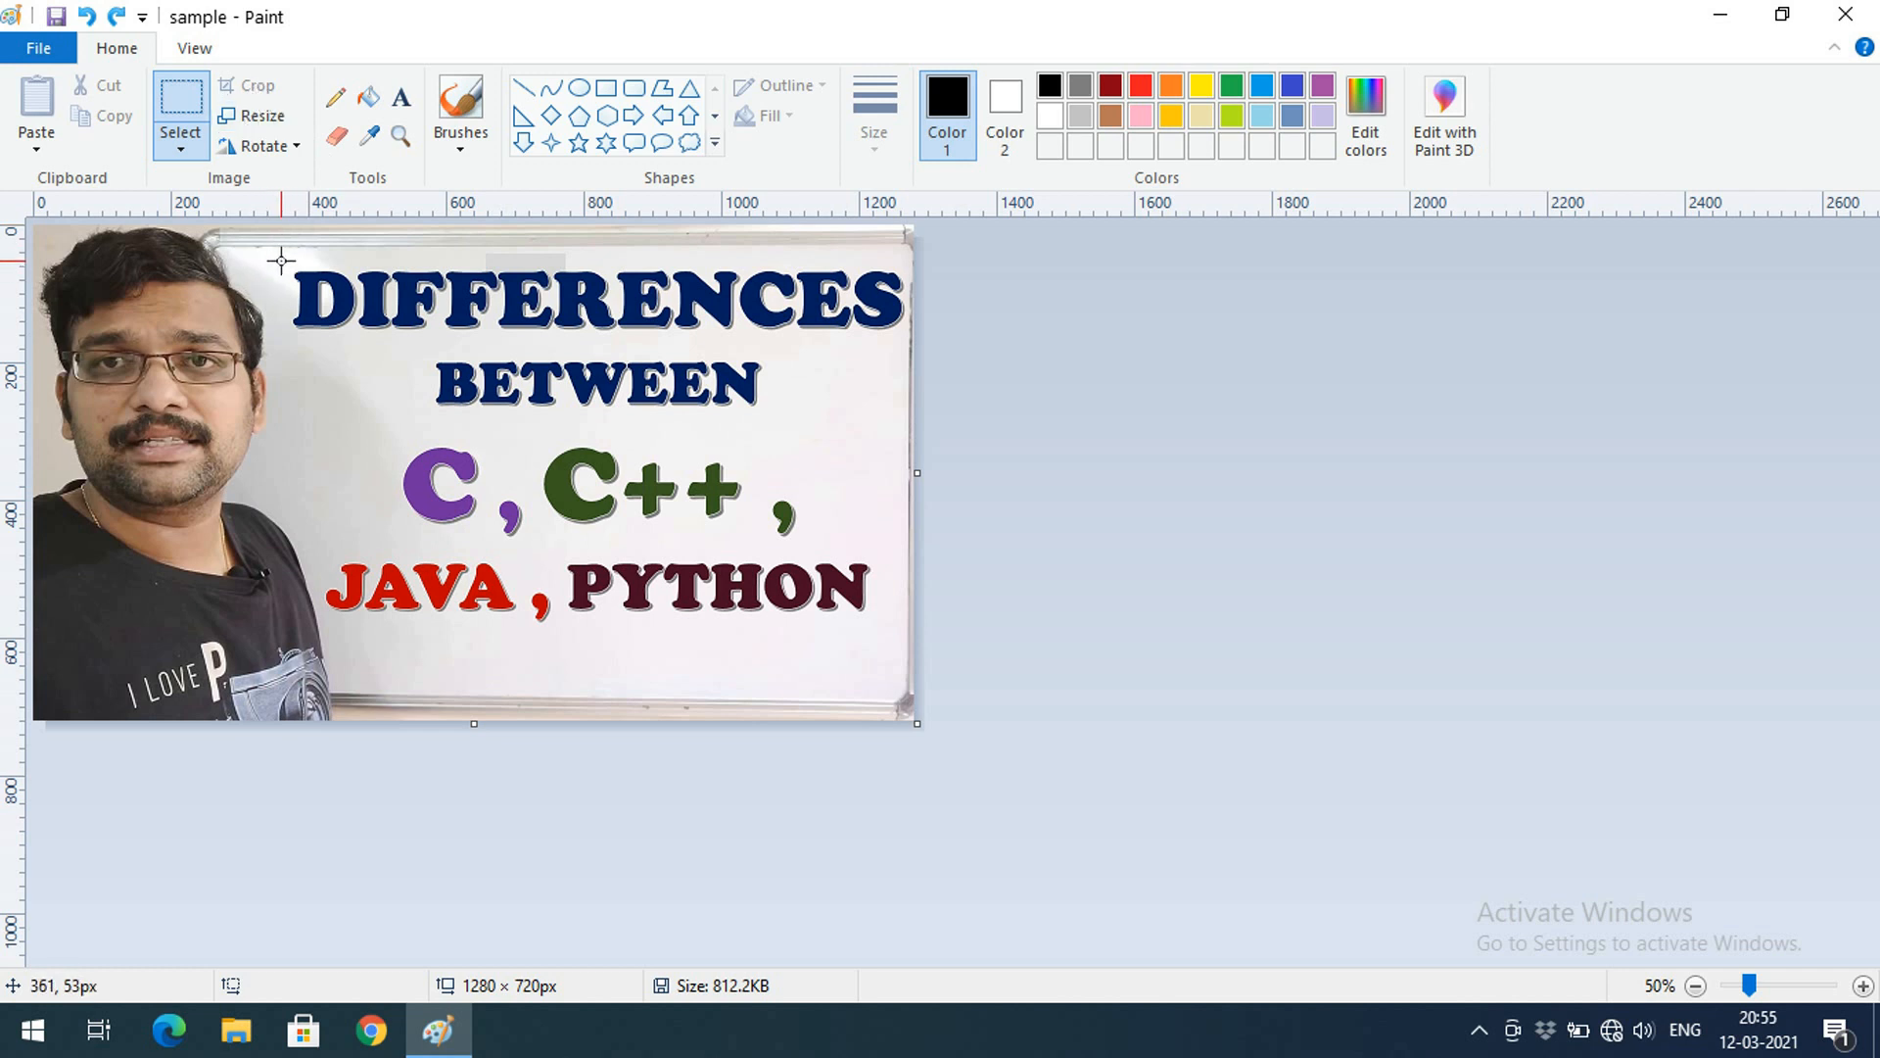
drag(279, 262, 908, 340)
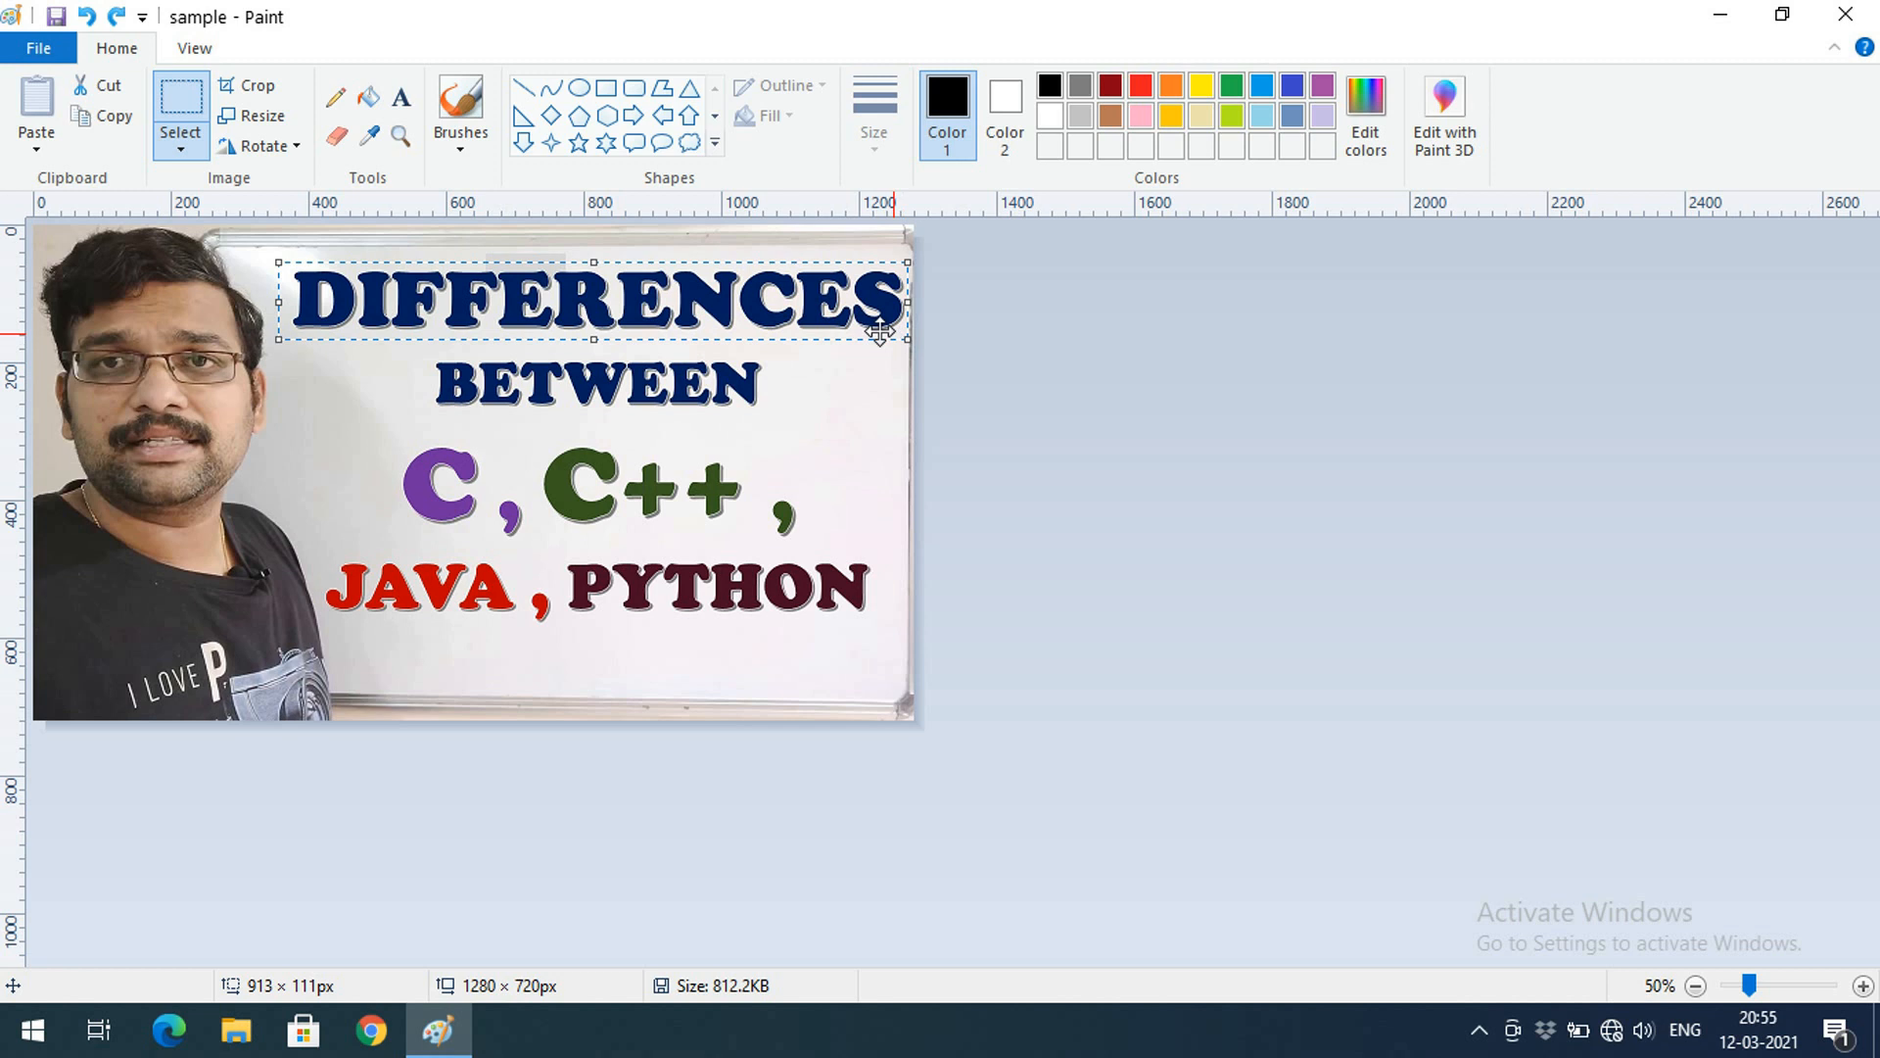
click(266, 90)
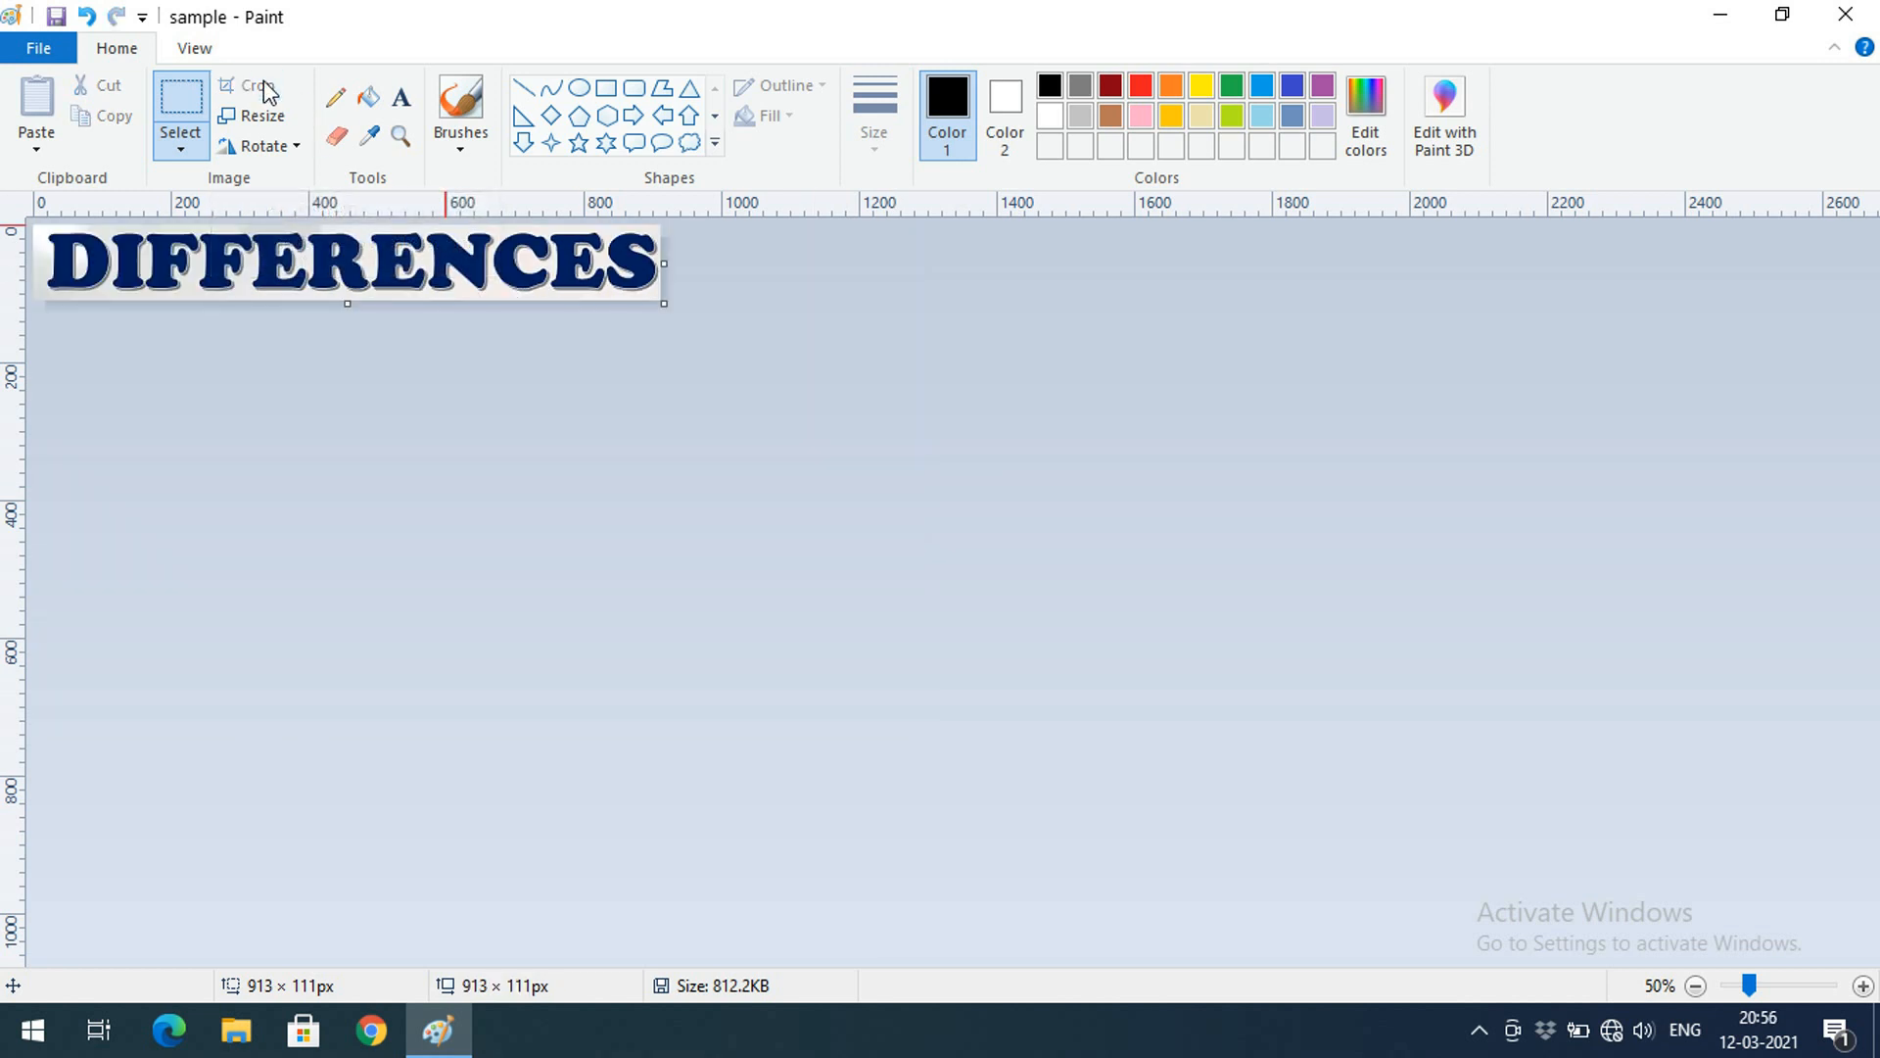
click(86, 17)
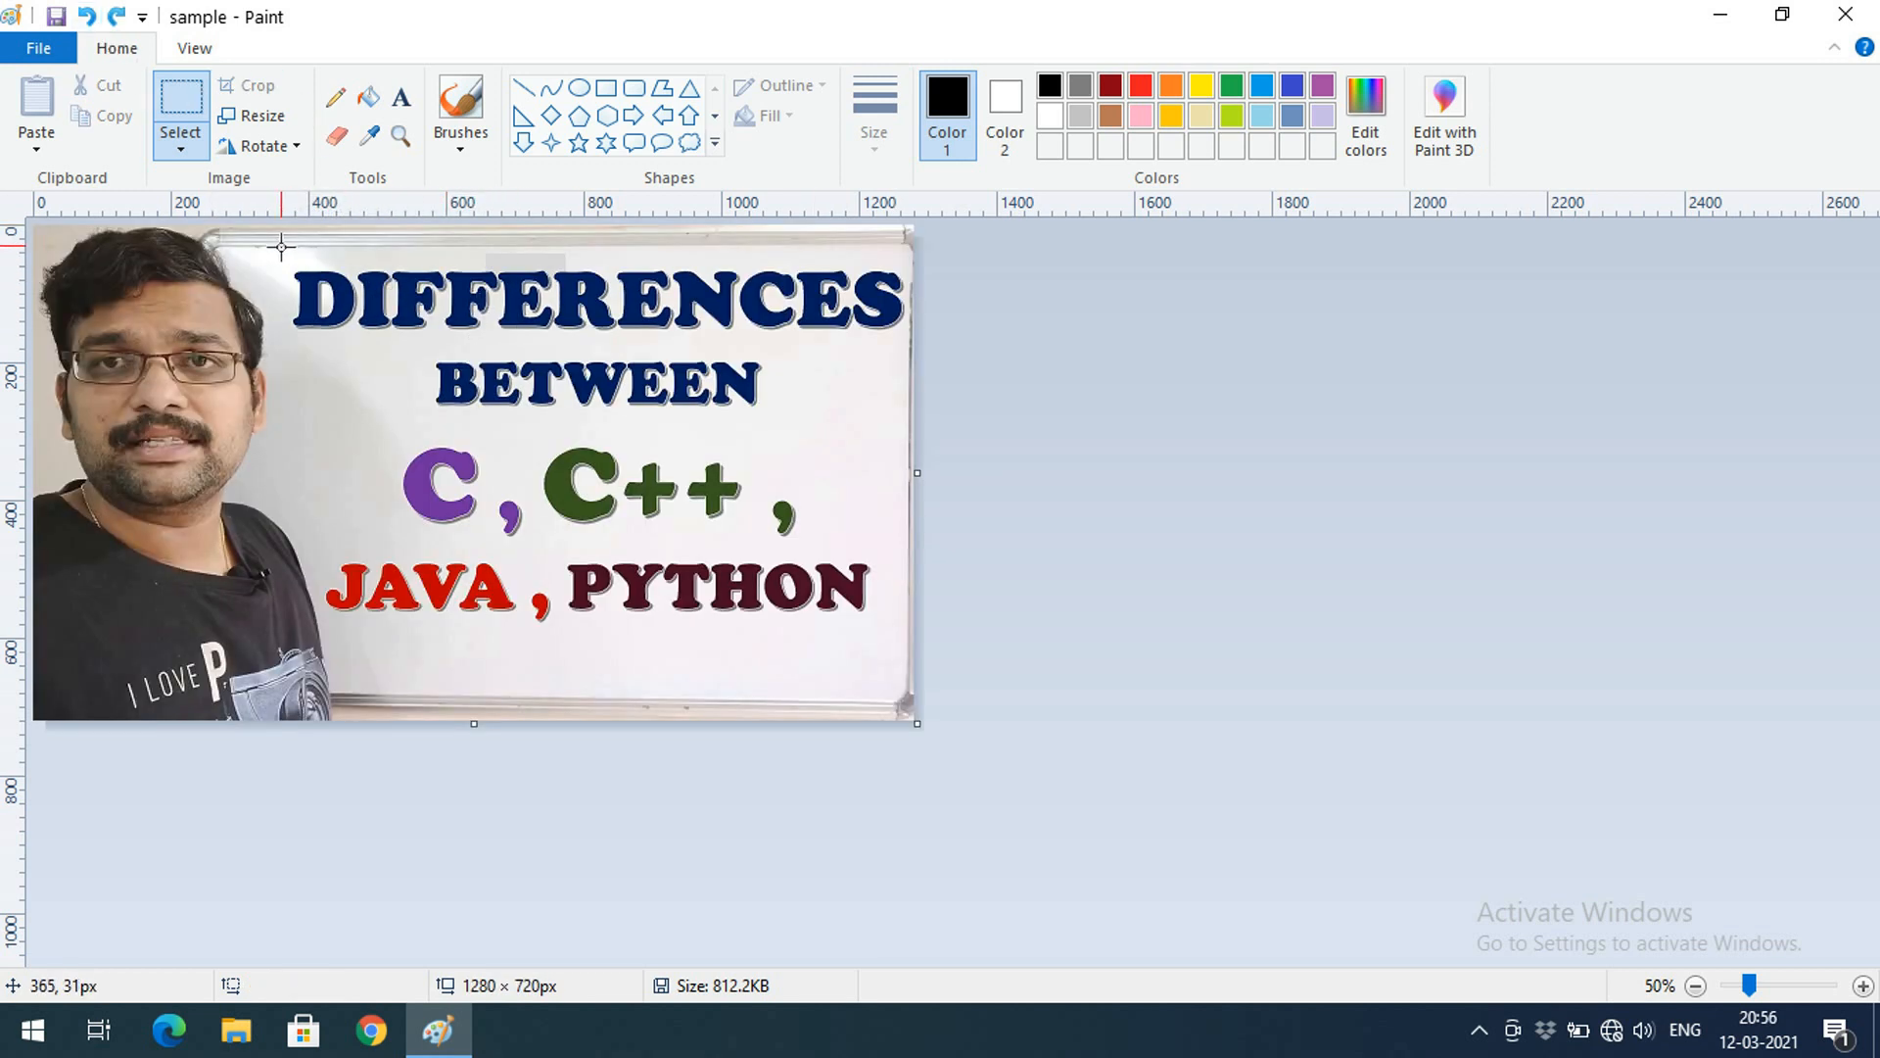
Erase the selected DIFFERENCES heading again and restore it with Ctrl+Z
drag(279, 262, 908, 341)
key(Delete)
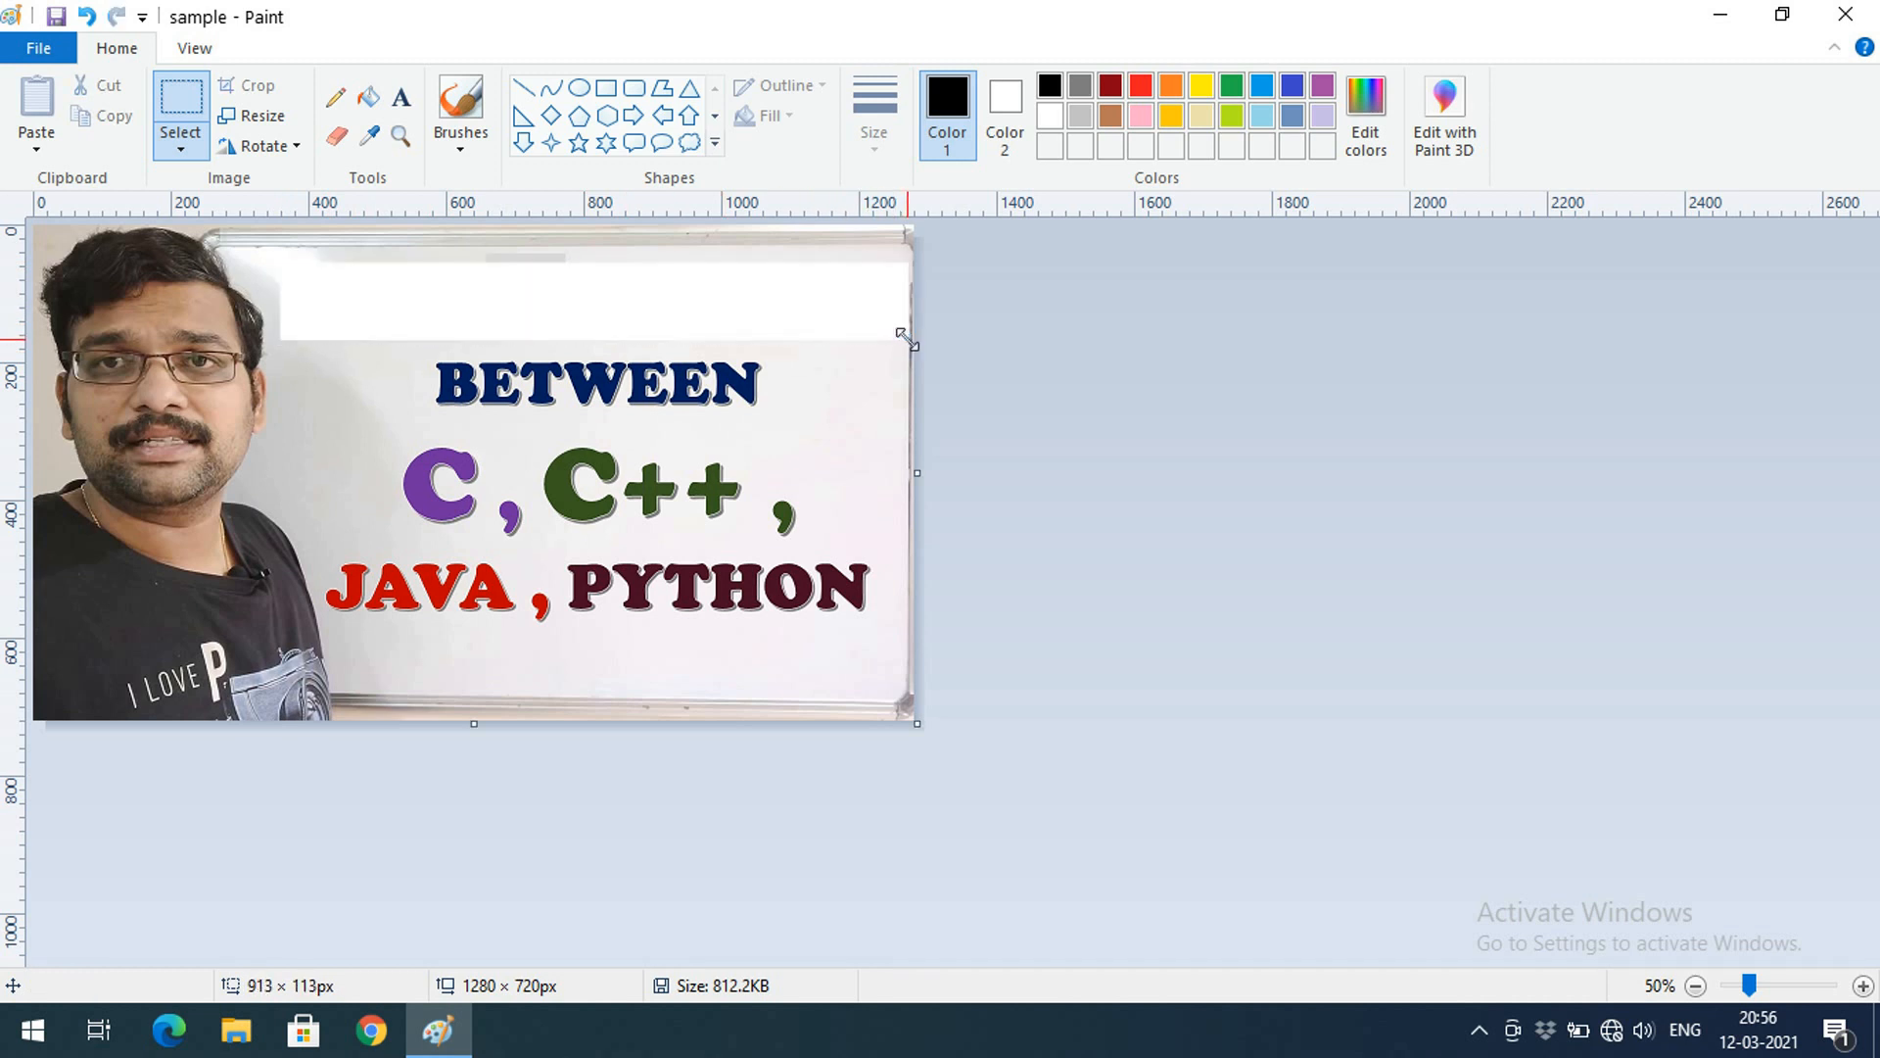
key(ctrl+z)
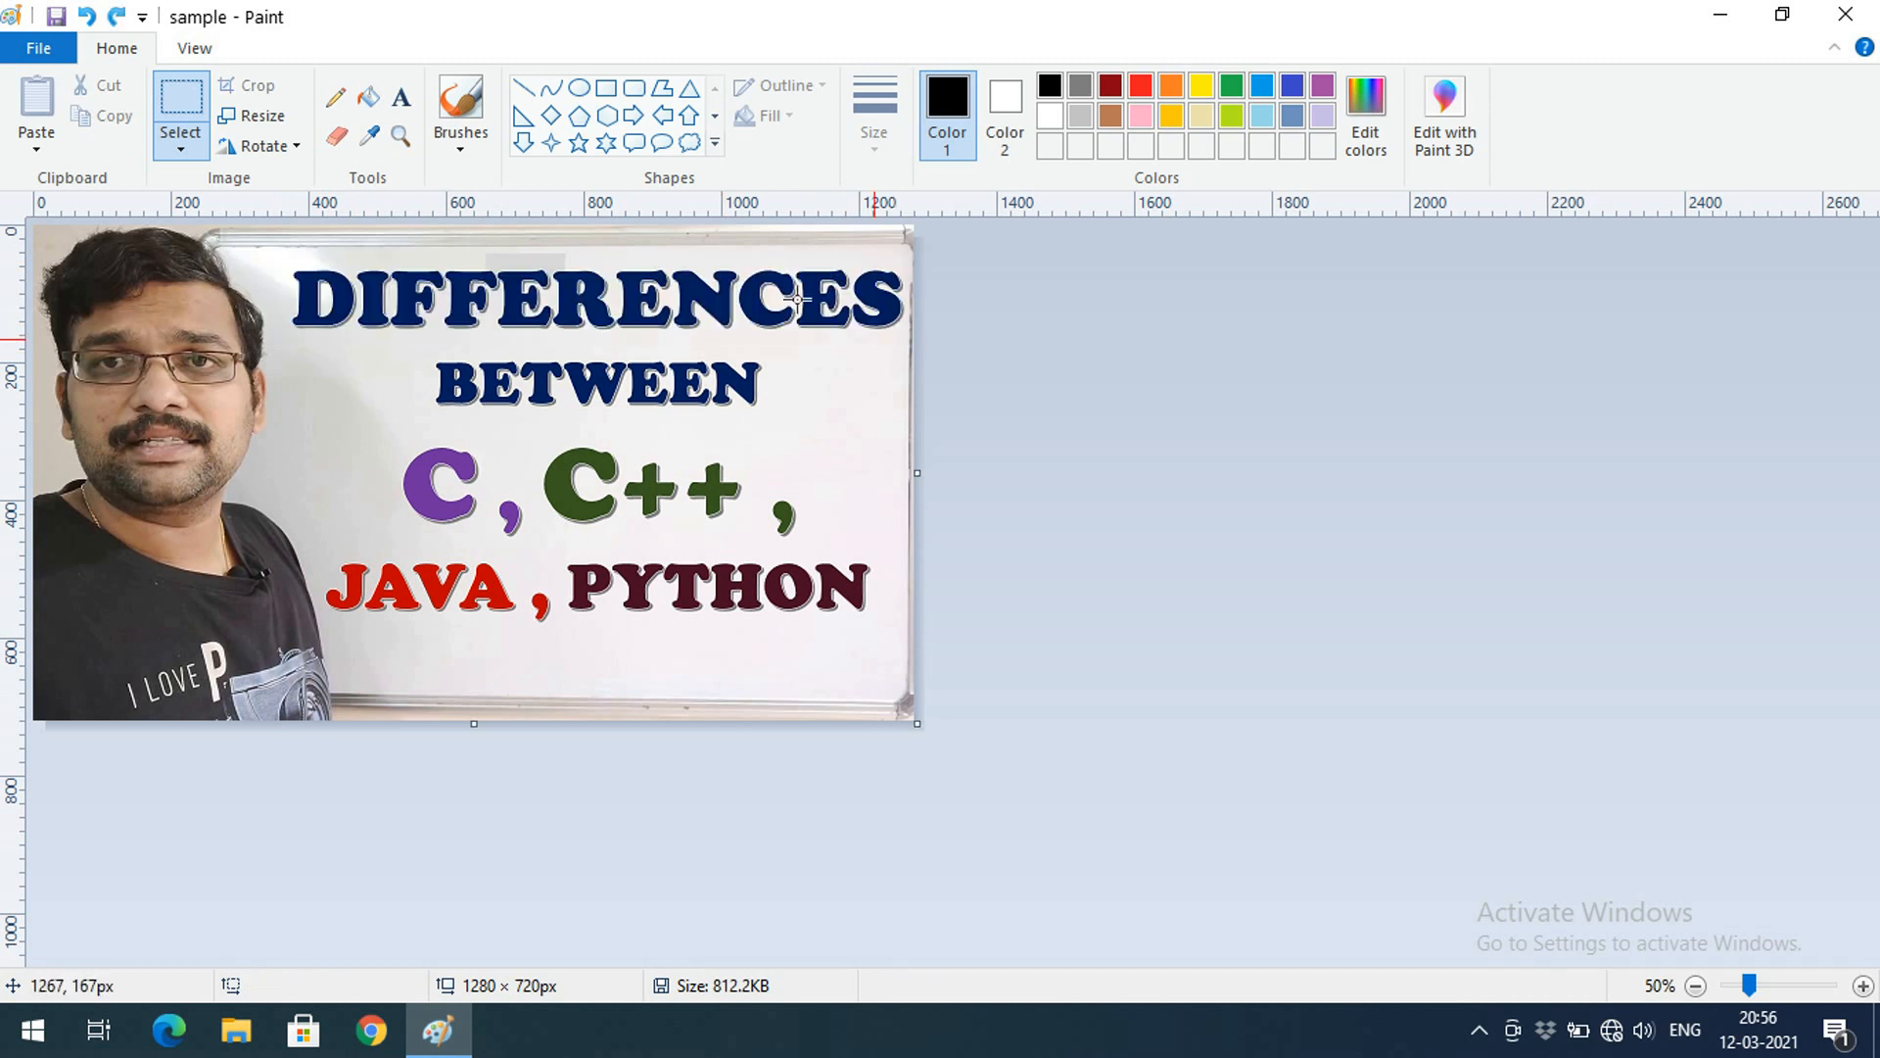
Free-form select the word BETWEEN, erase it with Delete, and undo the erase
click(201, 147)
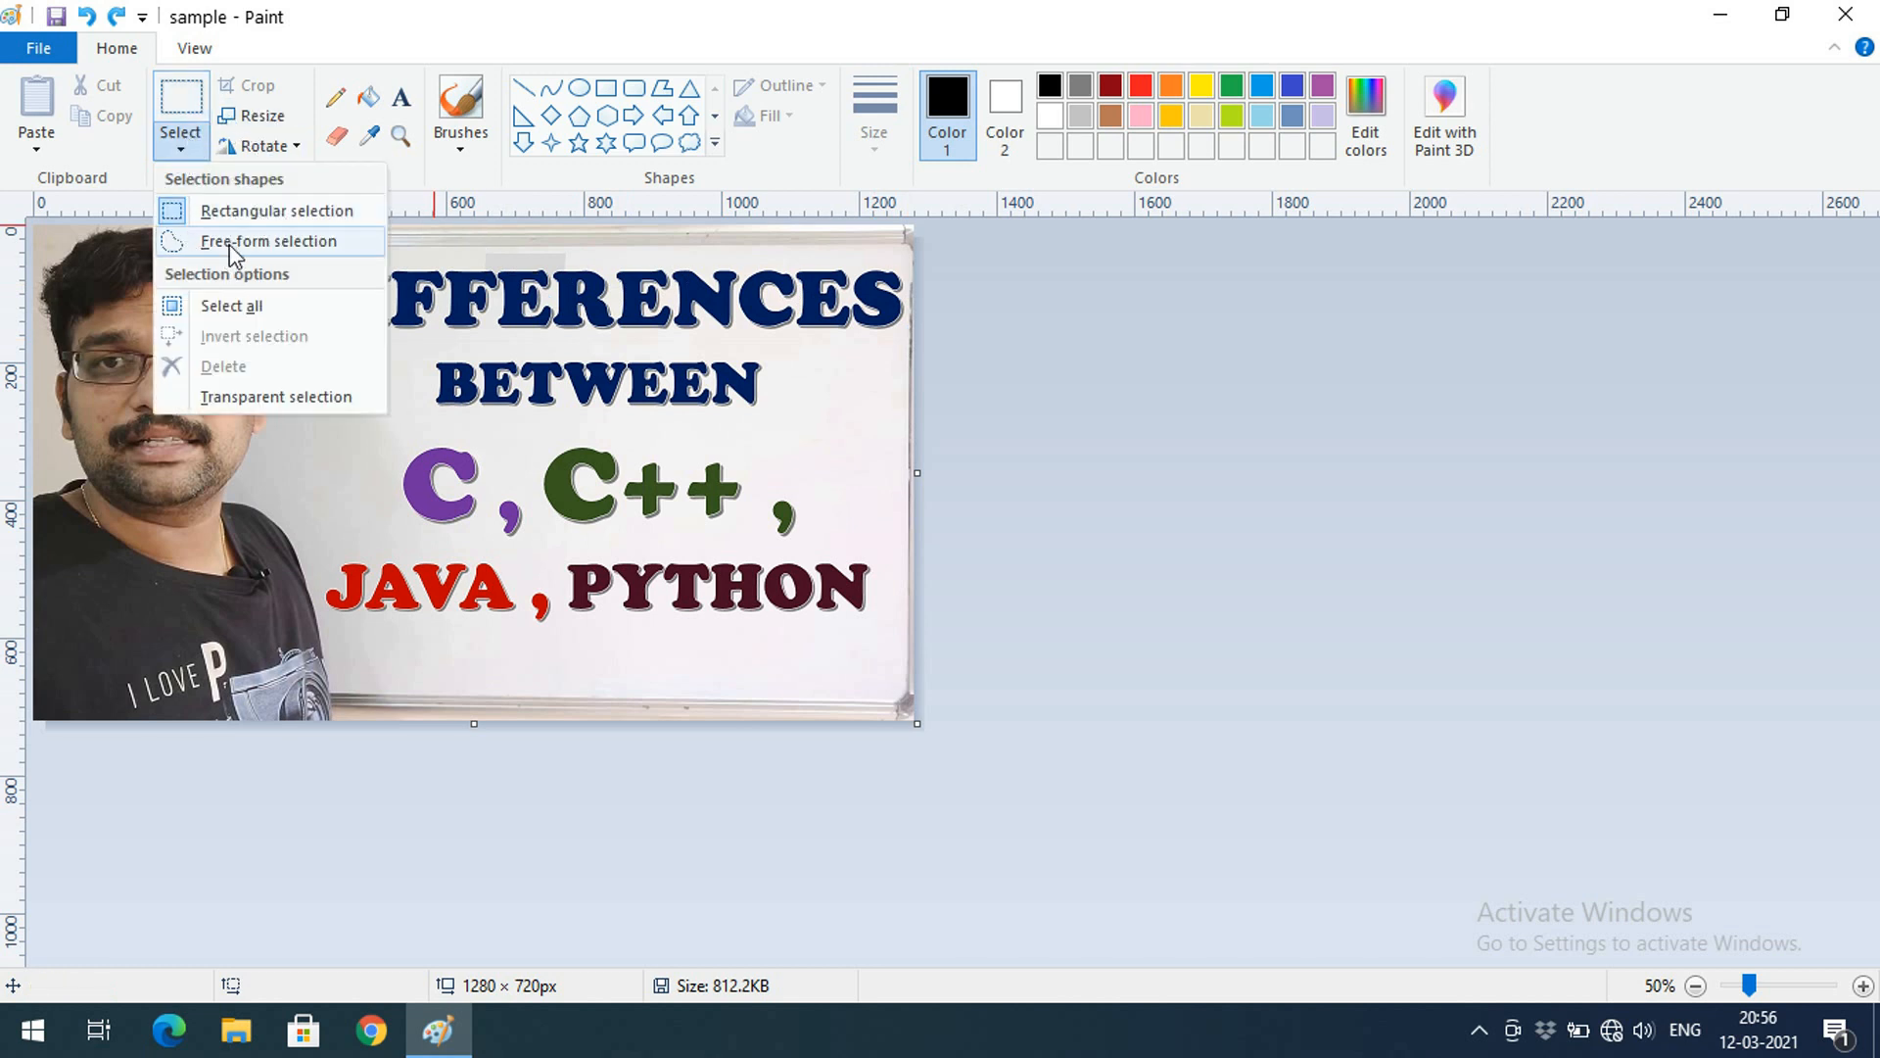
click(235, 245)
click(192, 156)
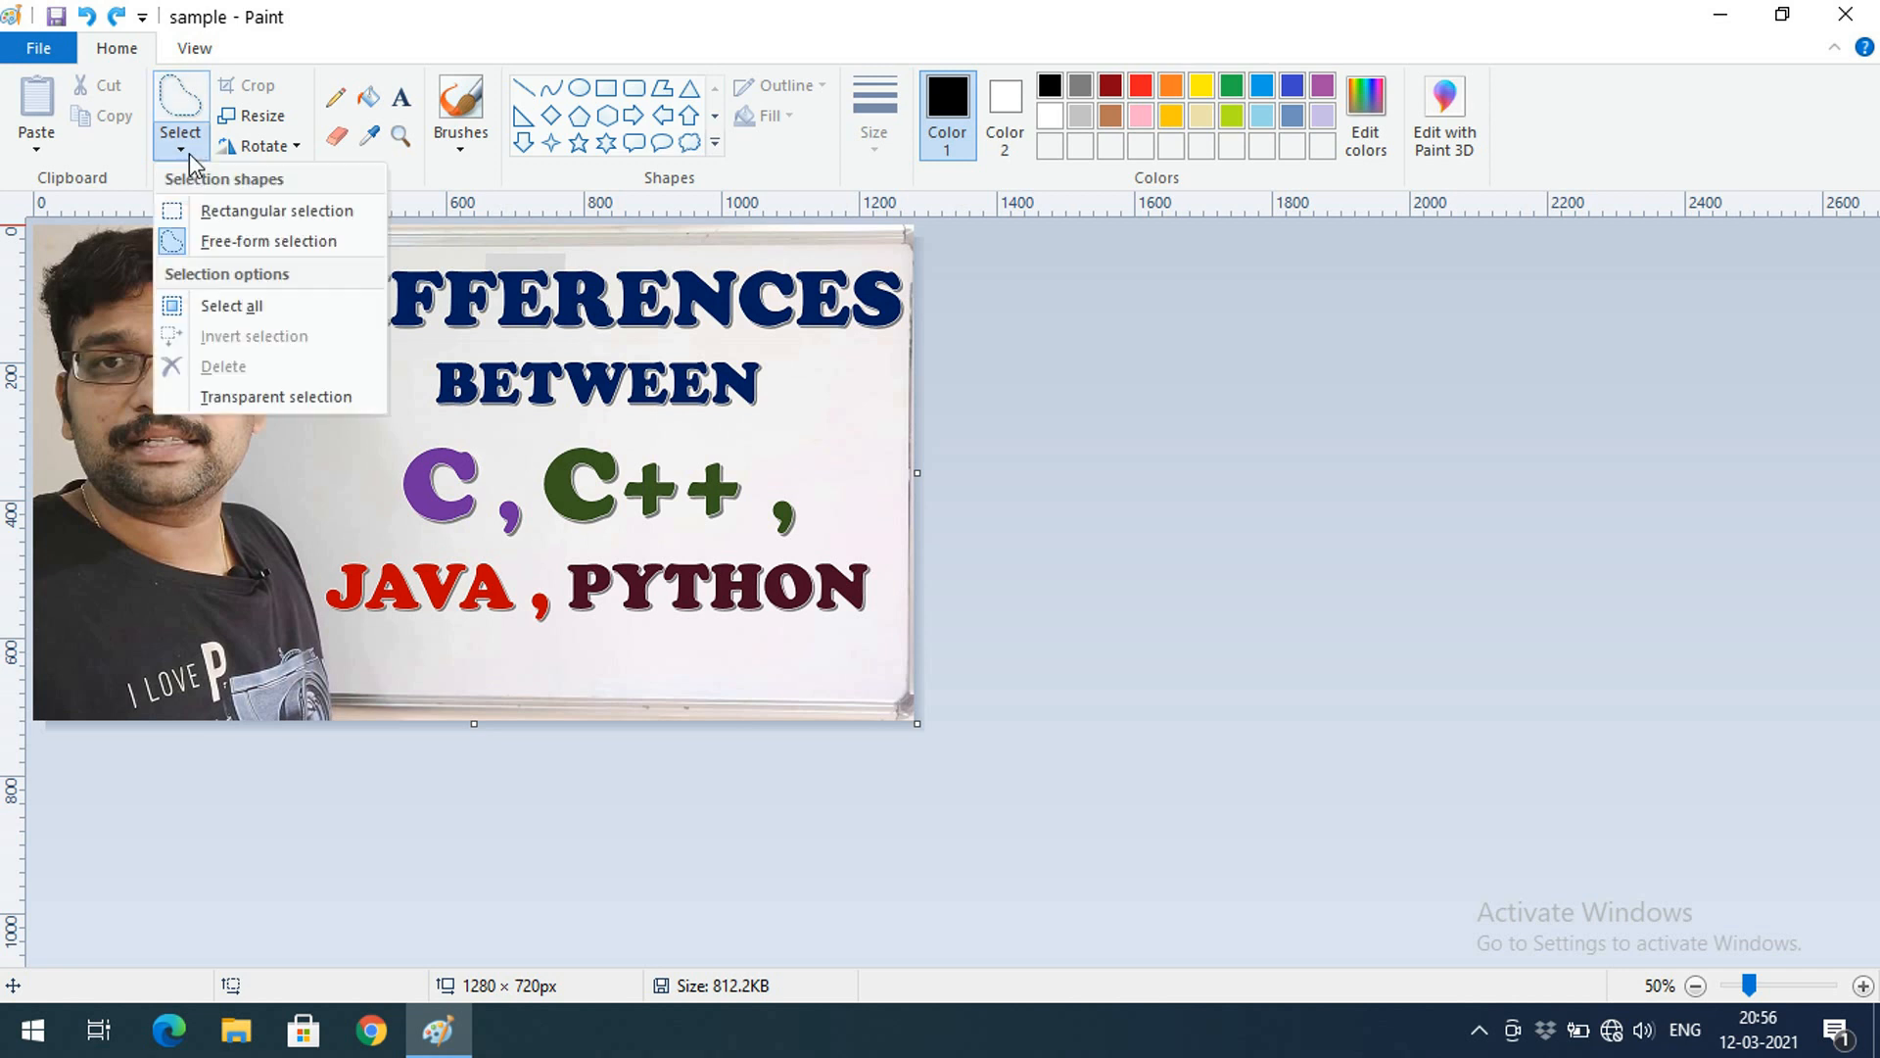
click(204, 245)
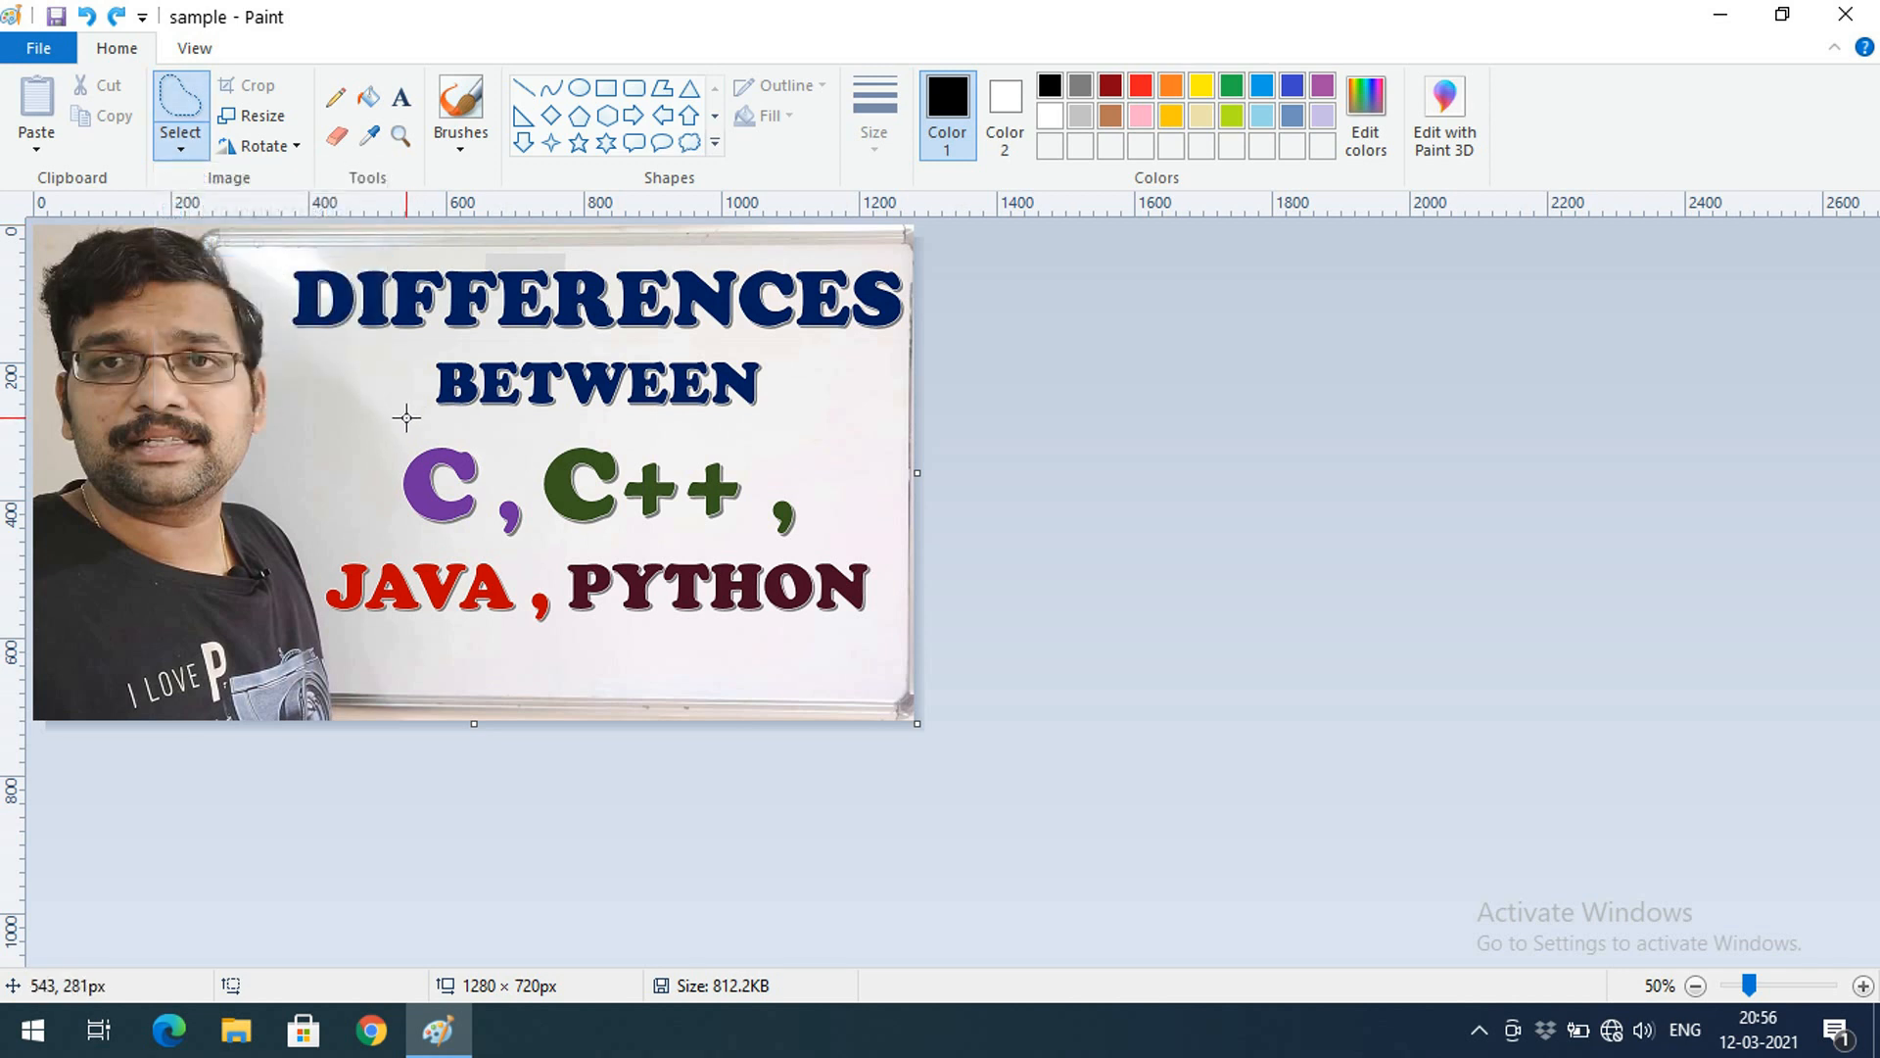
mouse_move(418, 419)
mouse_down()
mouse_move(398, 389)
mouse_move(445, 342)
mouse_move(642, 336)
mouse_move(764, 345)
mouse_move(789, 421)
mouse_move(454, 437)
mouse_move(407, 415)
mouse_up()
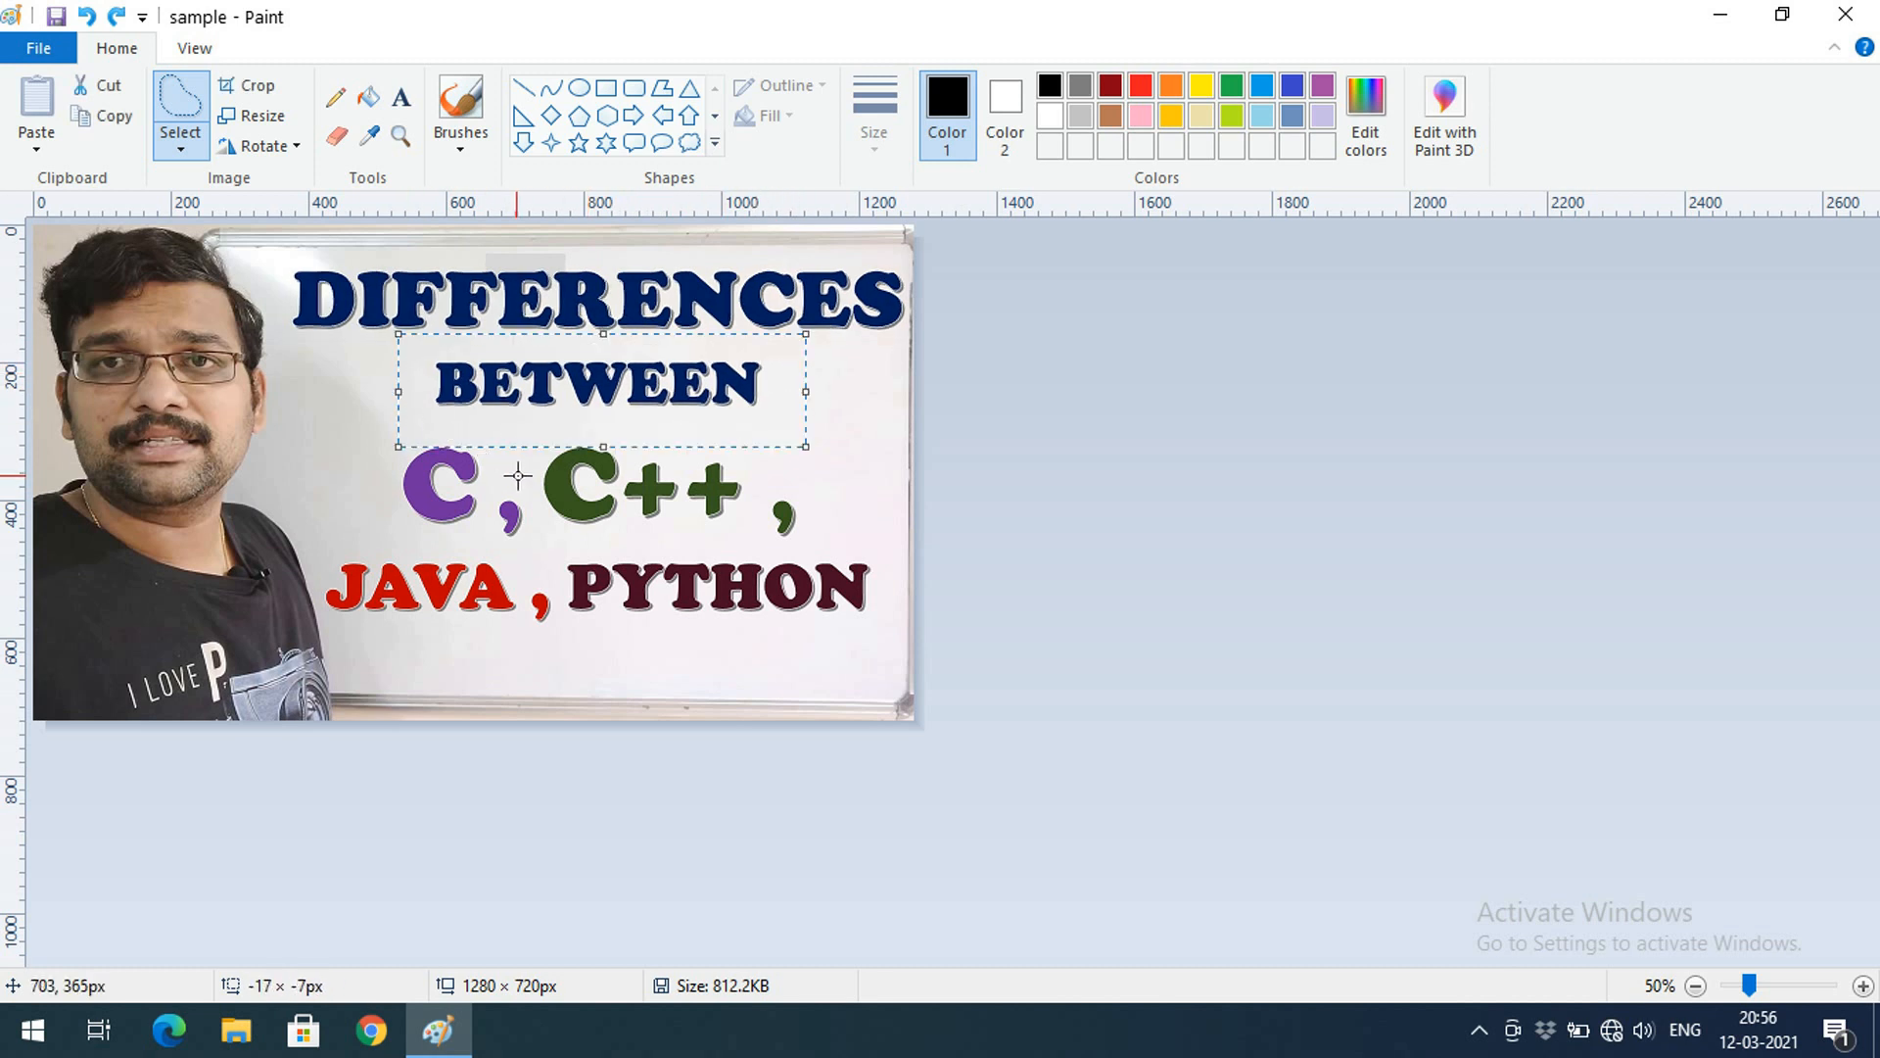
key(Delete)
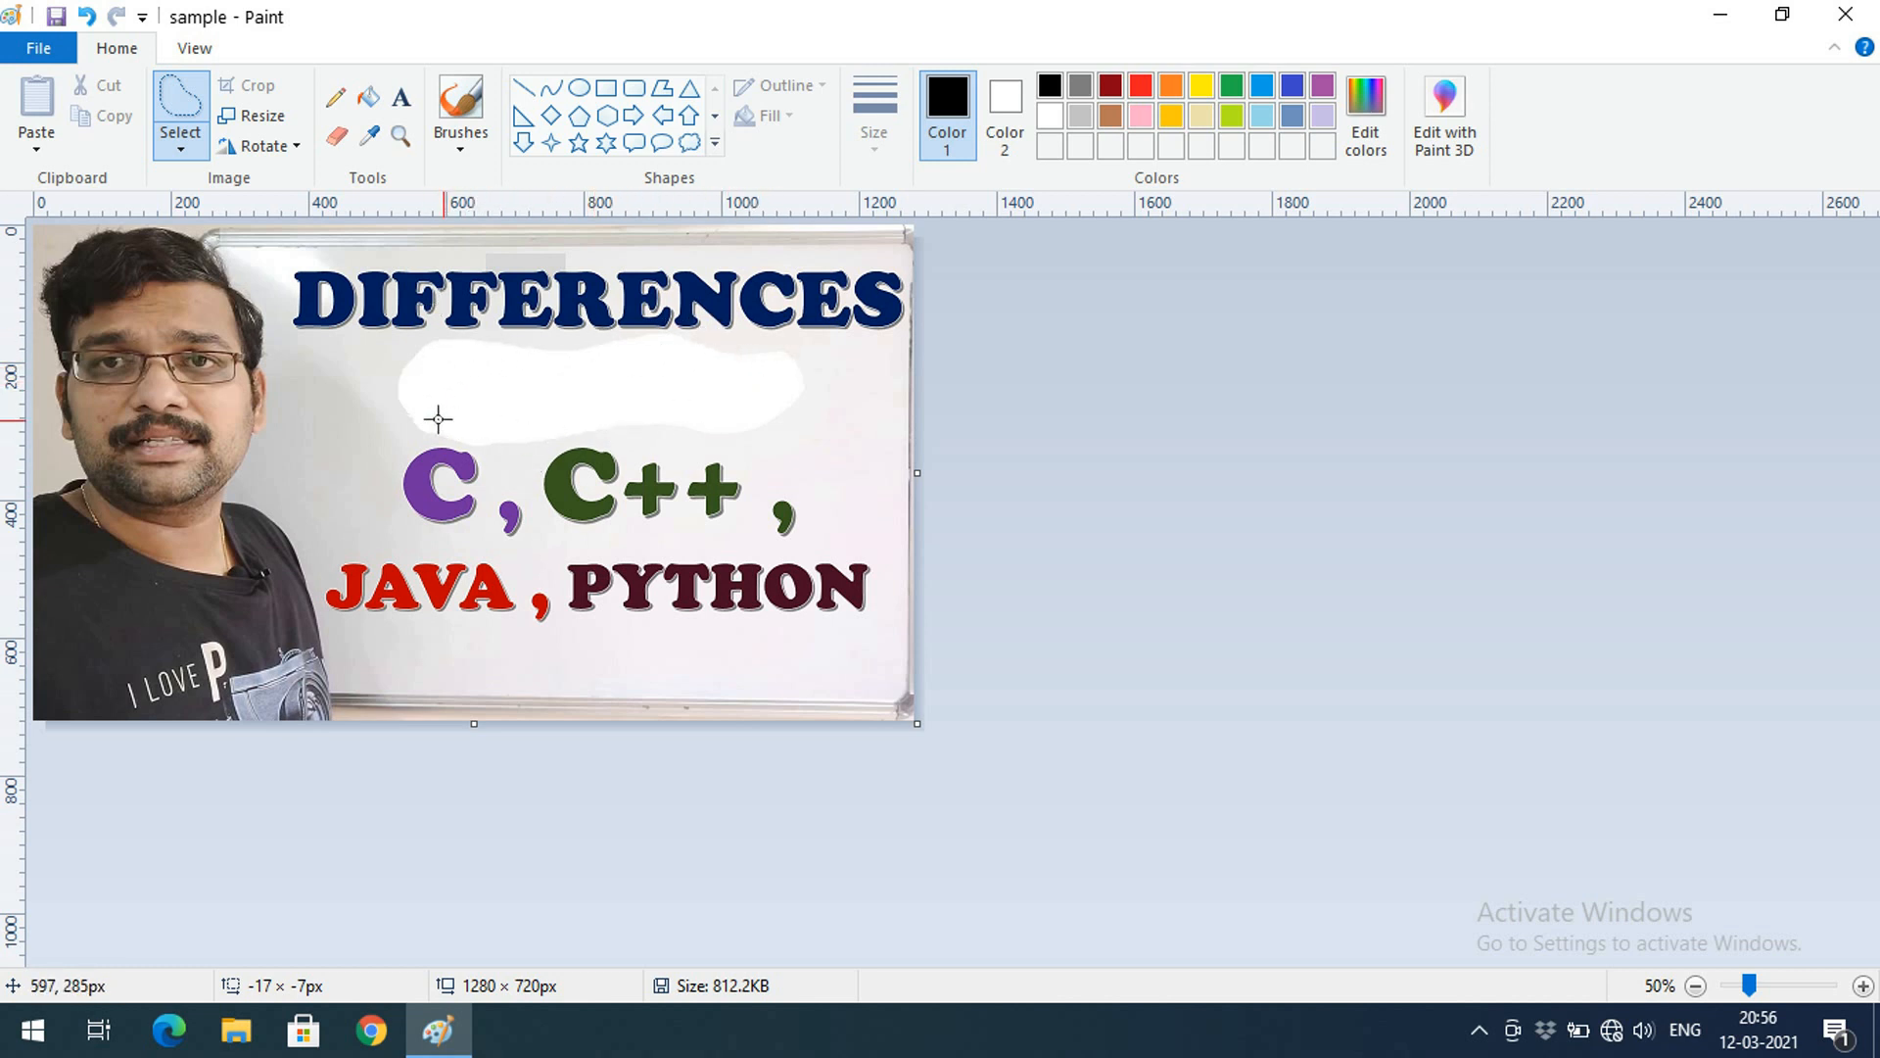
key(ctrl+z)
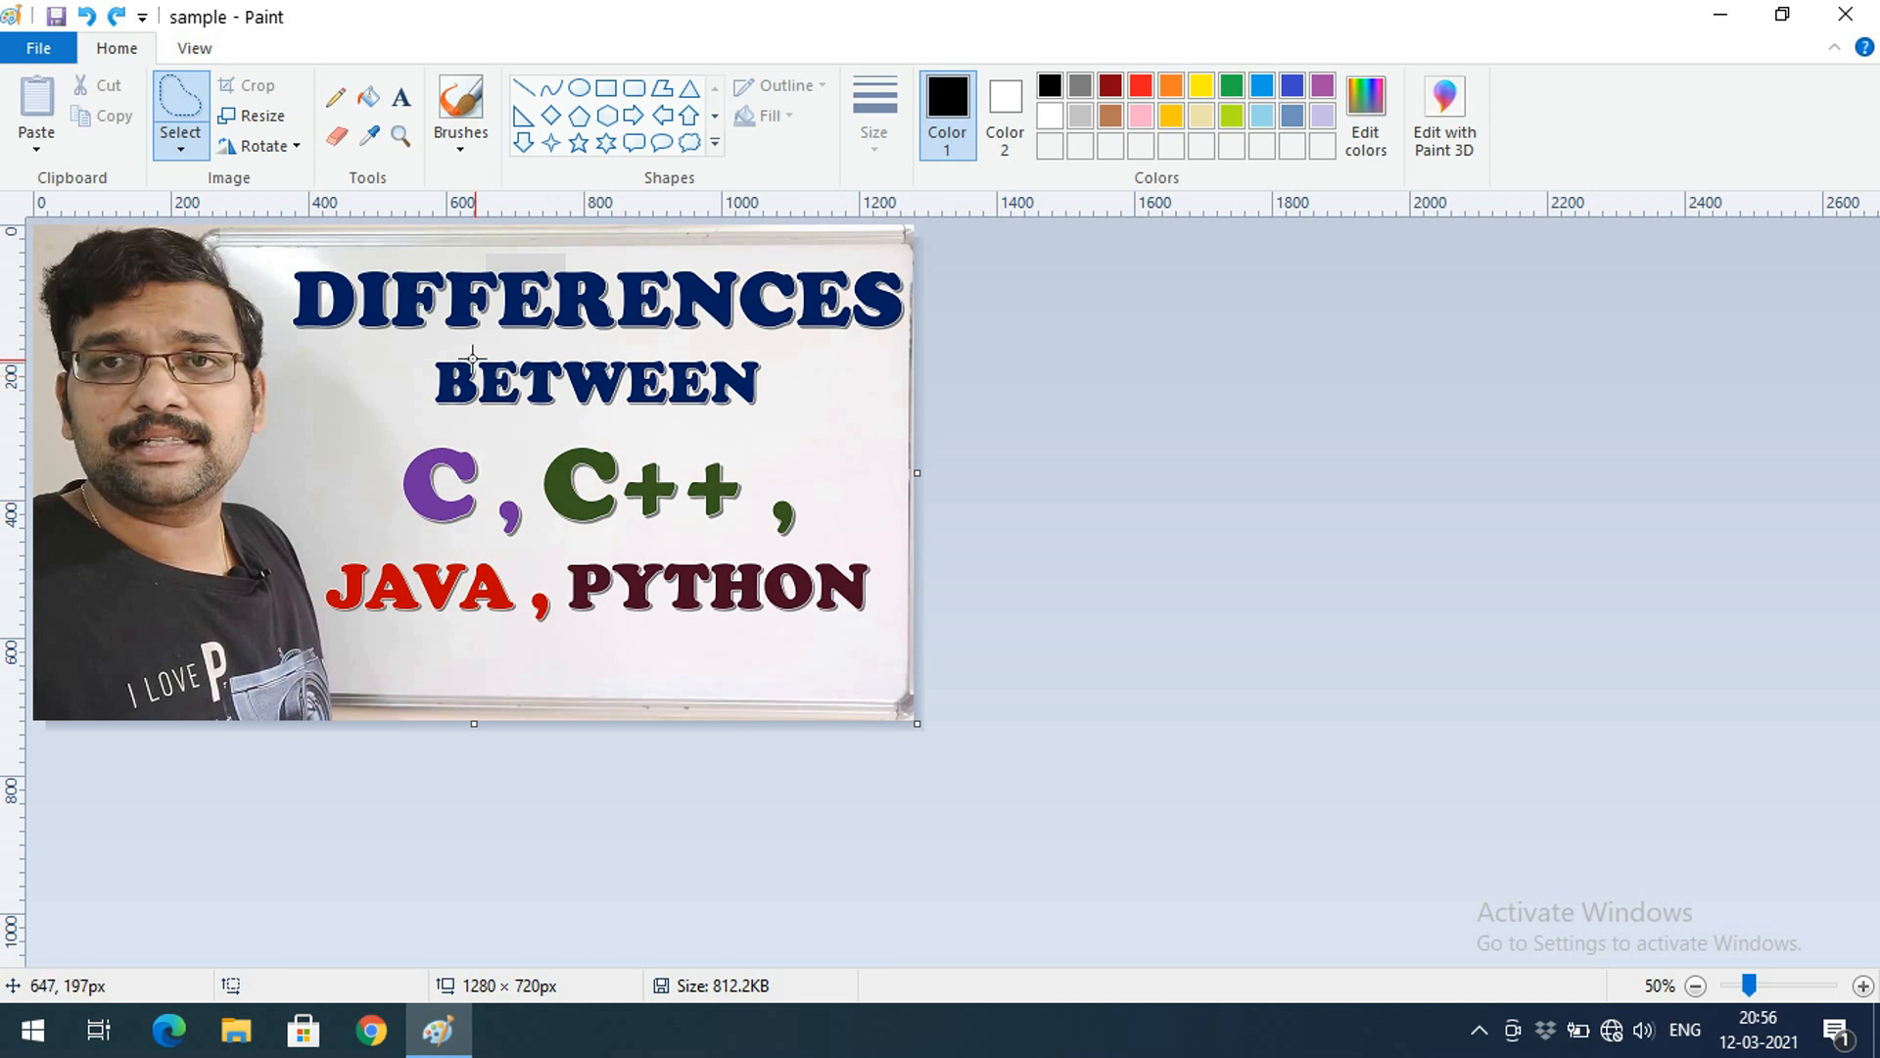
Crop the picture to a free-form BETWEEN selection, then undo the crop
mouse_move(424, 402)
mouse_down()
mouse_move(408, 375)
mouse_move(725, 343)
mouse_move(805, 396)
mouse_move(636, 436)
mouse_move(402, 416)
mouse_move(405, 431)
mouse_up()
click(250, 86)
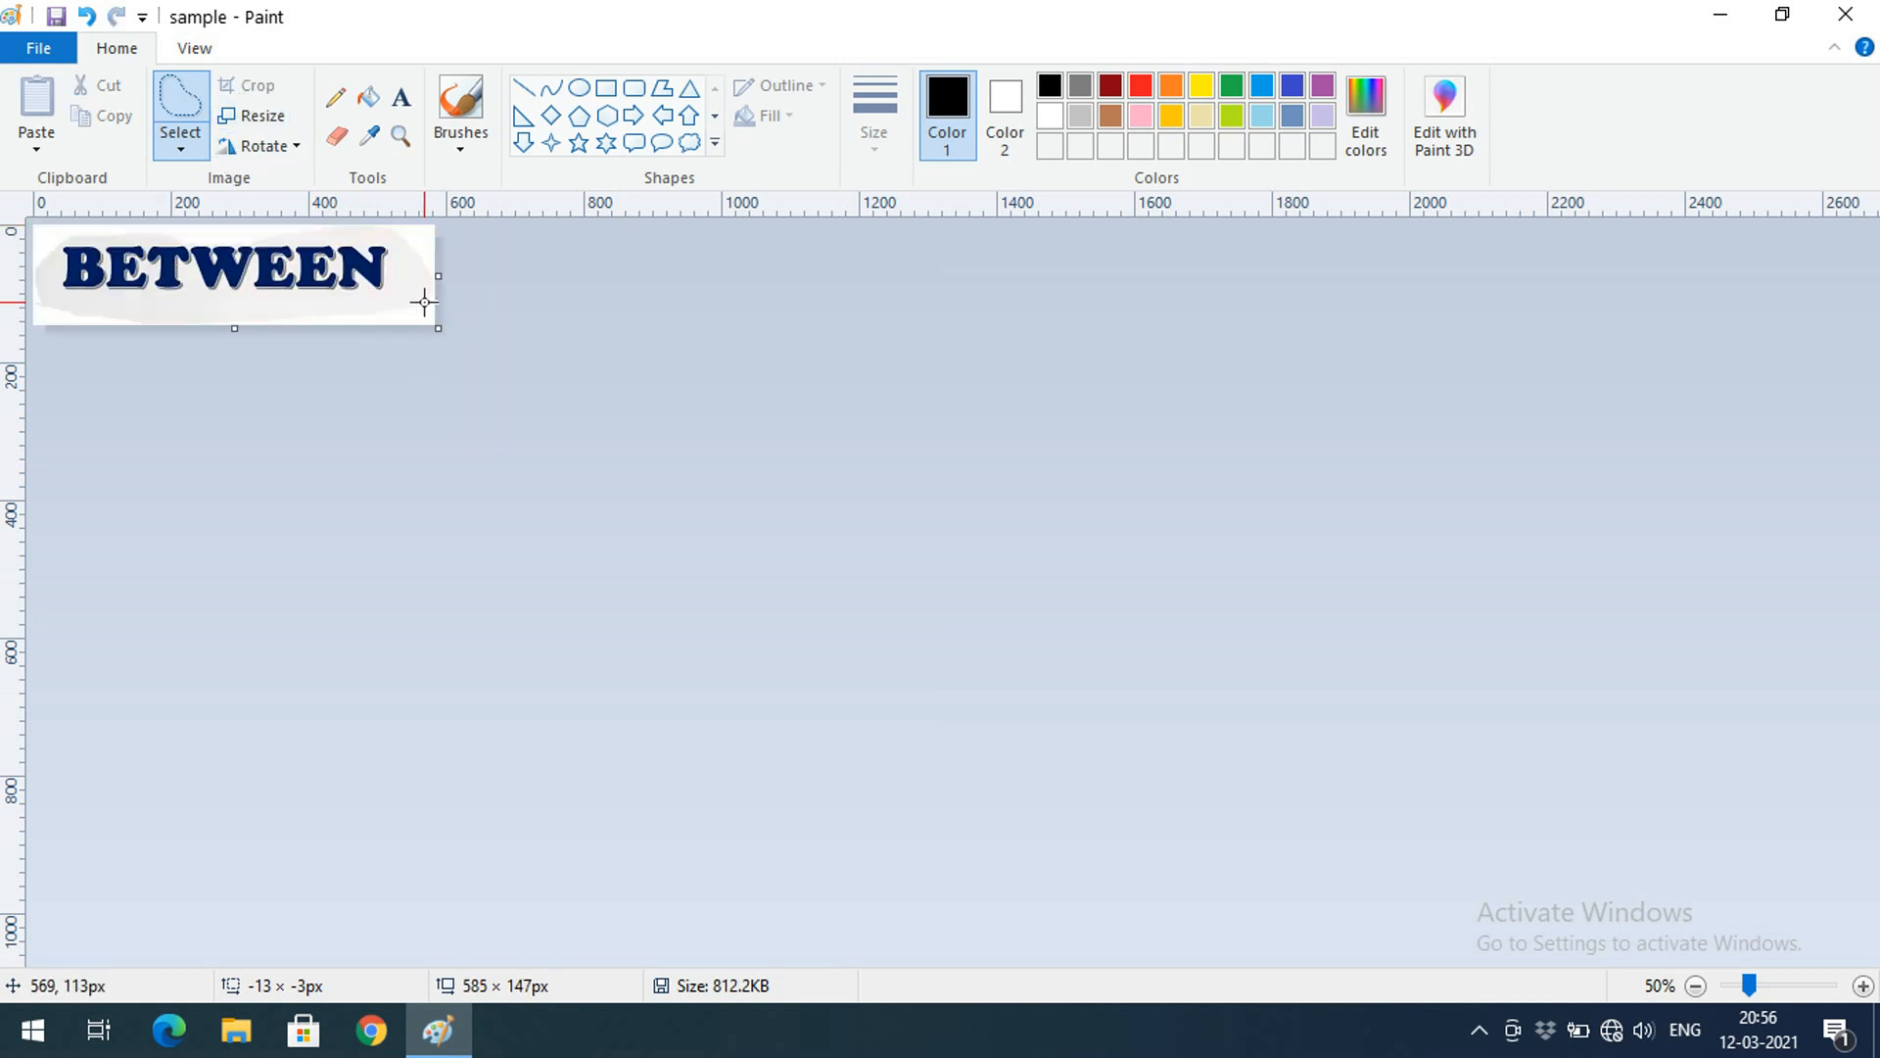
key(ctrl+z)
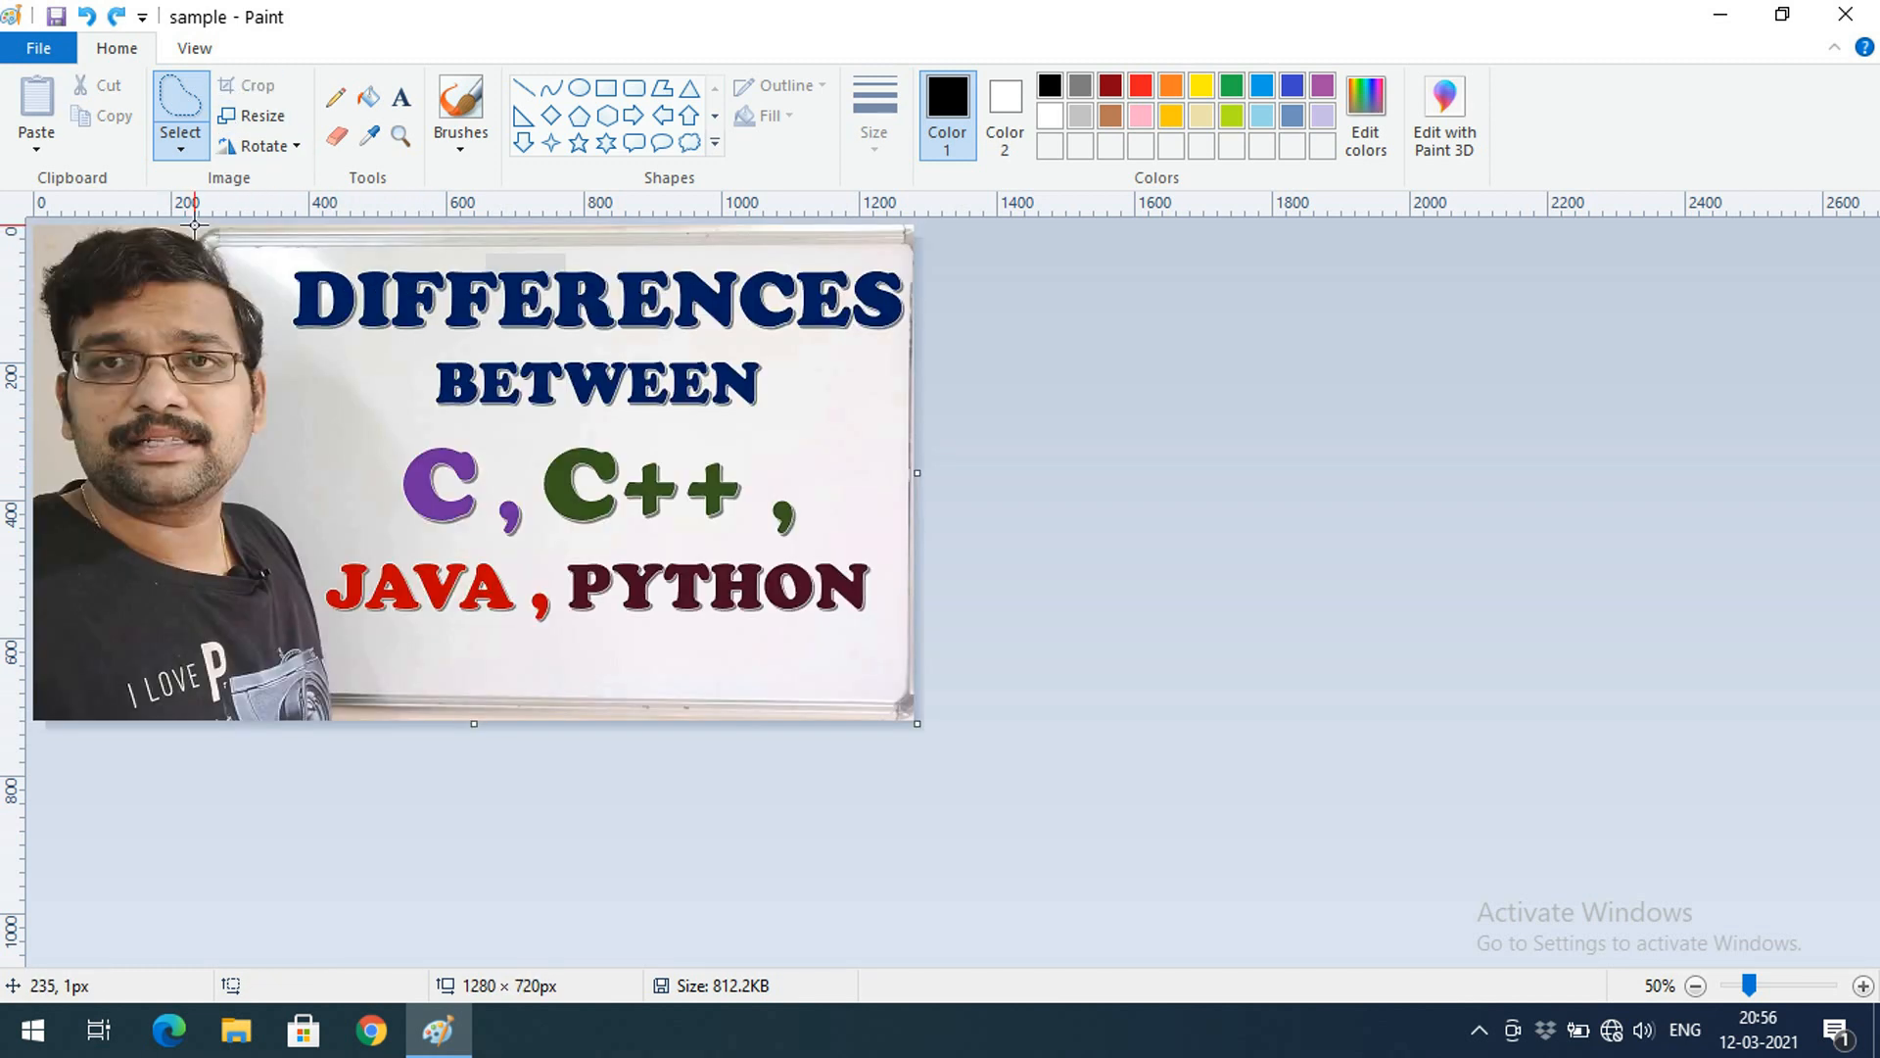
click(188, 142)
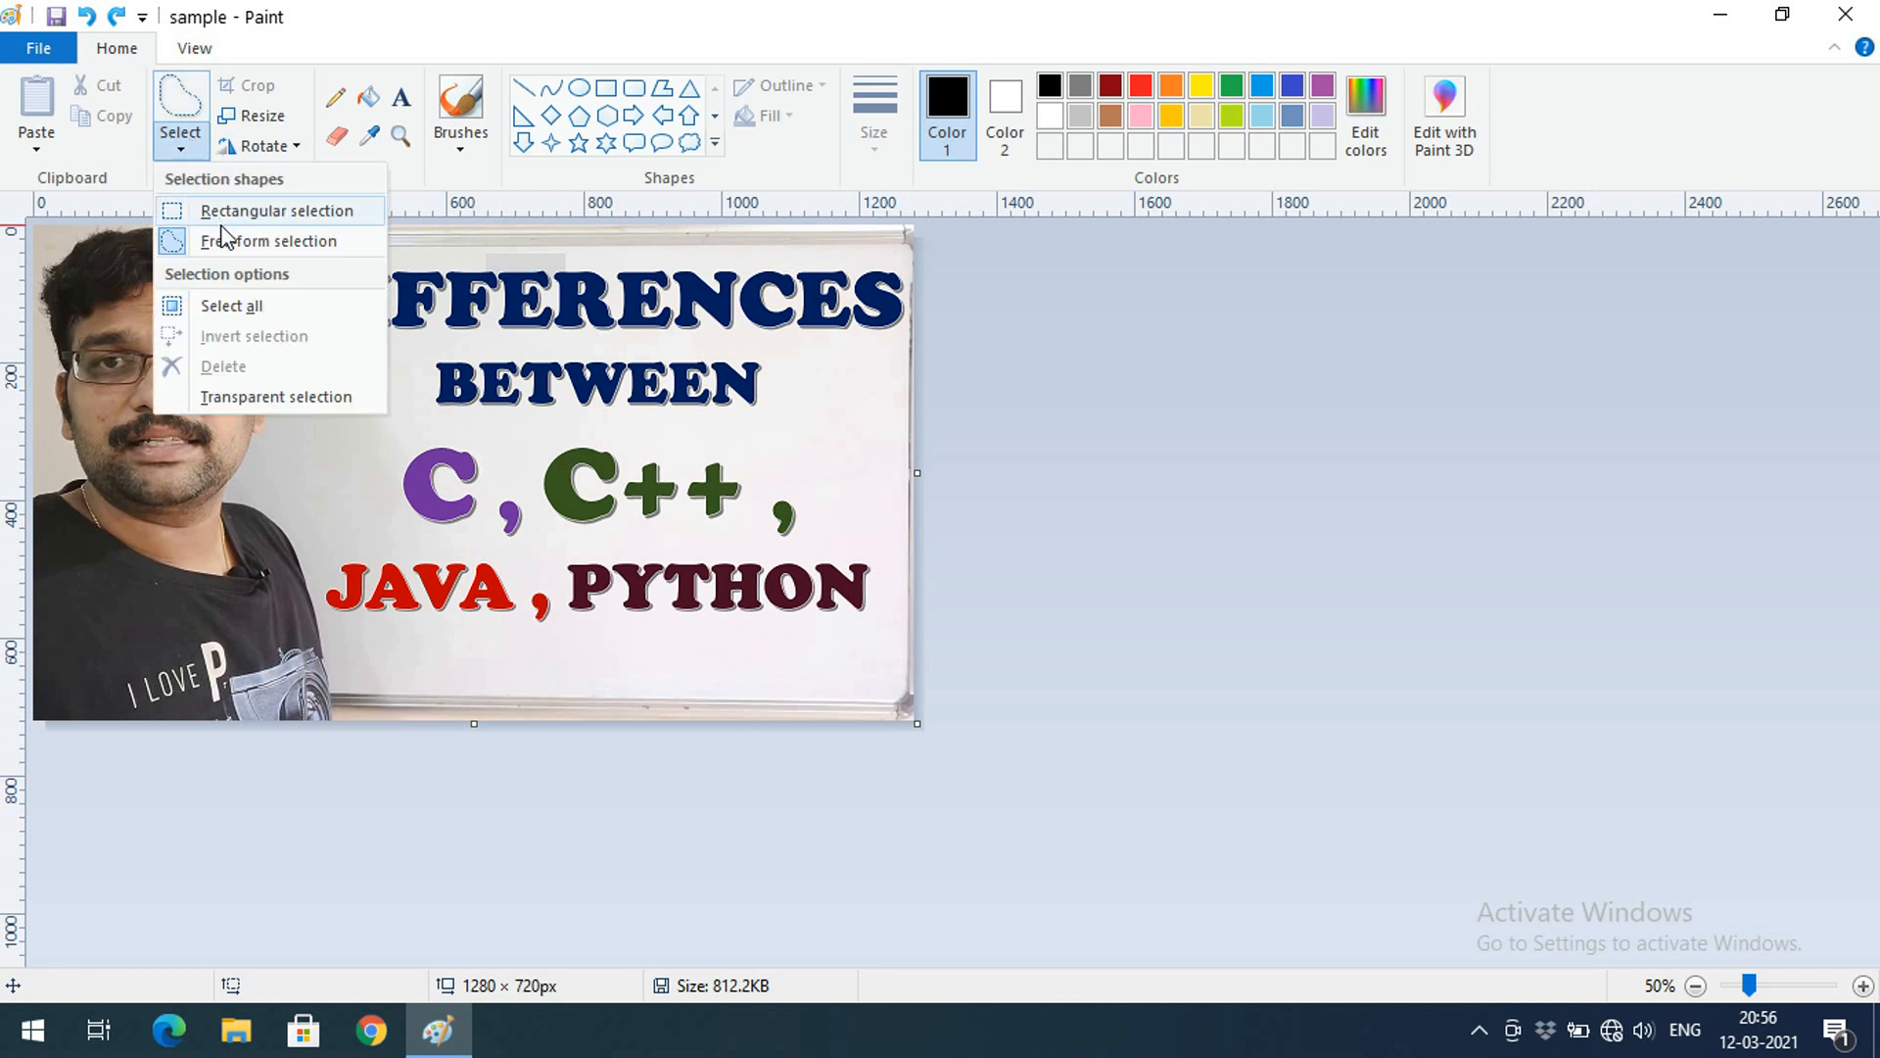
click(229, 313)
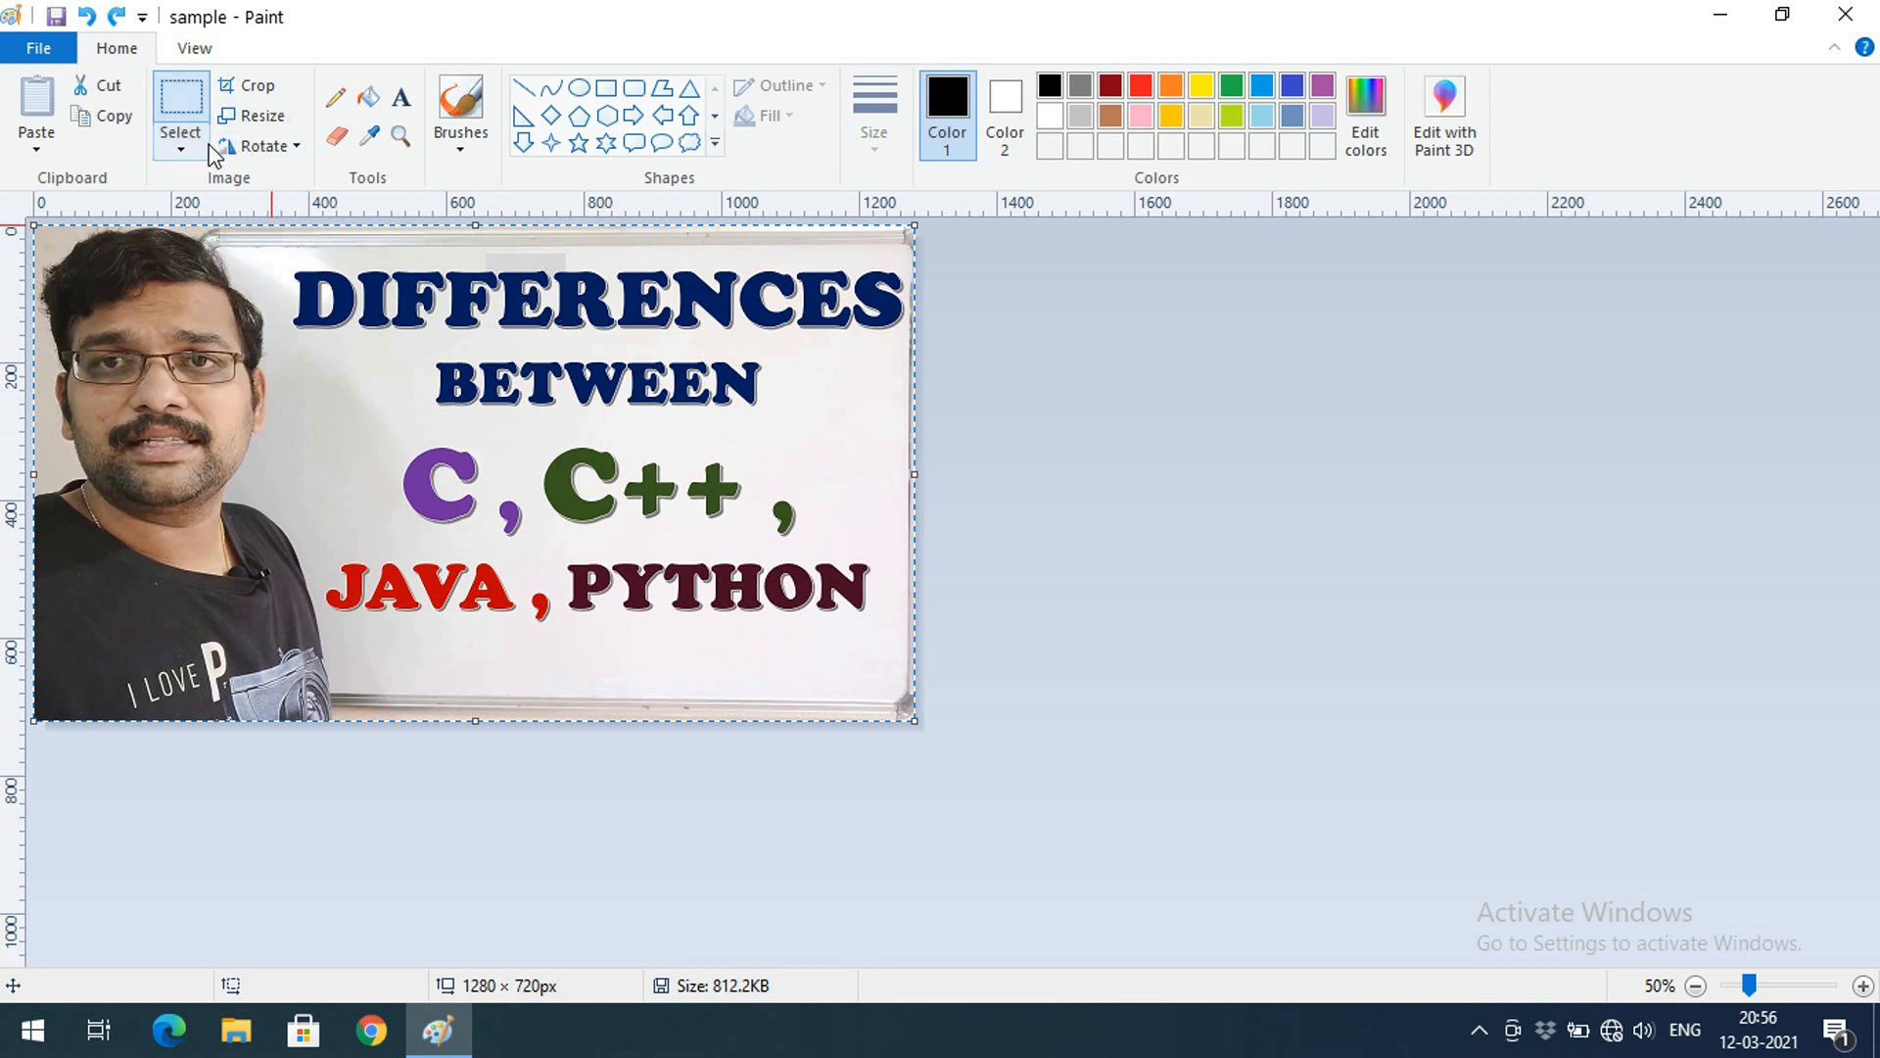
click(242, 110)
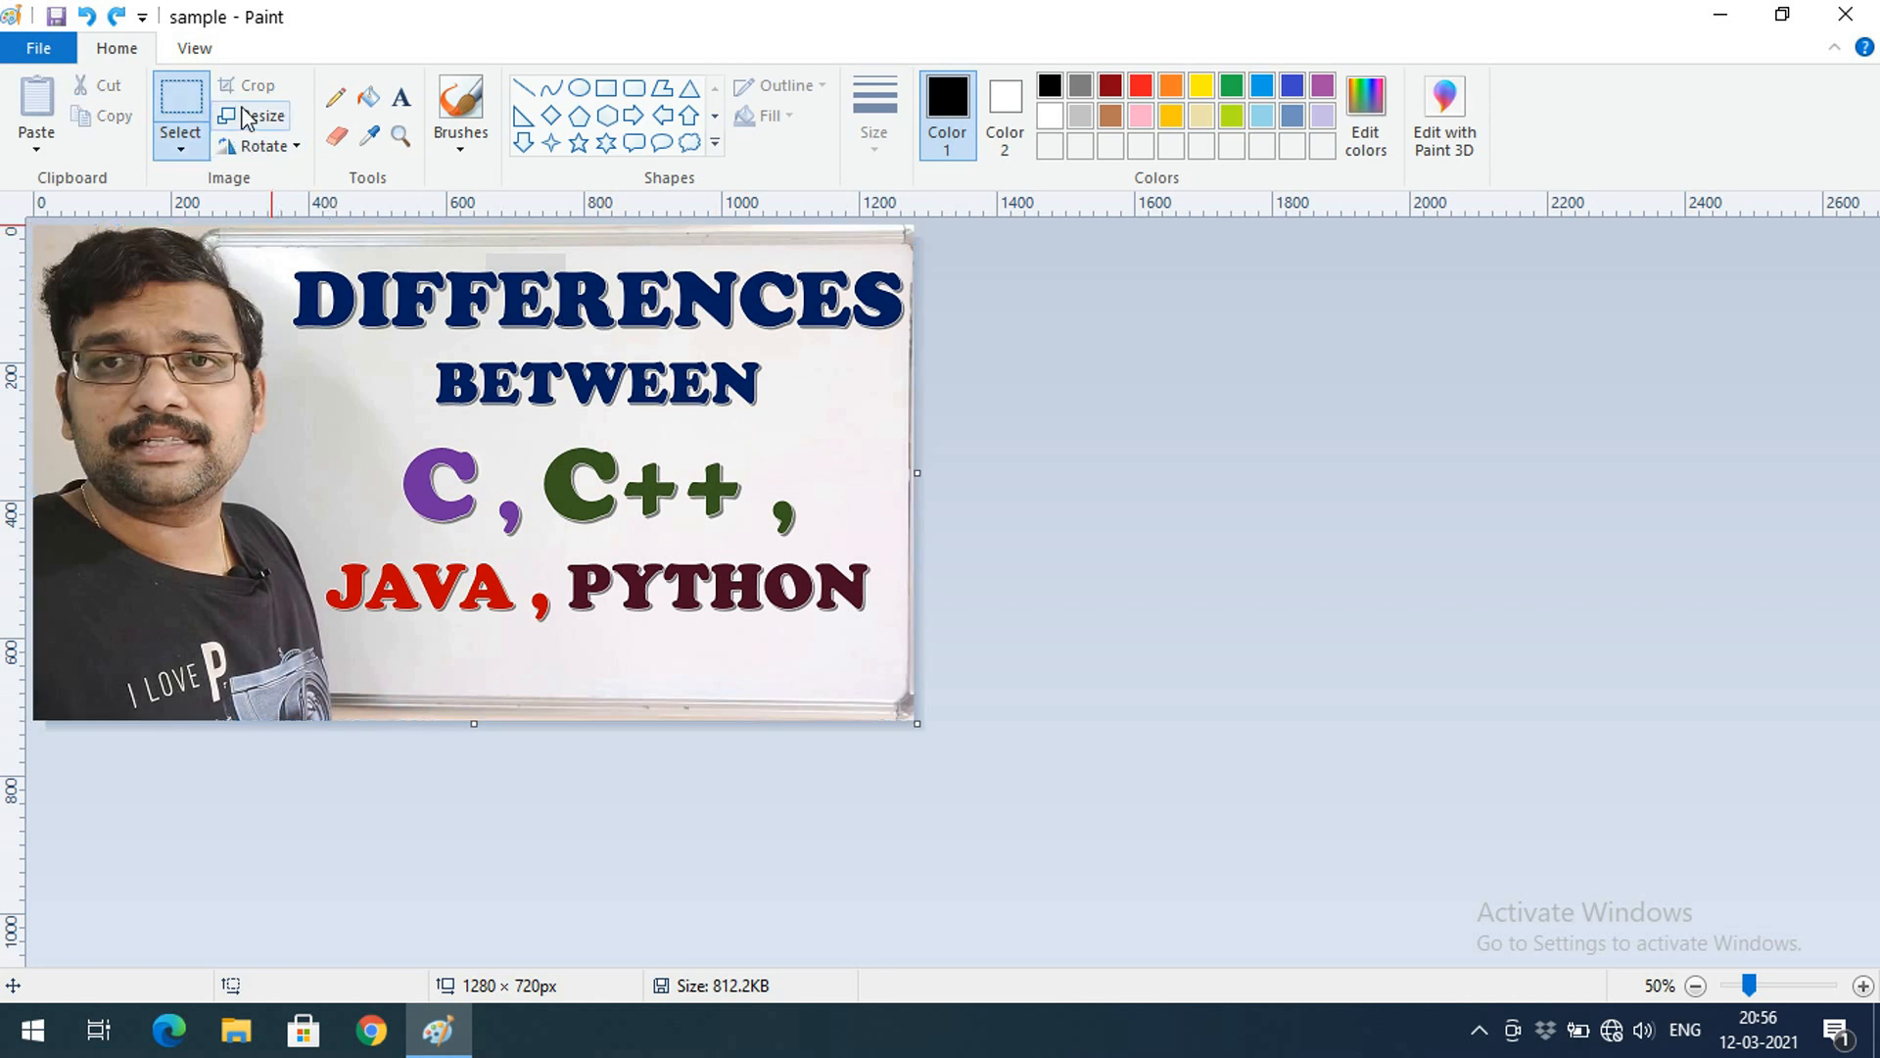
click(193, 147)
click(182, 127)
Resize the picture to 50%, shrinking it to 640 × 360
click(257, 116)
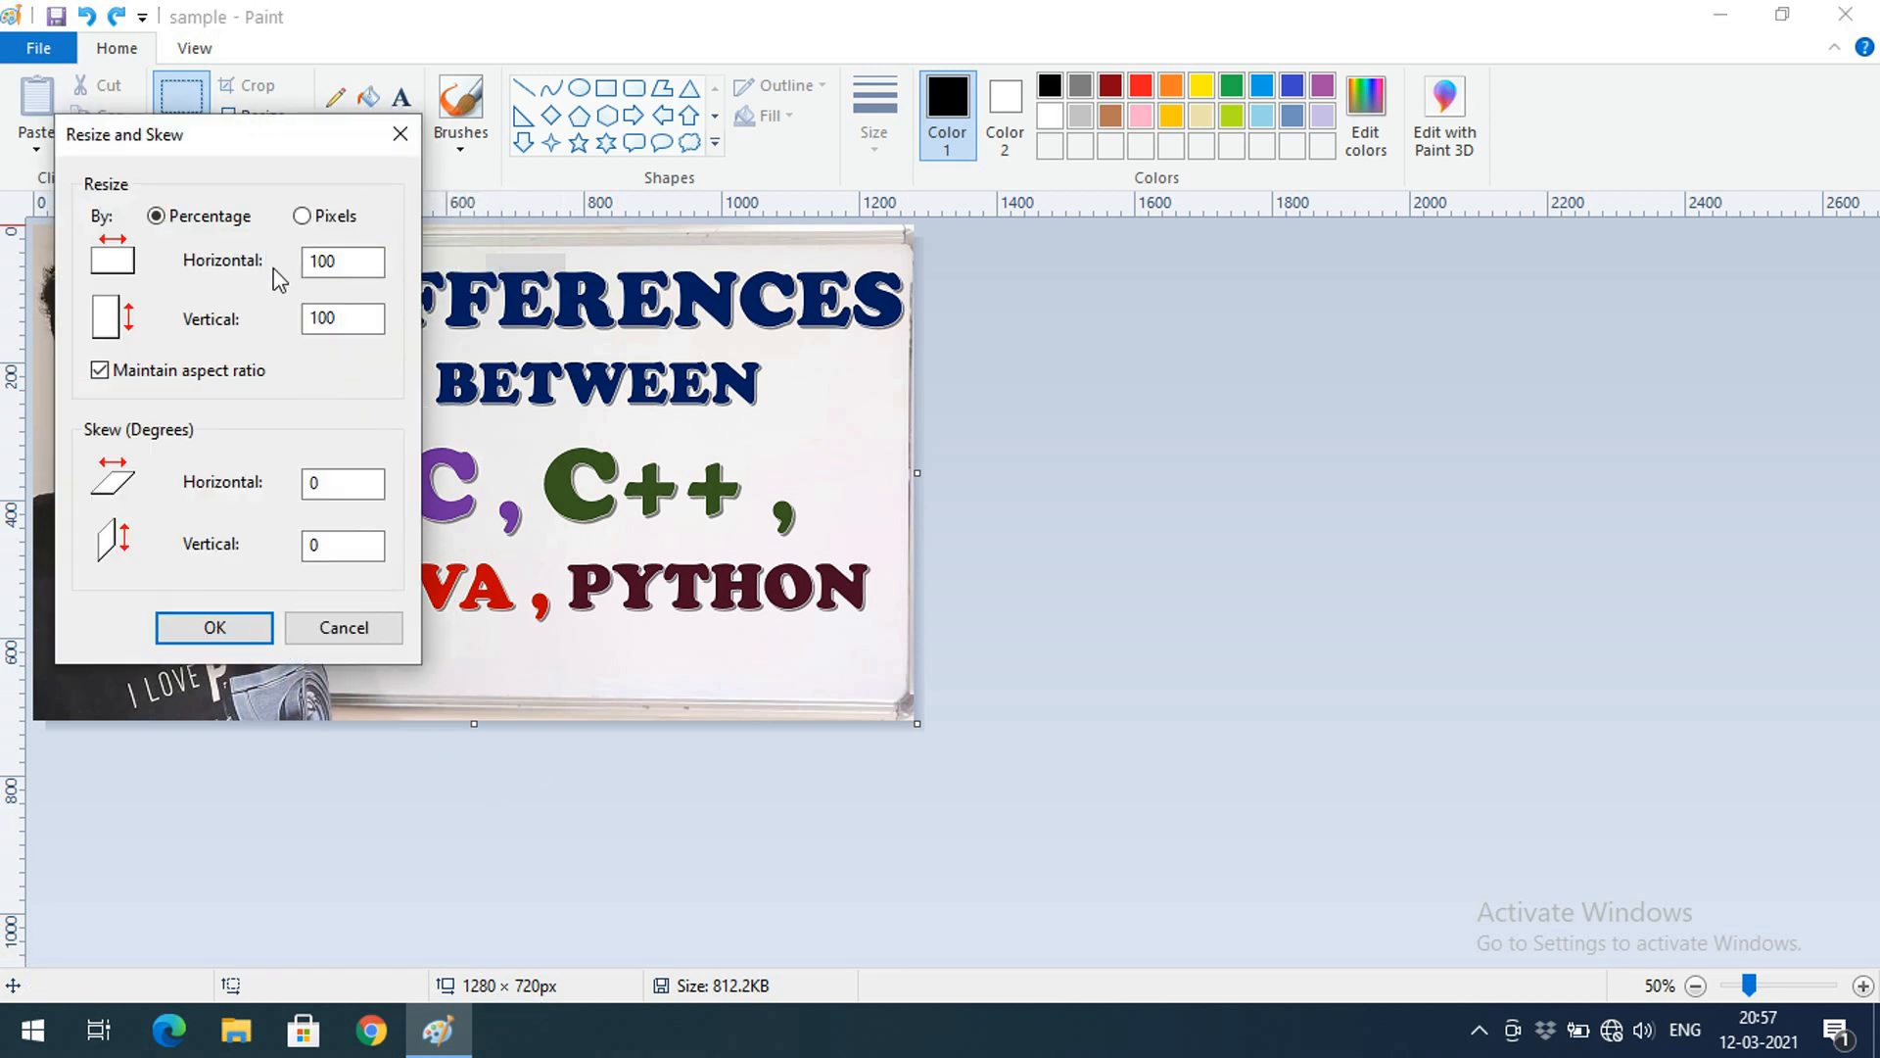
drag(245, 145, 1175, 286)
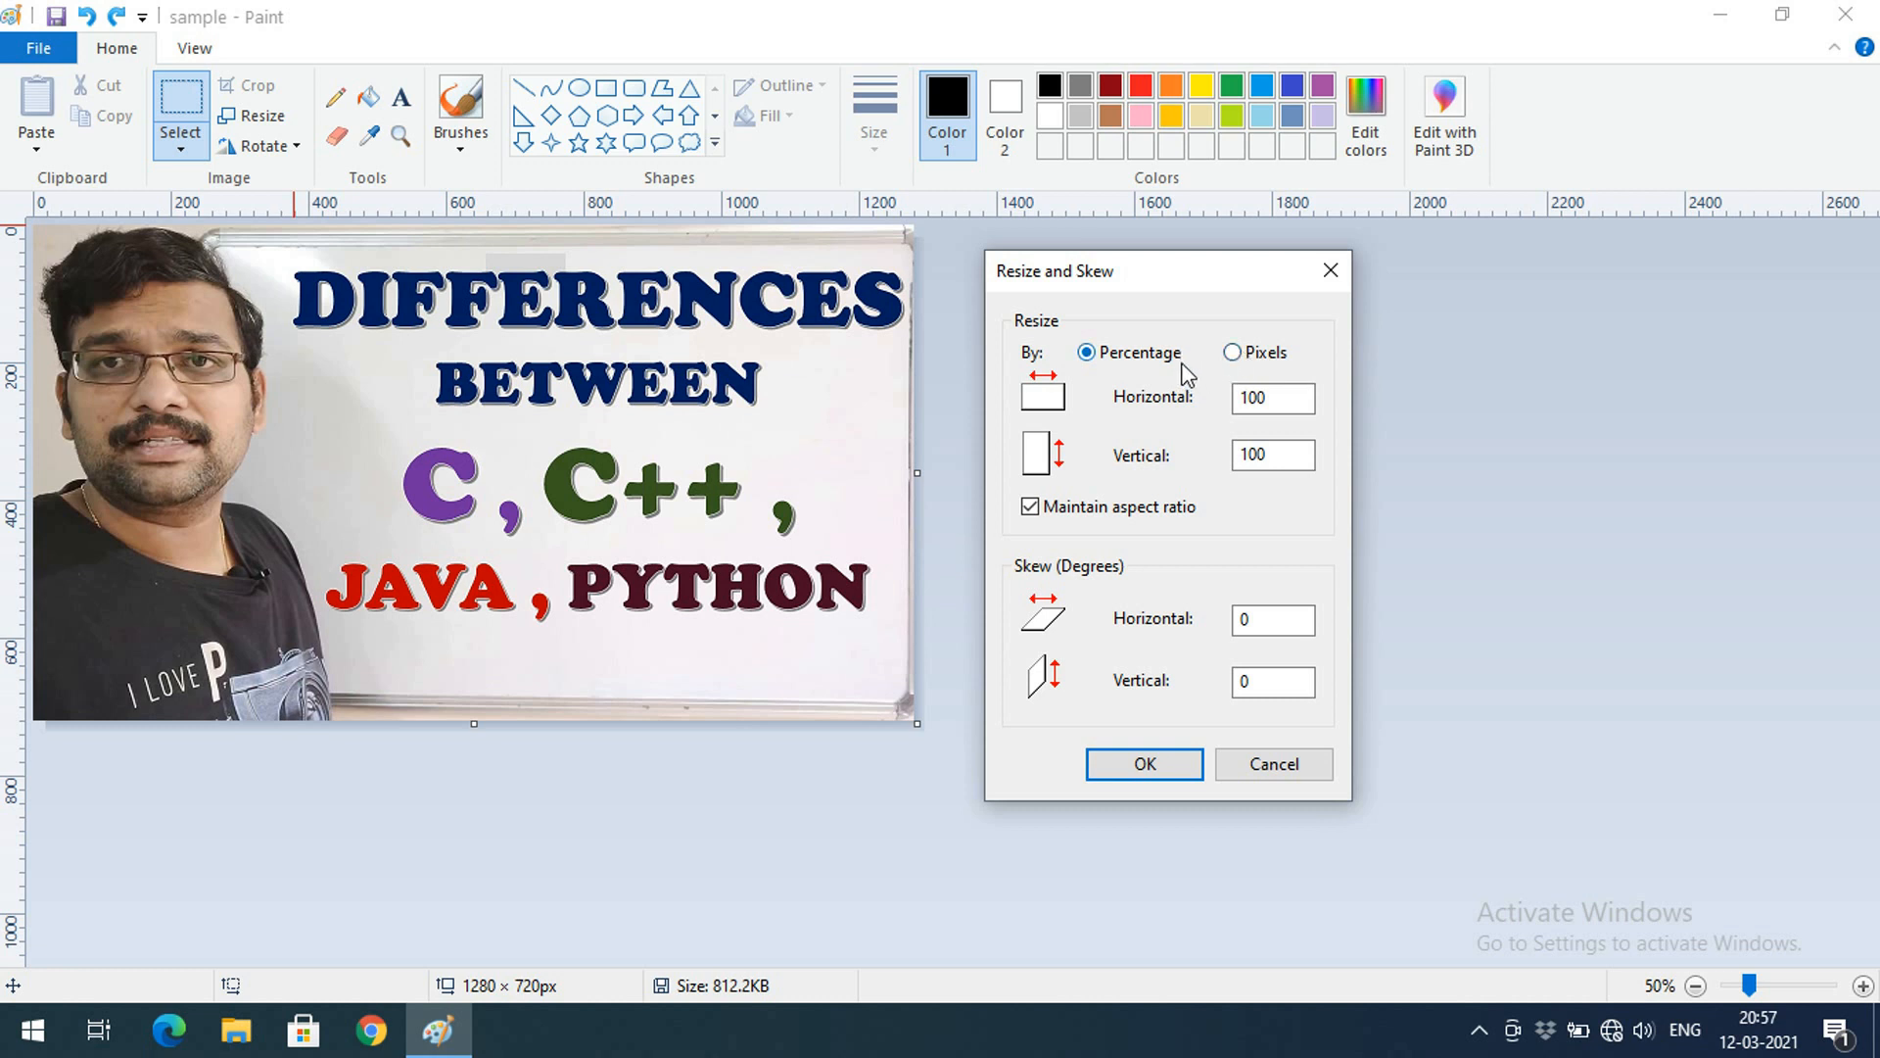
double_click(1255, 398)
text(50)
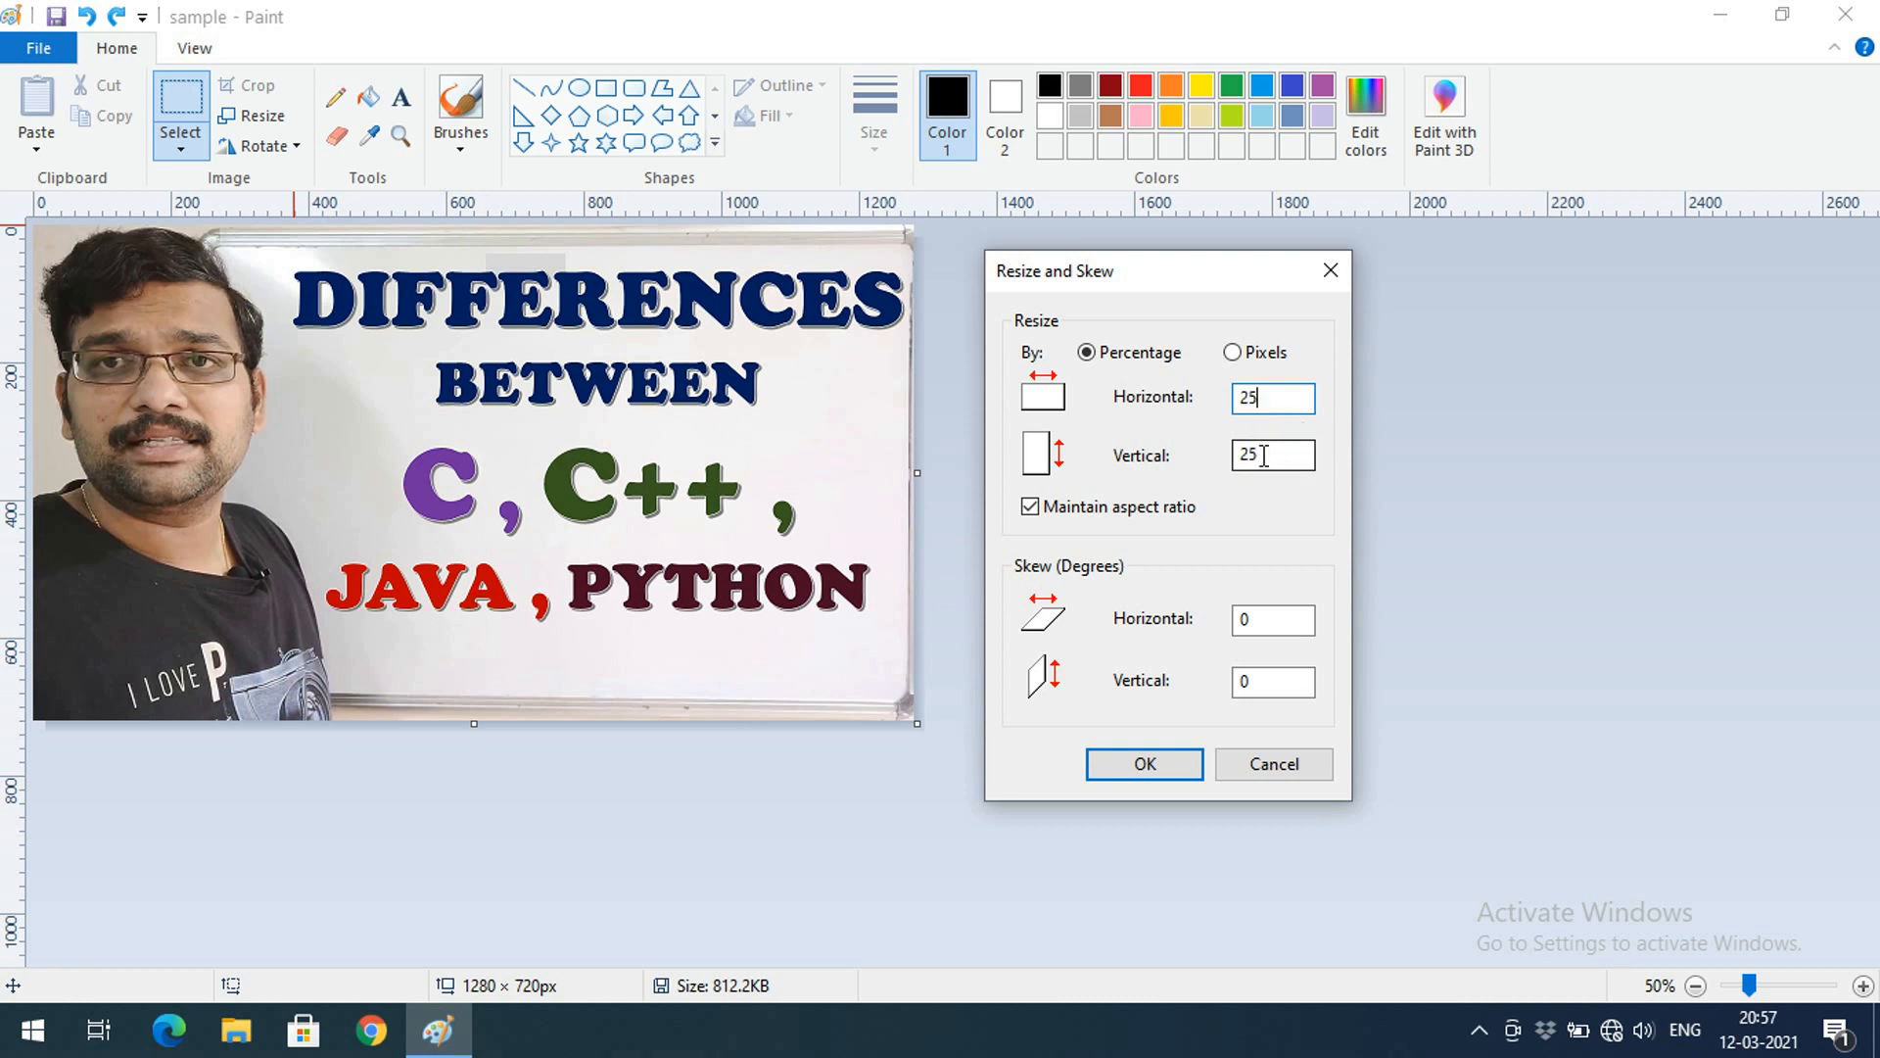
double_click(1273, 399)
text(5)
click(1126, 768)
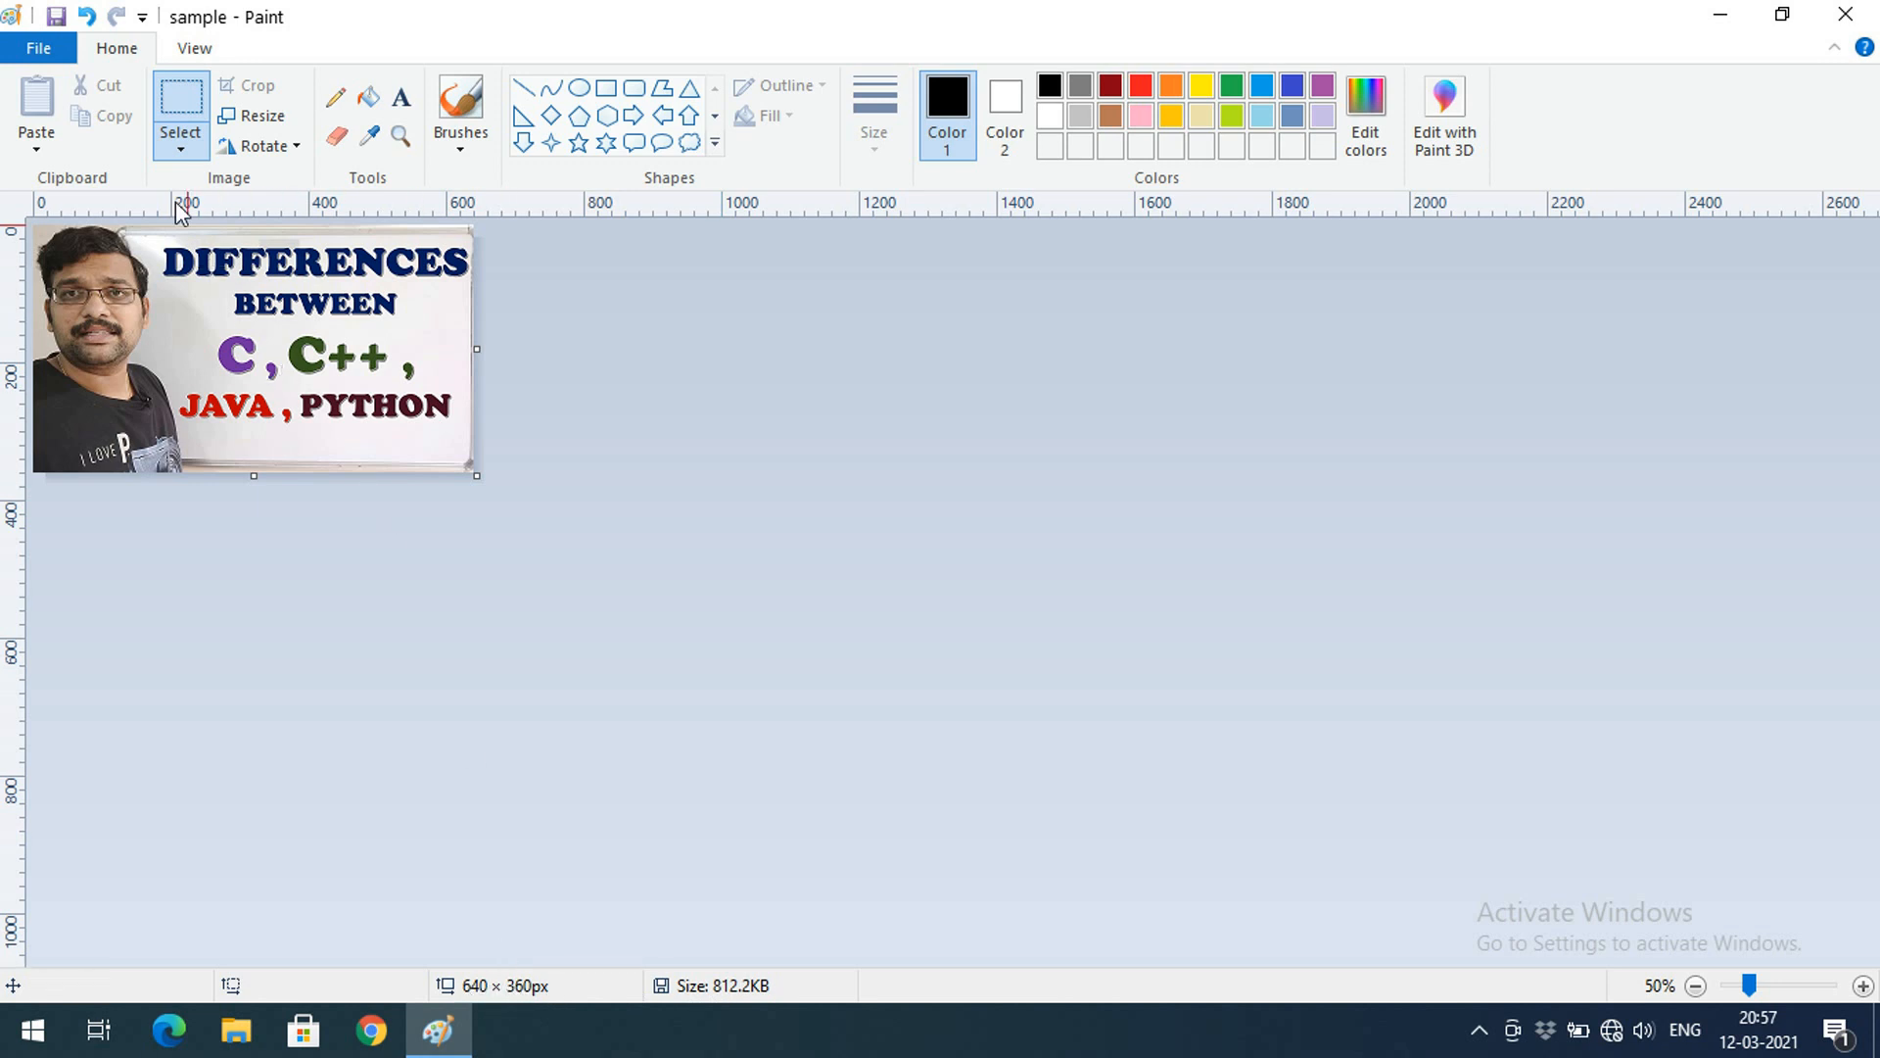
Undo and reapply the 50% resize, save, then restore 1280 × 720 and save again
click(88, 20)
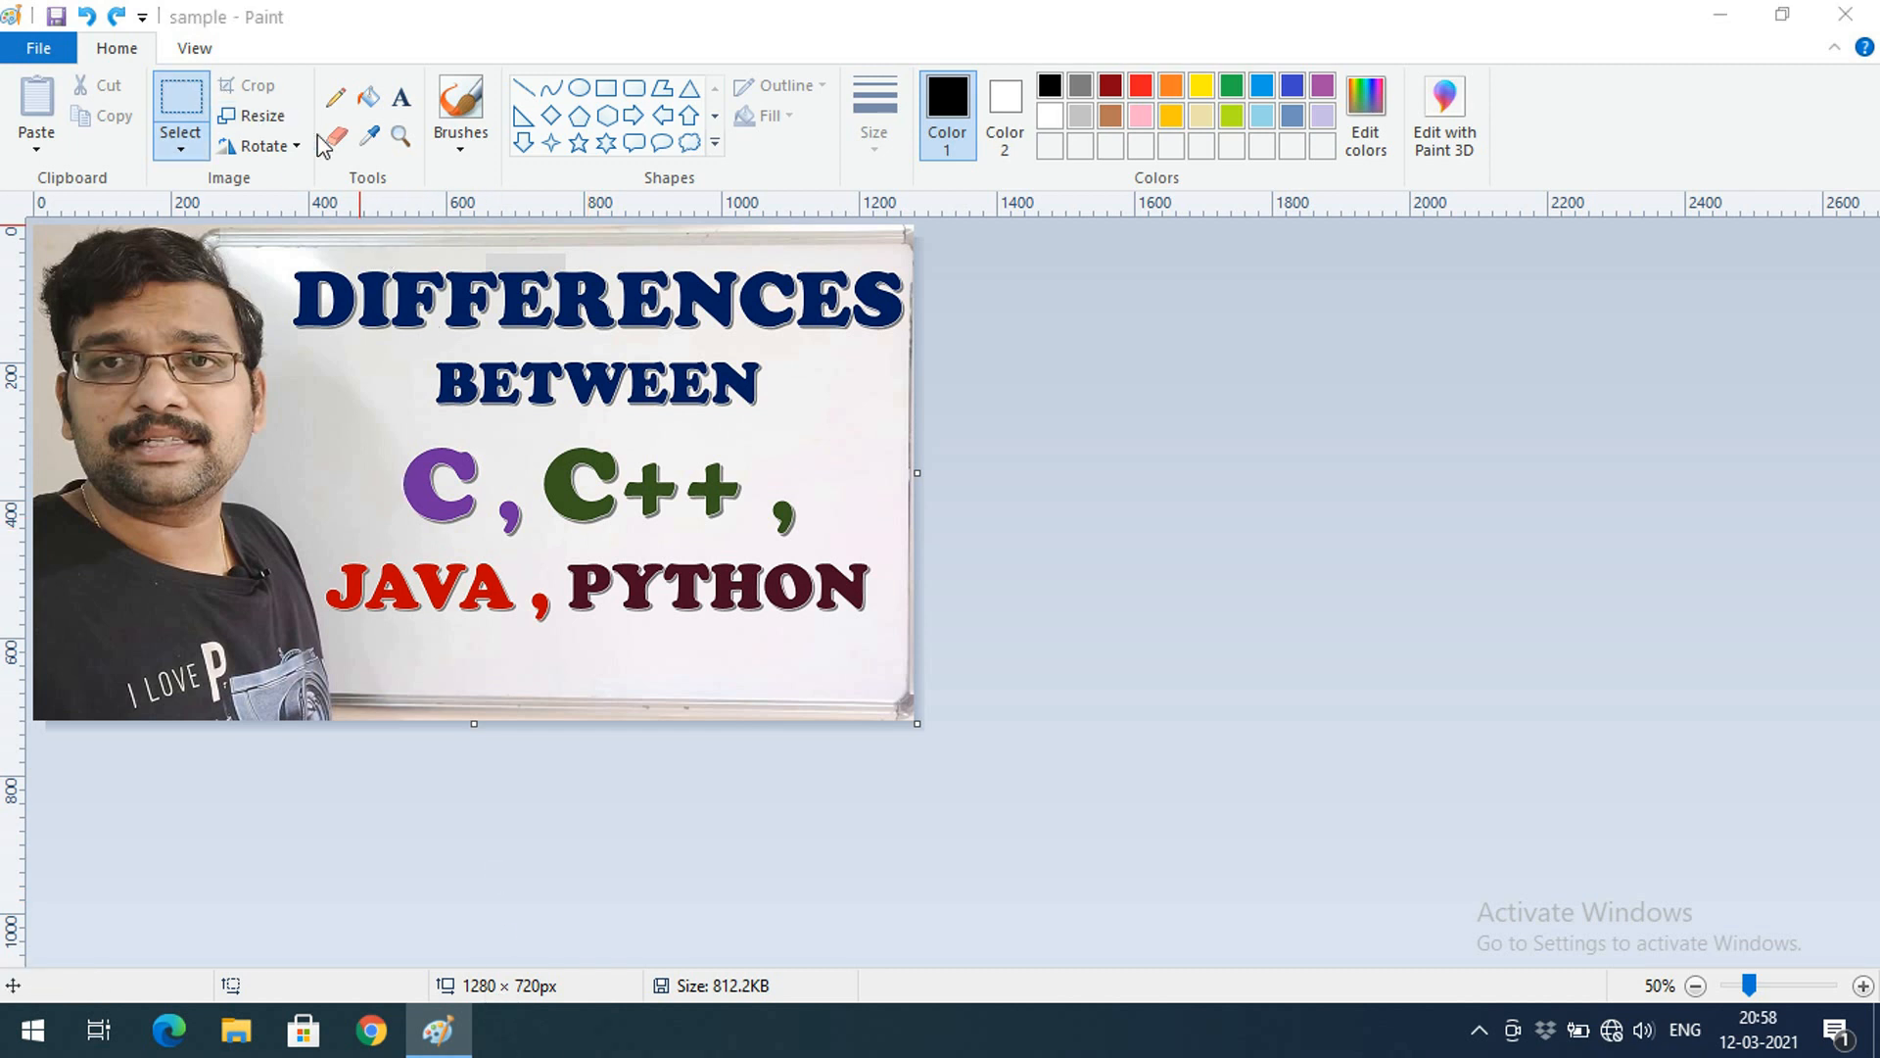
drag(356, 262, 179, 264)
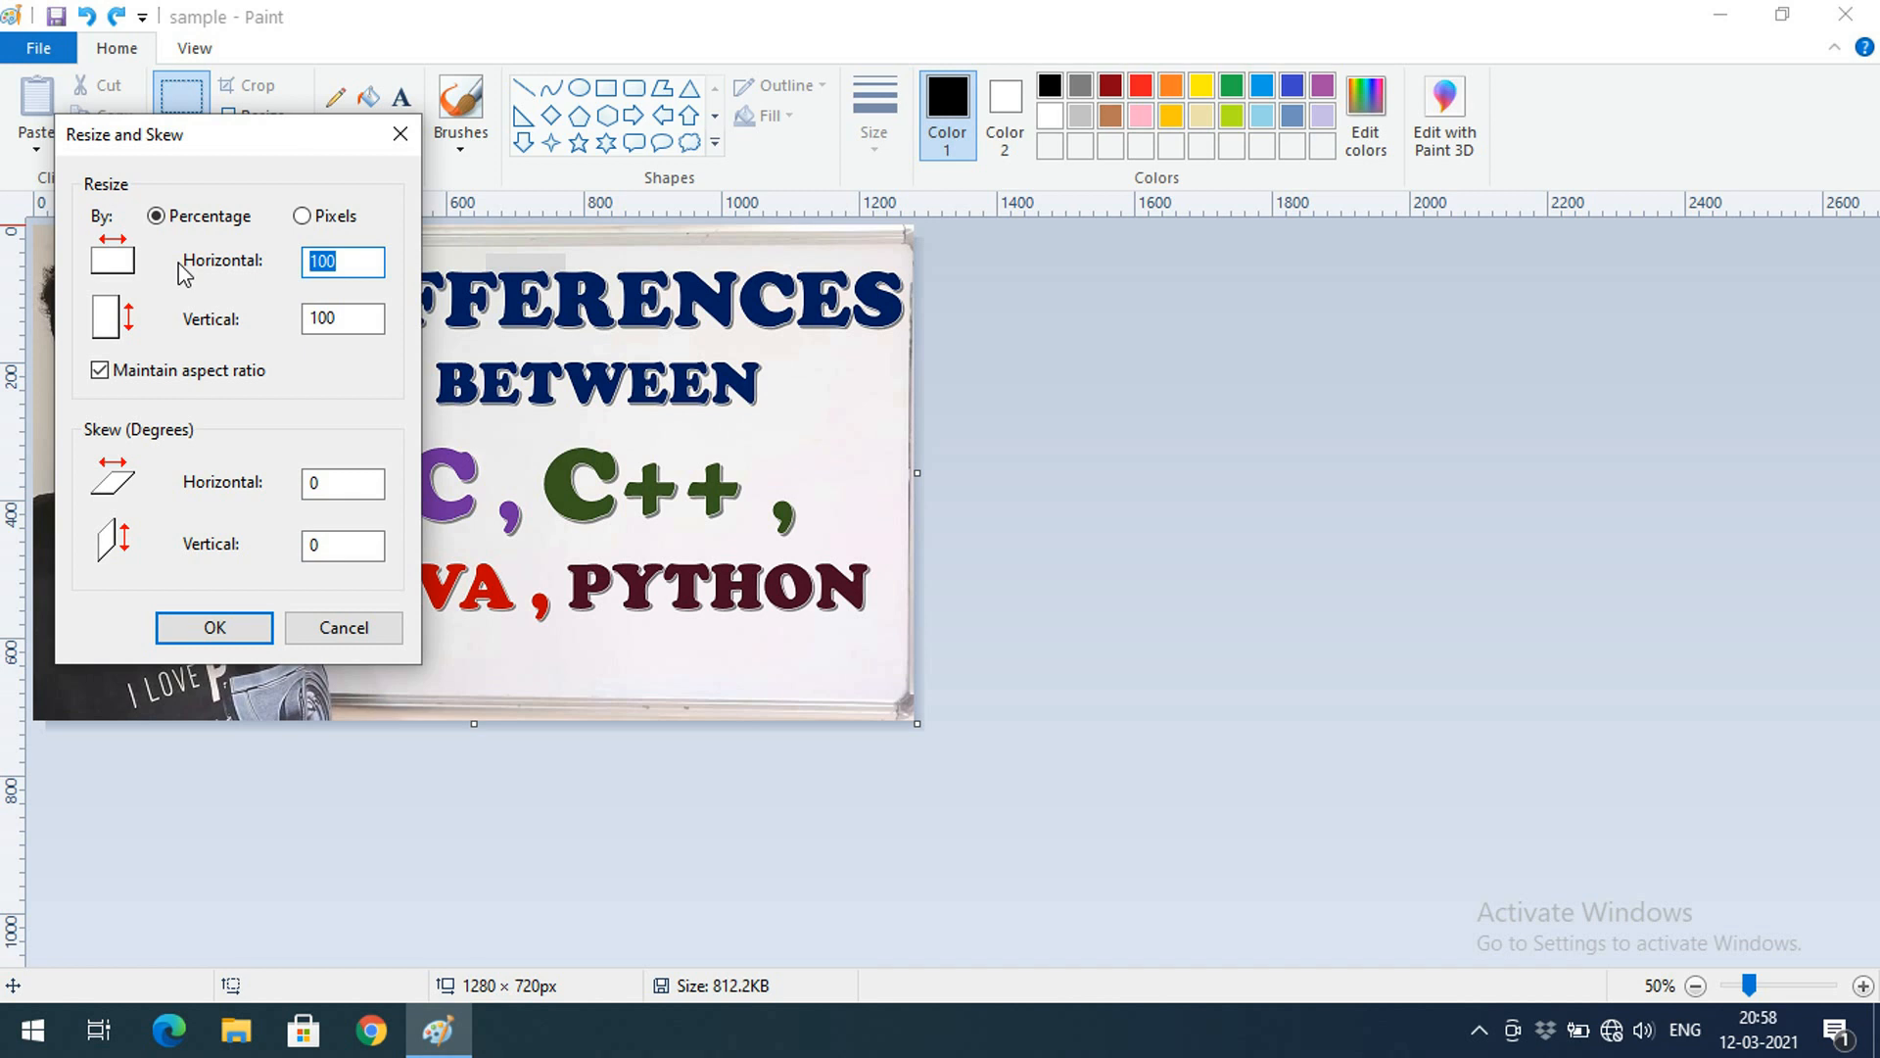
text(50)
key(Return)
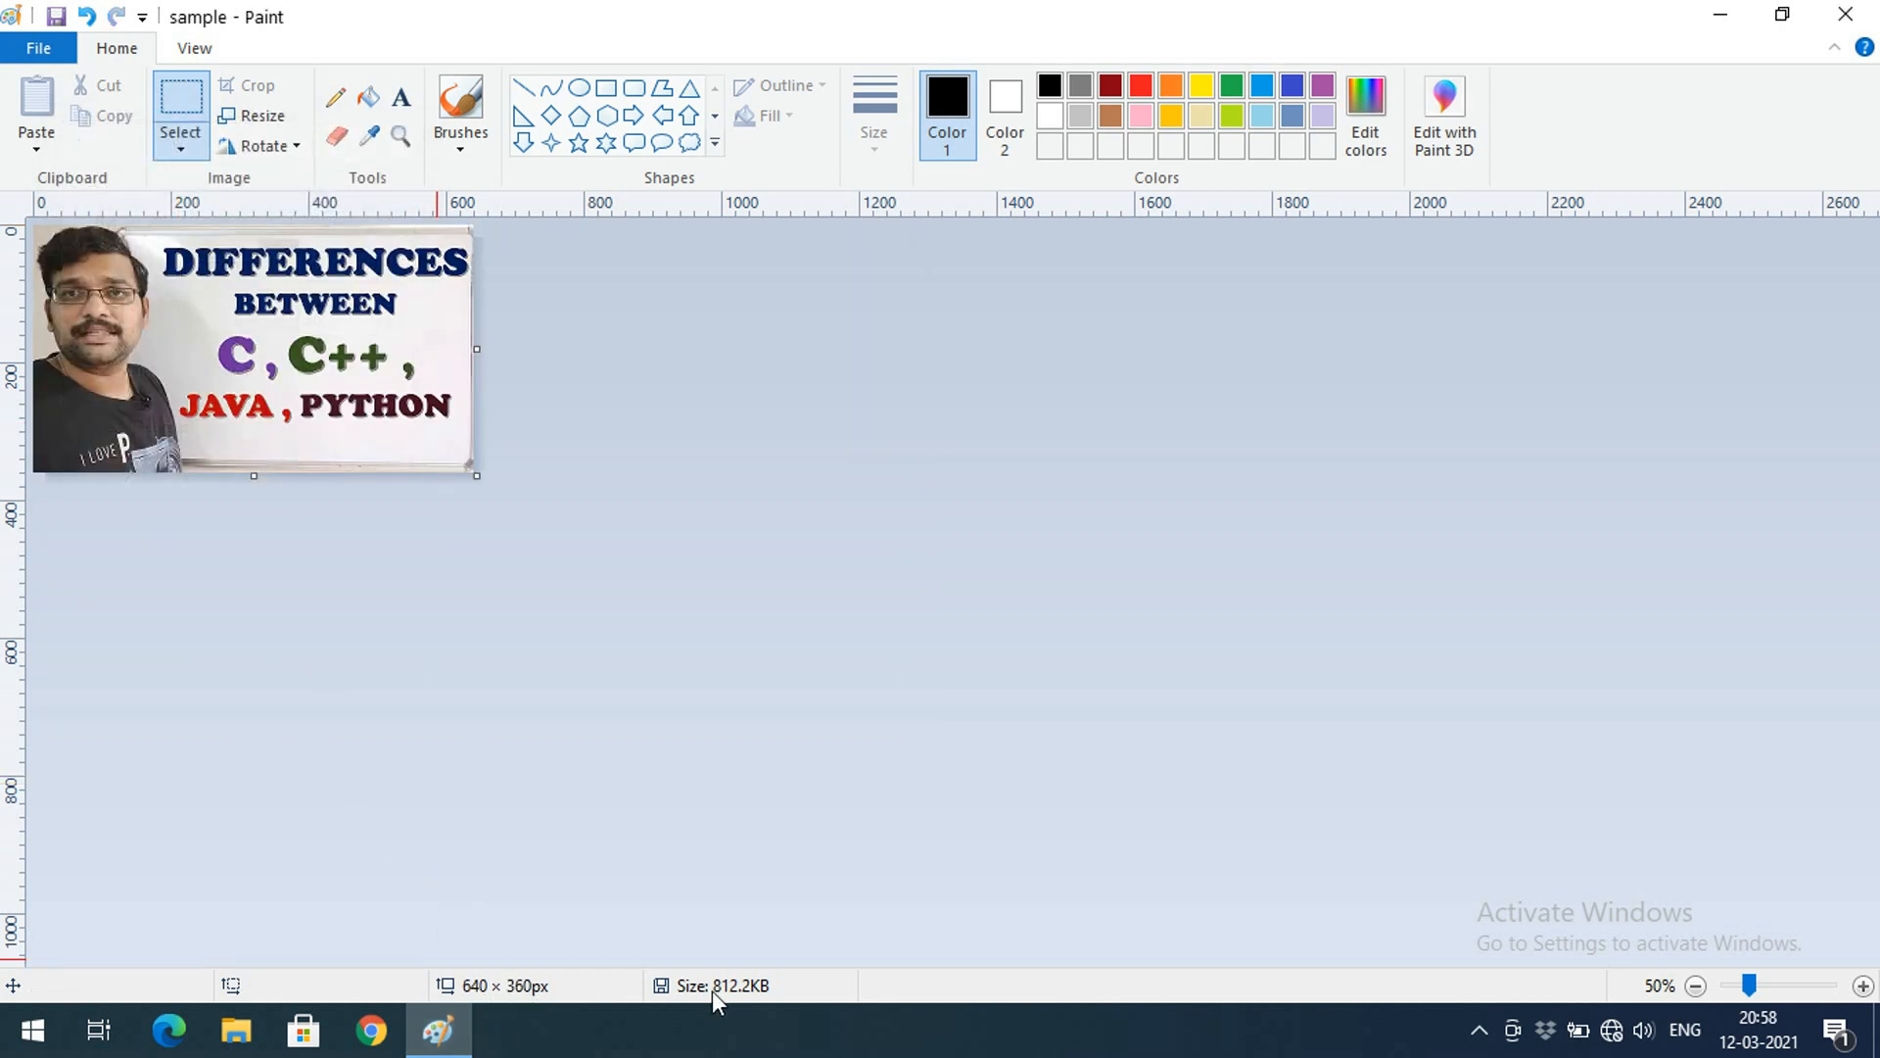
click(58, 17)
key(ctrl+z)
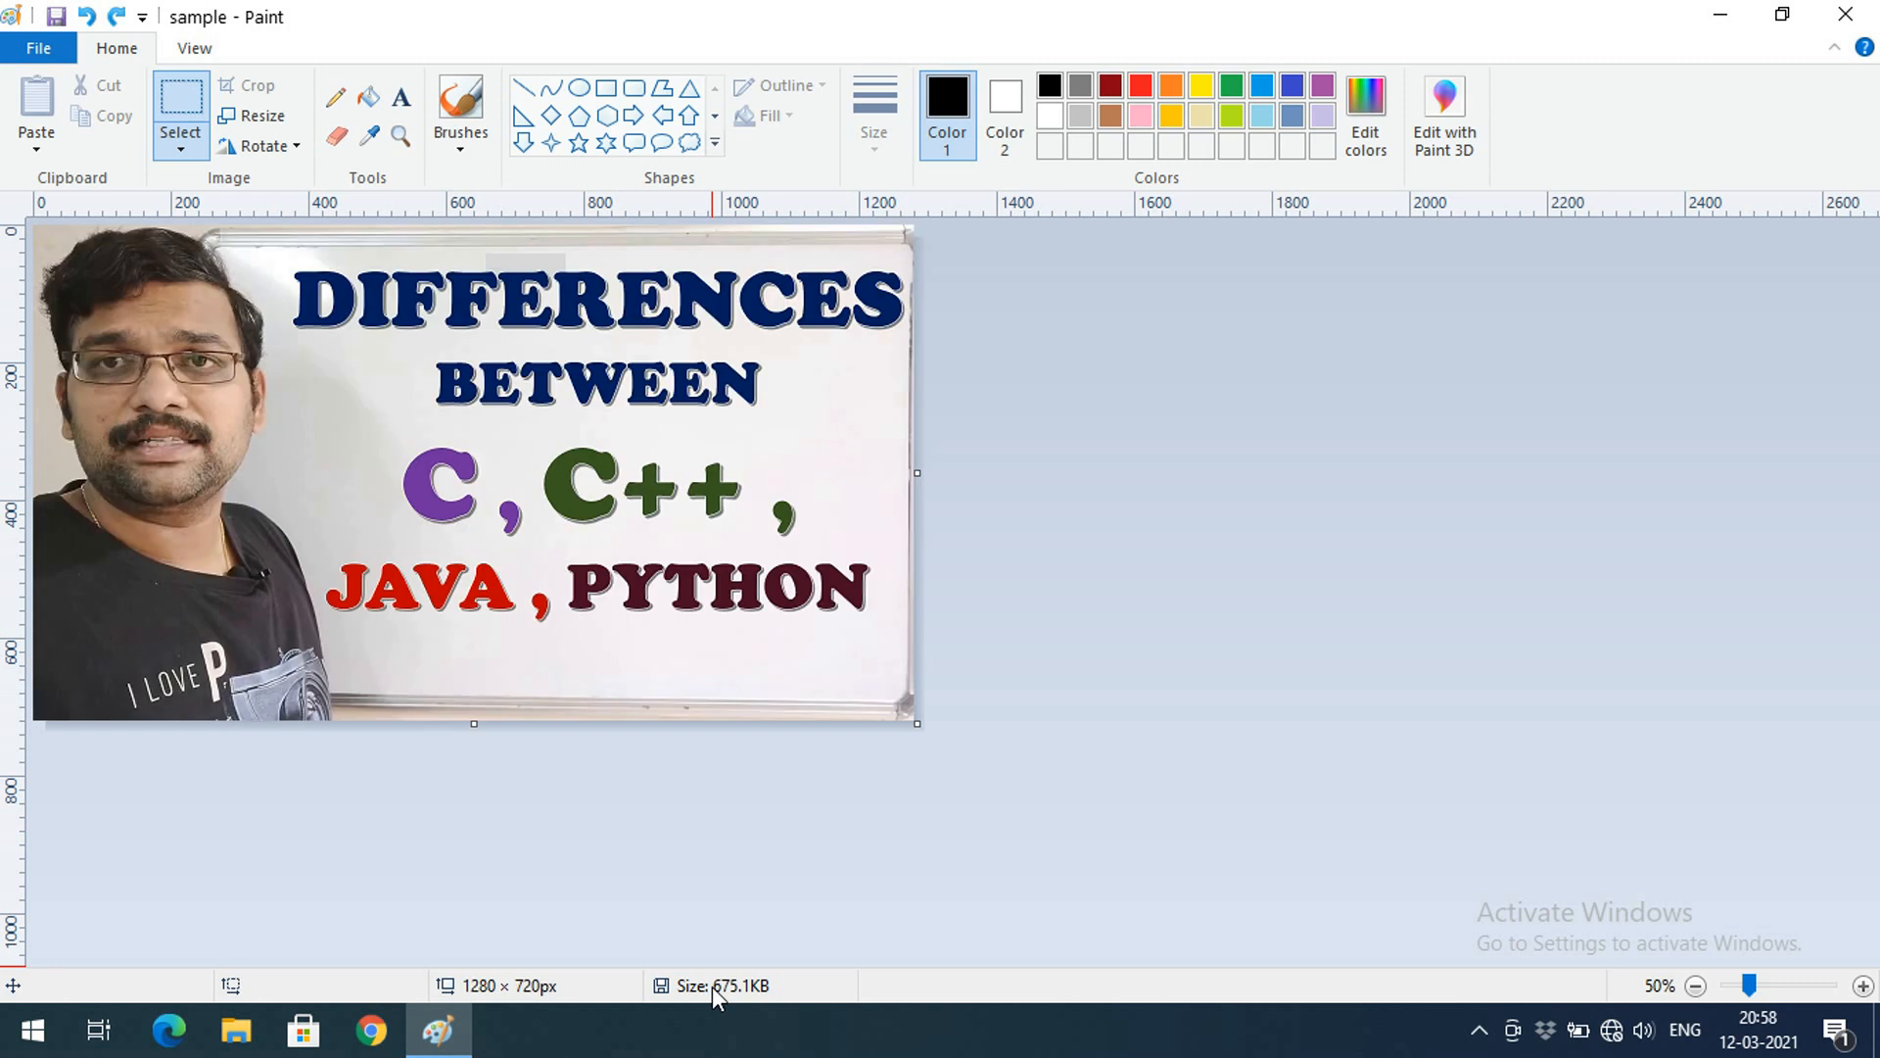
click(56, 17)
click(256, 117)
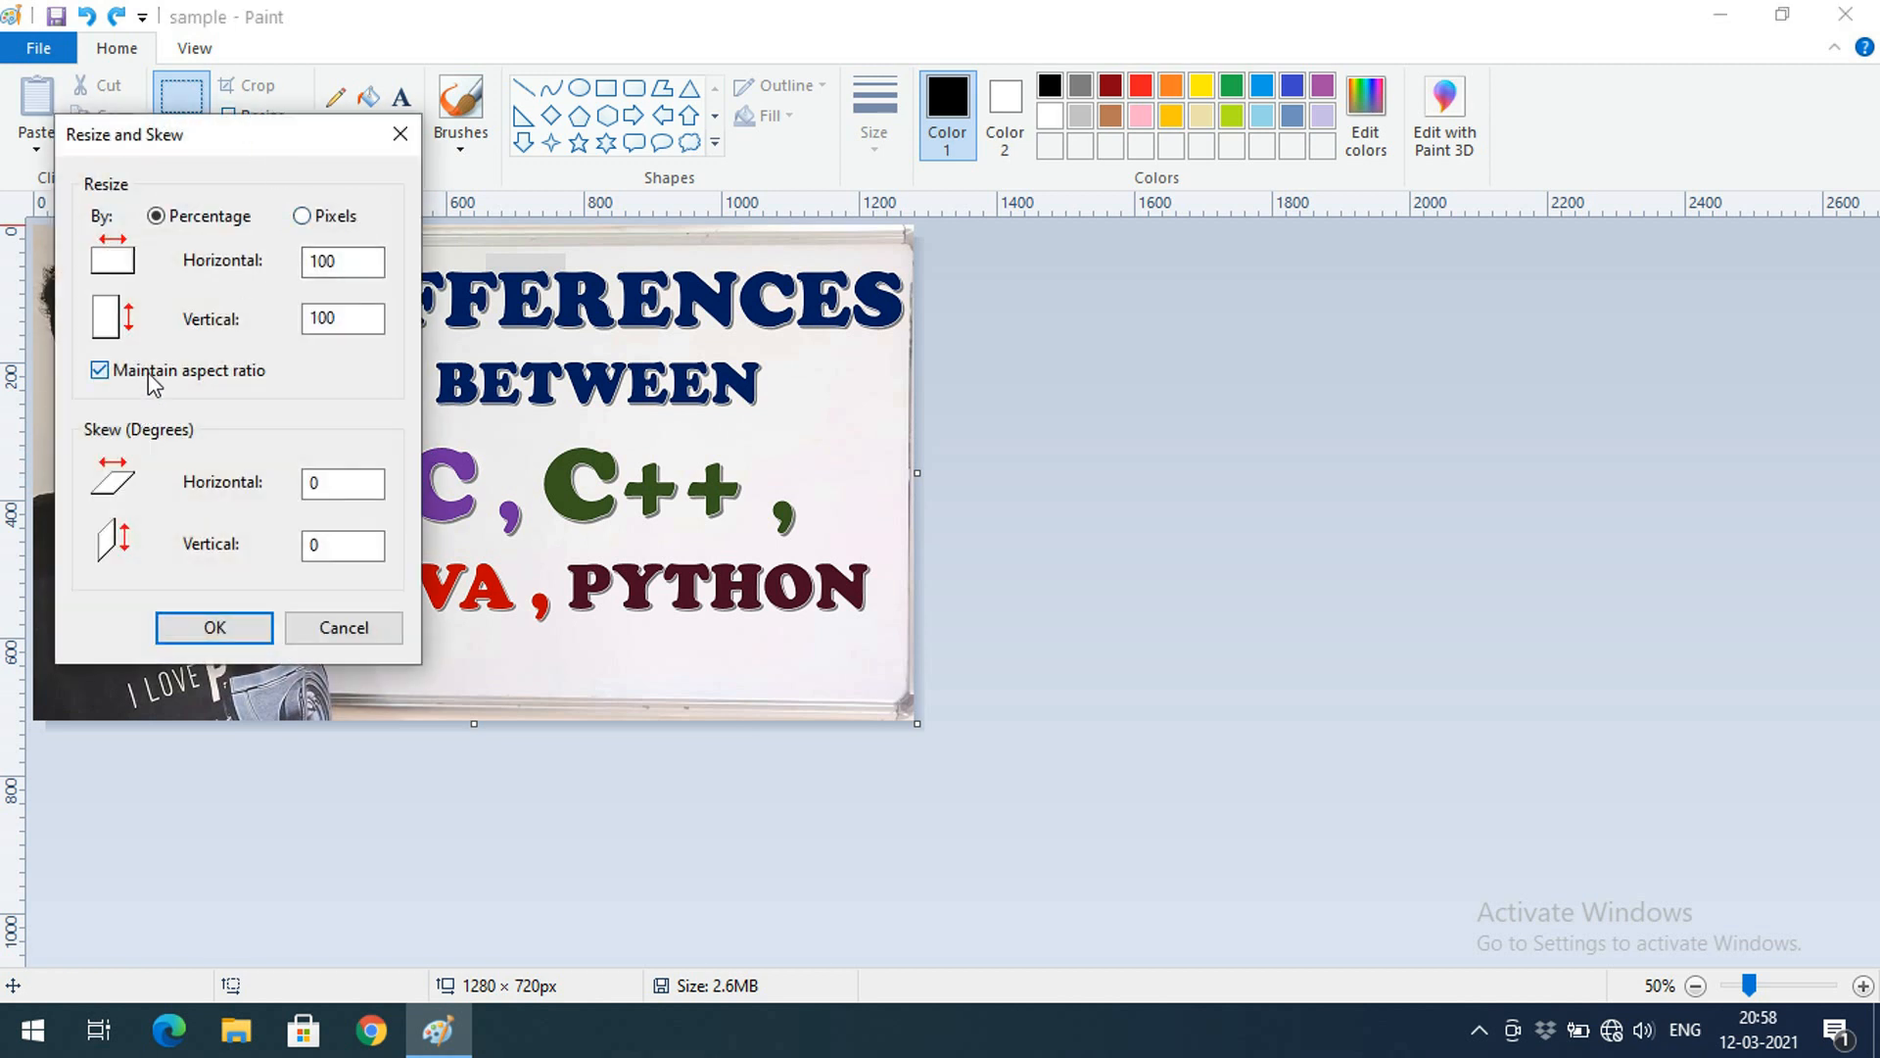
double_click(364, 260)
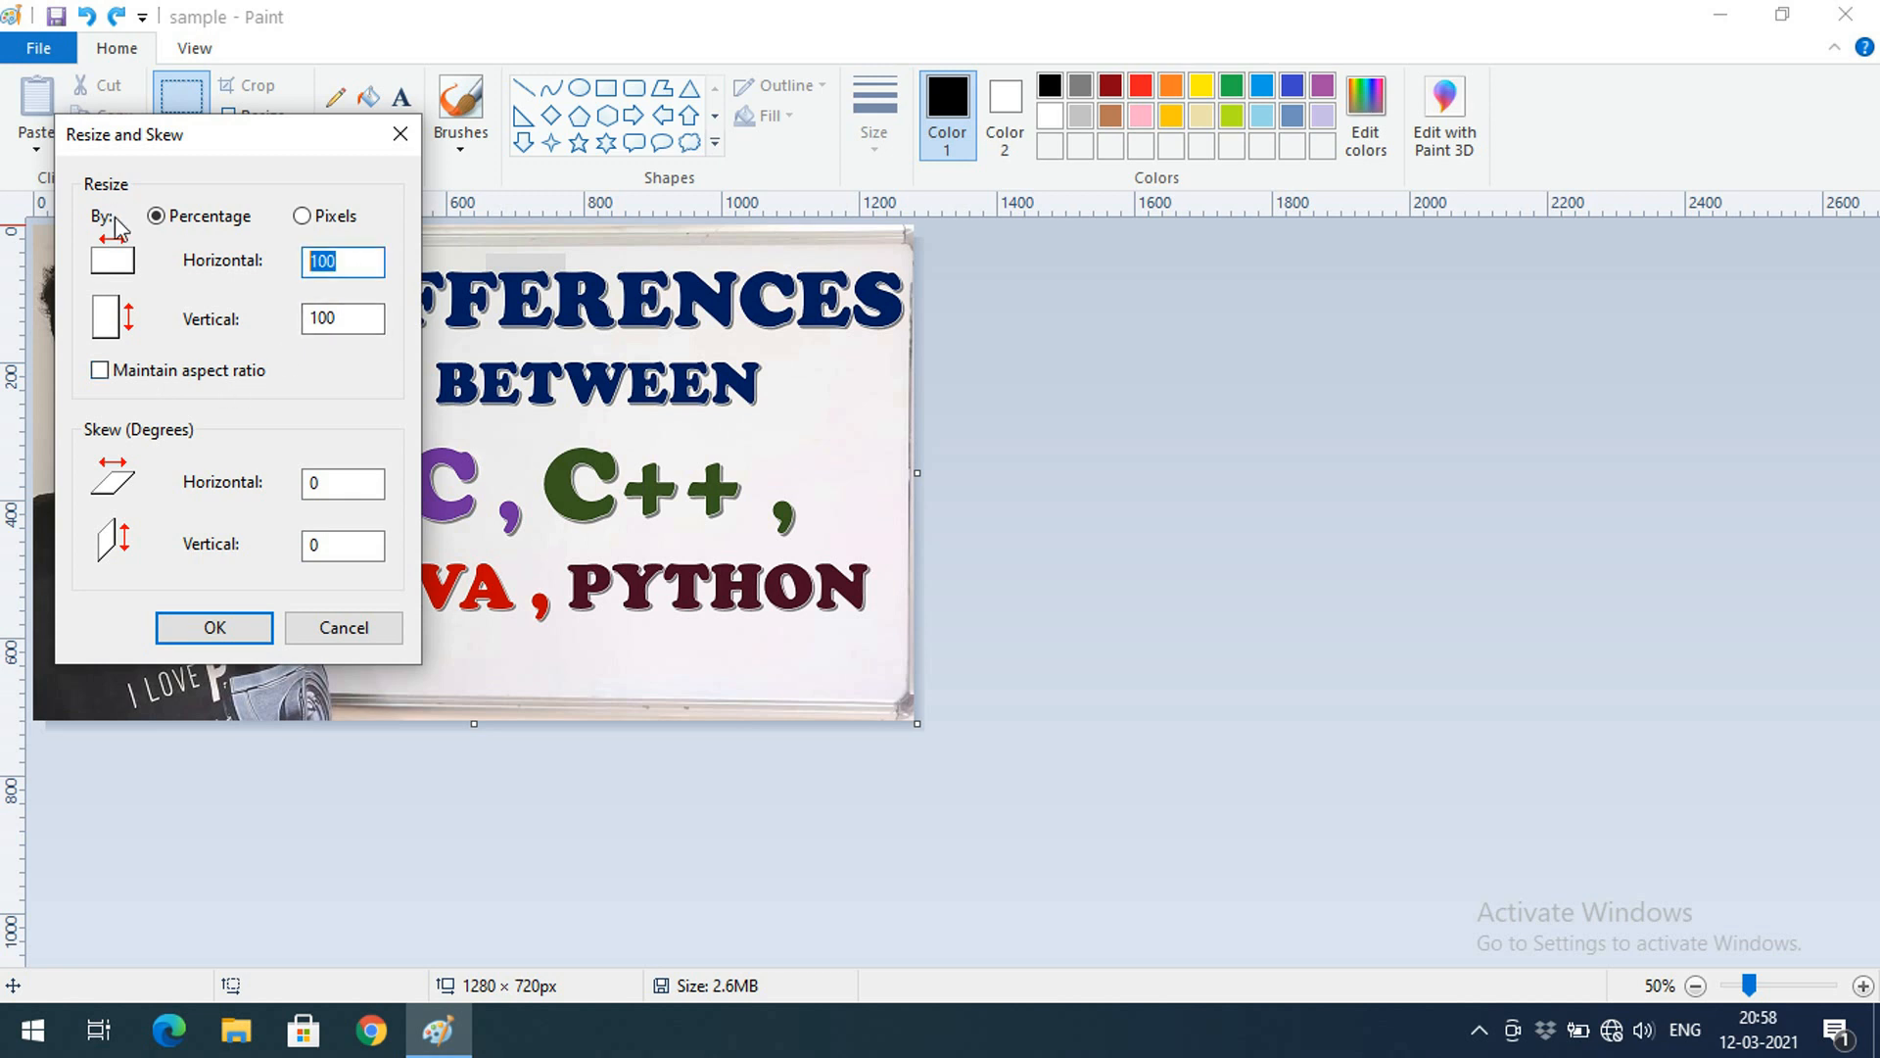
text(50)
double_click(358, 317)
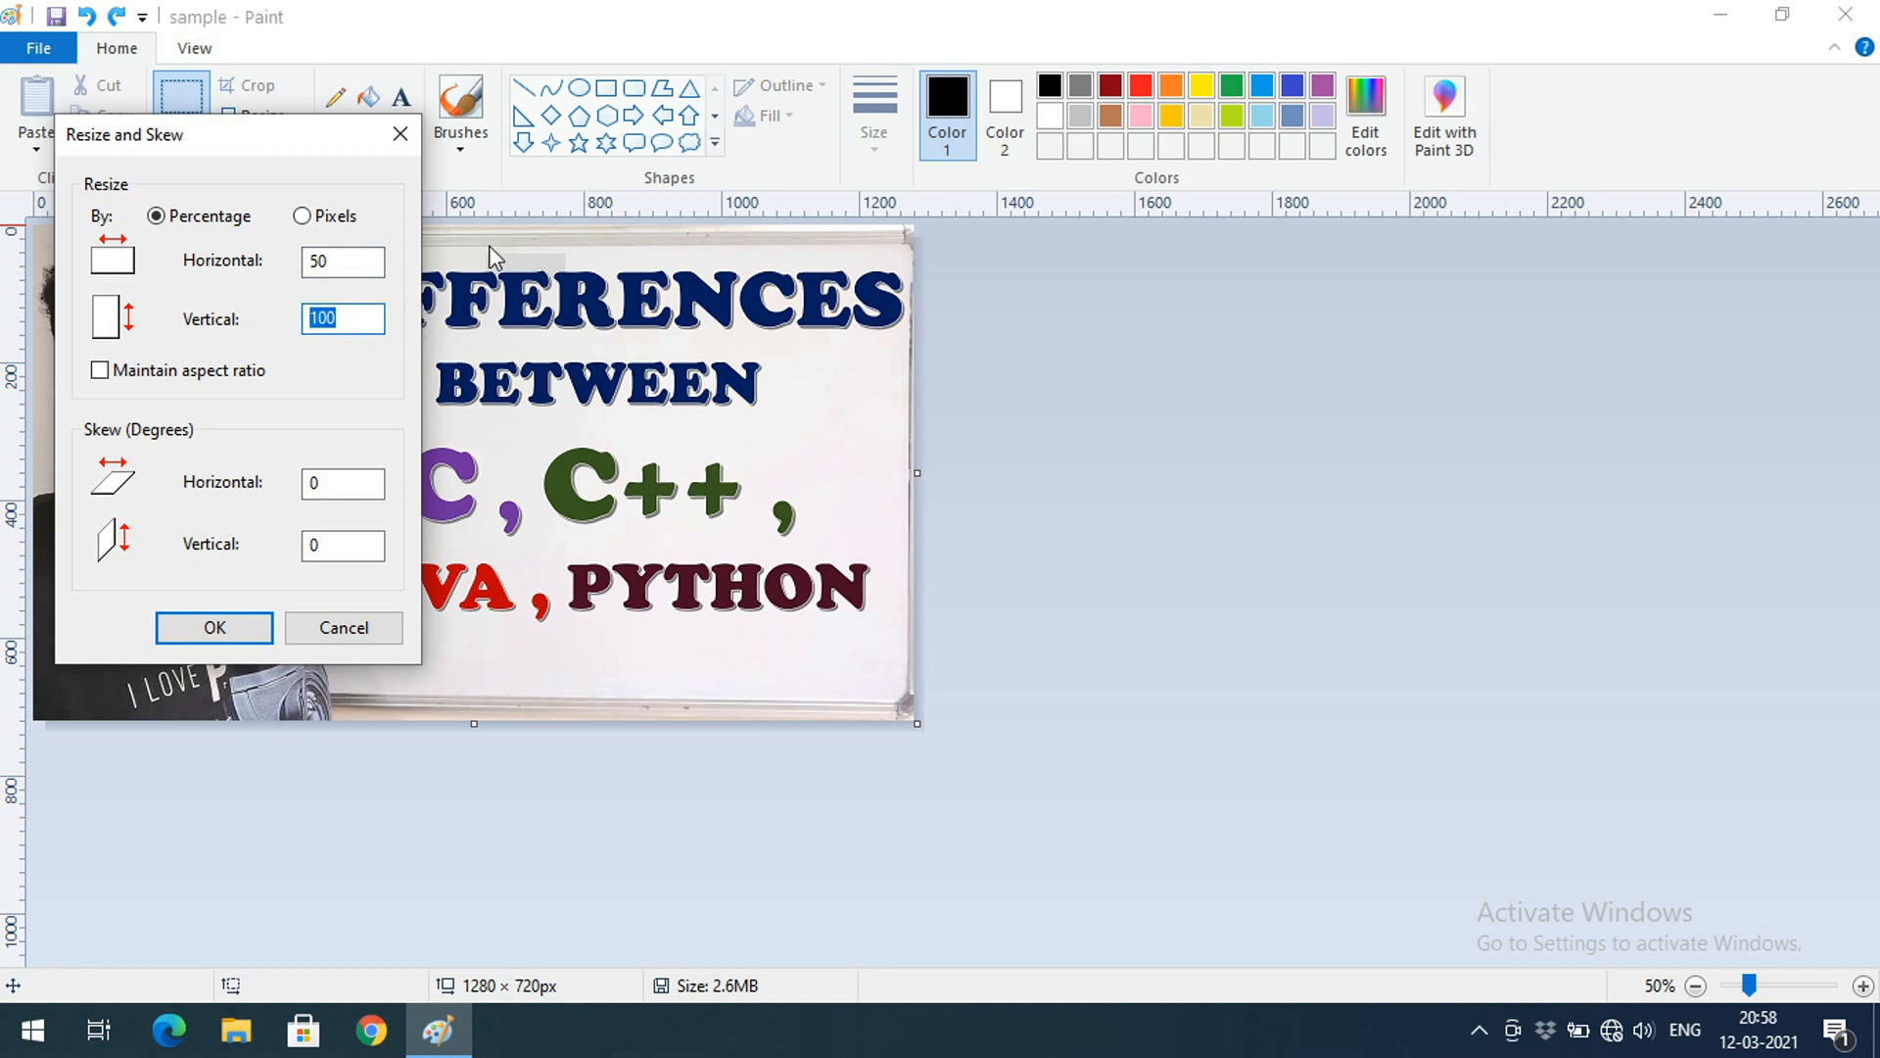
text(20)
click(264, 626)
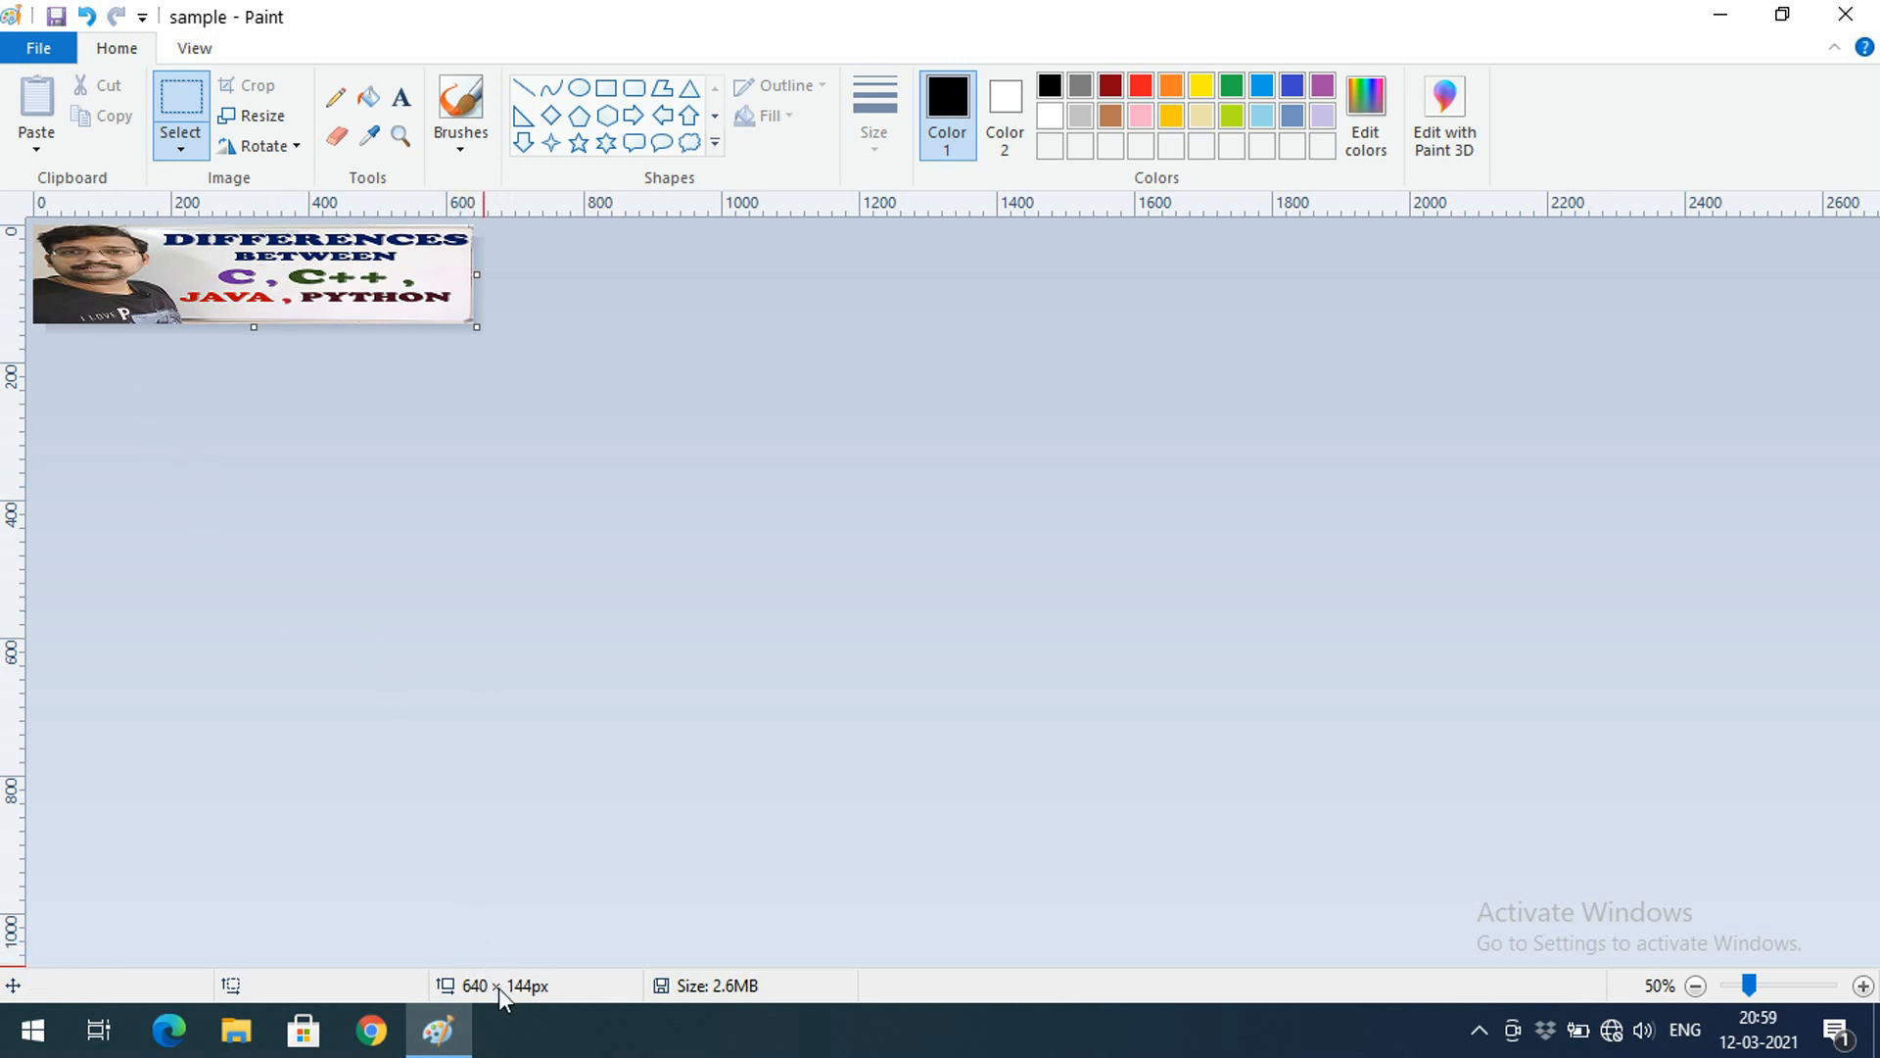
click(91, 18)
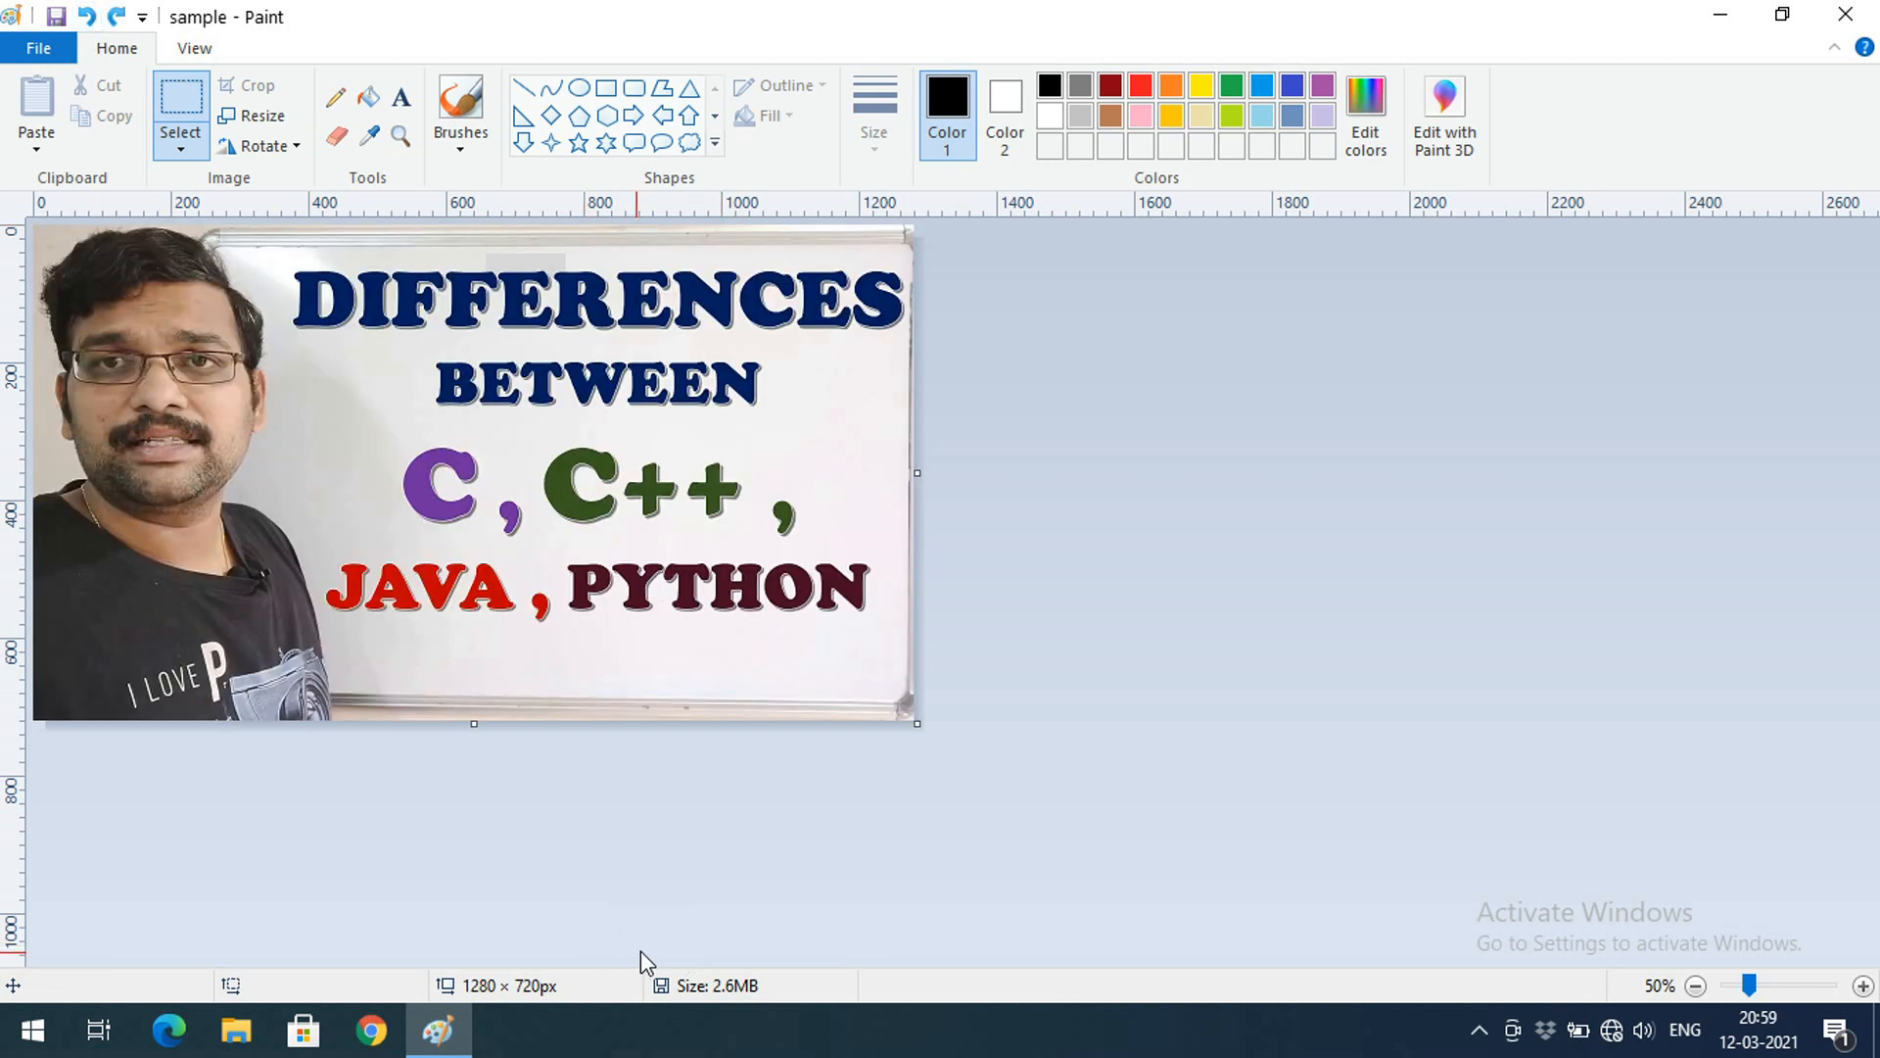
click(263, 115)
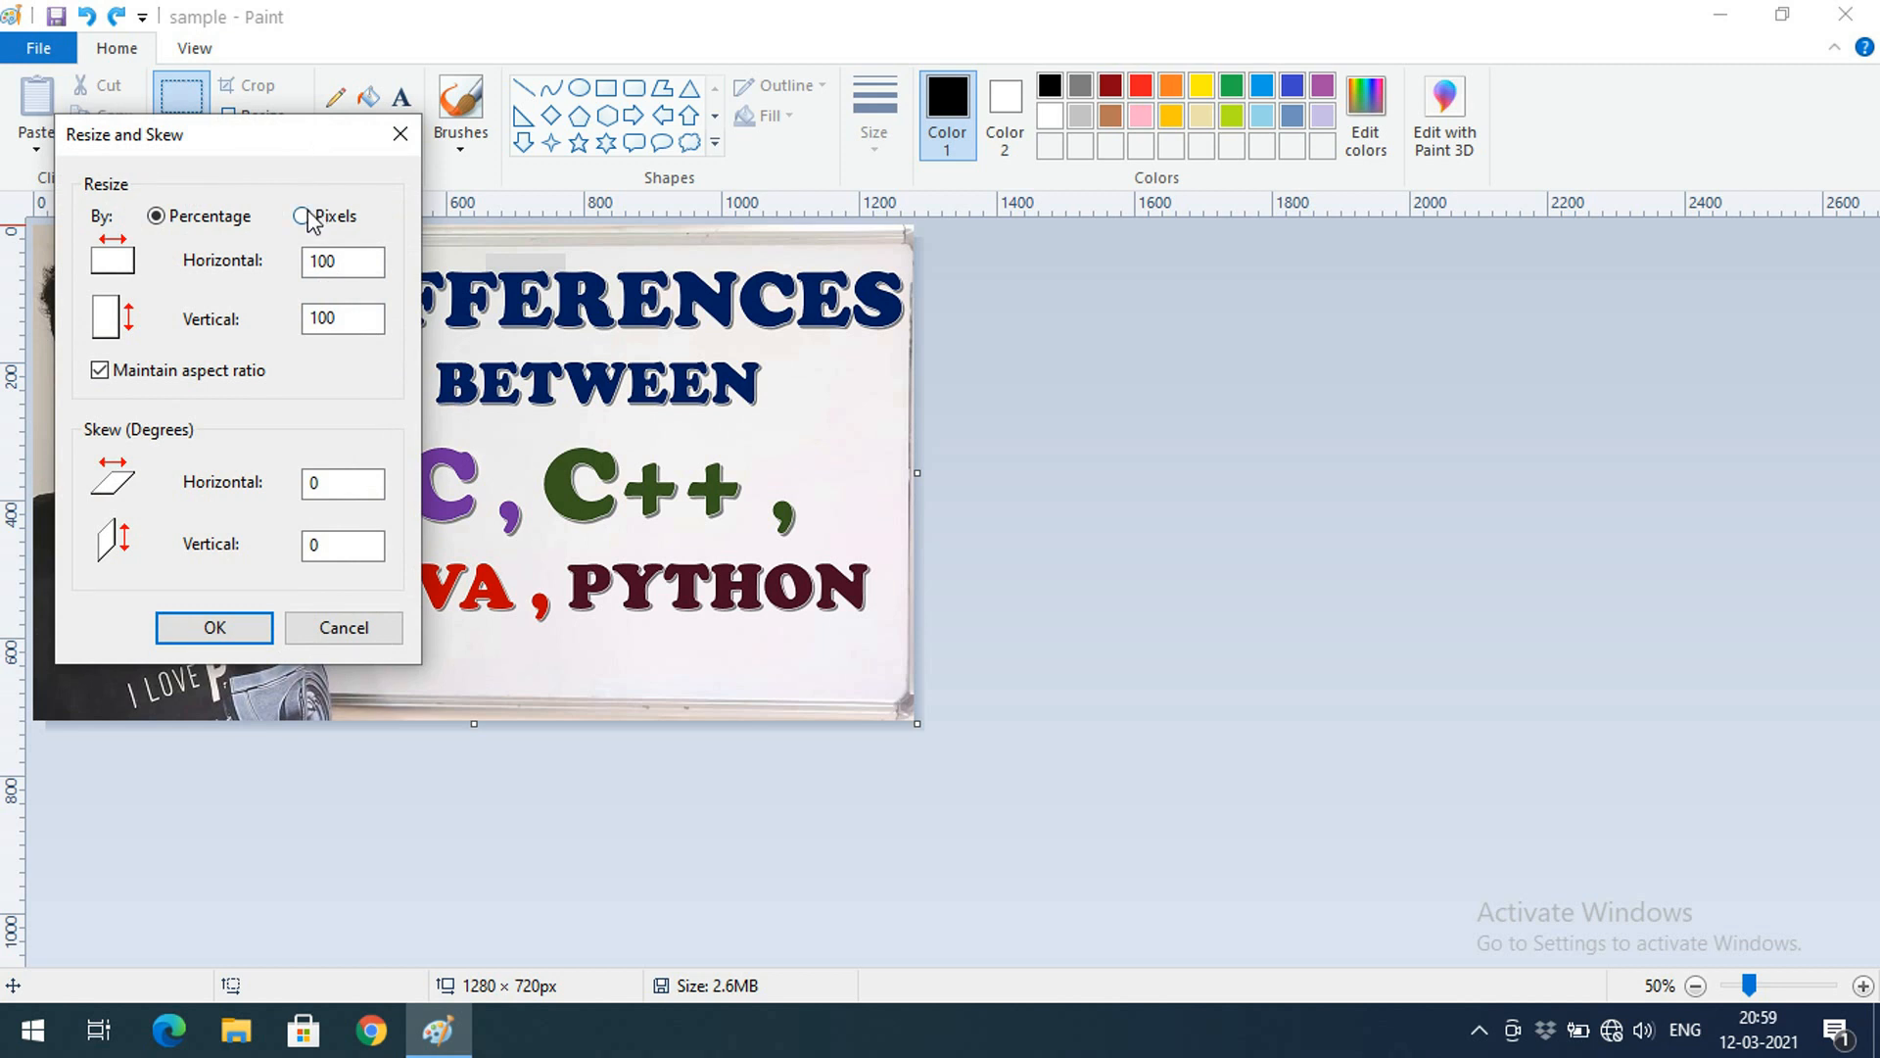
click(303, 217)
key(Tab)
text(4)
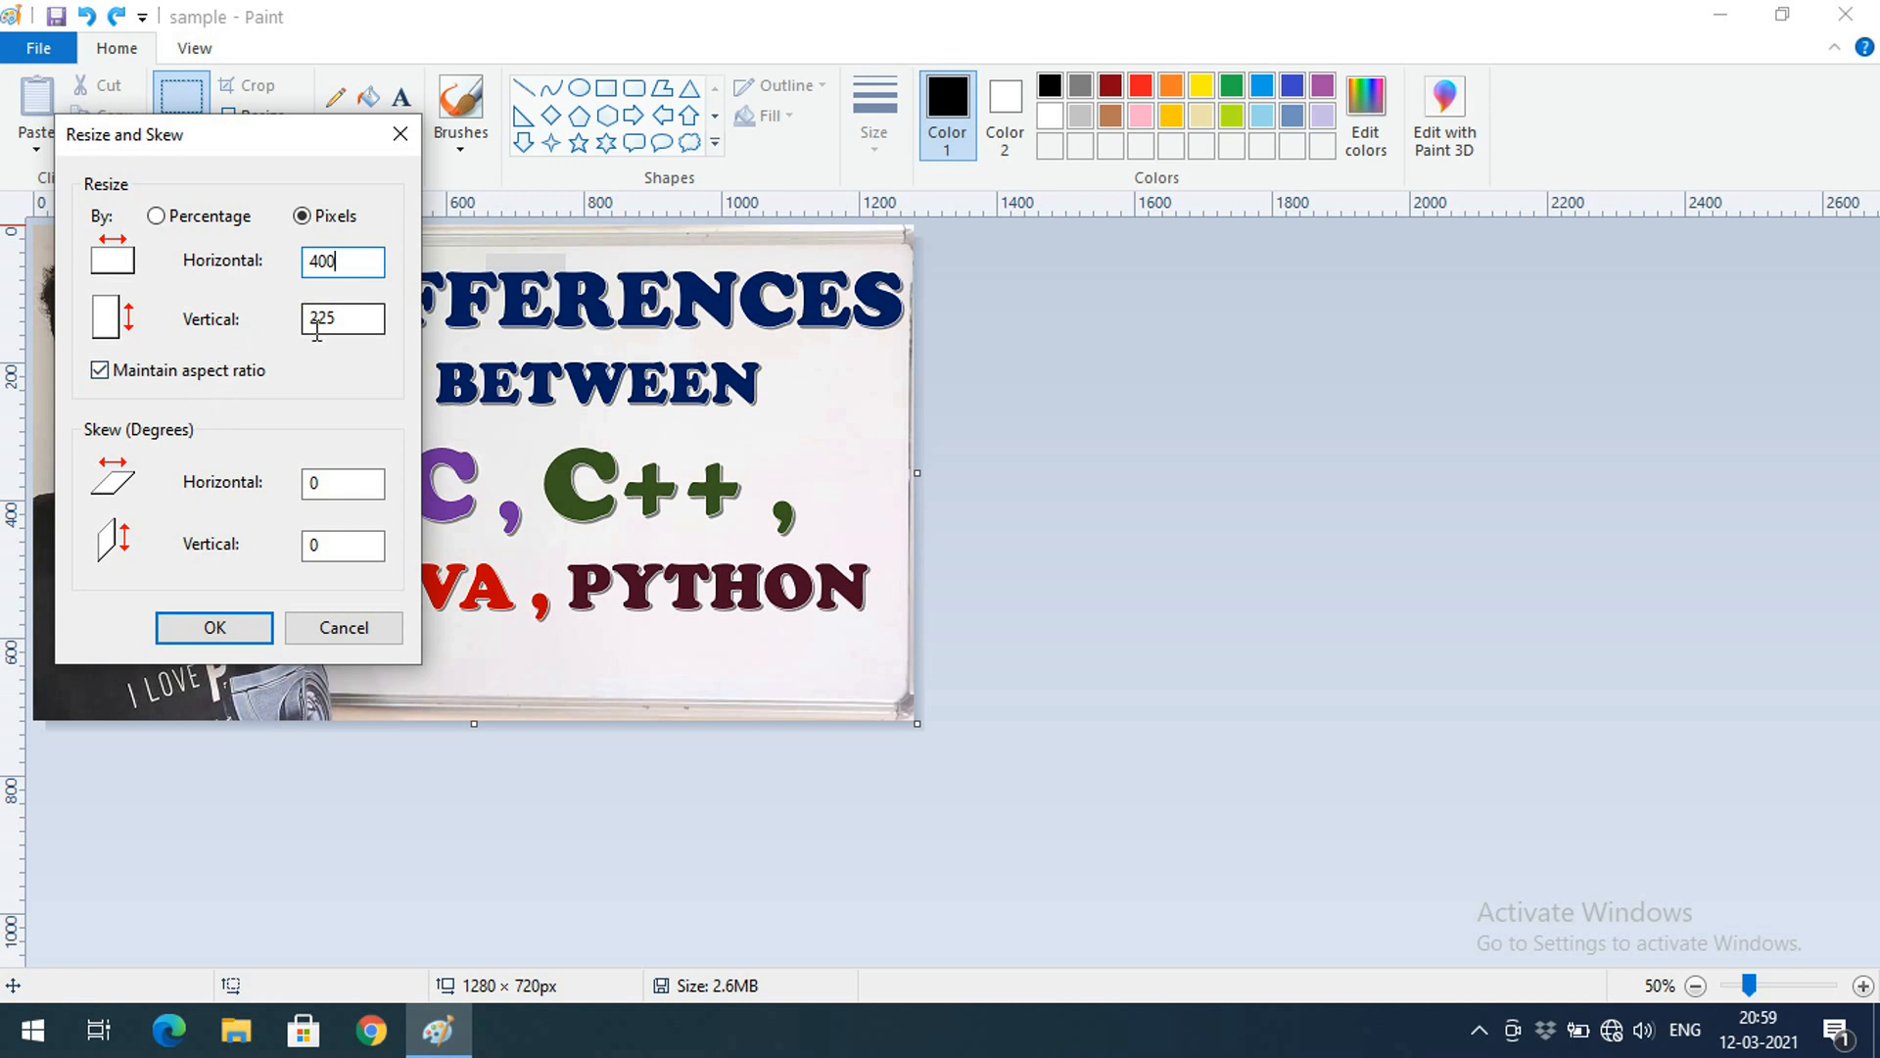
click(210, 621)
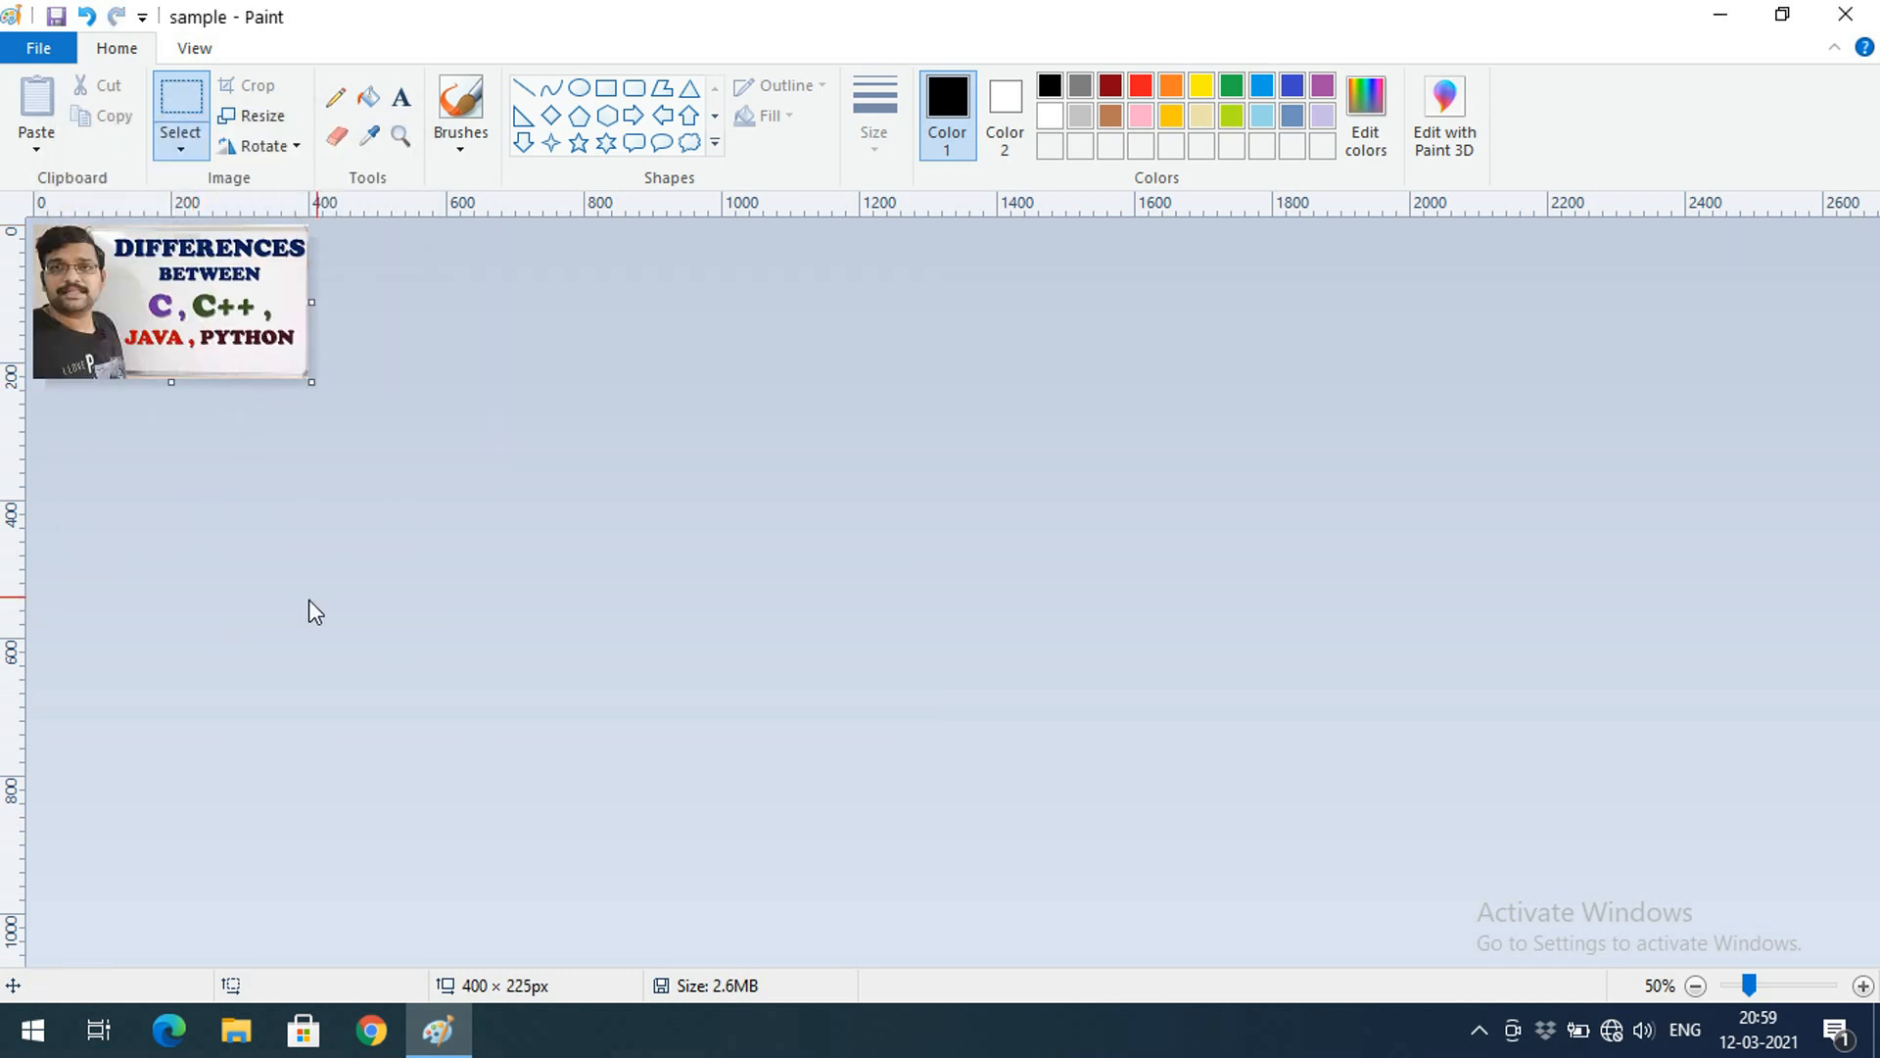
click(86, 17)
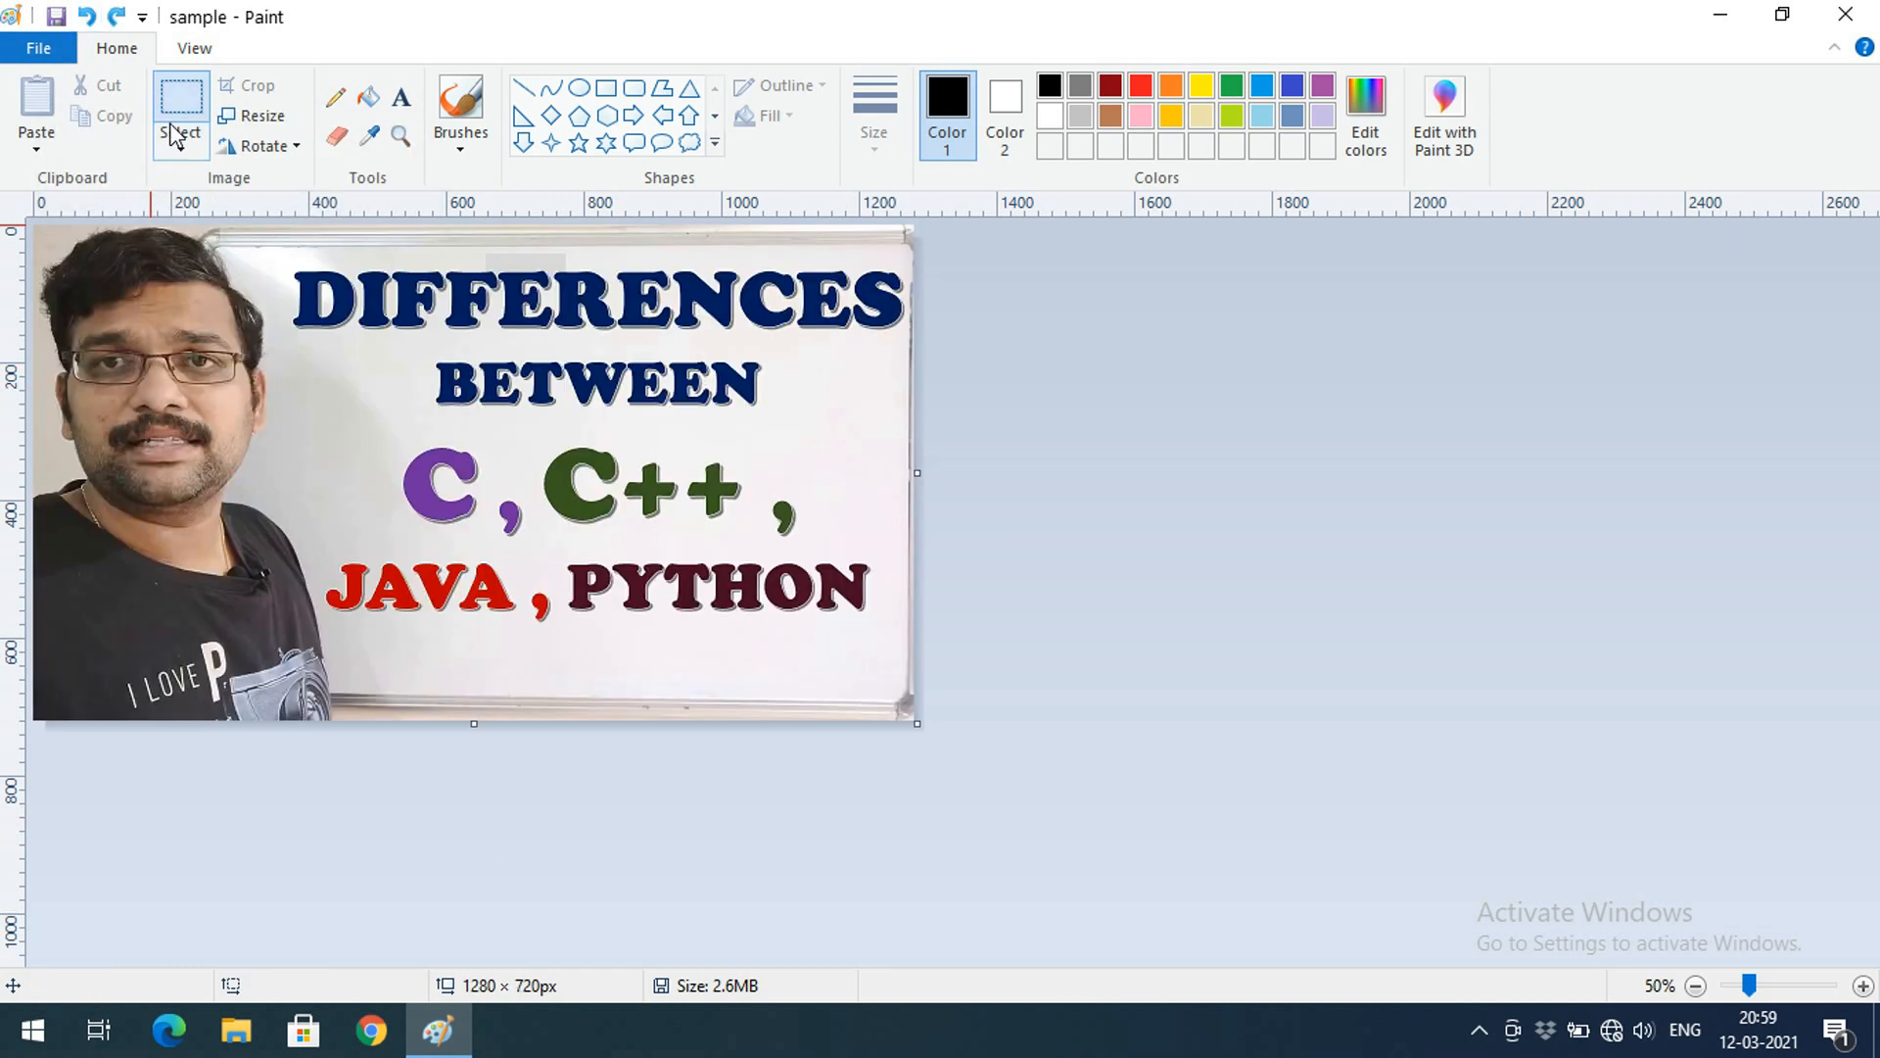
click(252, 116)
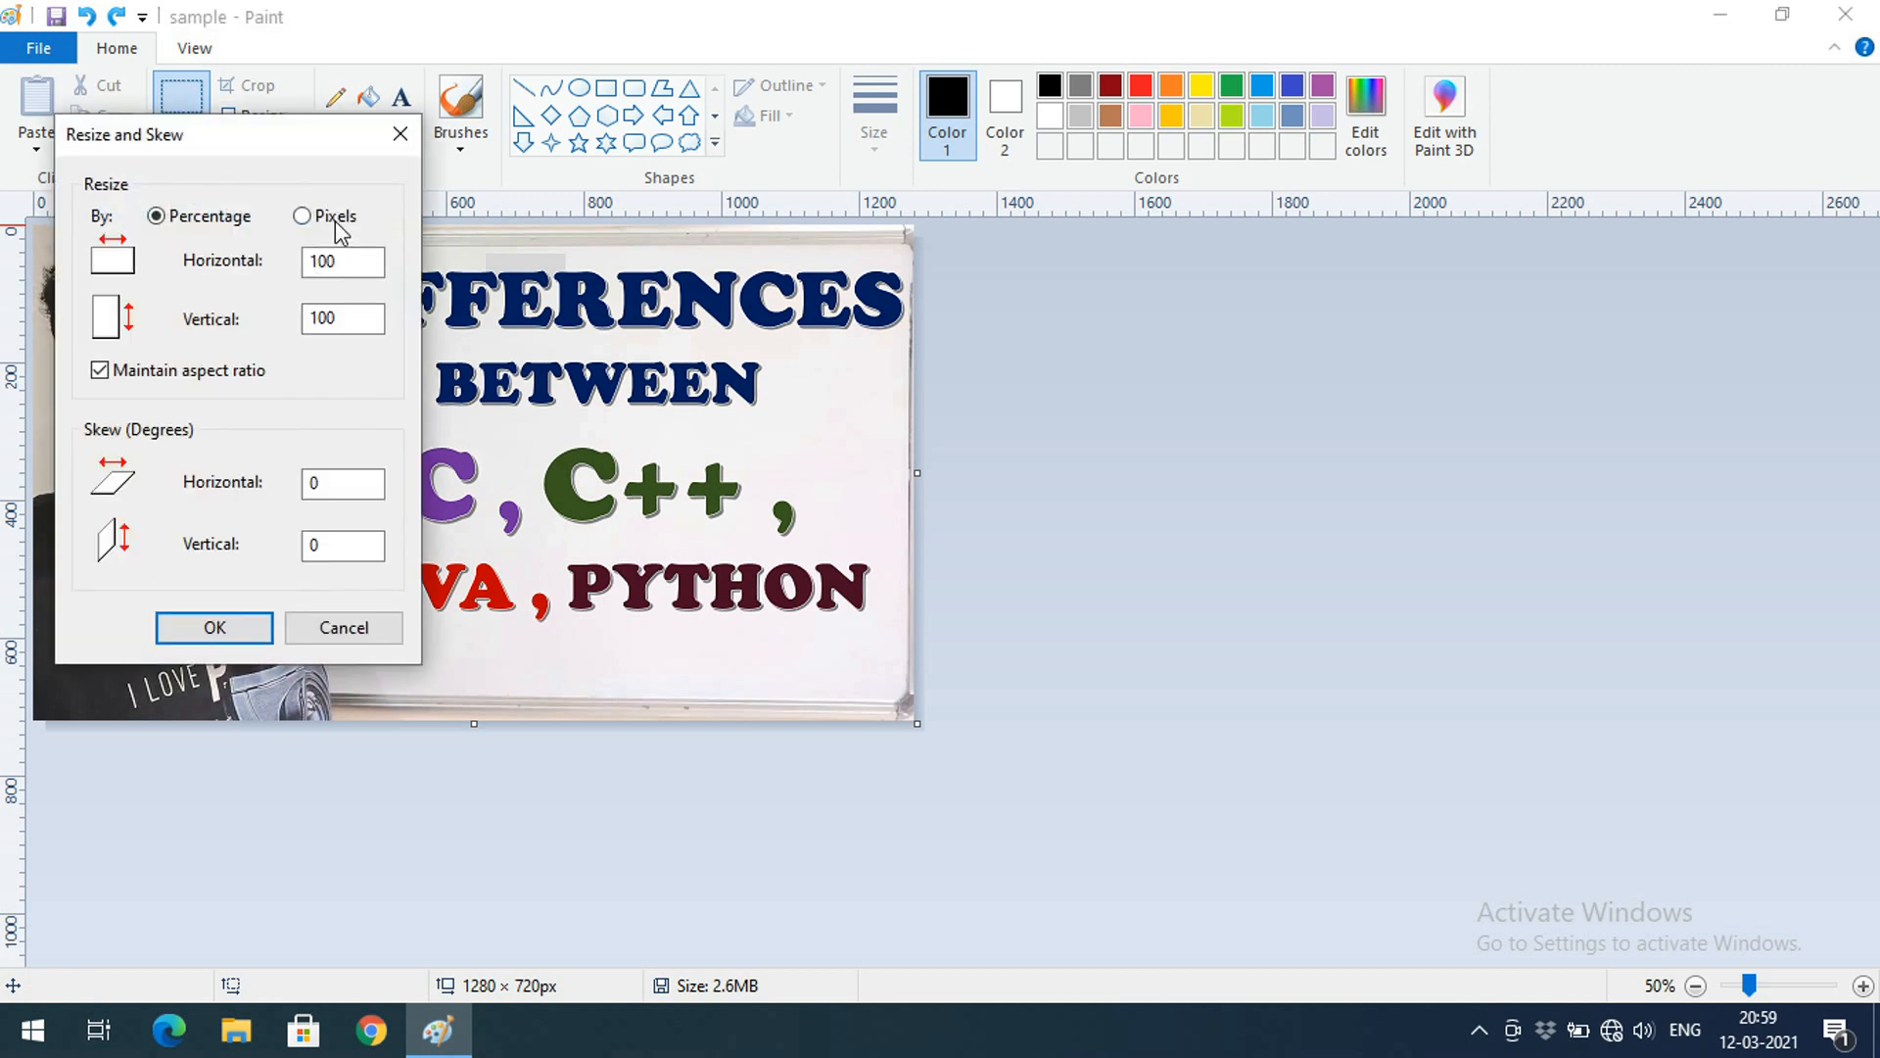
click(333, 218)
click(265, 380)
double_click(348, 261)
text(500)
double_click(358, 318)
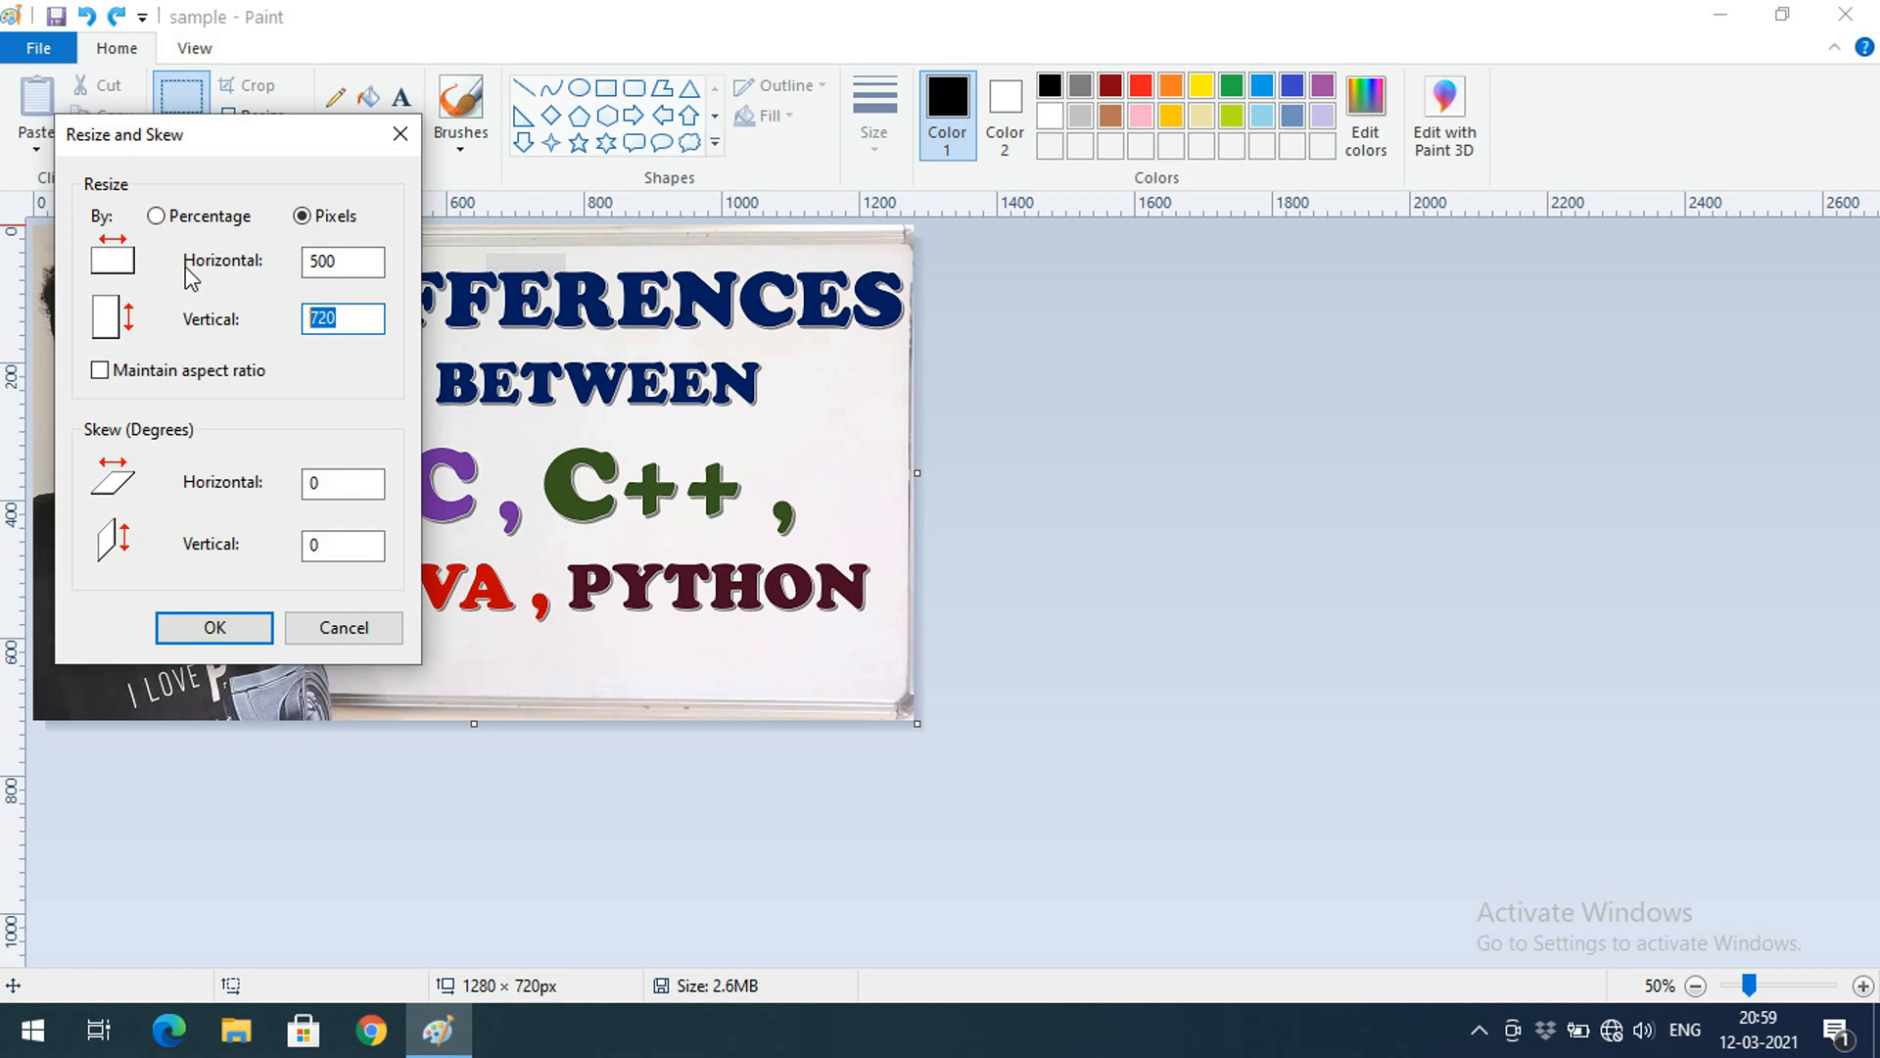
text(300)
click(213, 627)
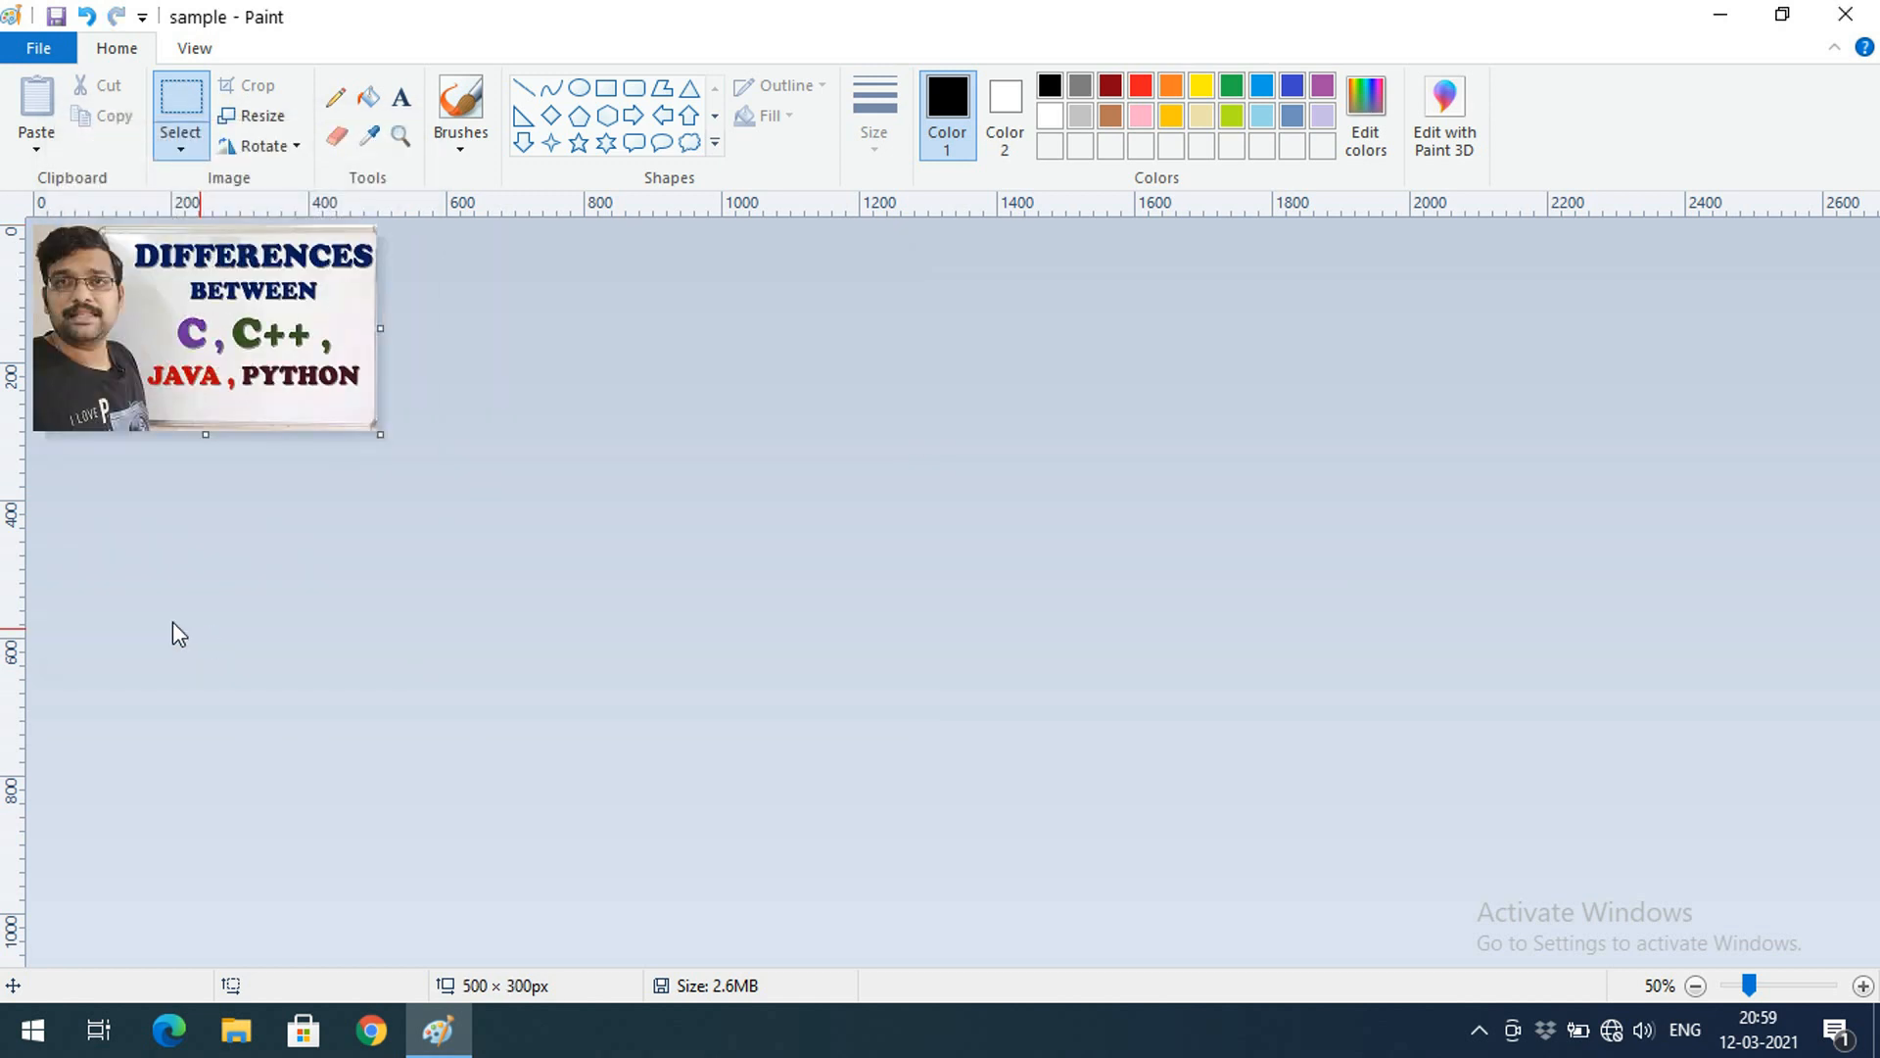
click(86, 17)
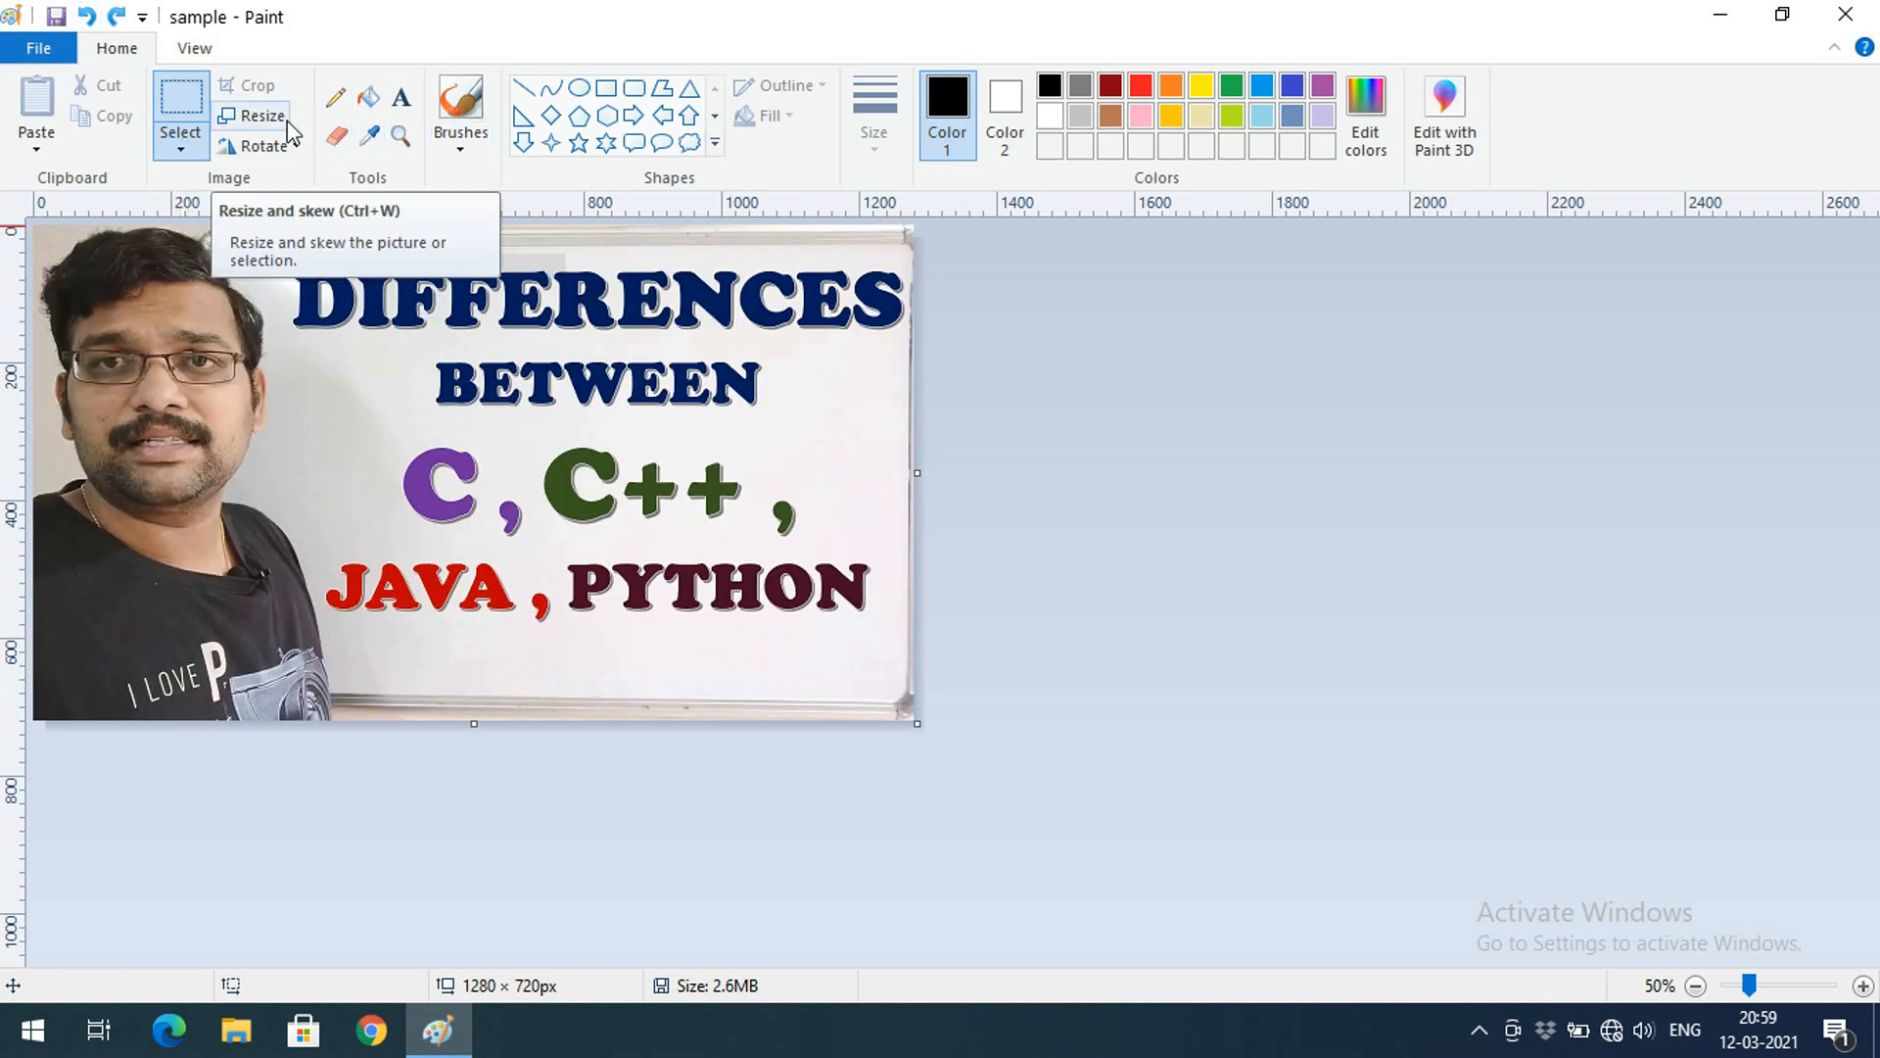
Skew the picture 20° horizontally and 10° vertically, then undo once
click(260, 116)
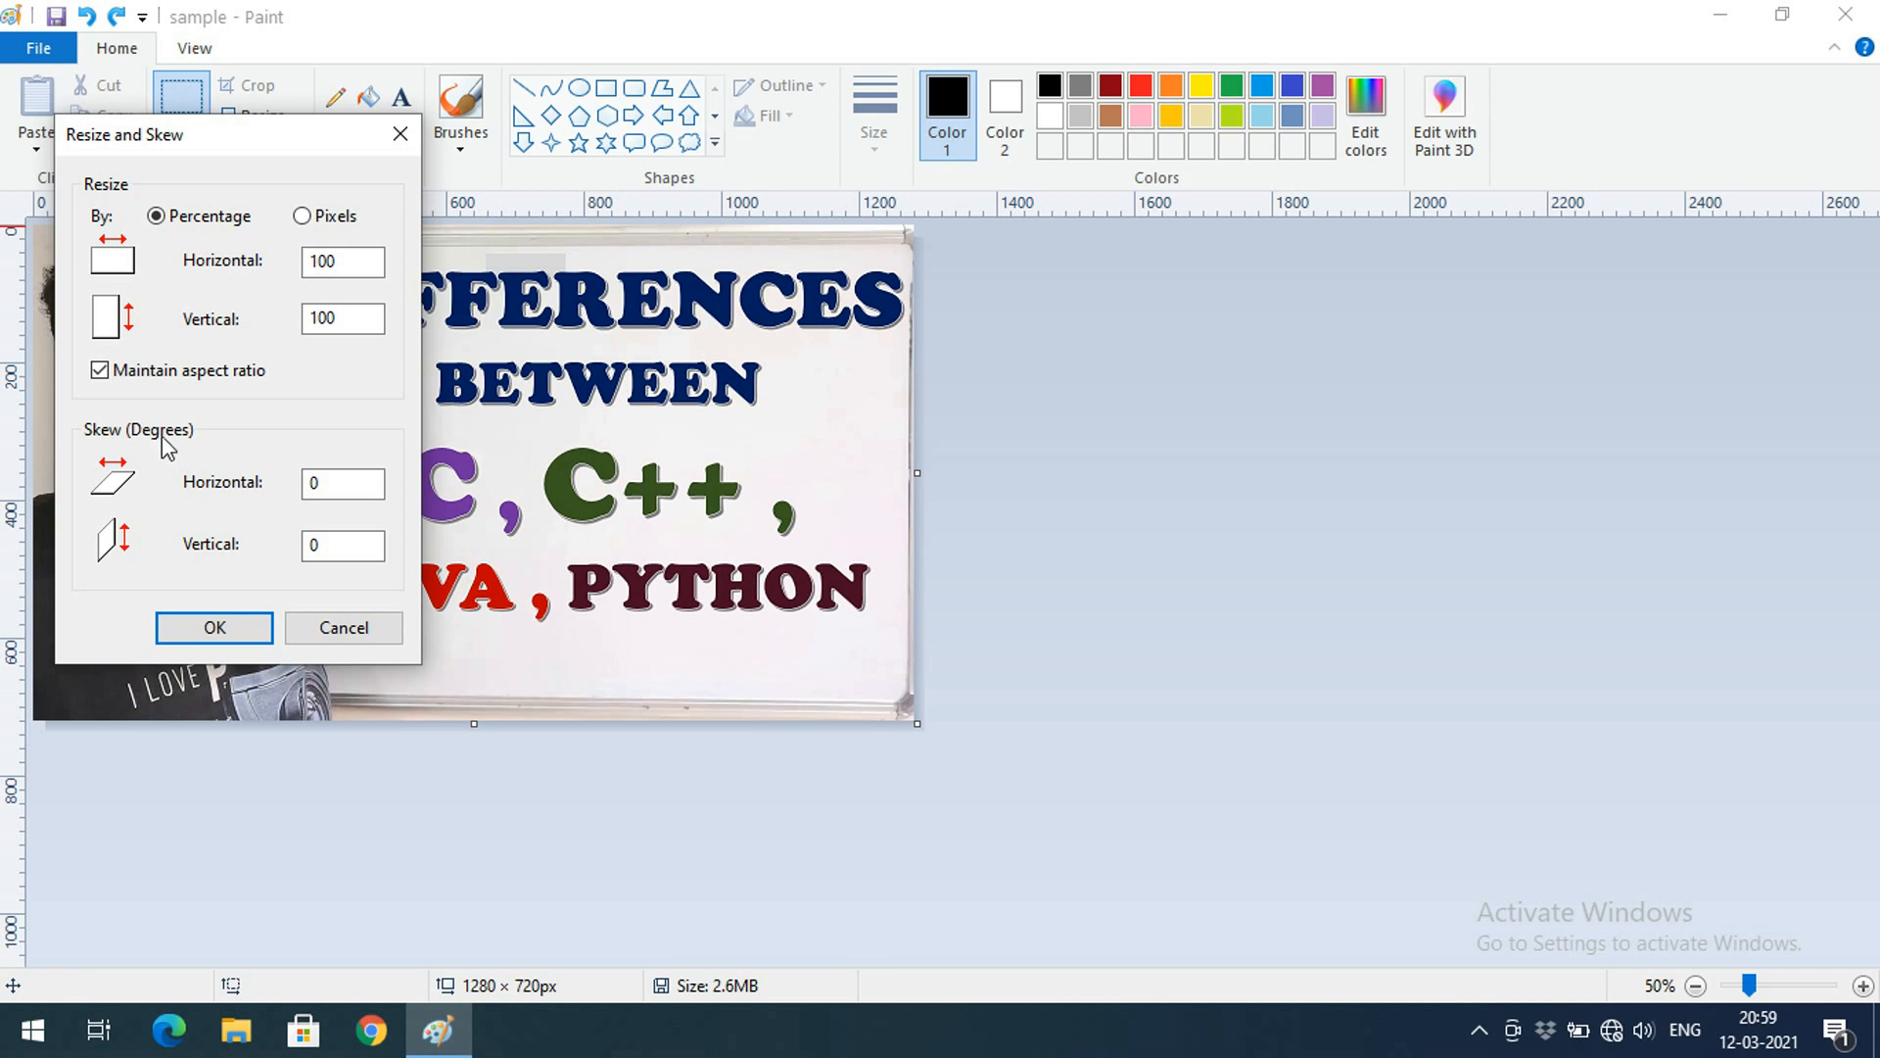
double_click(329, 495)
text(20)
double_click(364, 544)
text(10)
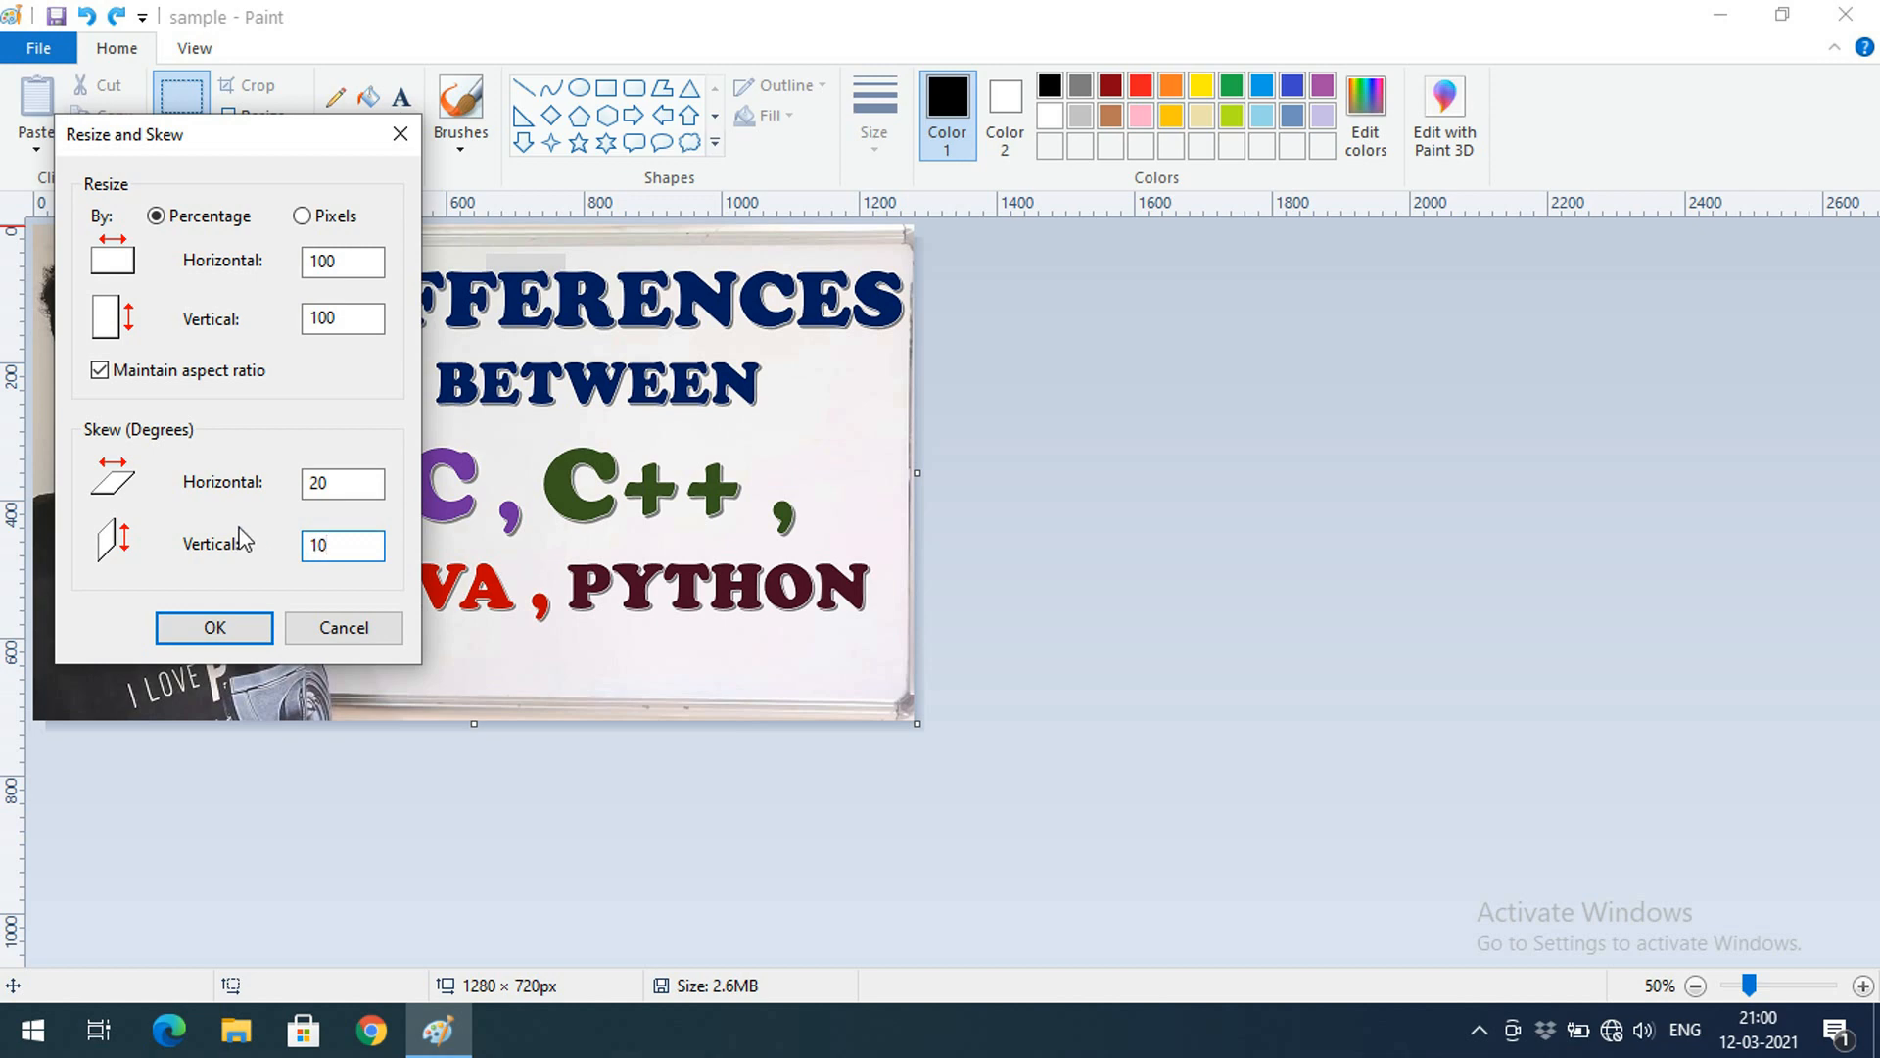
click(233, 624)
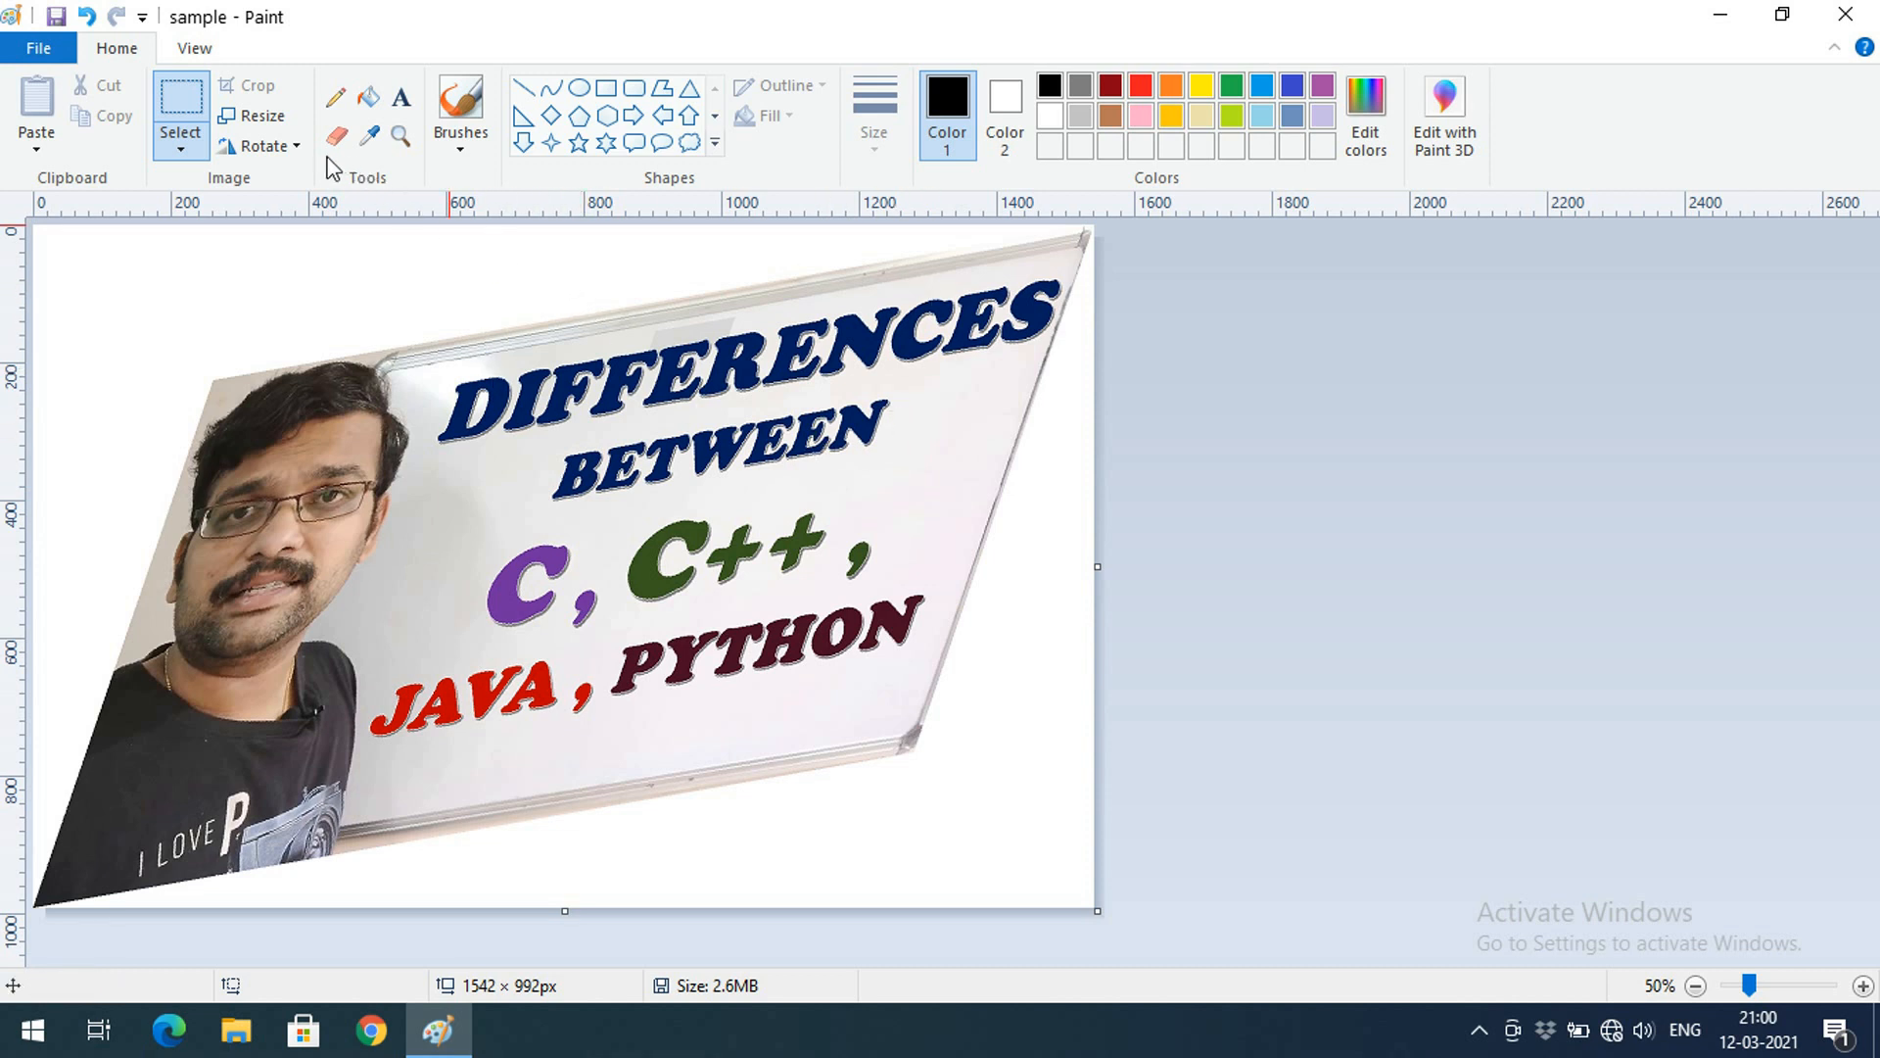
click(86, 17)
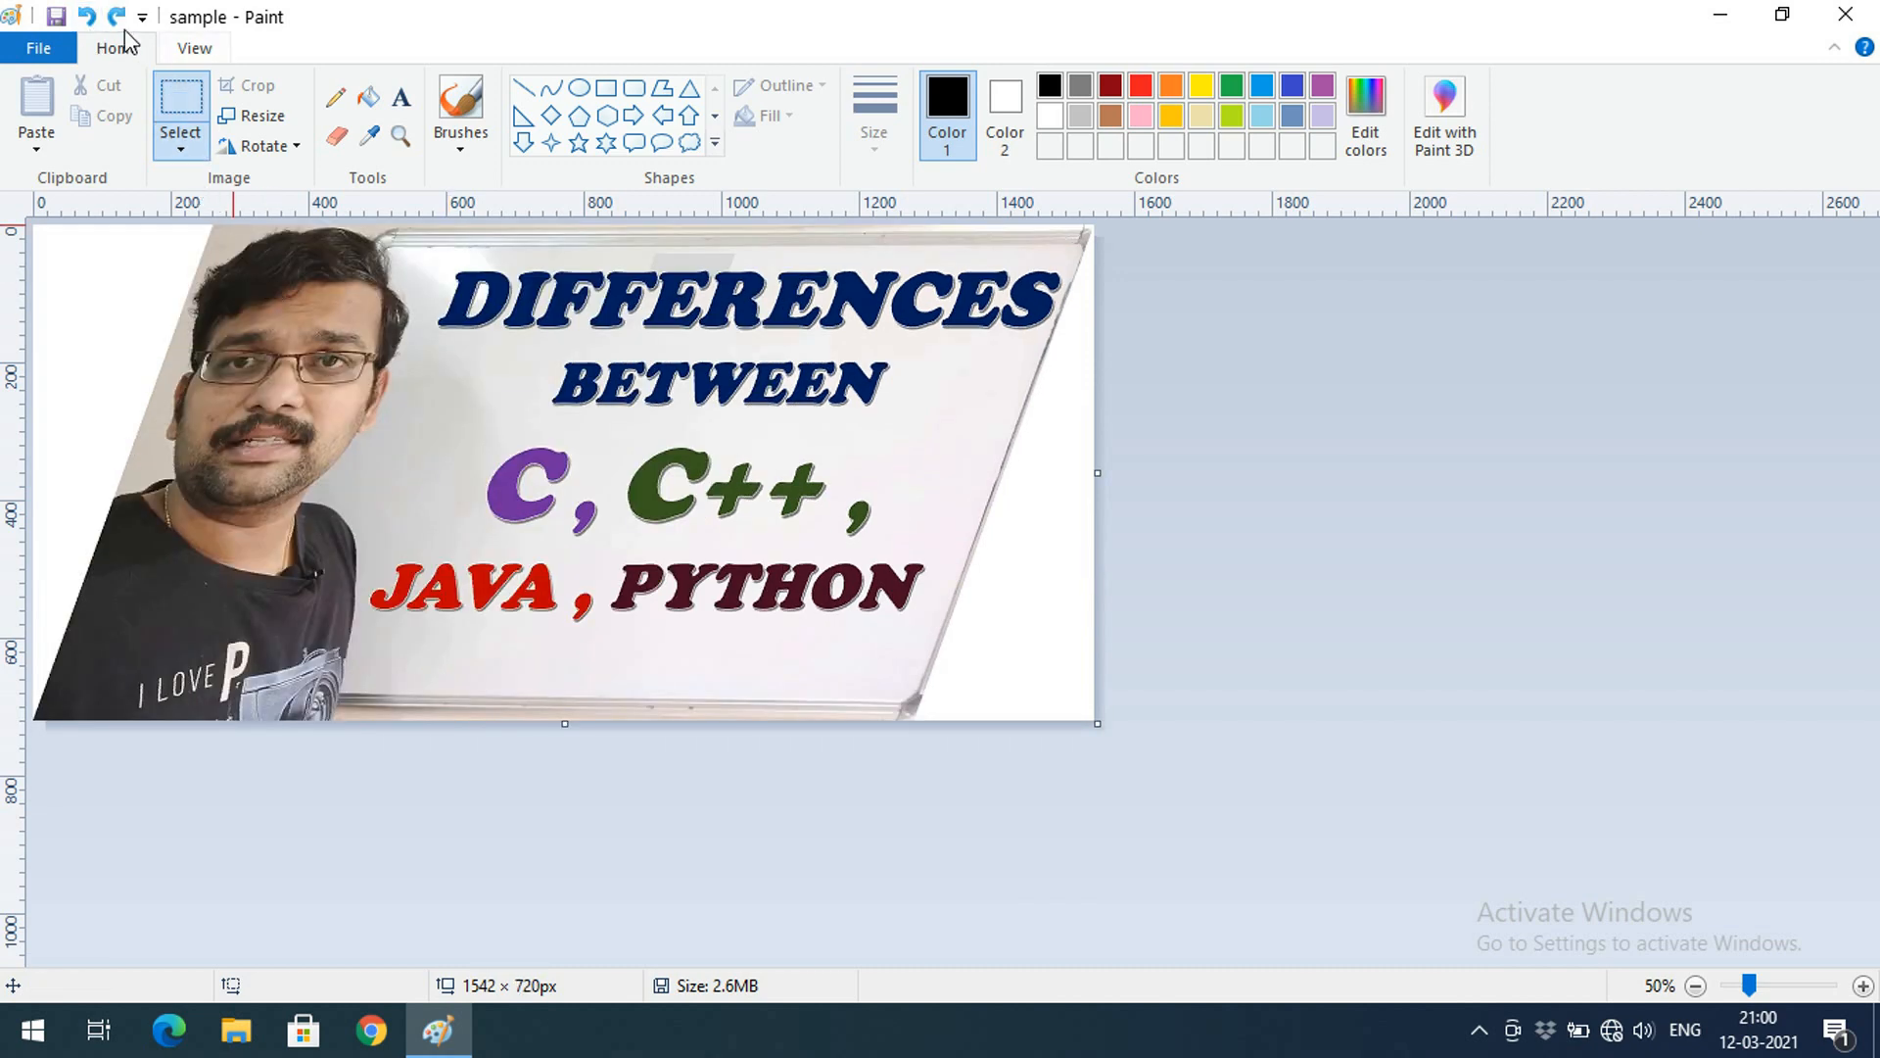
Undo the remaining skew and close Resize and Skew without changes, leaving 1280 × 720
click(86, 17)
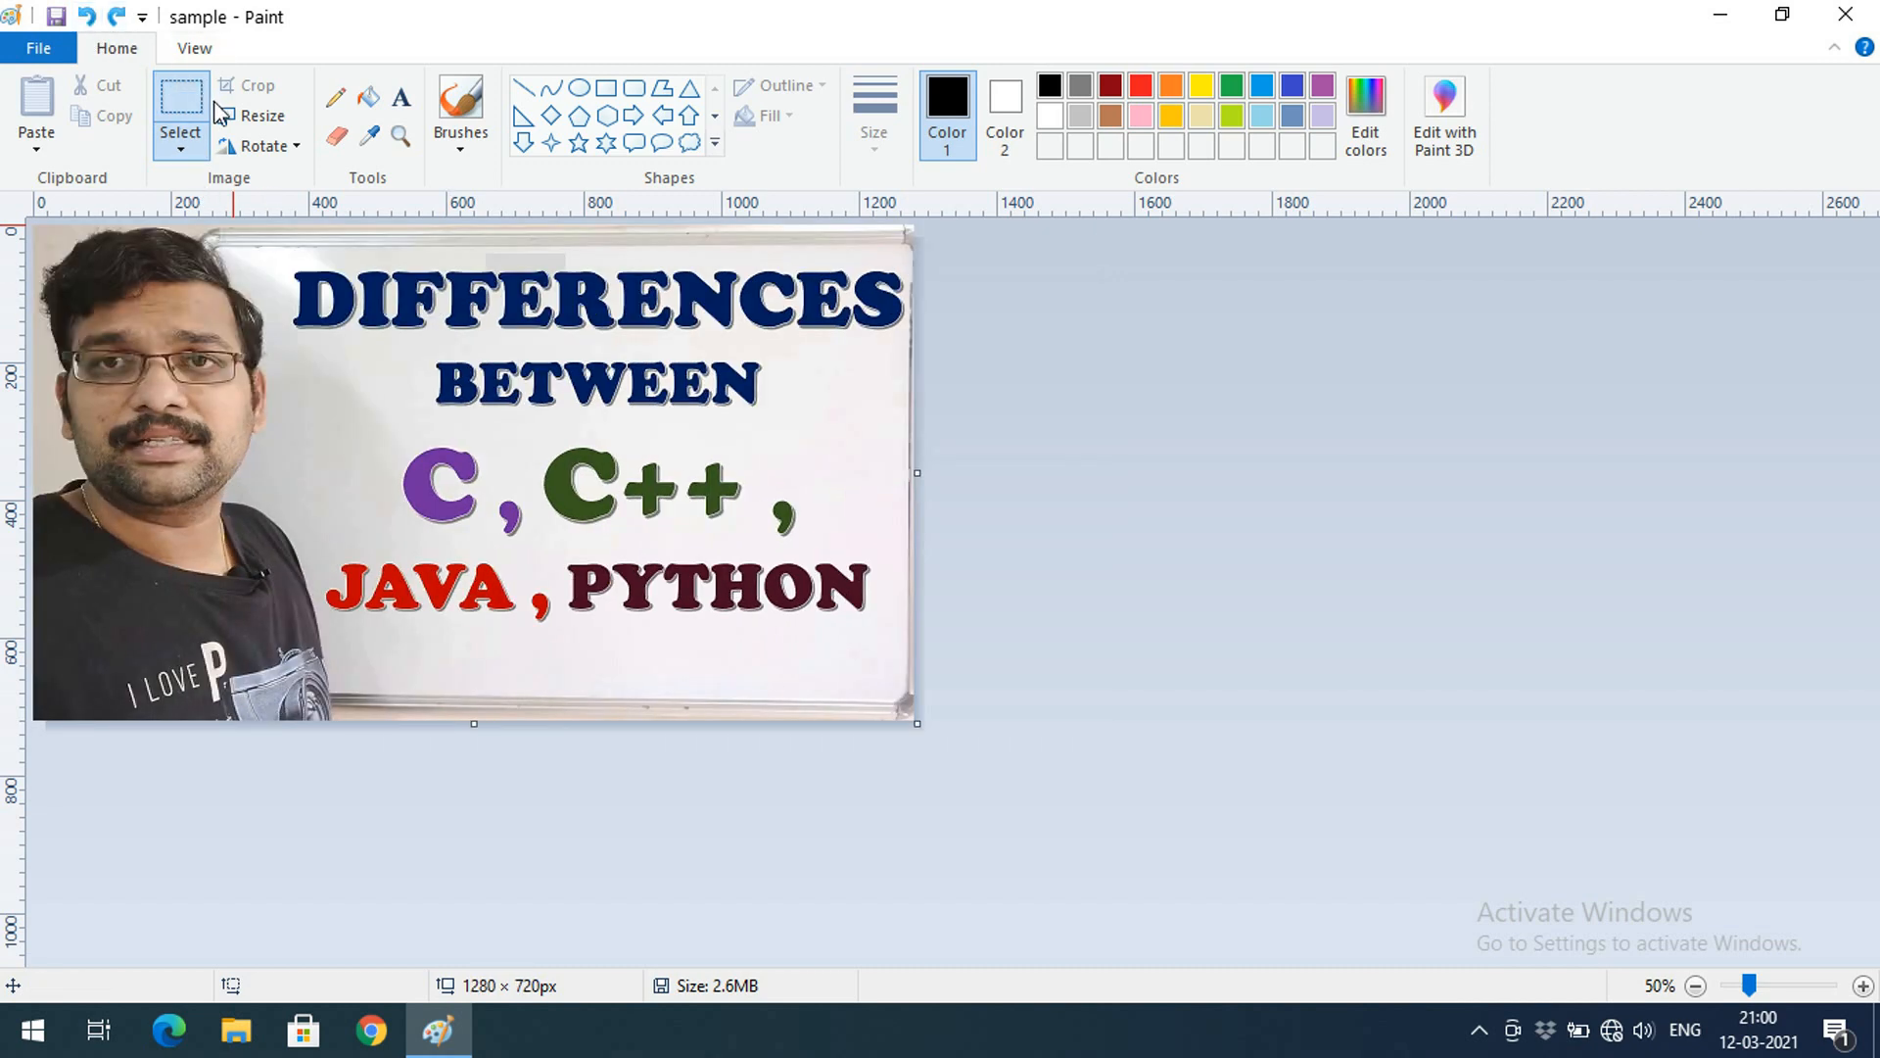
click(253, 115)
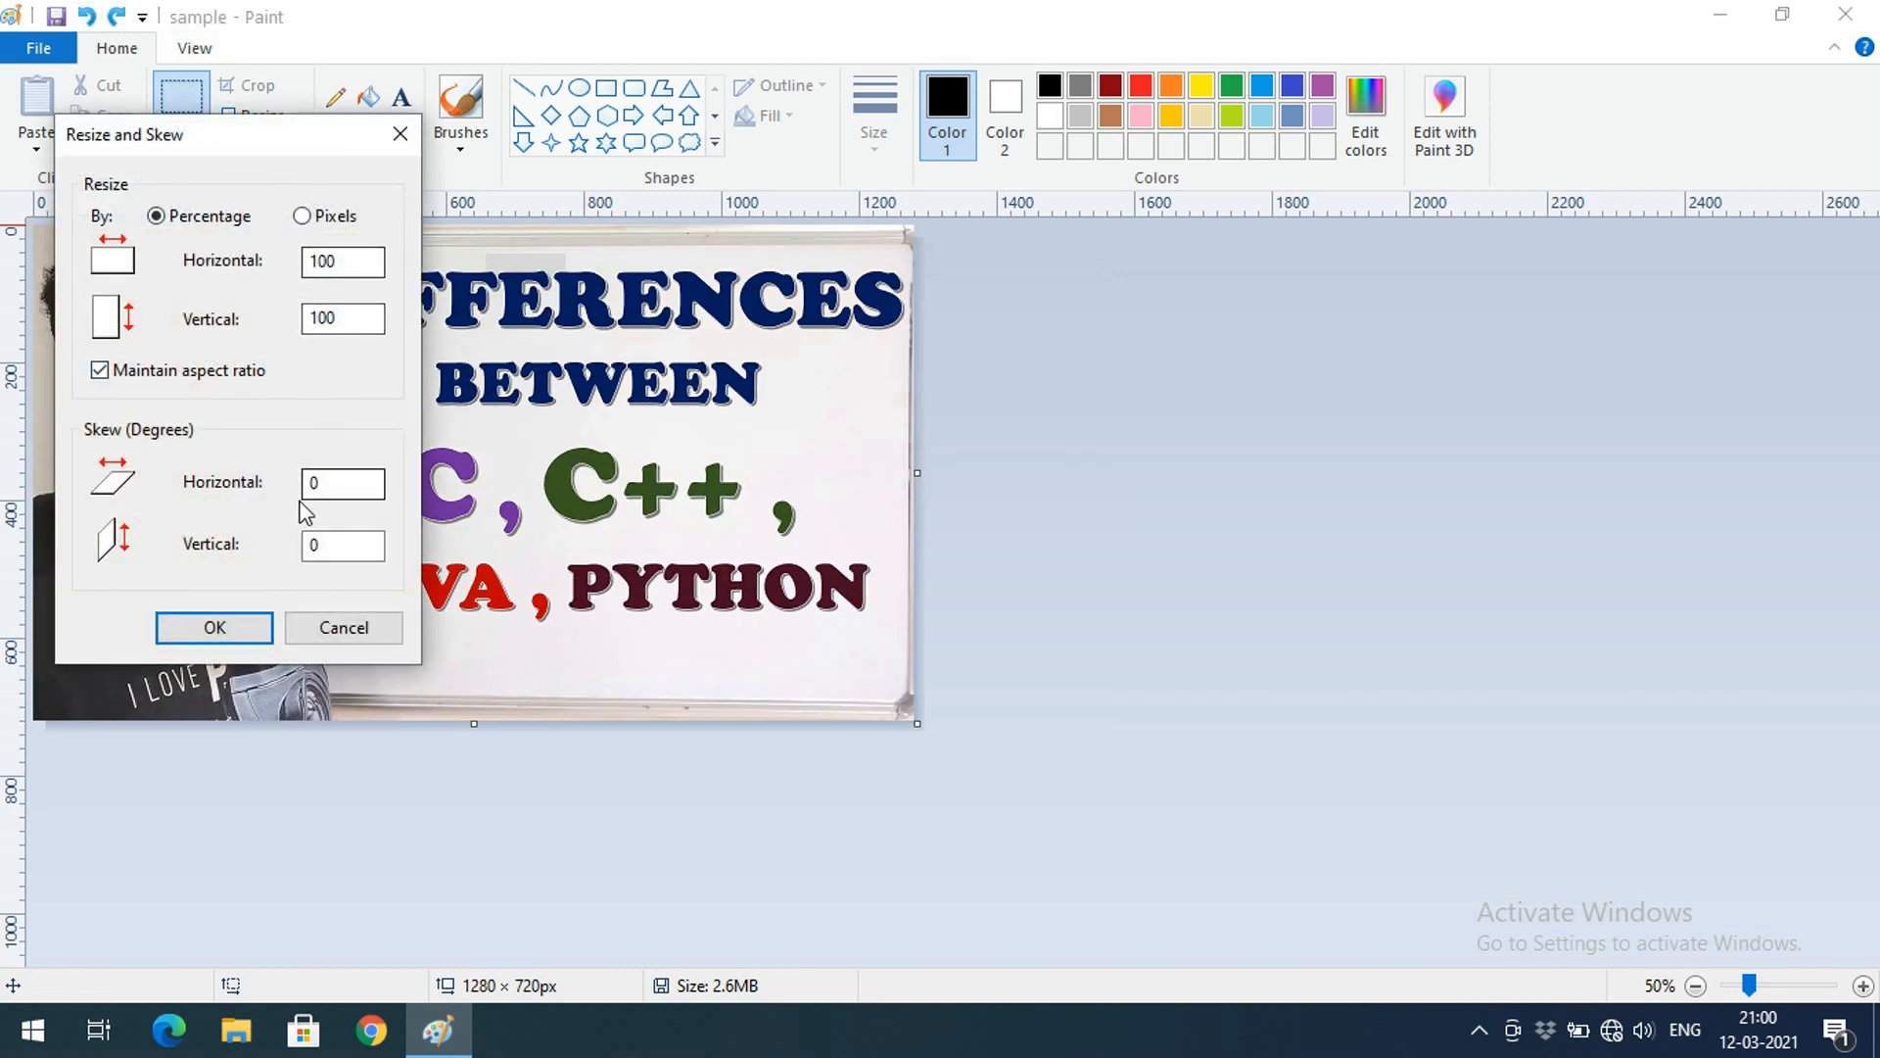
drag(223, 145, 677, 111)
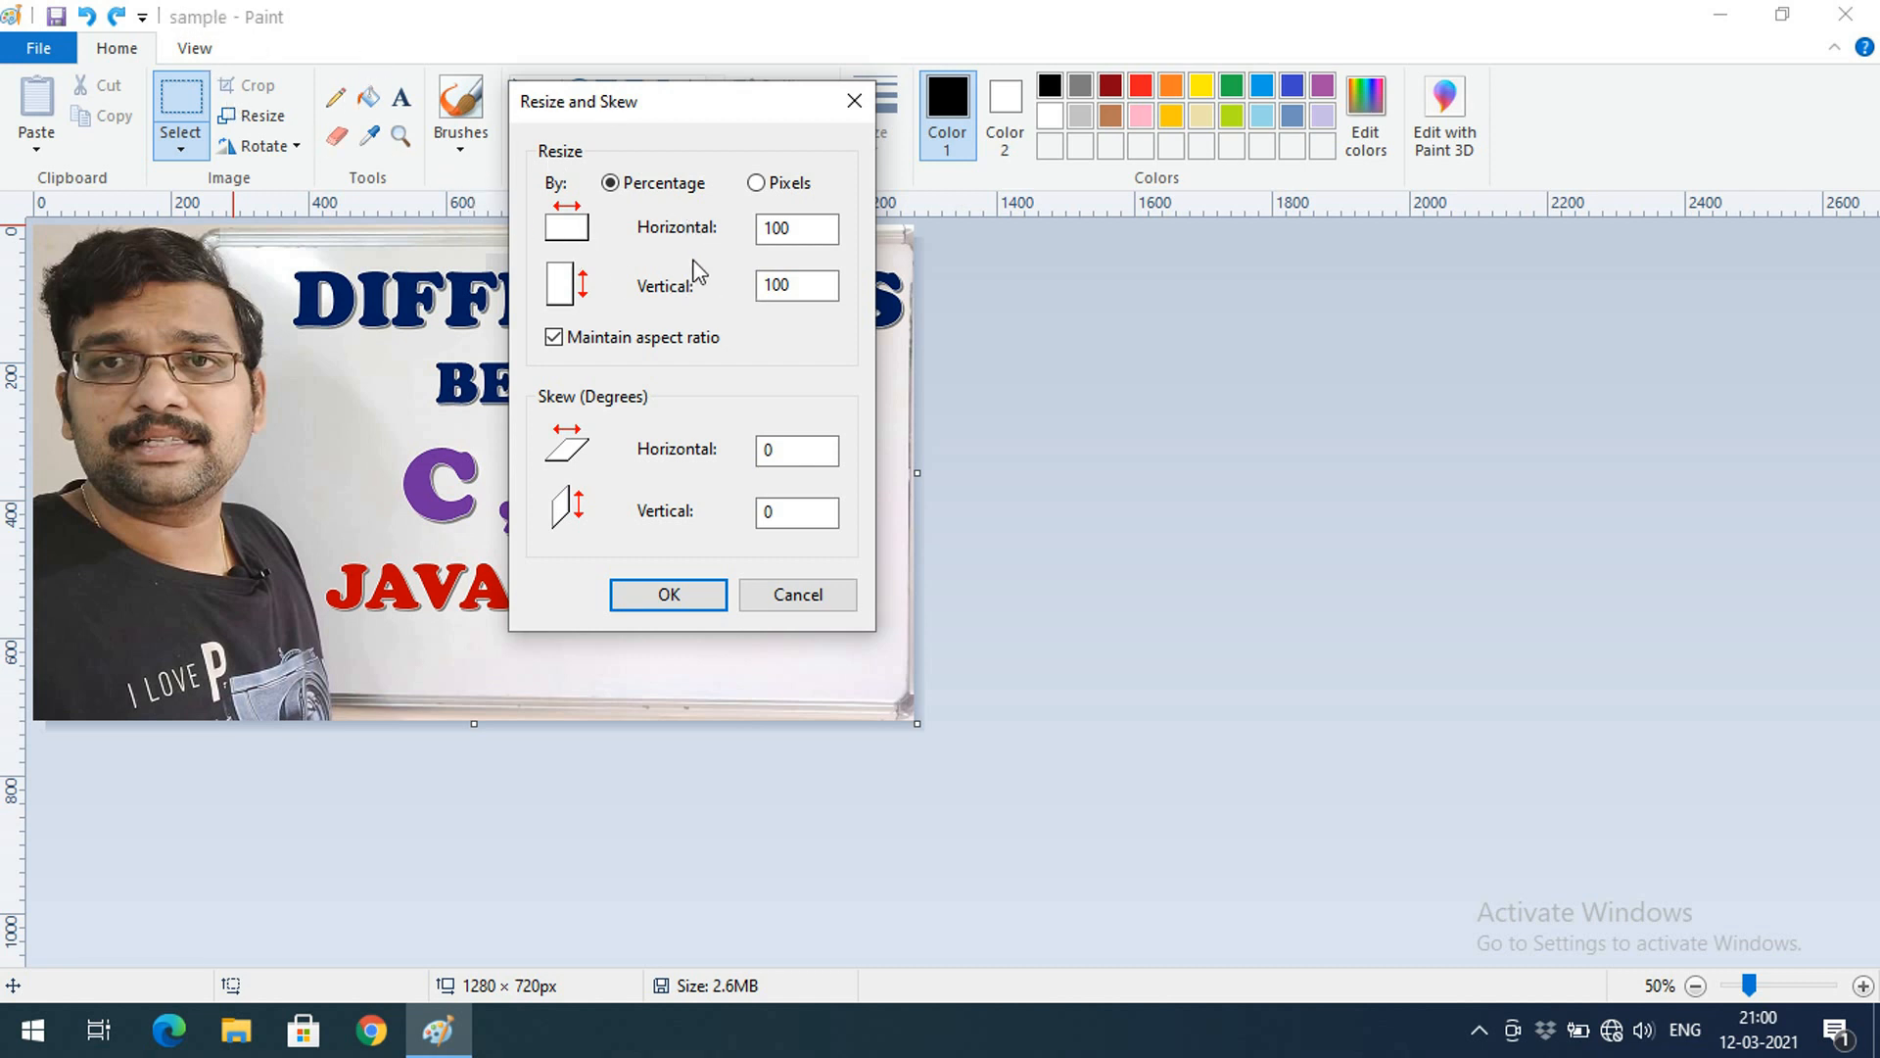
click(783, 587)
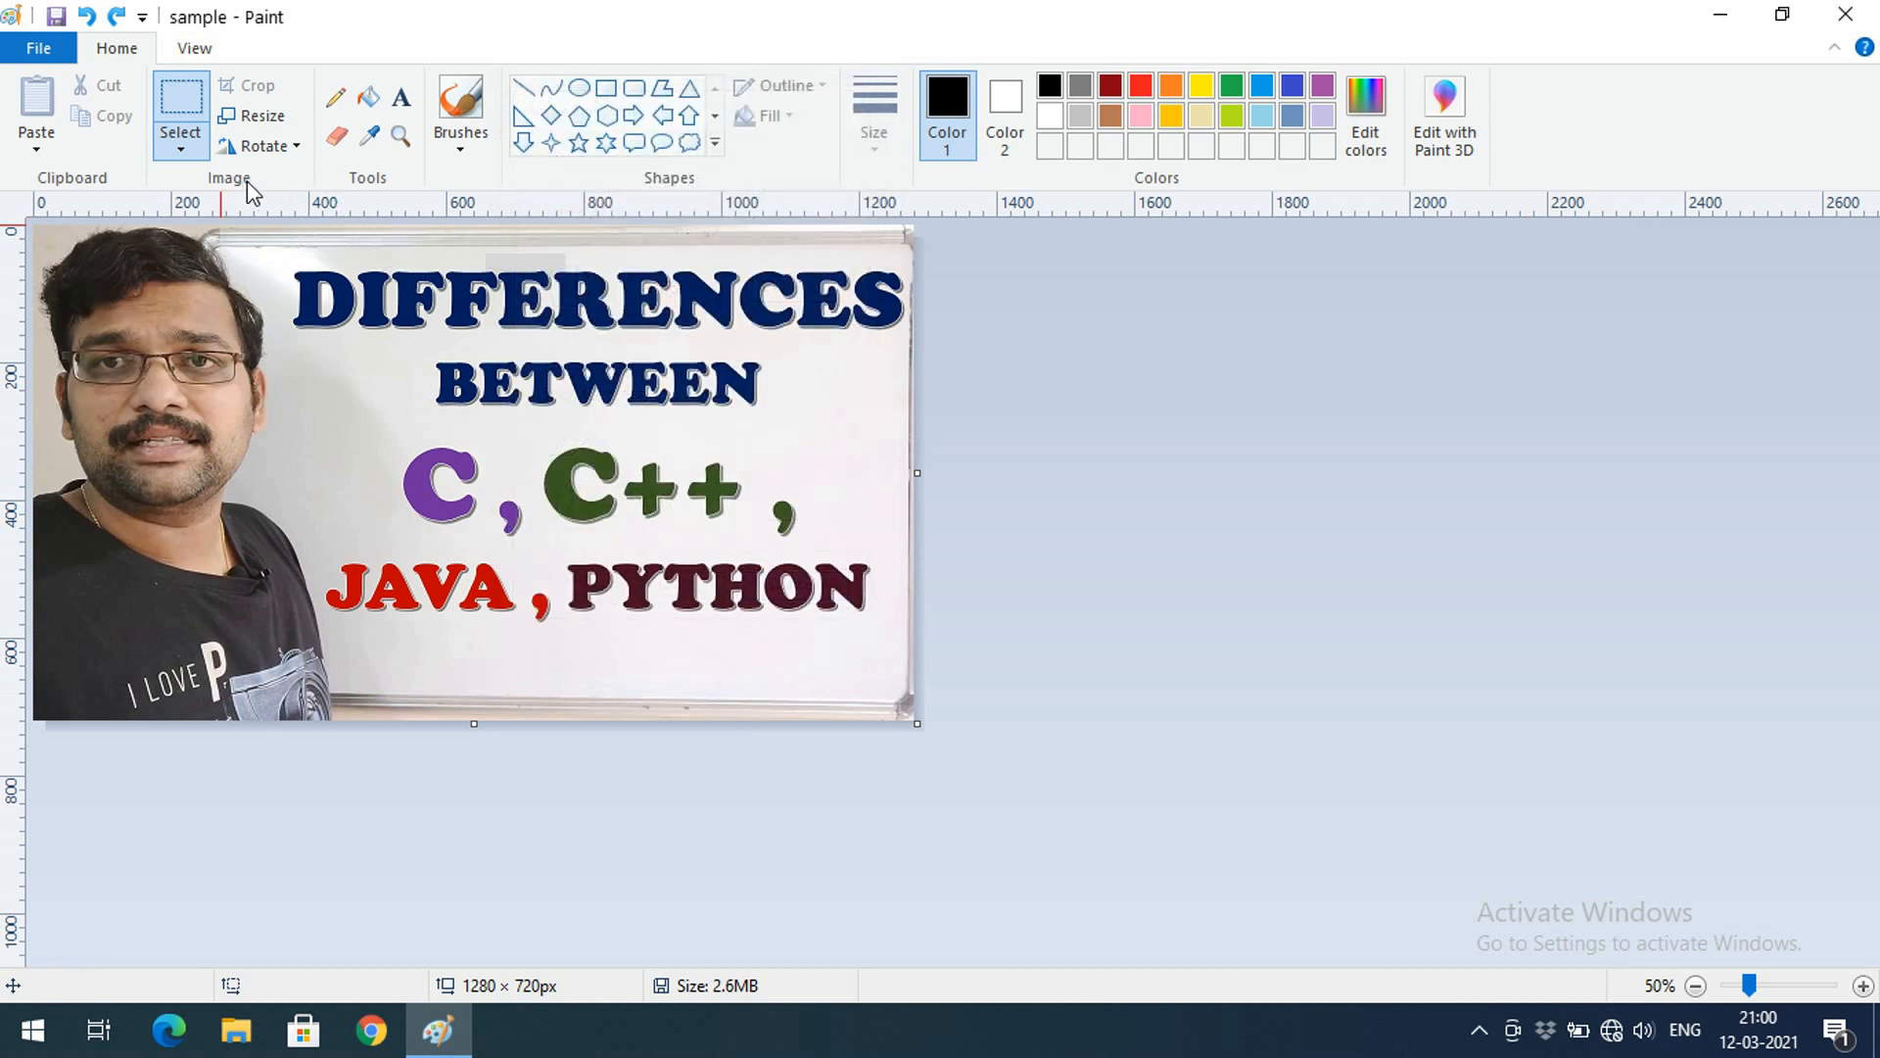
click(291, 152)
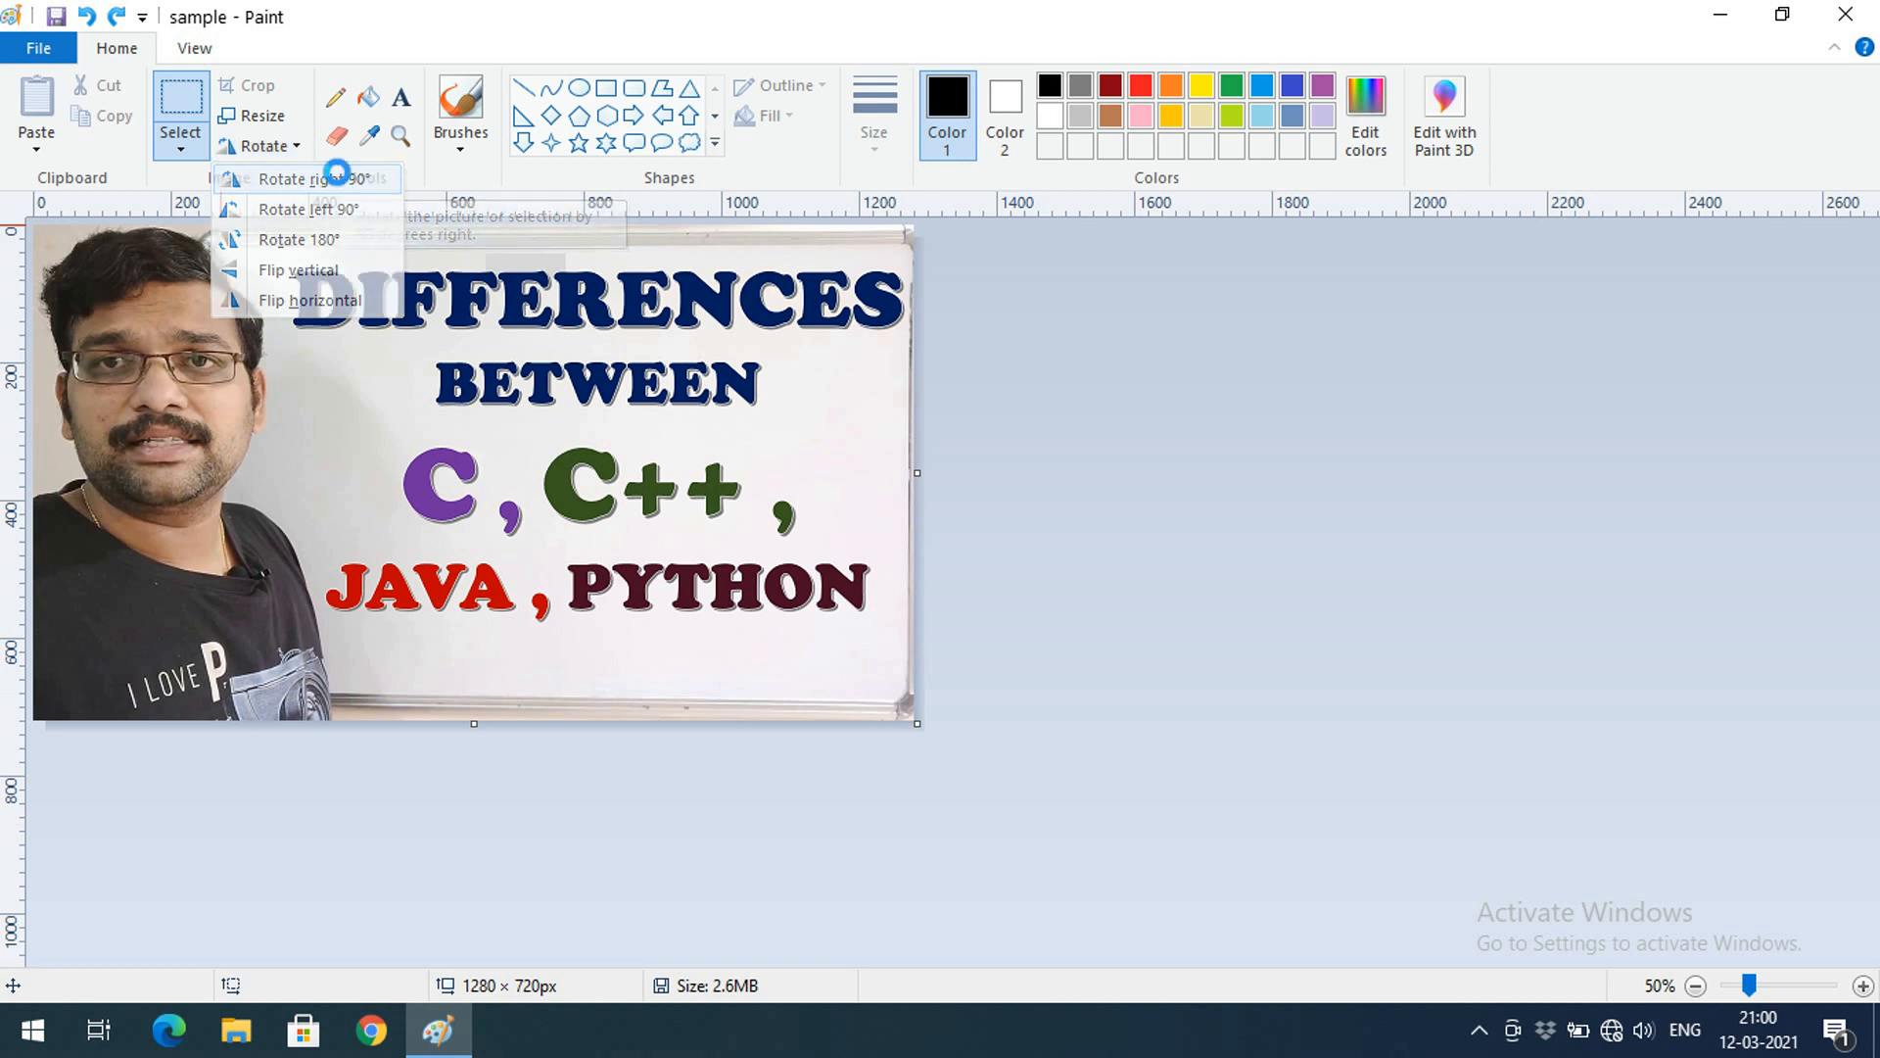
click(341, 179)
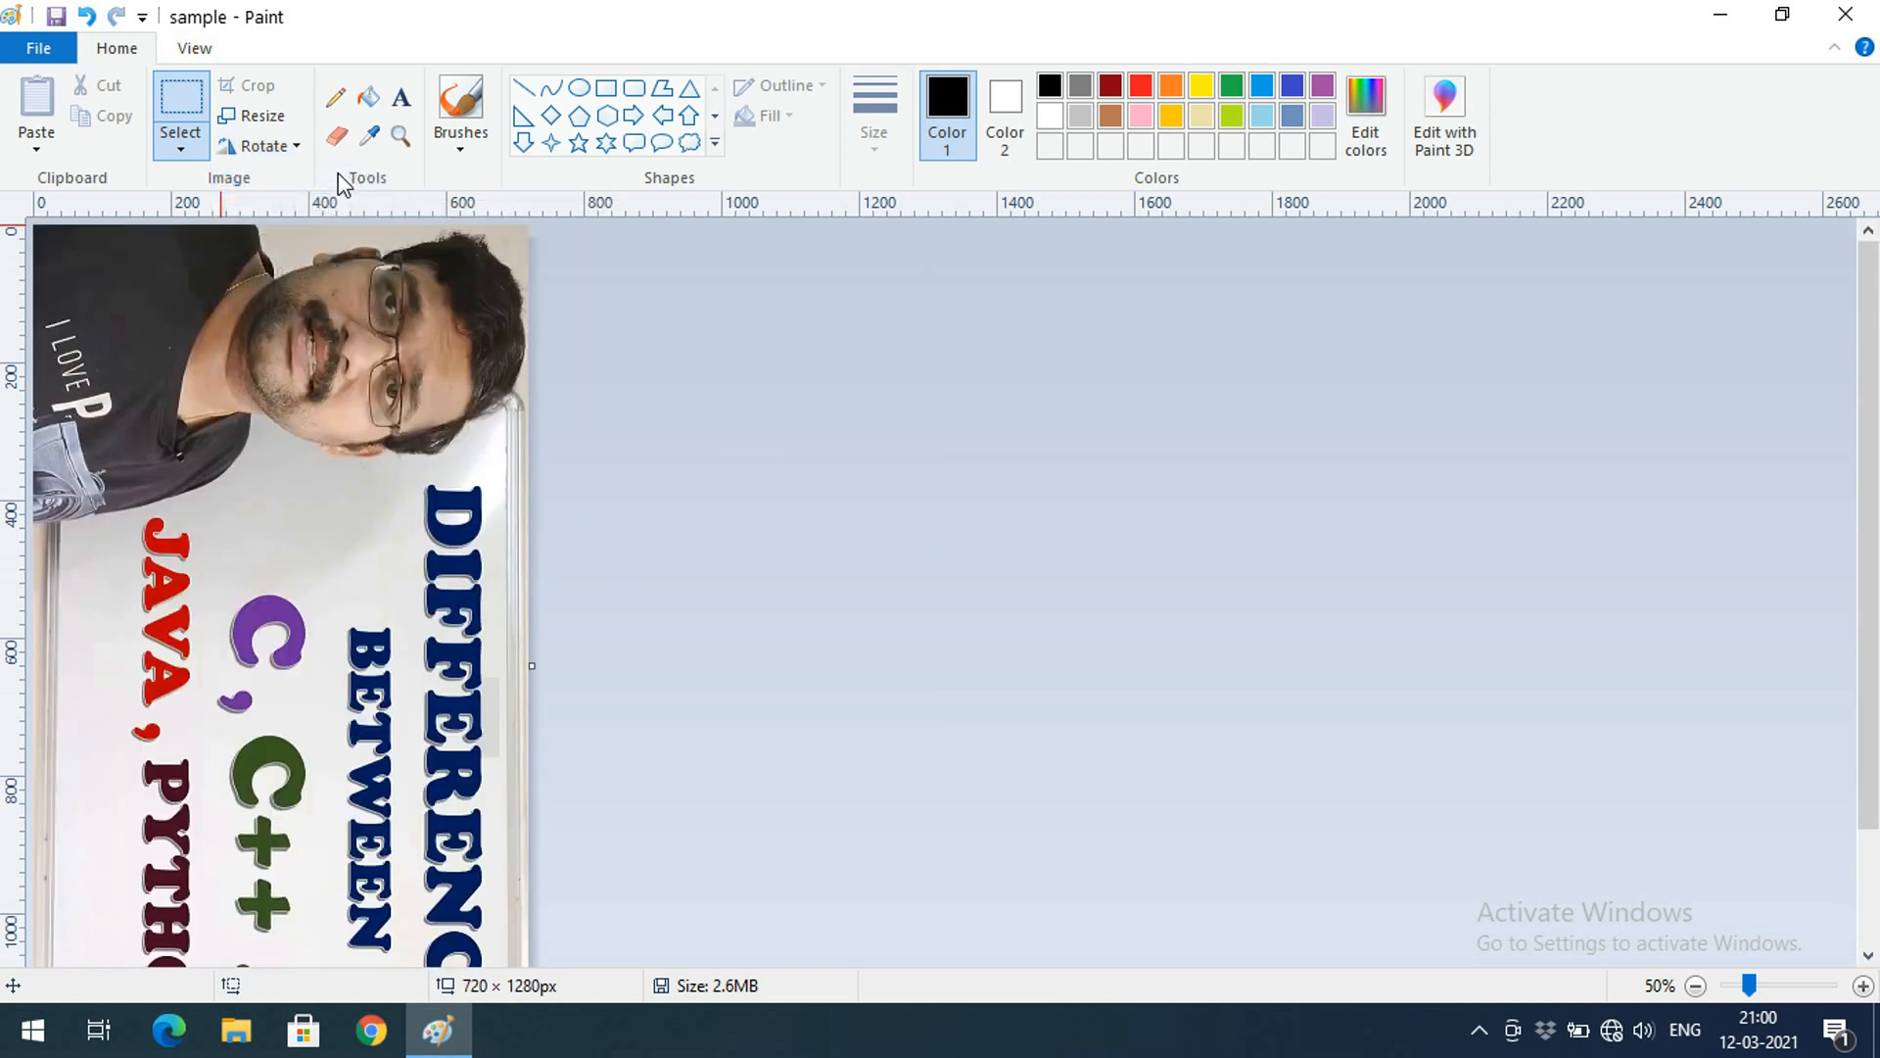
click(284, 147)
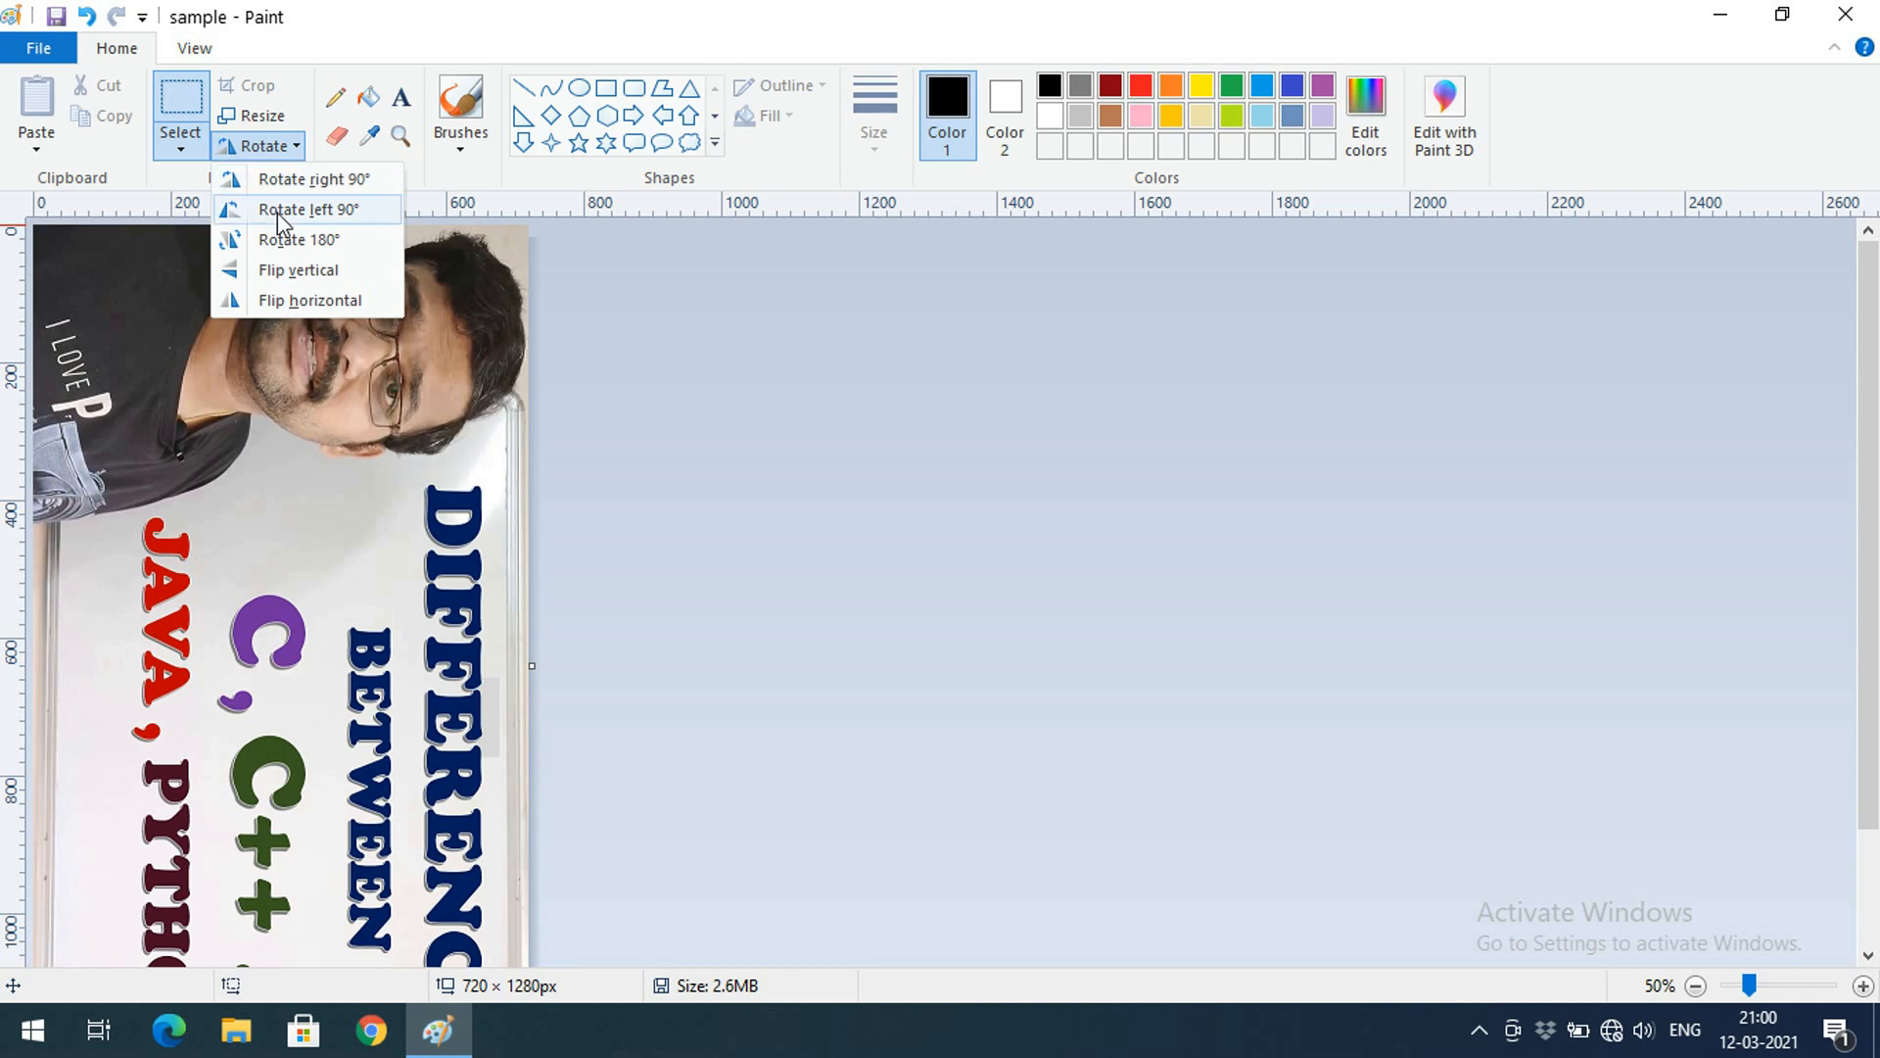
click(278, 212)
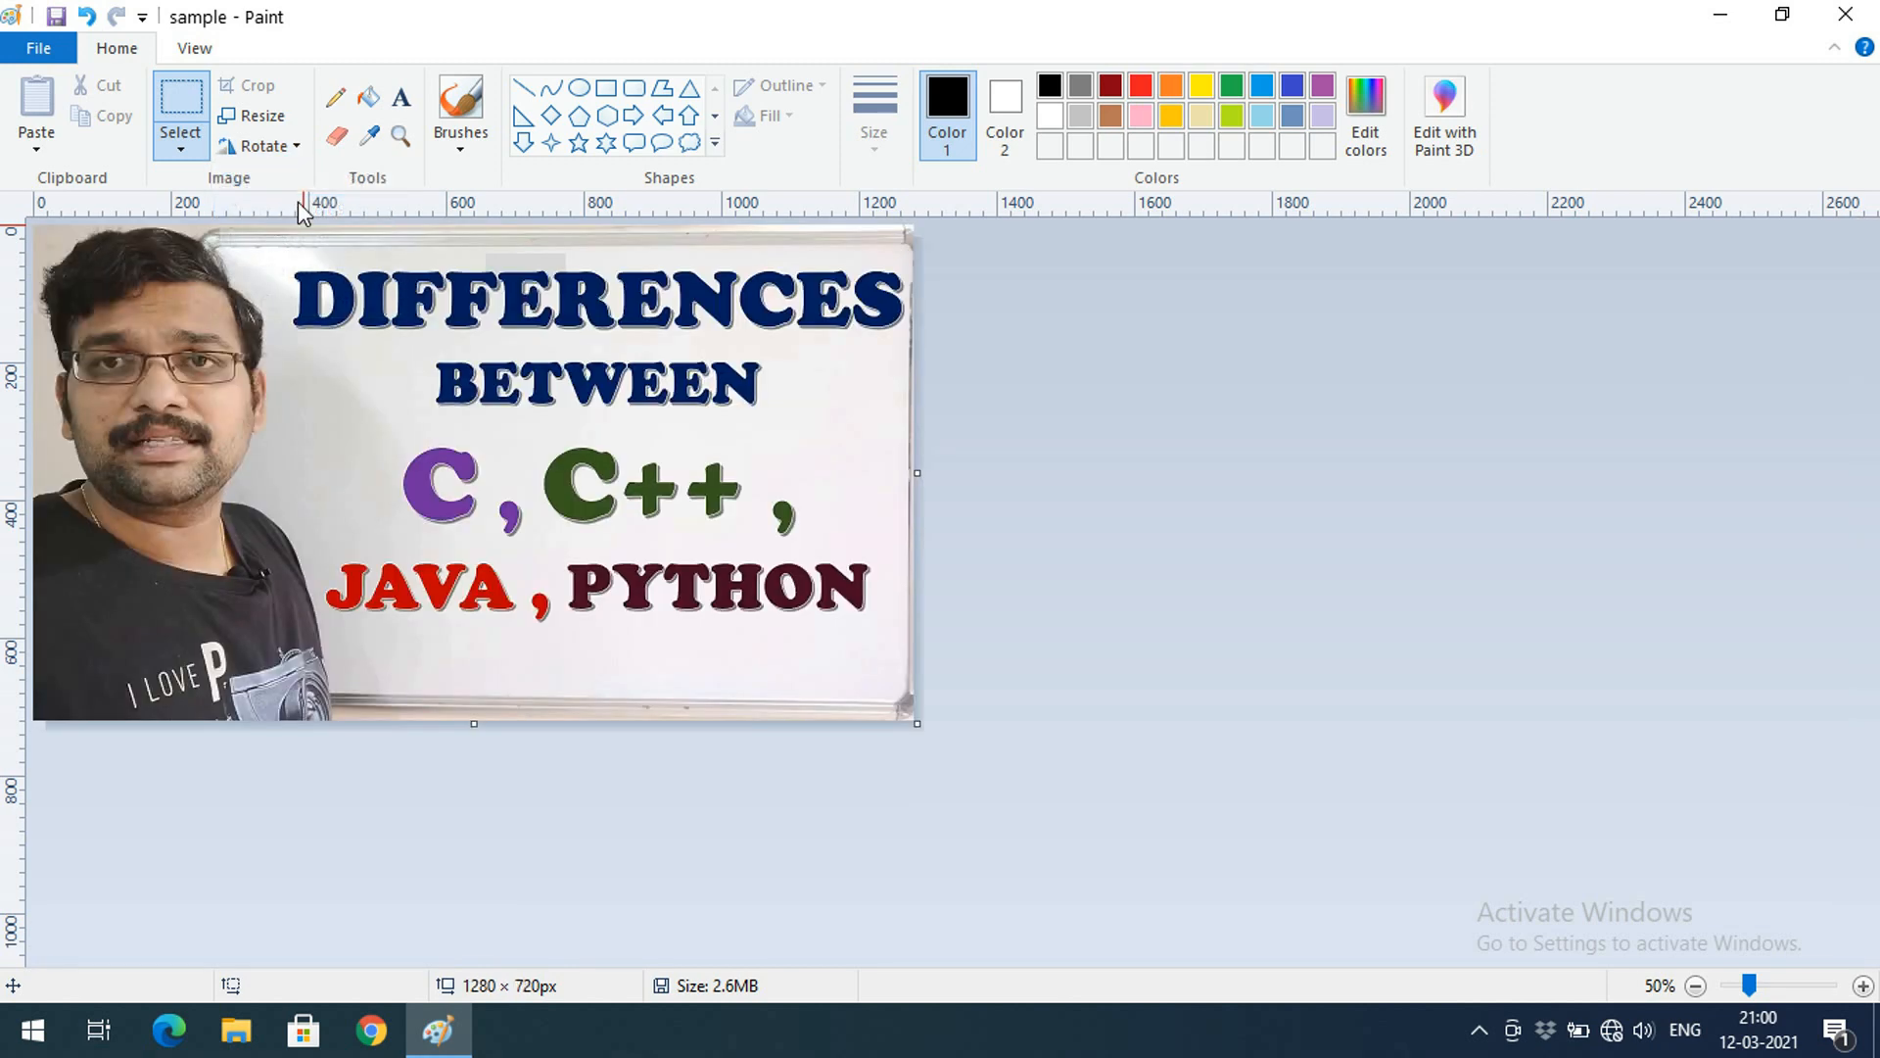
click(296, 149)
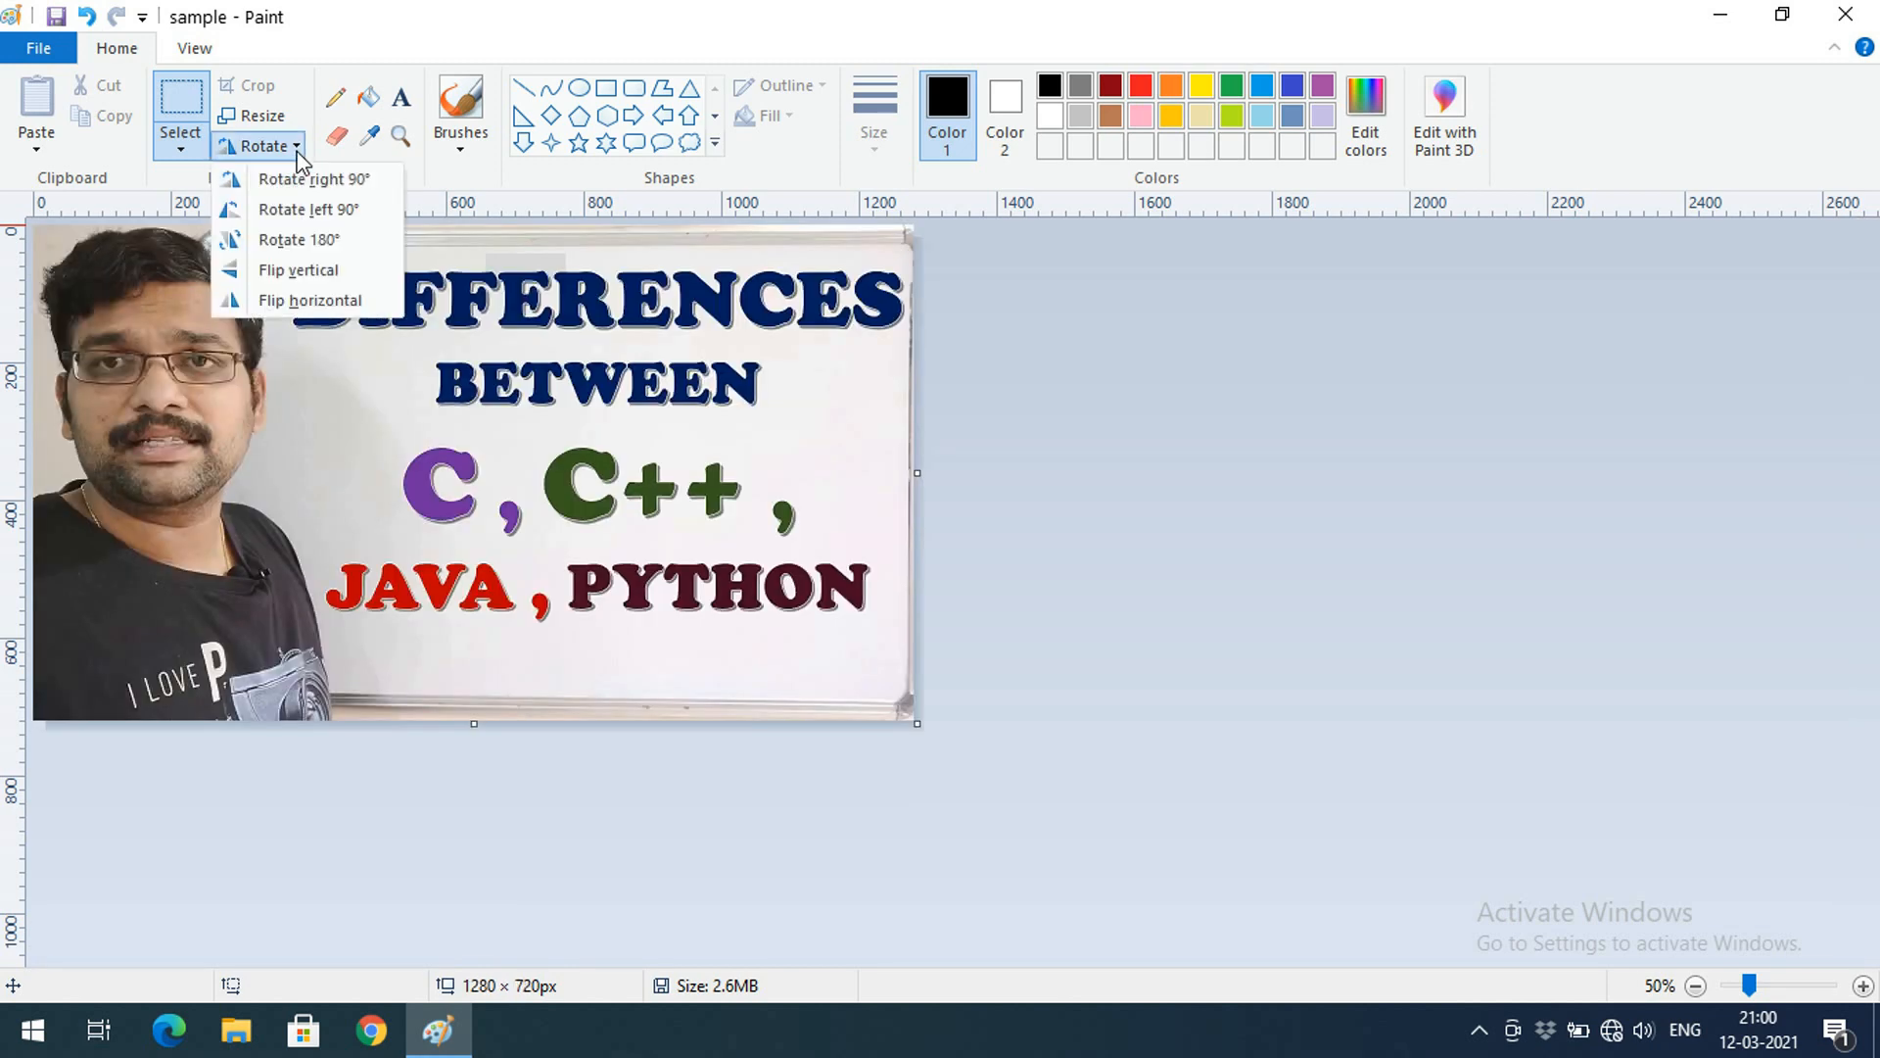
click(291, 239)
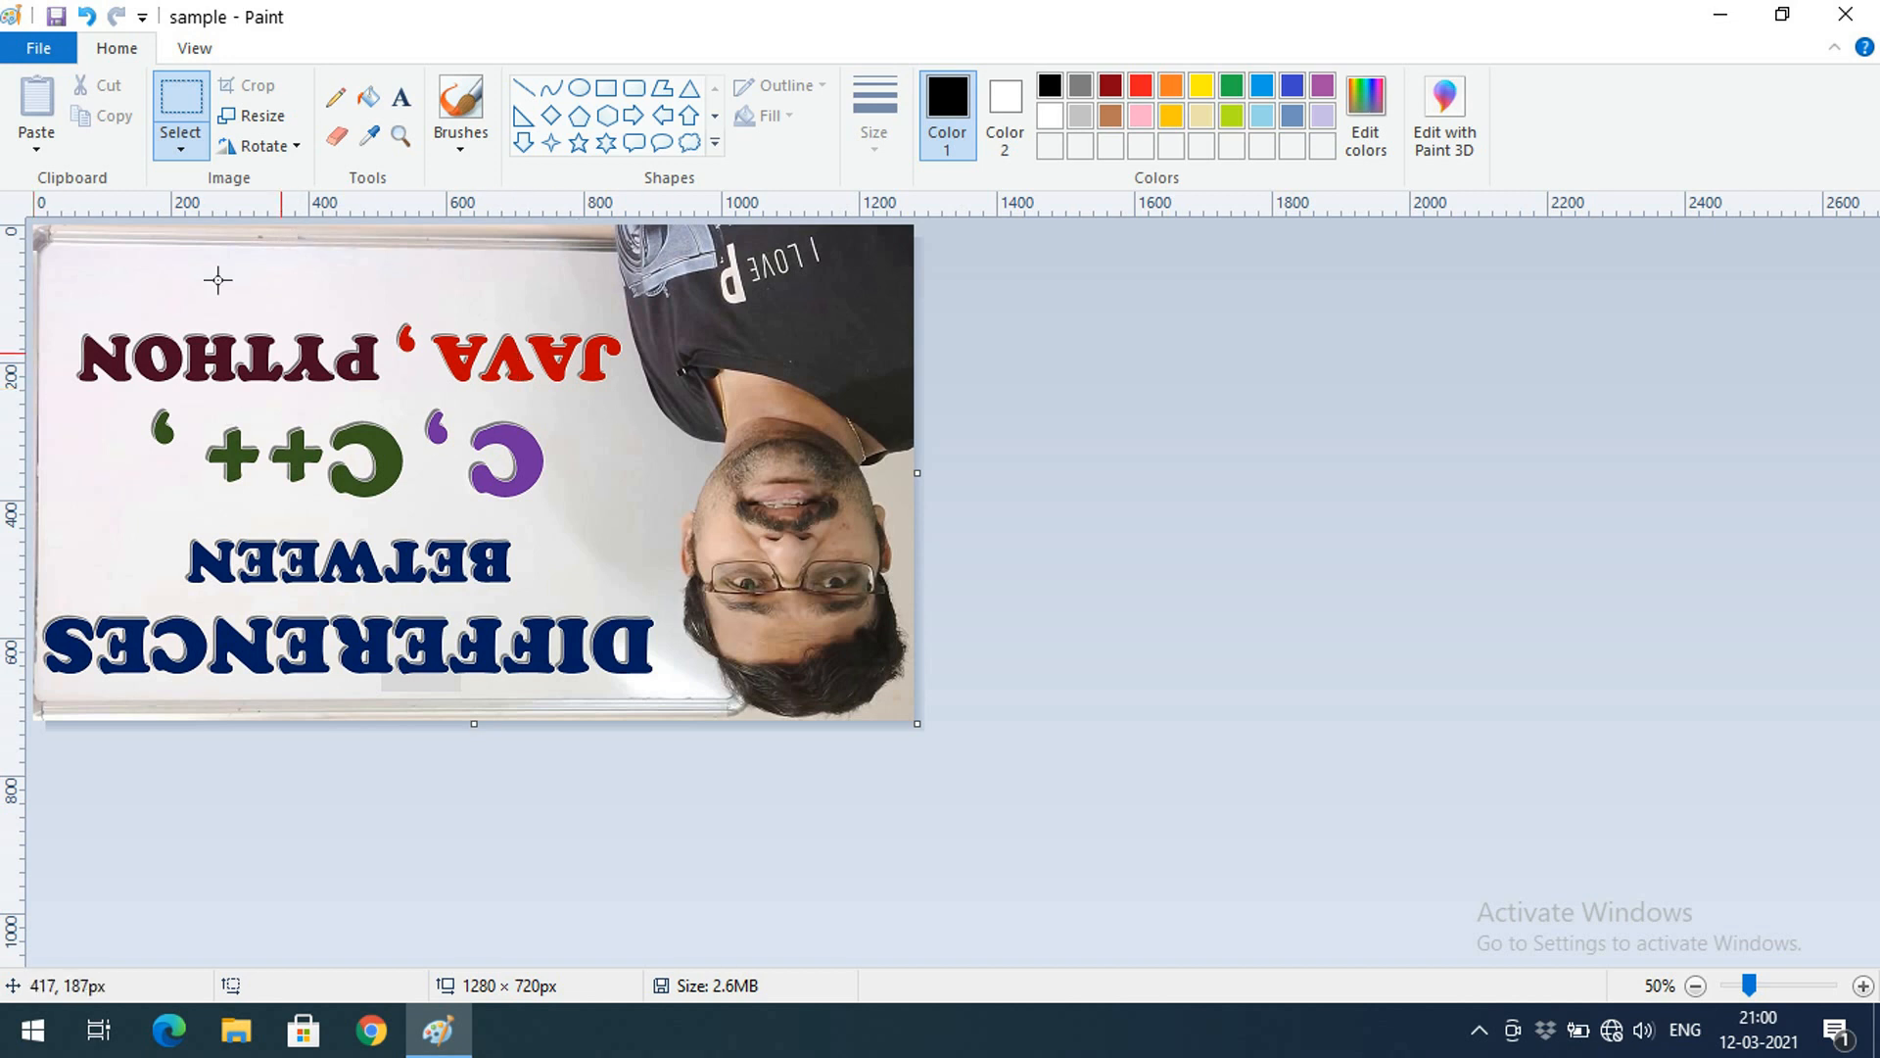
click(299, 148)
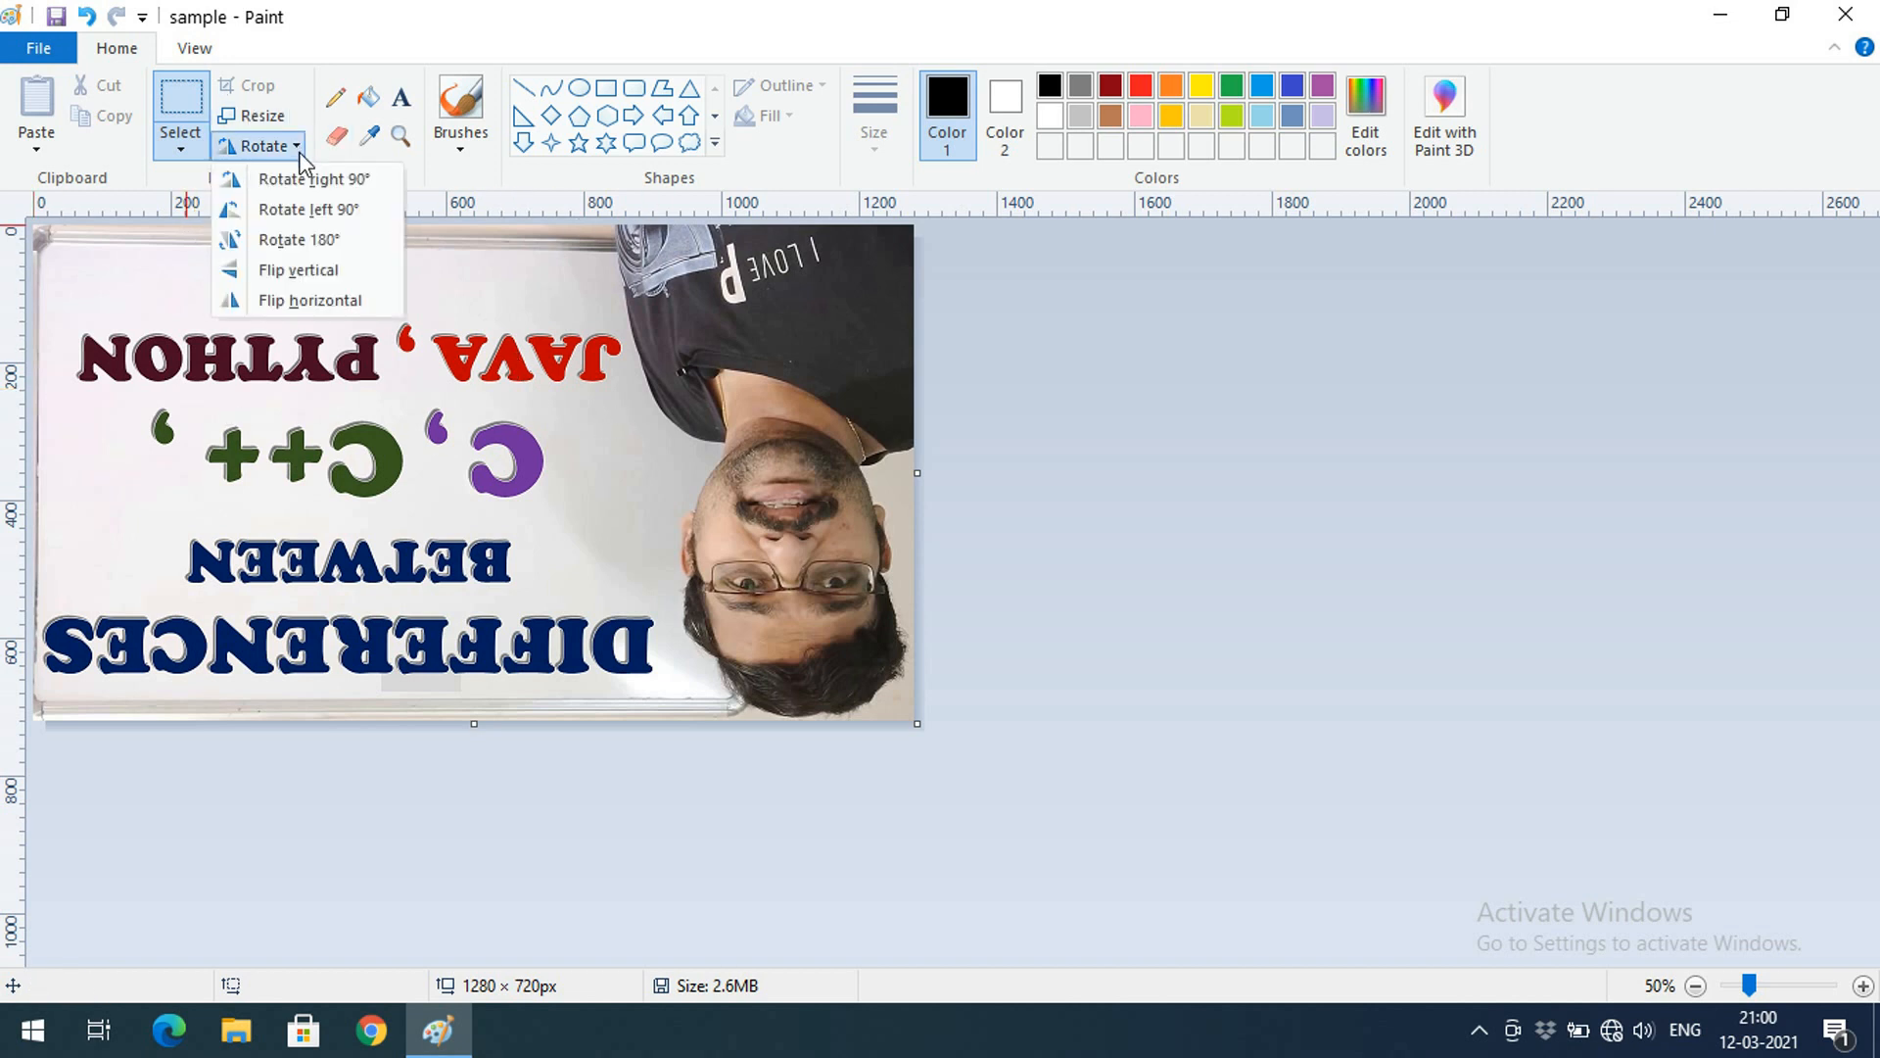
click(291, 239)
click(278, 149)
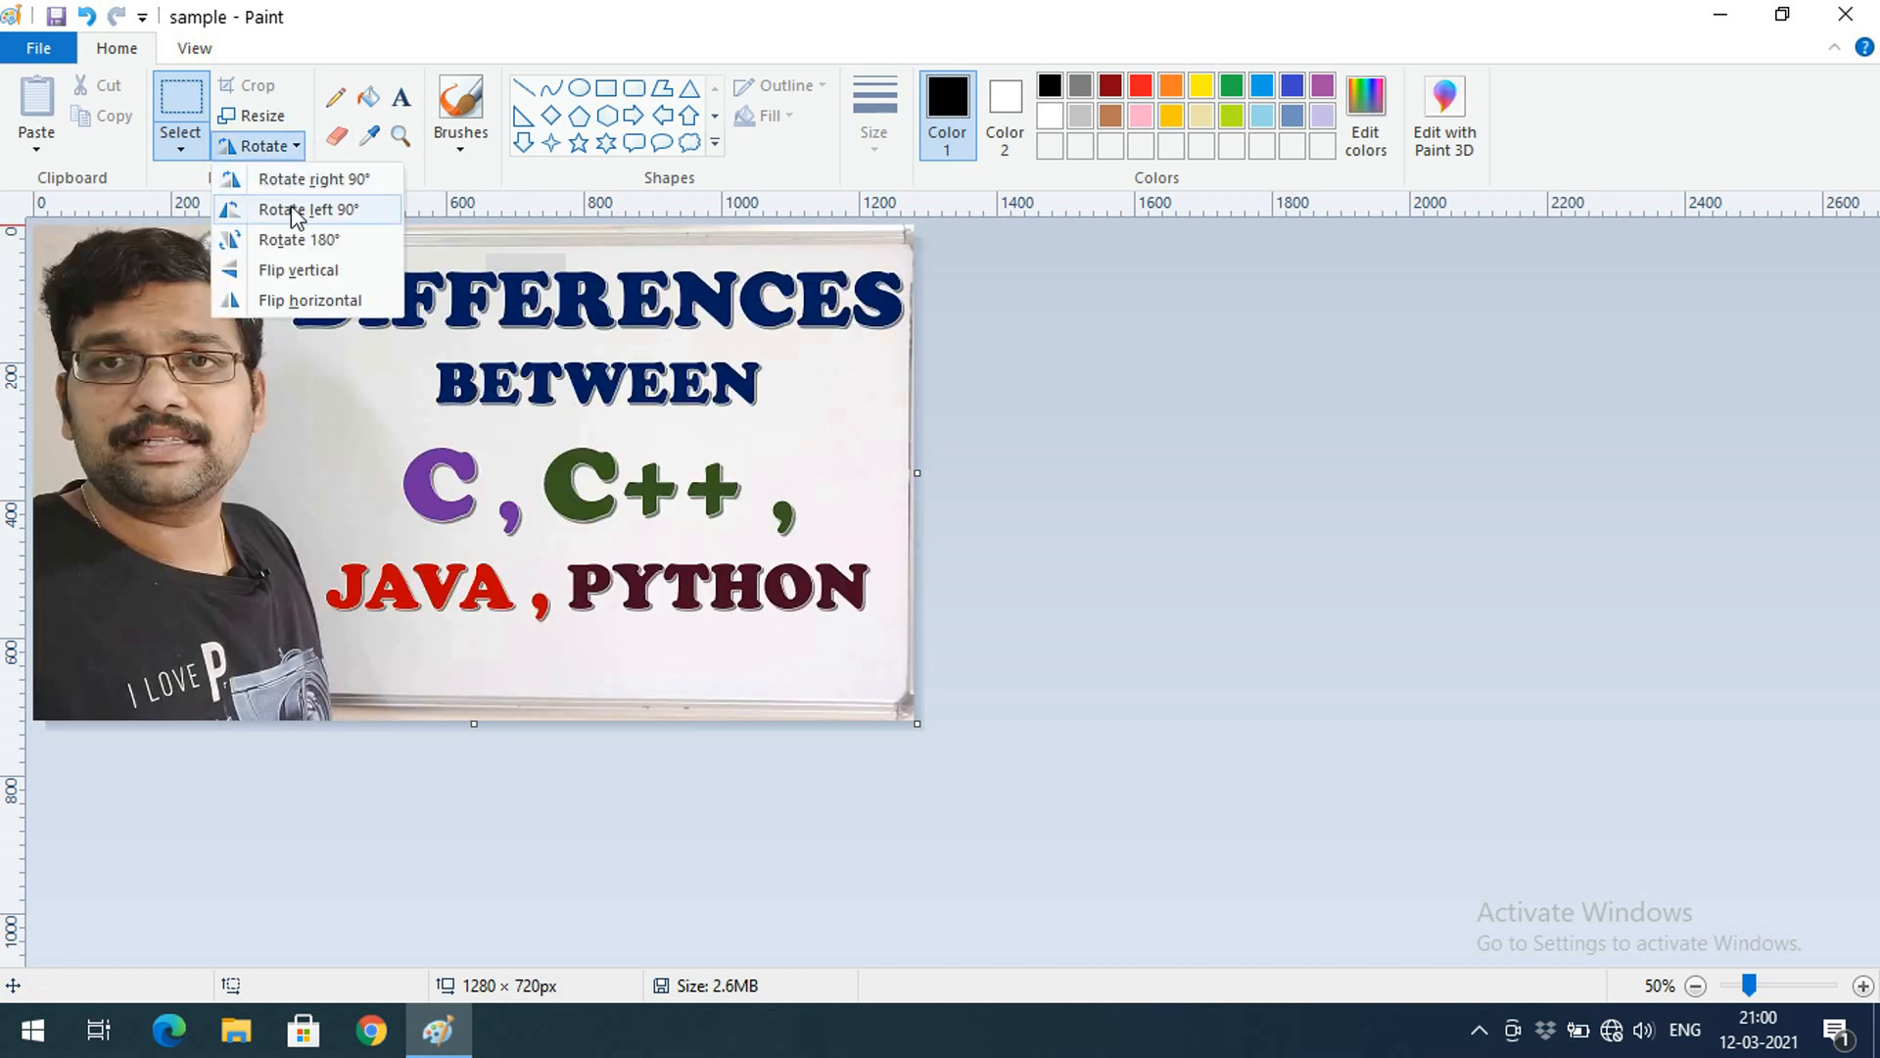
click(300, 272)
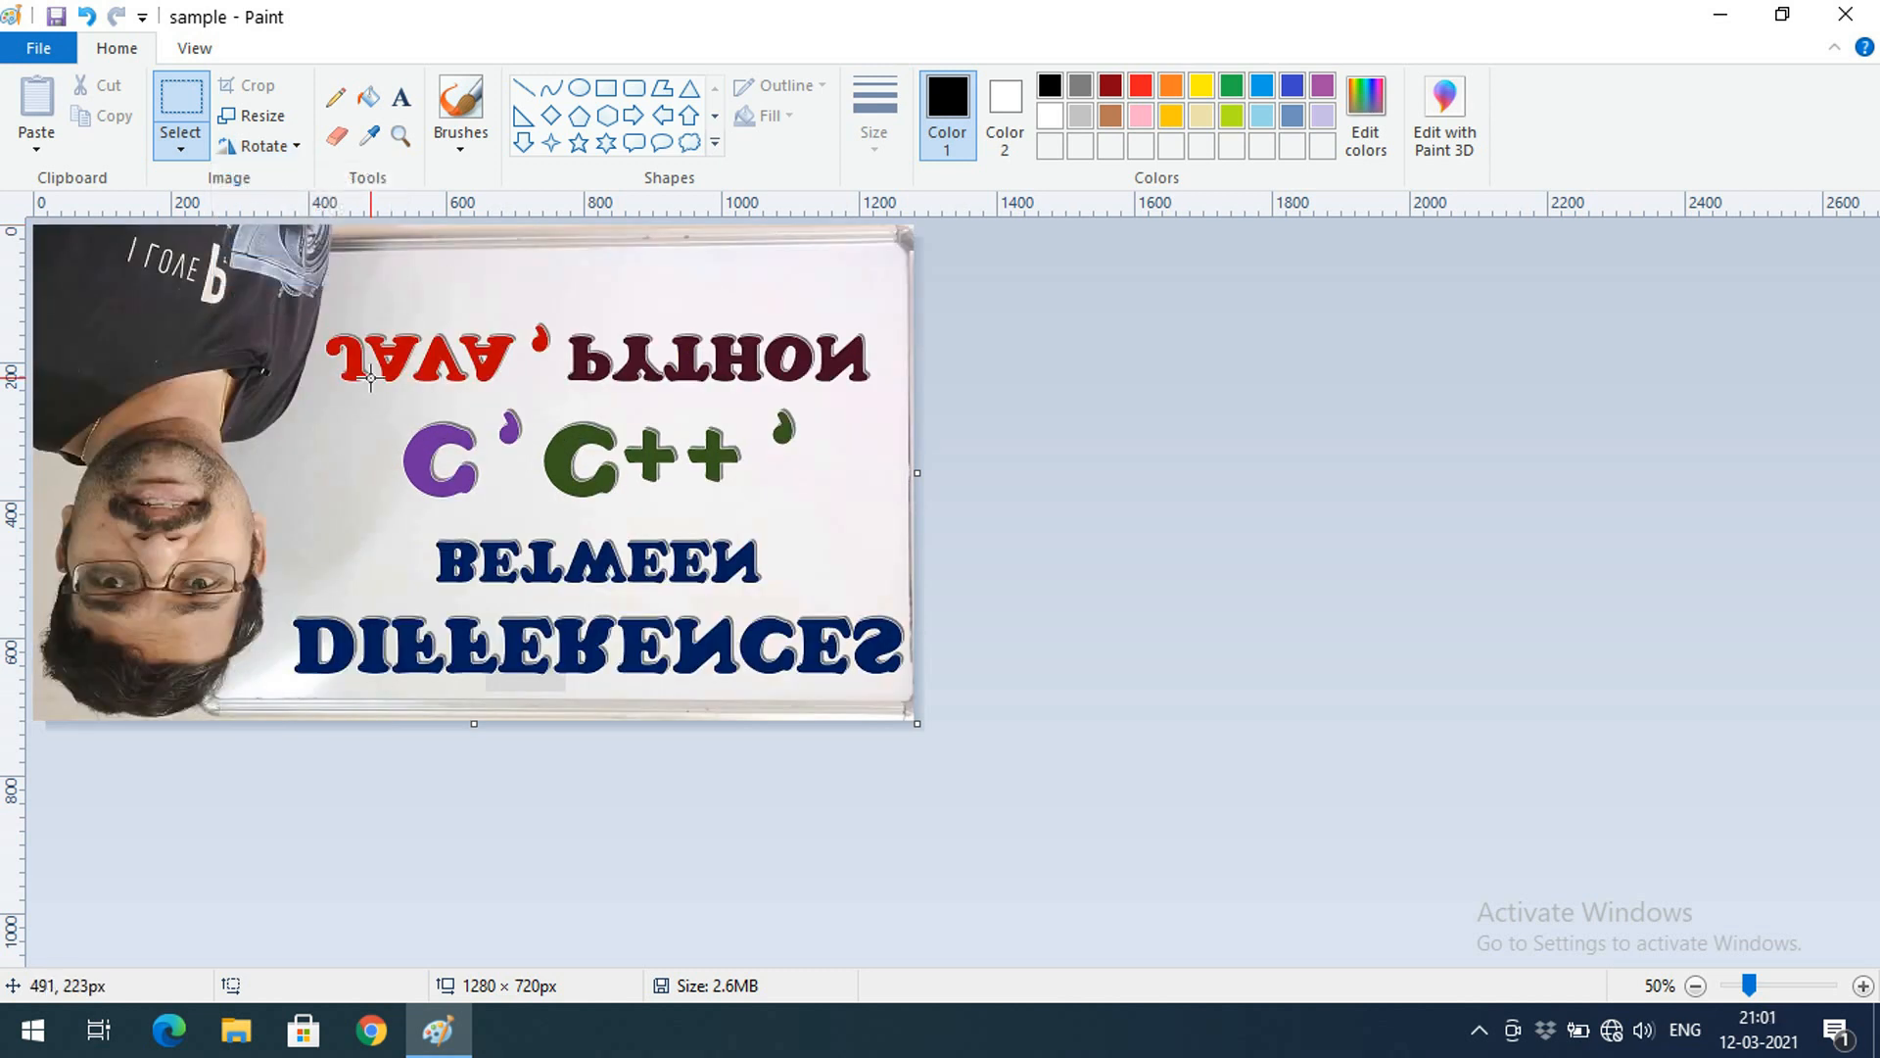
click(295, 146)
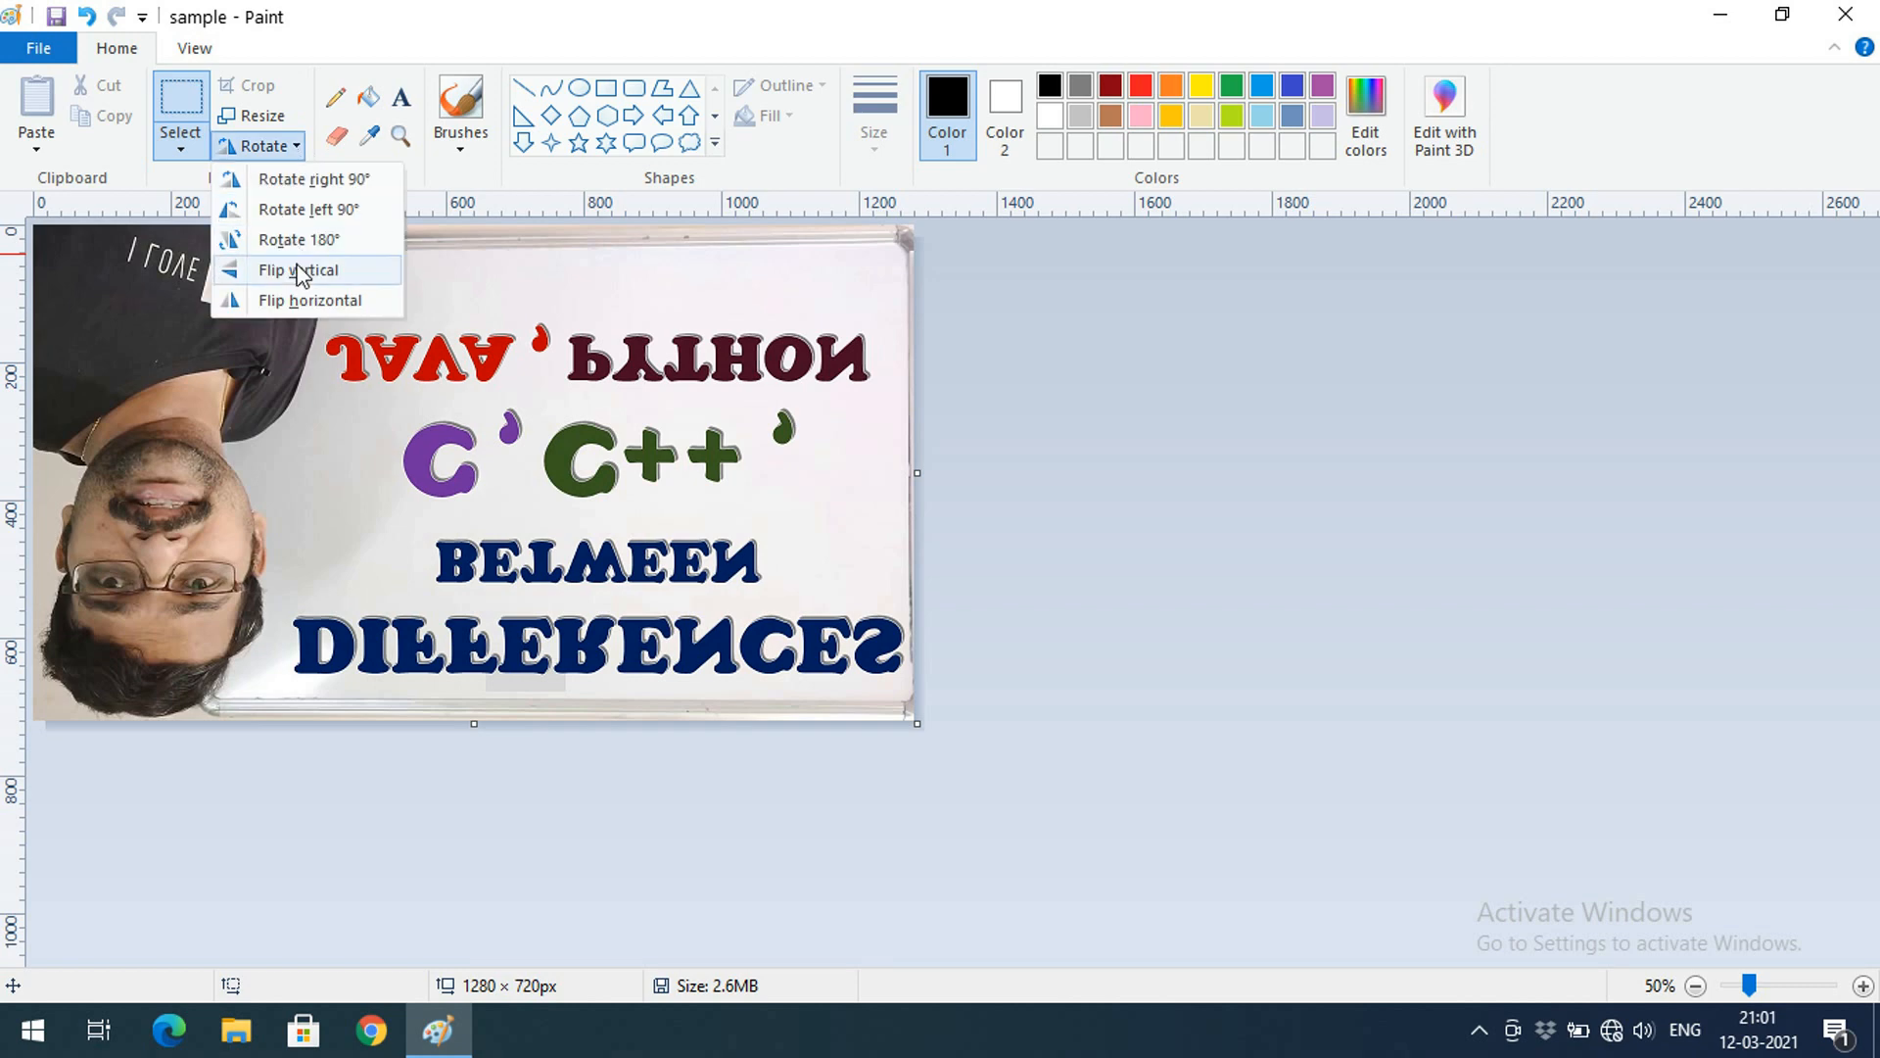
click(294, 269)
click(259, 146)
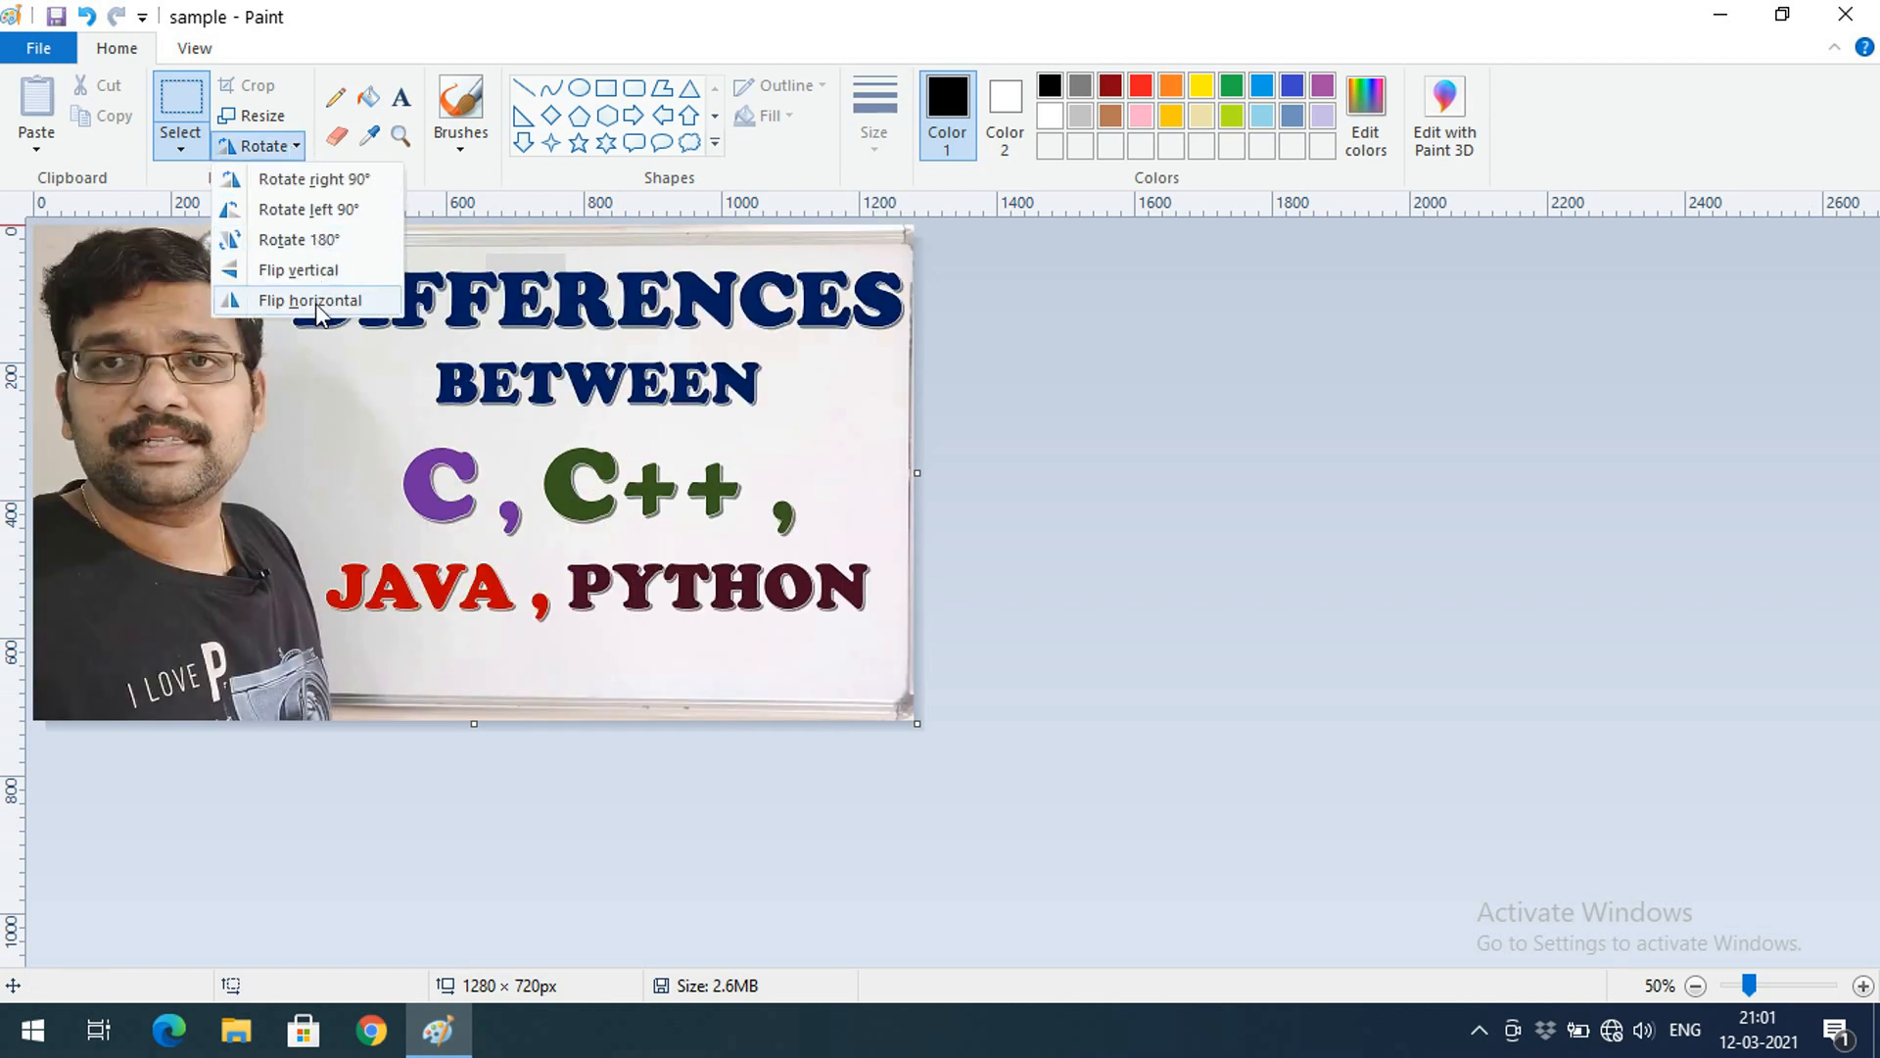
click(315, 302)
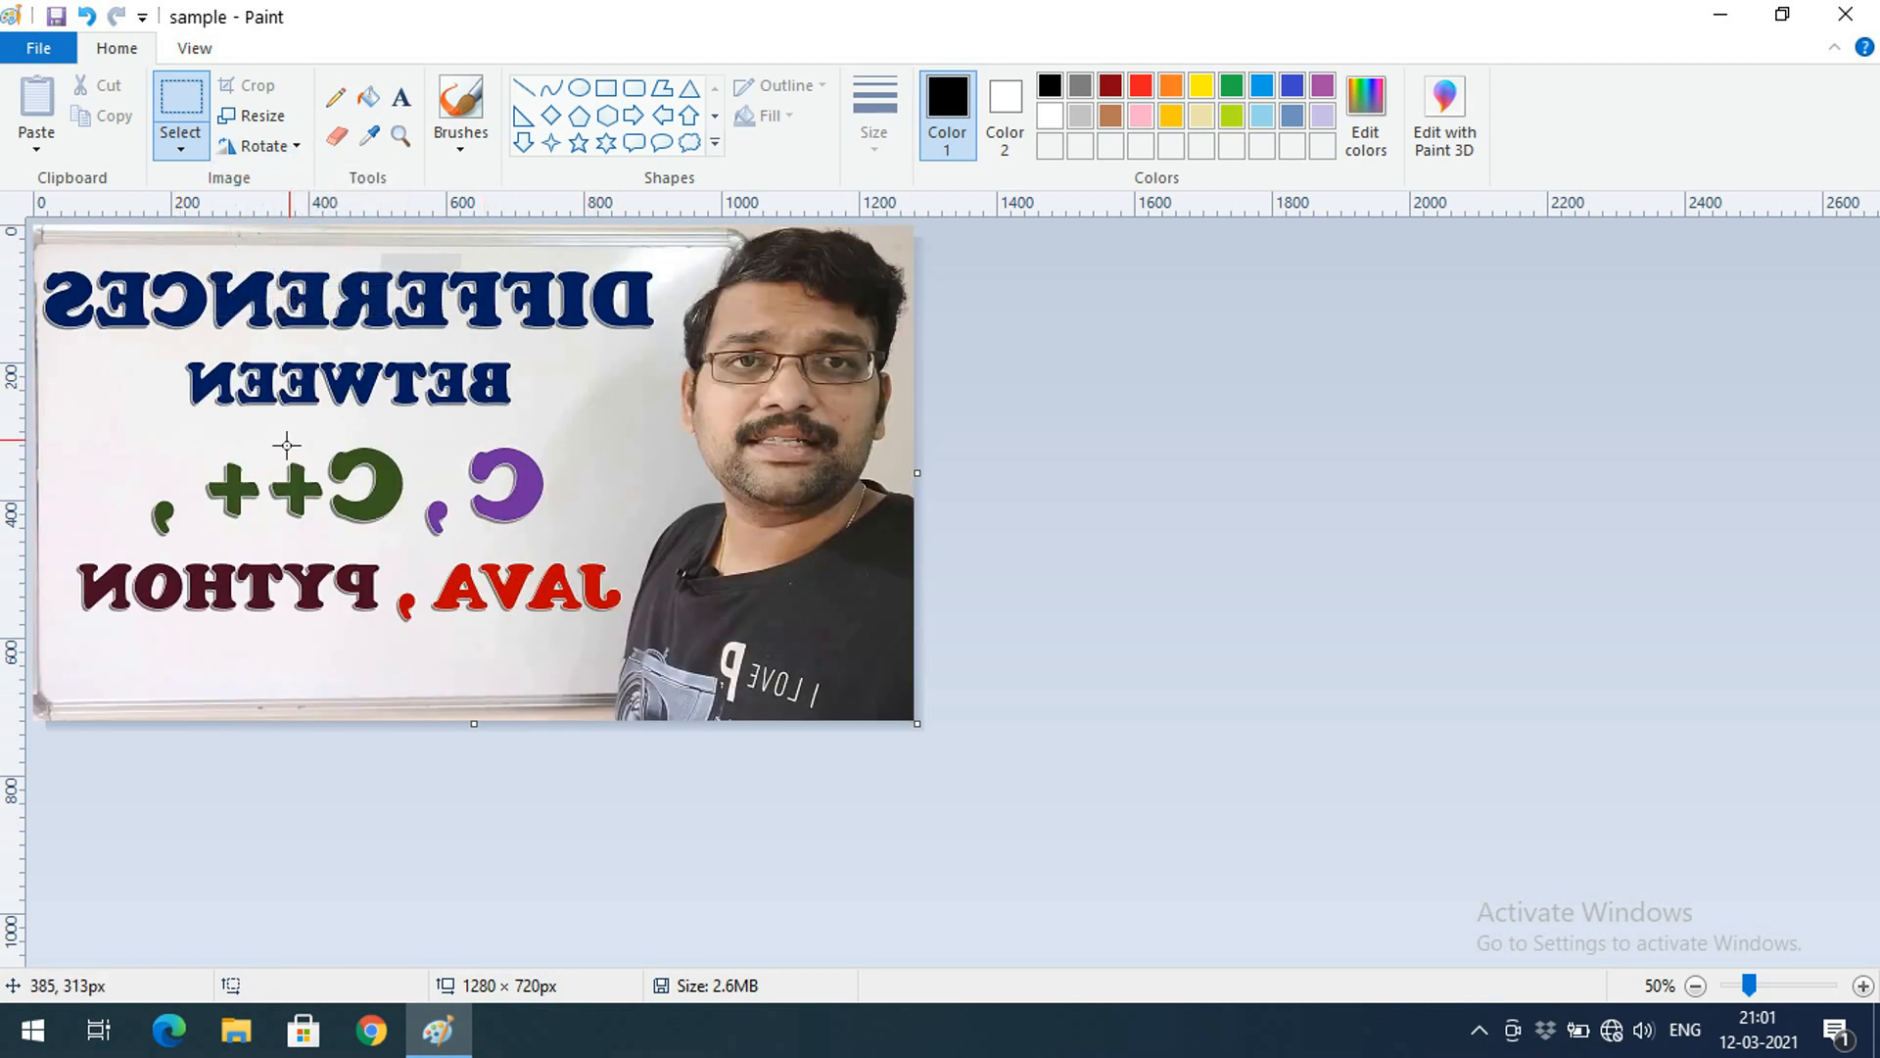
click(262, 146)
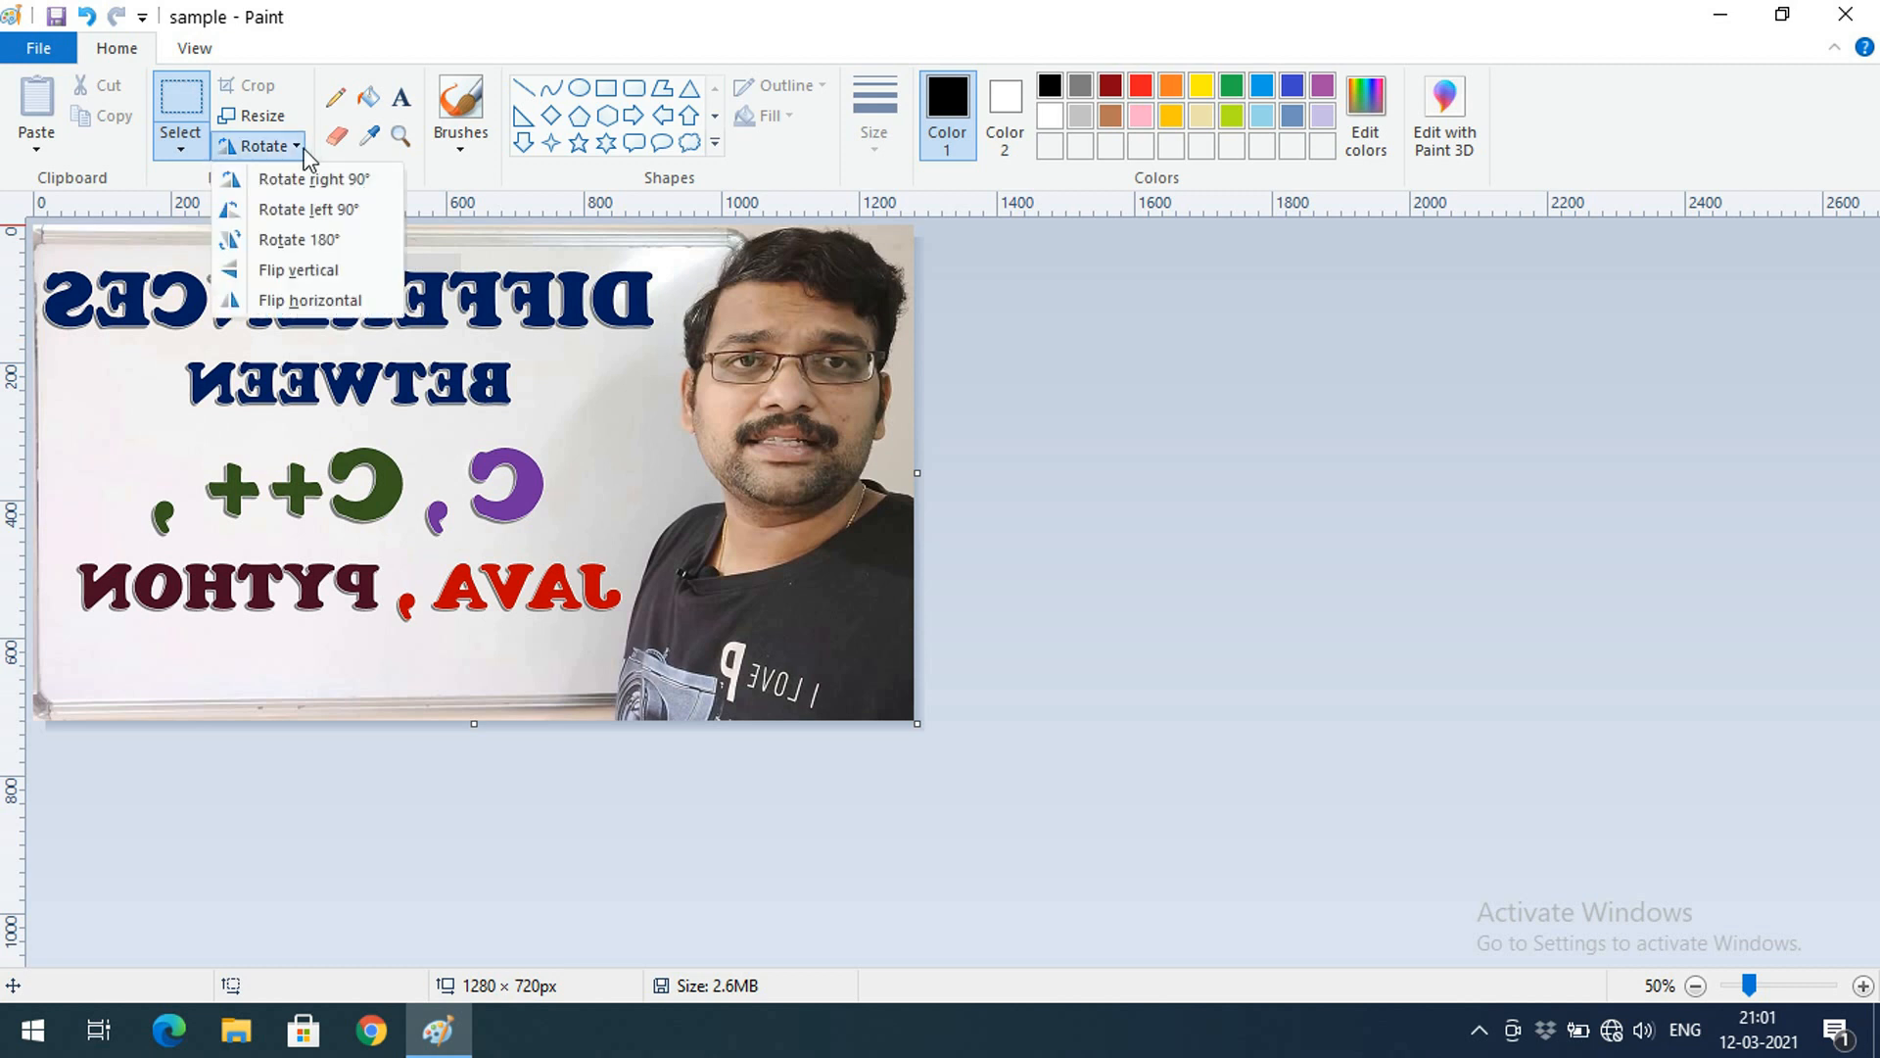
click(276, 306)
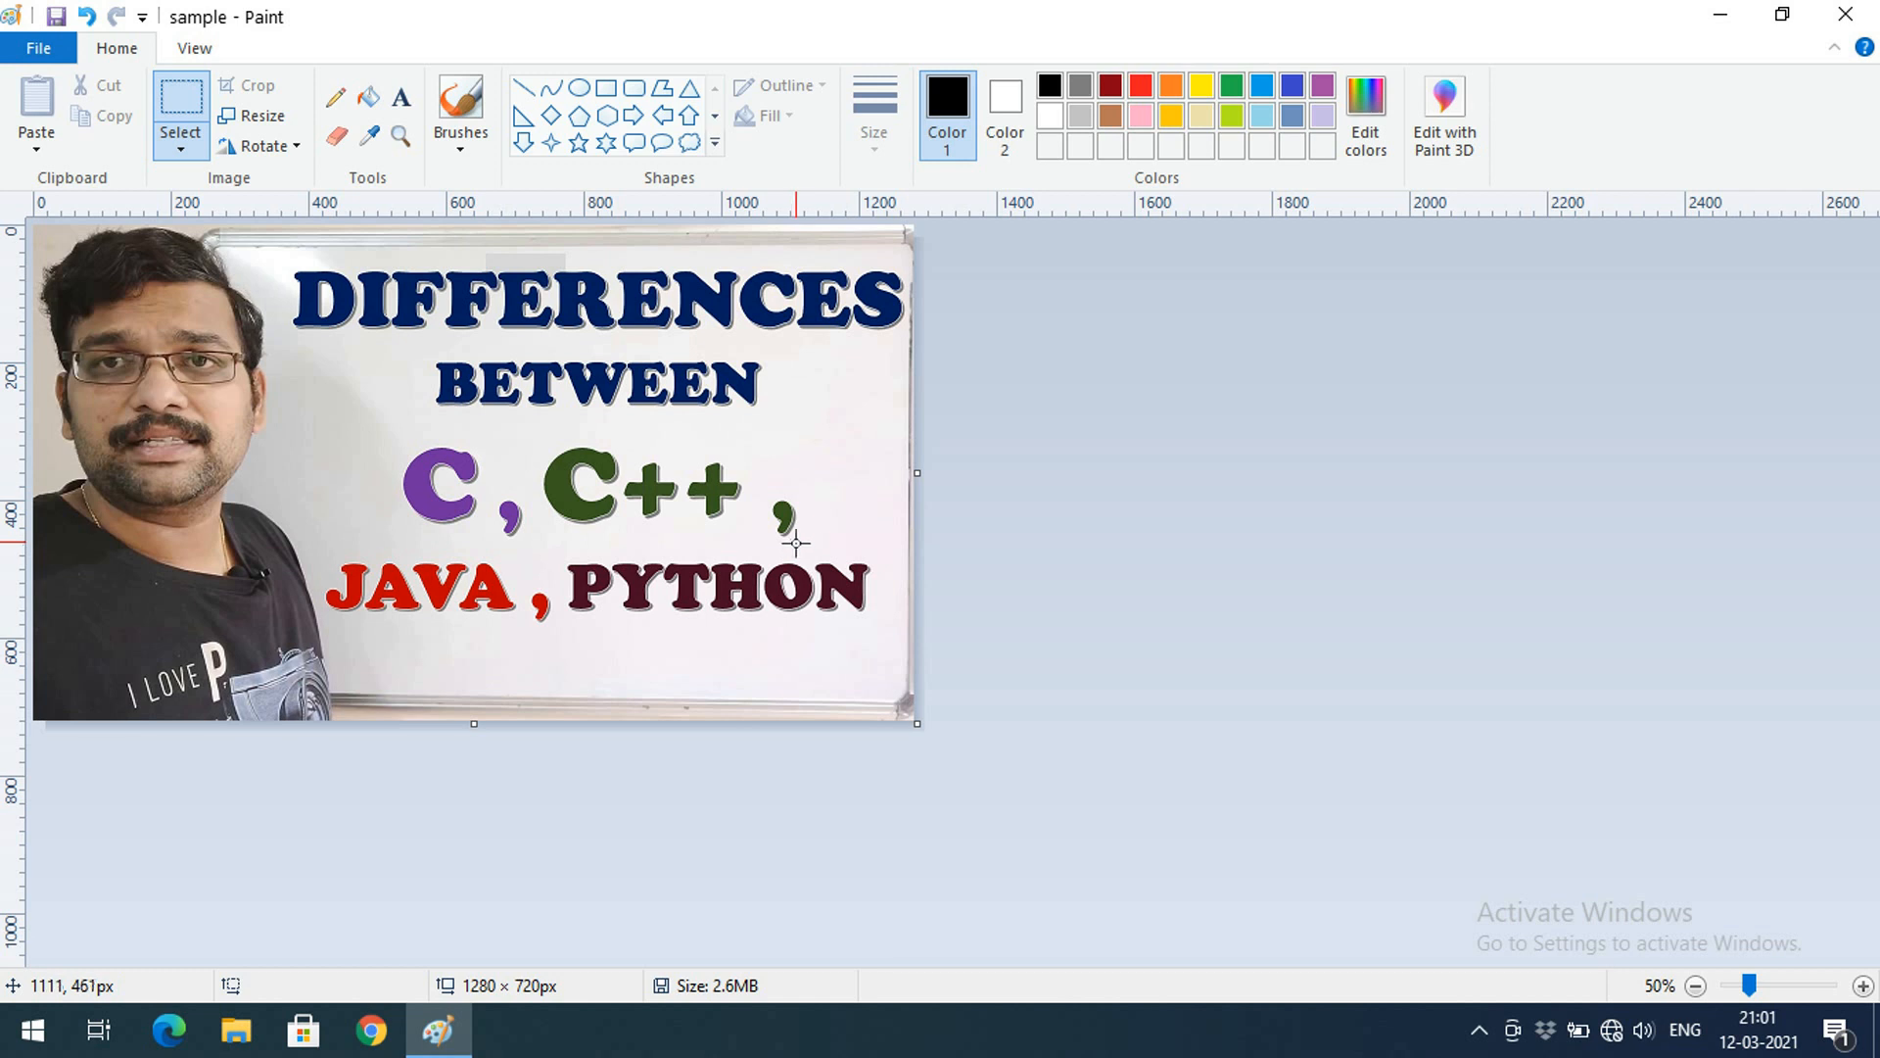
Start a new picture with Ctrl+N, discarding the unsaved changes to sample.bmp
key(ctrl+n)
click(990, 530)
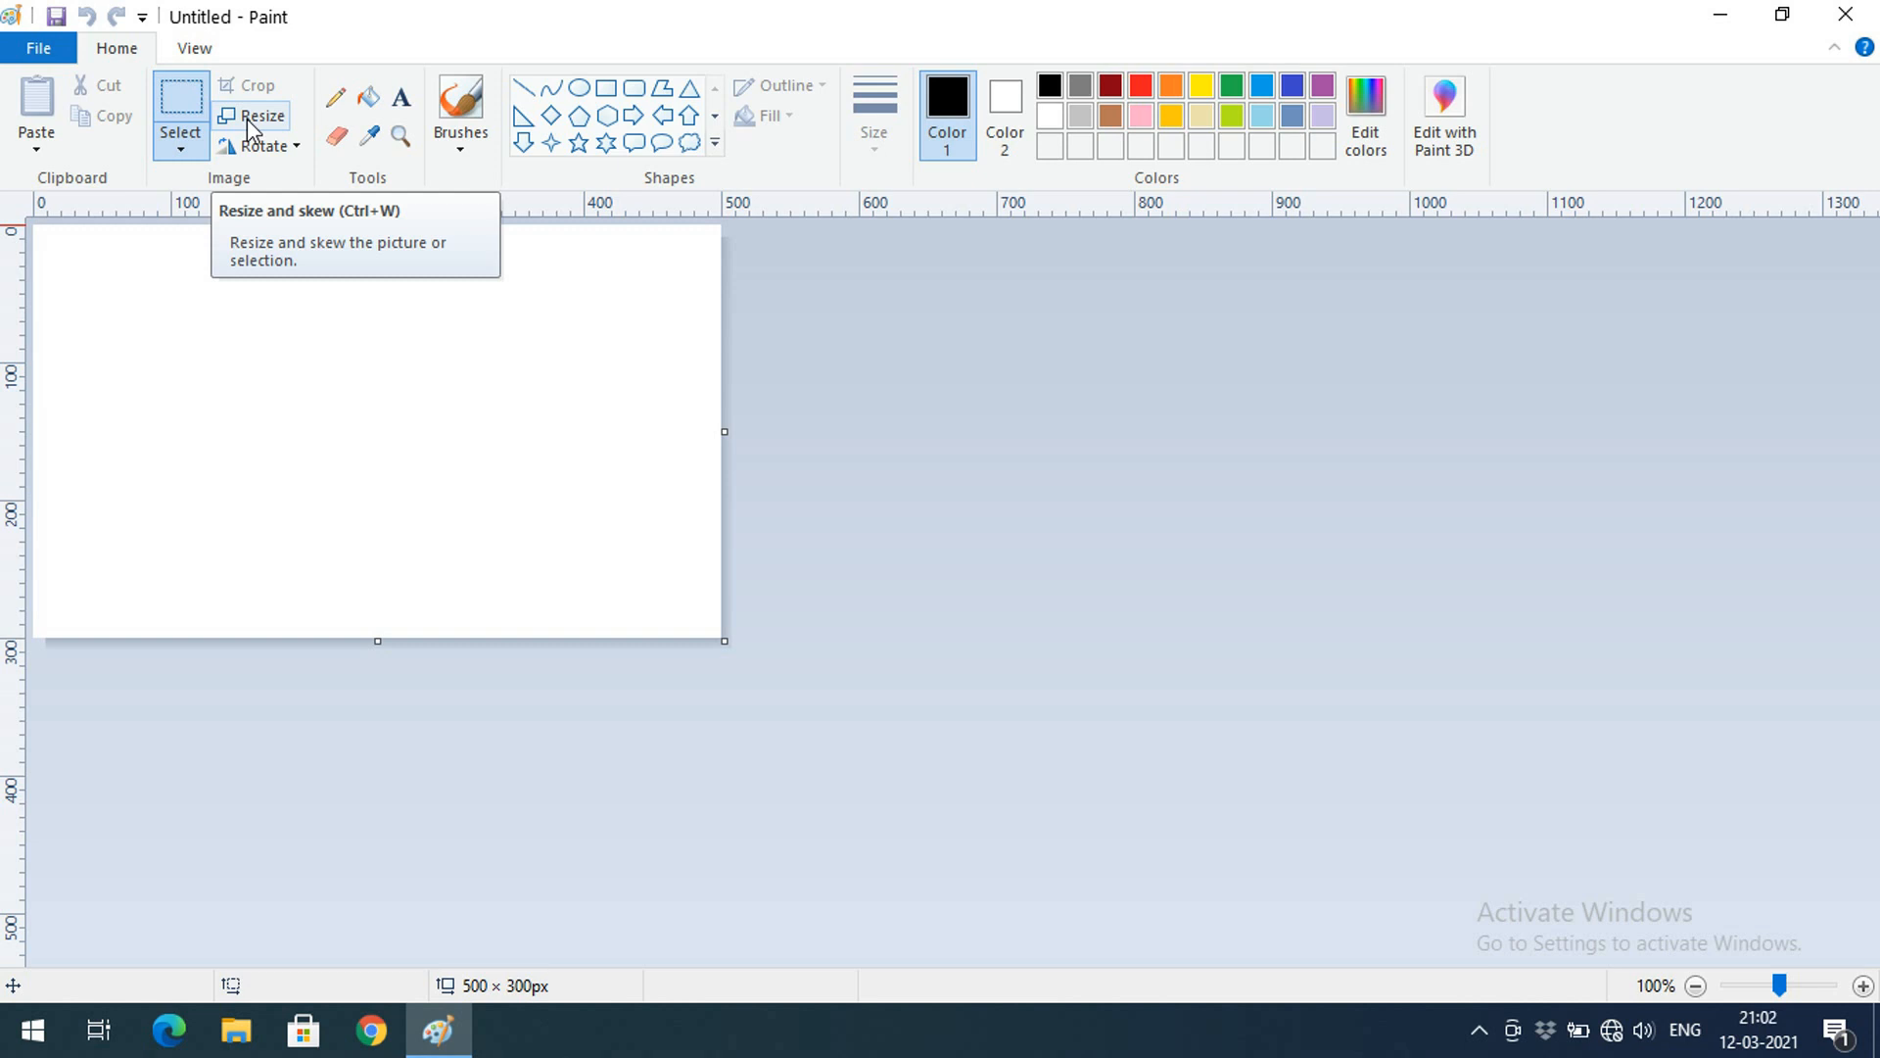
click(344, 101)
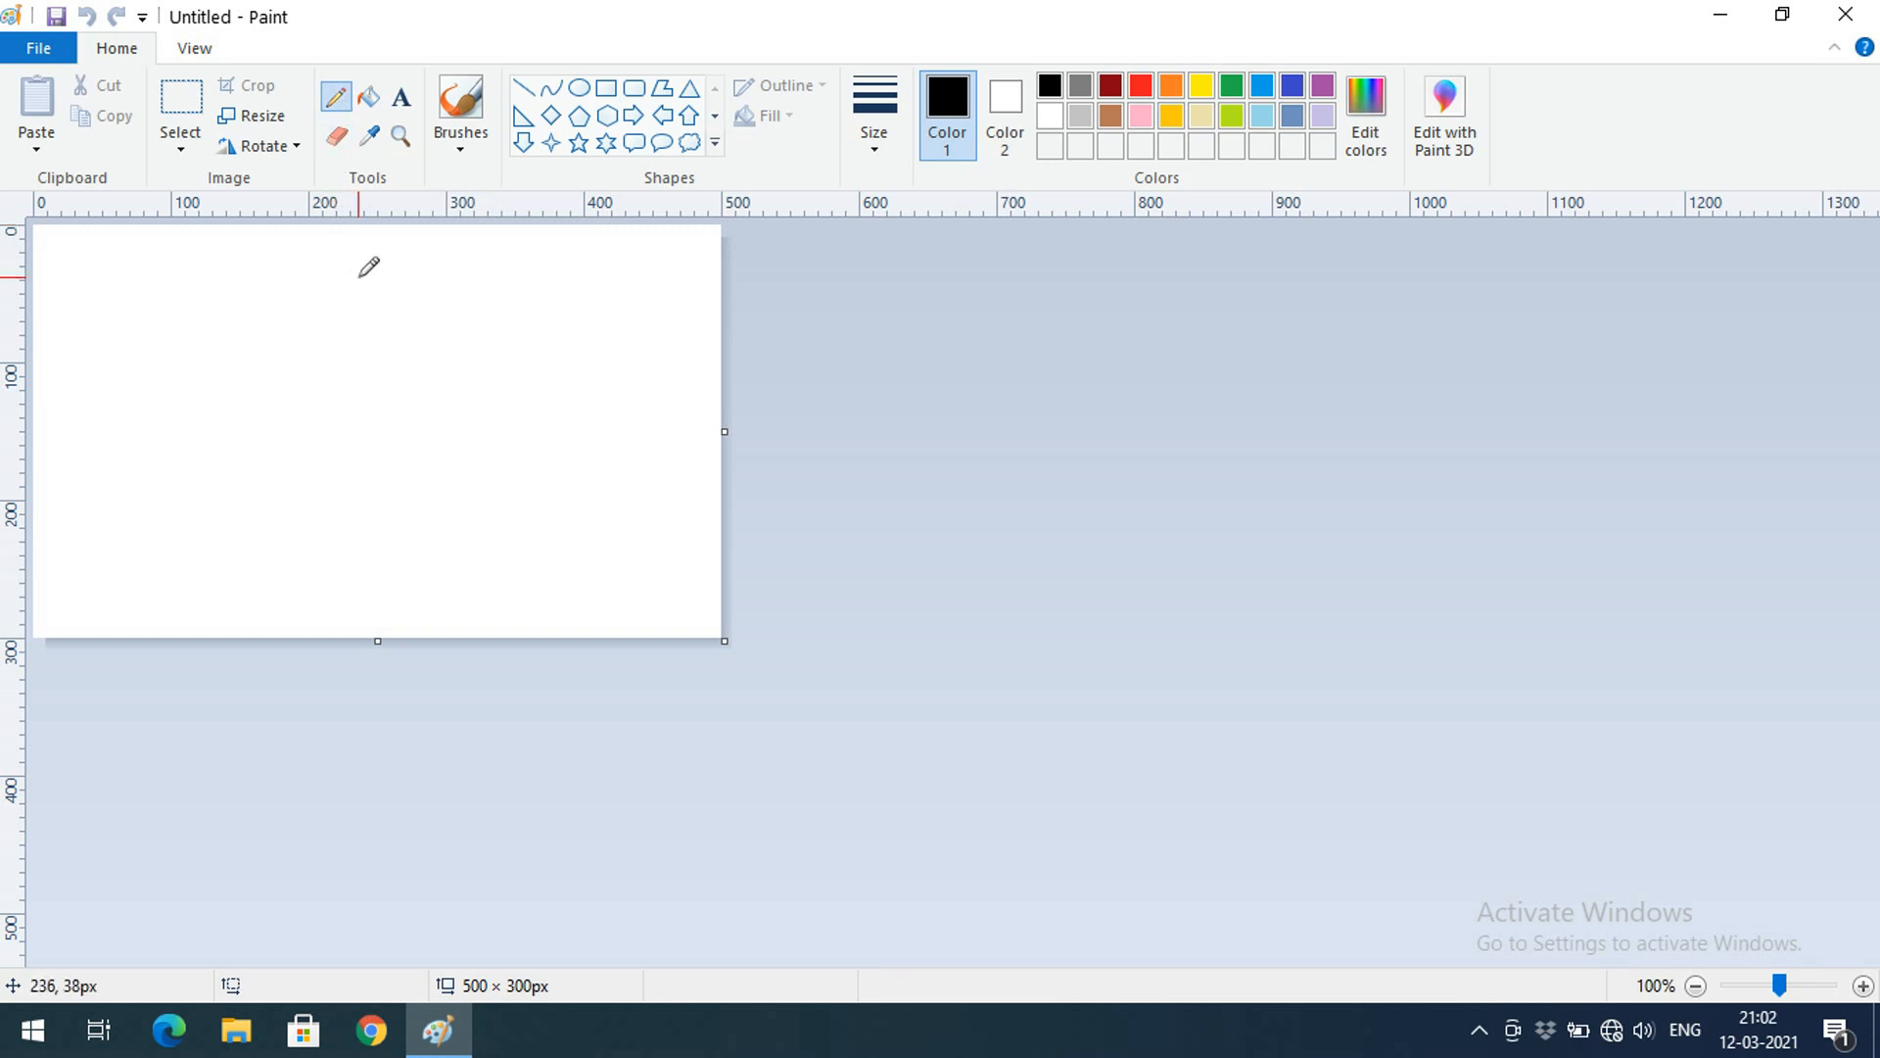
mouse_move(97, 257)
mouse_down()
mouse_move(73, 298)
mouse_move(91, 319)
mouse_move(47, 352)
mouse_move(204, 300)
mouse_move(231, 343)
mouse_move(292, 298)
mouse_move(251, 318)
mouse_move(352, 289)
mouse_move(321, 328)
mouse_move(399, 309)
mouse_move(378, 296)
mouse_move(375, 336)
mouse_move(458, 402)
mouse_move(431, 296)
mouse_move(451, 292)
mouse_move(443, 329)
mouse_up()
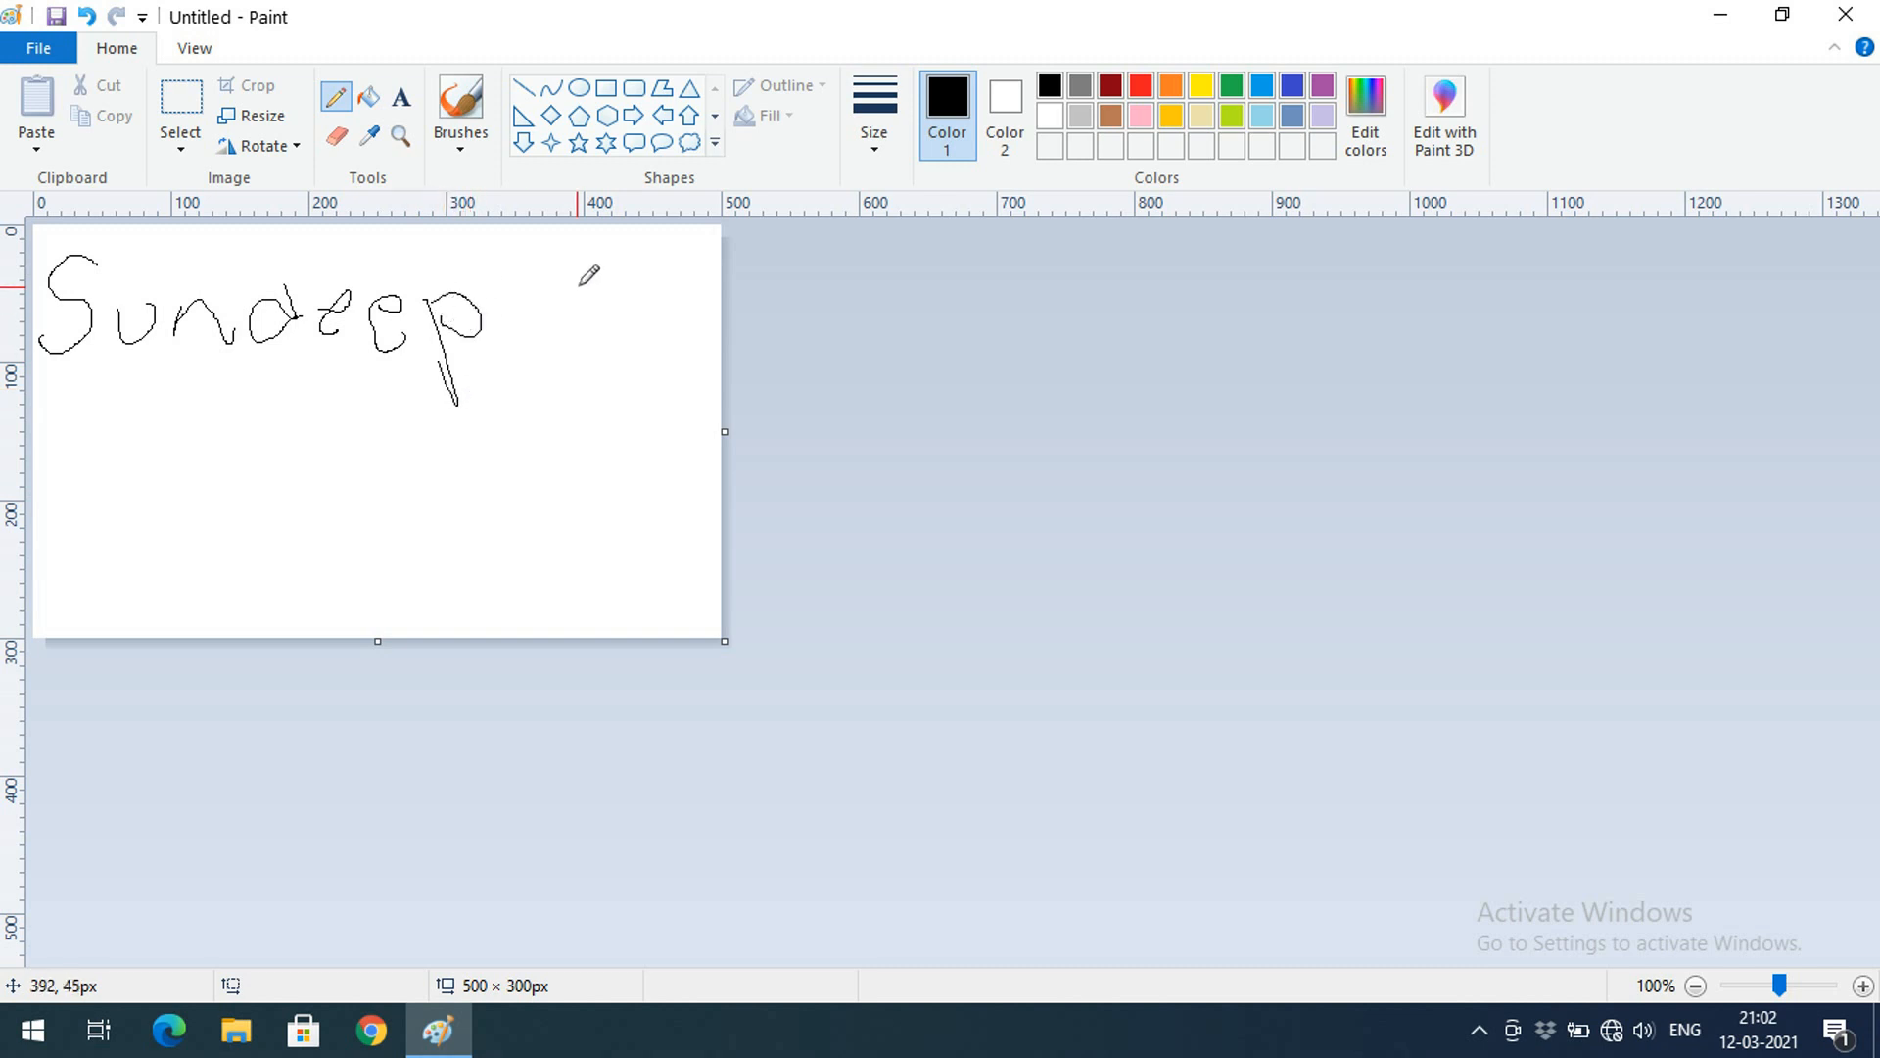
click(878, 158)
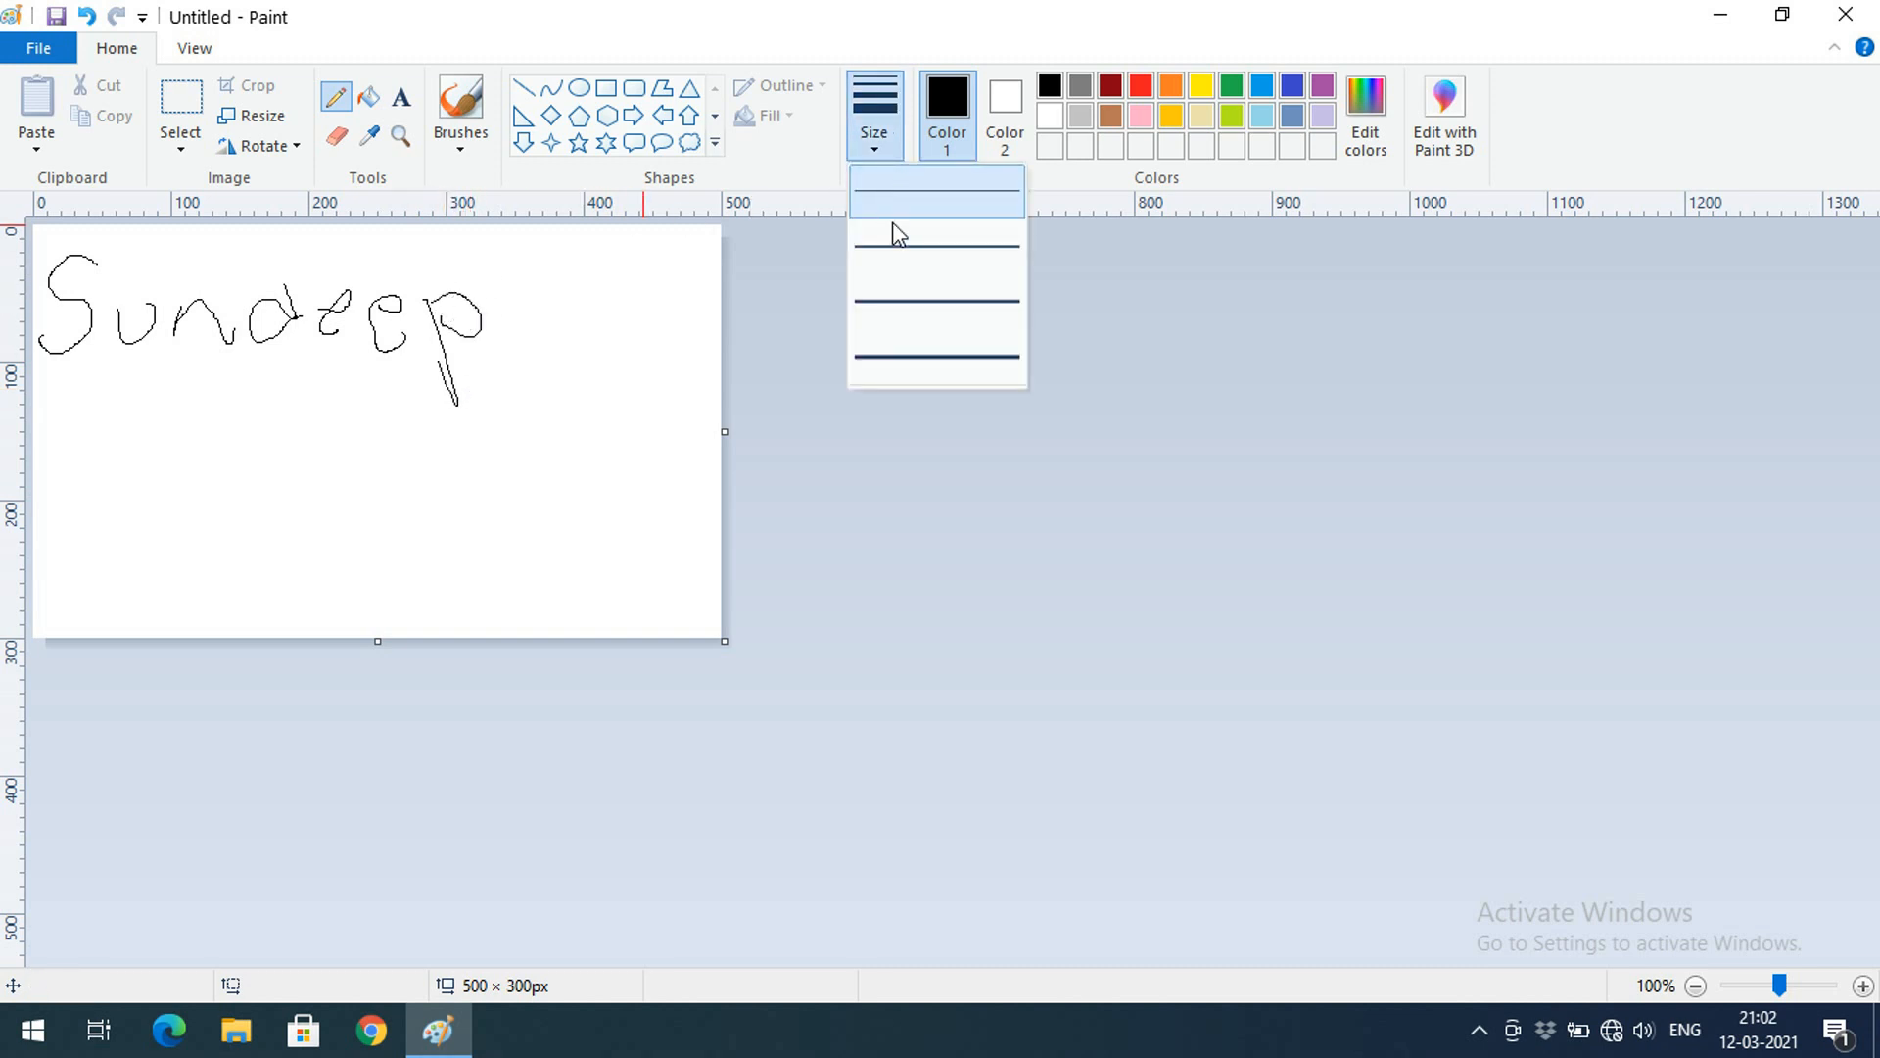
click(902, 379)
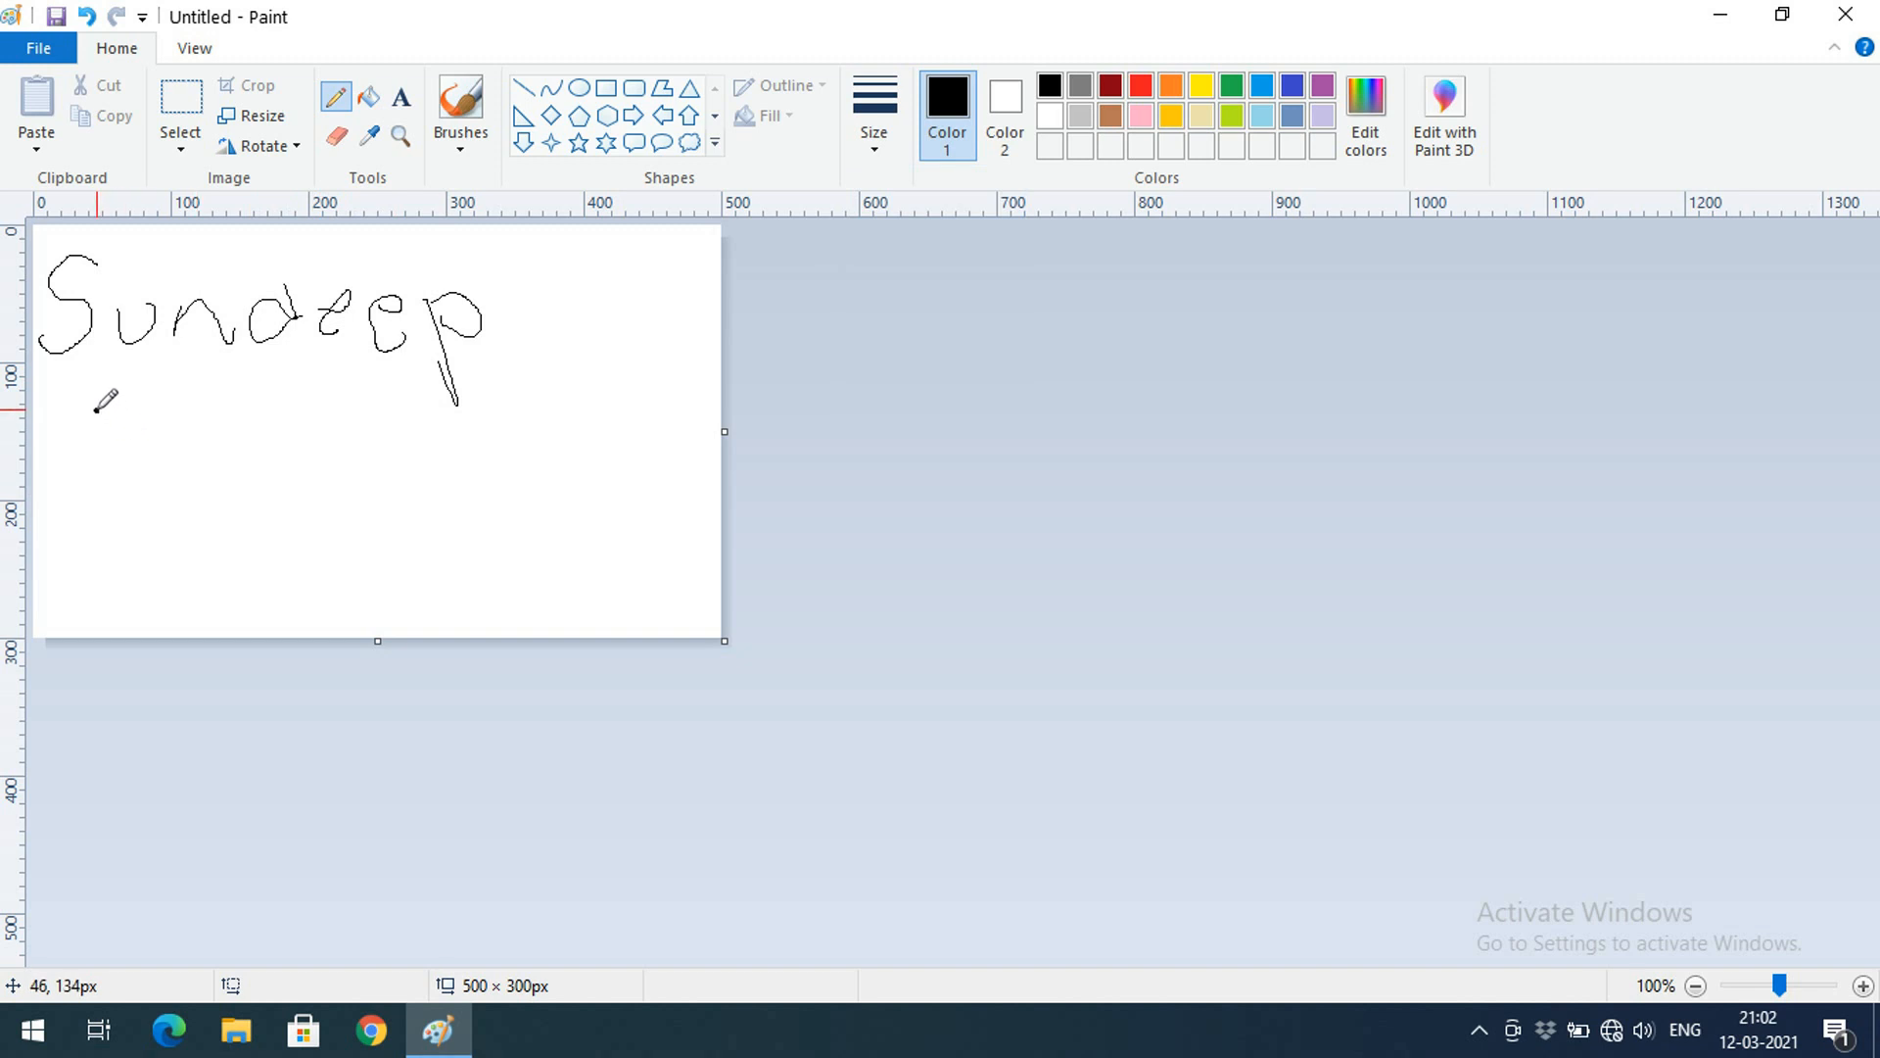
mouse_move(100, 411)
mouse_down()
mouse_move(74, 416)
mouse_move(95, 480)
mouse_up()
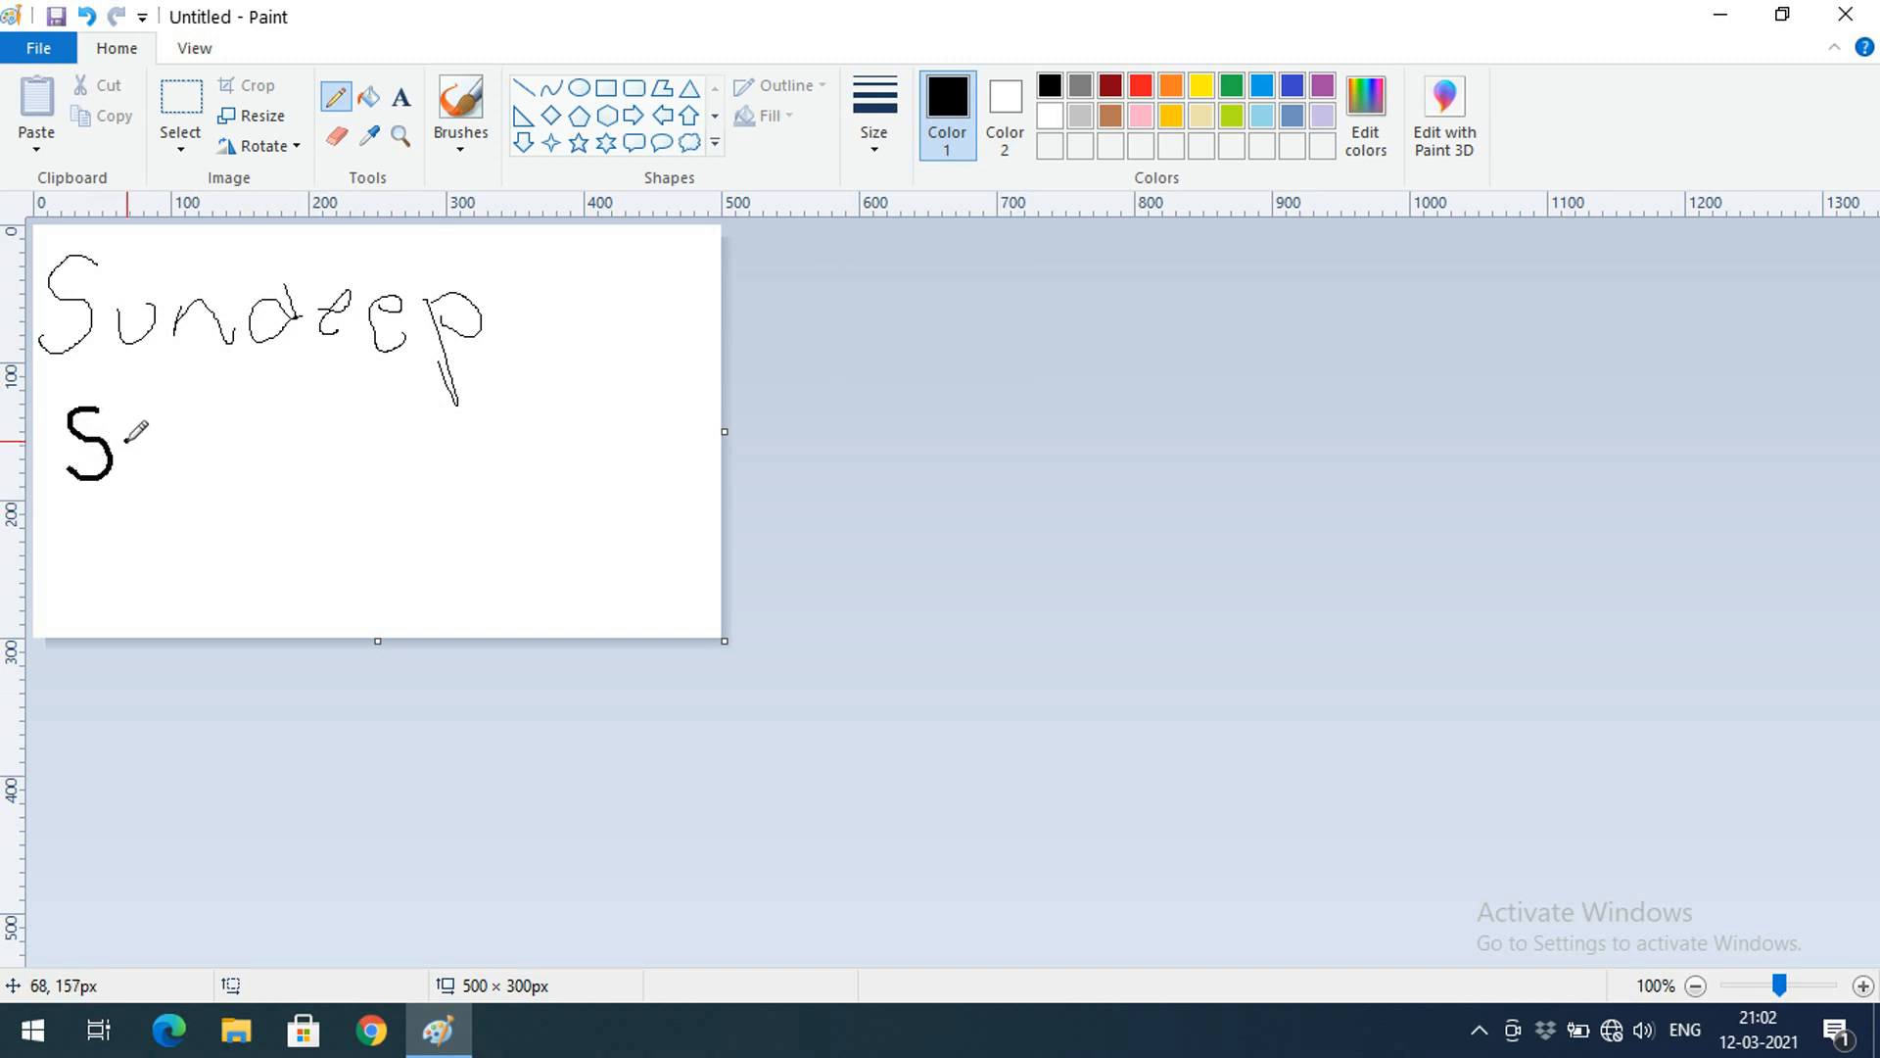
mouse_move(125, 411)
mouse_down()
mouse_move(142, 472)
mouse_move(166, 445)
mouse_move(193, 468)
mouse_move(195, 432)
mouse_move(230, 467)
mouse_up()
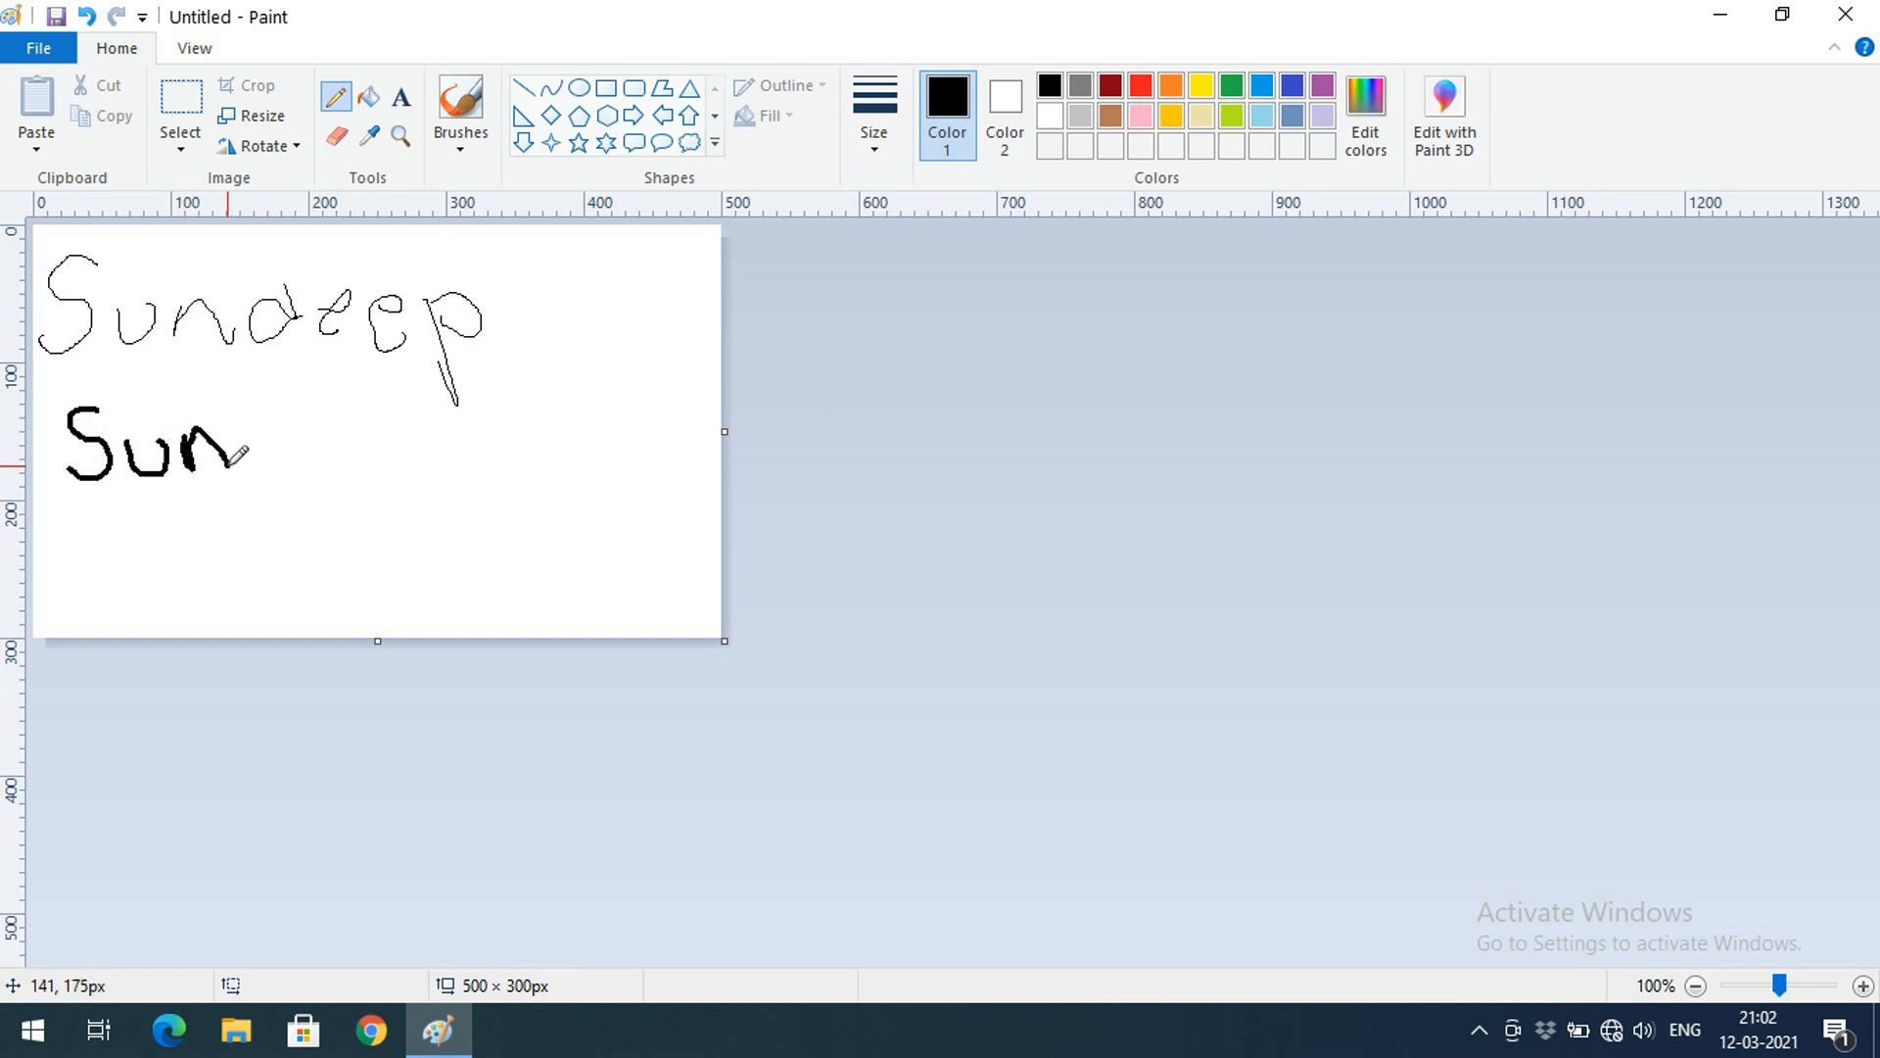
mouse_move(260, 392)
mouse_down()
mouse_move(293, 436)
mouse_move(264, 425)
mouse_move(272, 465)
mouse_move(298, 443)
mouse_move(346, 447)
mouse_move(329, 437)
mouse_move(352, 459)
mouse_move(388, 420)
mouse_move(378, 466)
mouse_move(402, 460)
mouse_move(439, 532)
mouse_move(428, 466)
mouse_up()
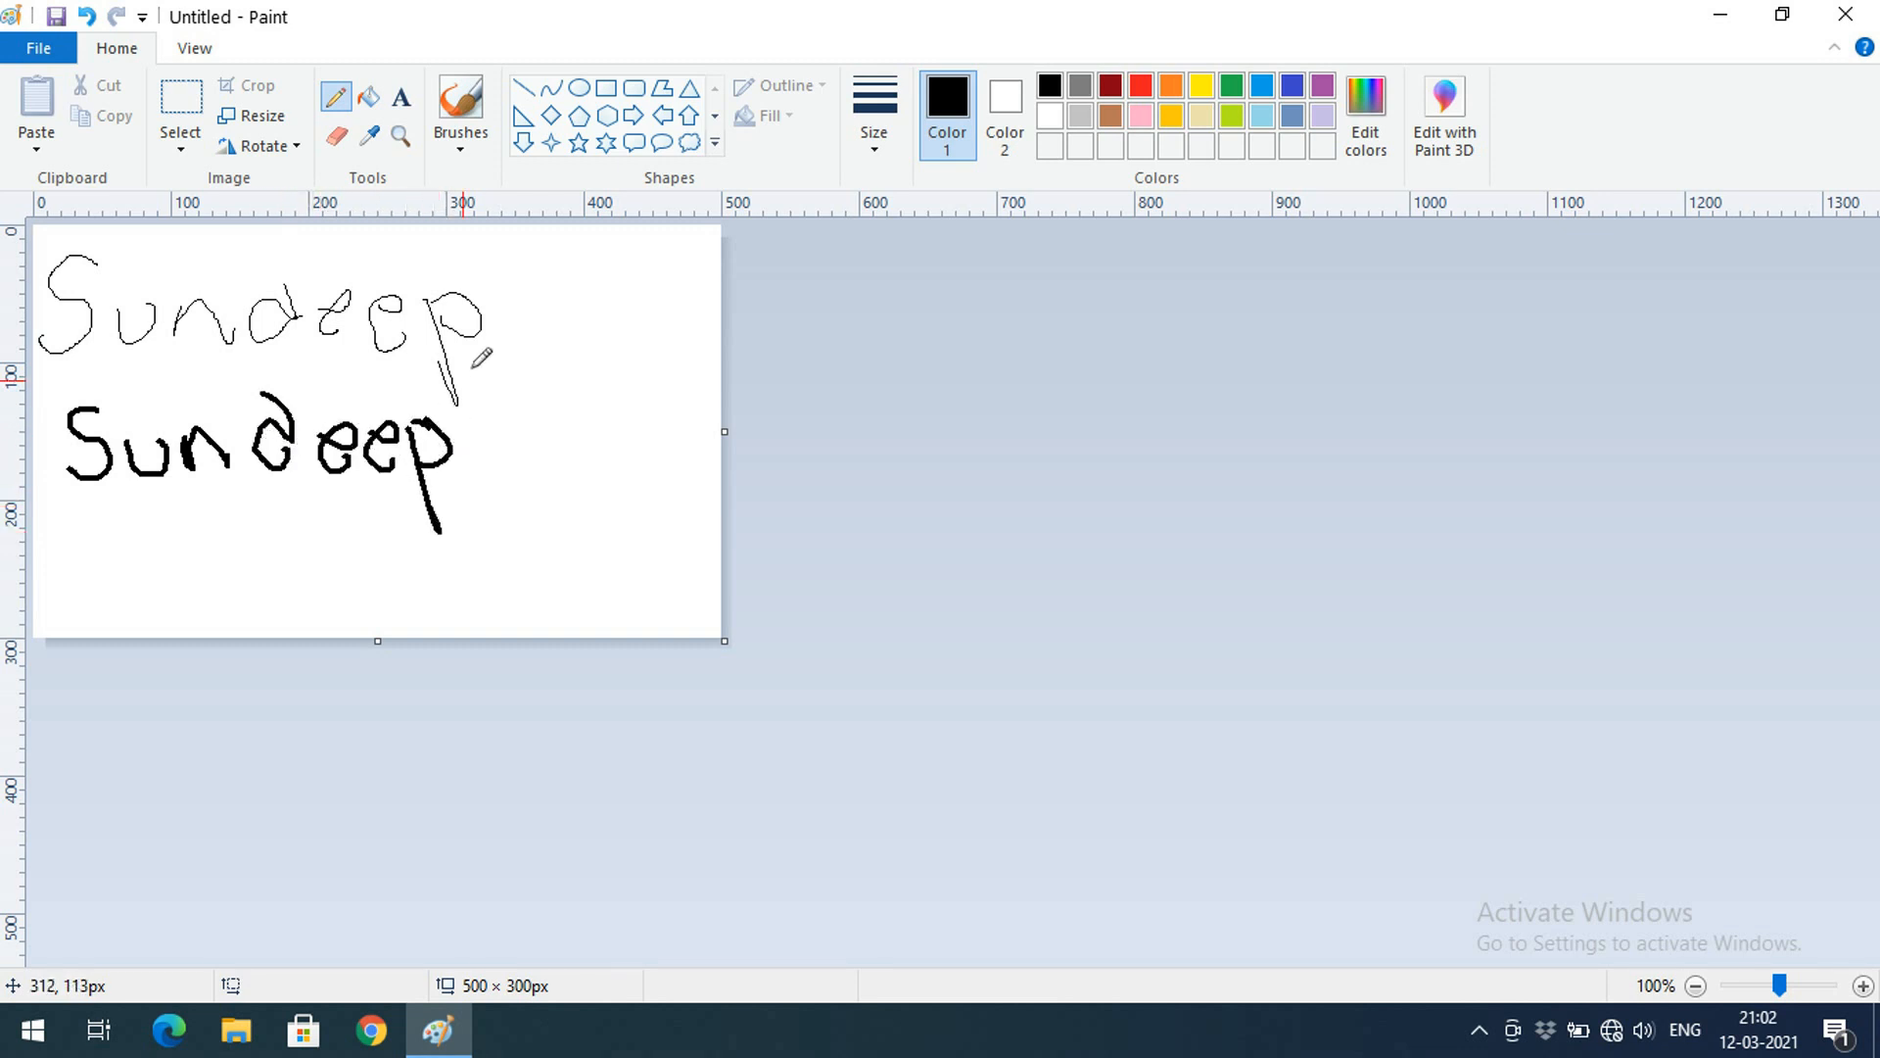
click(874, 149)
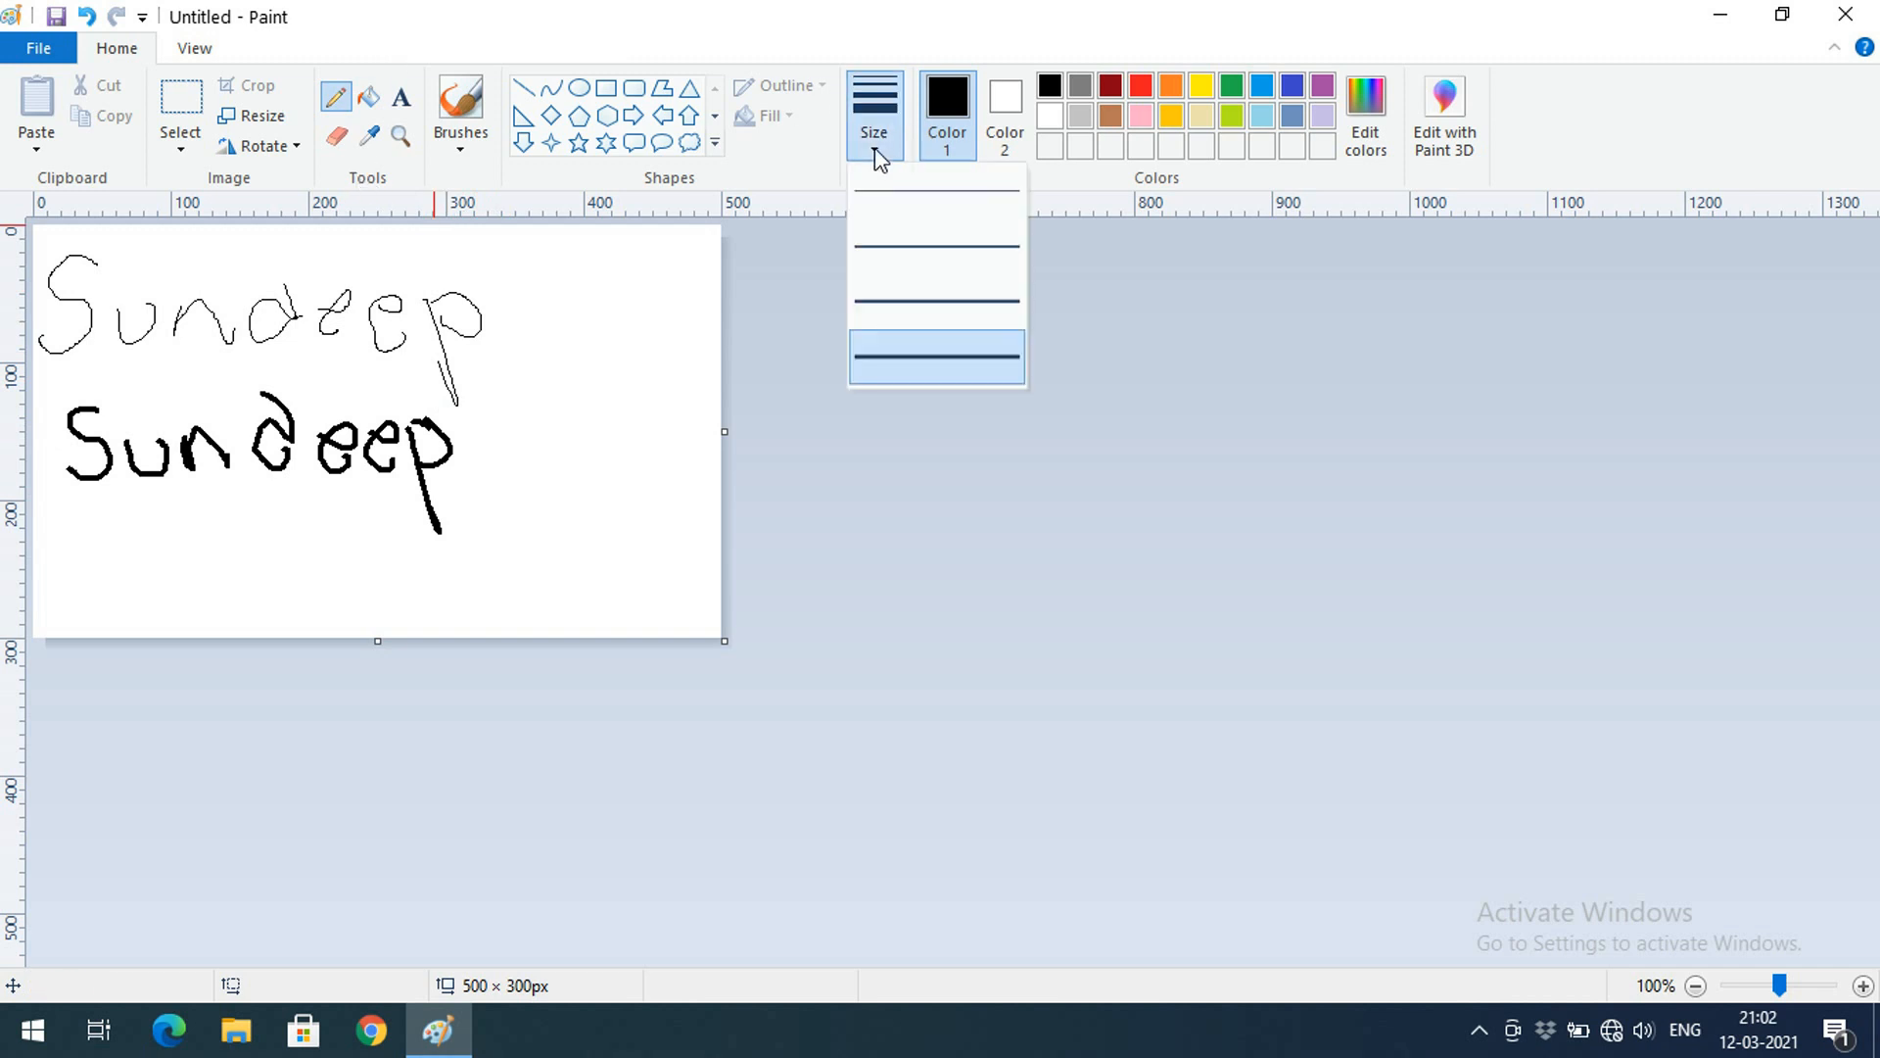
click(873, 149)
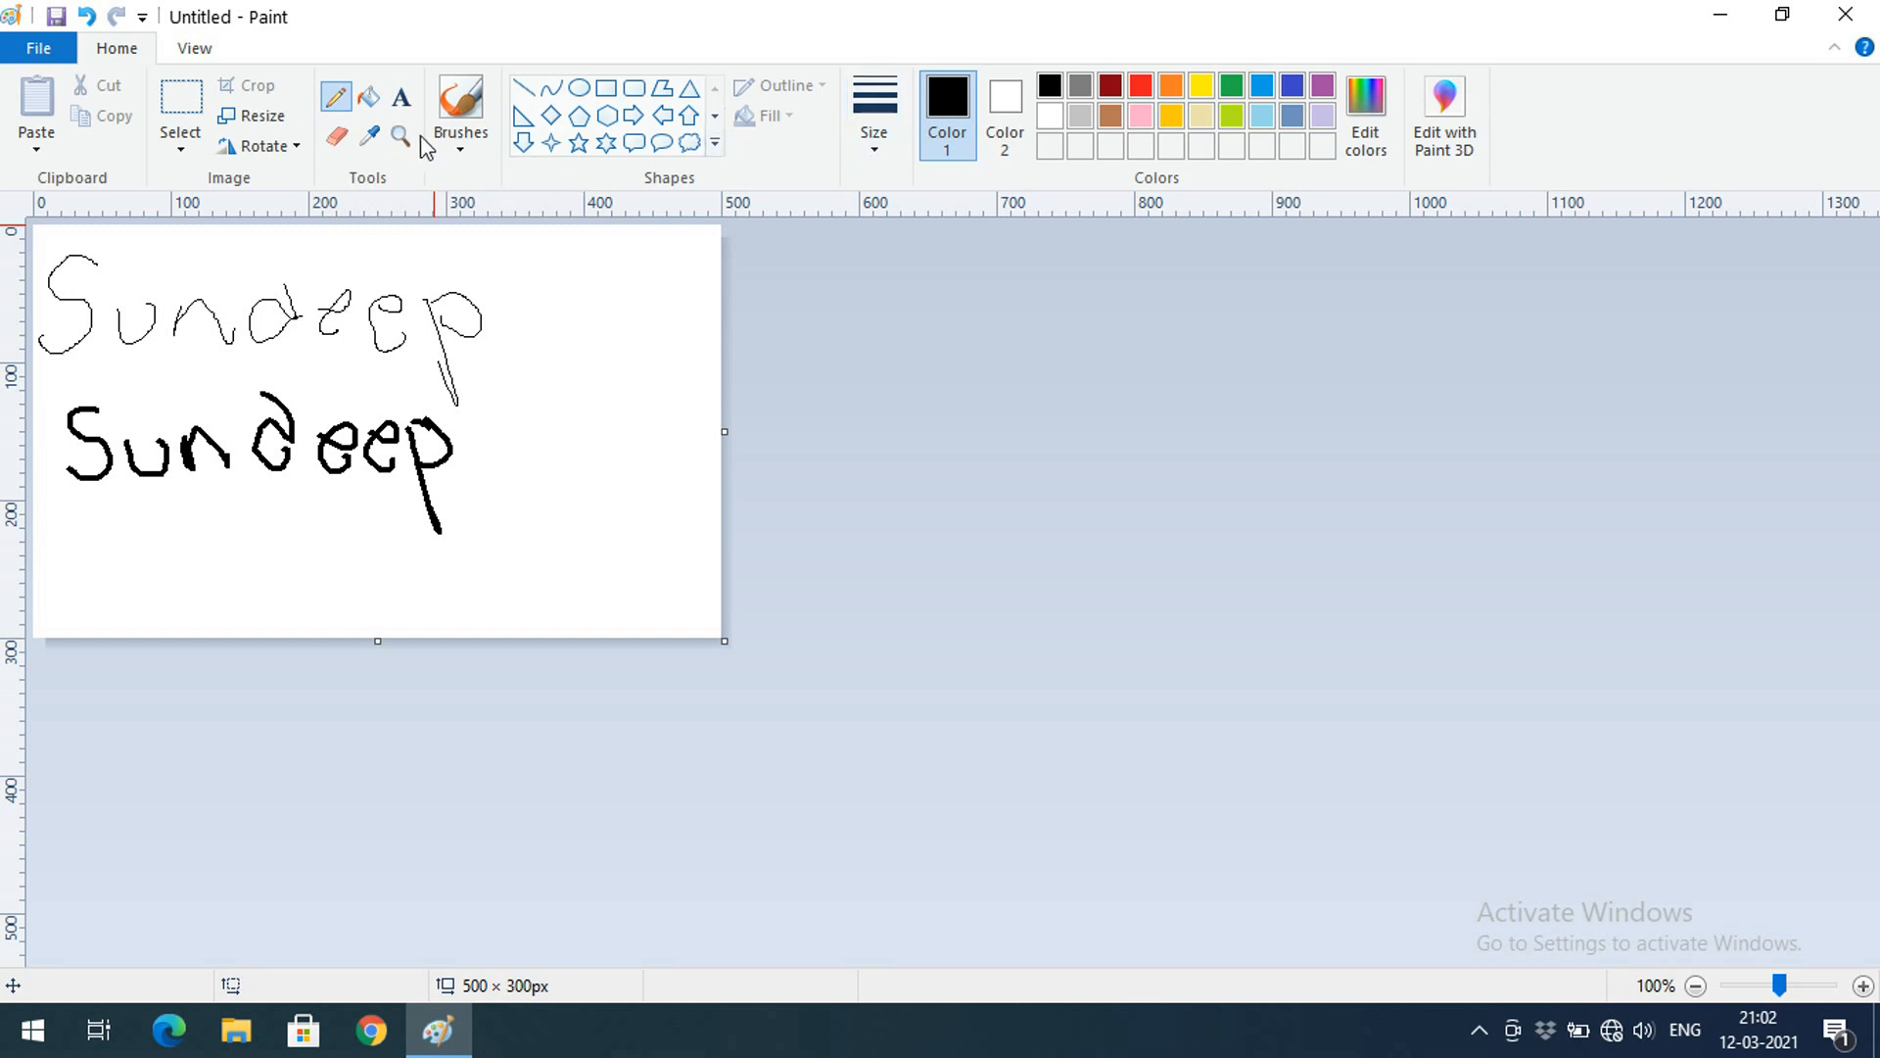
Flood-fill the canvas background and leftover white letter areas with black
click(371, 101)
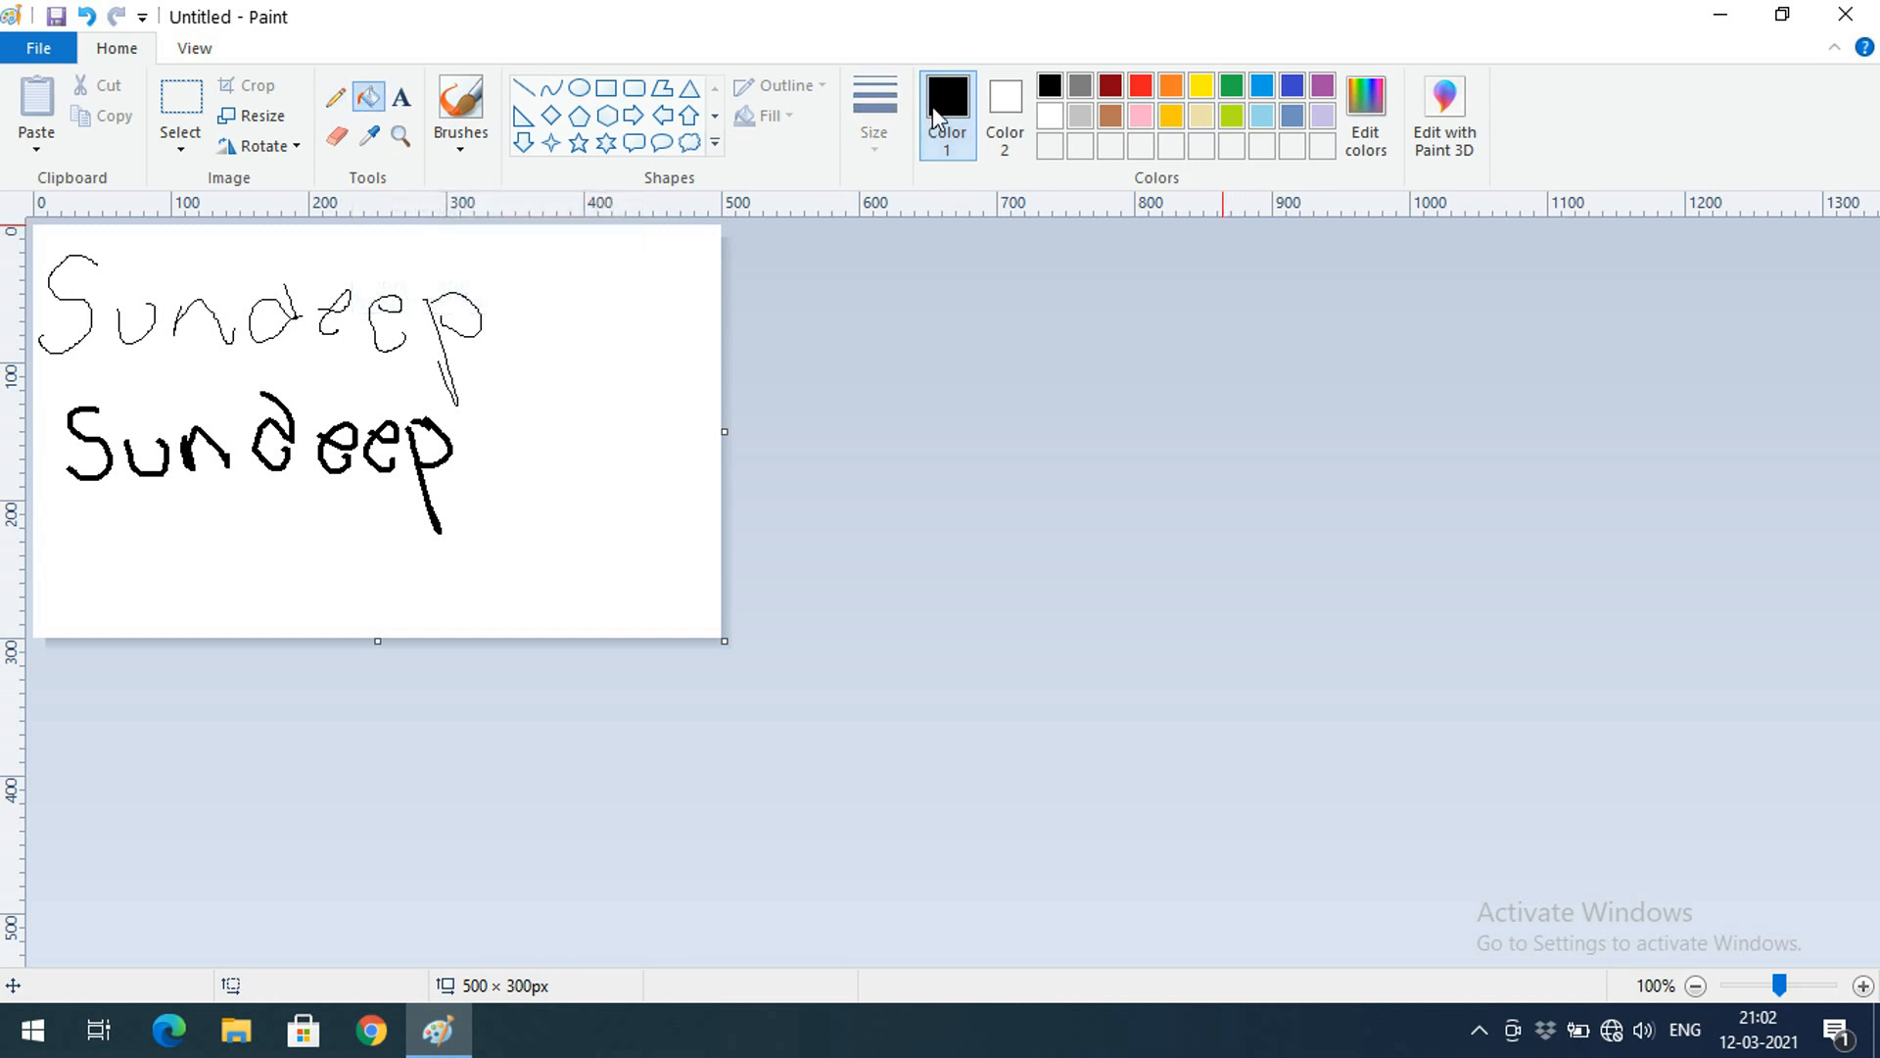
click(622, 296)
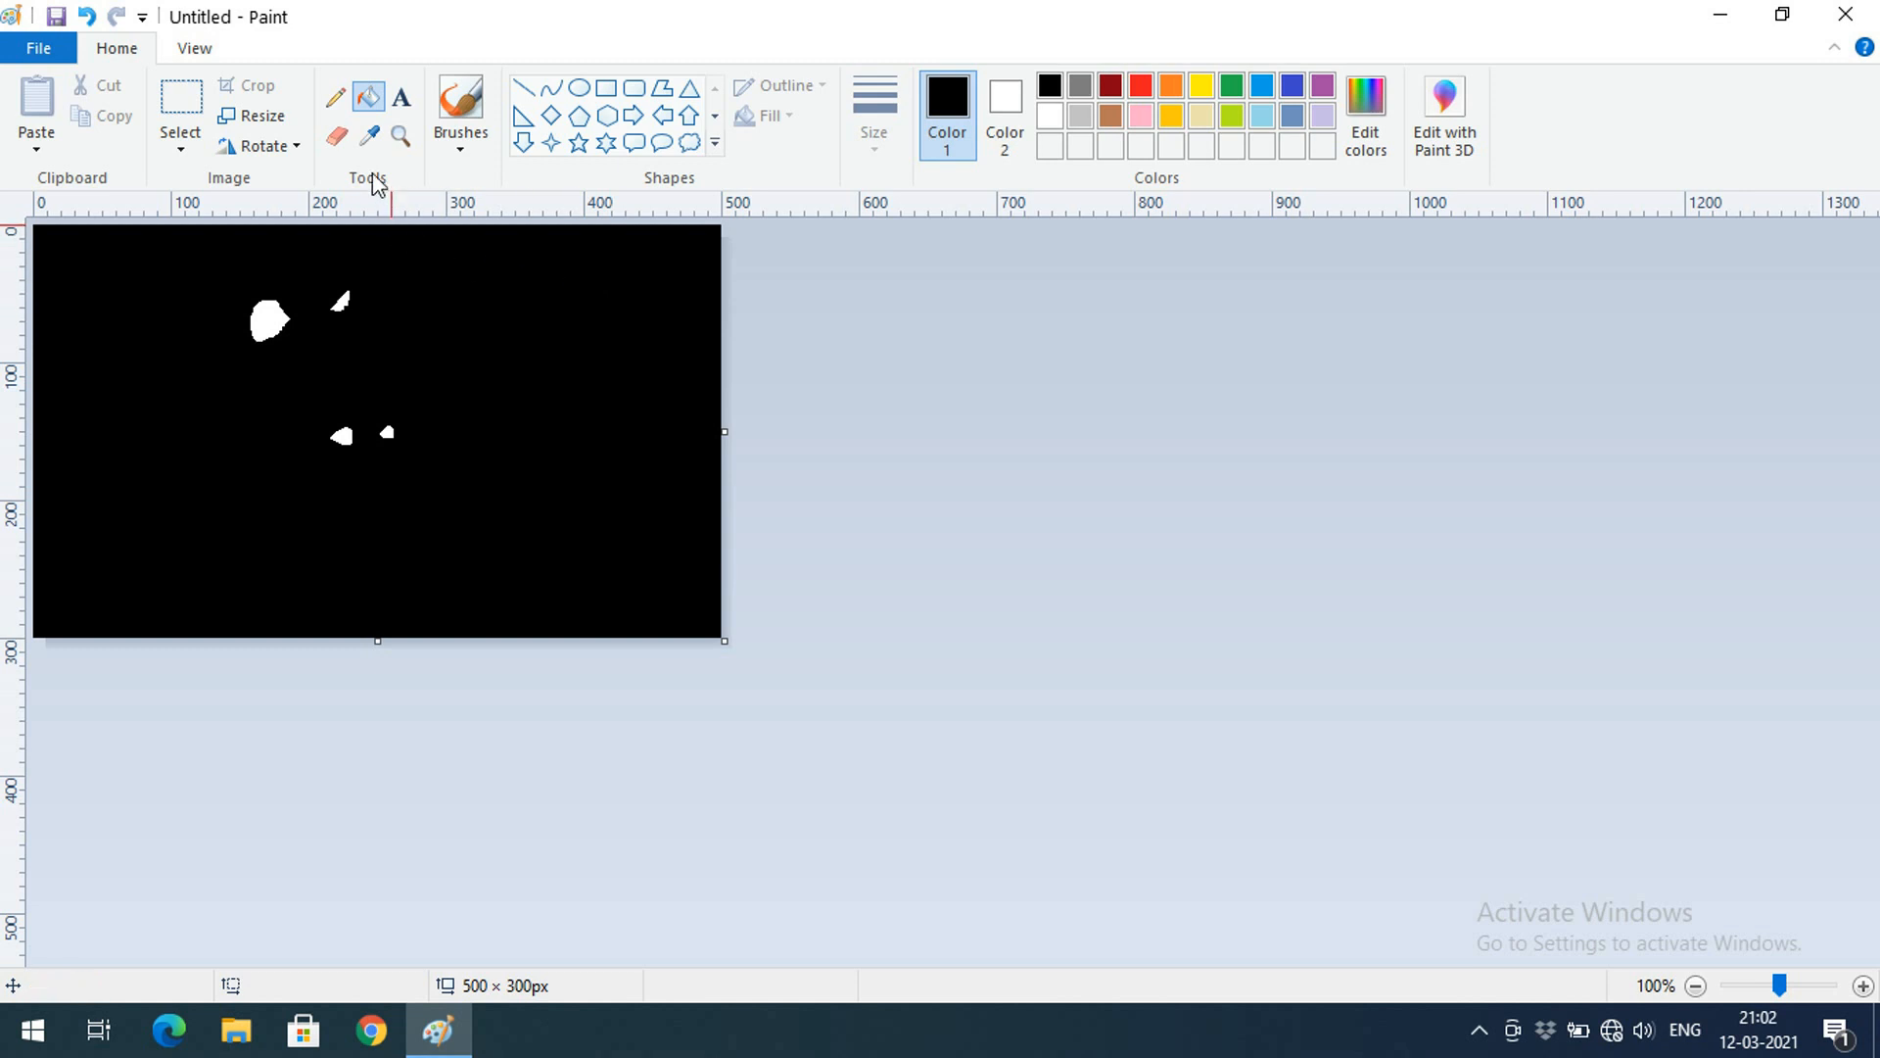
click(271, 321)
click(352, 303)
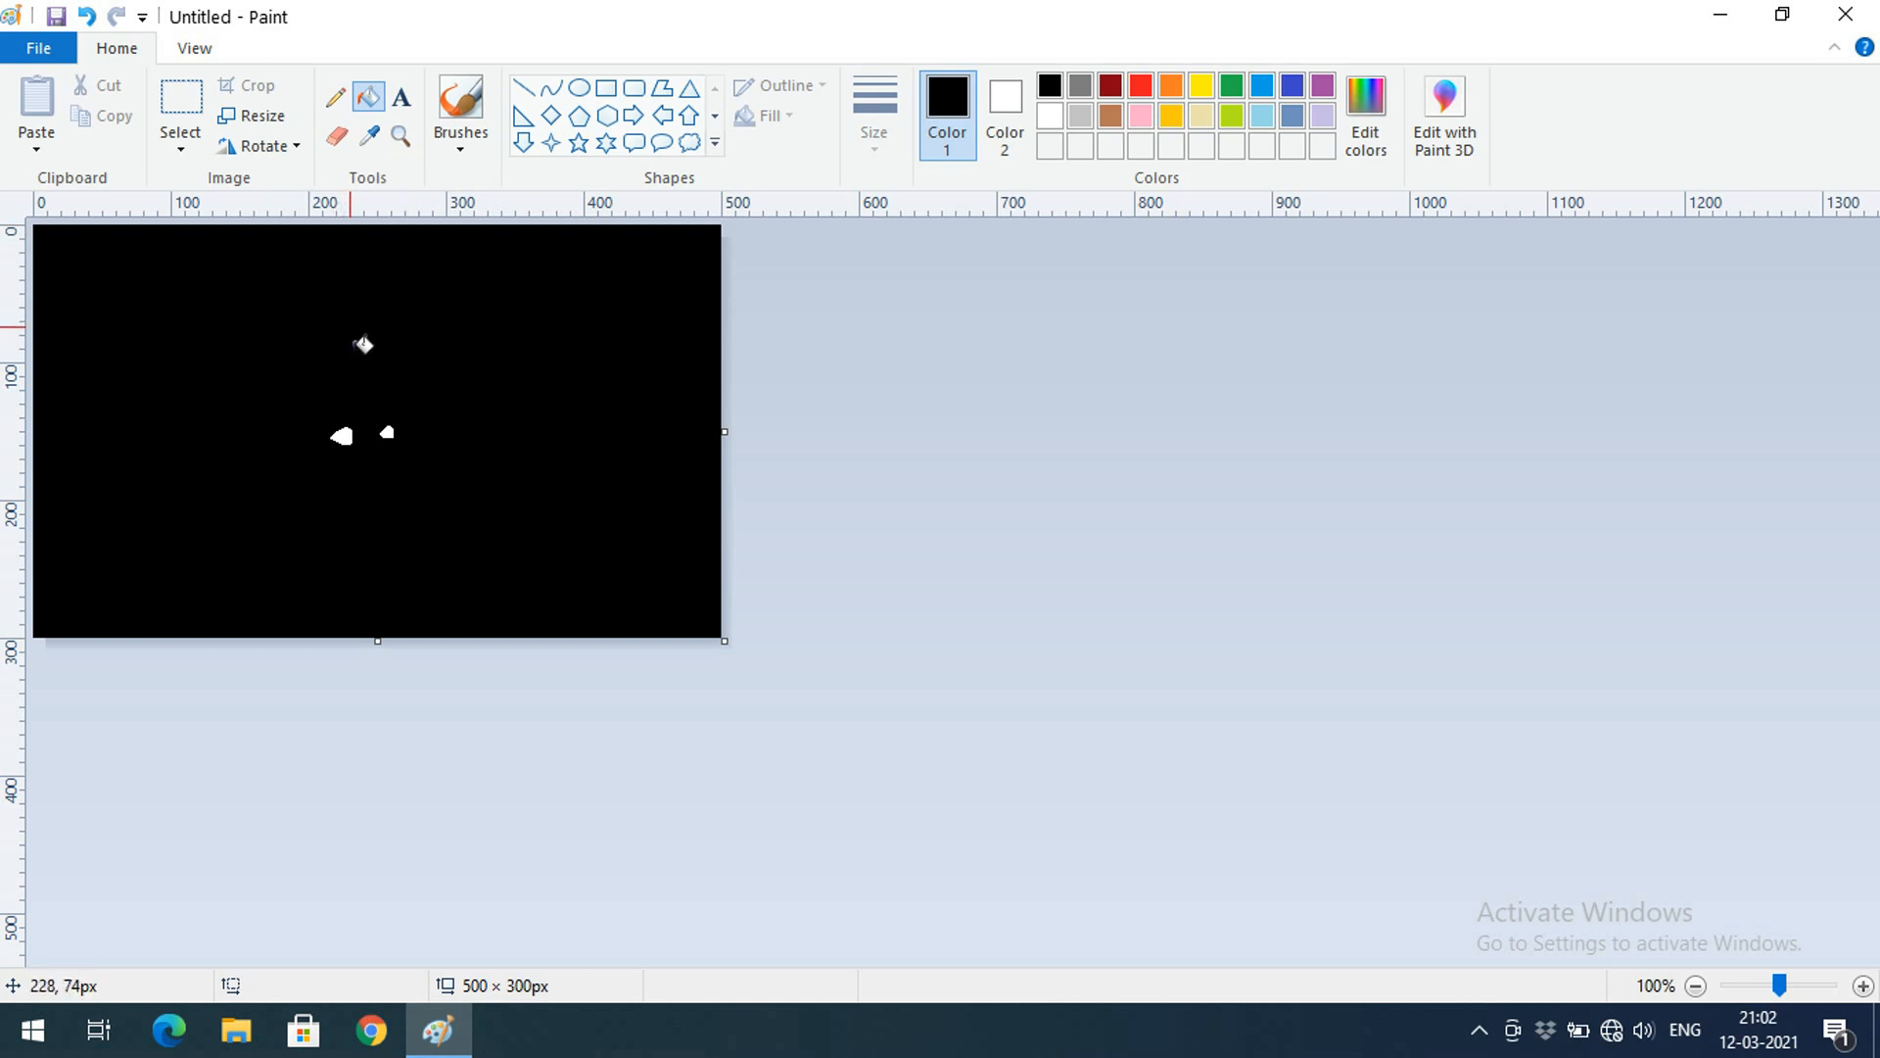
click(341, 436)
click(384, 433)
Refill the whole canvas red, green, tan, and finally lime green
click(1141, 86)
click(441, 327)
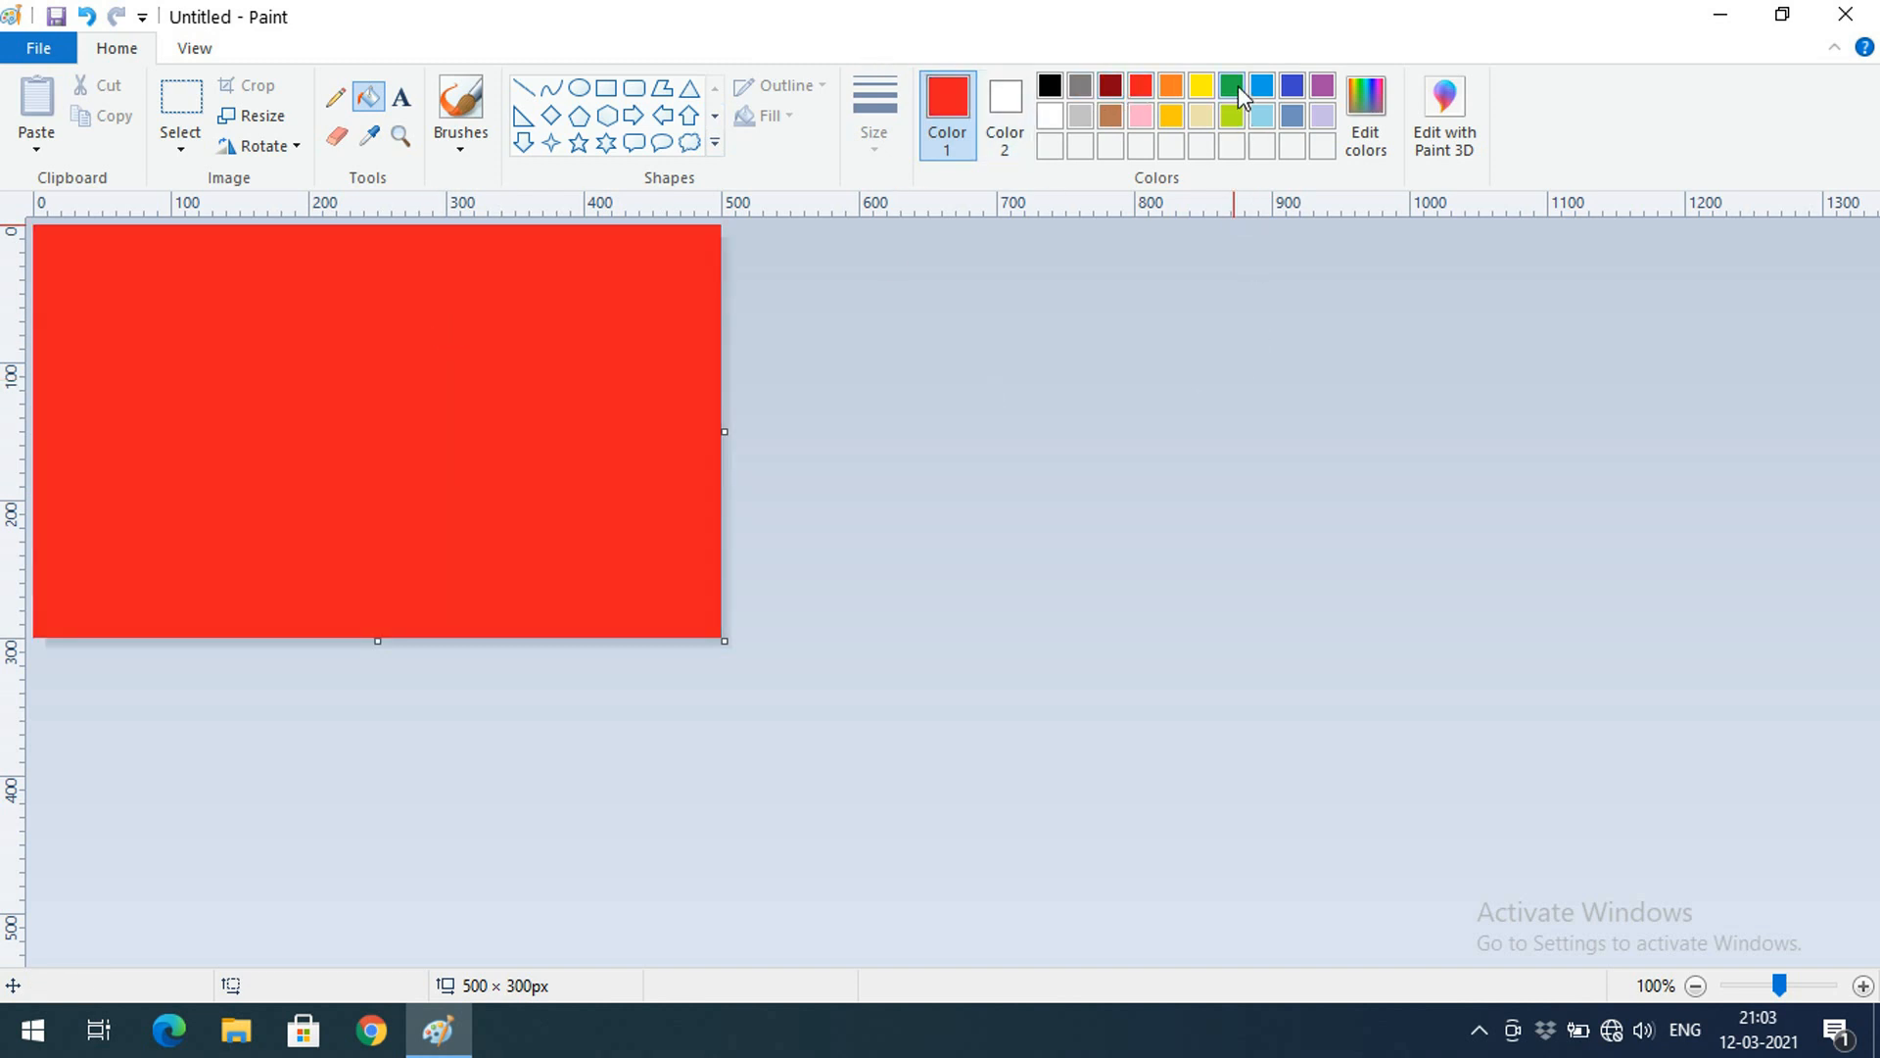
click(1231, 86)
click(421, 347)
click(1203, 115)
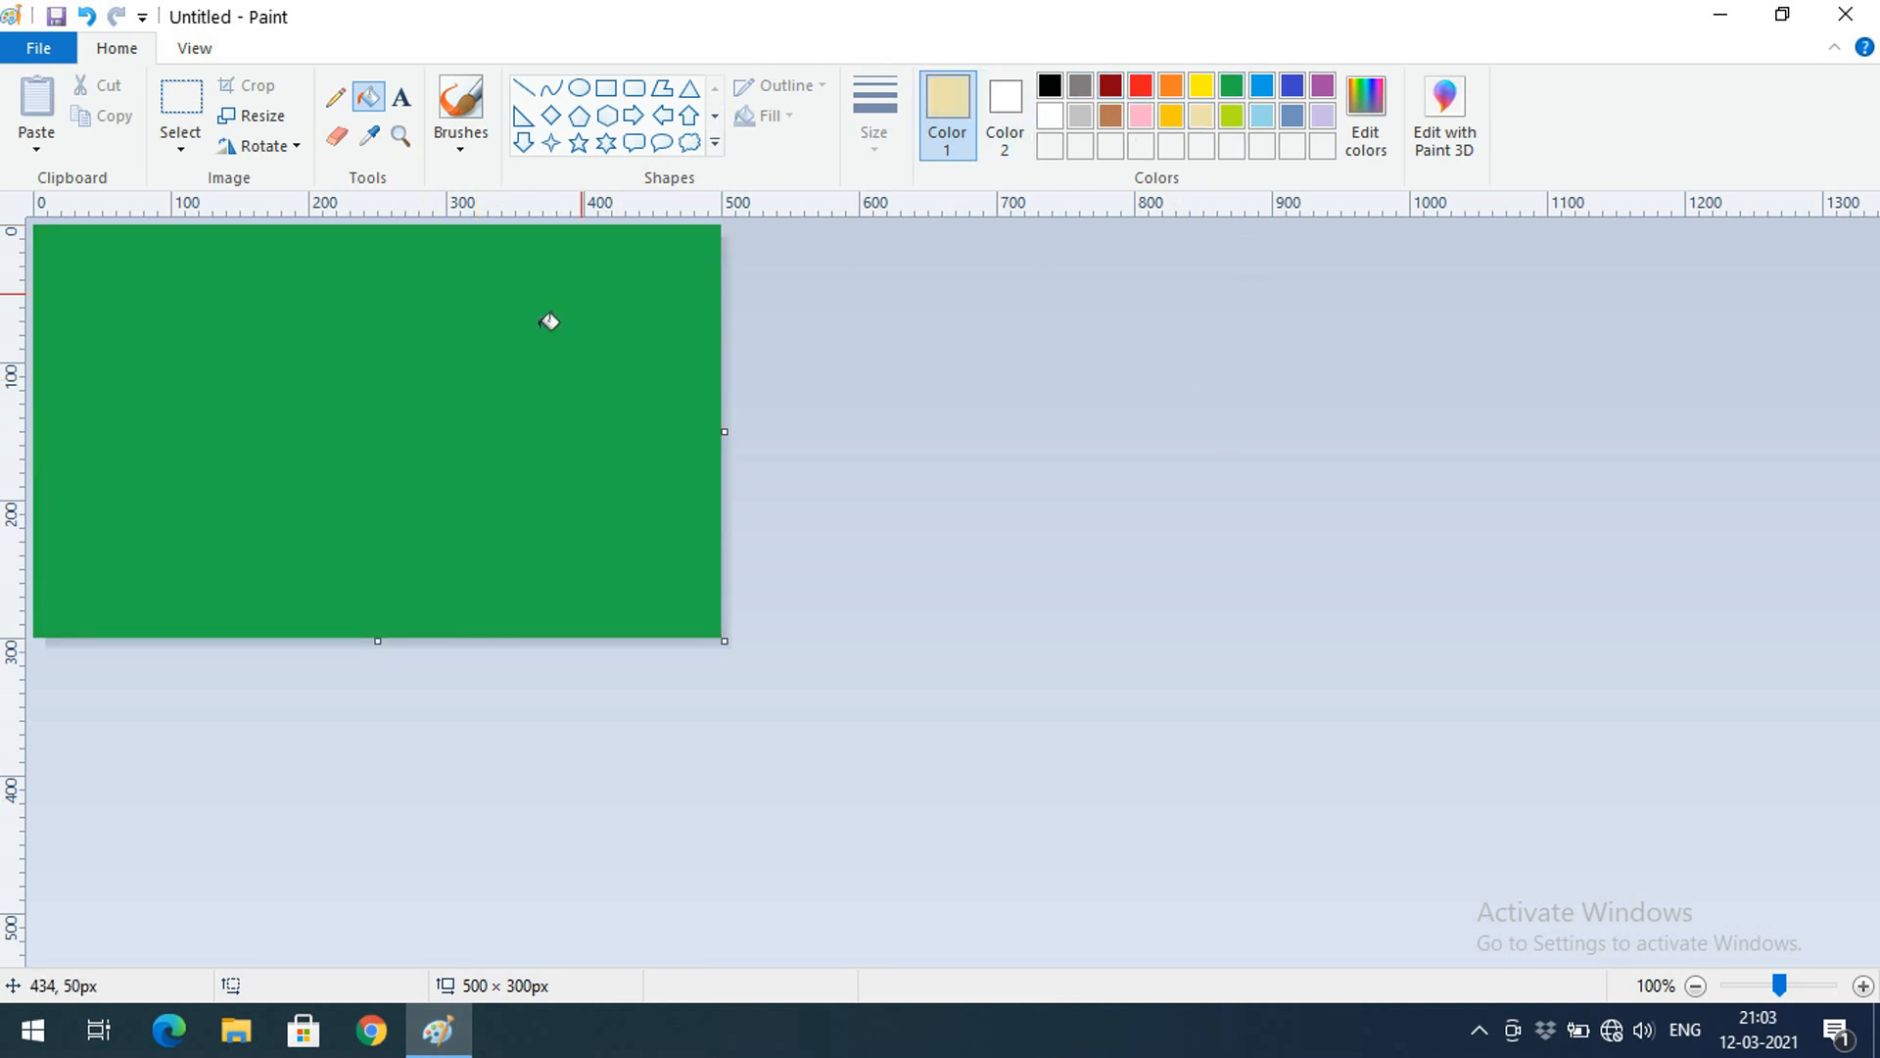
click(549, 321)
click(1232, 115)
click(473, 402)
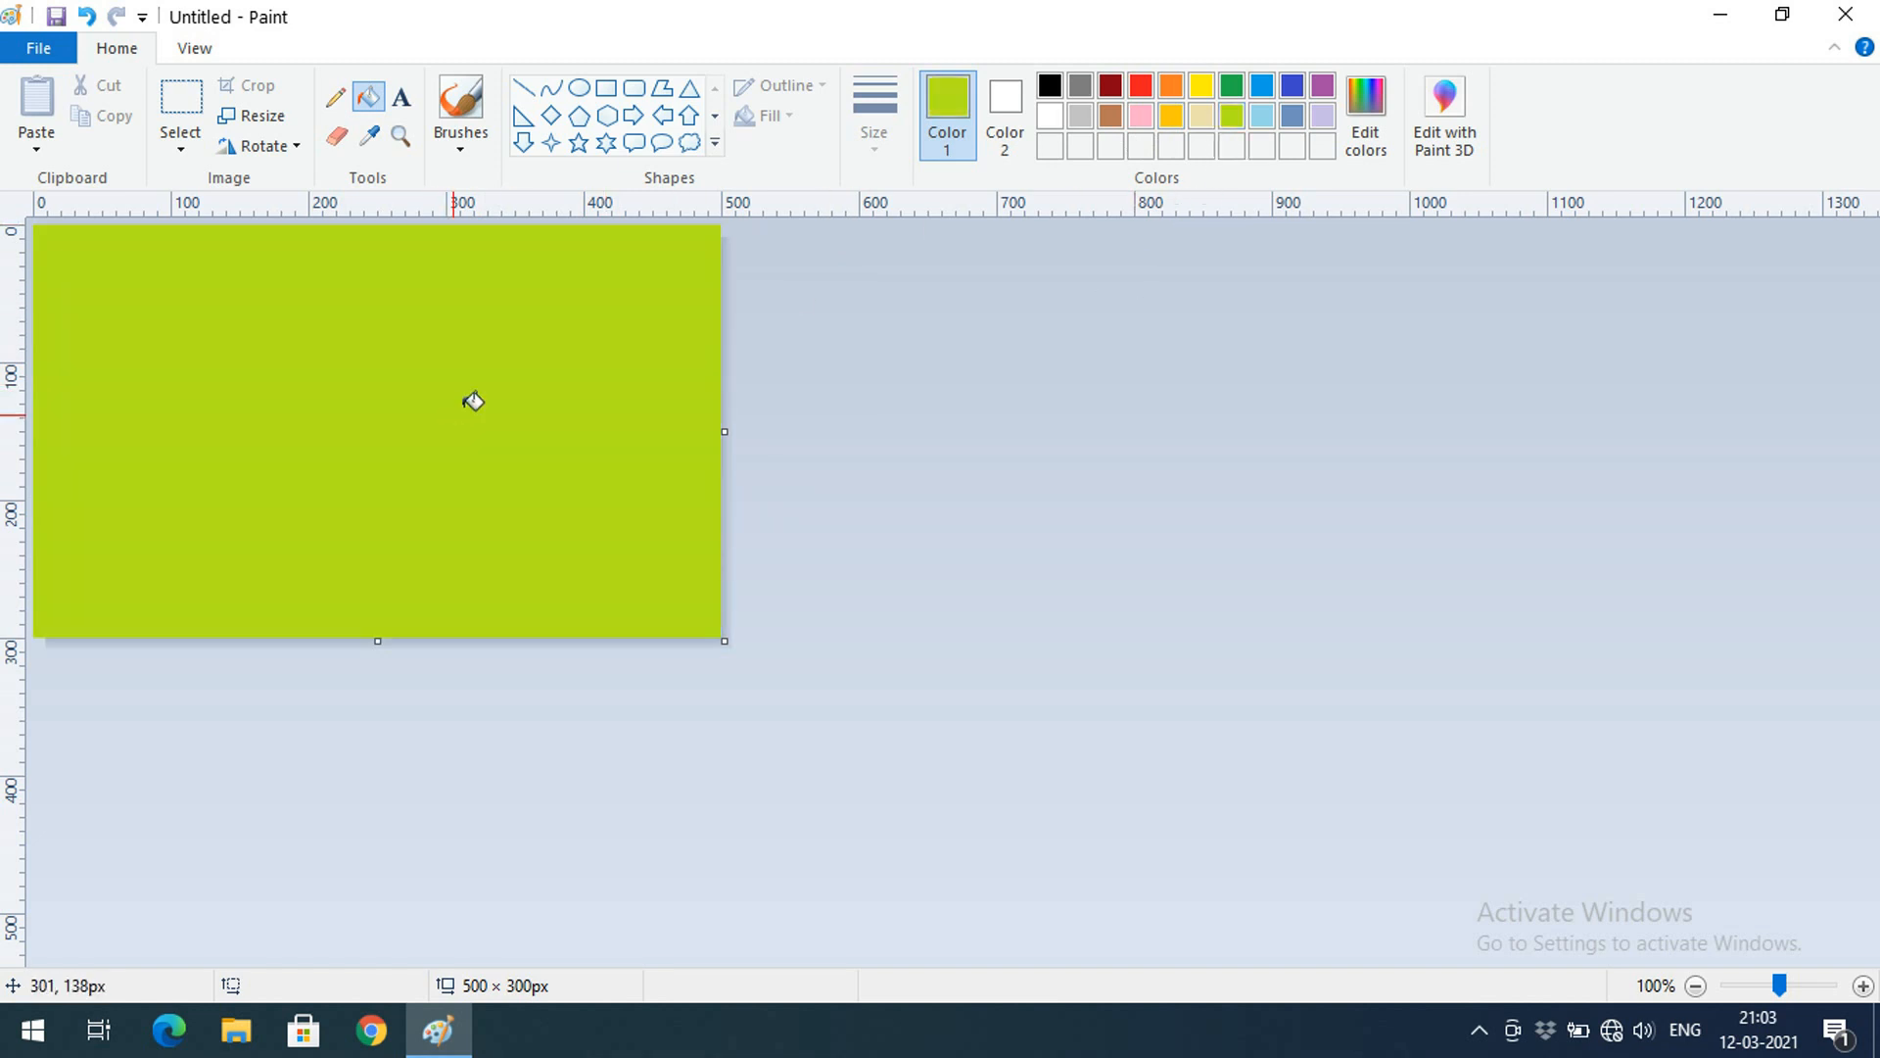
Set the secondary colour to silver
click(1001, 112)
click(1088, 127)
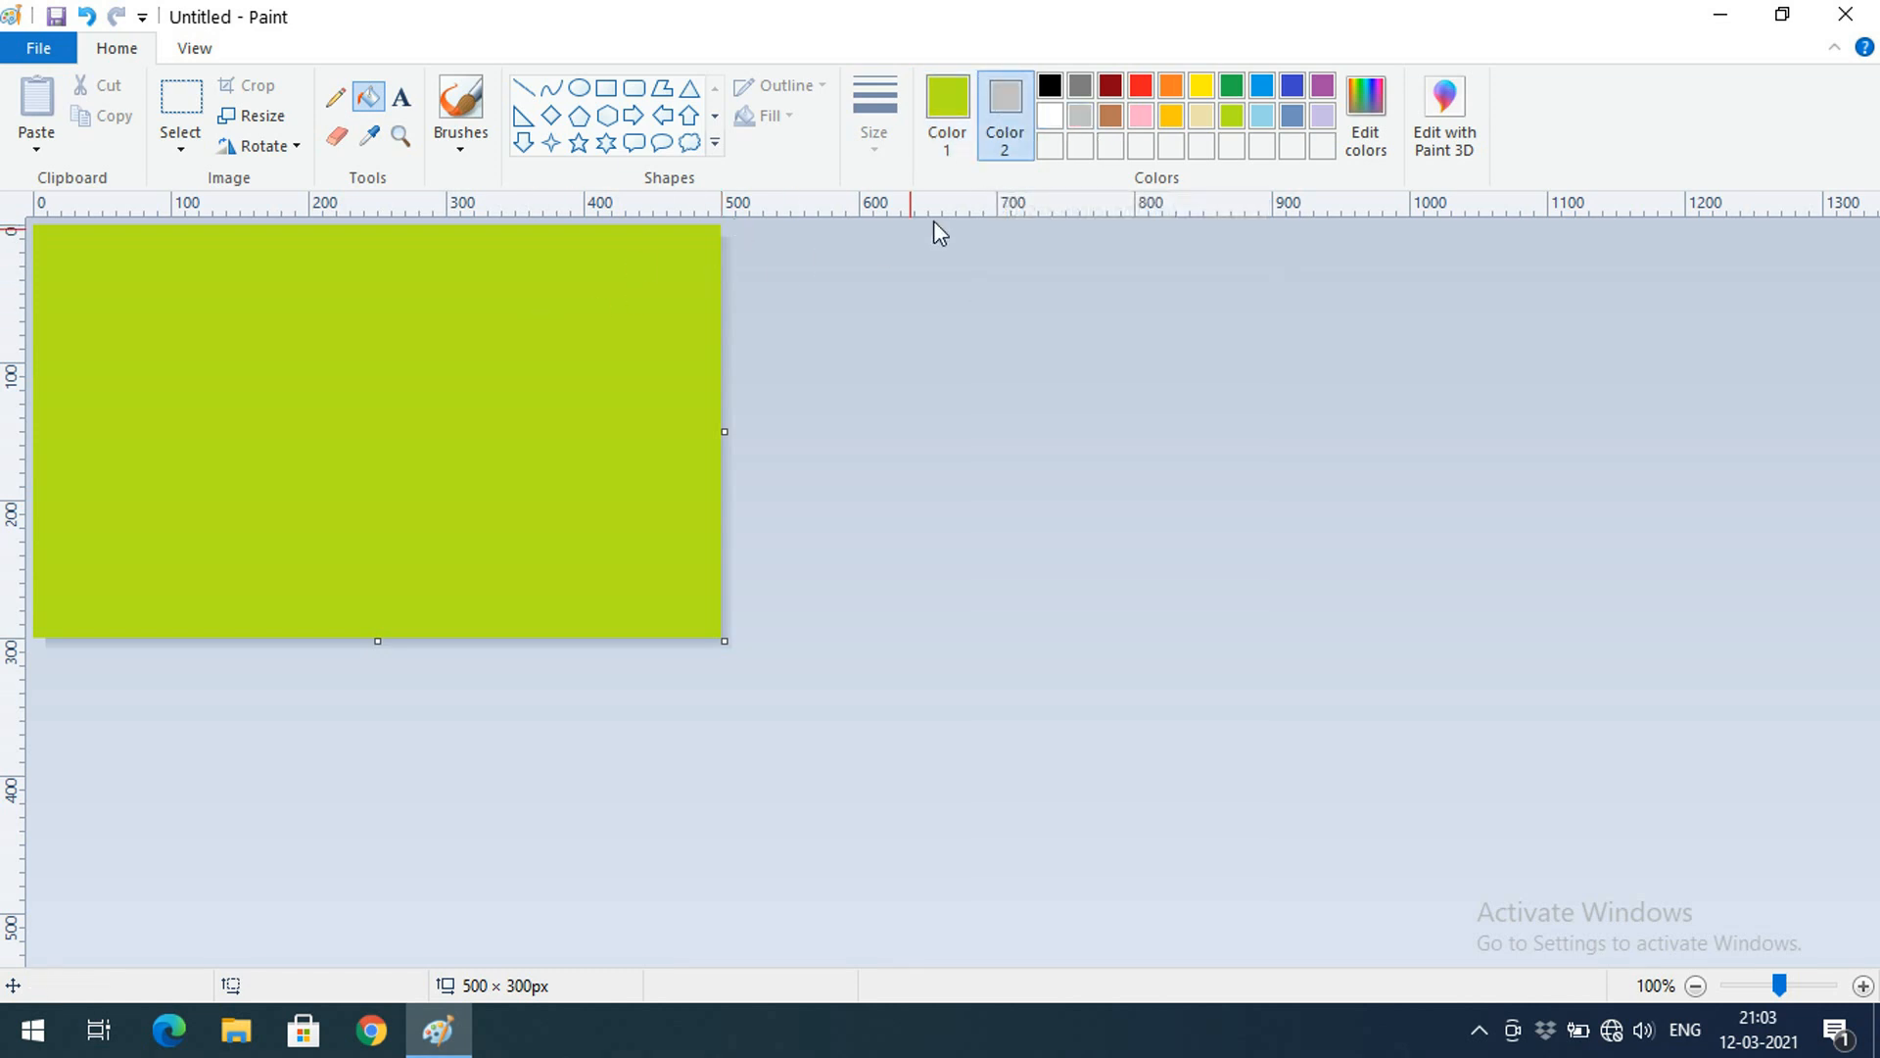
click(947, 101)
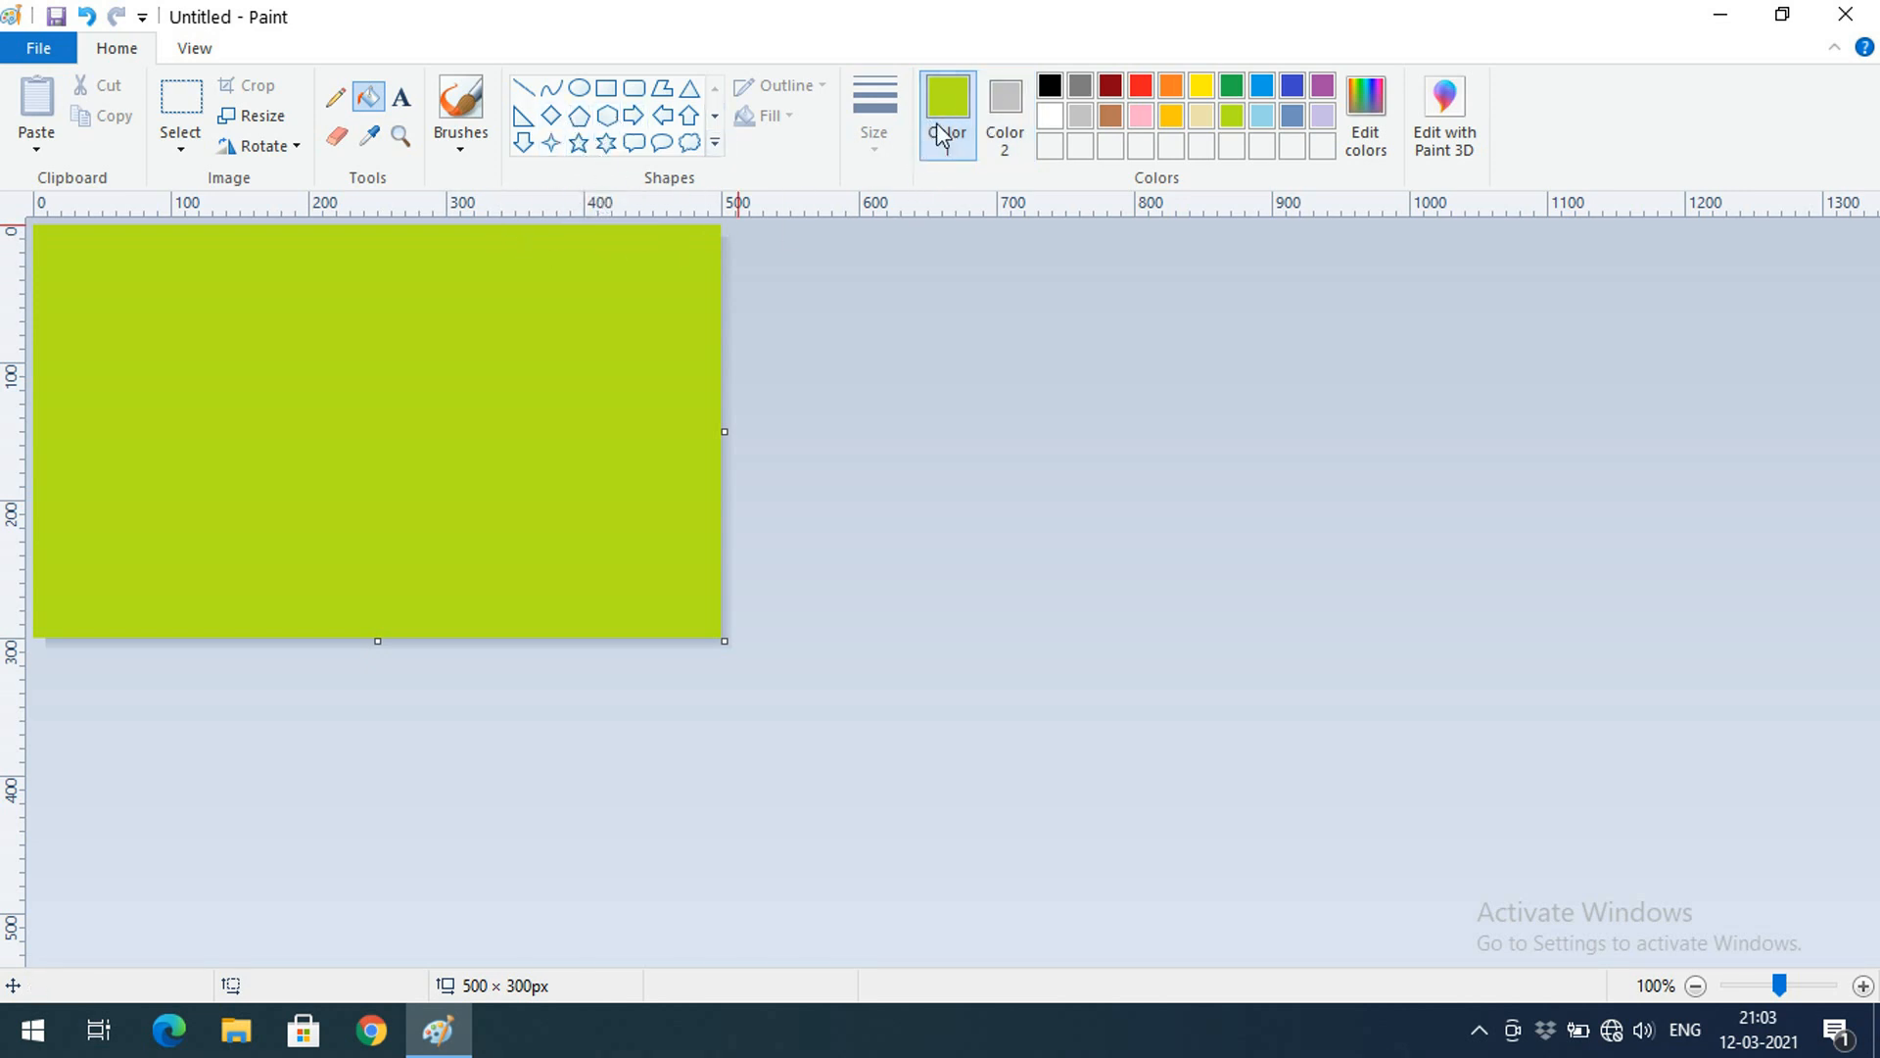
Fill the lime-green canvas with red
click(1142, 91)
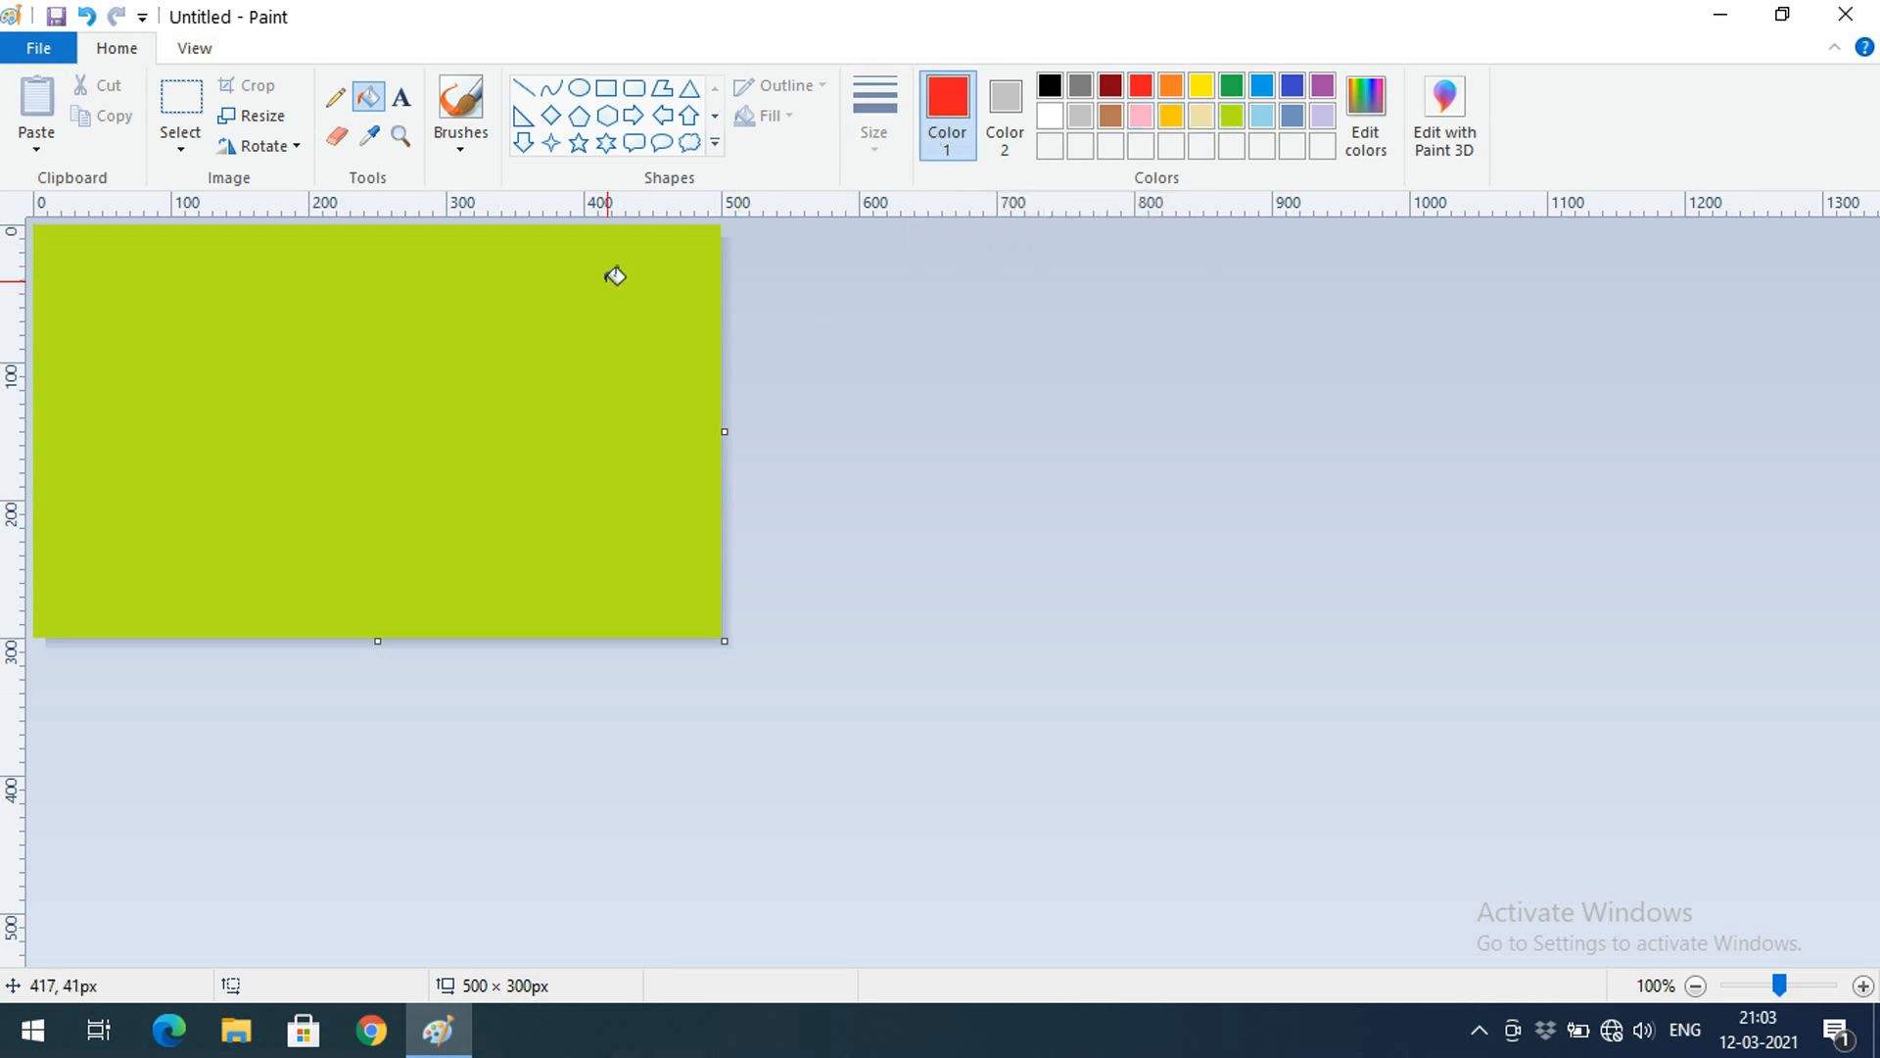
click(382, 102)
click(403, 344)
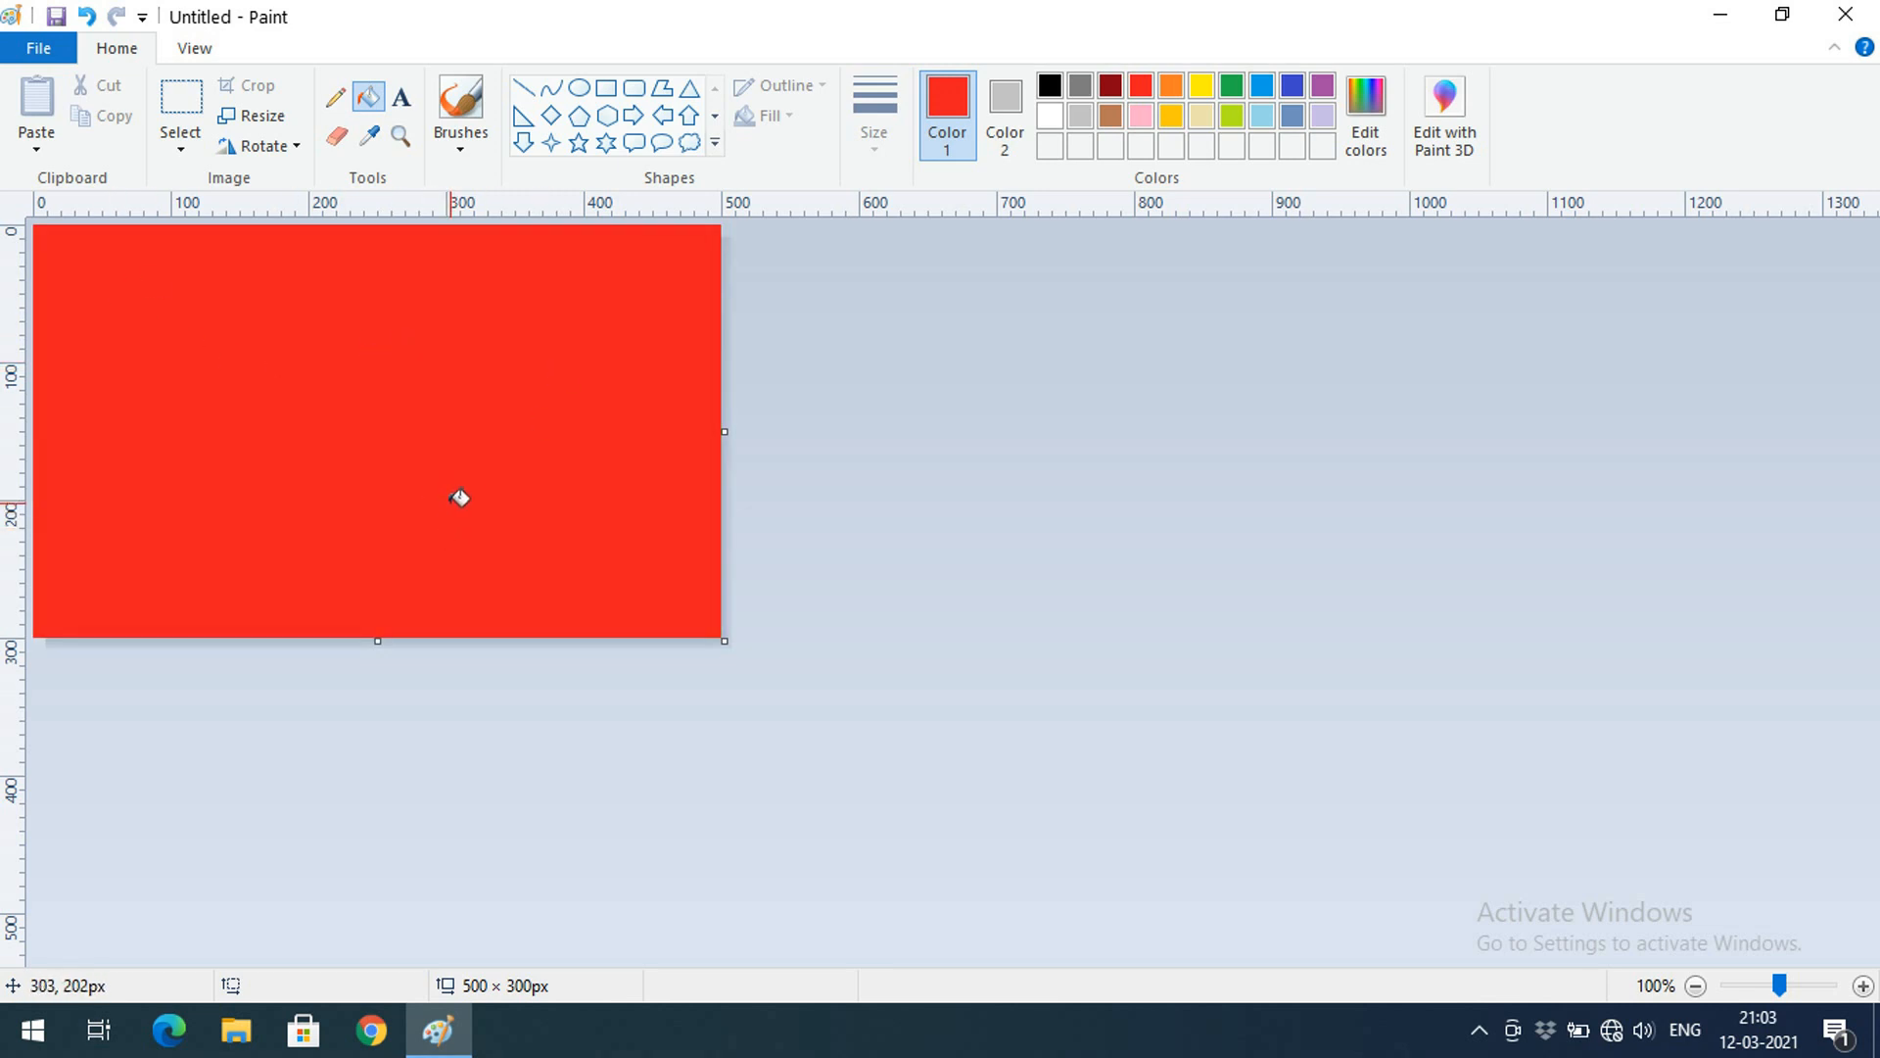
click(402, 107)
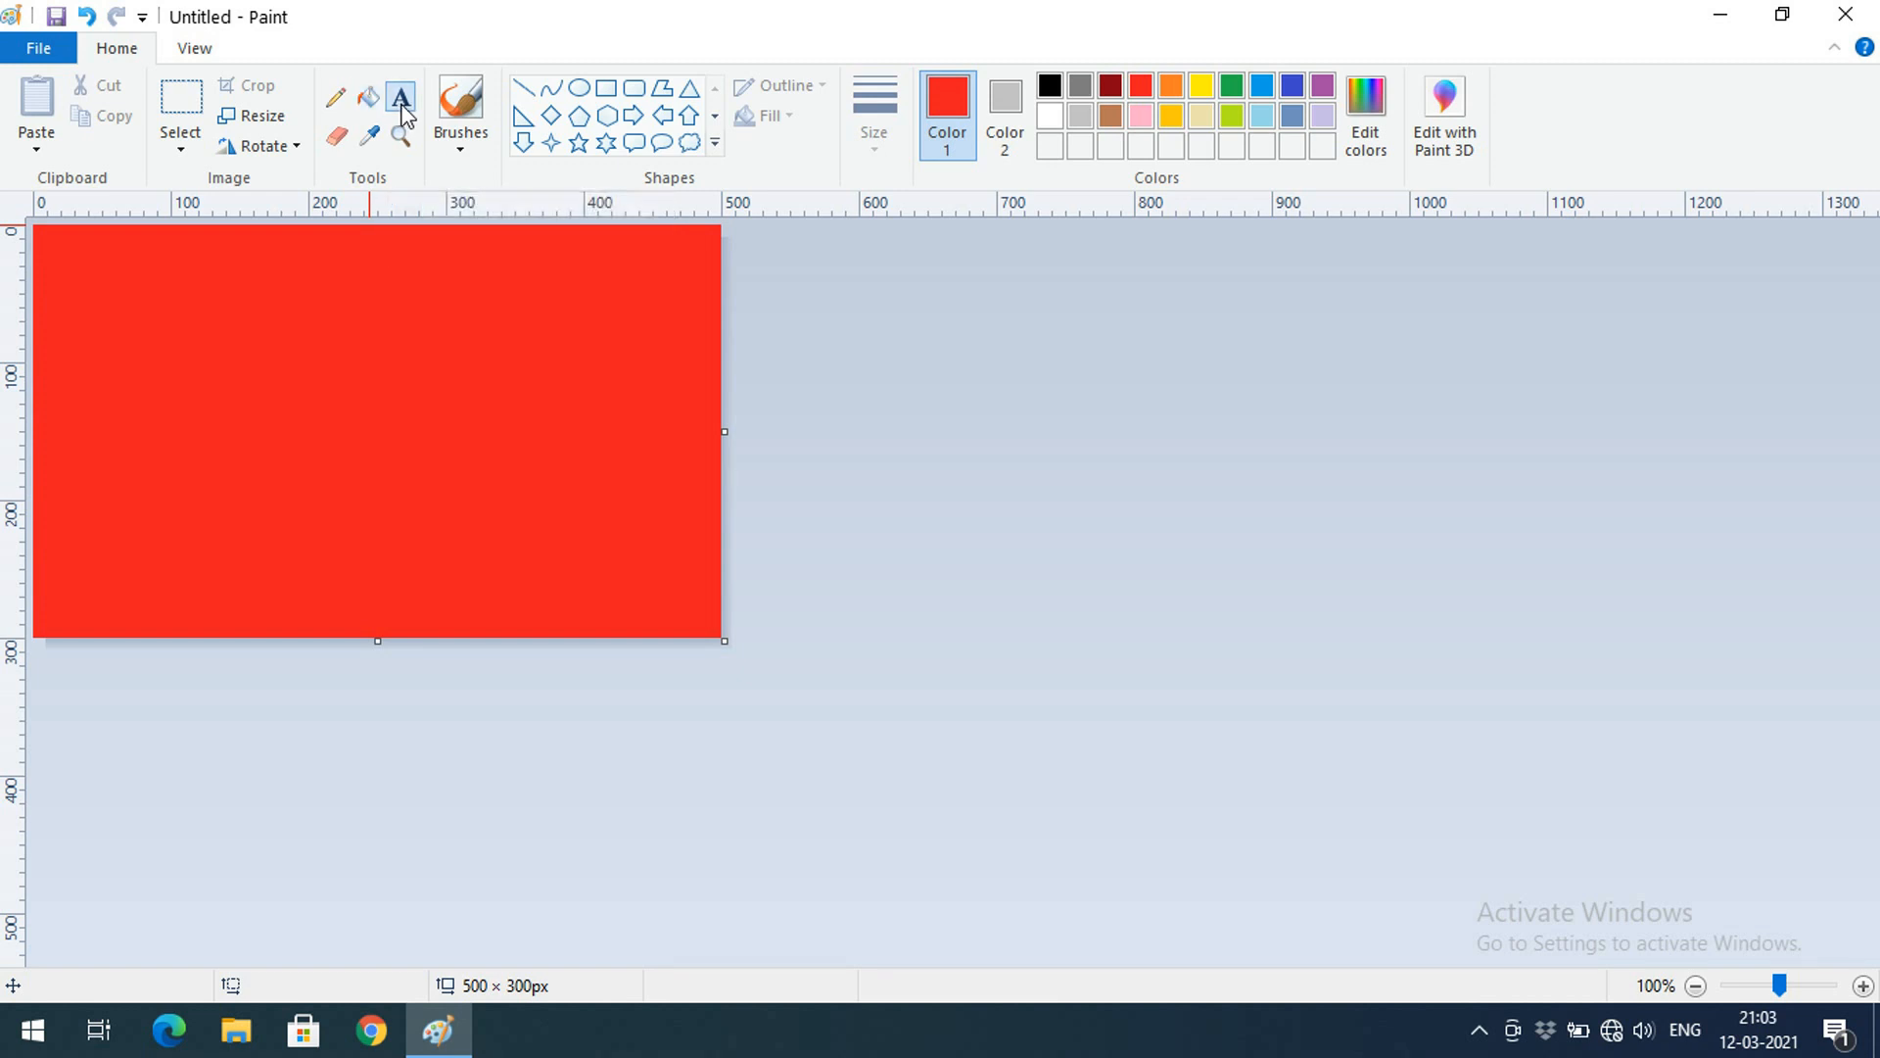
click(101, 301)
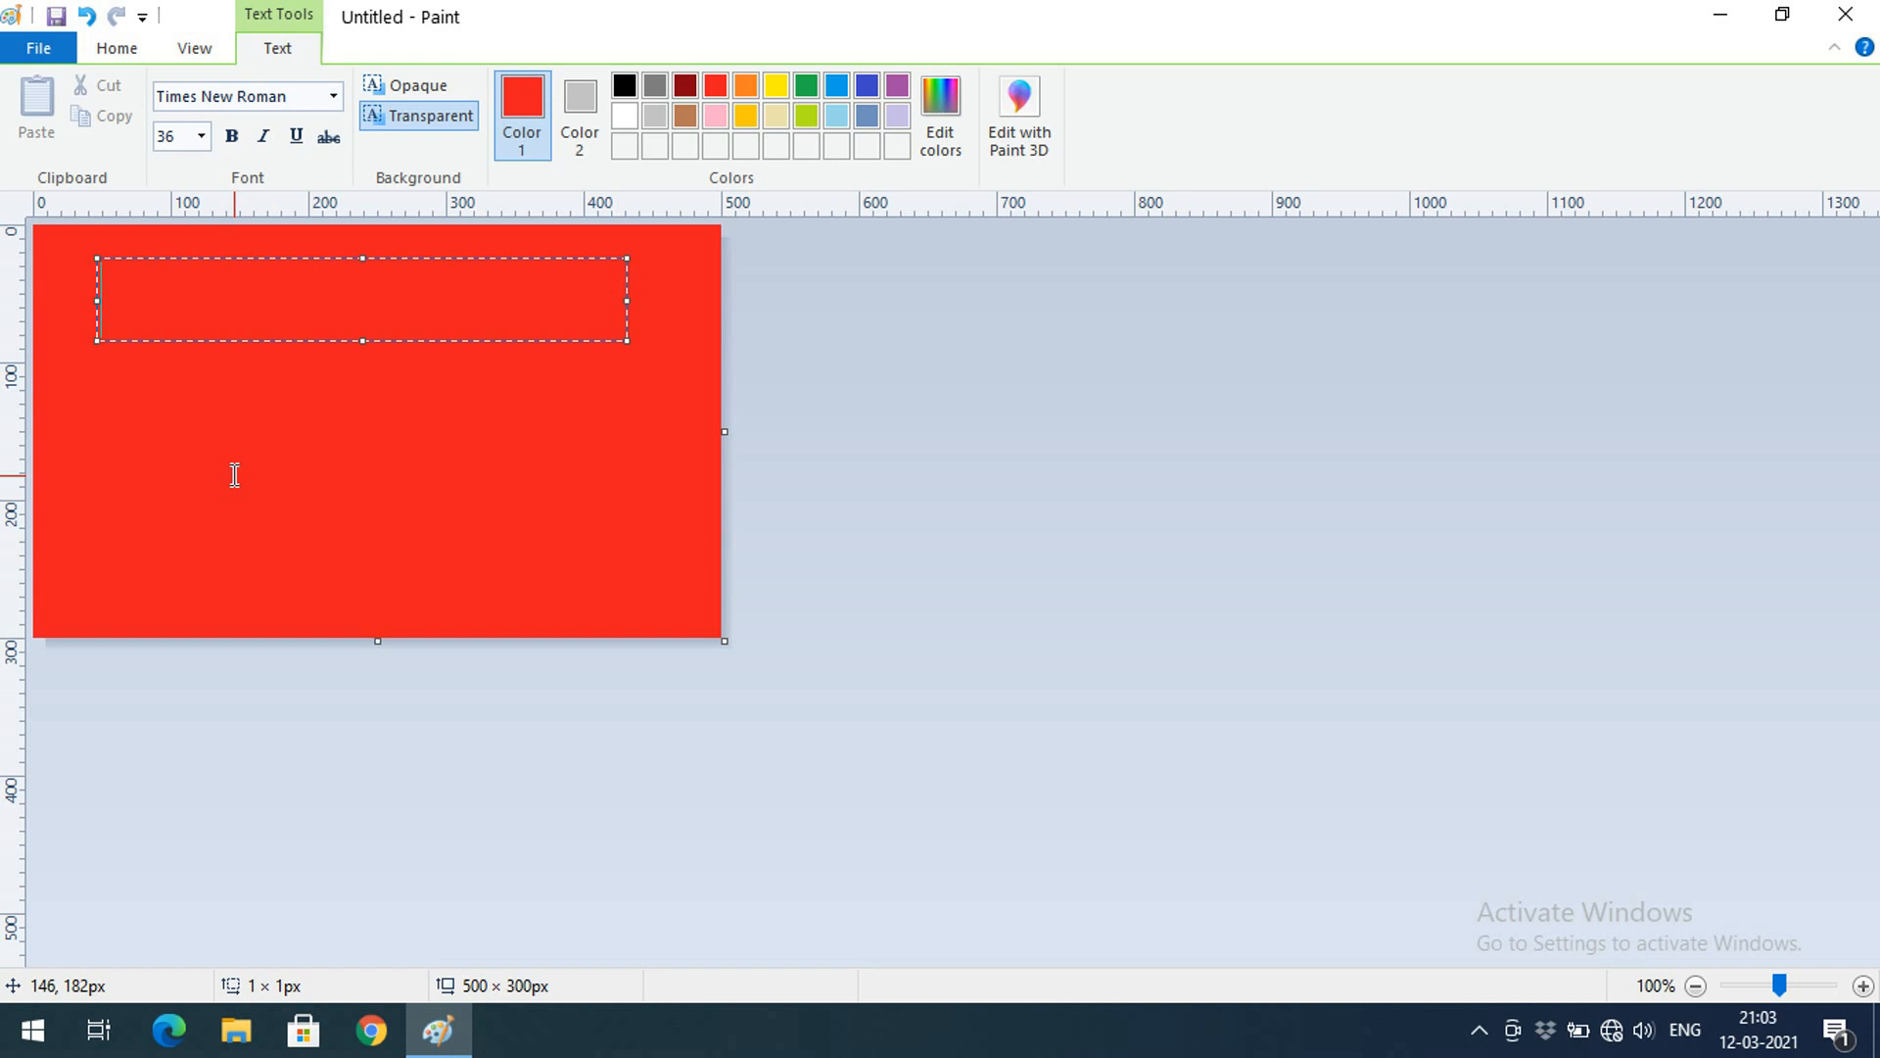
drag(420, 291, 98, 299)
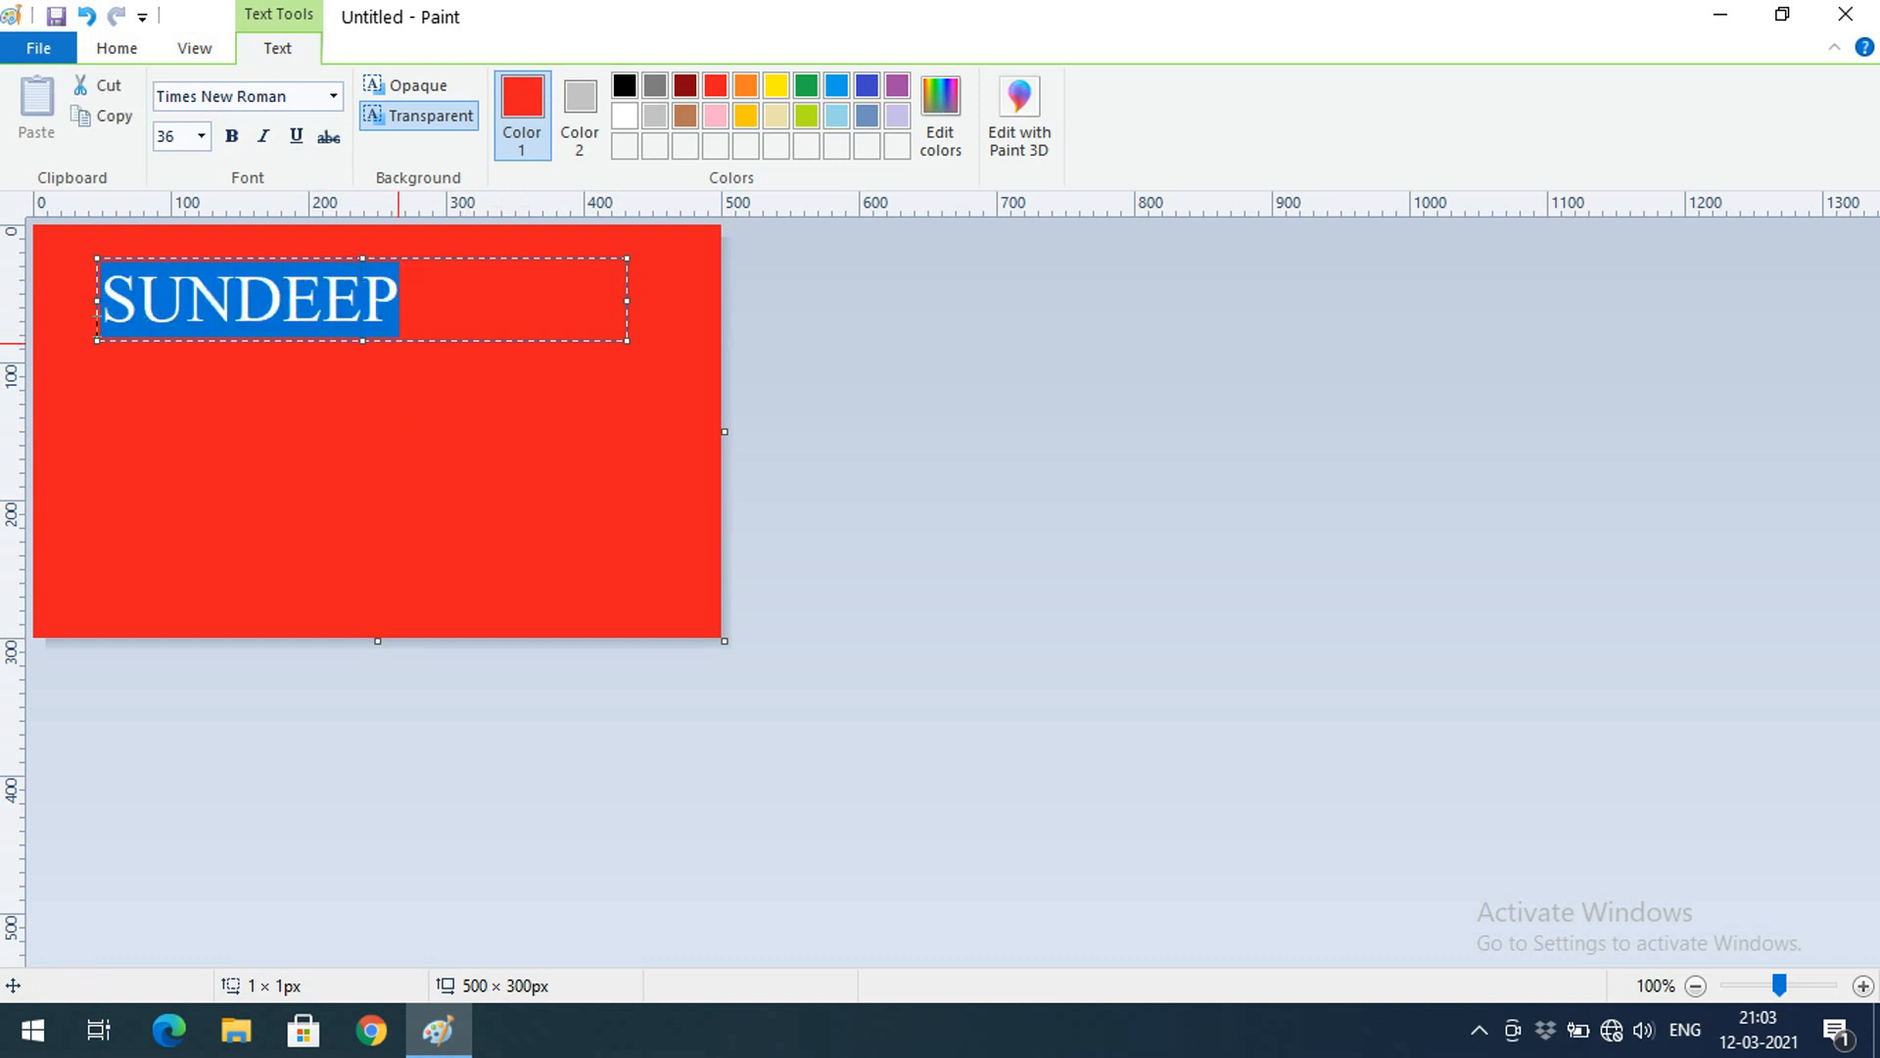
click(624, 88)
click(396, 257)
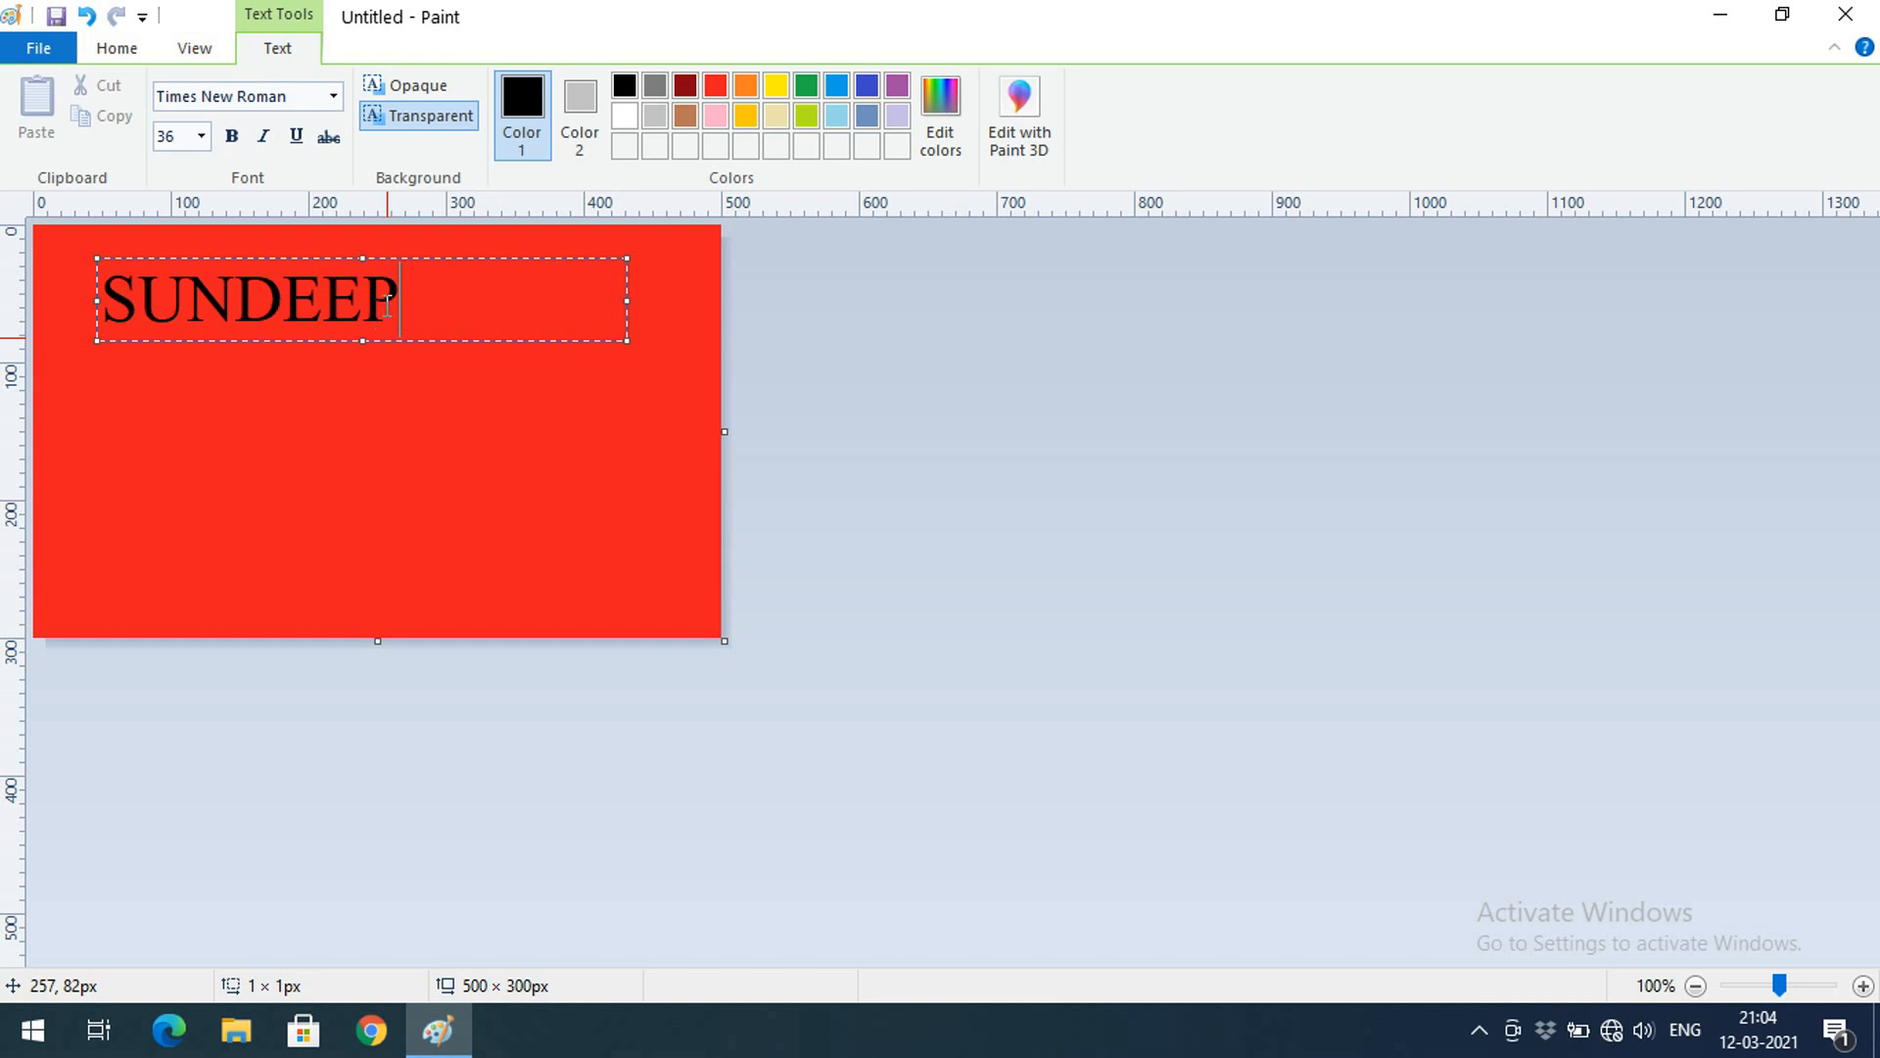
click(350, 311)
click(419, 299)
key(BackSpace)
text(P)
click(409, 435)
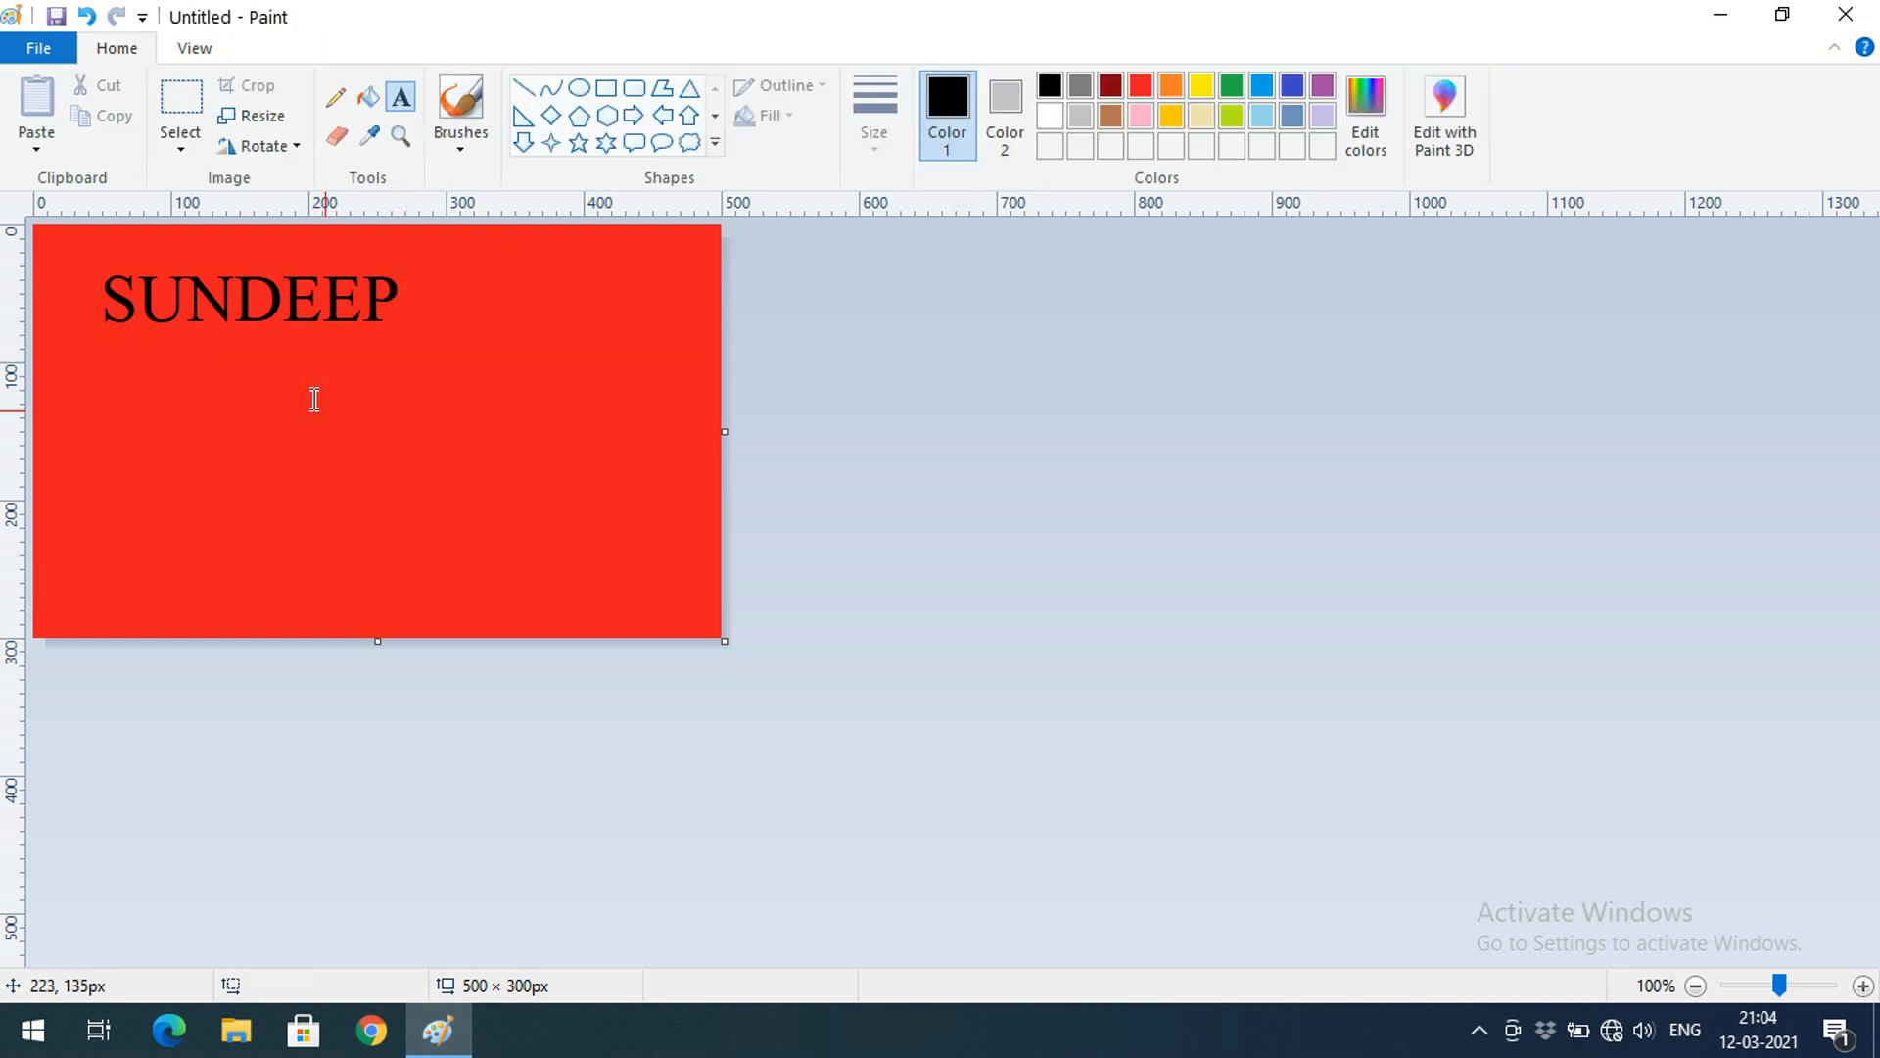
click(349, 297)
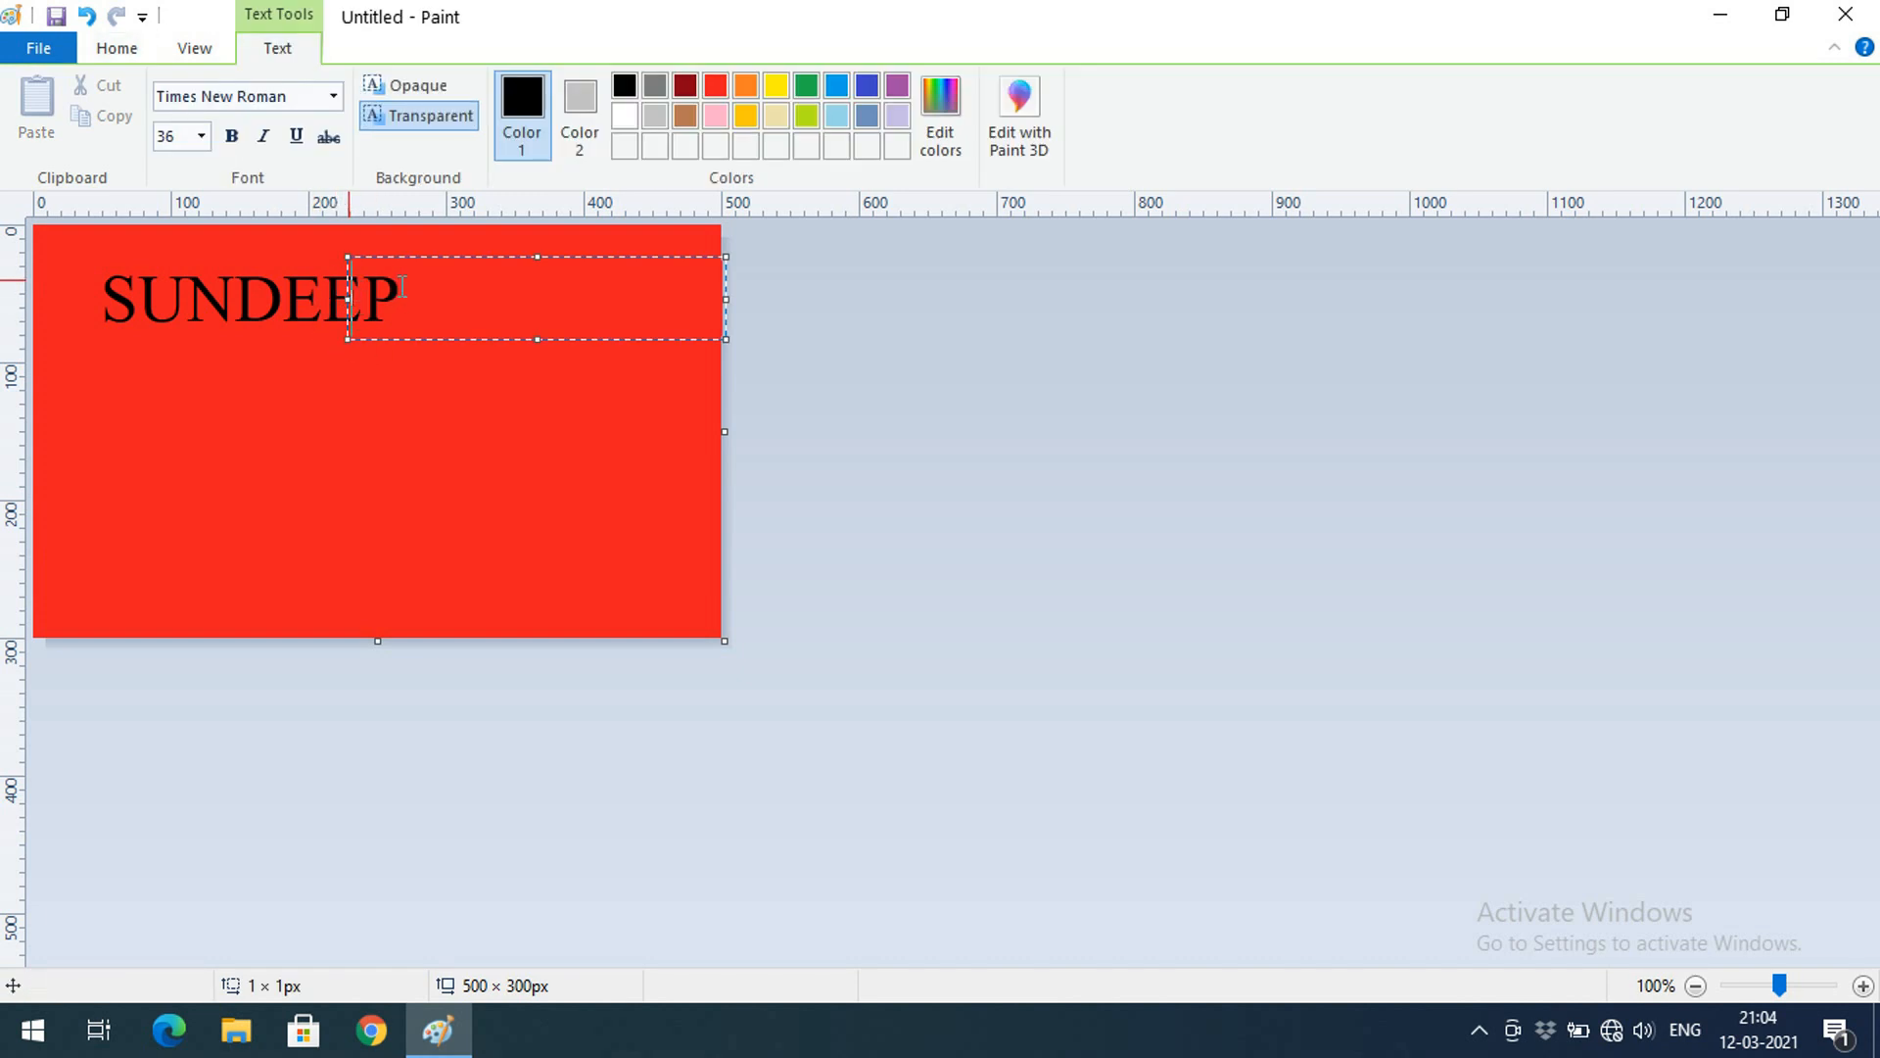
click(108, 370)
click(97, 371)
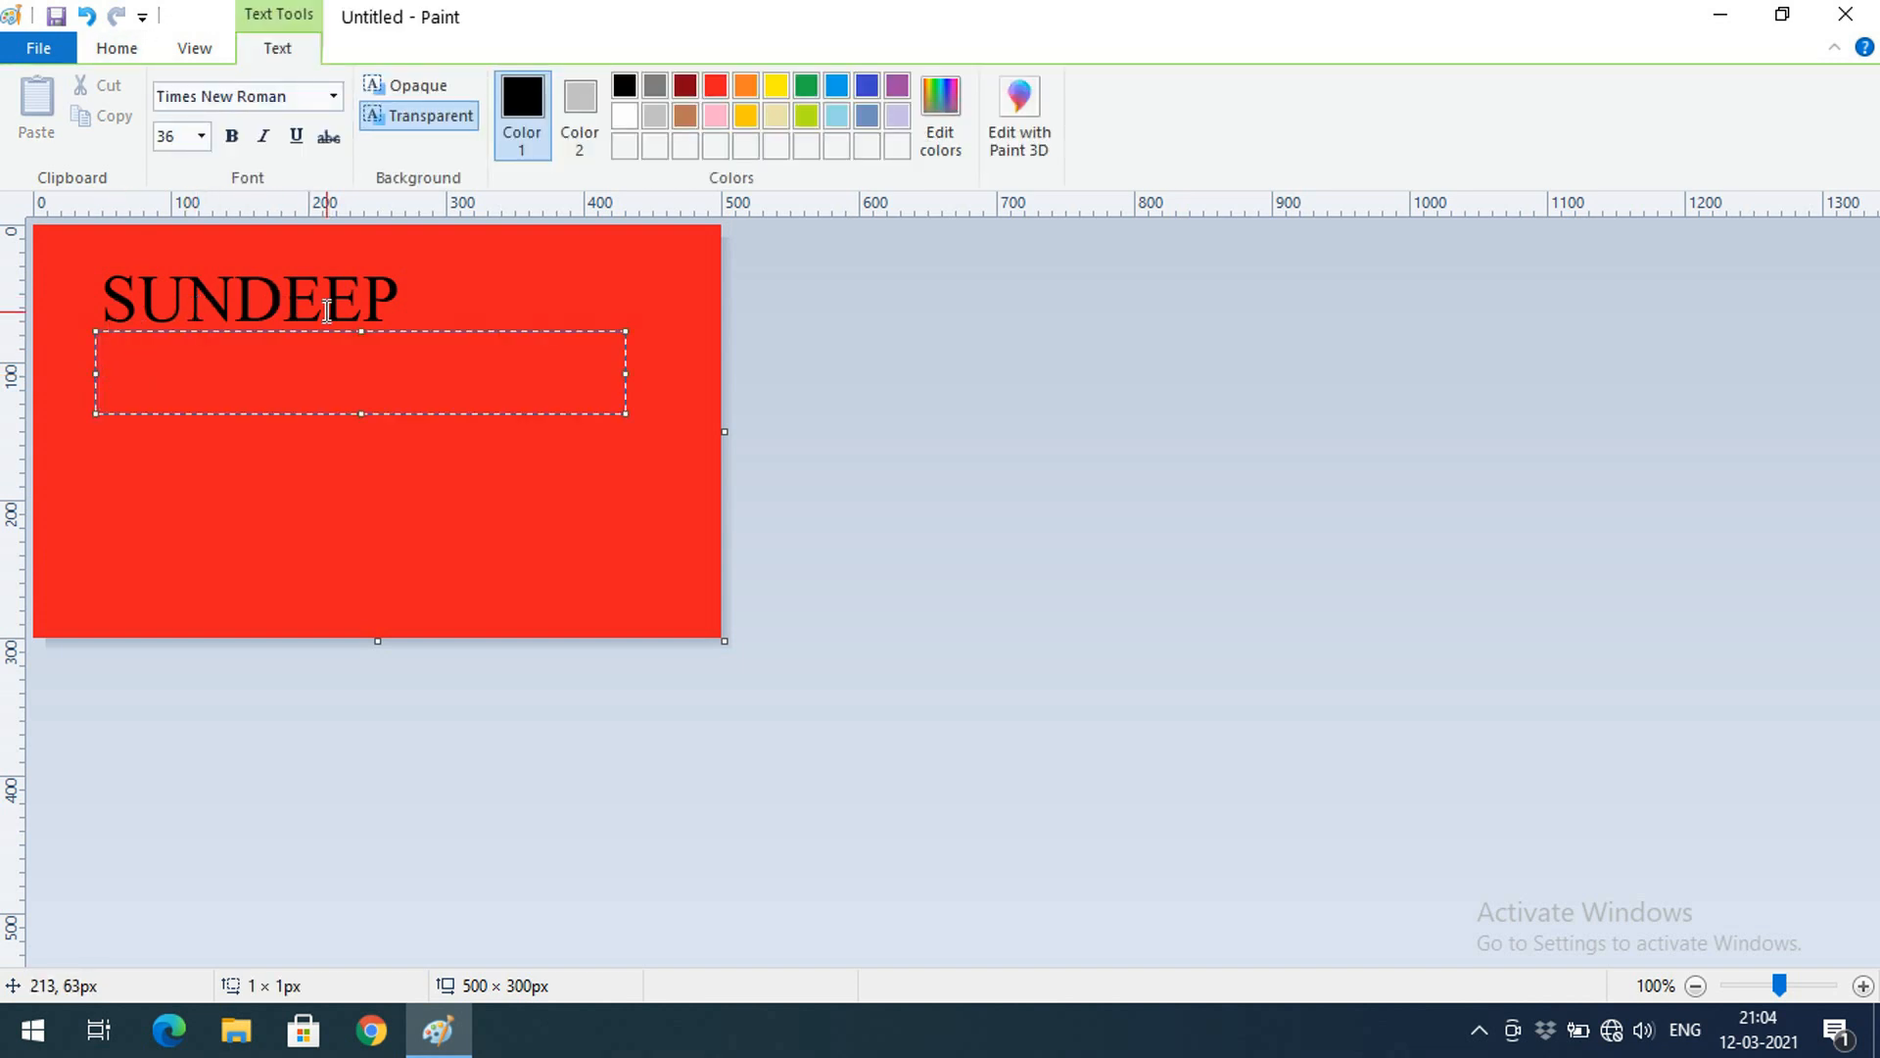
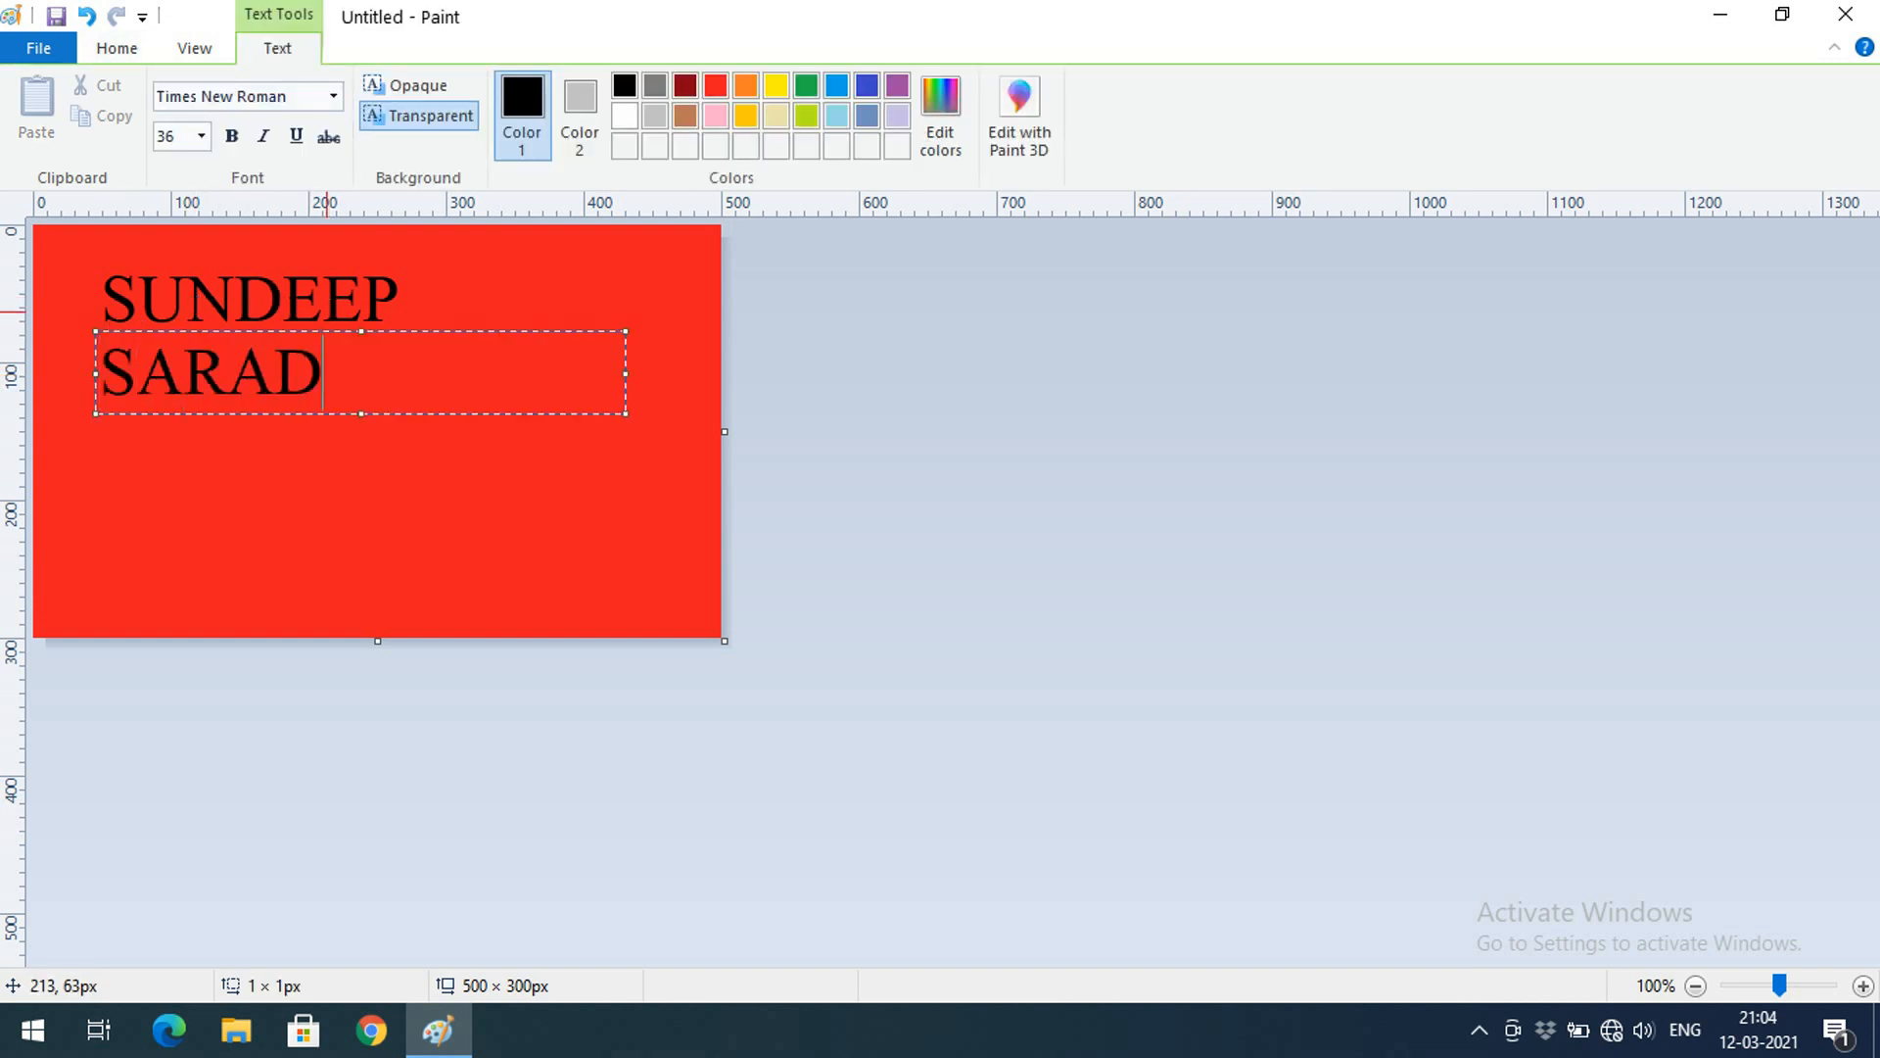
click(334, 96)
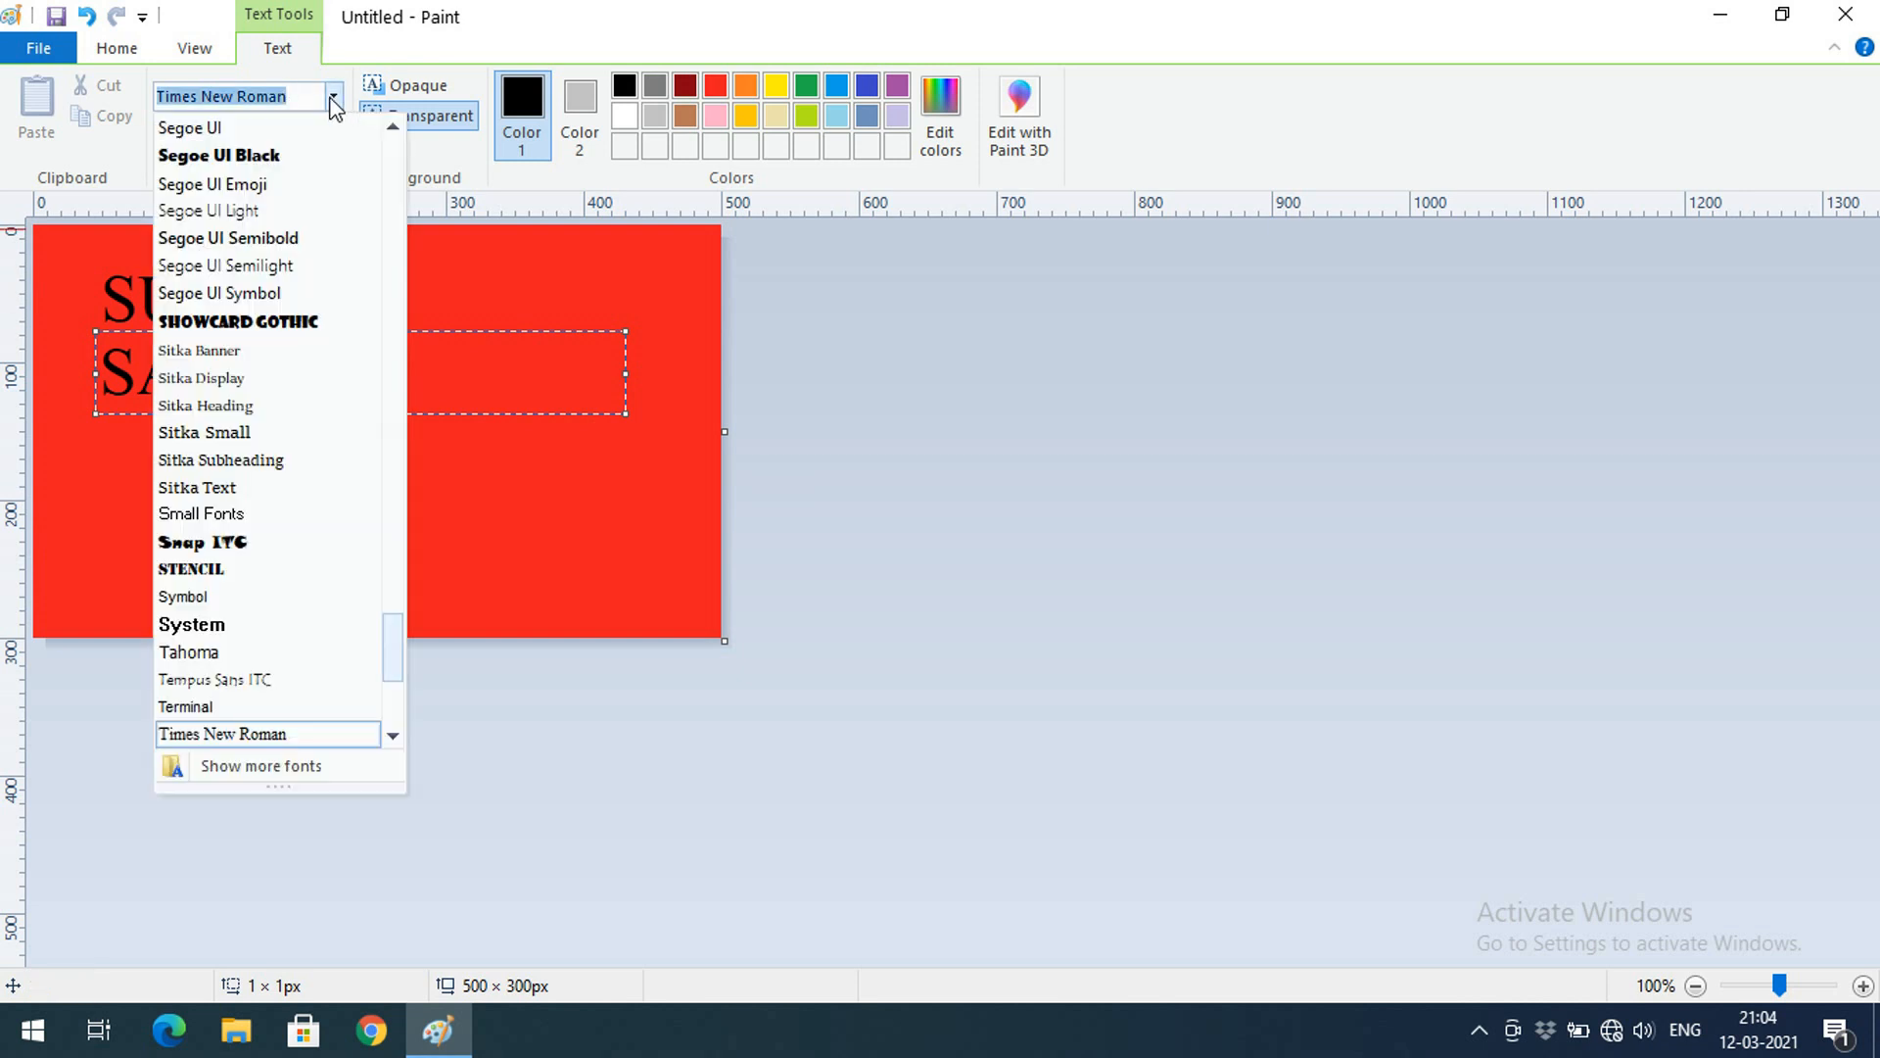
click(334, 96)
drag(392, 372, 196, 269)
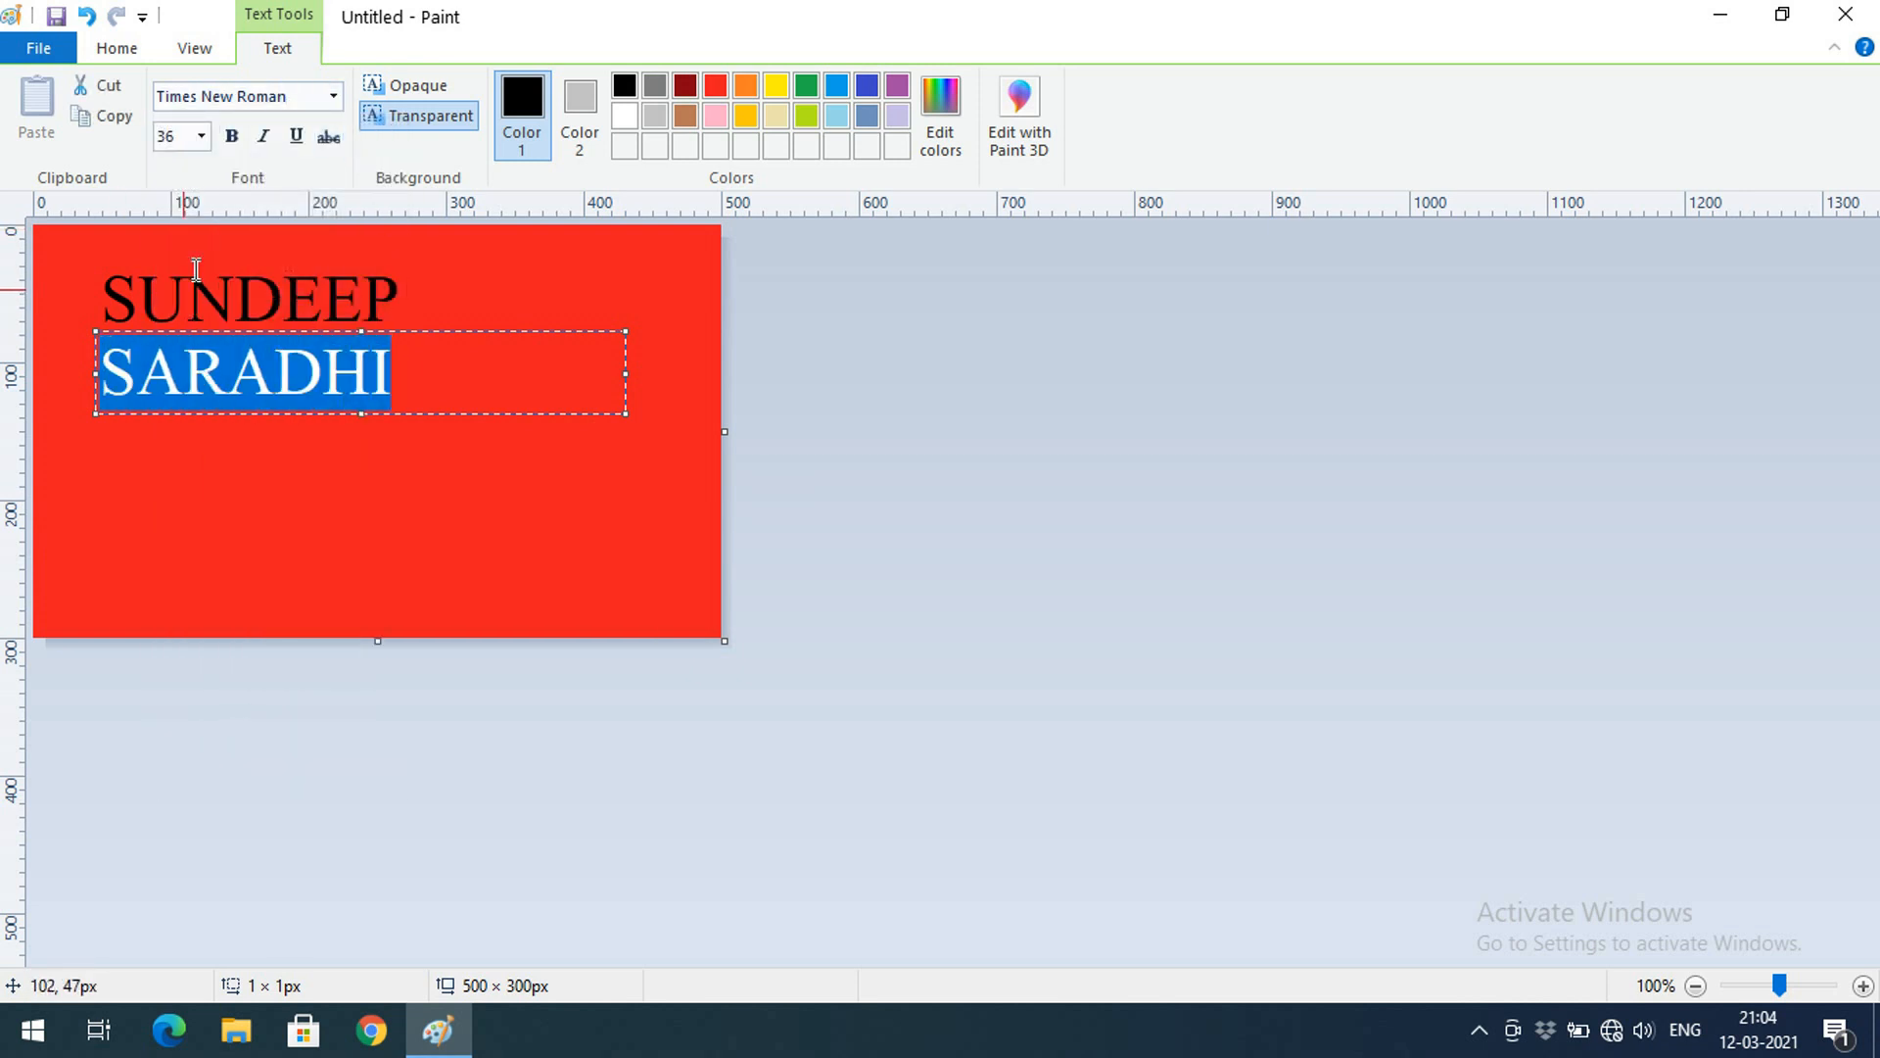
click(334, 96)
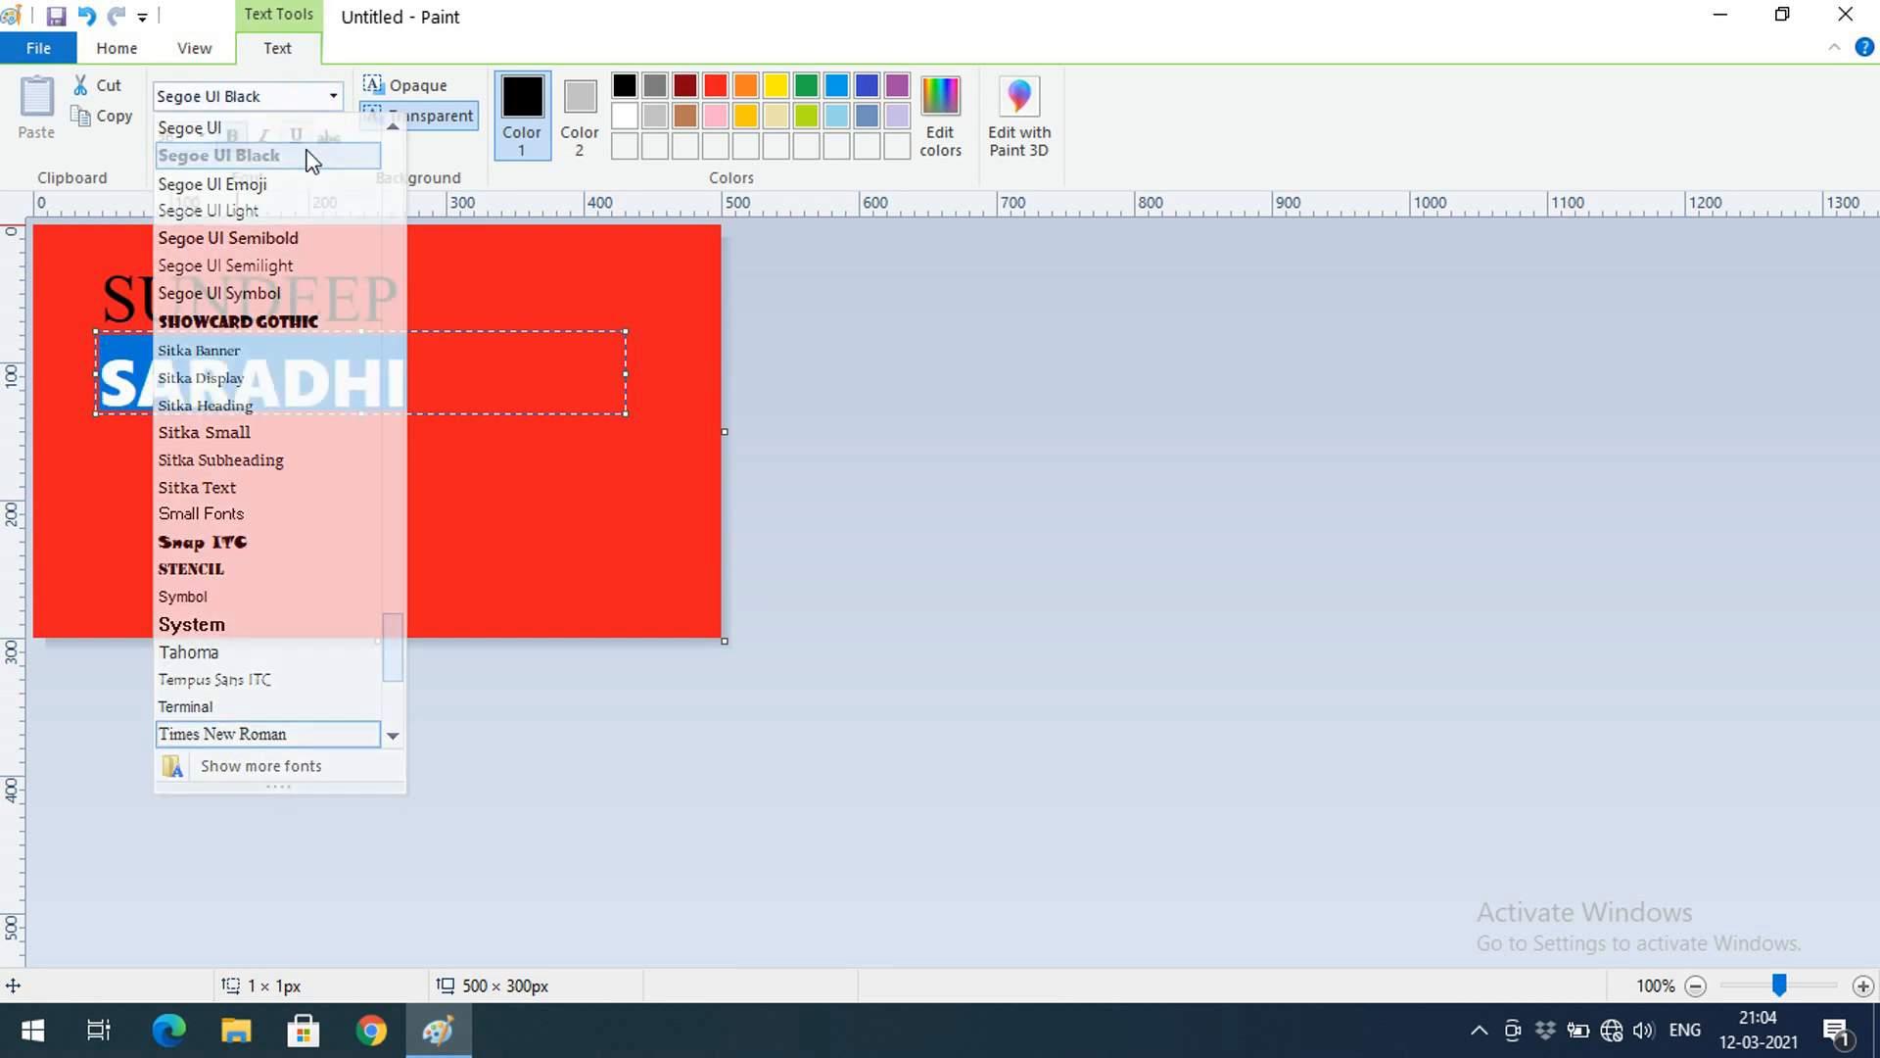
click(307, 153)
click(329, 98)
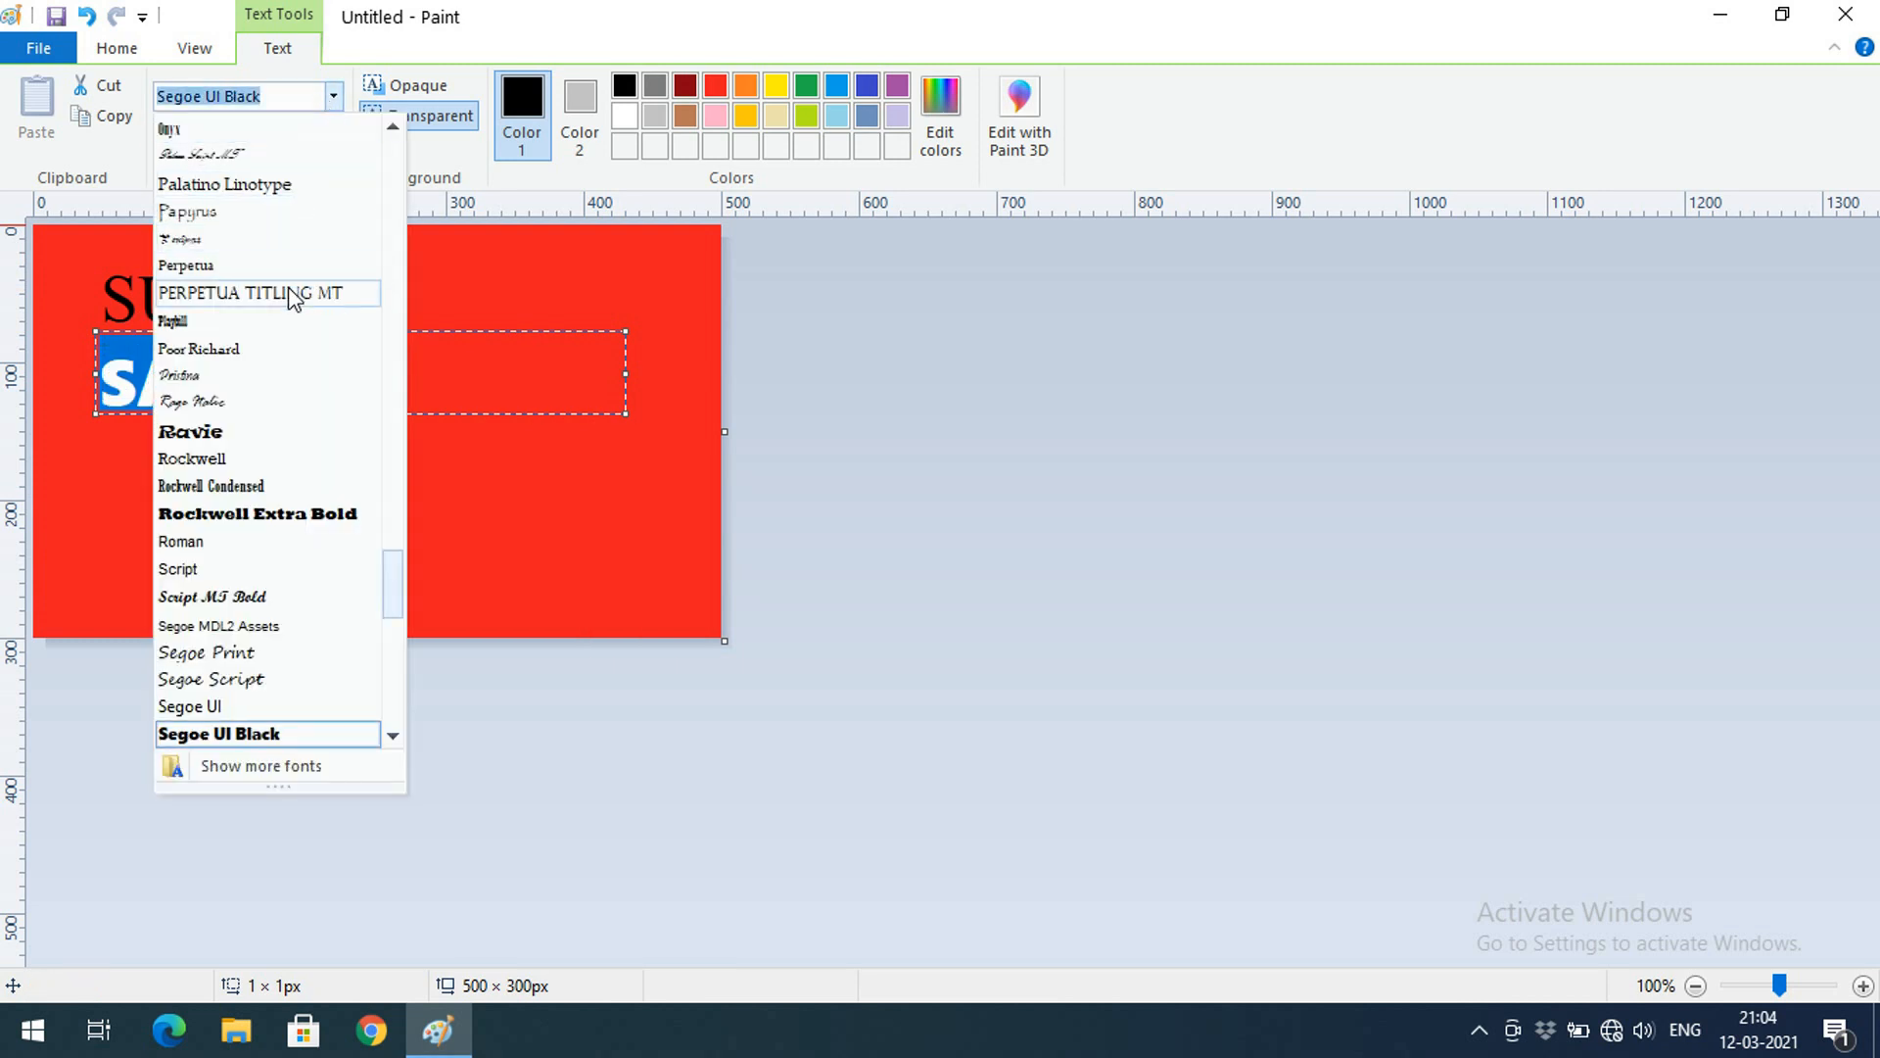
click(387, 292)
click(334, 96)
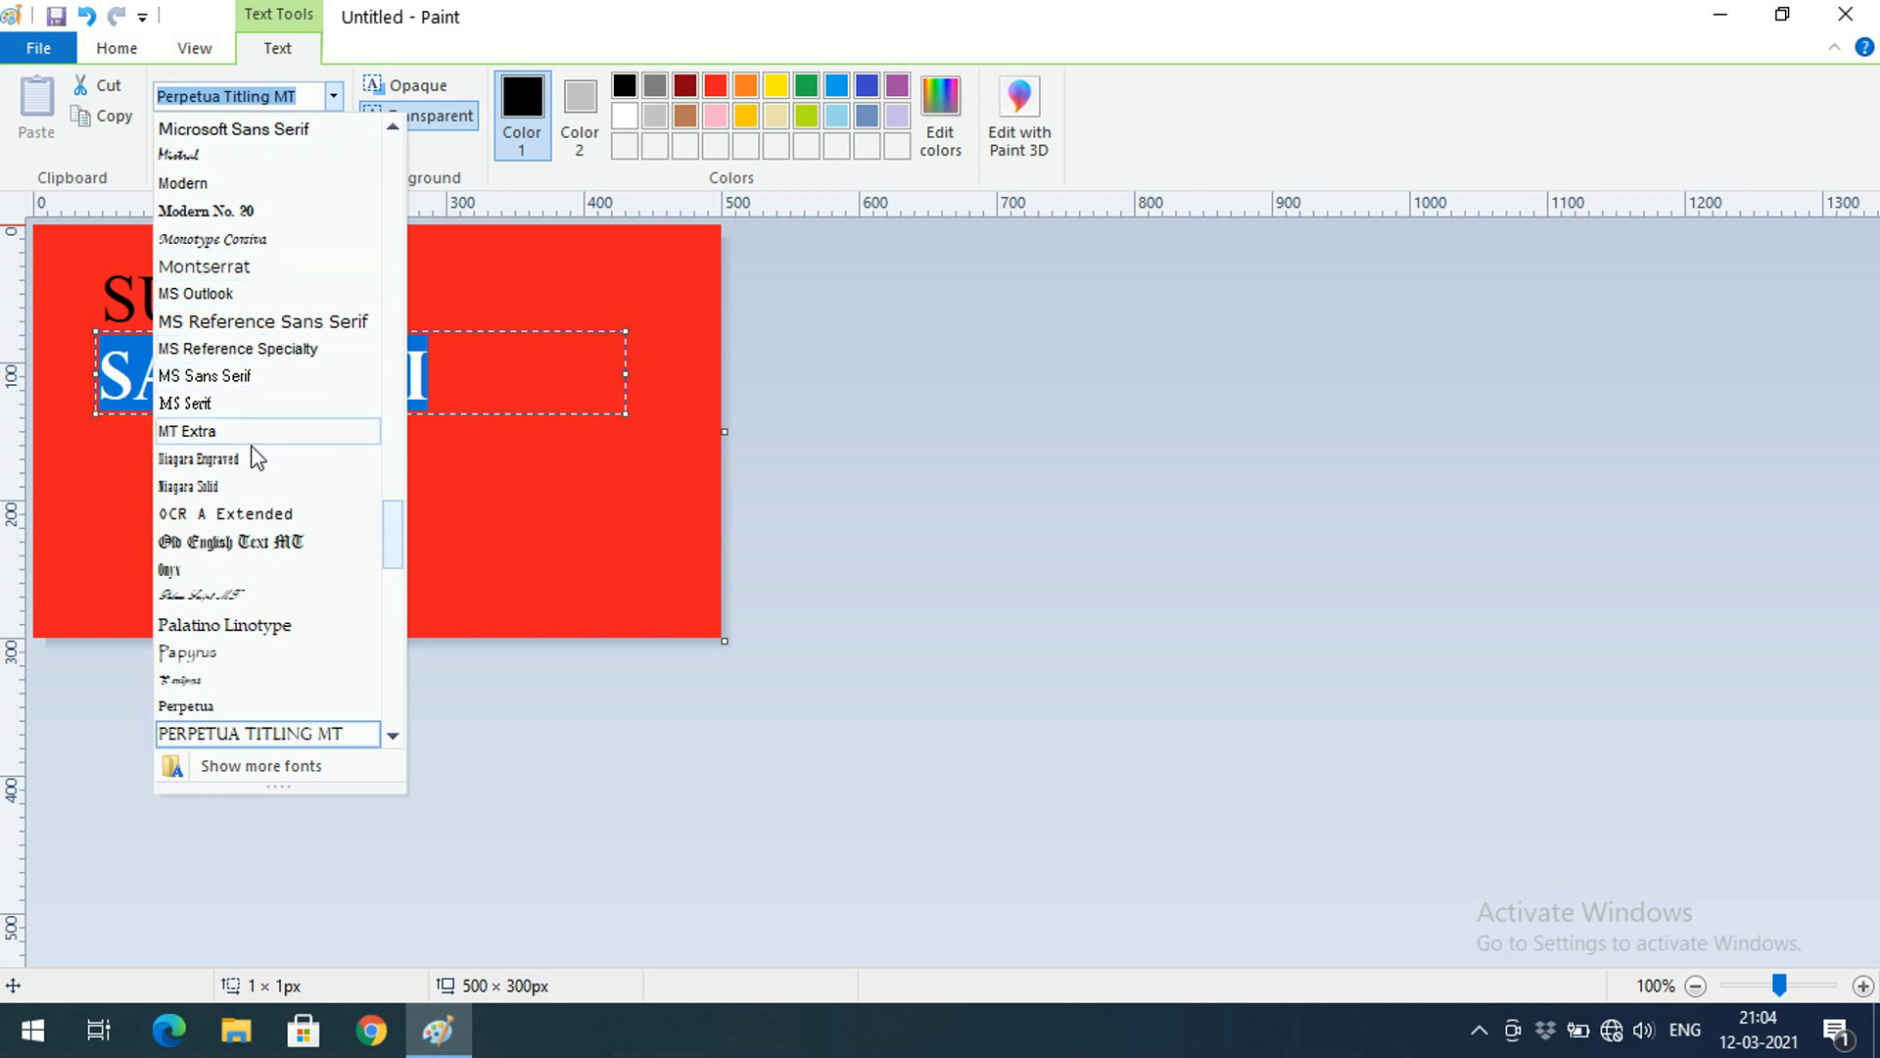
click(240, 519)
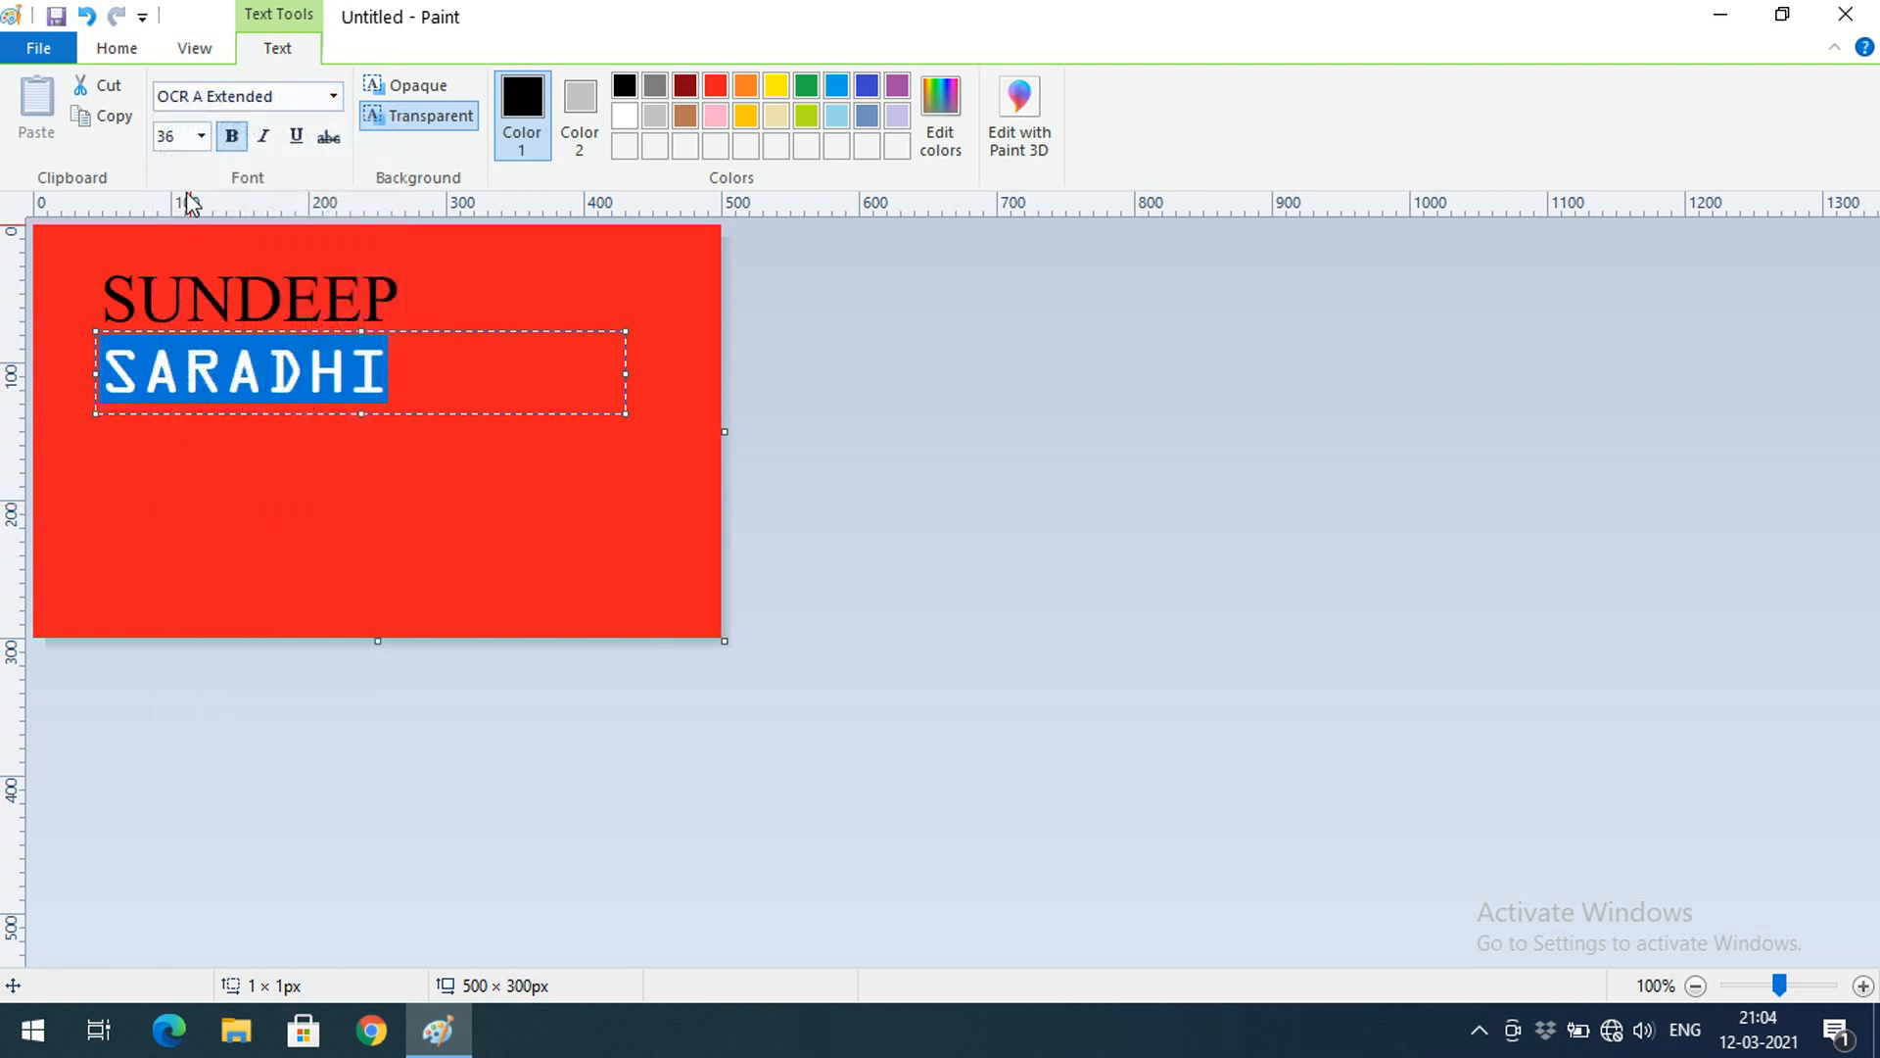
click(201, 136)
click(169, 377)
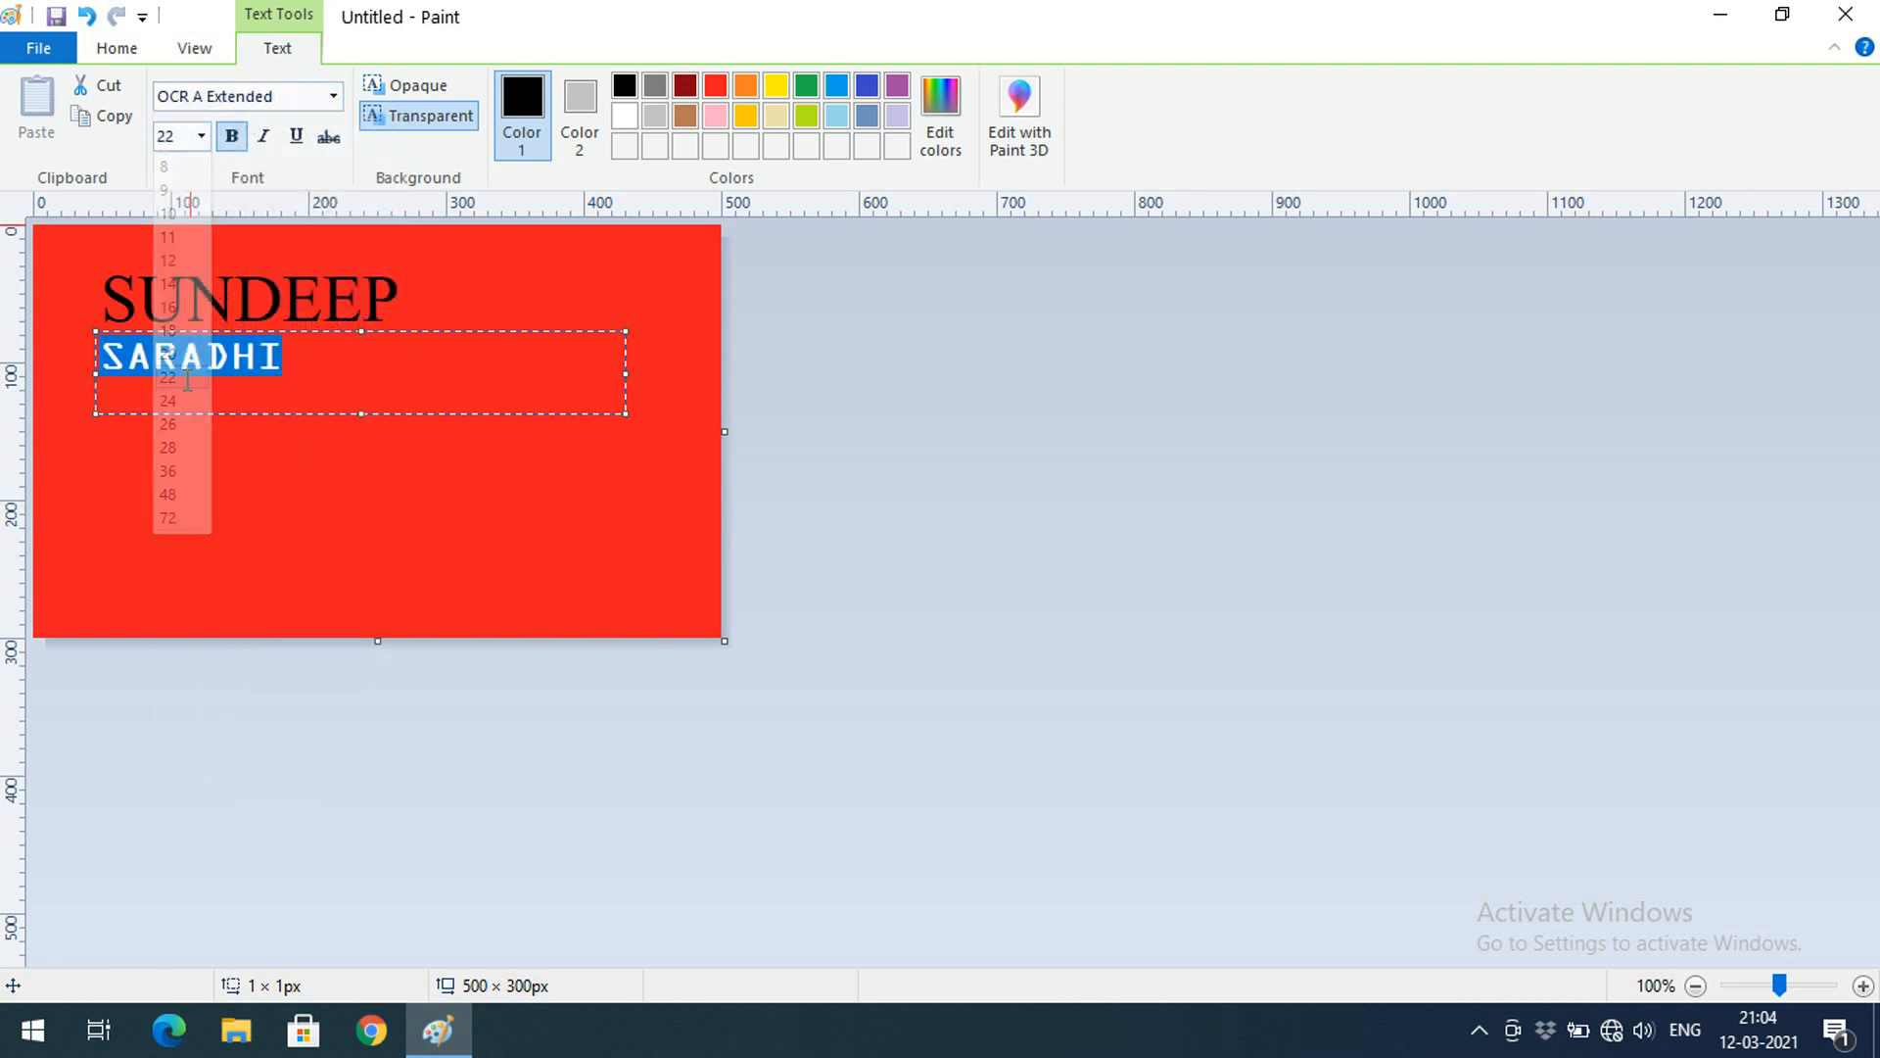
click(201, 136)
click(169, 517)
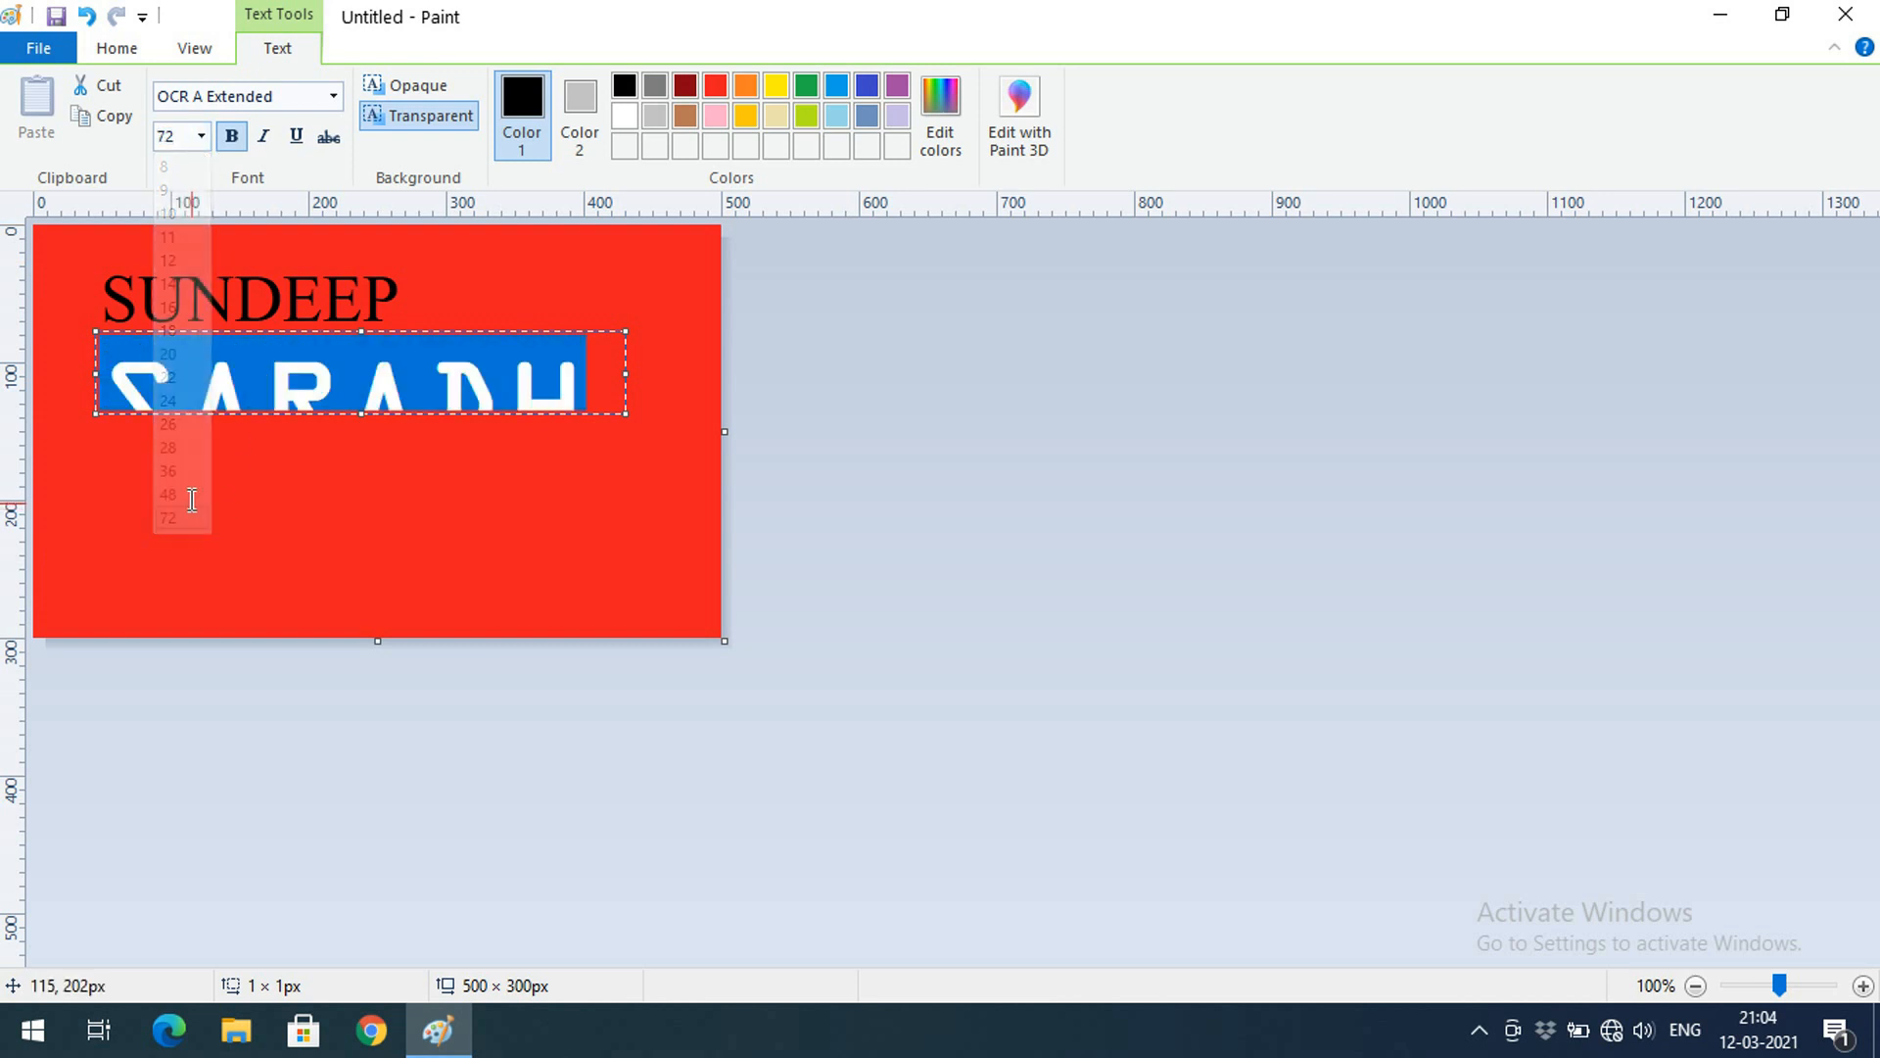
drag(625, 413, 685, 480)
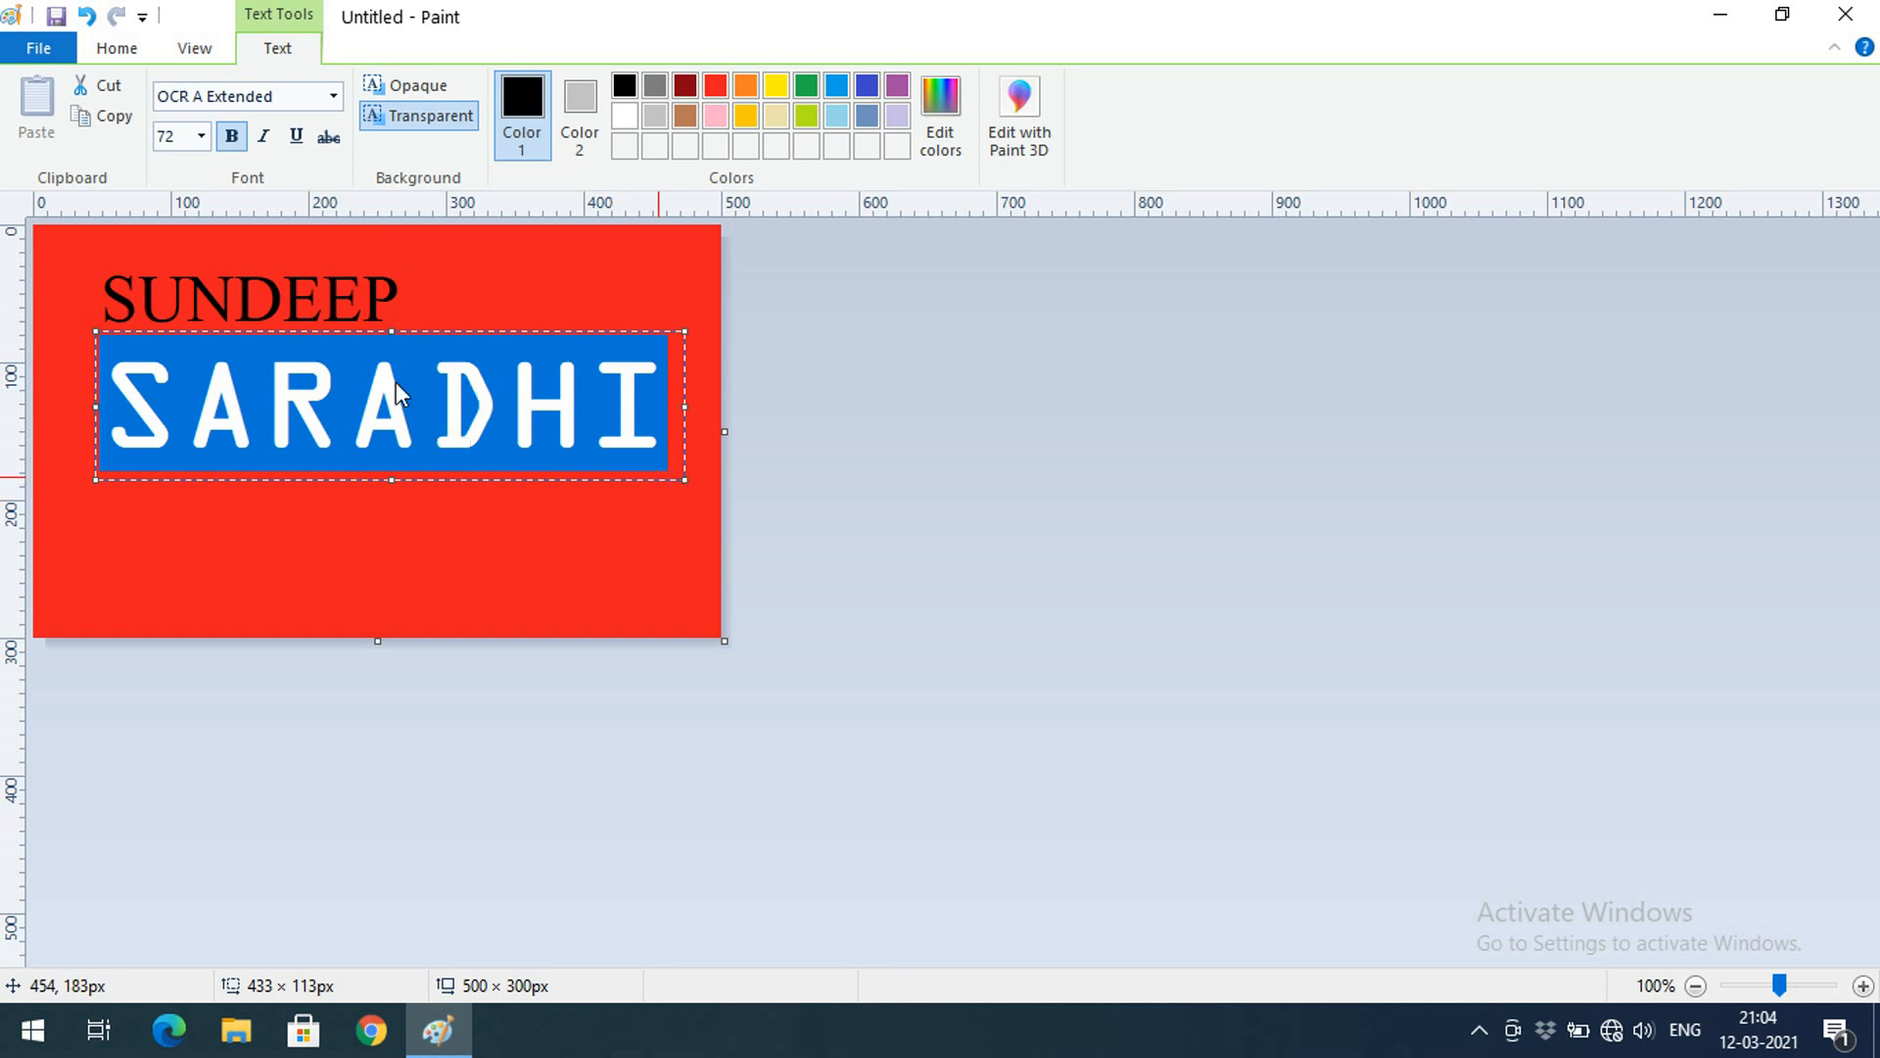
click(262, 136)
click(294, 143)
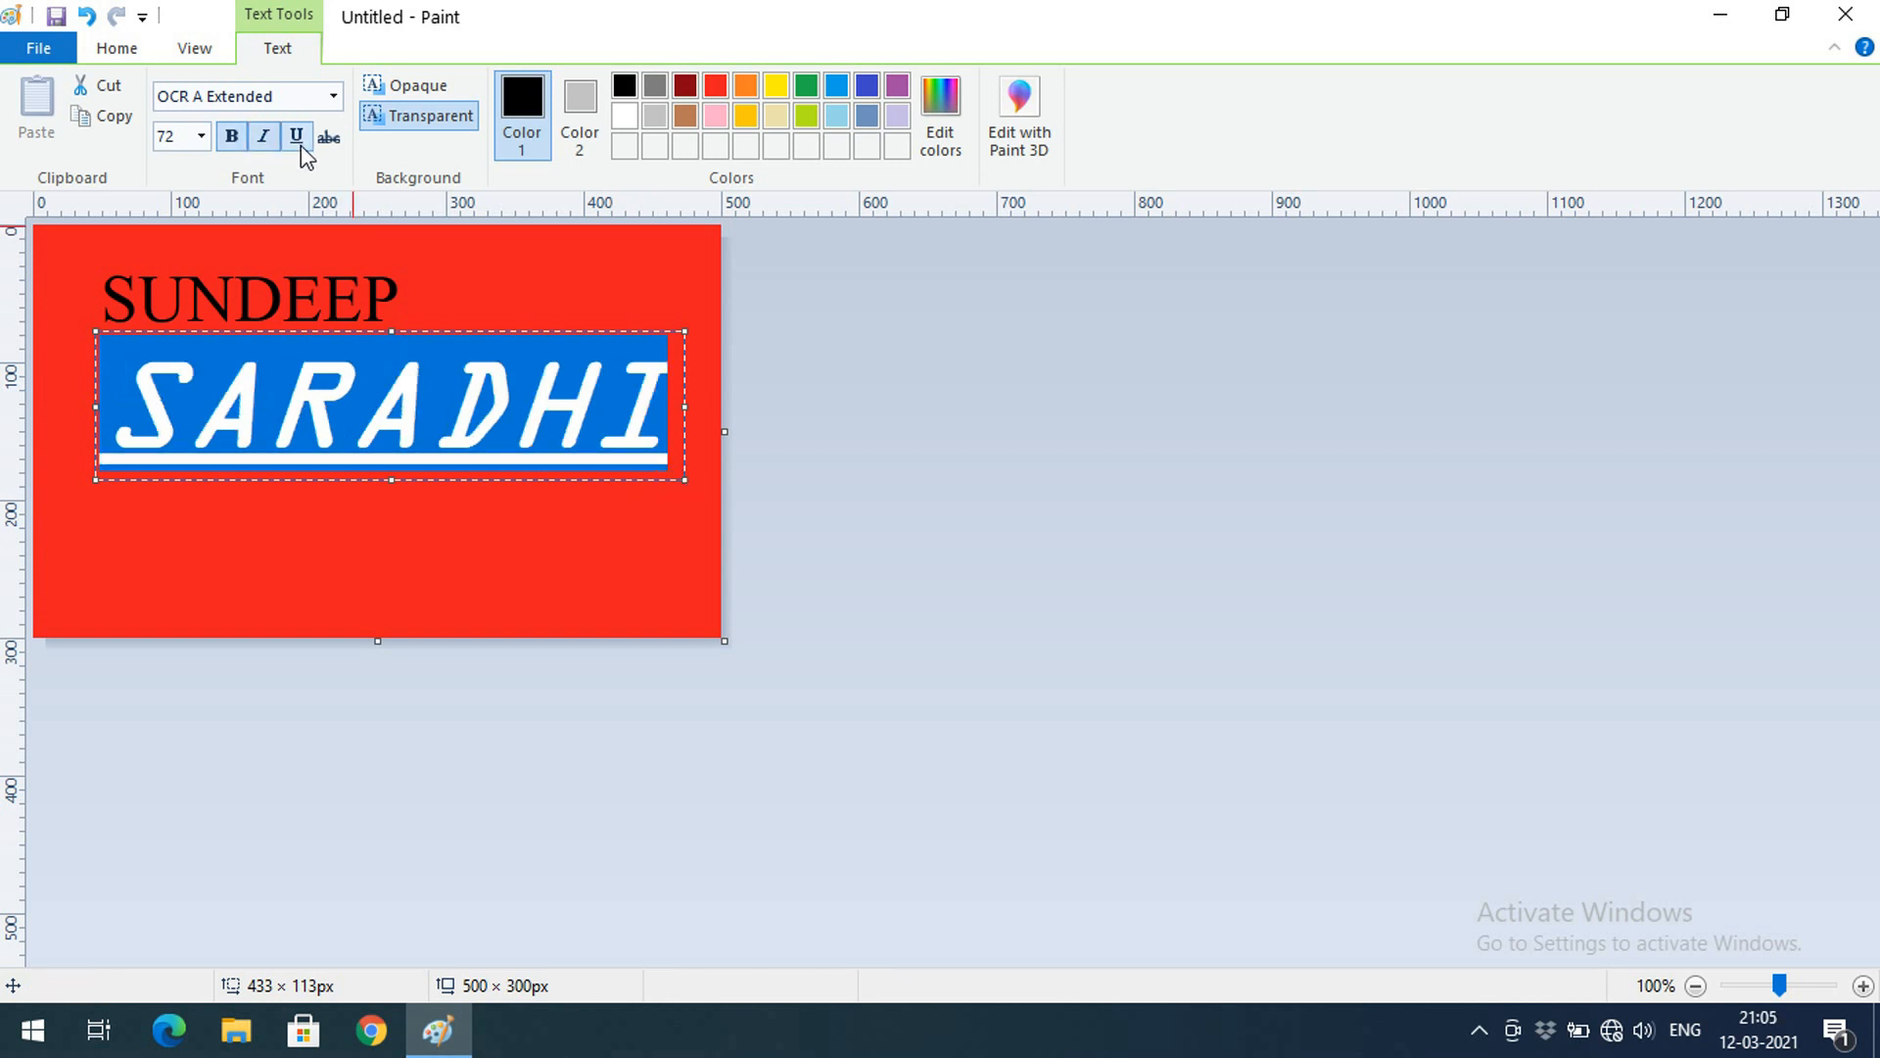
click(326, 143)
click(327, 142)
click(402, 92)
click(403, 115)
click(399, 86)
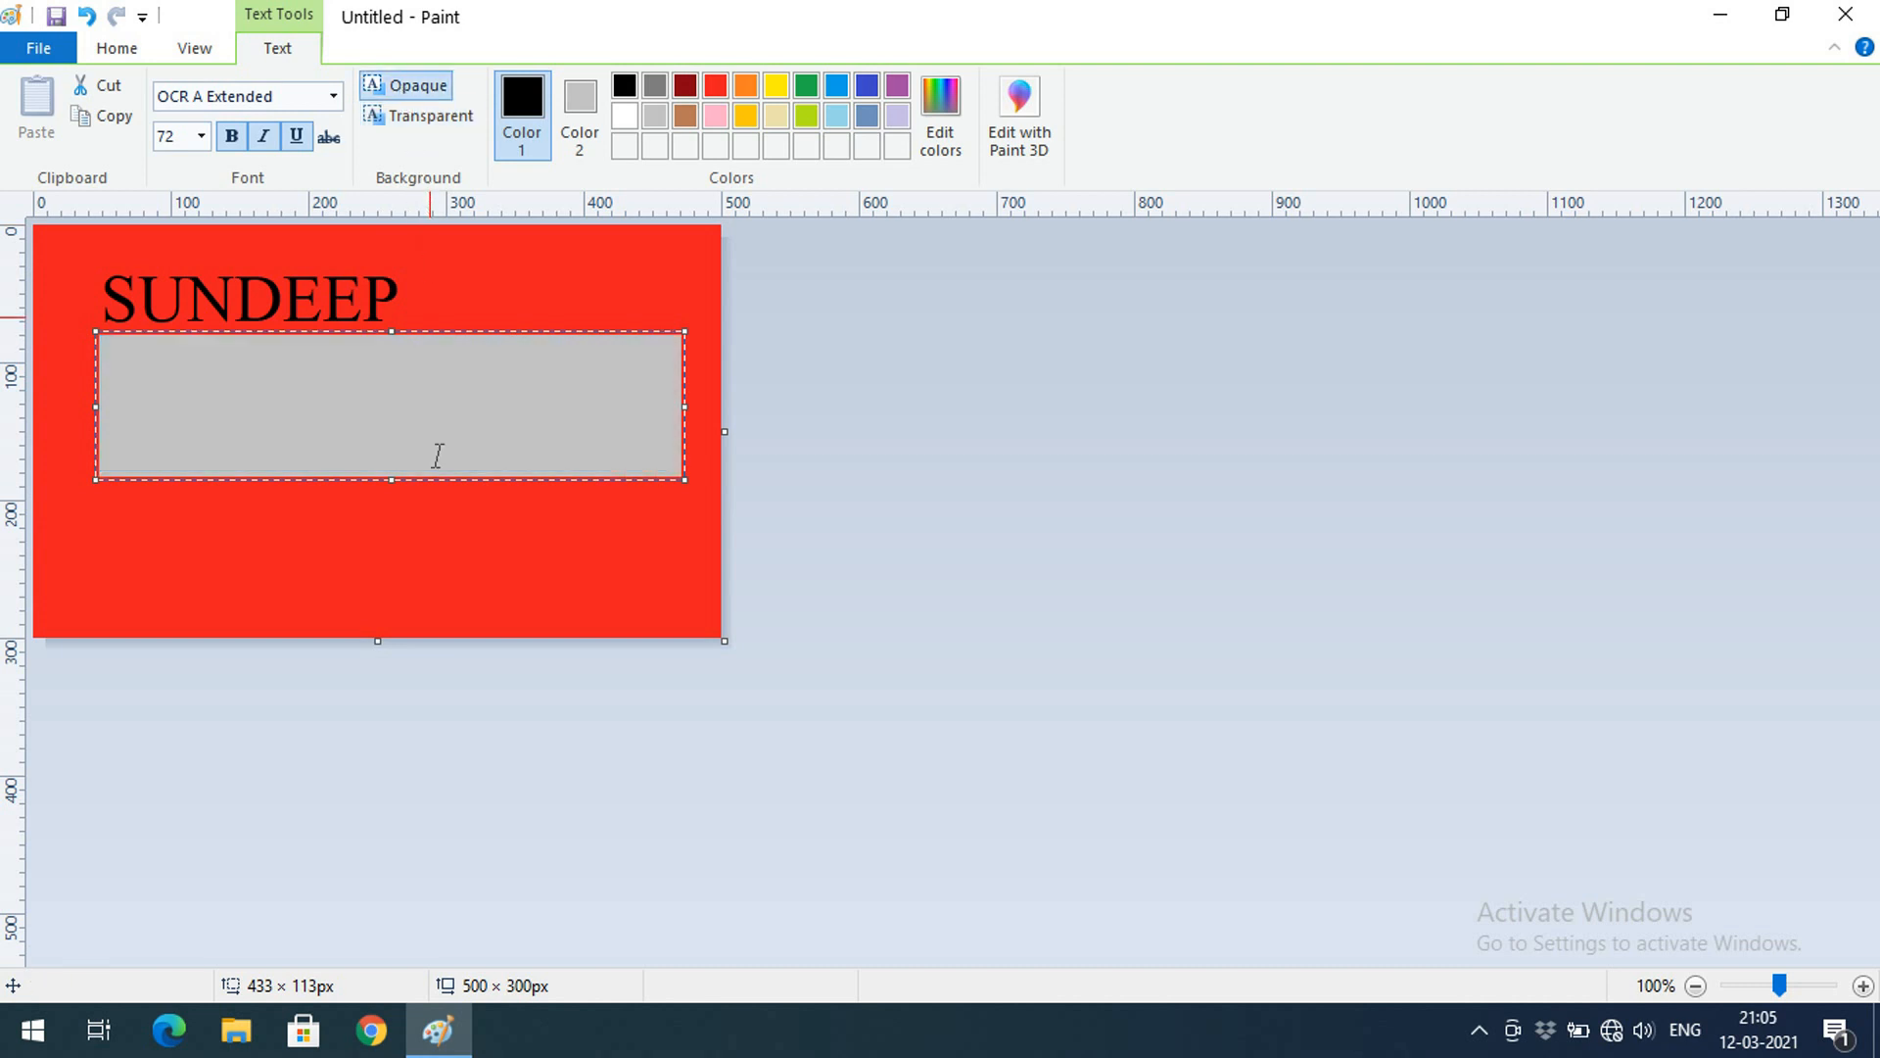
click(435, 448)
click(431, 126)
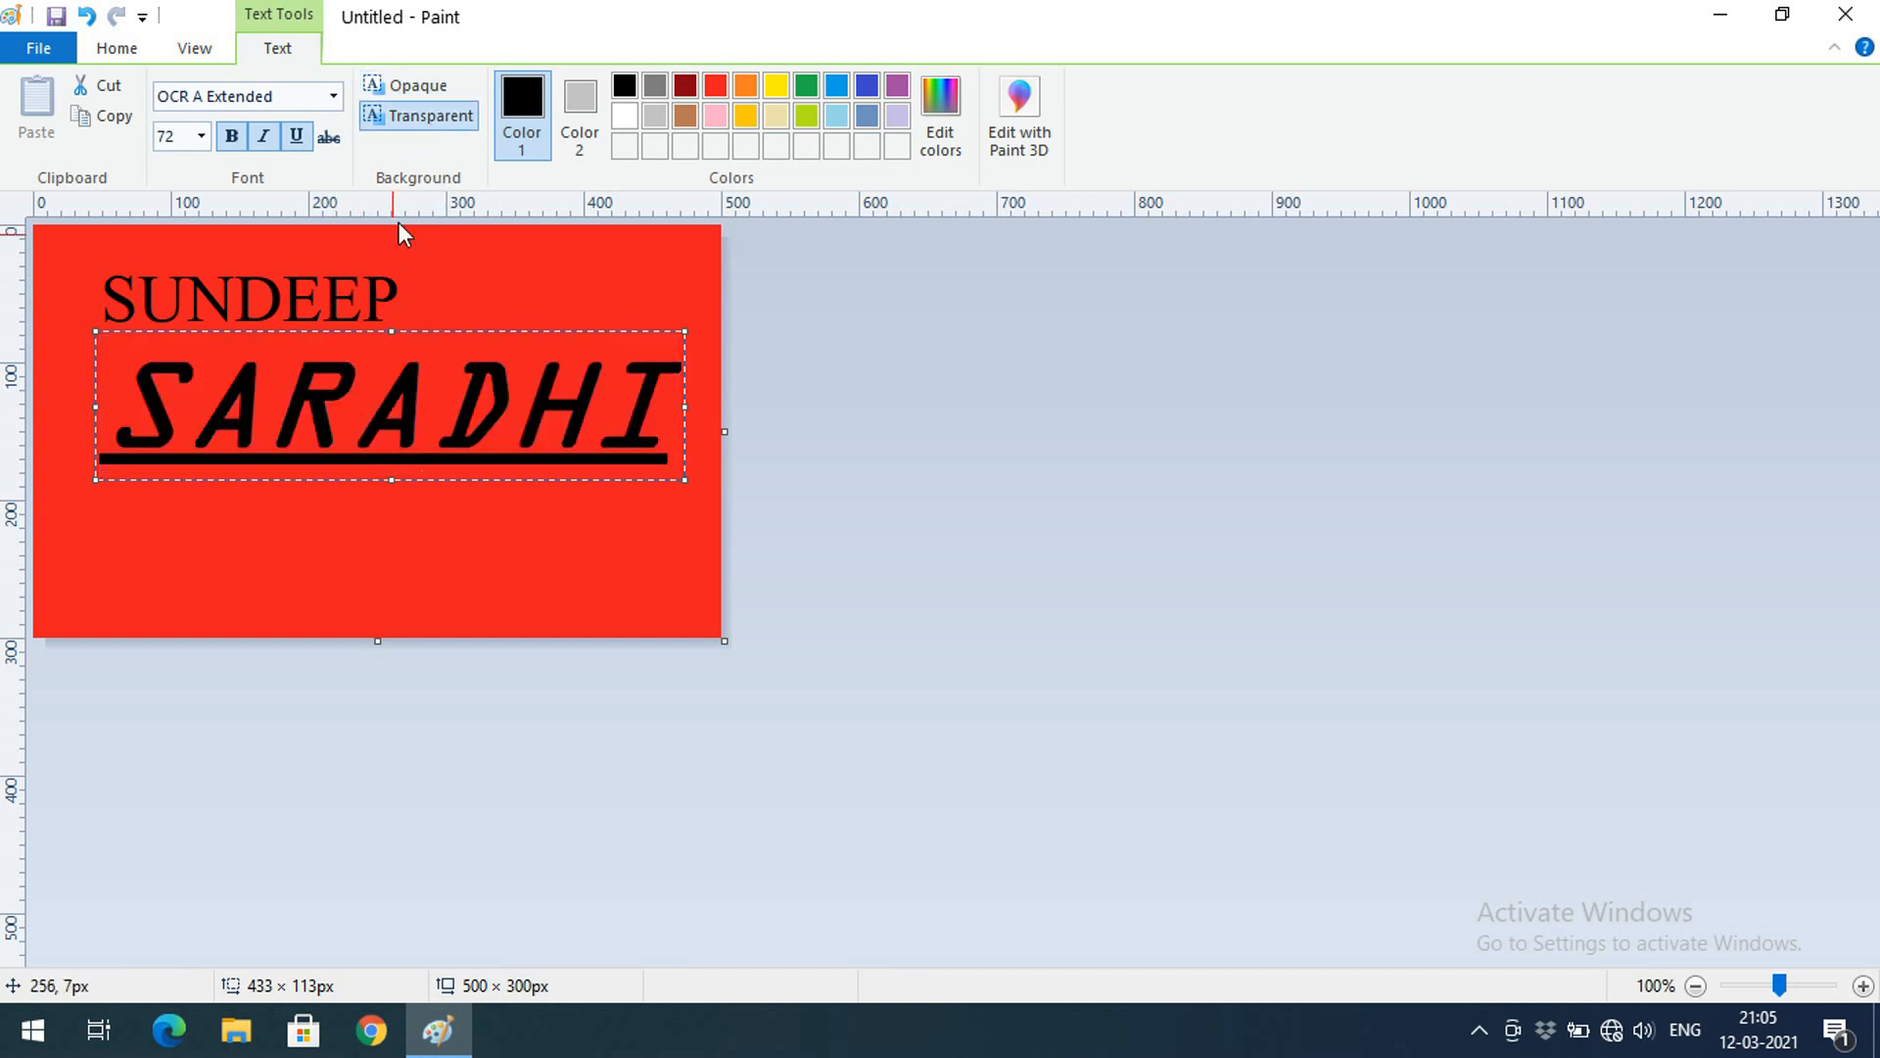
click(439, 84)
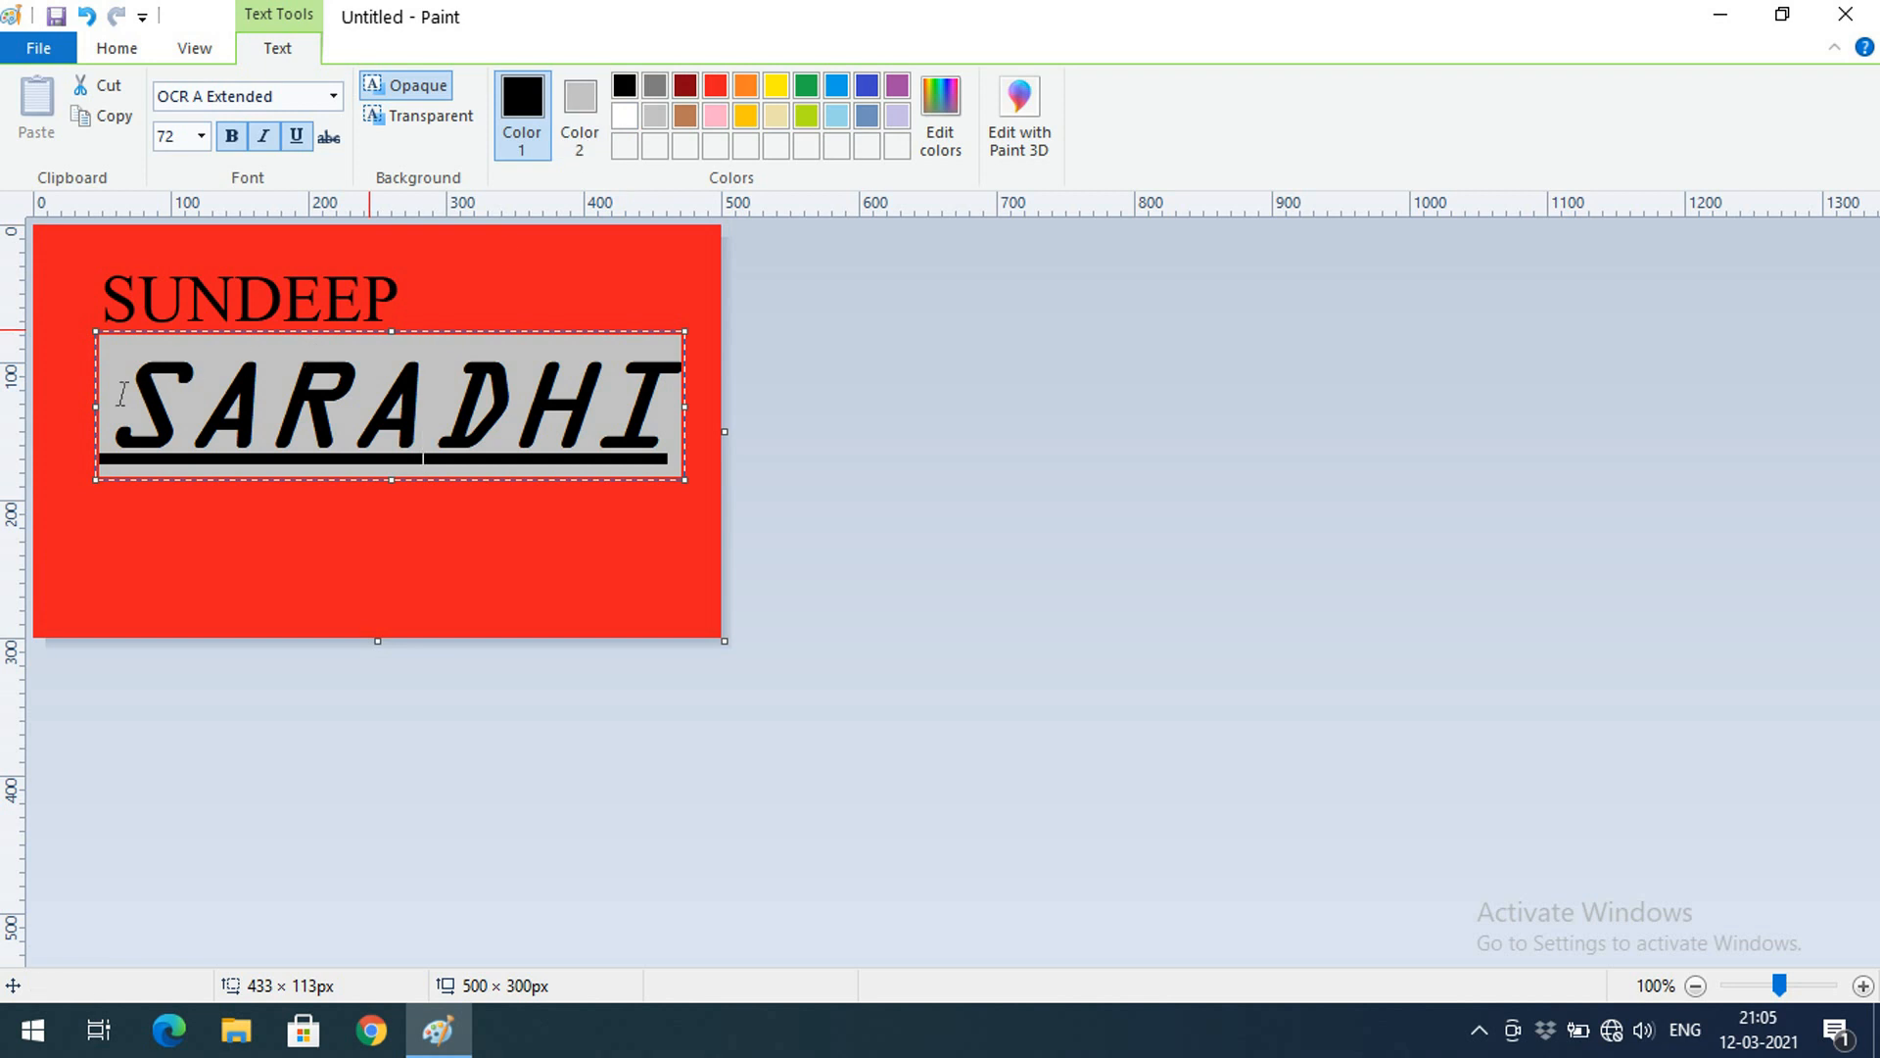
drag(102, 401, 641, 321)
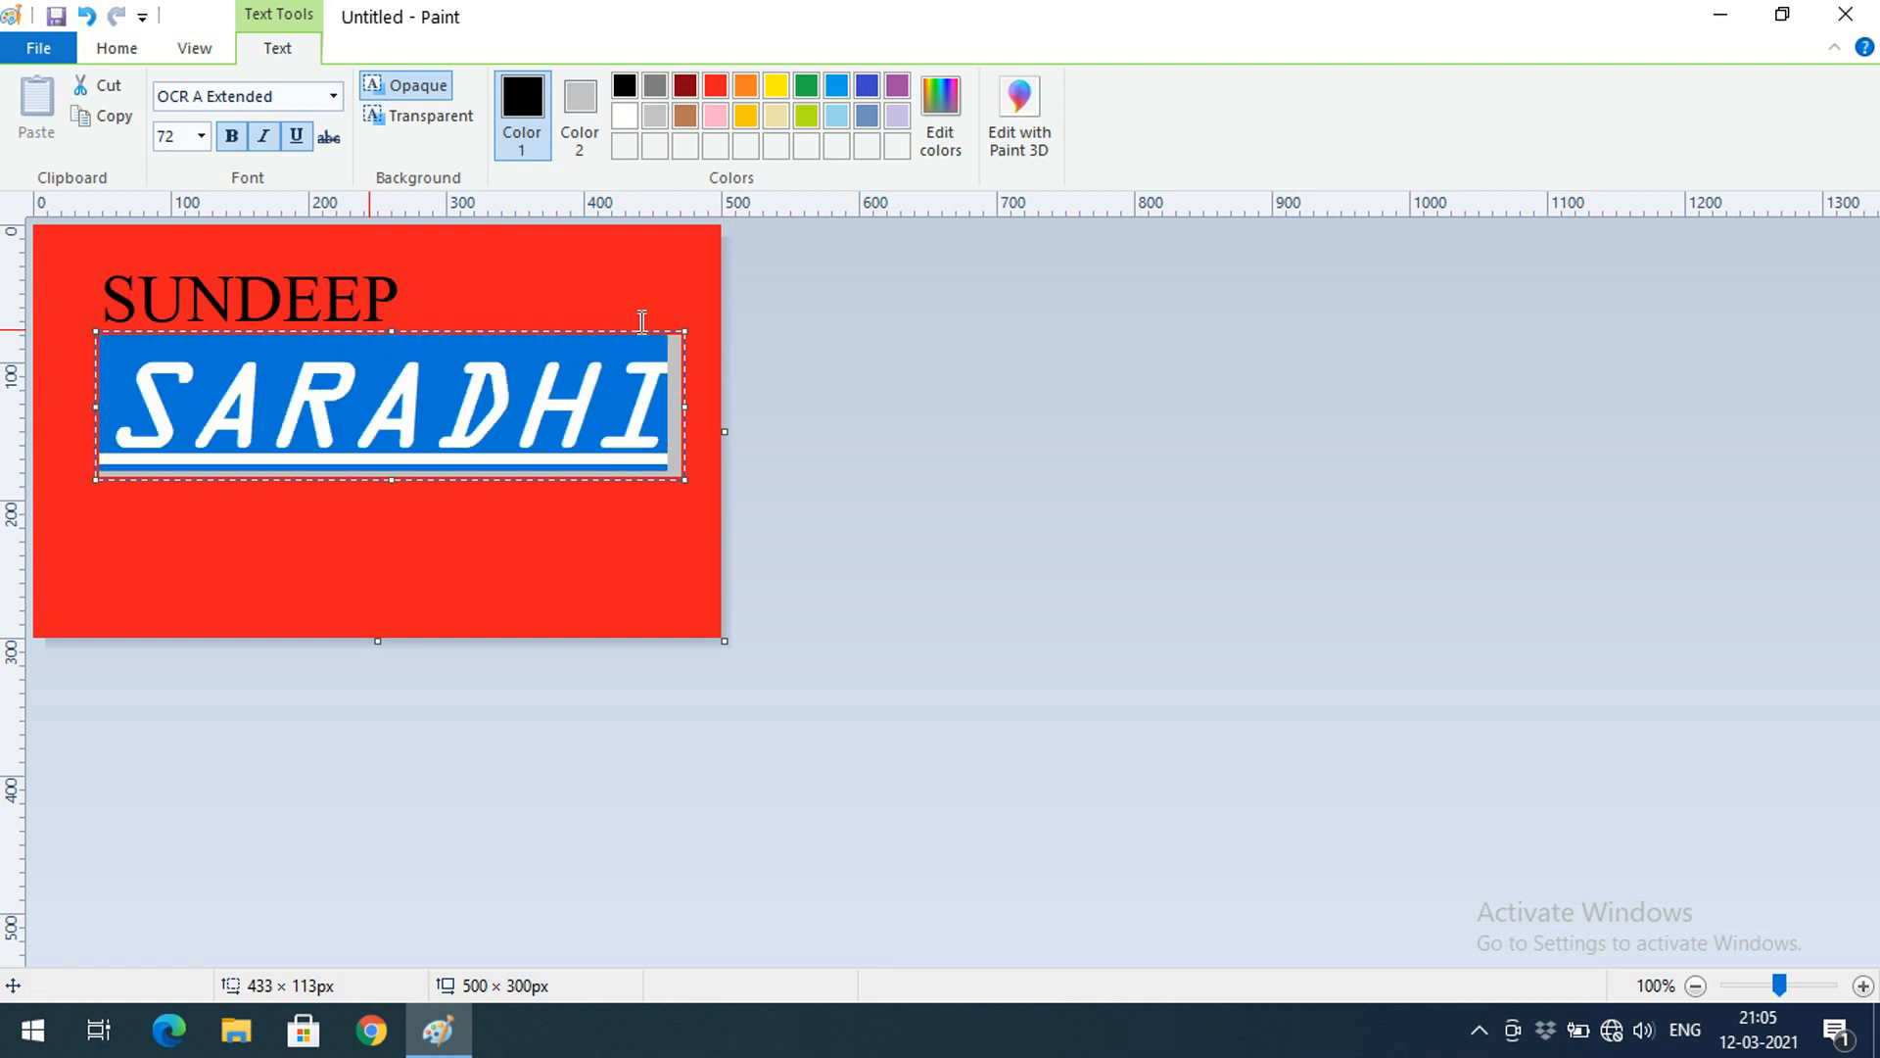
click(580, 108)
click(544, 390)
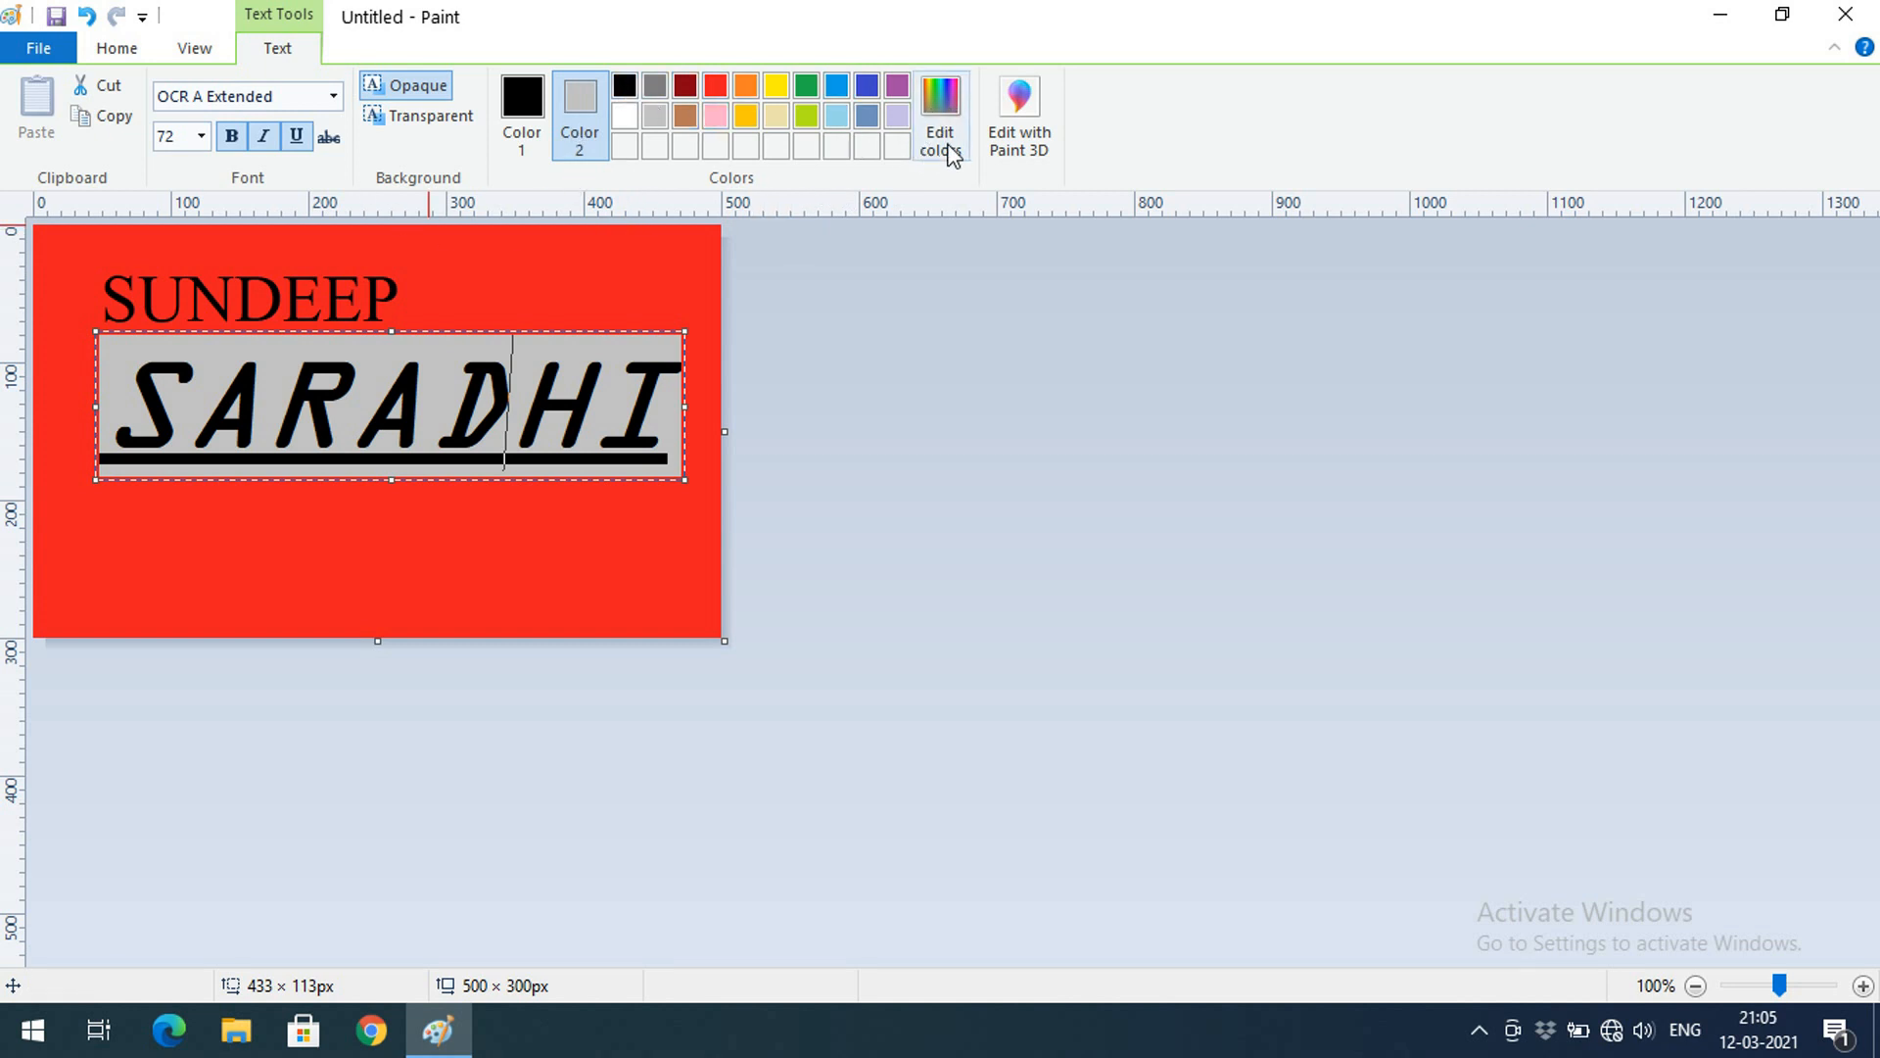
In Edit colors, experiment with hue and luminance for the custom colour
click(941, 103)
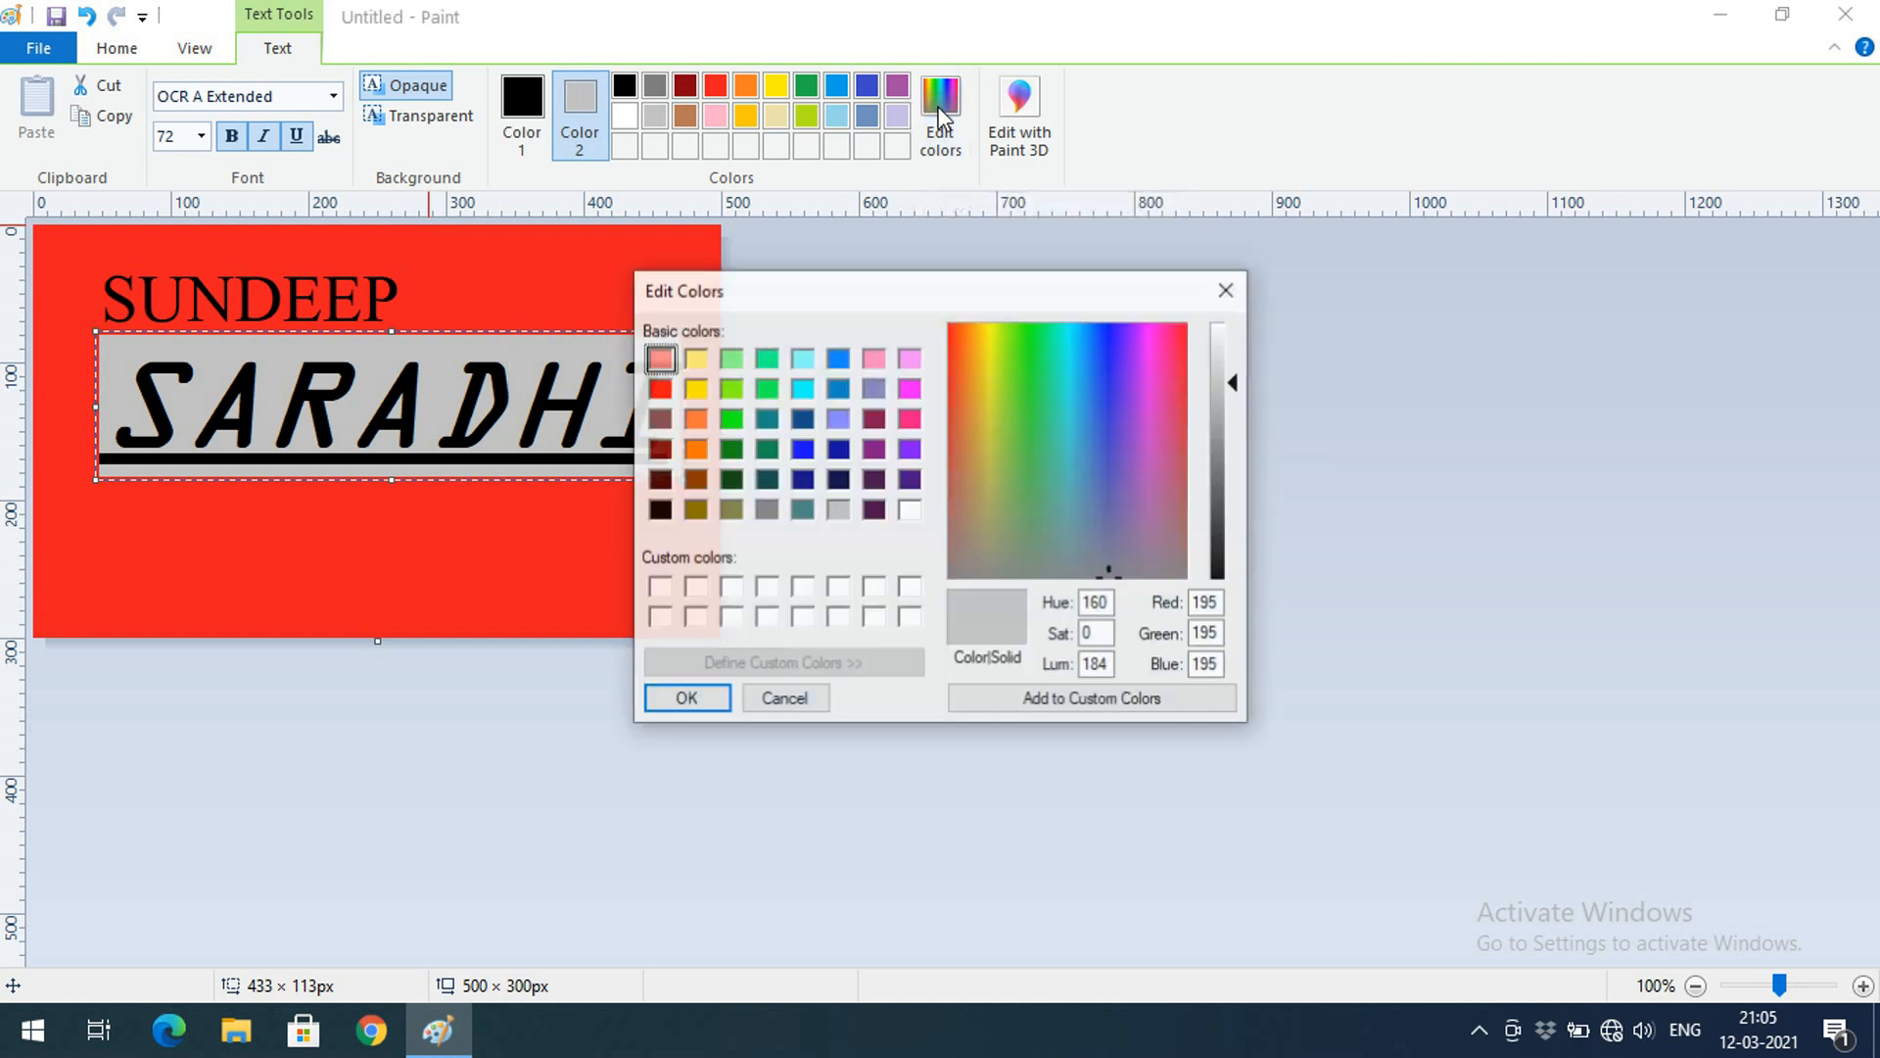
drag(1238, 382, 1236, 564)
click(1106, 494)
drag(1106, 490, 981, 342)
drag(1117, 409, 1126, 410)
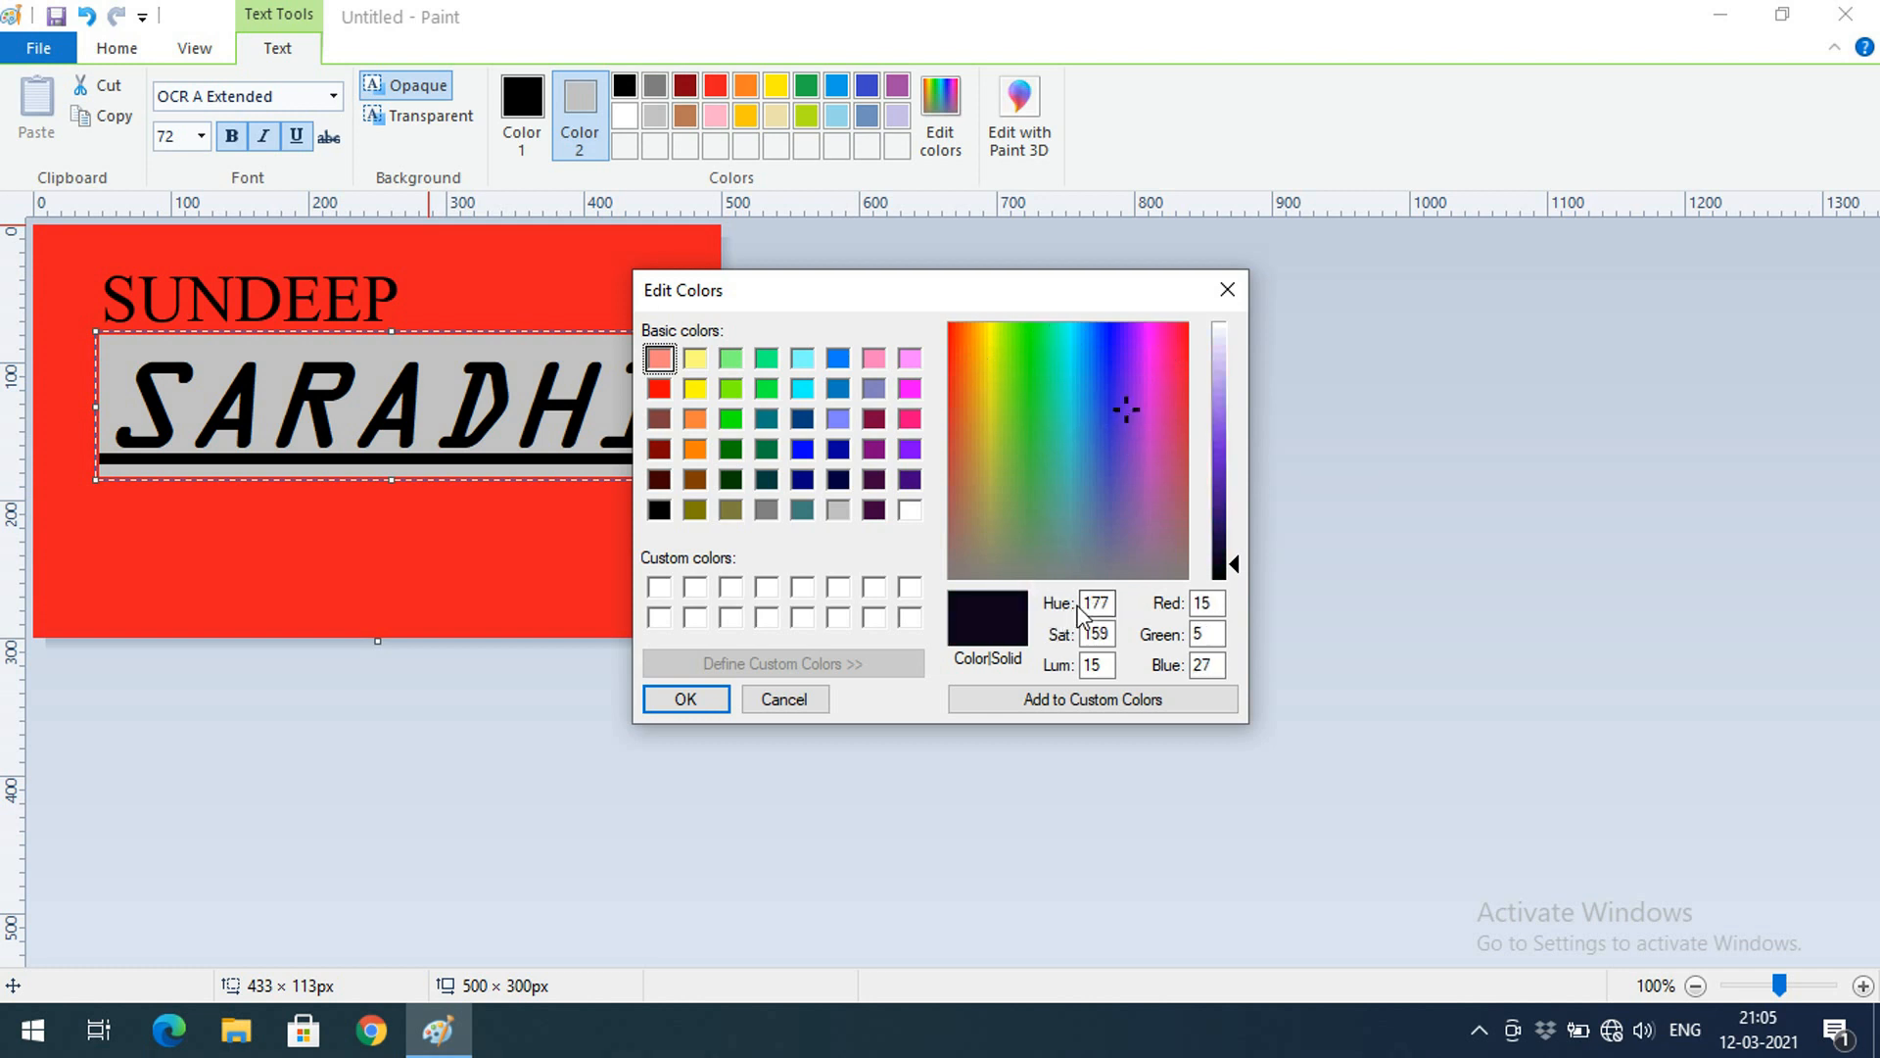
drag(1086, 604, 1116, 634)
click(1099, 664)
double_click(1078, 670)
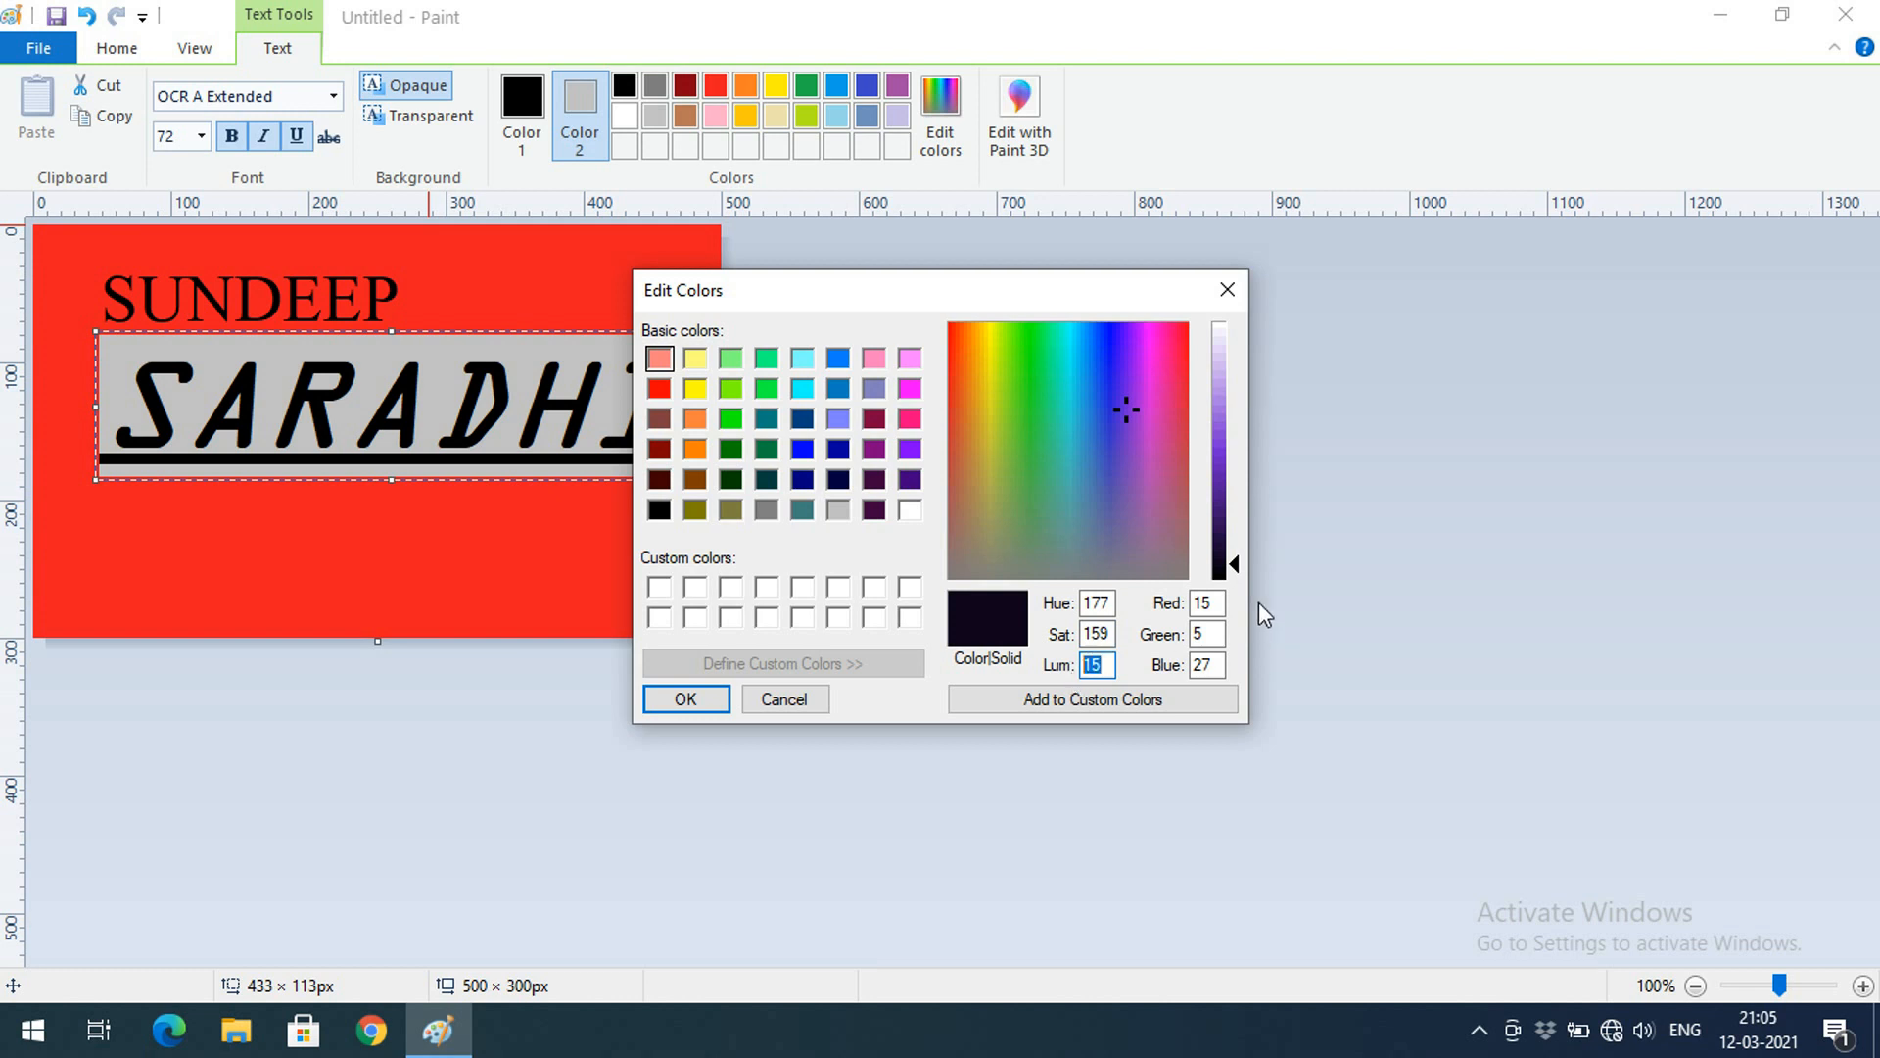
click(1204, 601)
click(1231, 586)
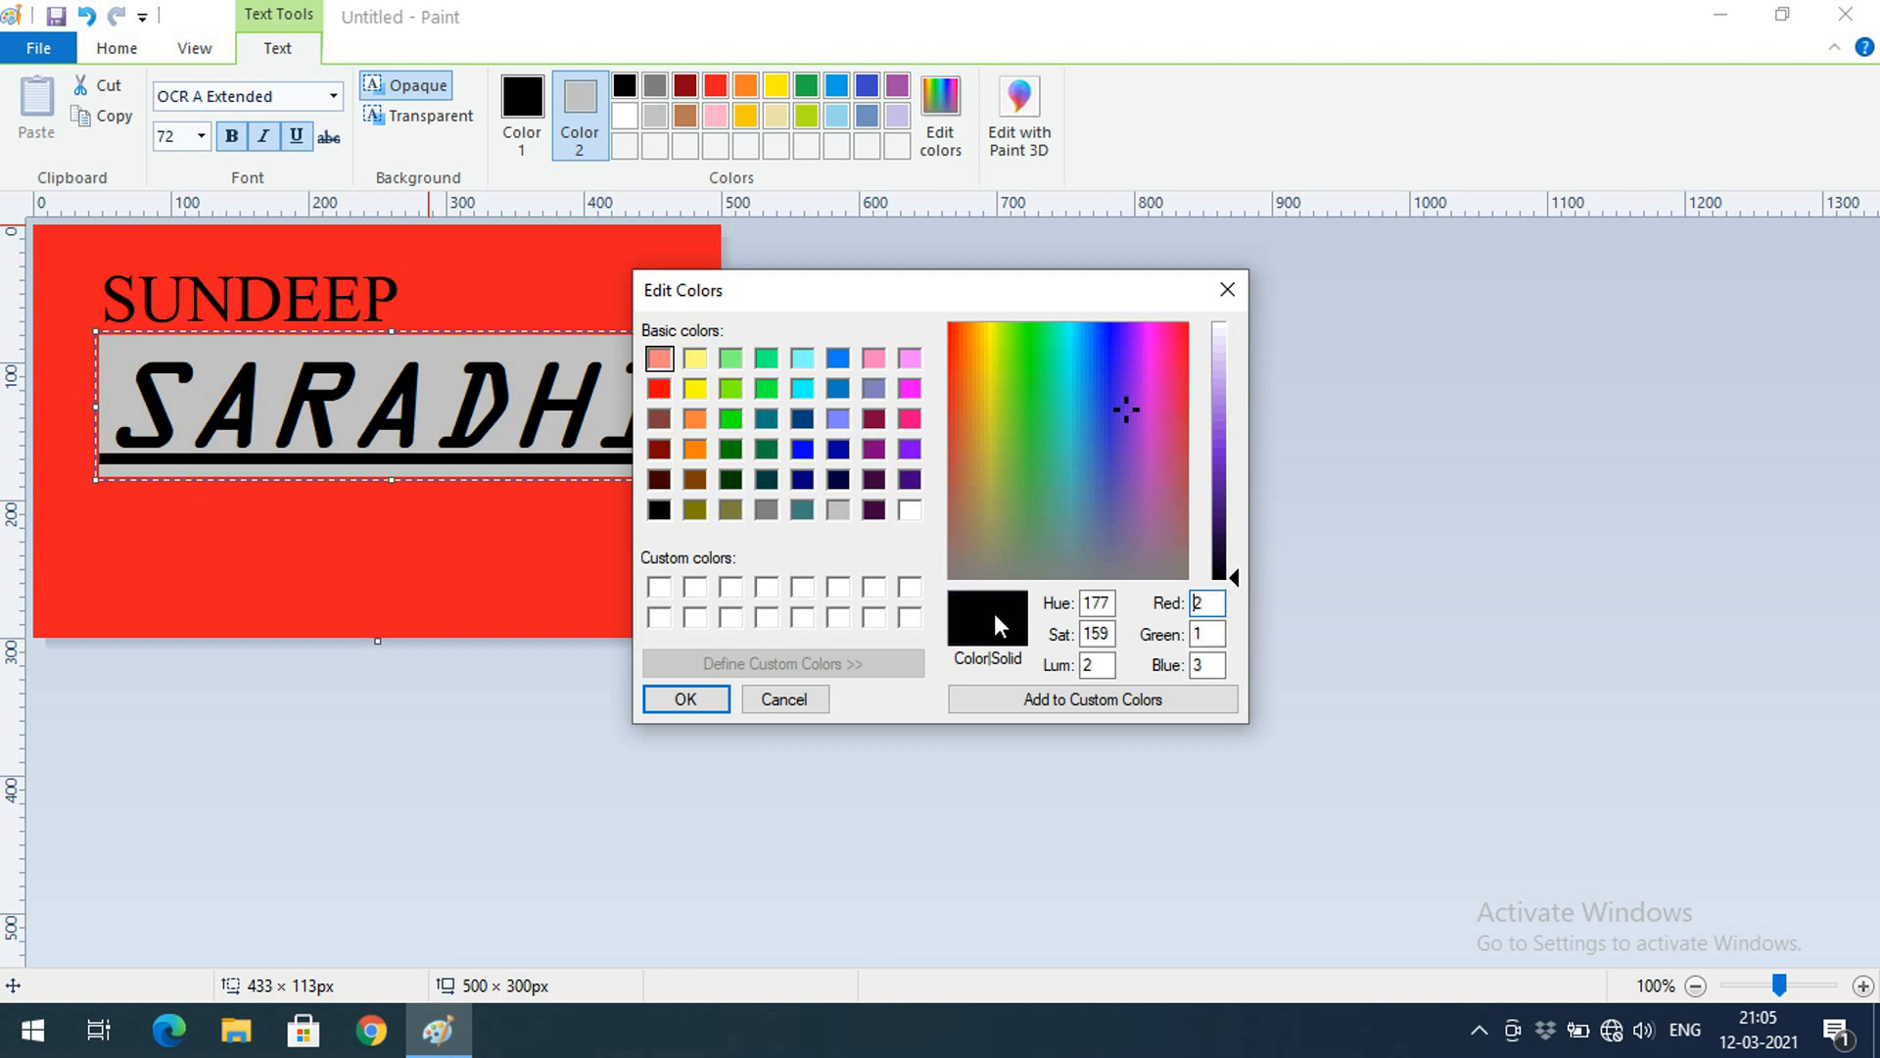
mouse_move(1238, 568)
mouse_down()
mouse_move(1238, 532)
mouse_move(1238, 588)
mouse_up()
drag(1242, 578, 1242, 323)
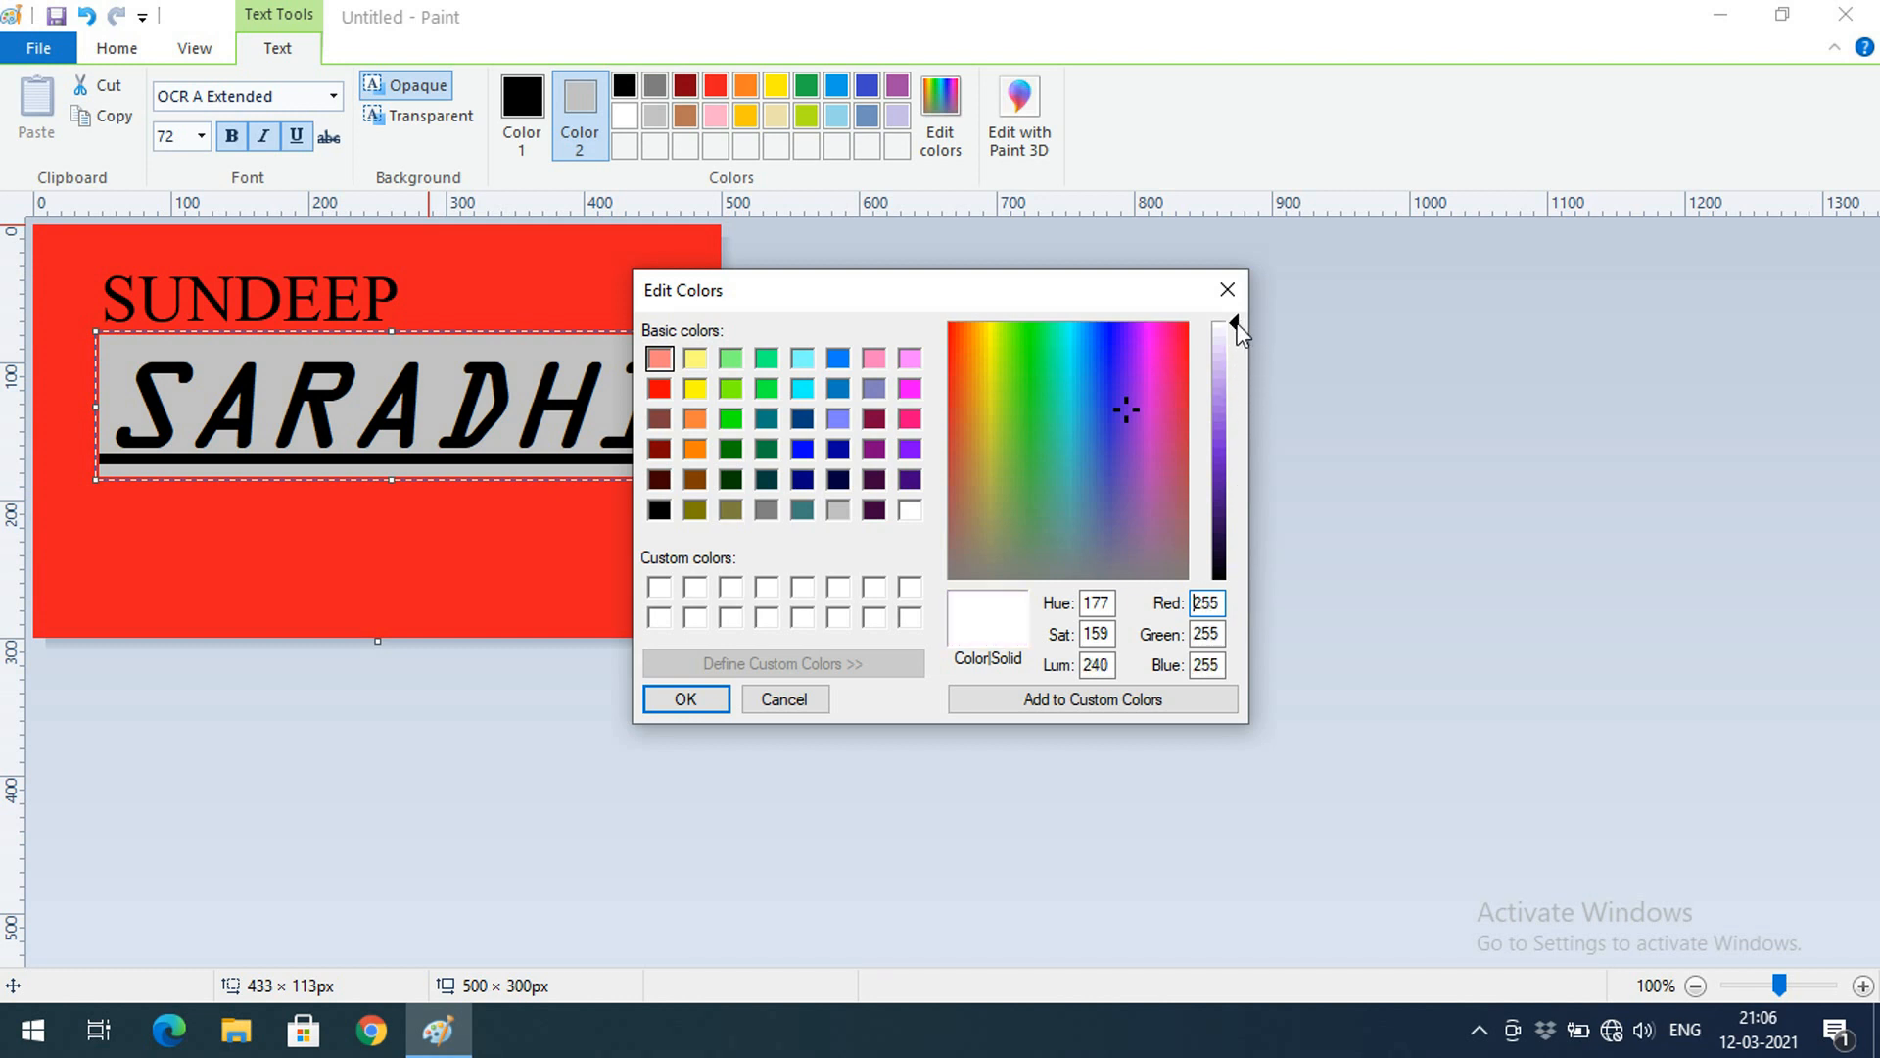
drag(1239, 333, 1231, 591)
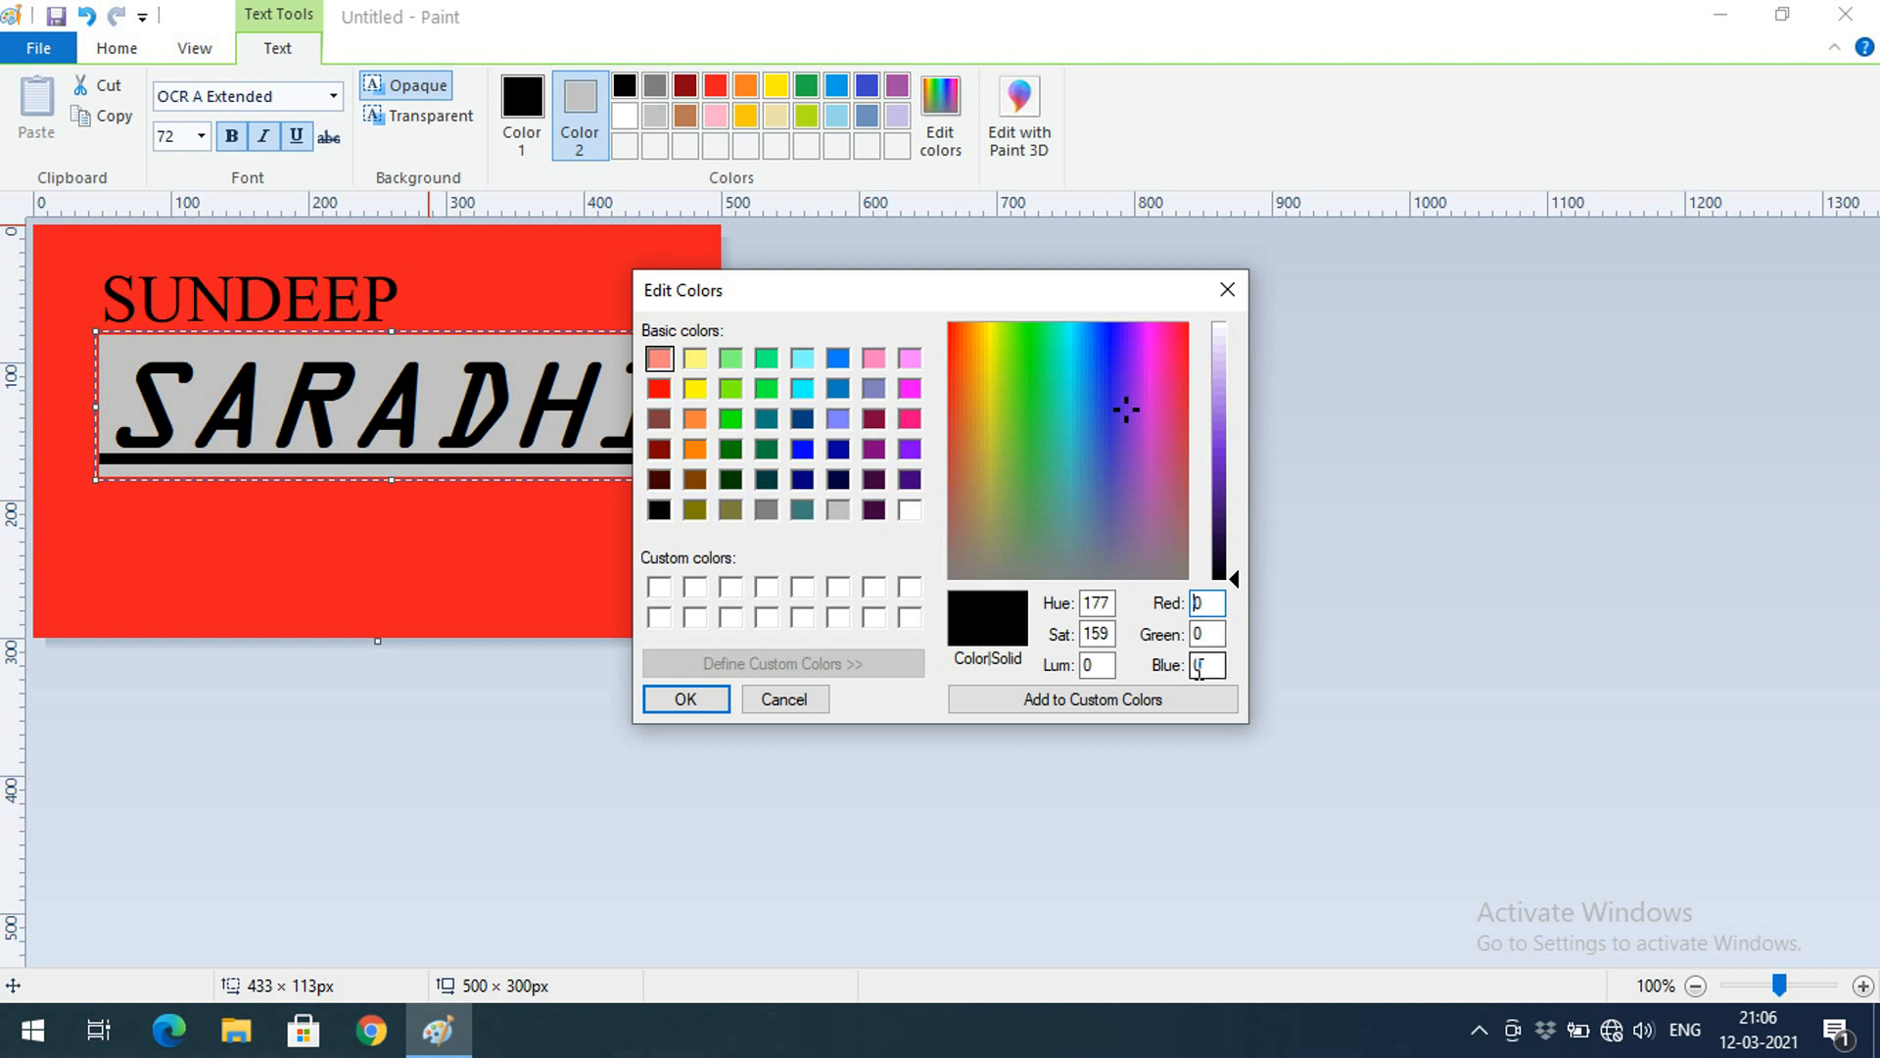
Enter Red 15, Green 50, Blue 15 and confirm the custom dark green
drag(1219, 599, 1150, 607)
text(15)
key(Tab)
text(50)
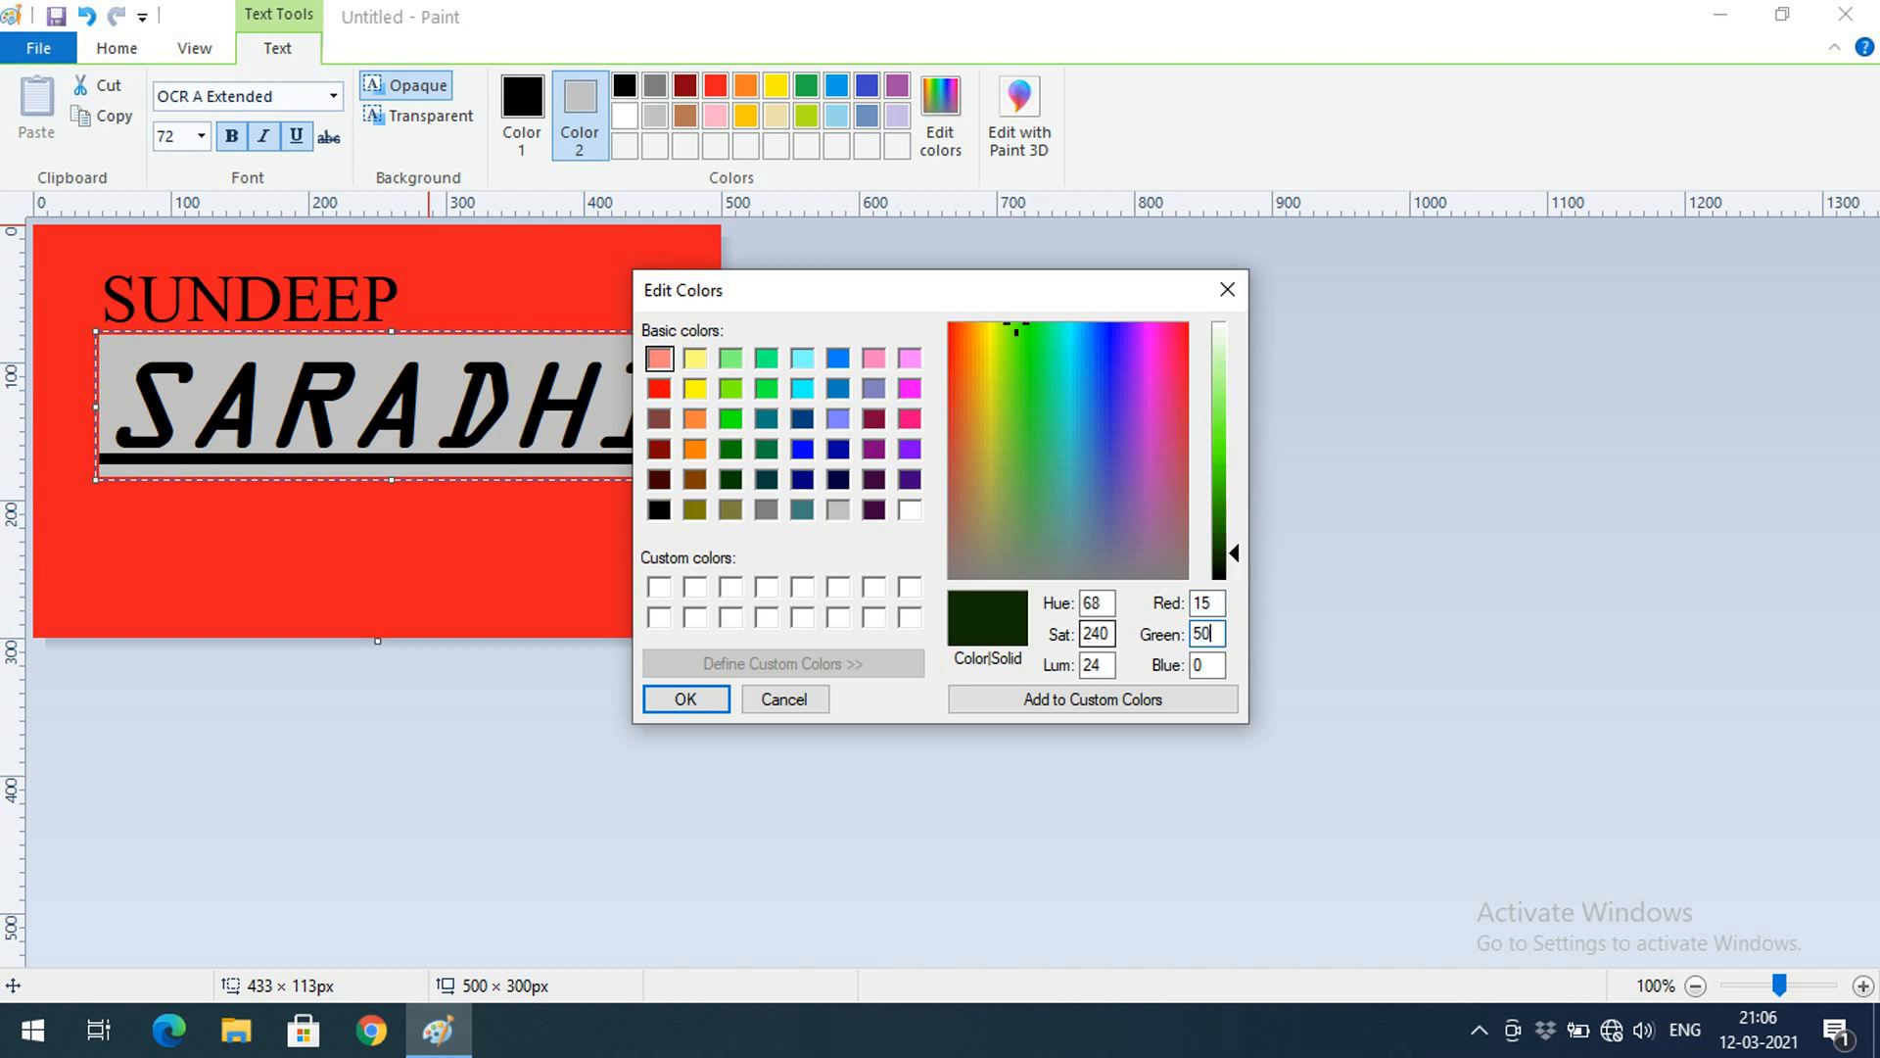
key(Tab)
text(75)
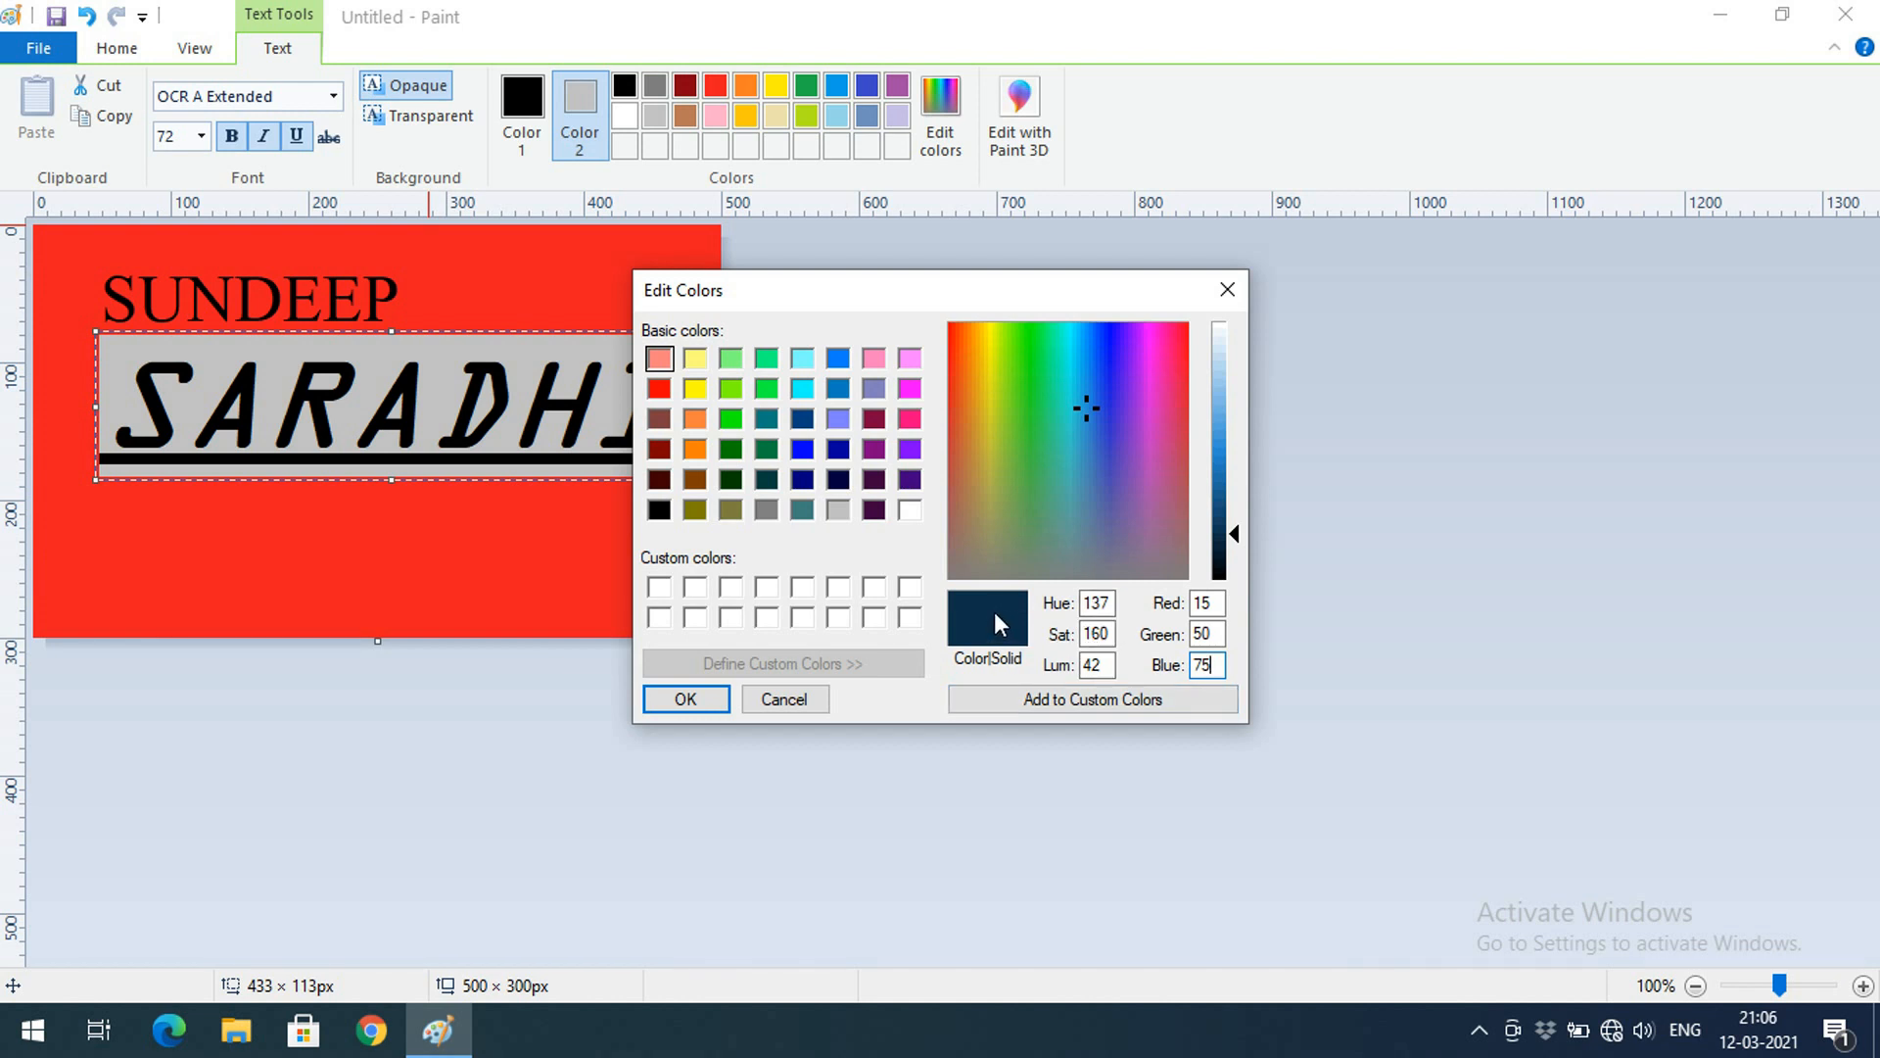
double_click(1206, 664)
text(15)
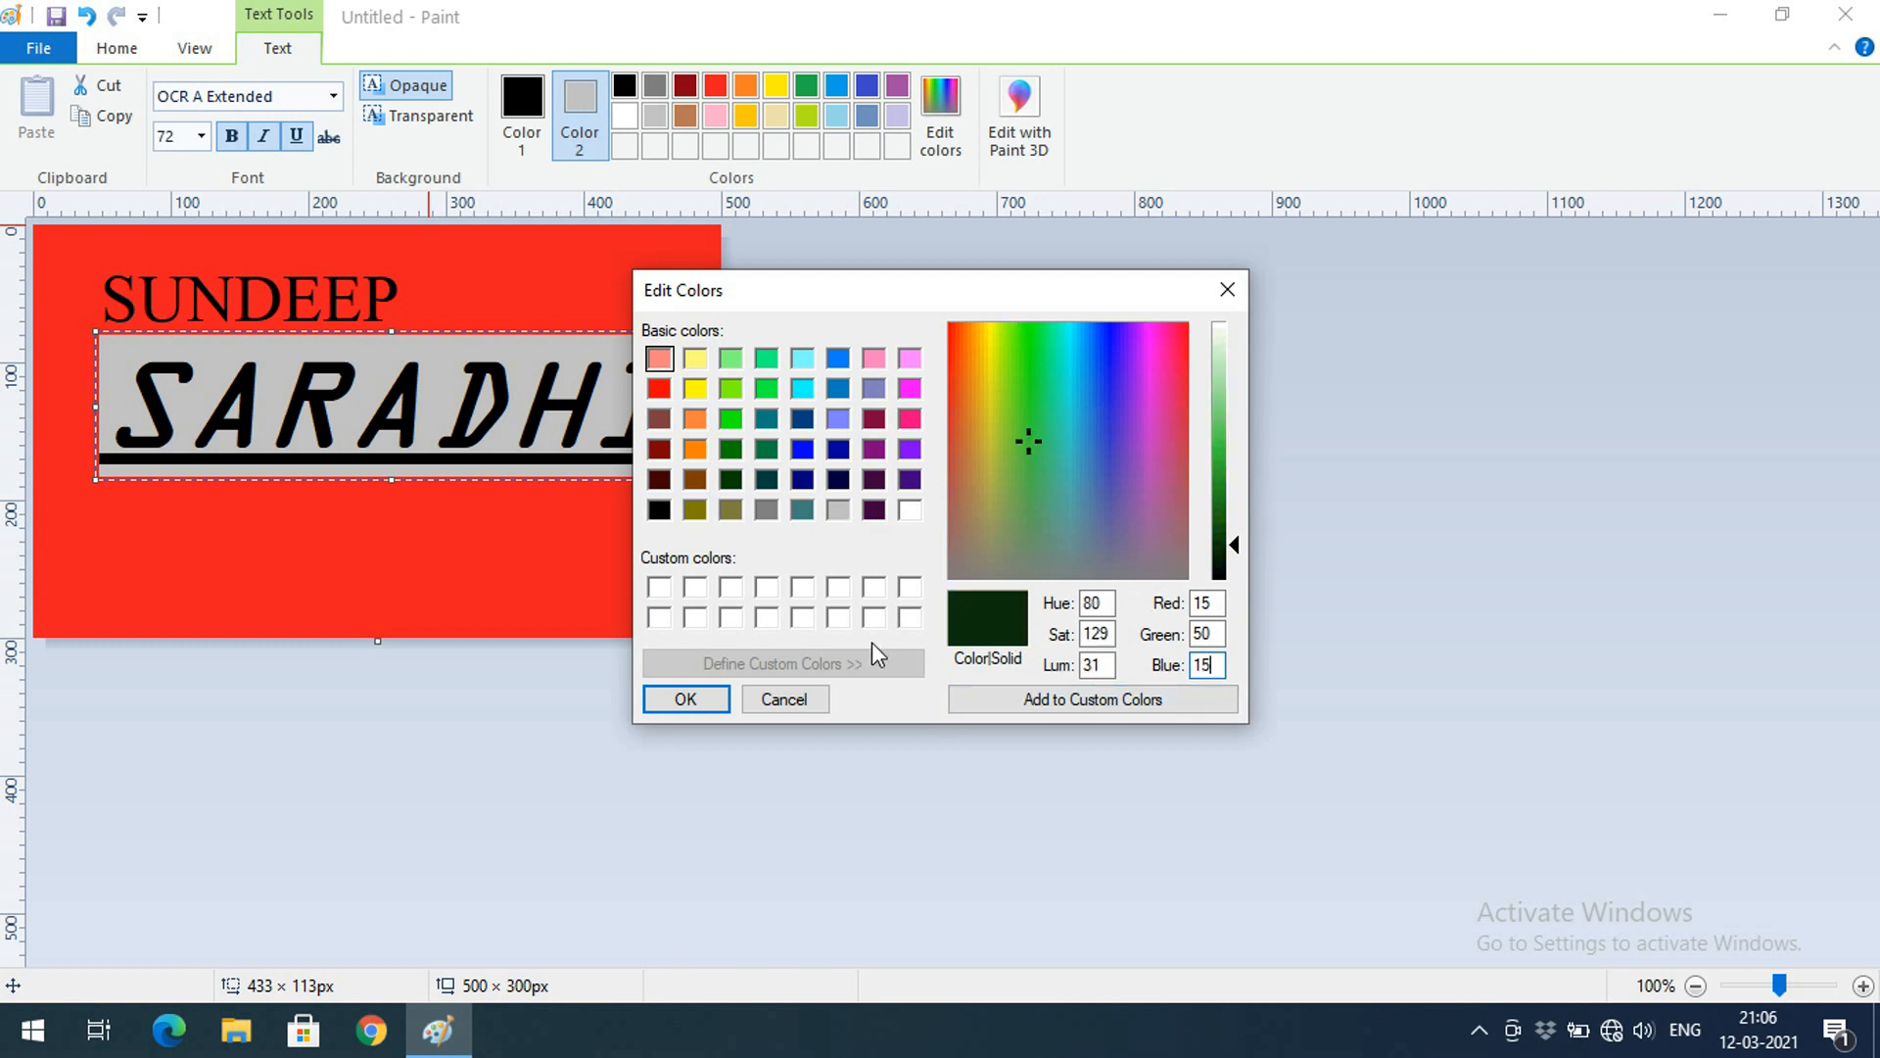
click(707, 710)
click(366, 428)
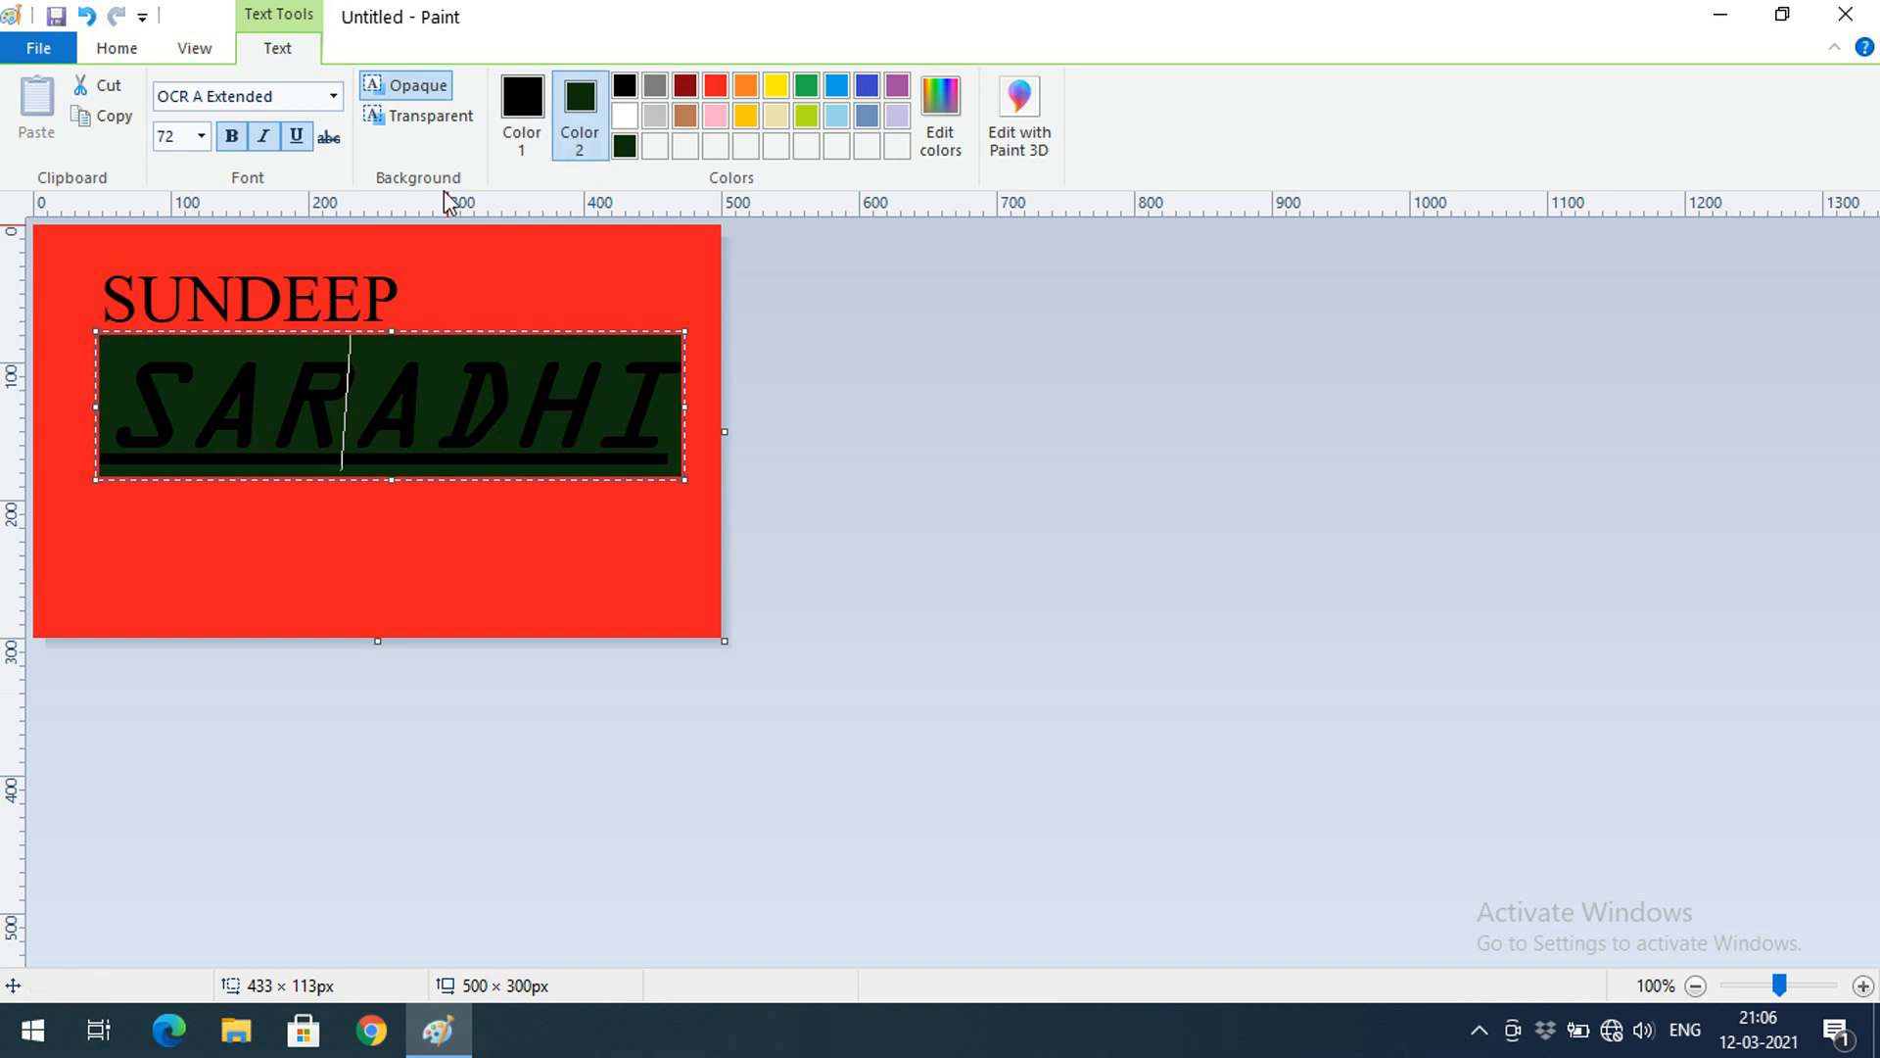
click(431, 117)
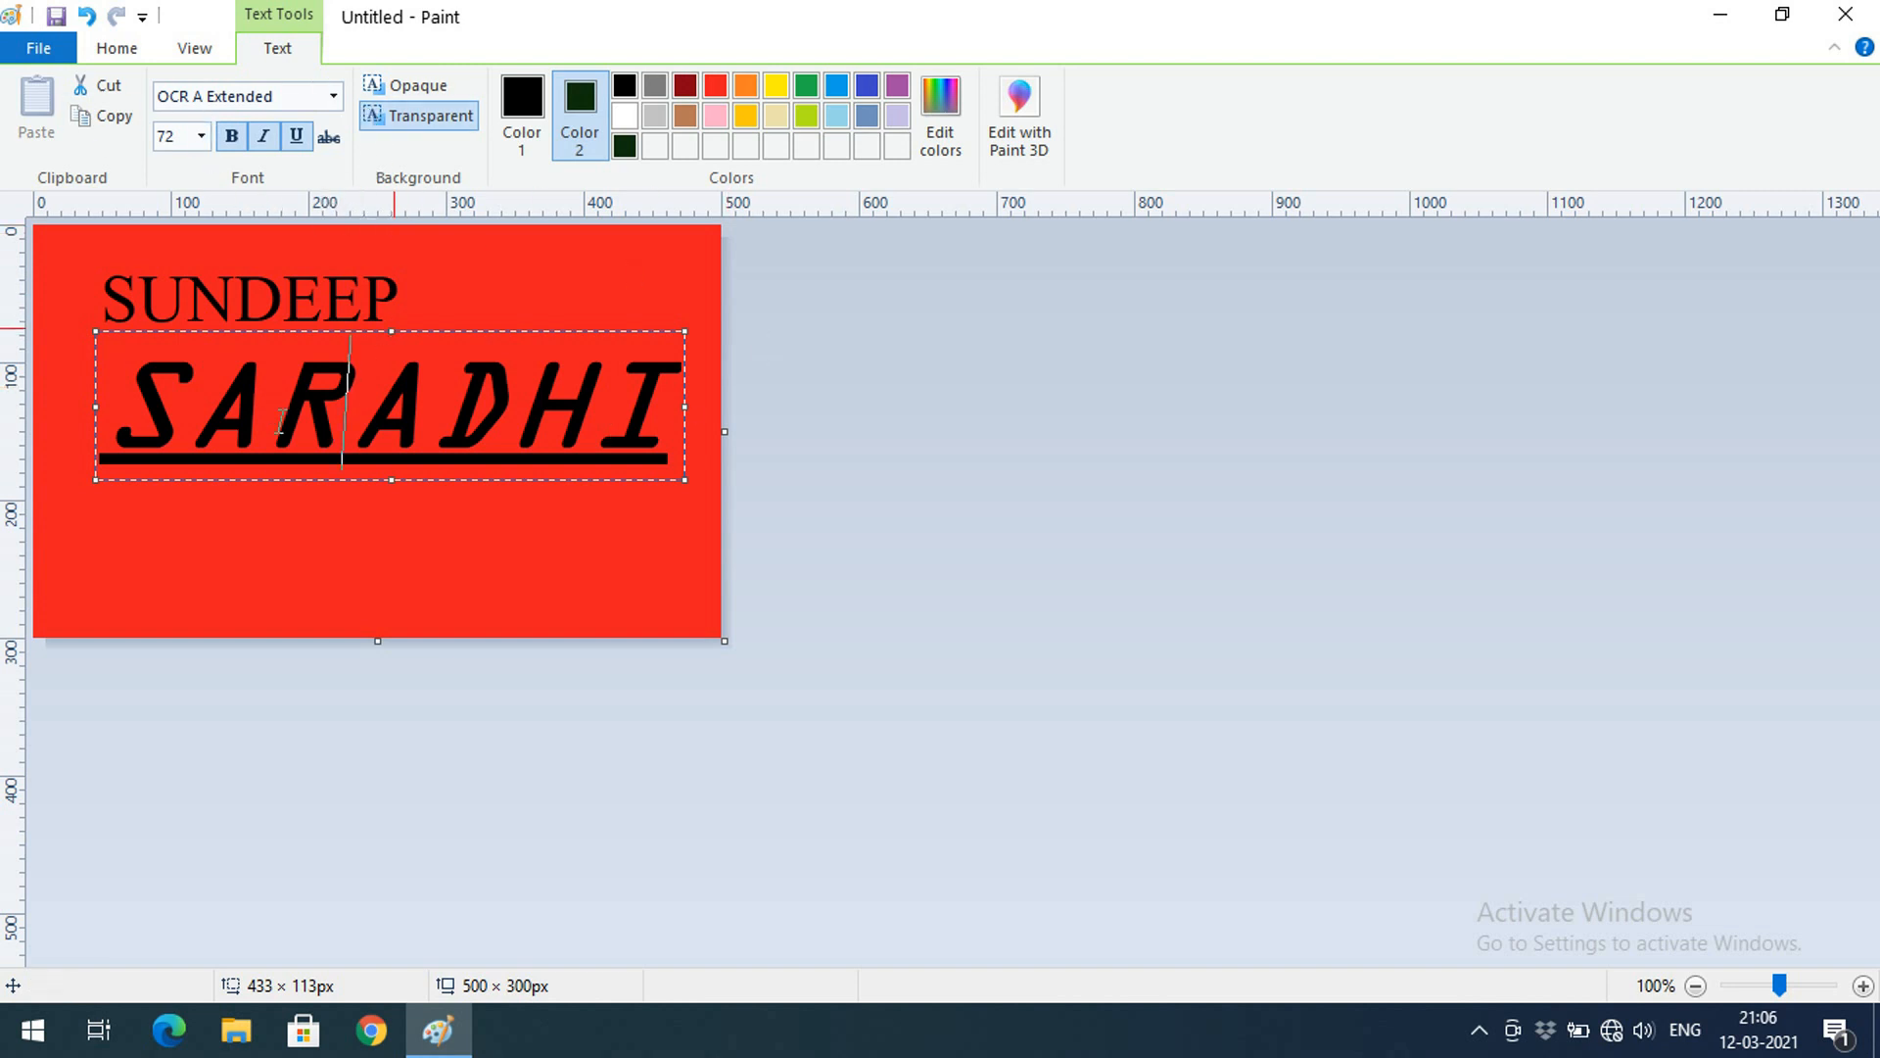
click(194, 48)
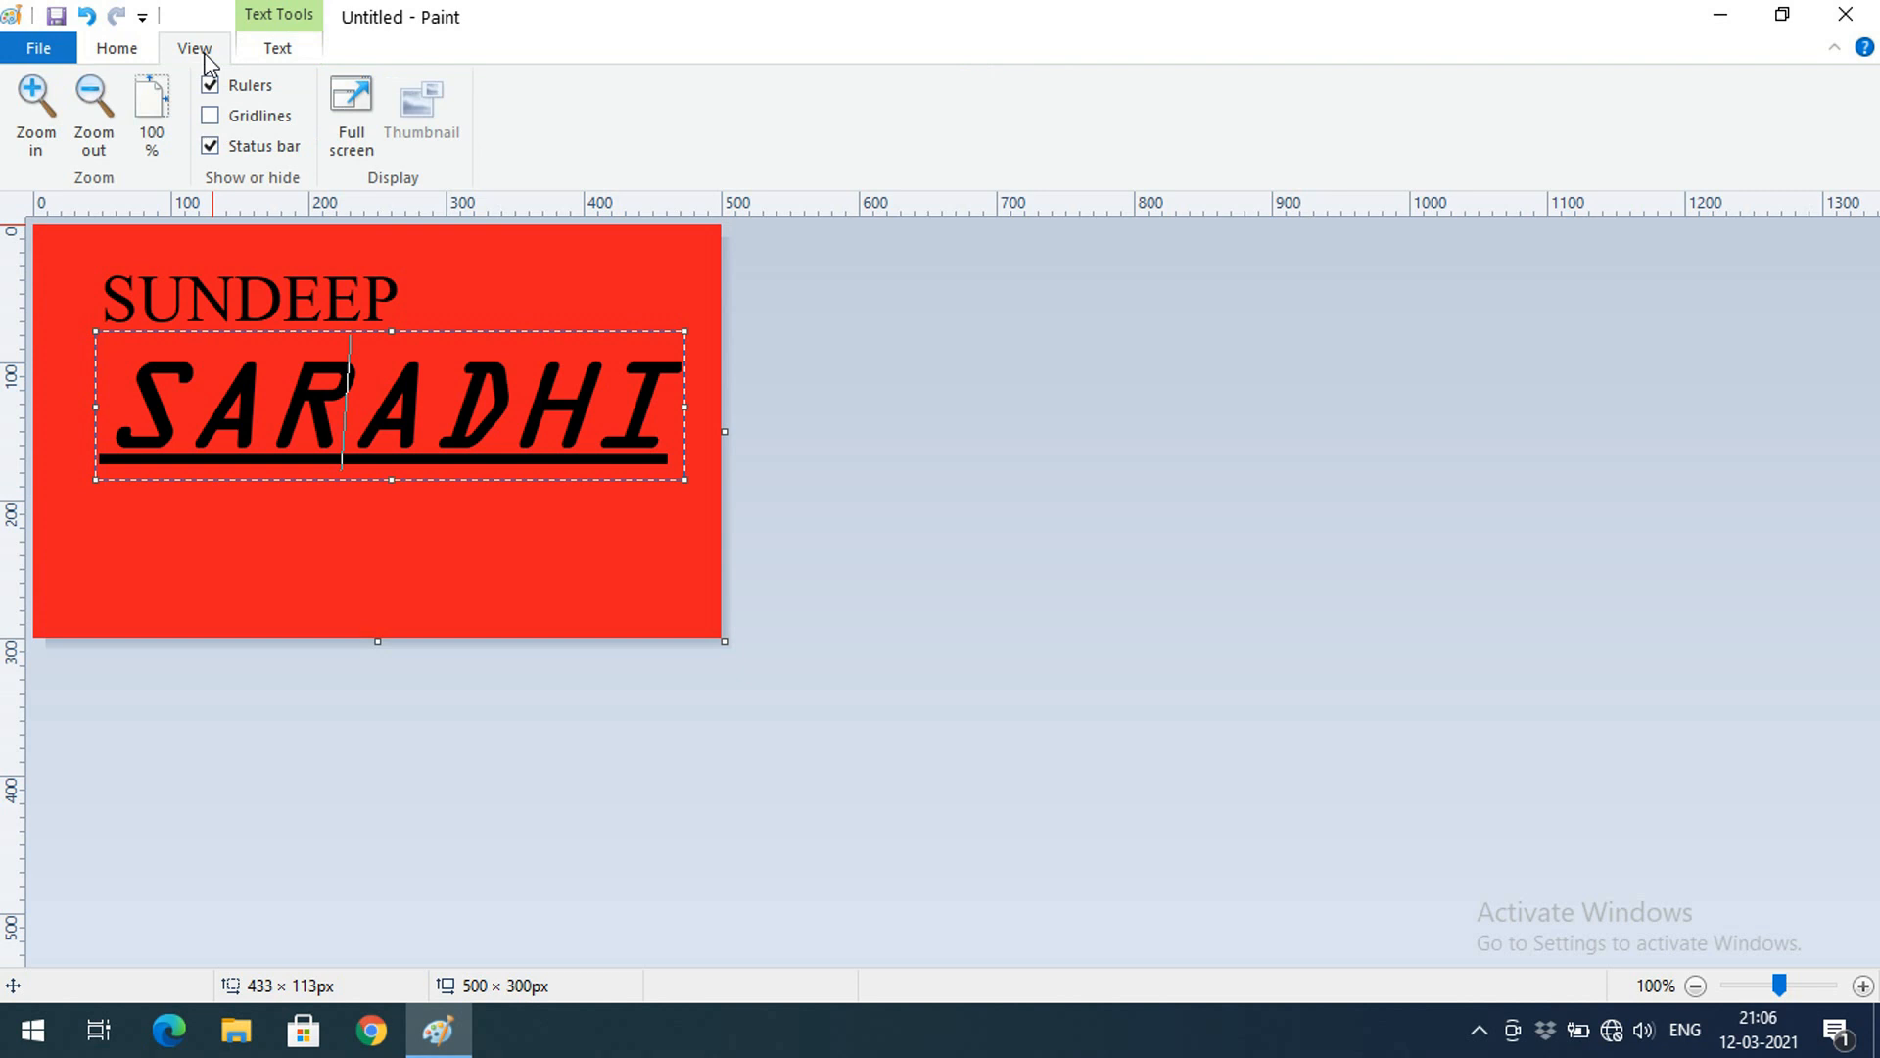
click(147, 49)
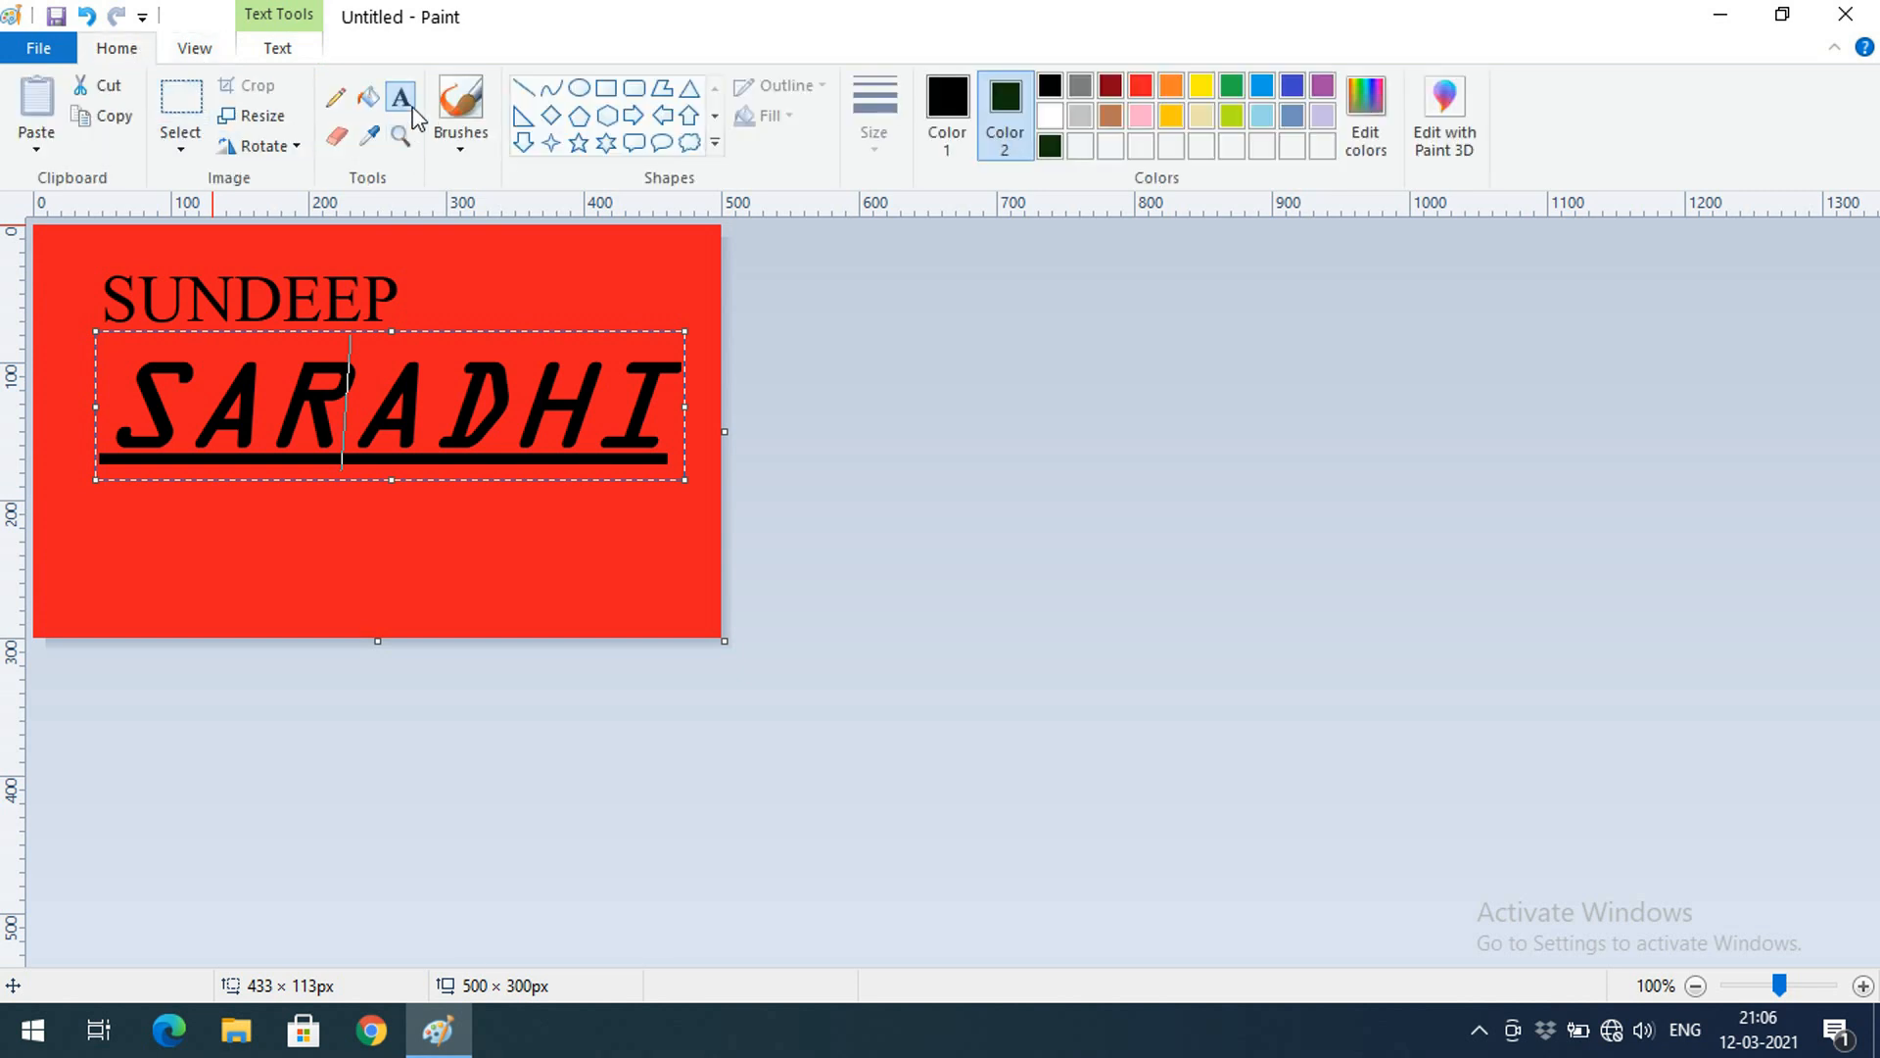
click(488, 549)
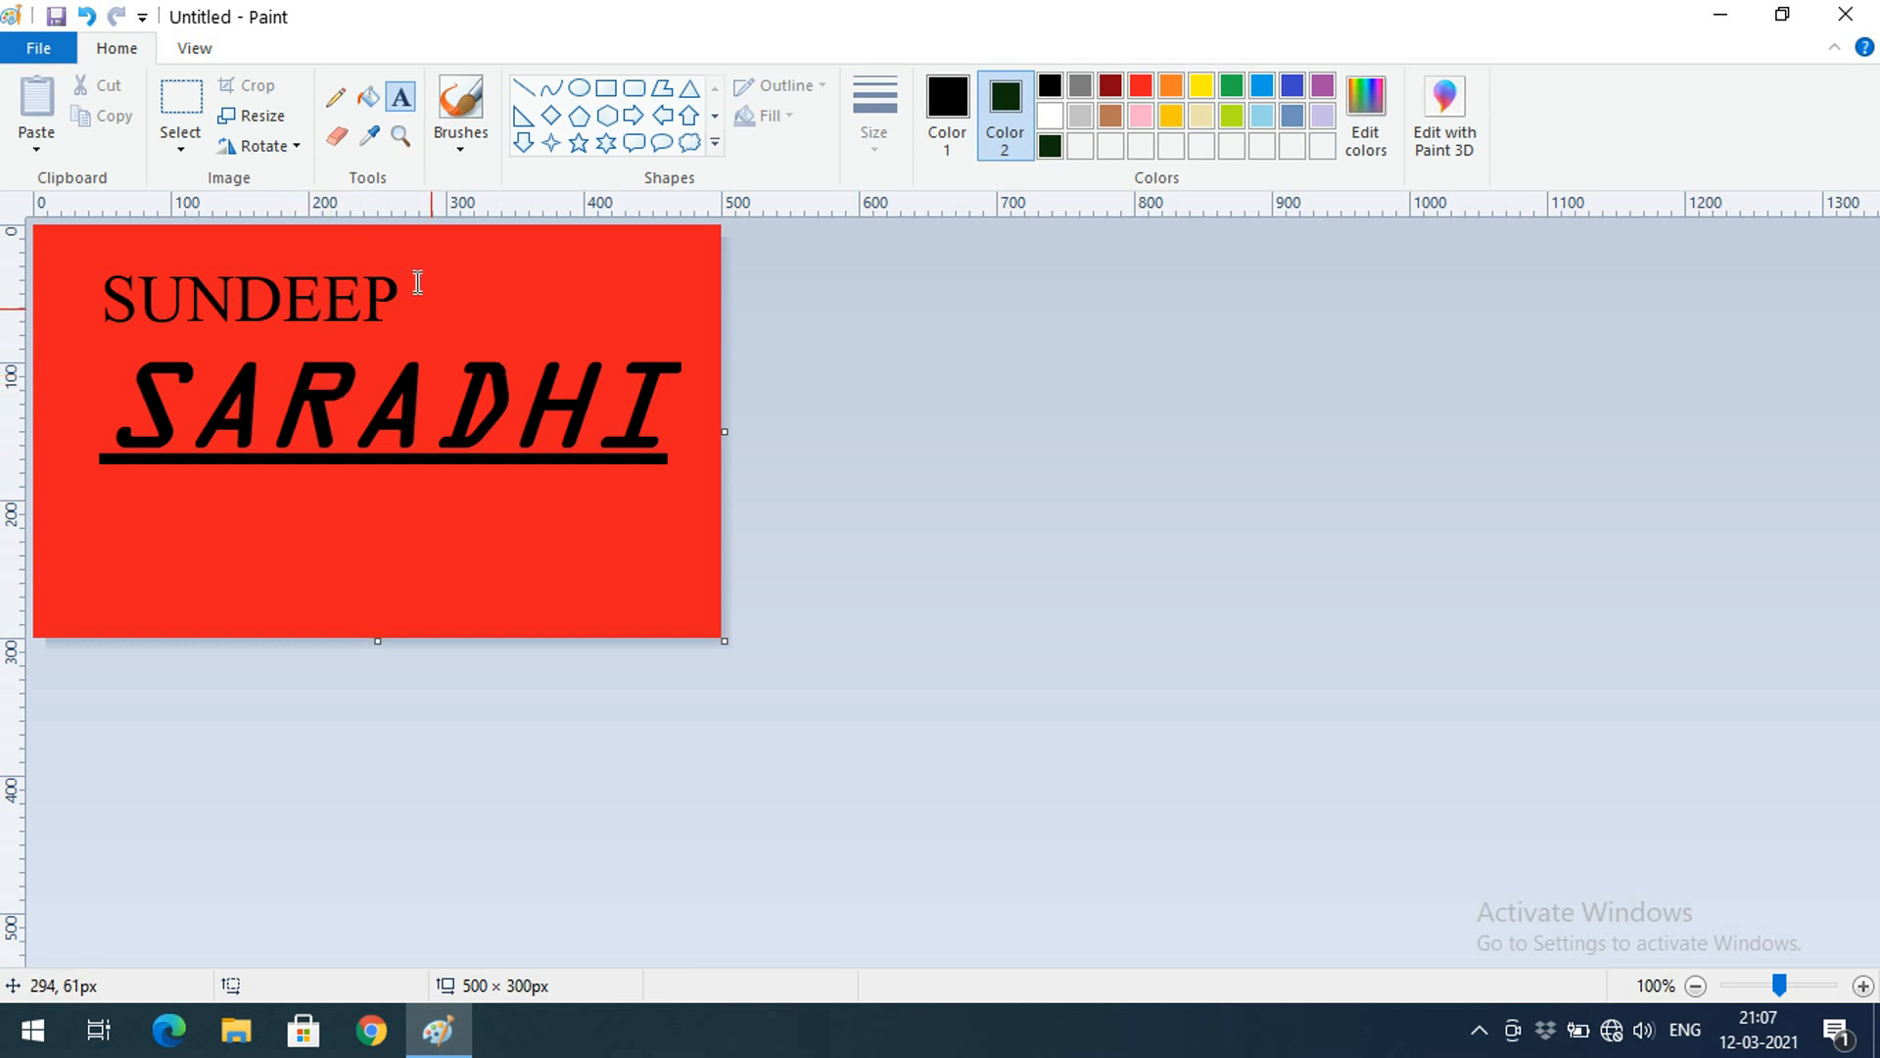
click(336, 137)
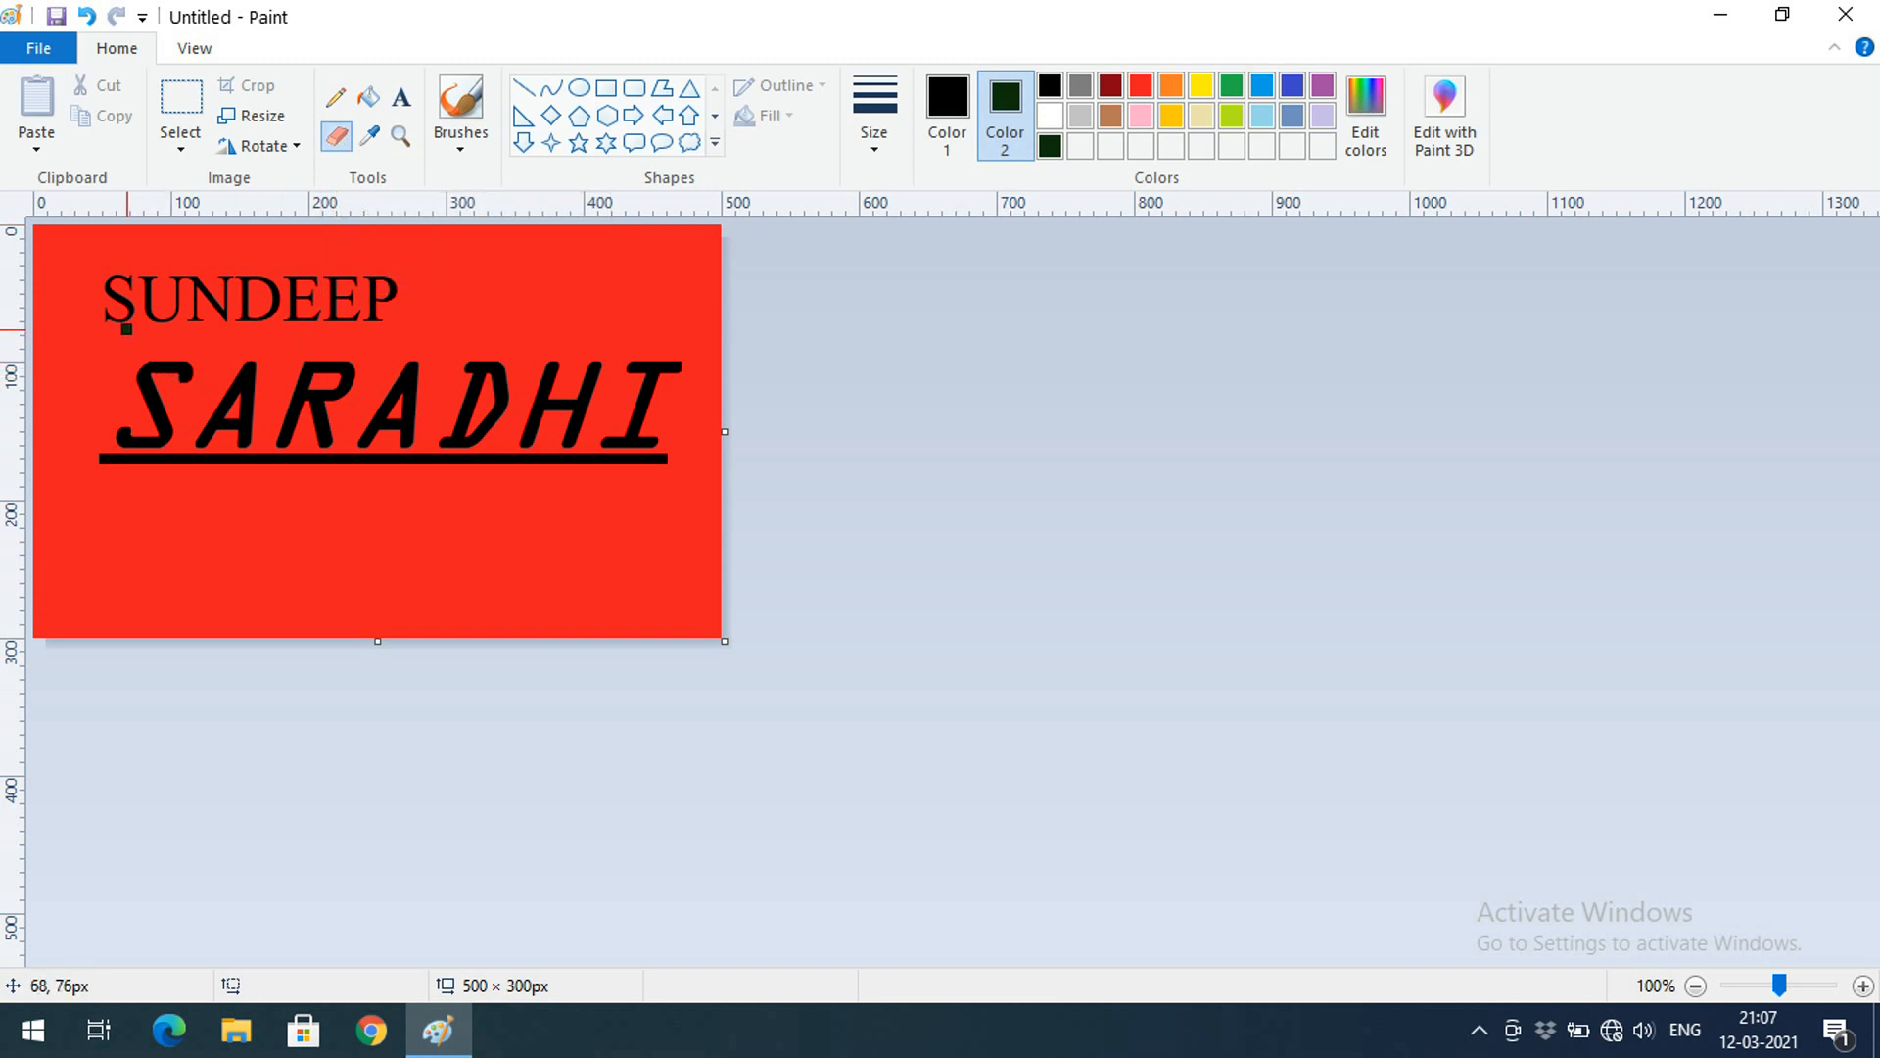
click(1142, 86)
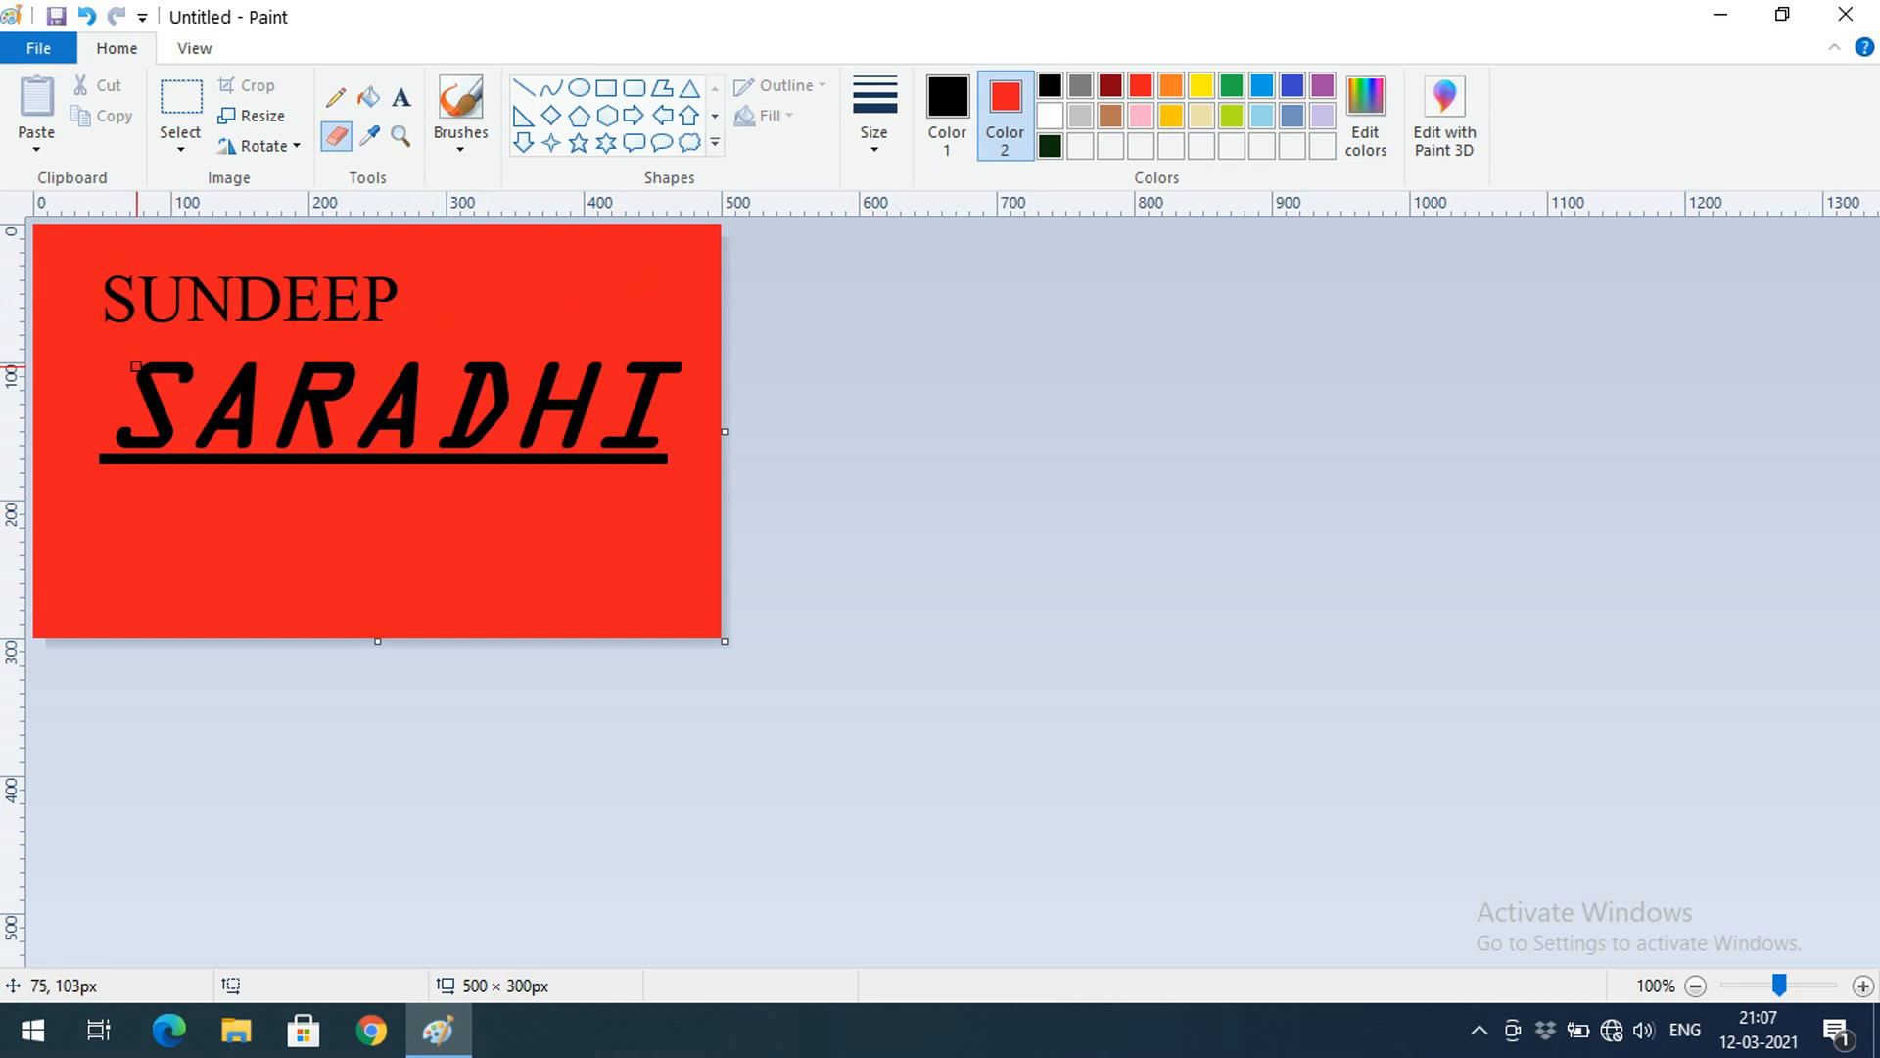
mouse_move(142, 371)
mouse_down()
mouse_move(196, 381)
mouse_move(150, 366)
mouse_move(200, 380)
mouse_move(142, 391)
mouse_move(142, 368)
mouse_move(215, 361)
mouse_move(145, 374)
mouse_up()
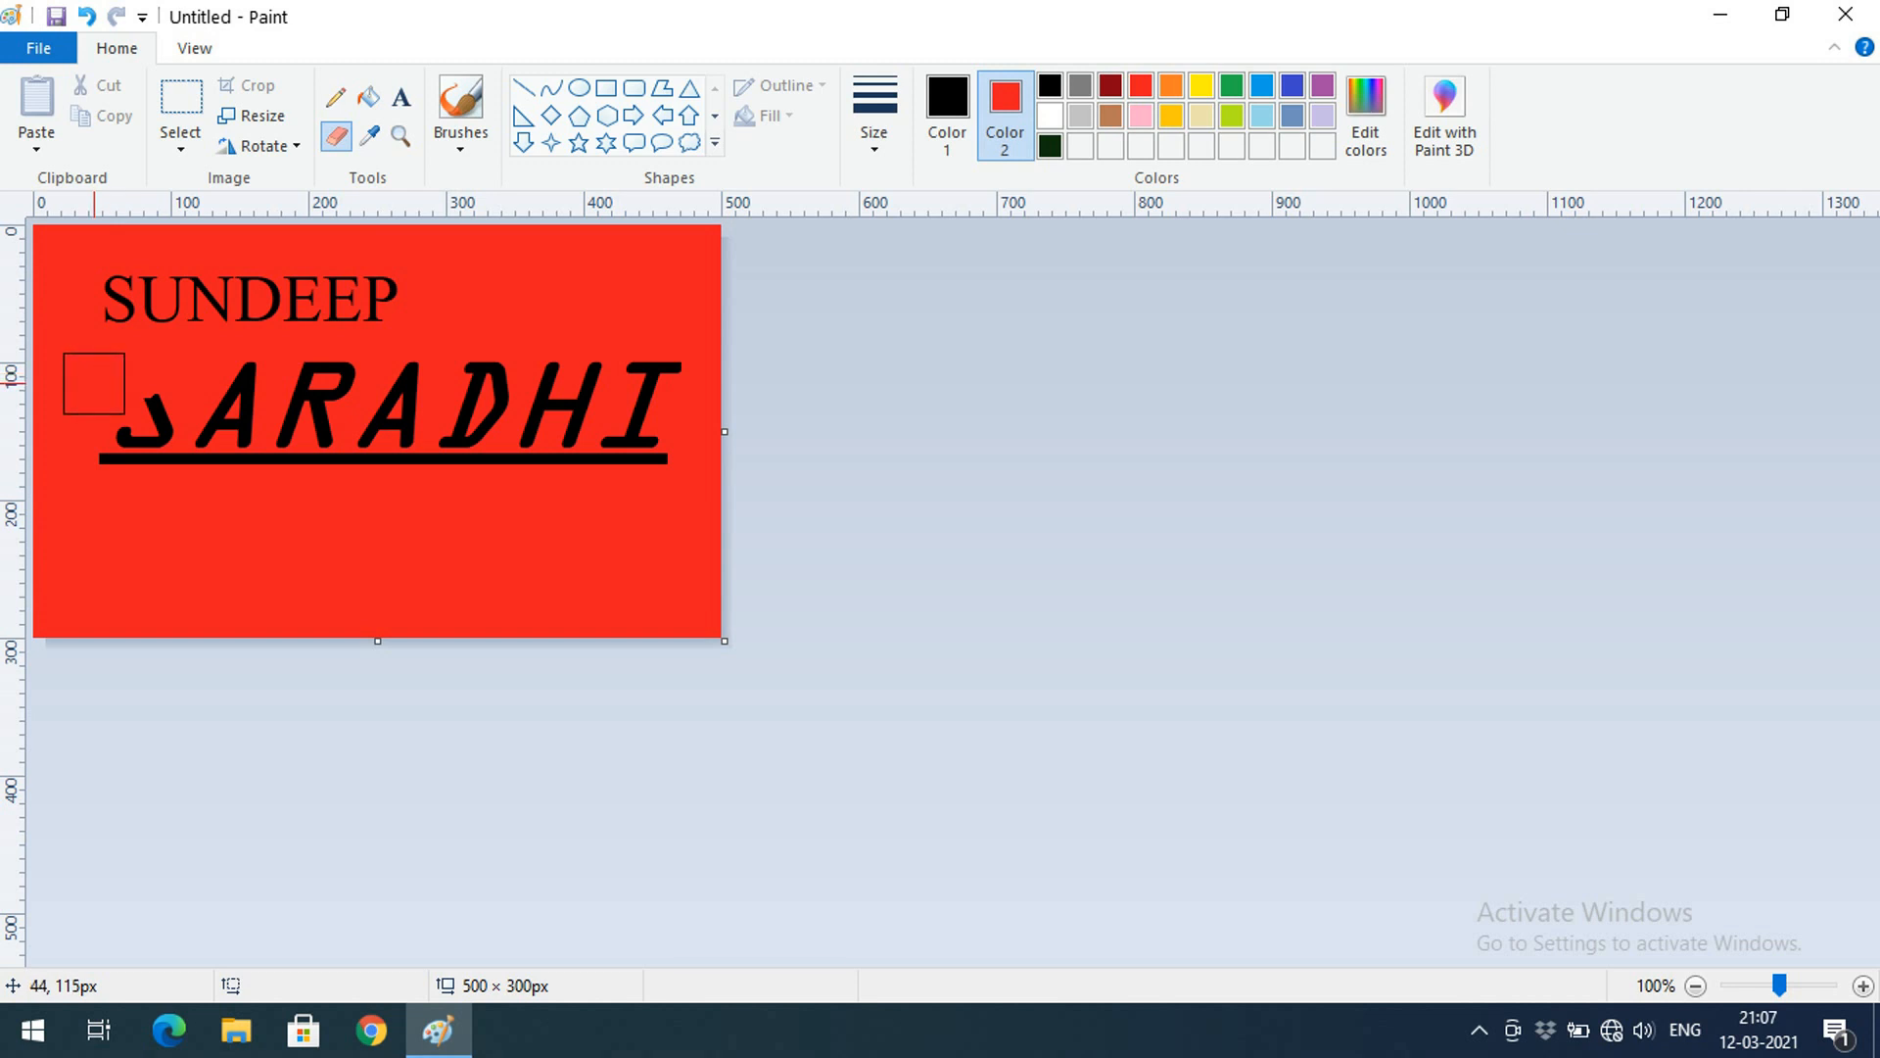
key(ctrl+KP_Subtract)
key(ctrl+KP_Subtract)
key(ctrl+KP_Subtract)
key(ctrl+KP_Subtract)
key(ctrl+KP_Subtract)
key(ctrl+KP_Subtract)
key(ctrl+KP_Subtract)
key(ctrl+KP_Add)
key(ctrl+KP_Add)
key(ctrl+KP_Add)
key(ctrl+KP_Add)
key(ctrl+KP_Add)
key(ctrl+KP_Add)
key(ctrl+KP_Add)
key(ctrl+KP_Add)
key(ctrl+KP_Add)
key(ctrl+KP_Add)
key(ctrl+KP_Add)
key(ctrl+KP_Add)
key(ctrl+KP_Add)
key(ctrl+KP_Add)
key(ctrl+KP_Add)
key(ctrl+KP_Add)
key(ctrl+KP_Add)
drag(92, 403, 136, 439)
mouse_move(271, 428)
mouse_down()
mouse_move(480, 446)
mouse_move(653, 406)
mouse_move(650, 381)
mouse_move(514, 374)
mouse_move(176, 385)
mouse_move(125, 419)
mouse_move(117, 473)
mouse_move(324, 453)
mouse_move(557, 475)
mouse_move(679, 421)
mouse_move(455, 408)
mouse_up()
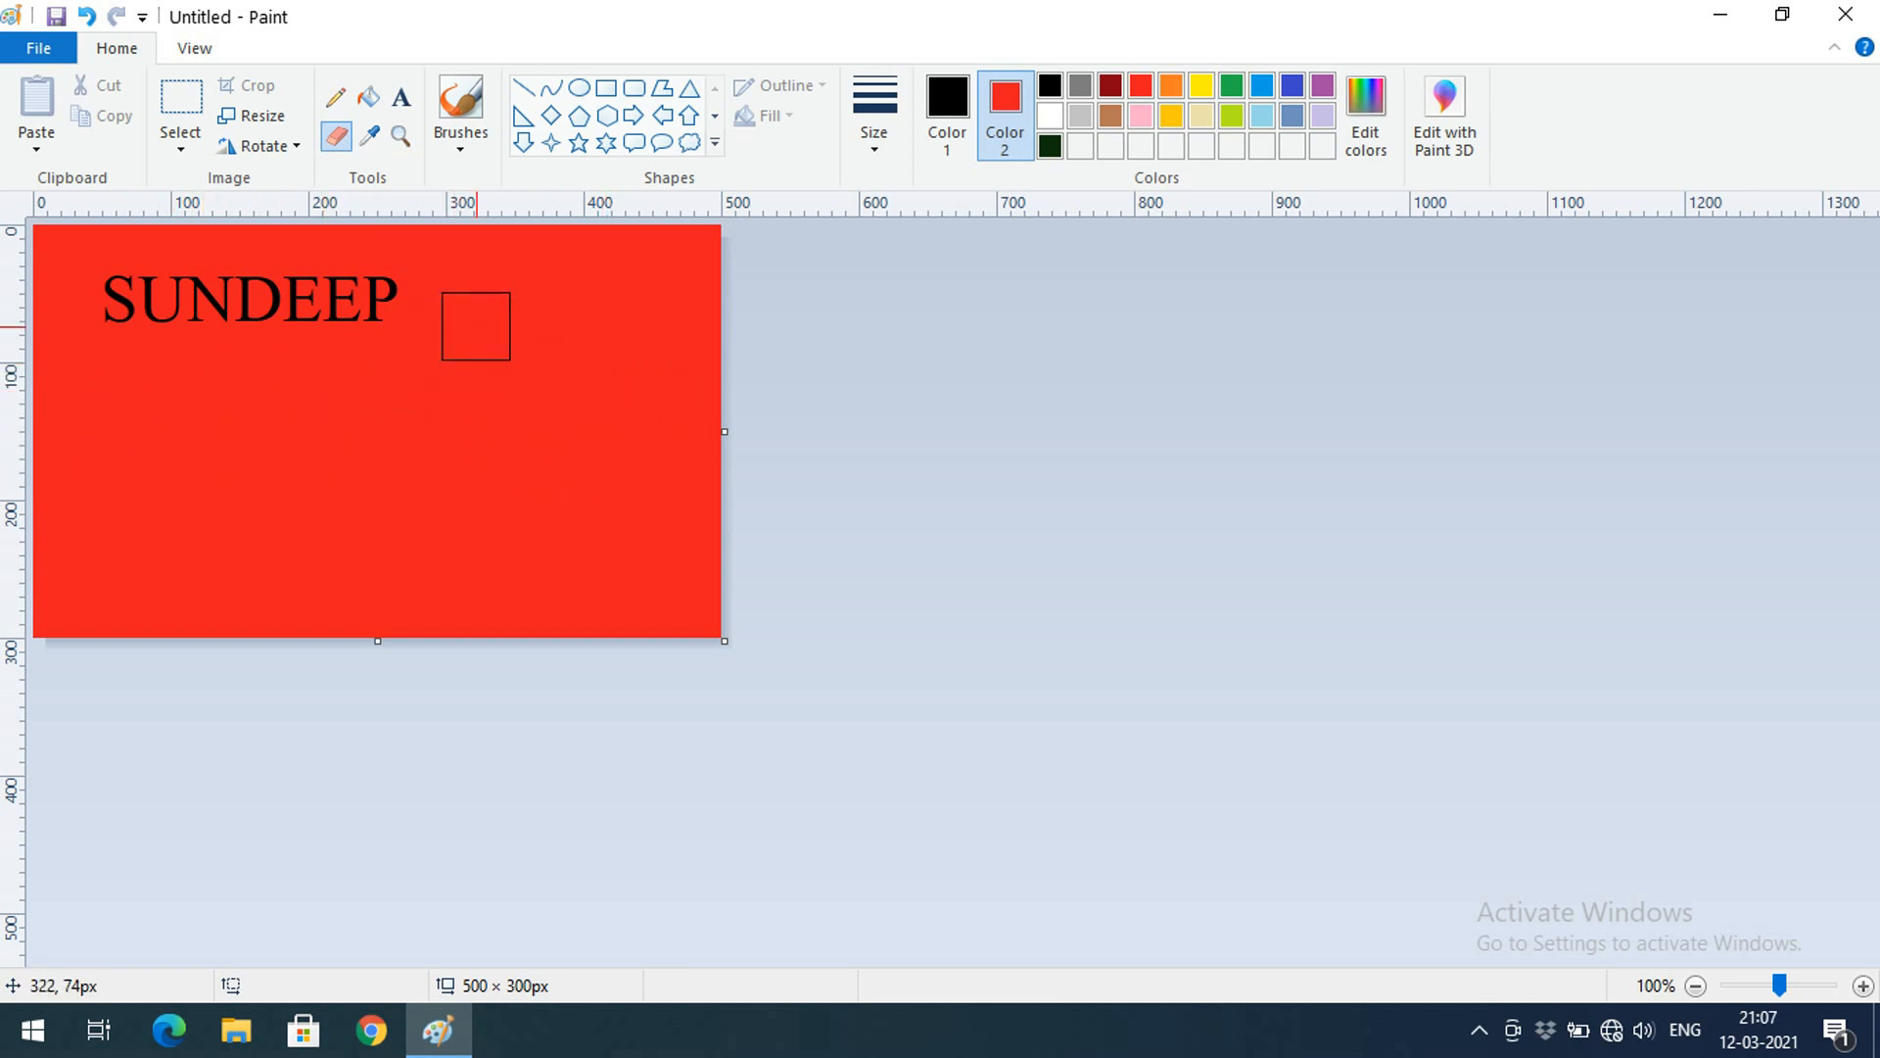
Sample the canvas red with the Color picker as the drawing colour
click(369, 140)
click(621, 363)
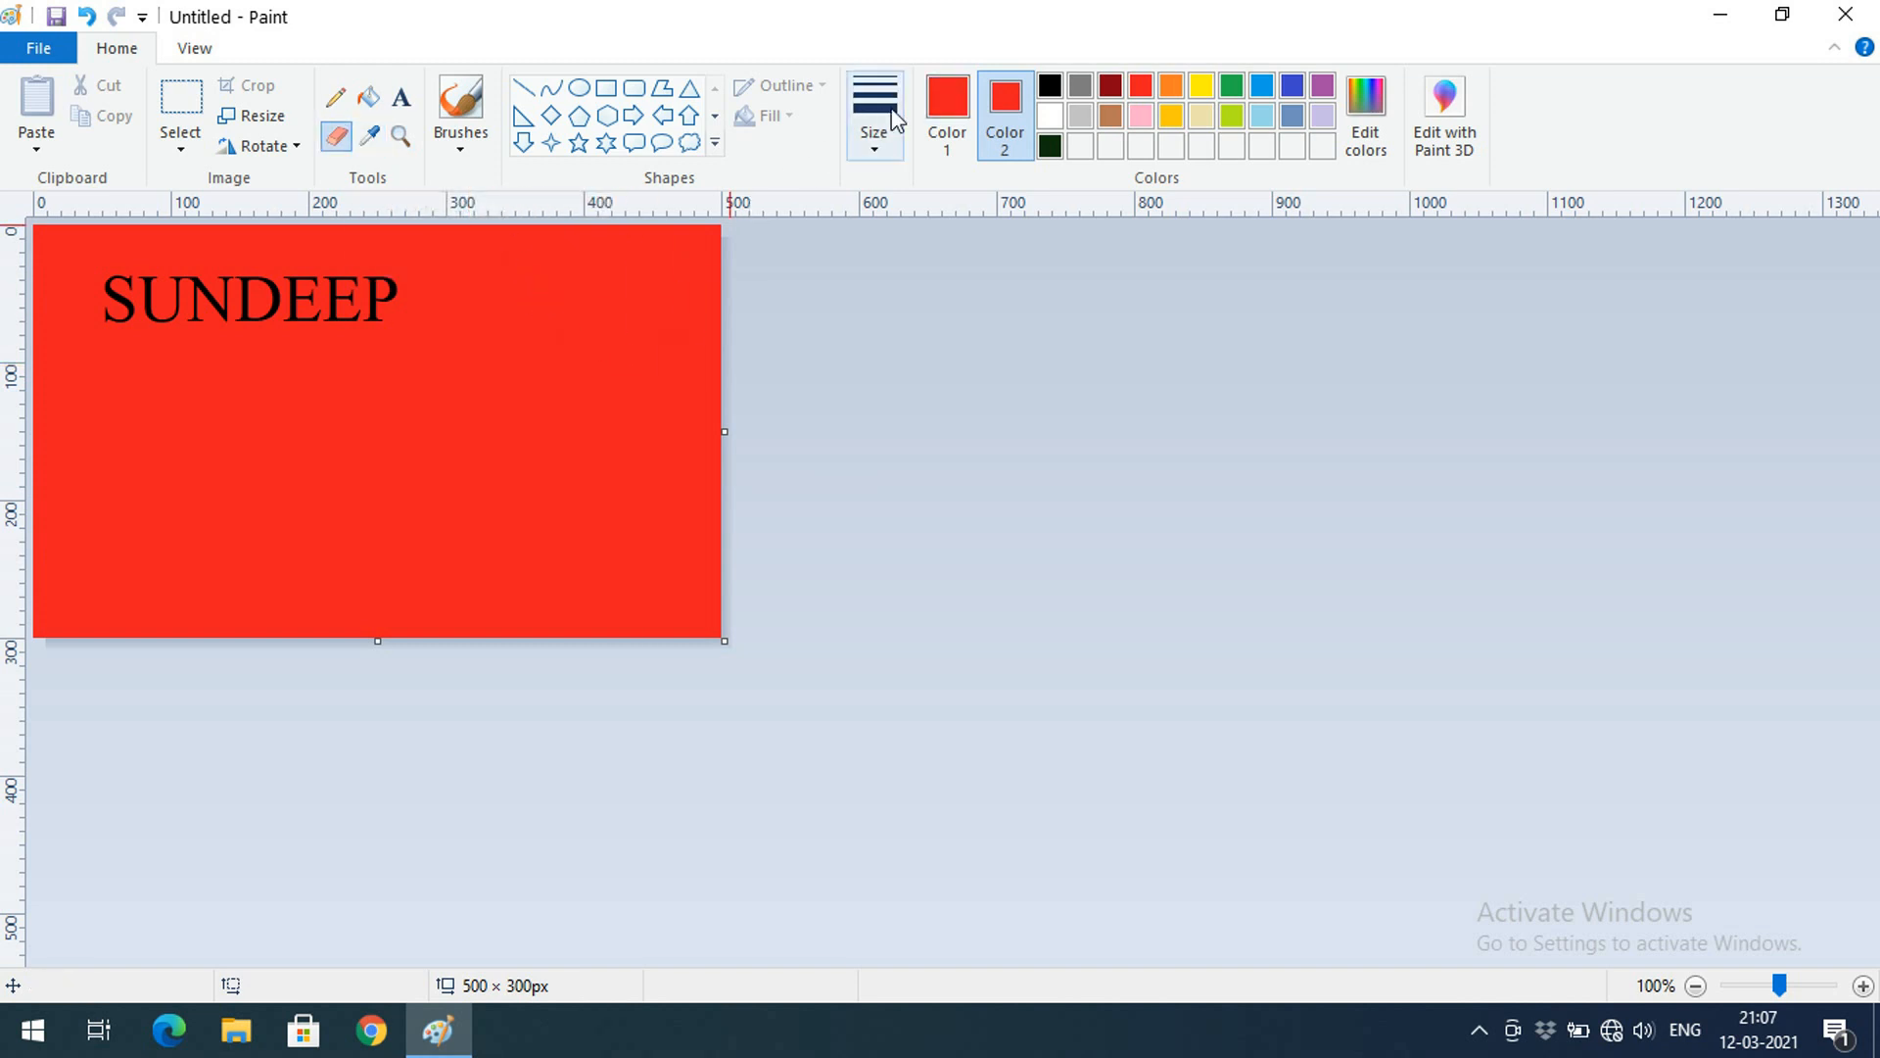
click(889, 154)
click(883, 212)
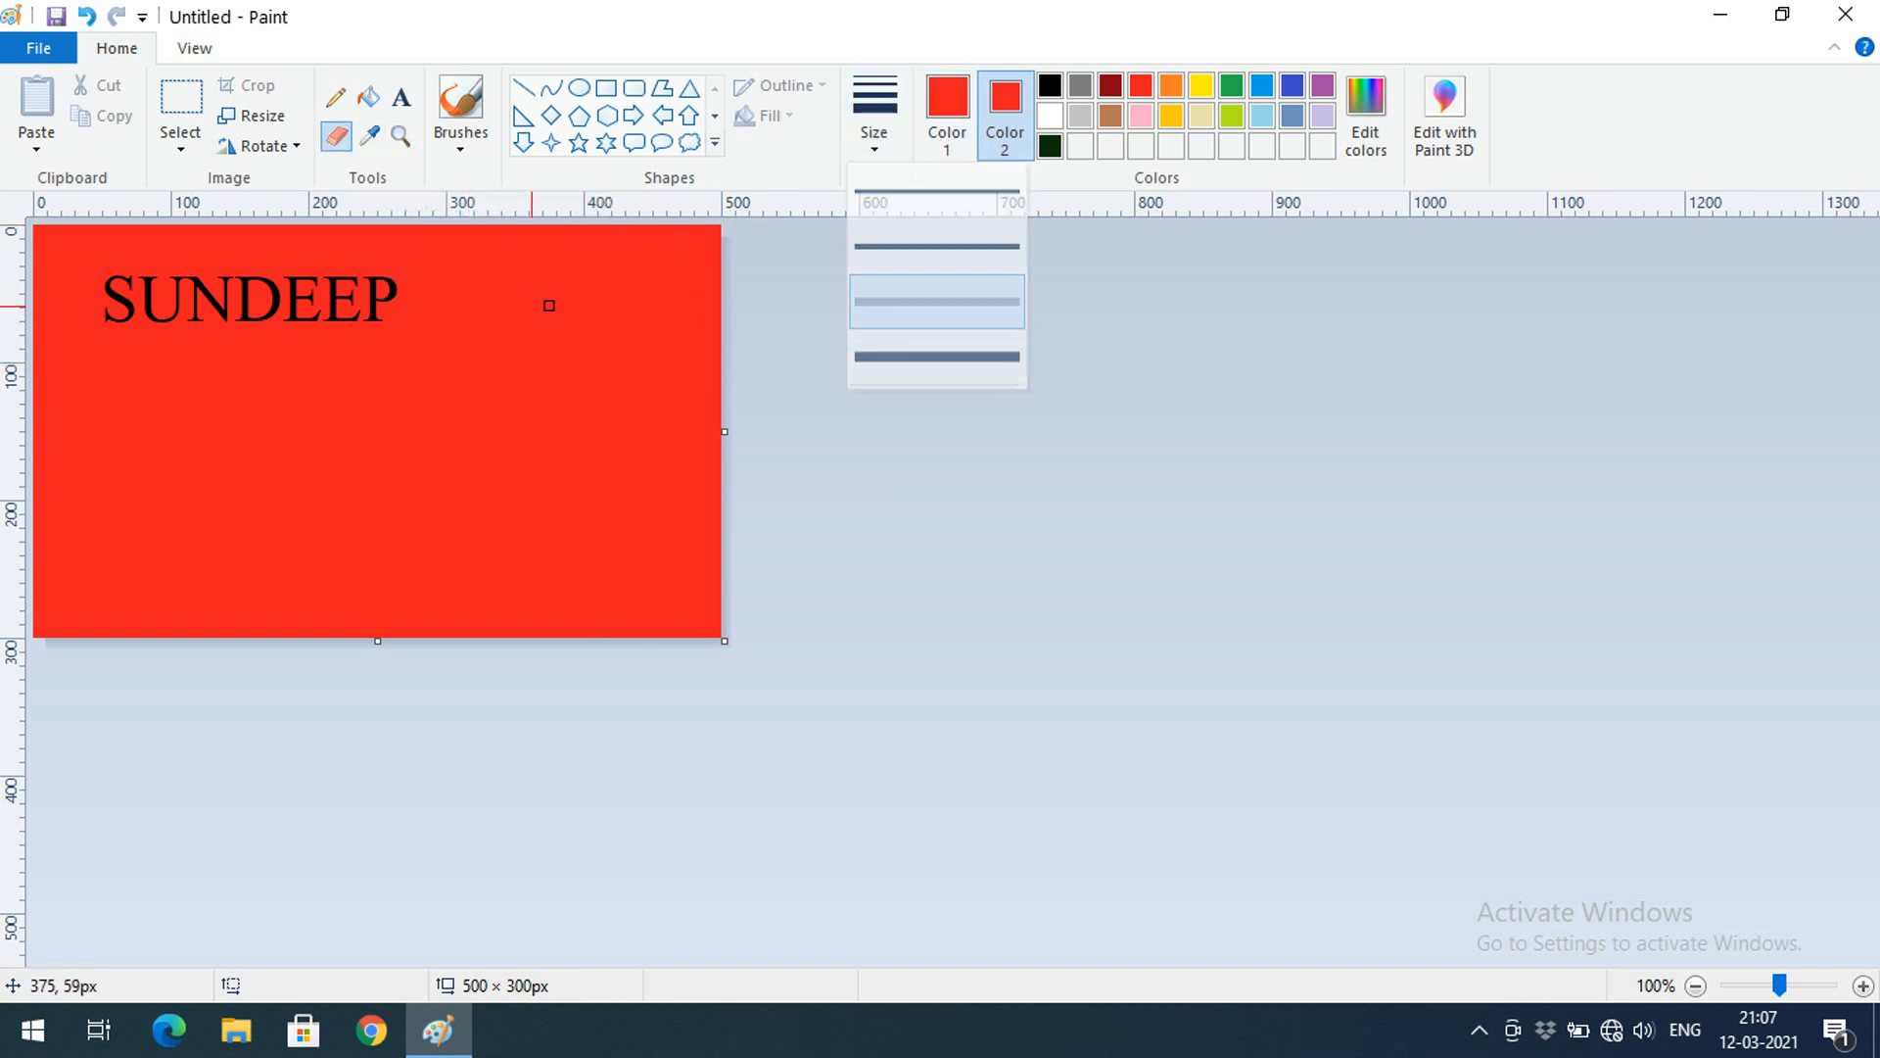
Magnify the lettering to 400%, then zoom back to 100%
click(401, 142)
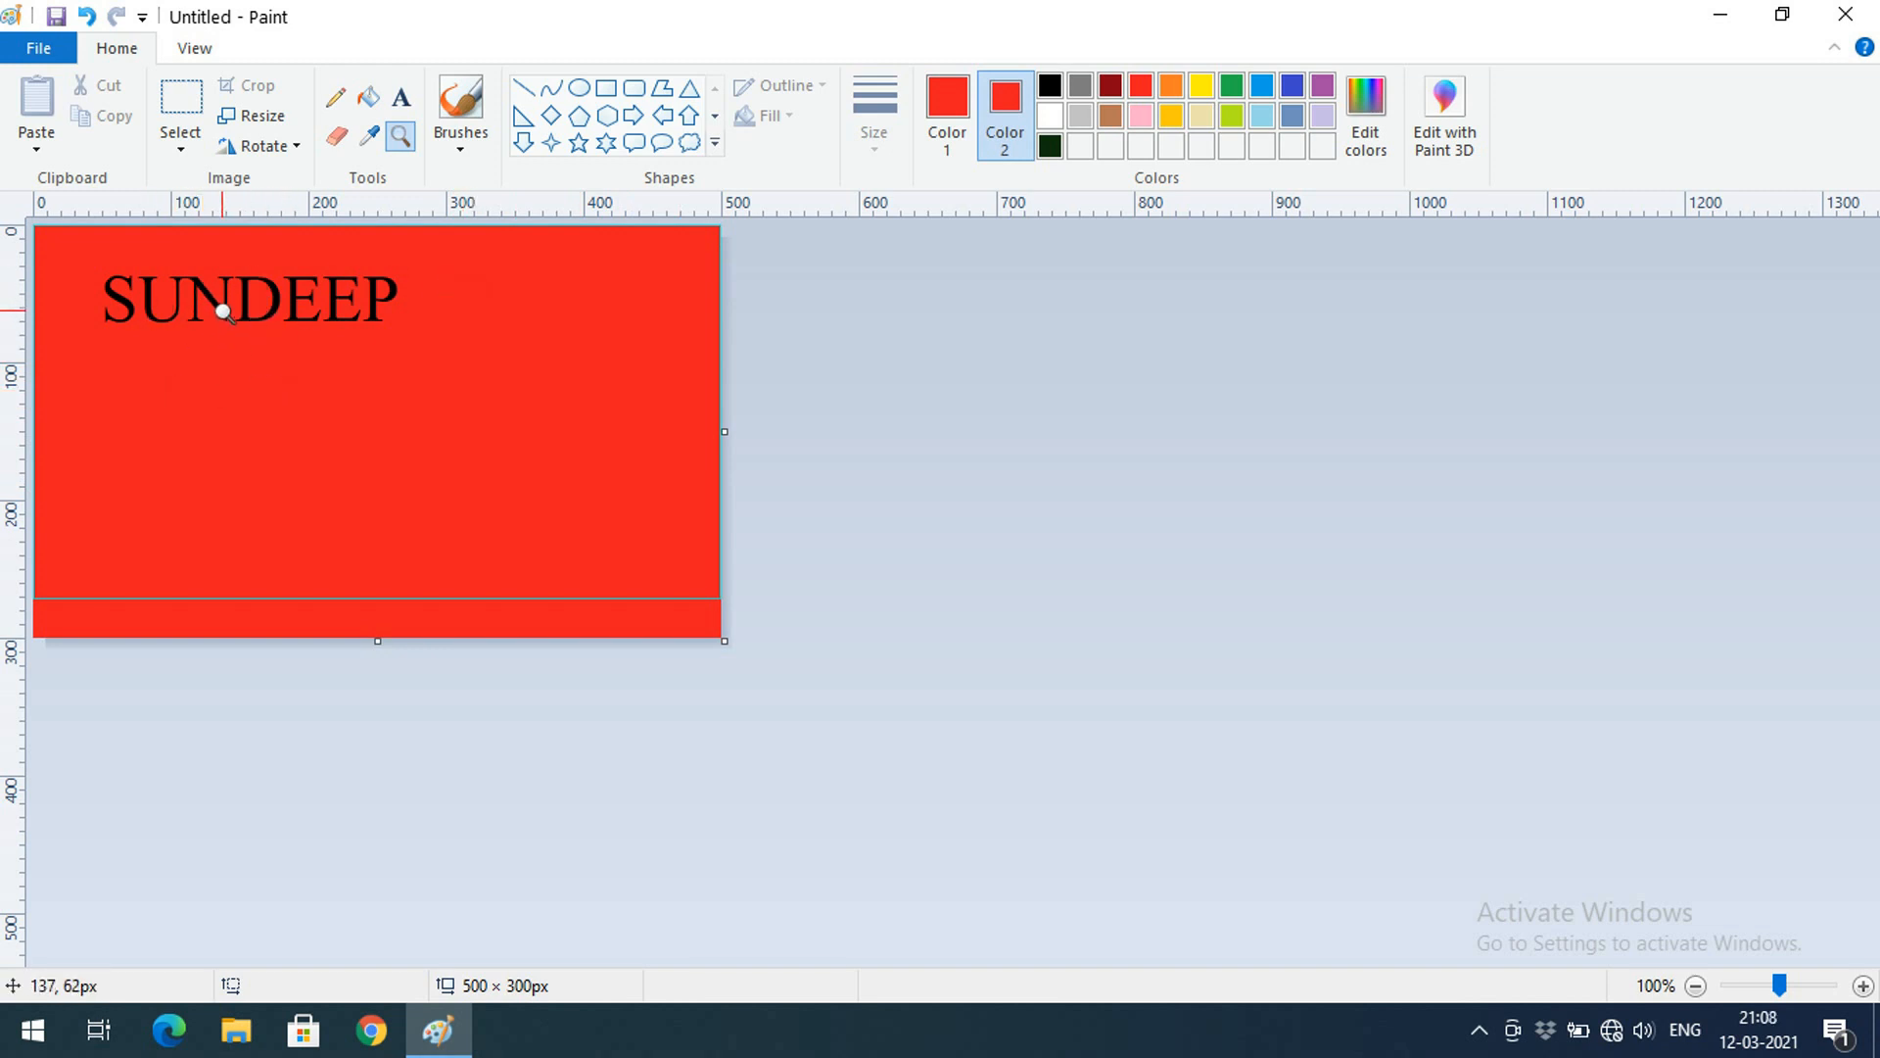
click(226, 306)
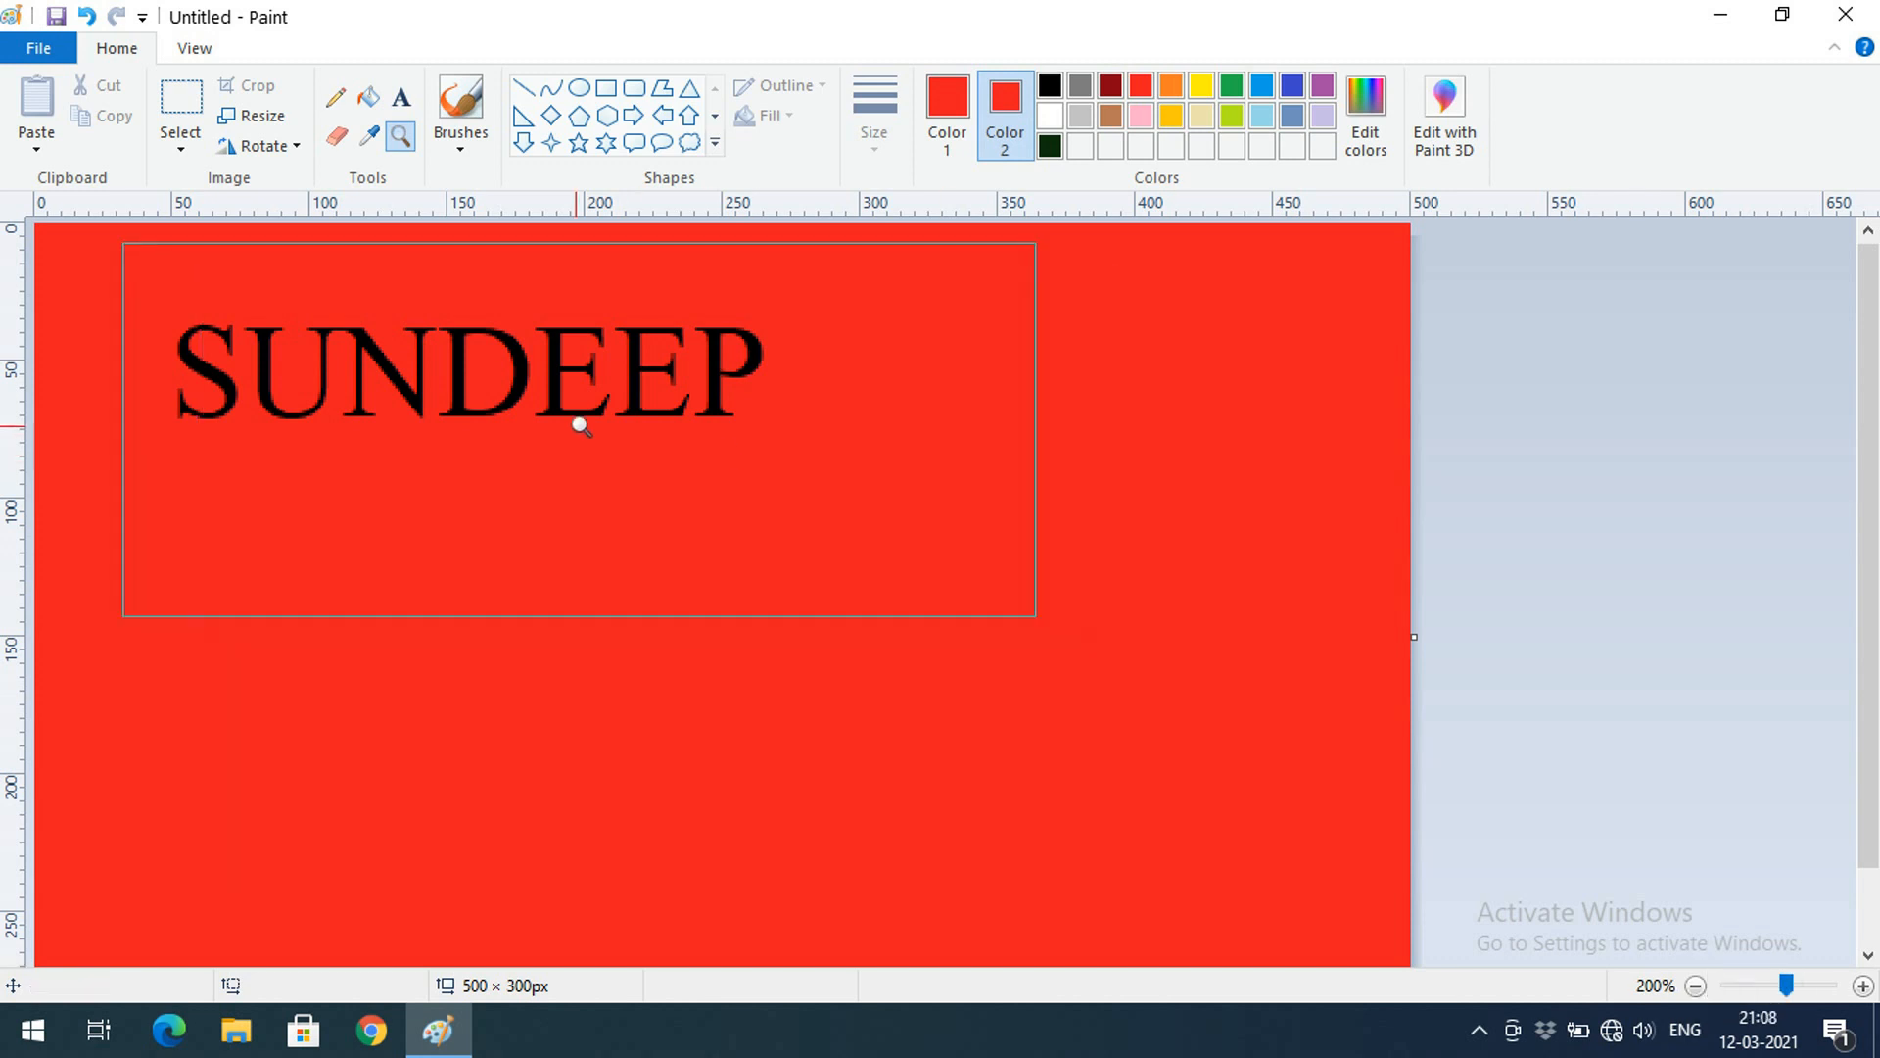
click(539, 369)
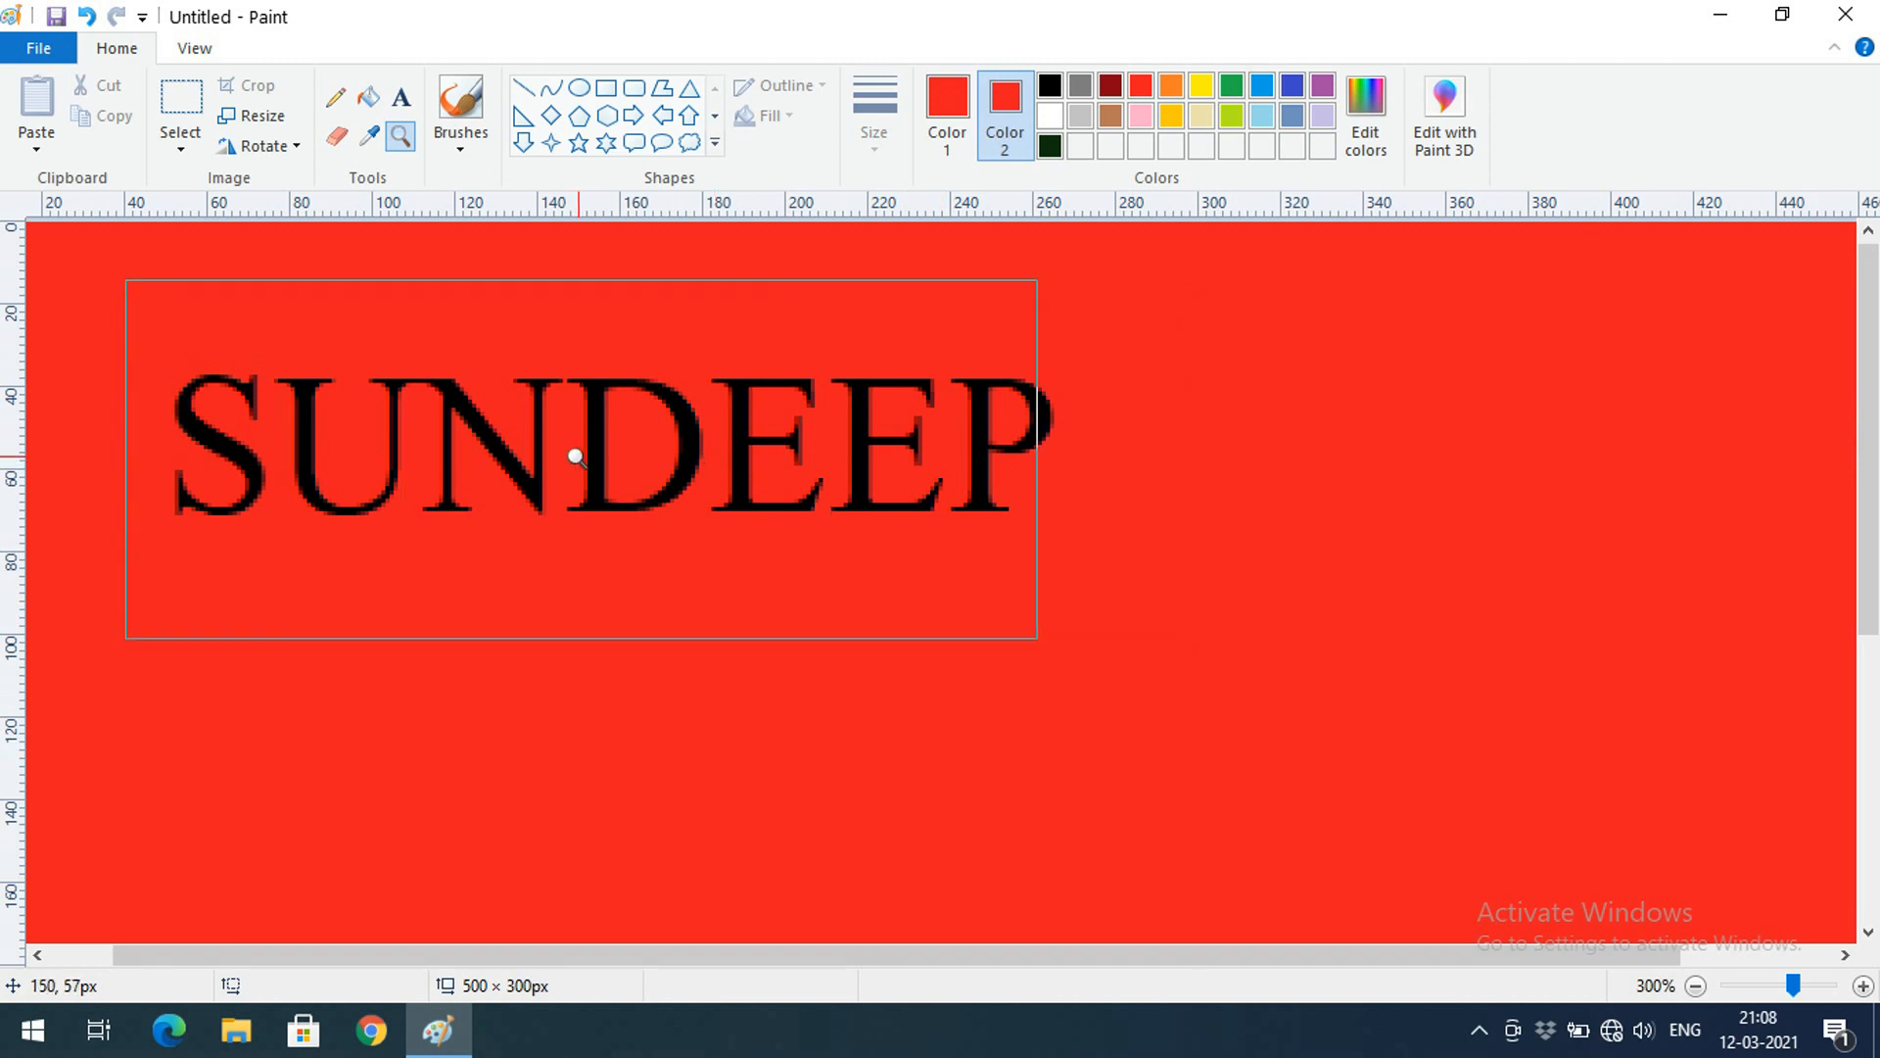
click(608, 439)
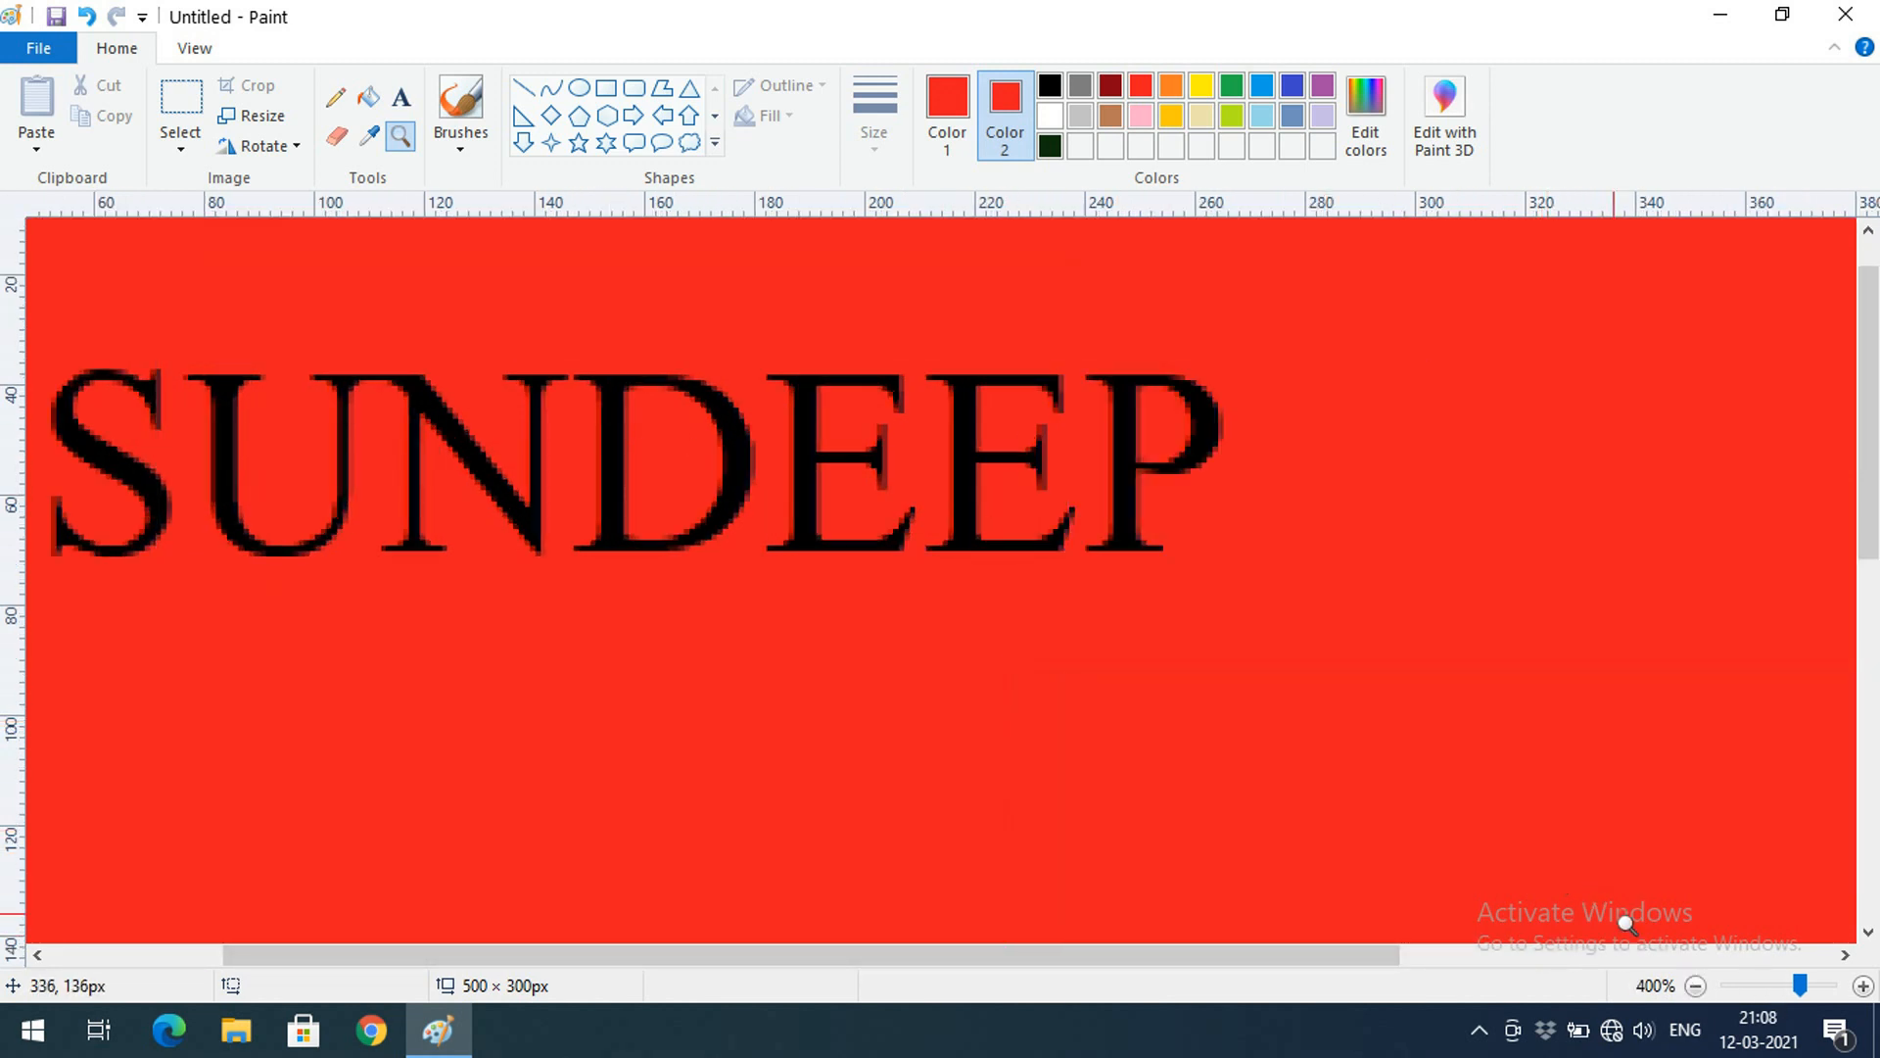
click(1696, 986)
click(1696, 987)
click(1697, 986)
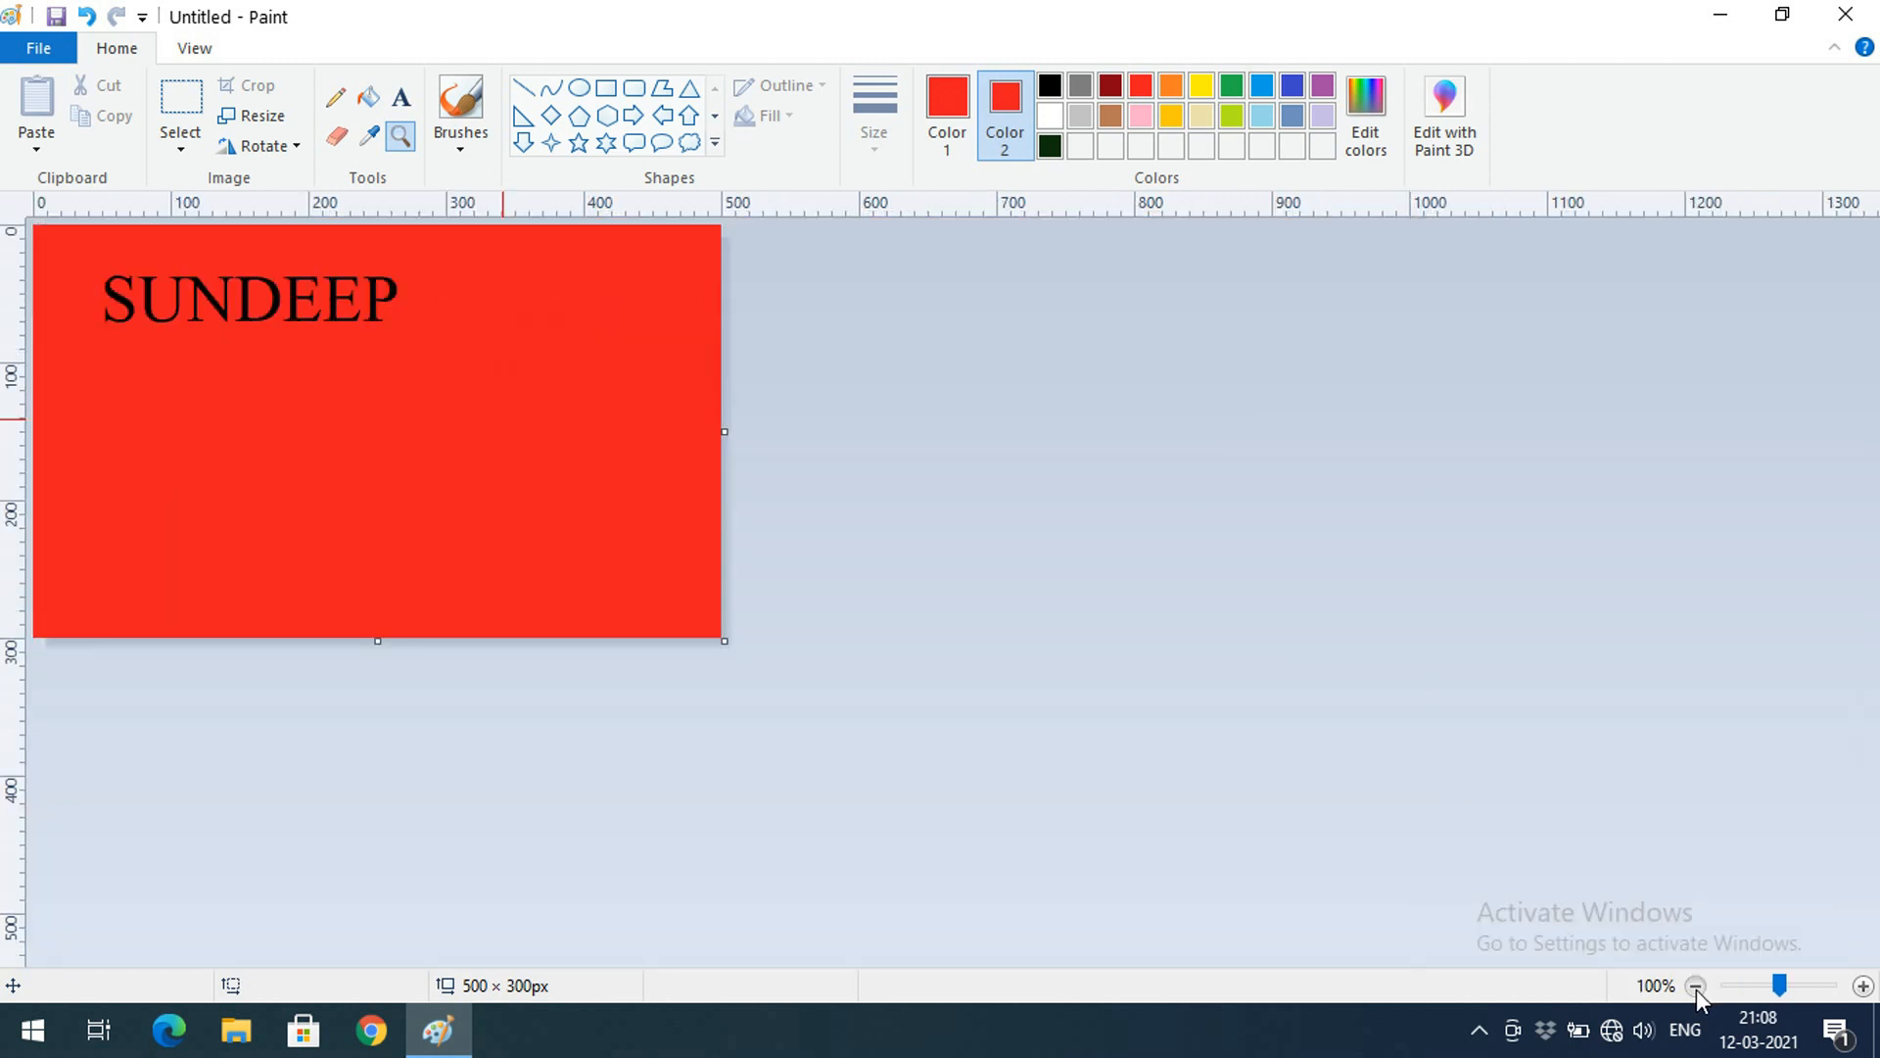
click(1696, 986)
click(1696, 986)
click(1862, 986)
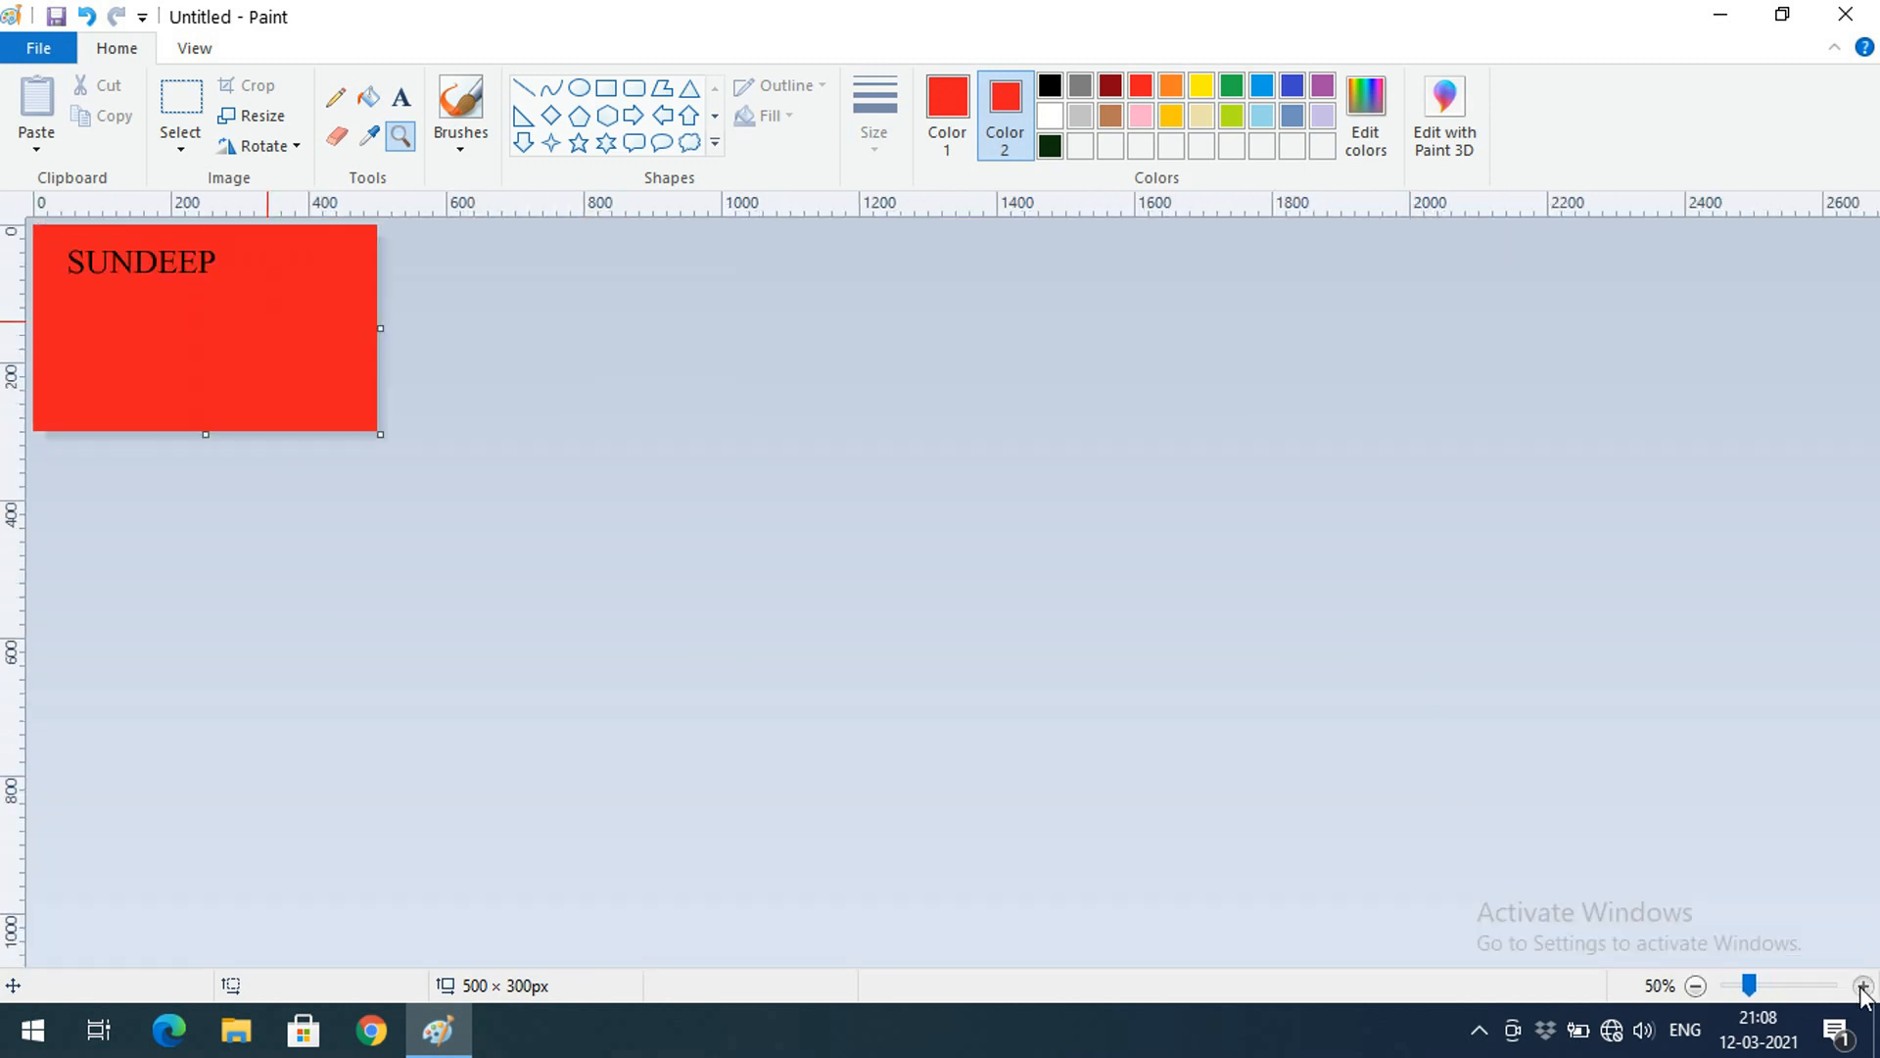
click(1862, 987)
click(1862, 986)
click(1697, 987)
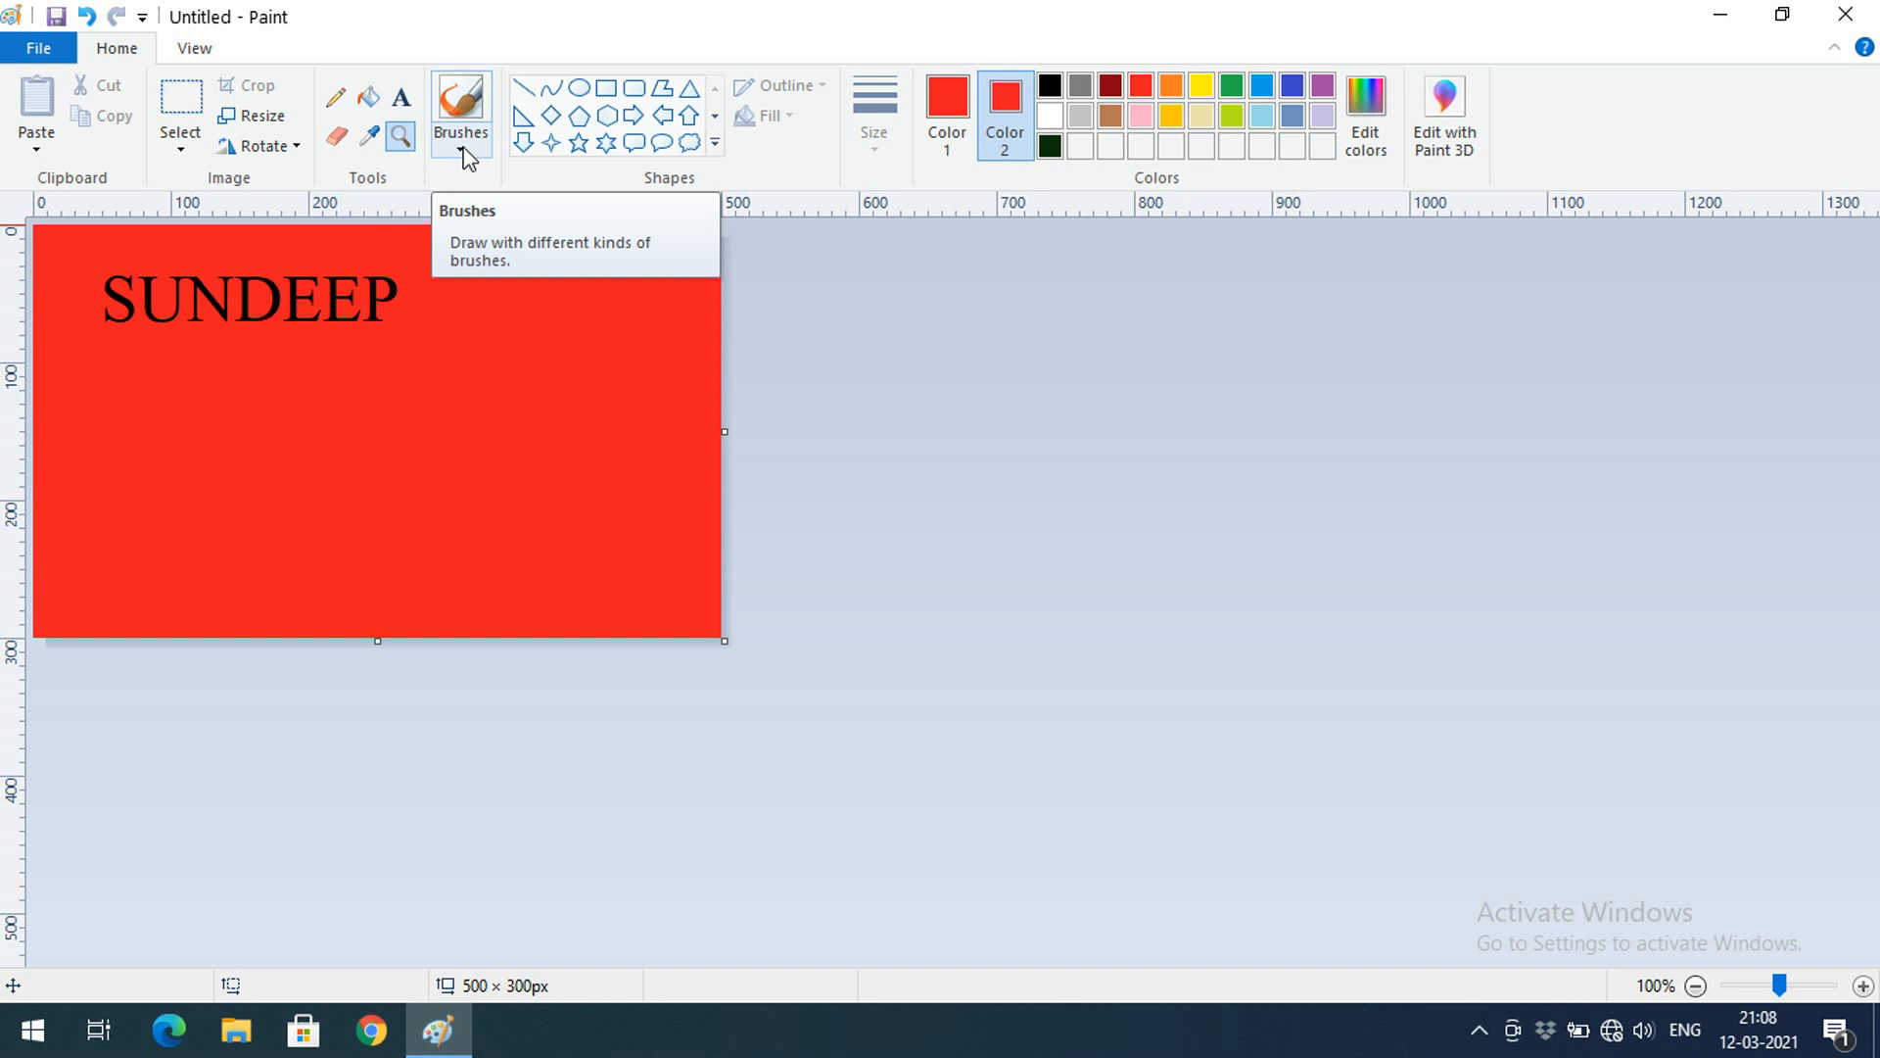
Set colours to black and paint a thick vertical stroke with the basic Brush
click(1050, 87)
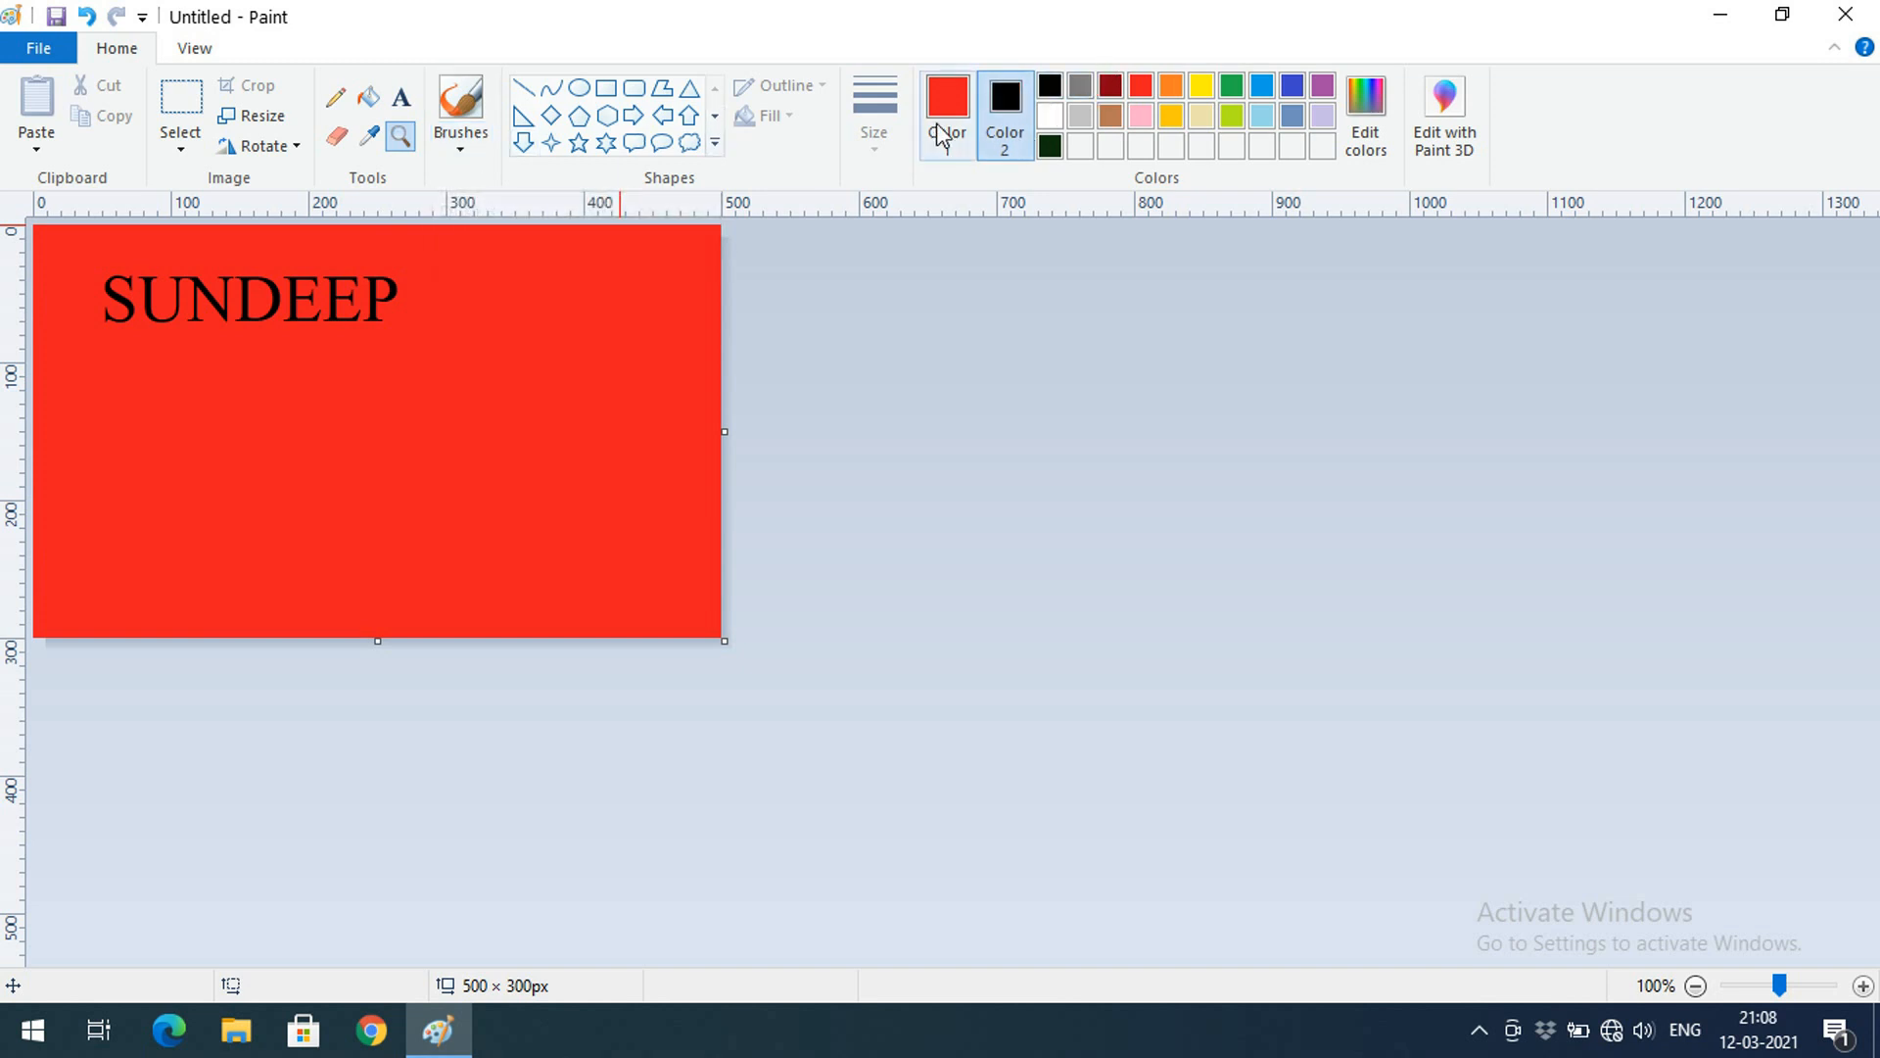
click(460, 148)
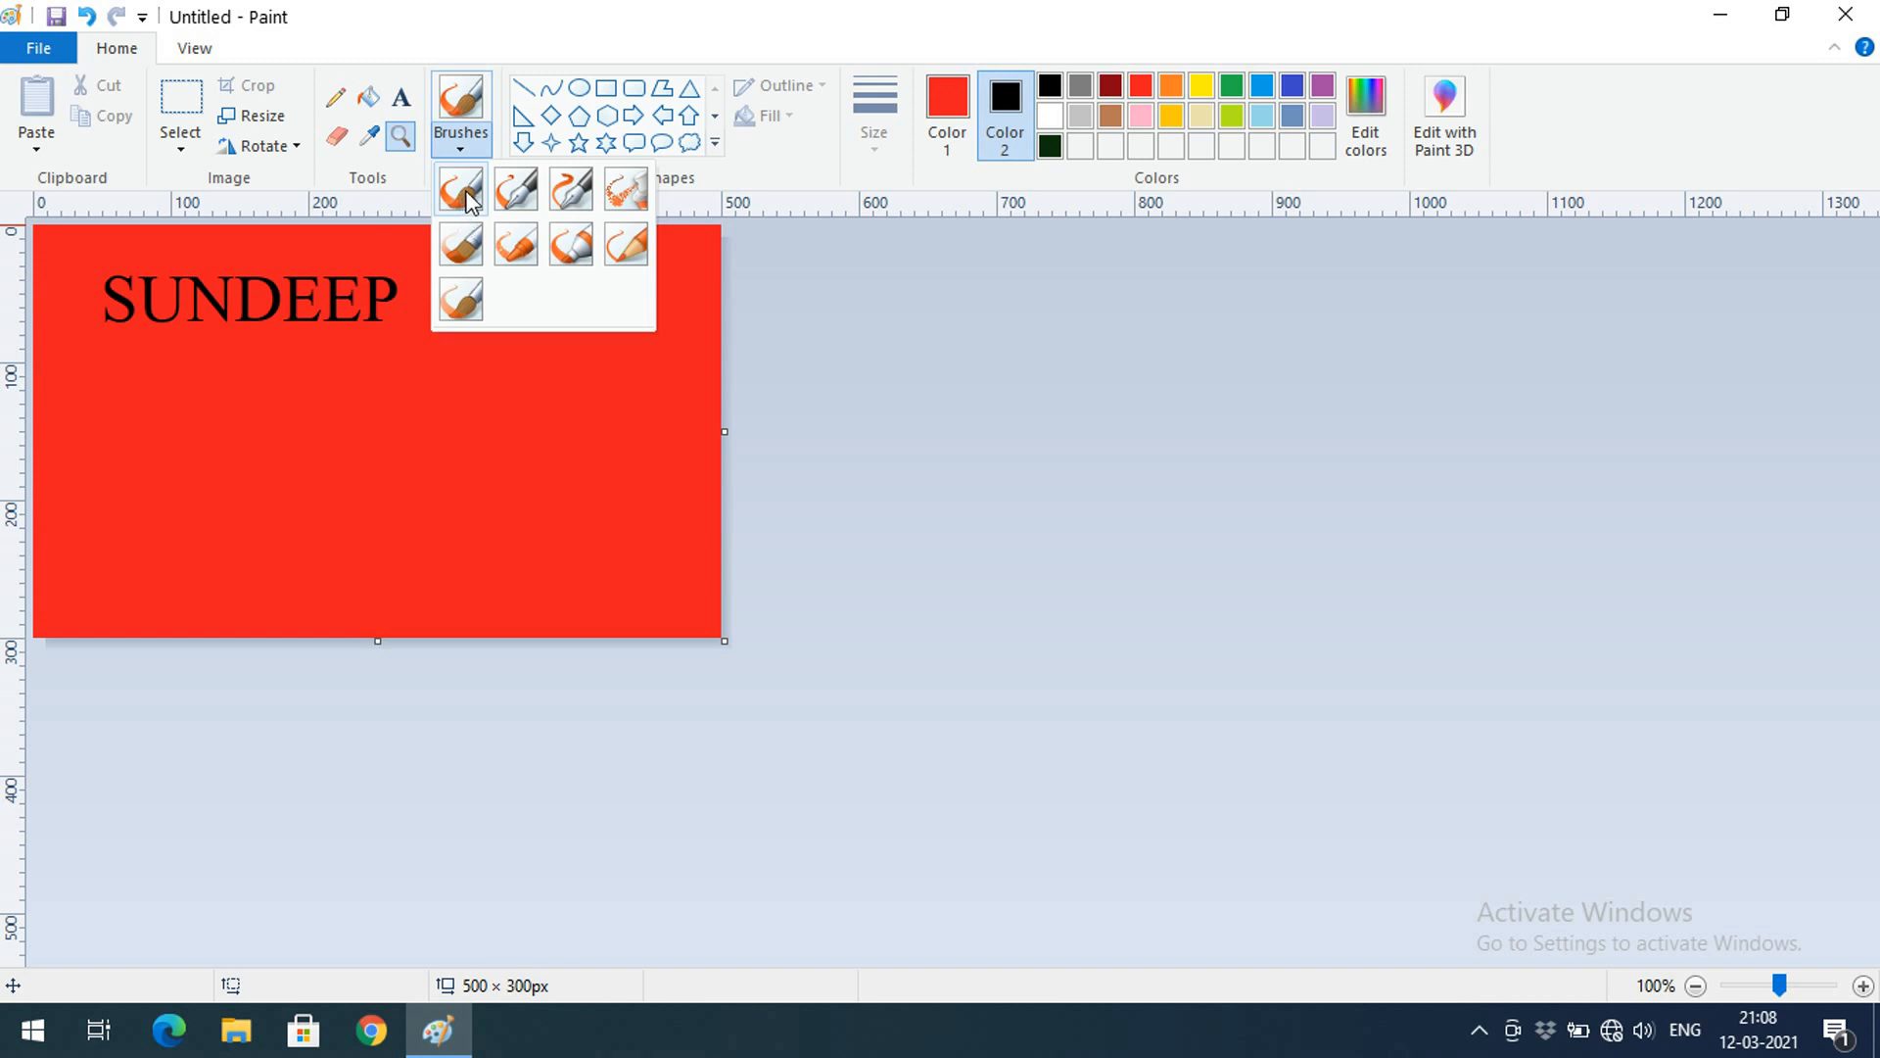
click(468, 199)
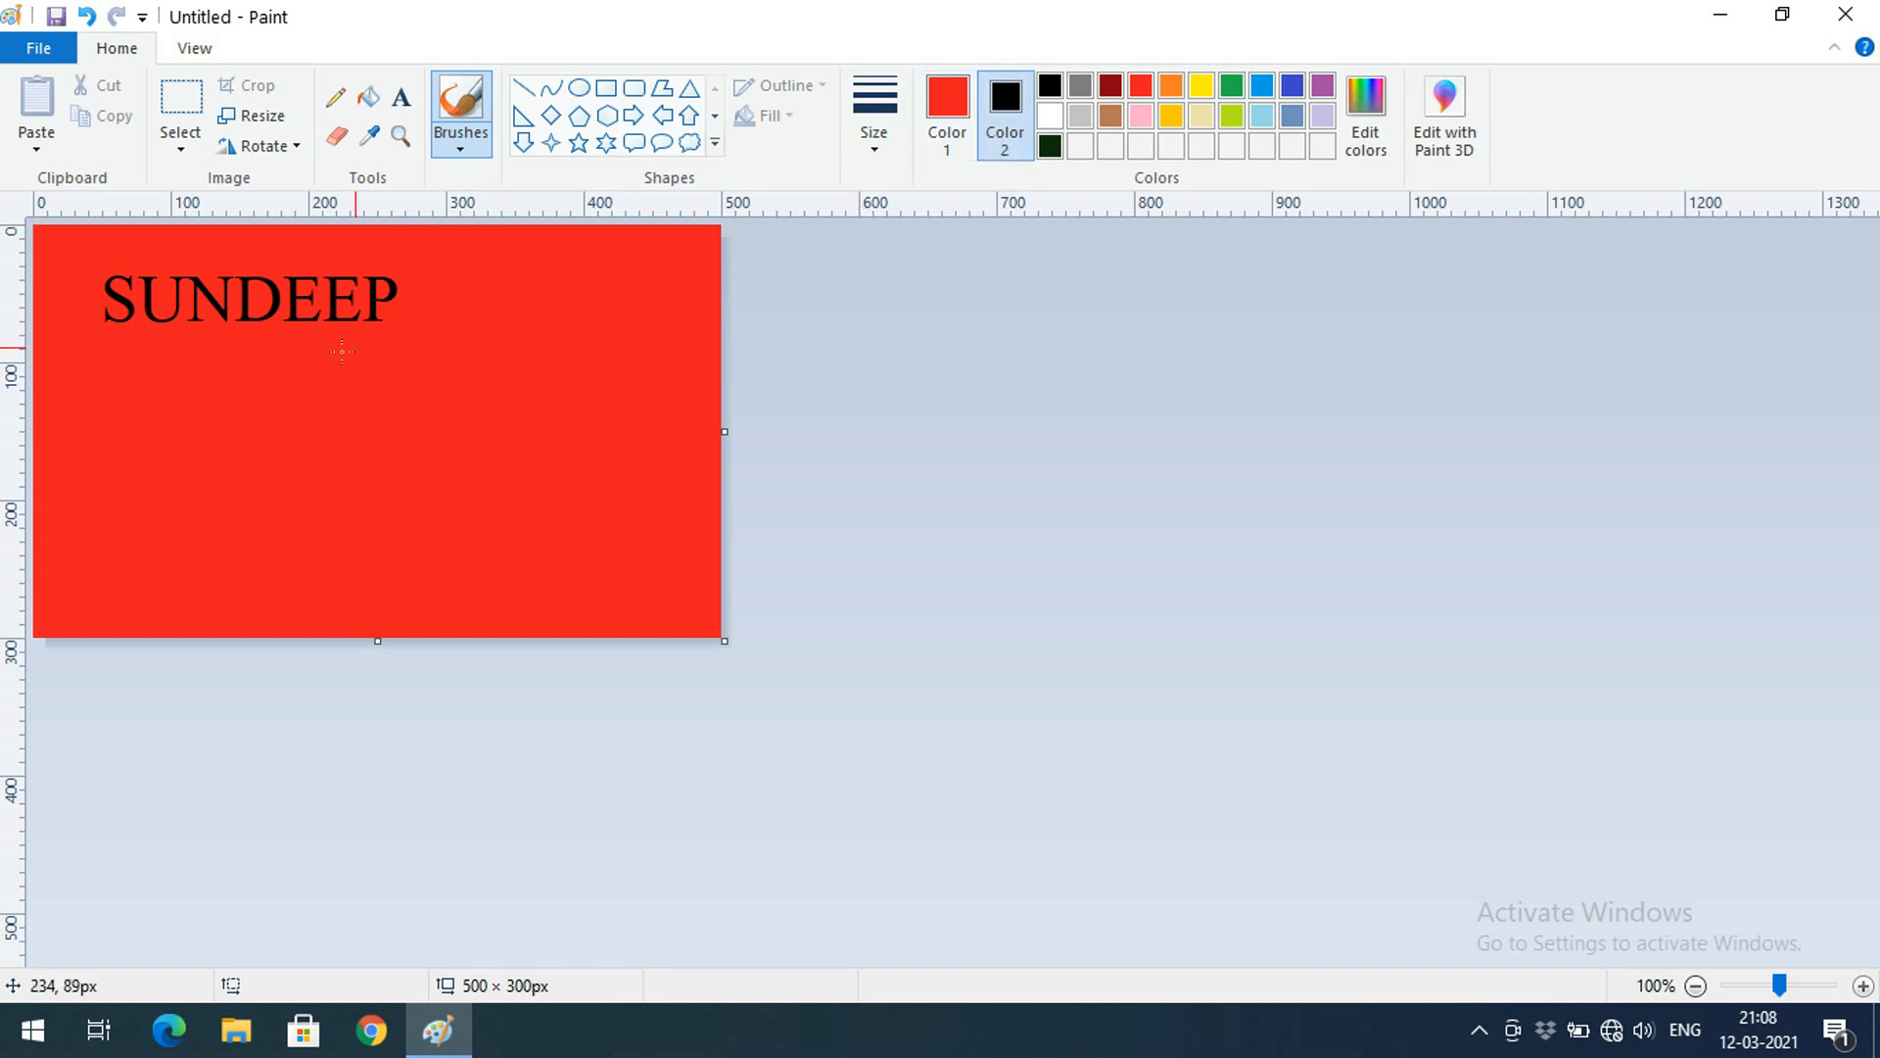
click(877, 147)
click(937, 375)
click(952, 110)
click(1050, 89)
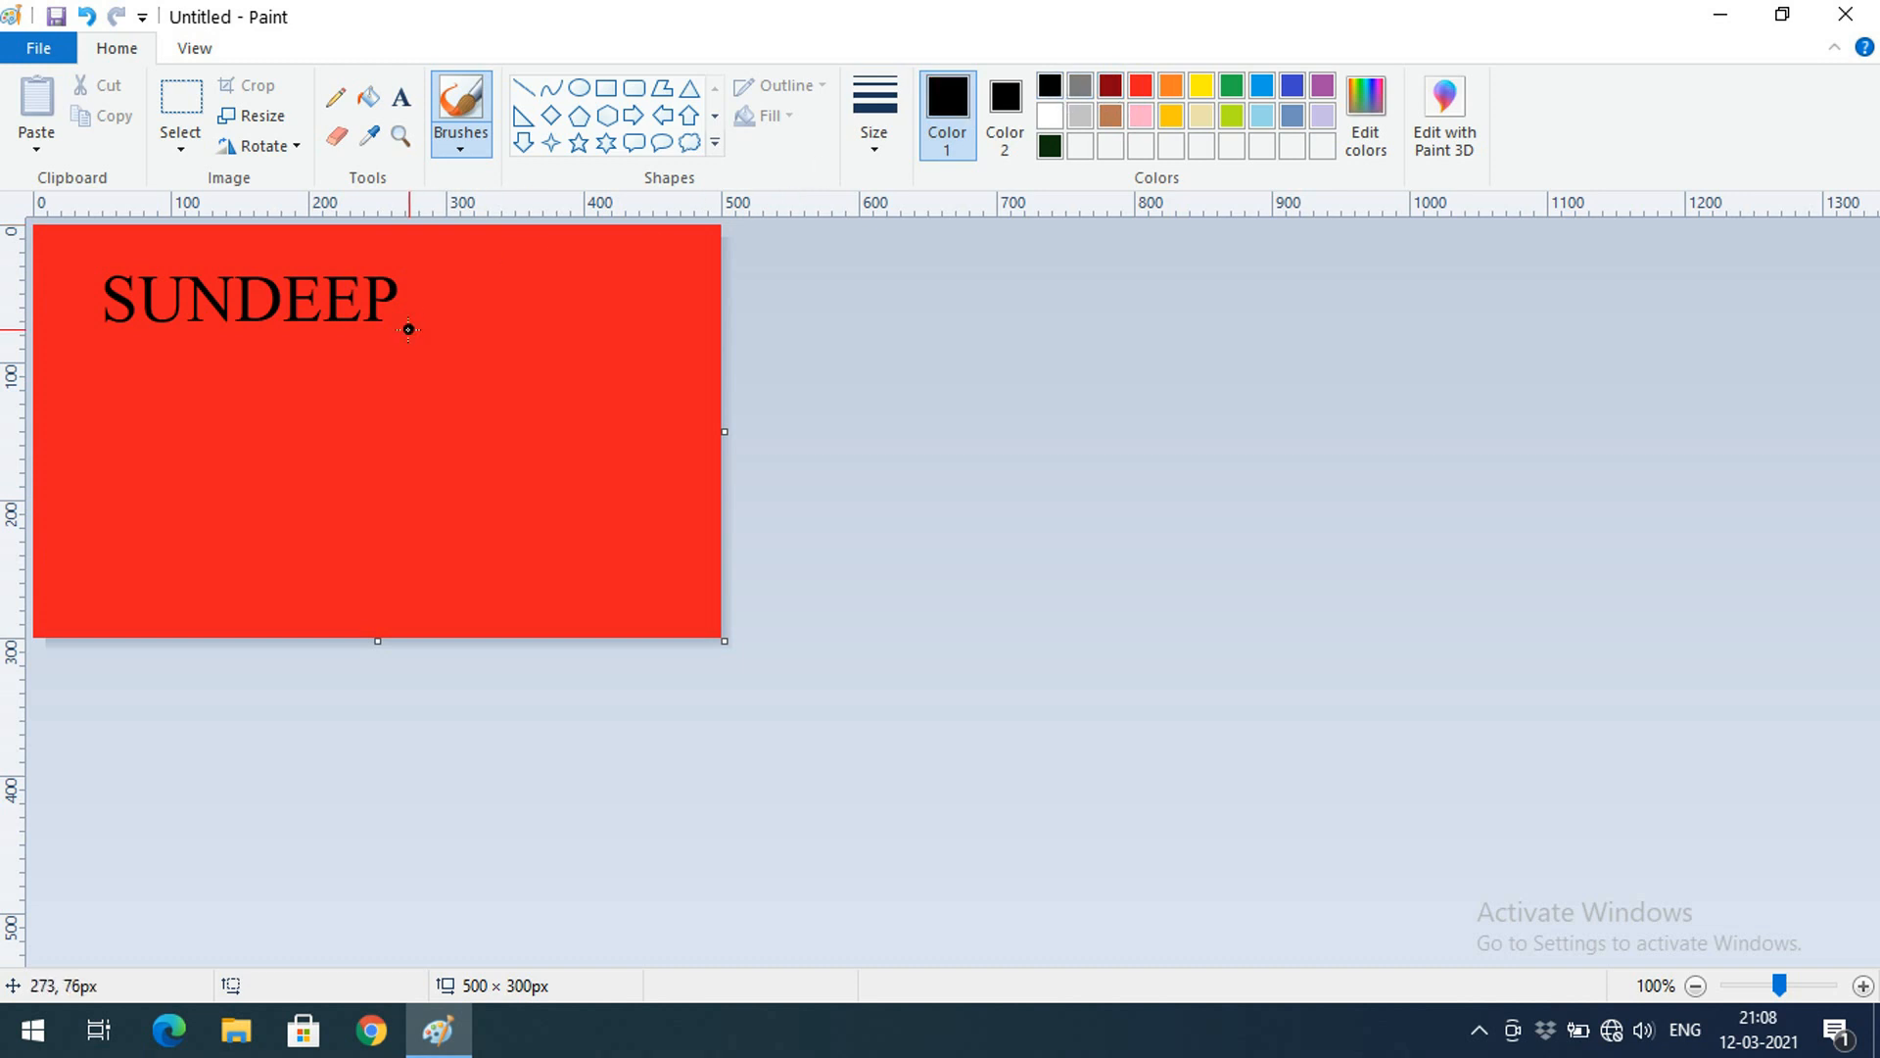
drag(65, 350, 93, 586)
click(102, 376)
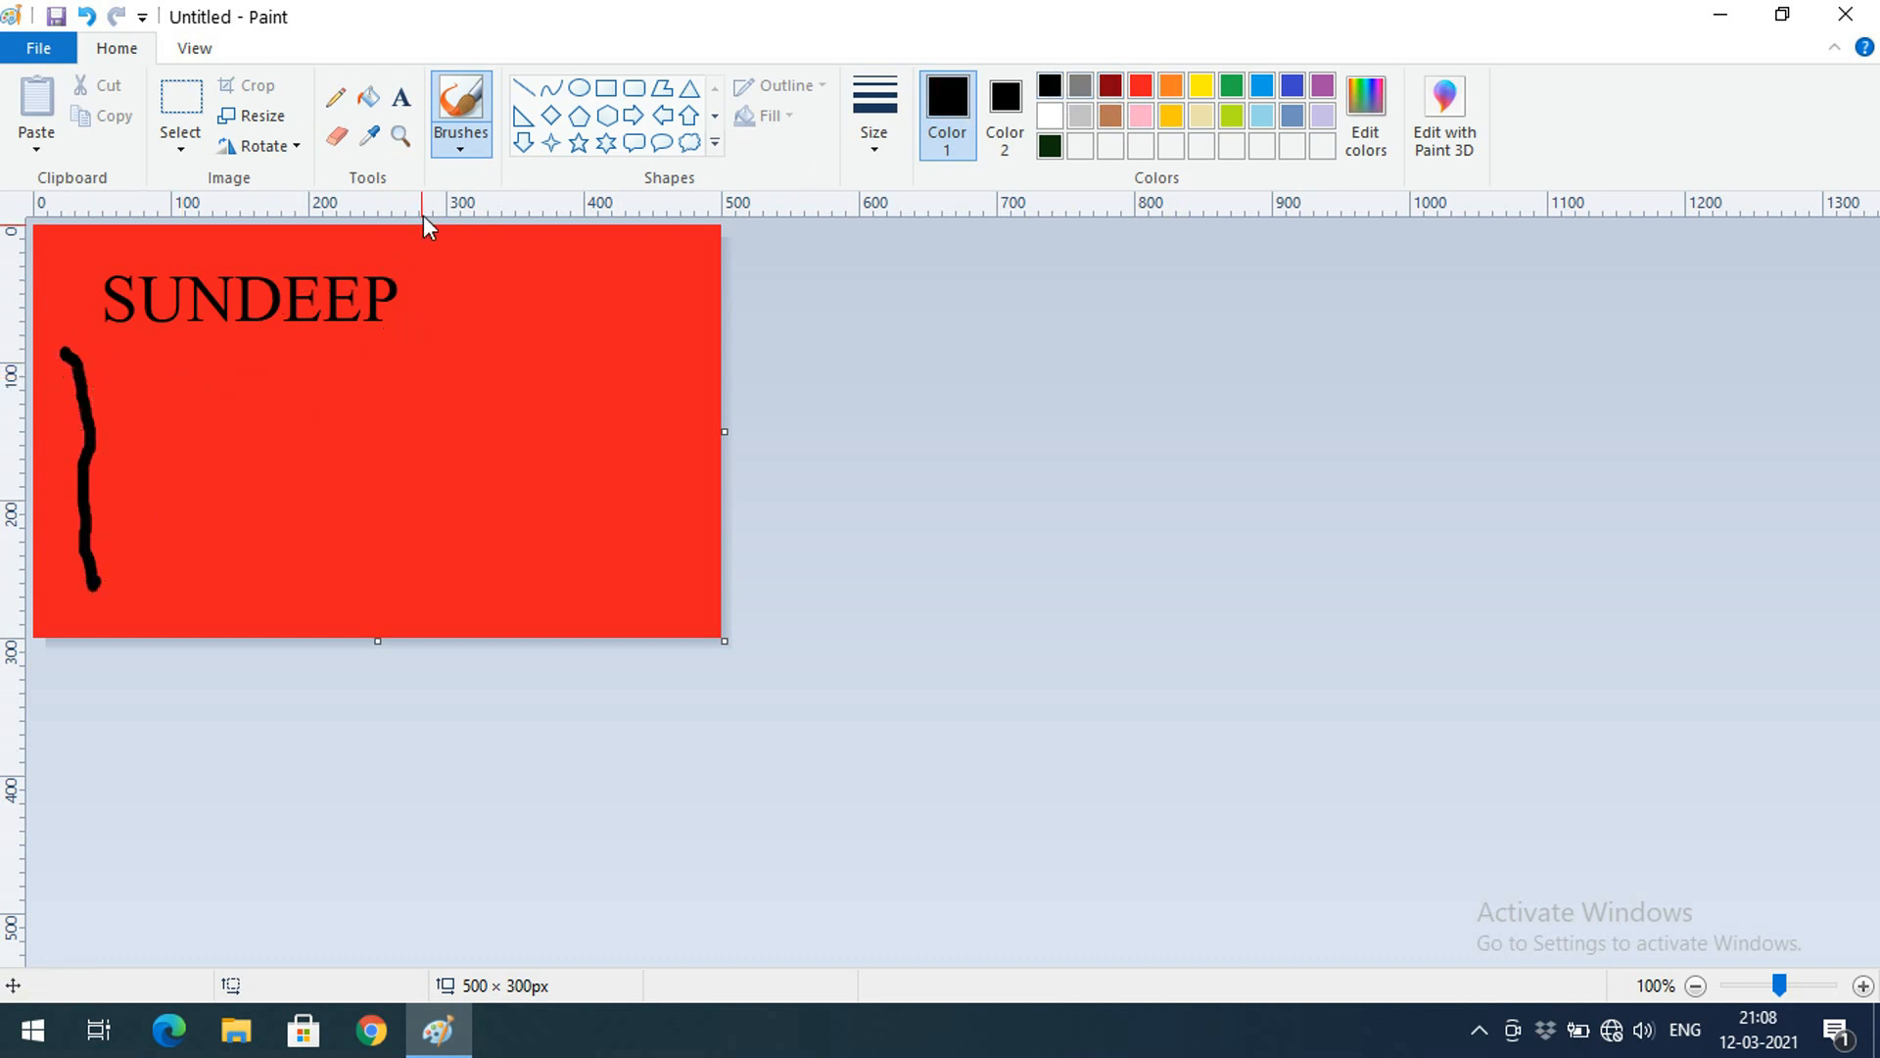
Paint a second stroke with Calligraphy brush 1 at the thickest size
click(461, 153)
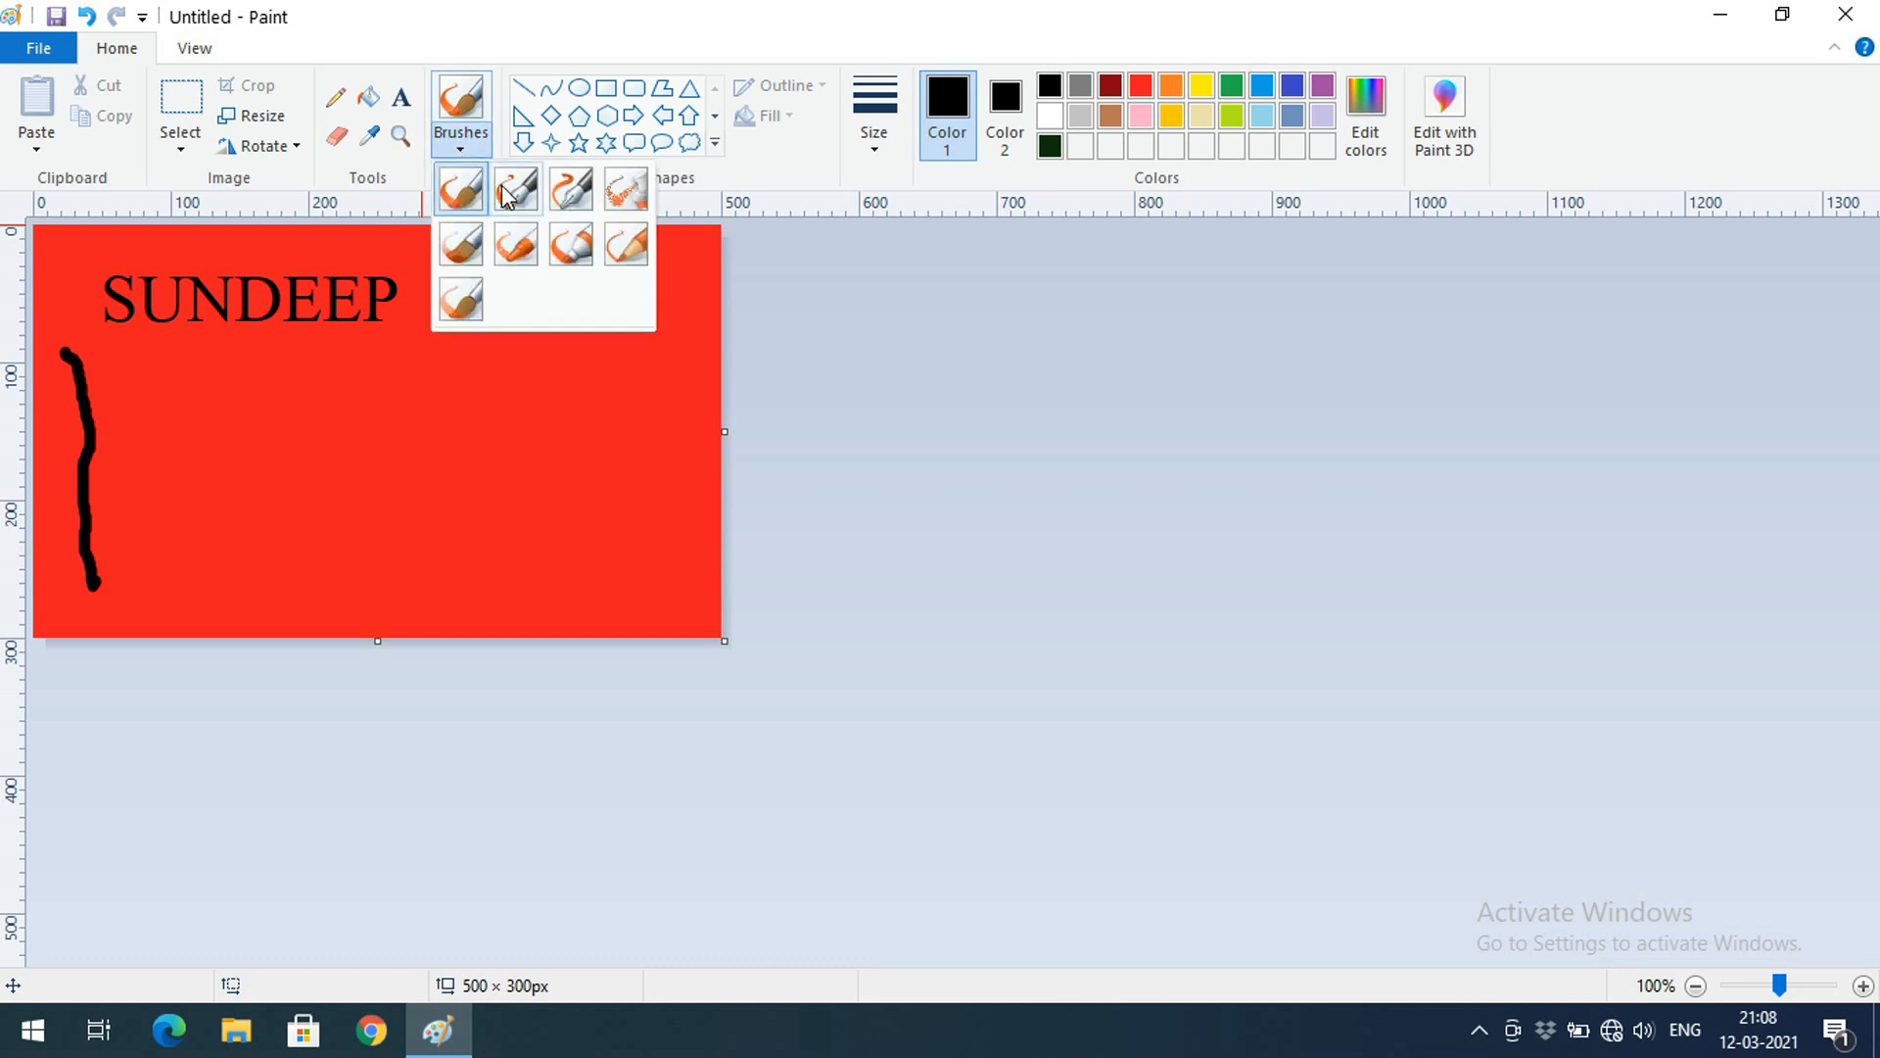
click(502, 185)
click(872, 135)
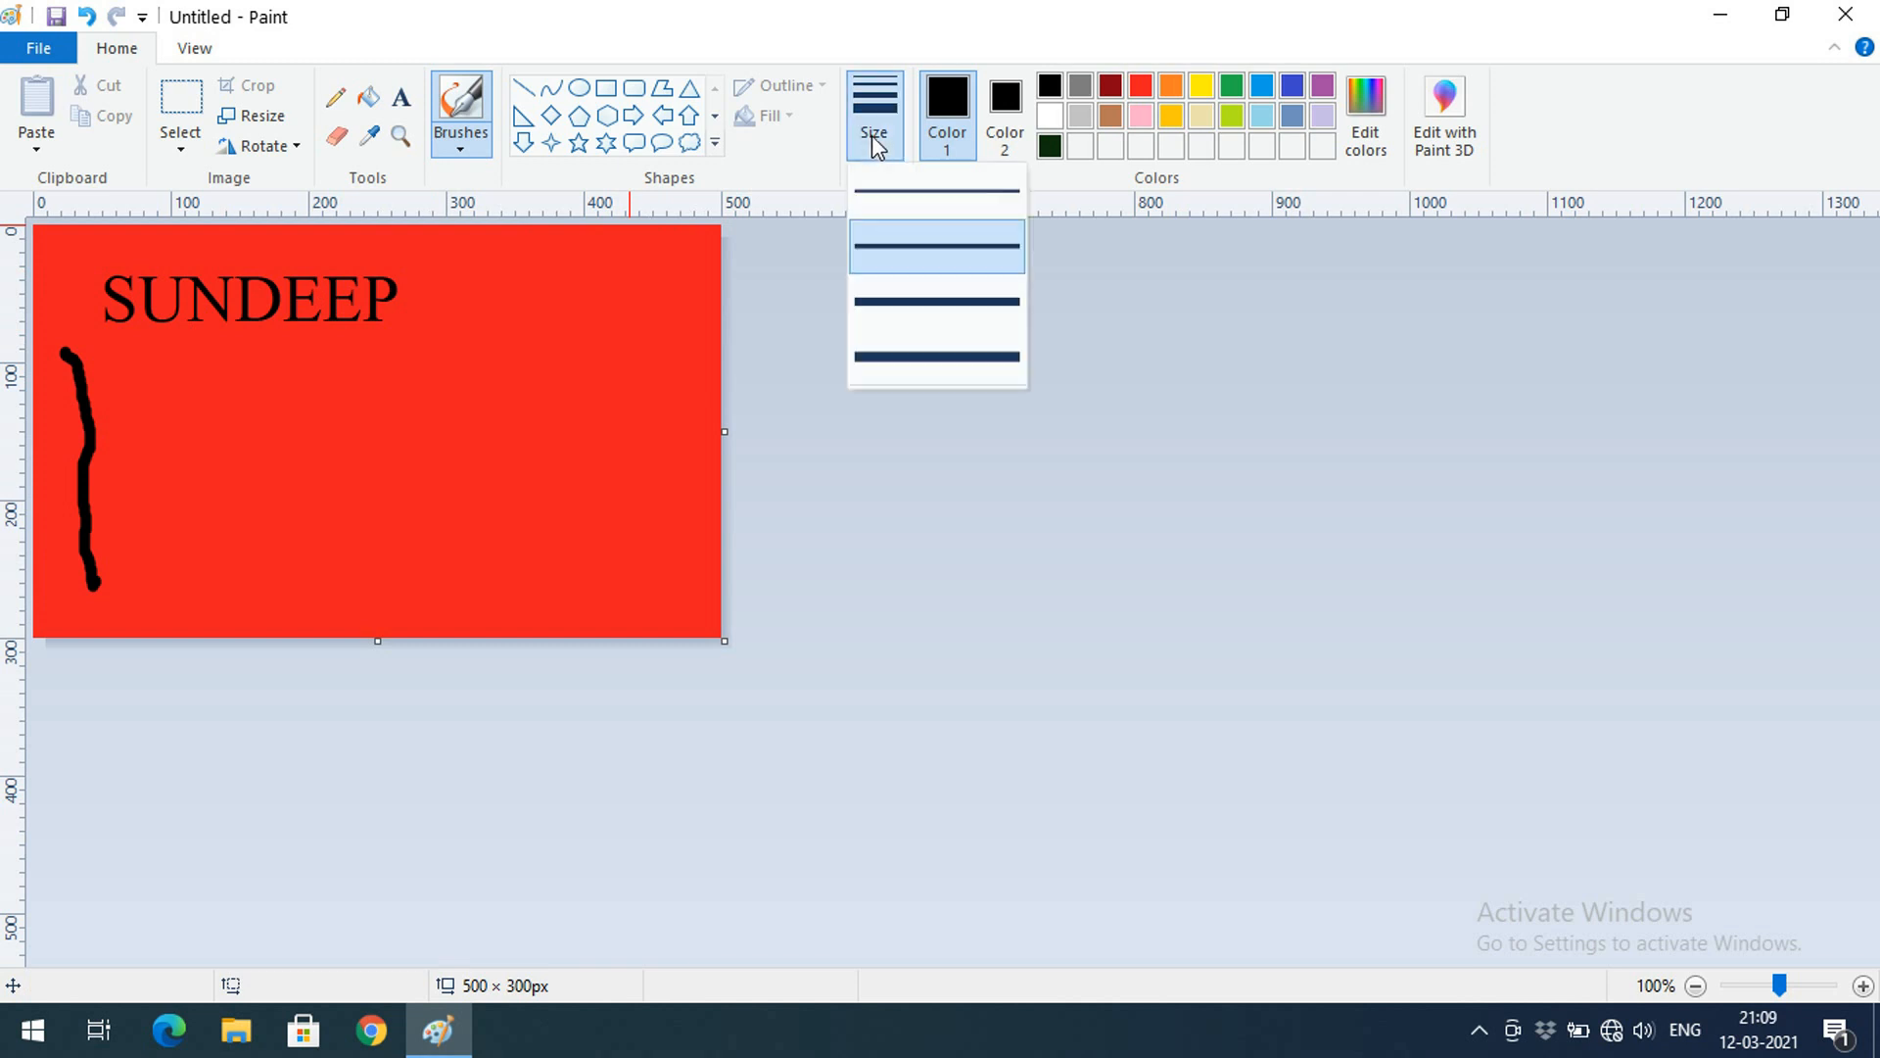
click(910, 363)
drag(120, 345, 165, 578)
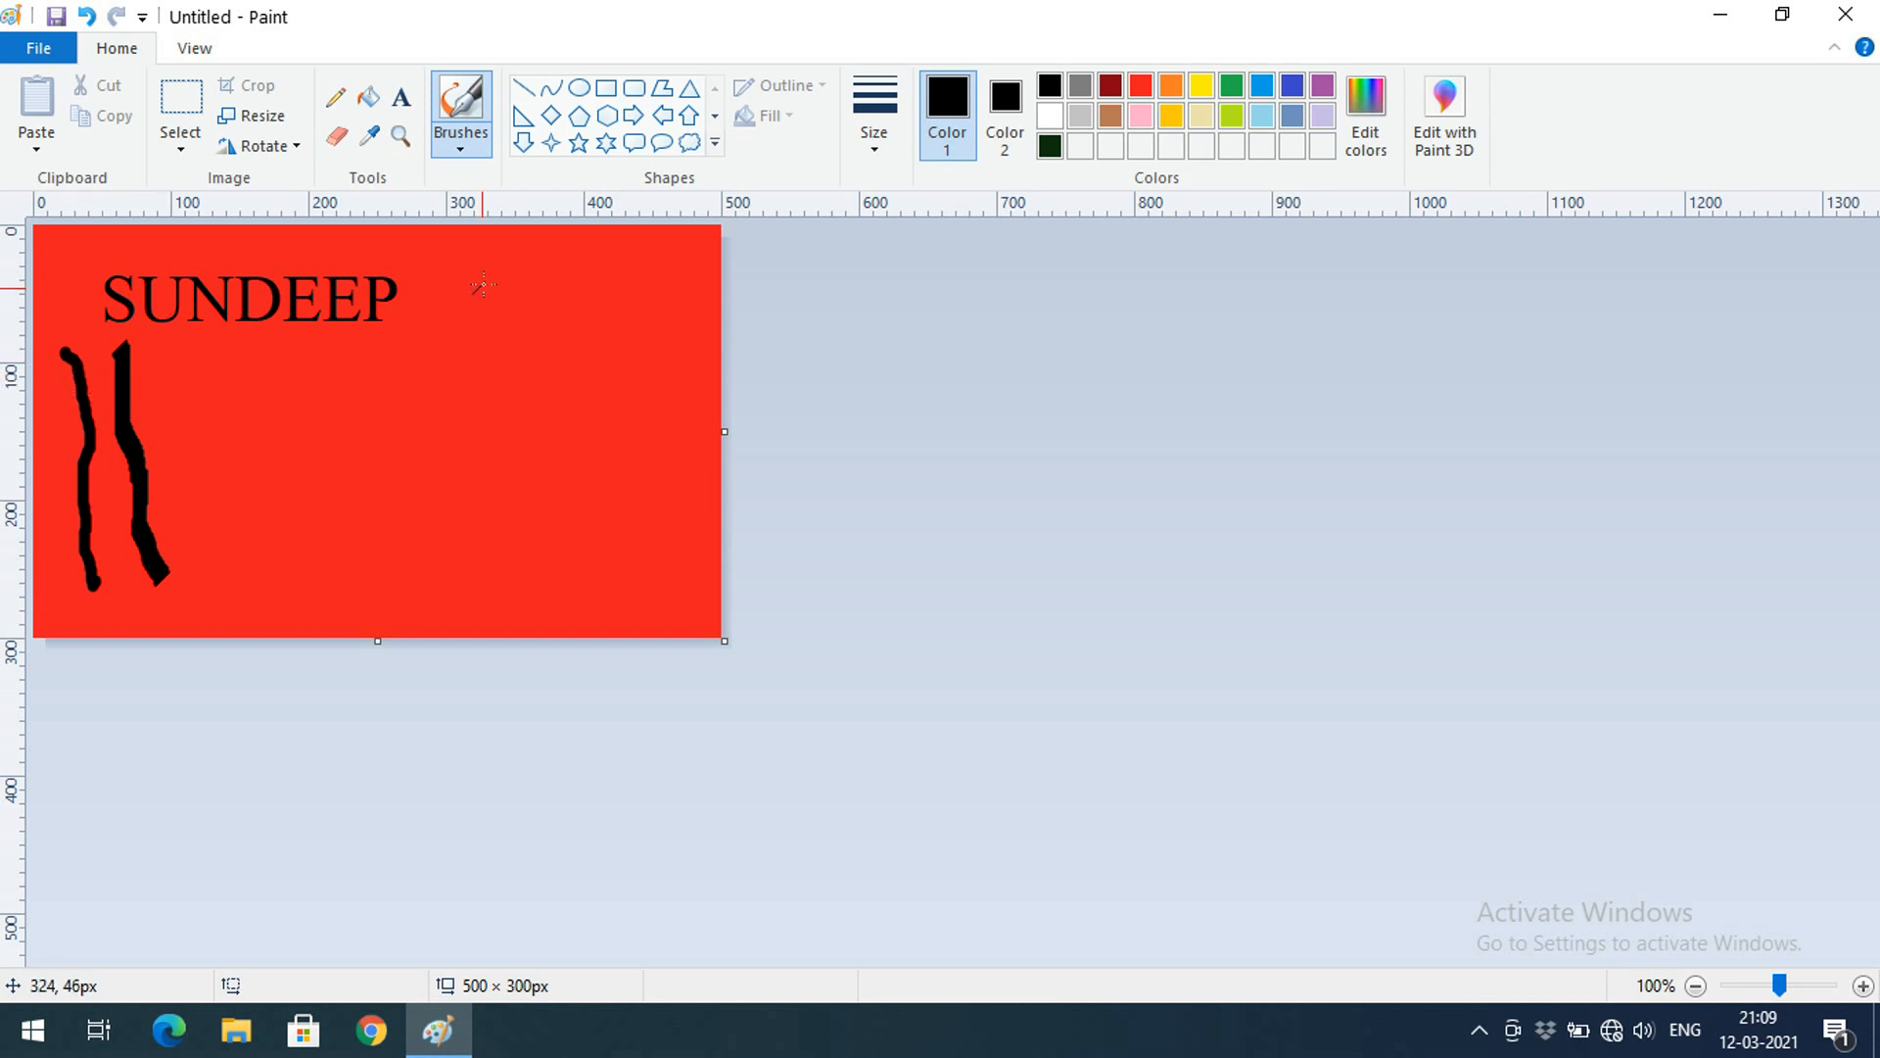
Paint a third black stroke with Calligraphy brush 2
click(468, 148)
click(566, 200)
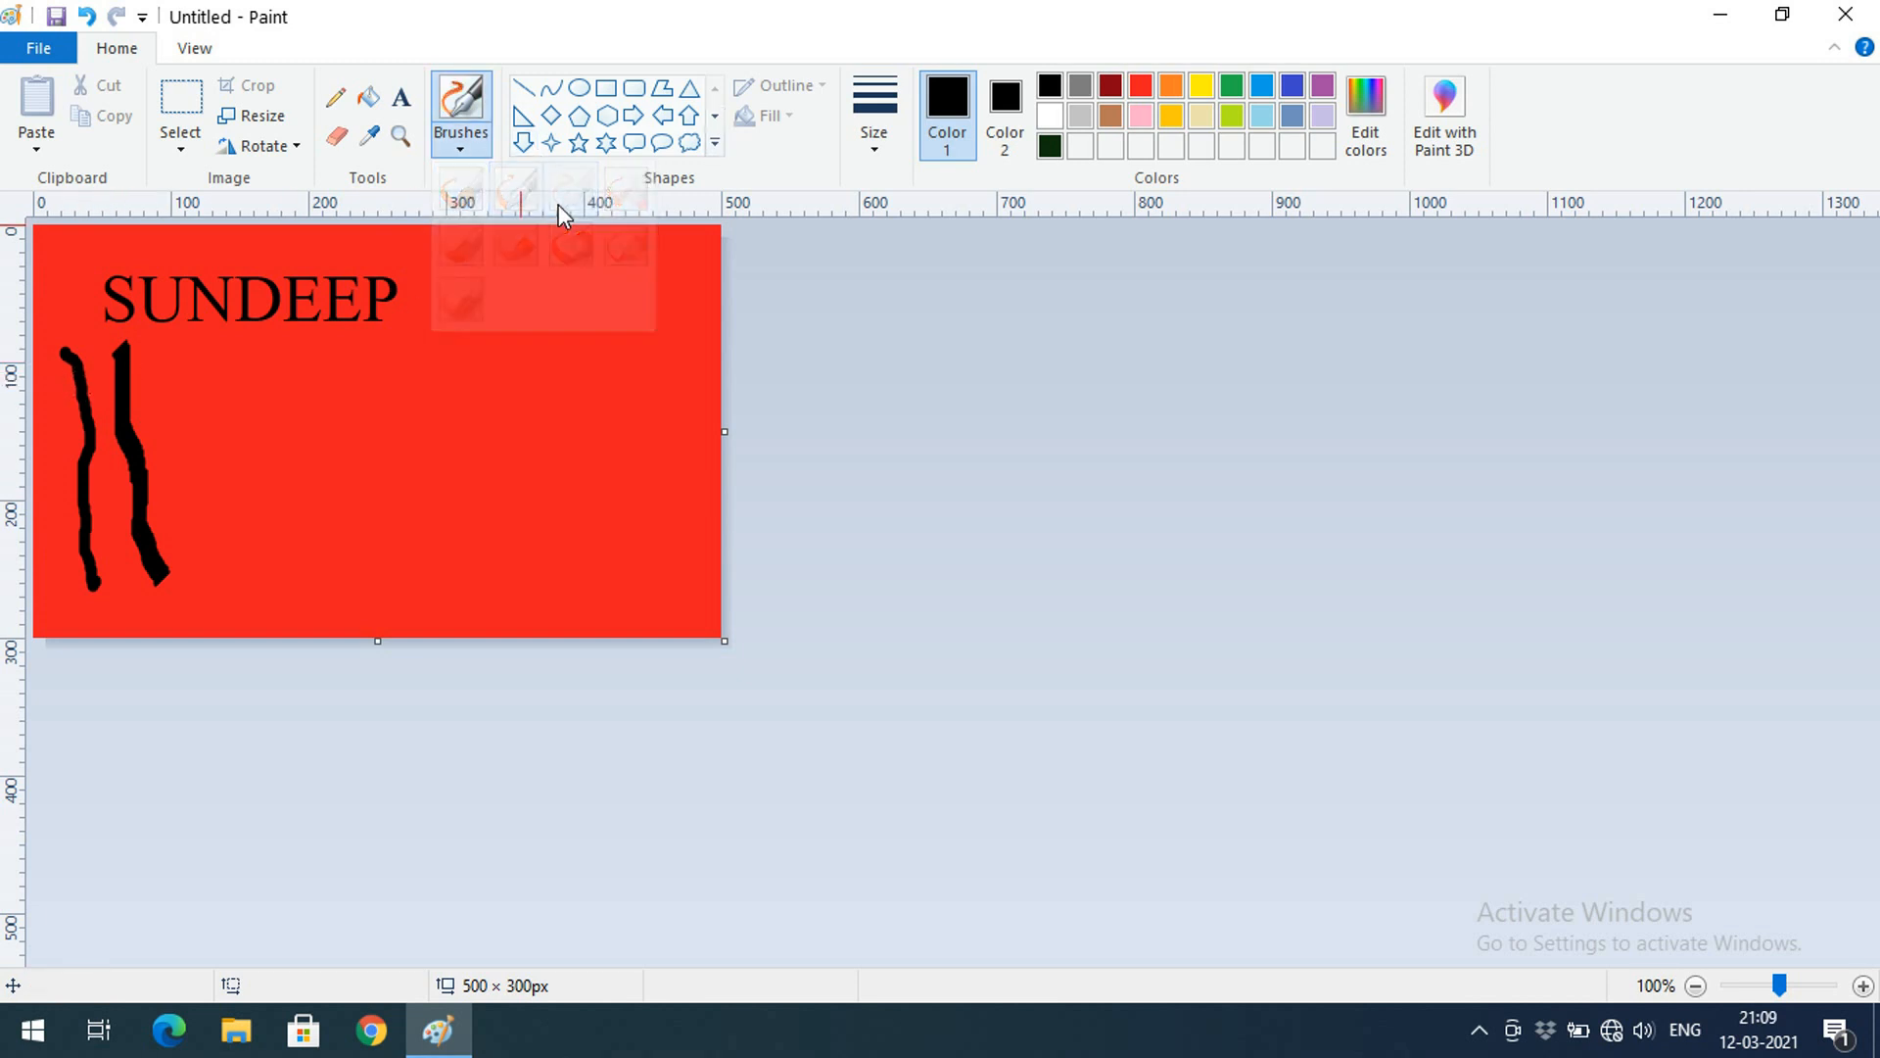
click(461, 145)
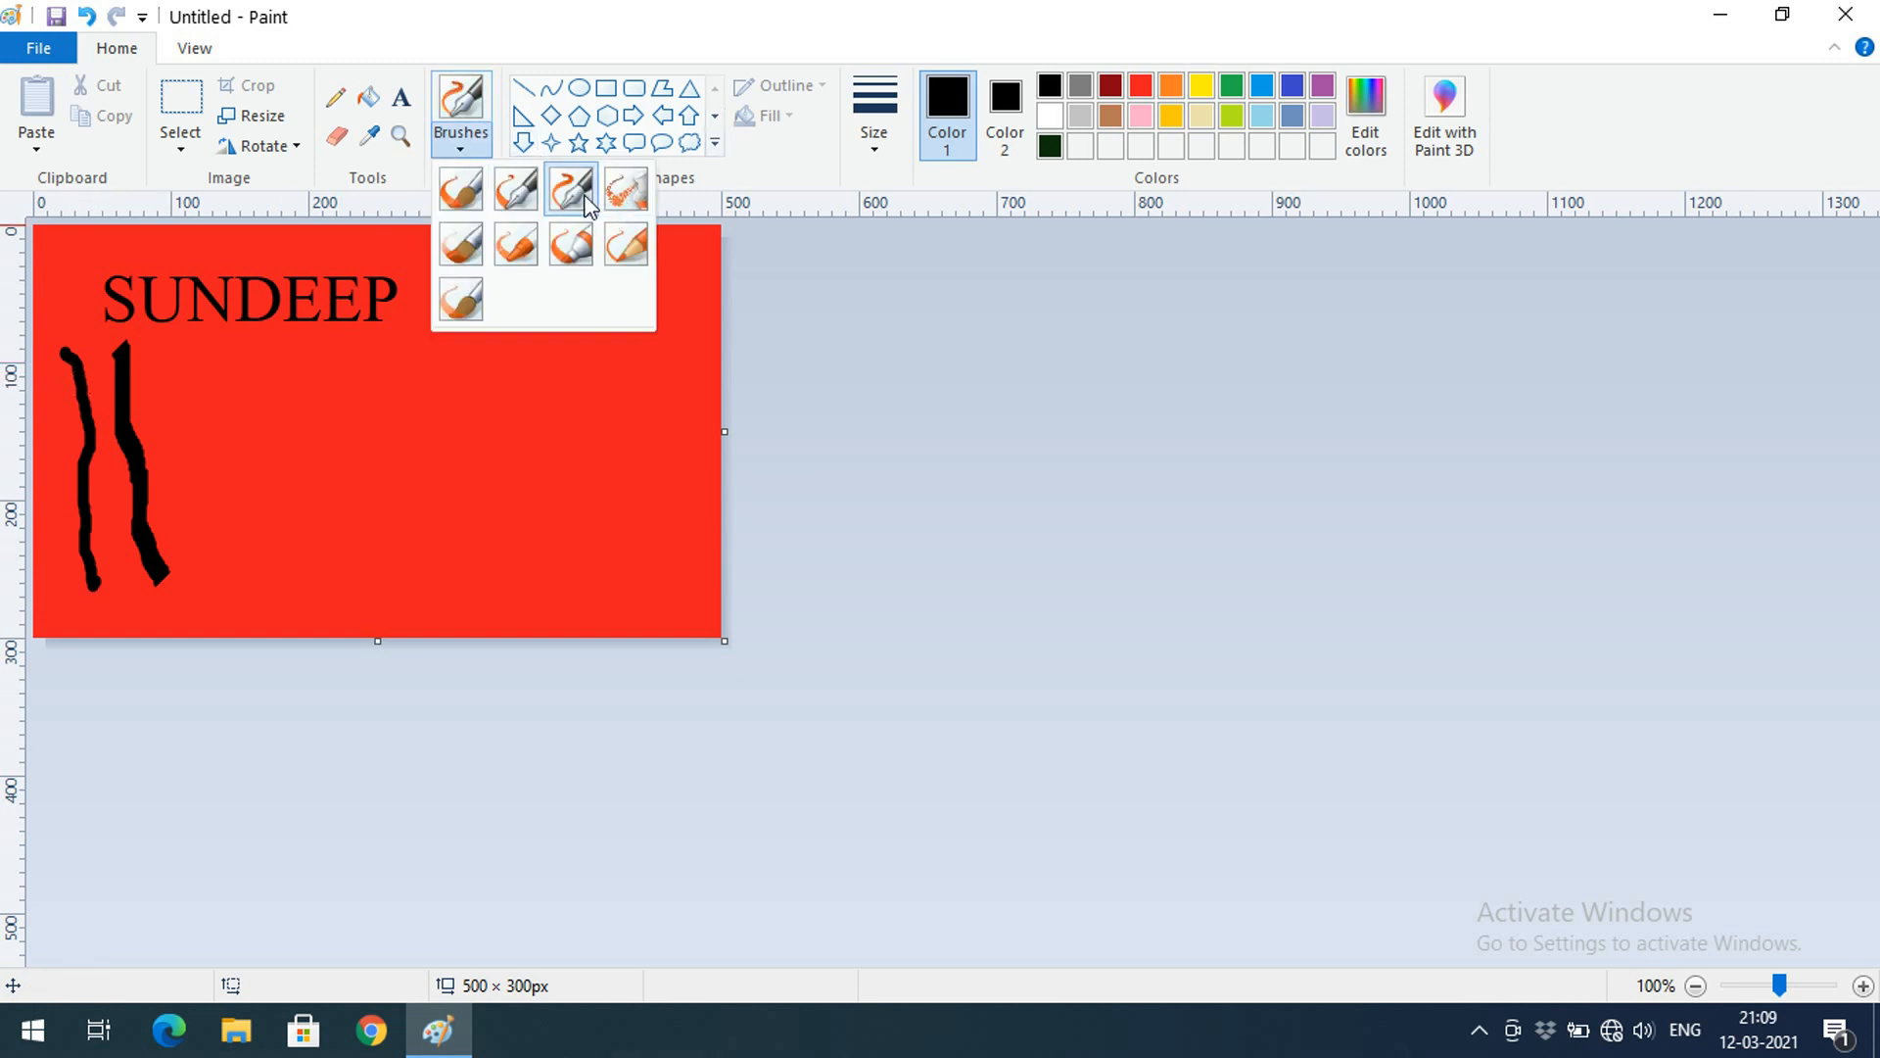
click(584, 196)
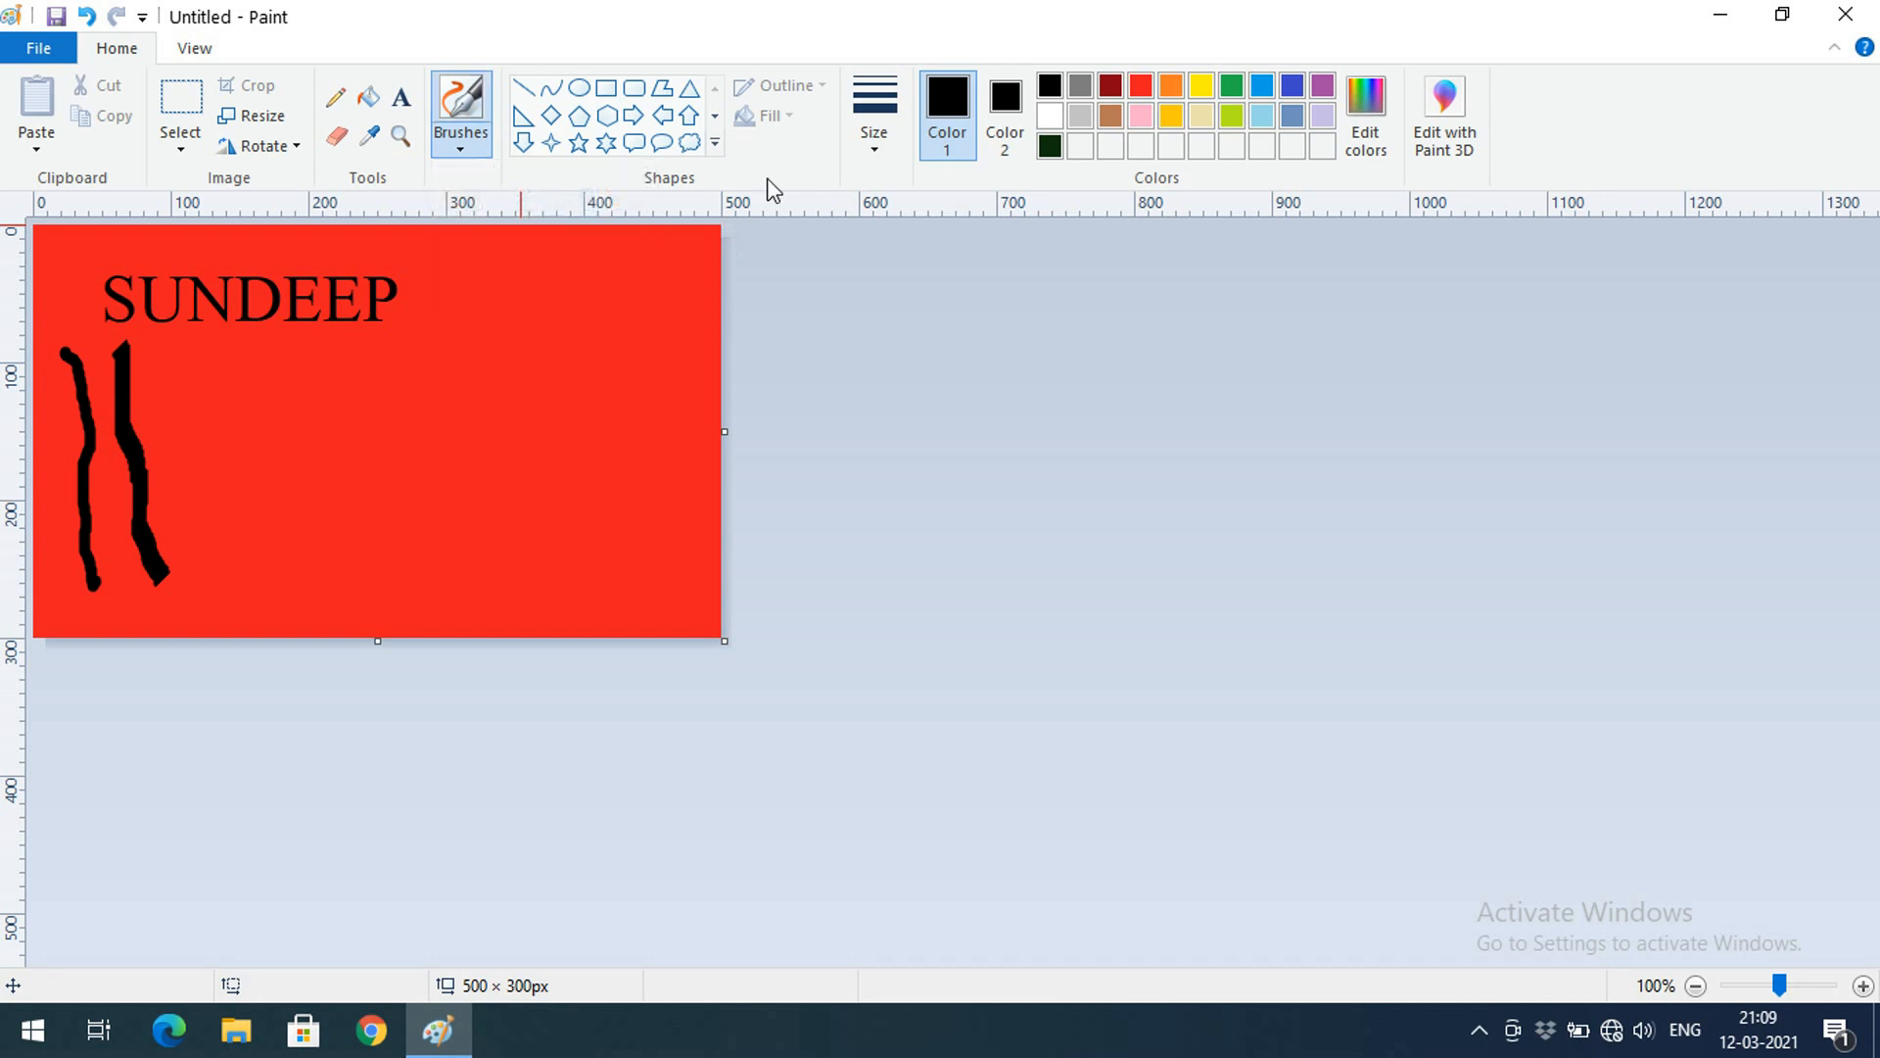
click(873, 137)
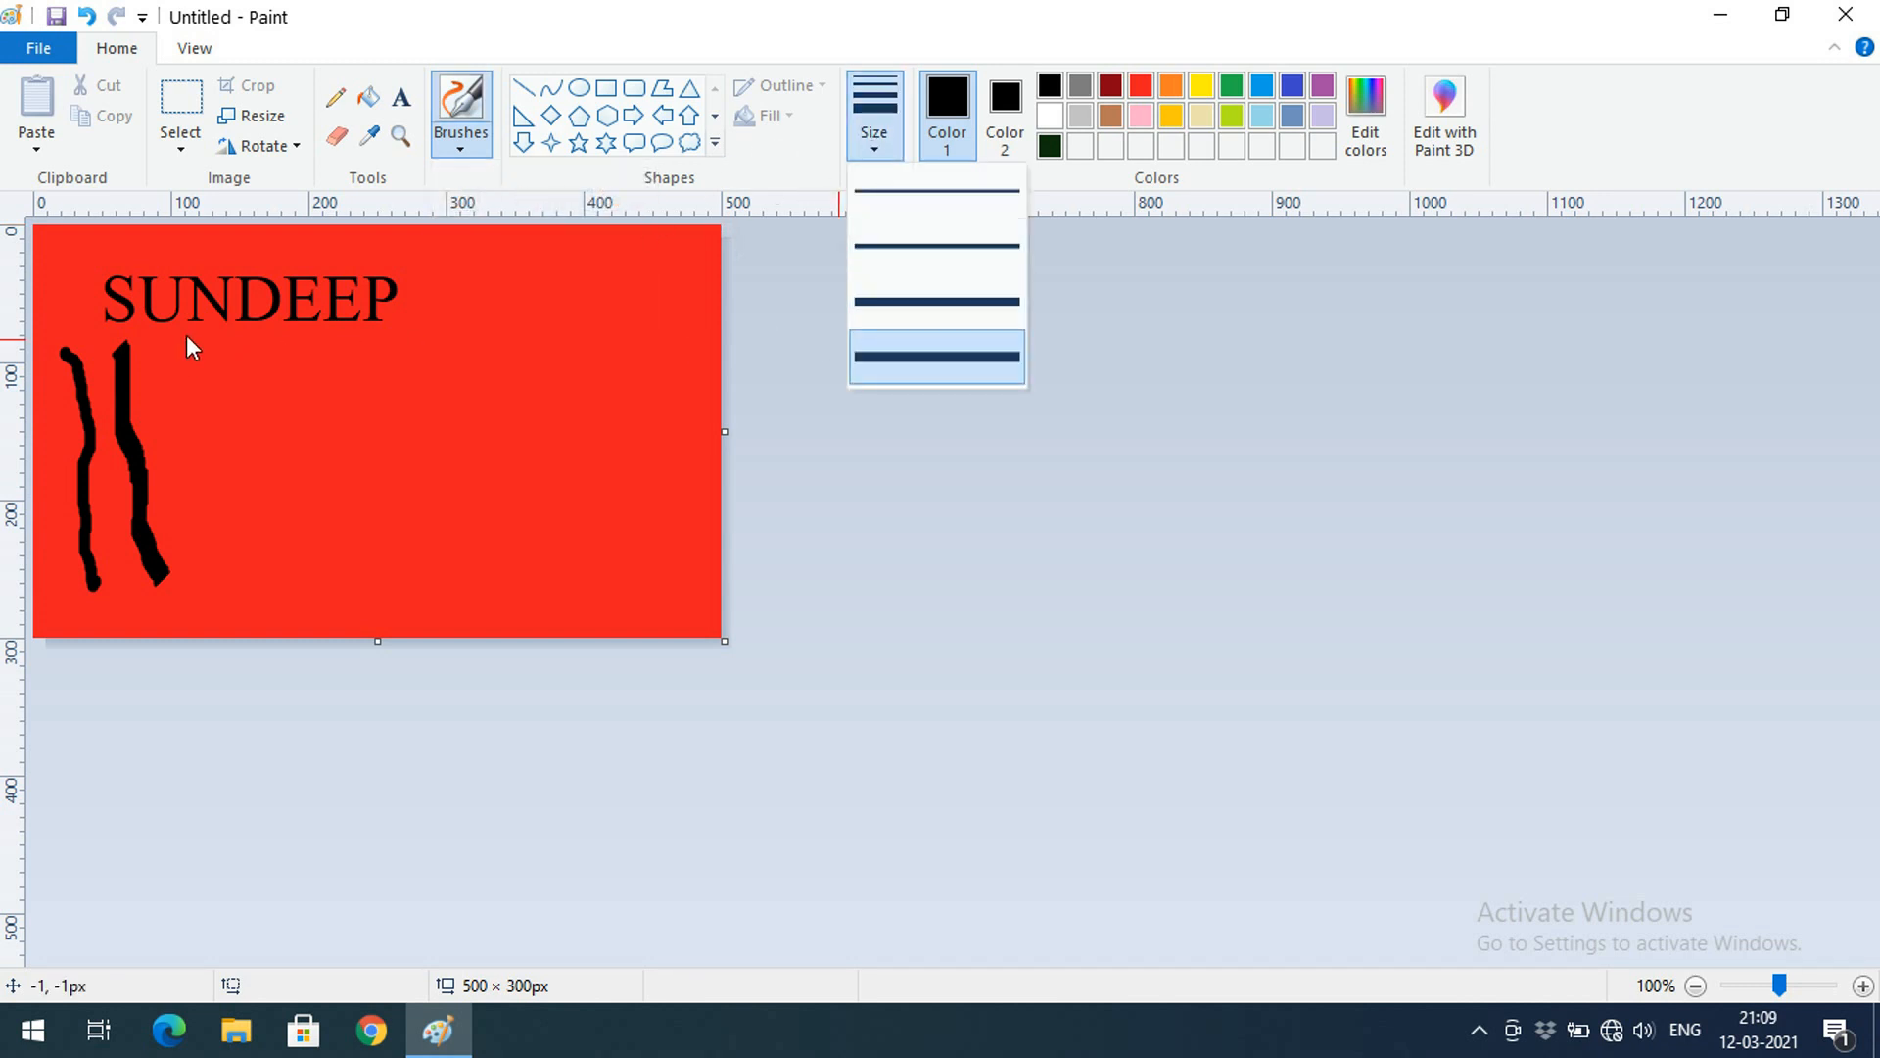
click(461, 137)
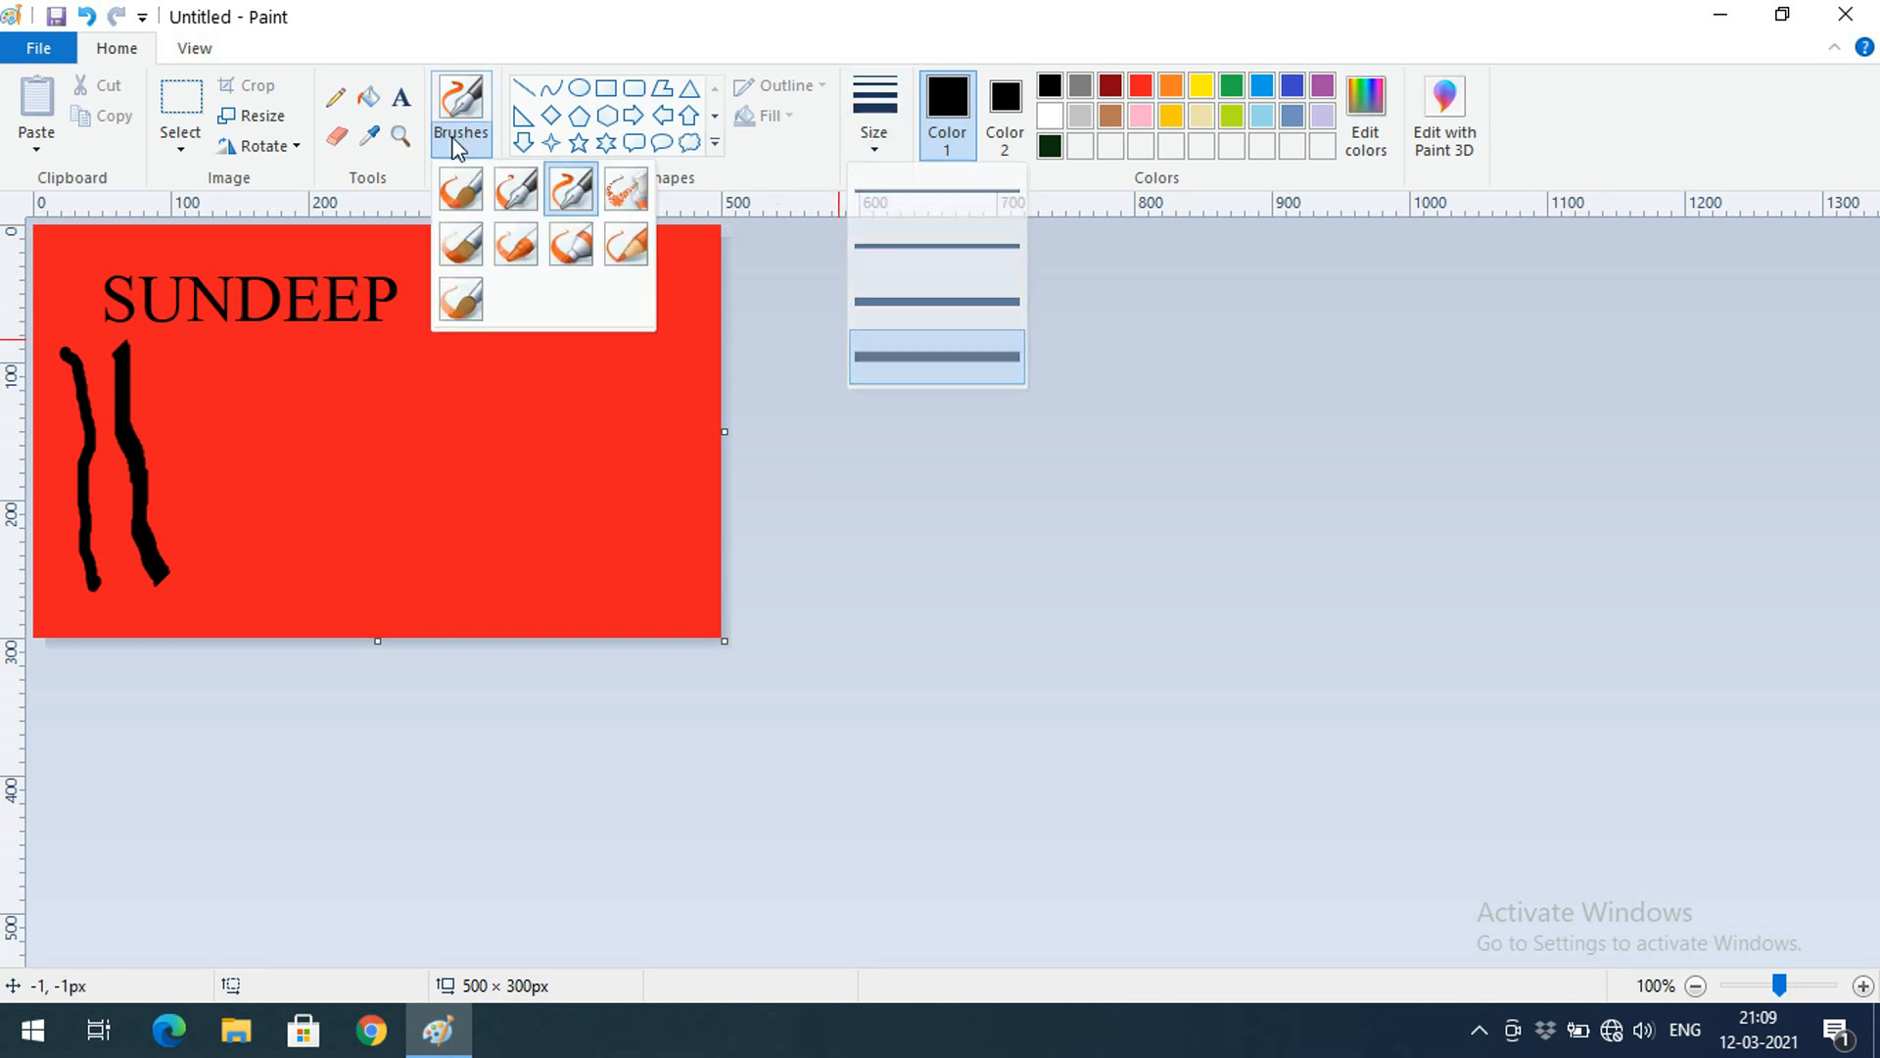
click(583, 186)
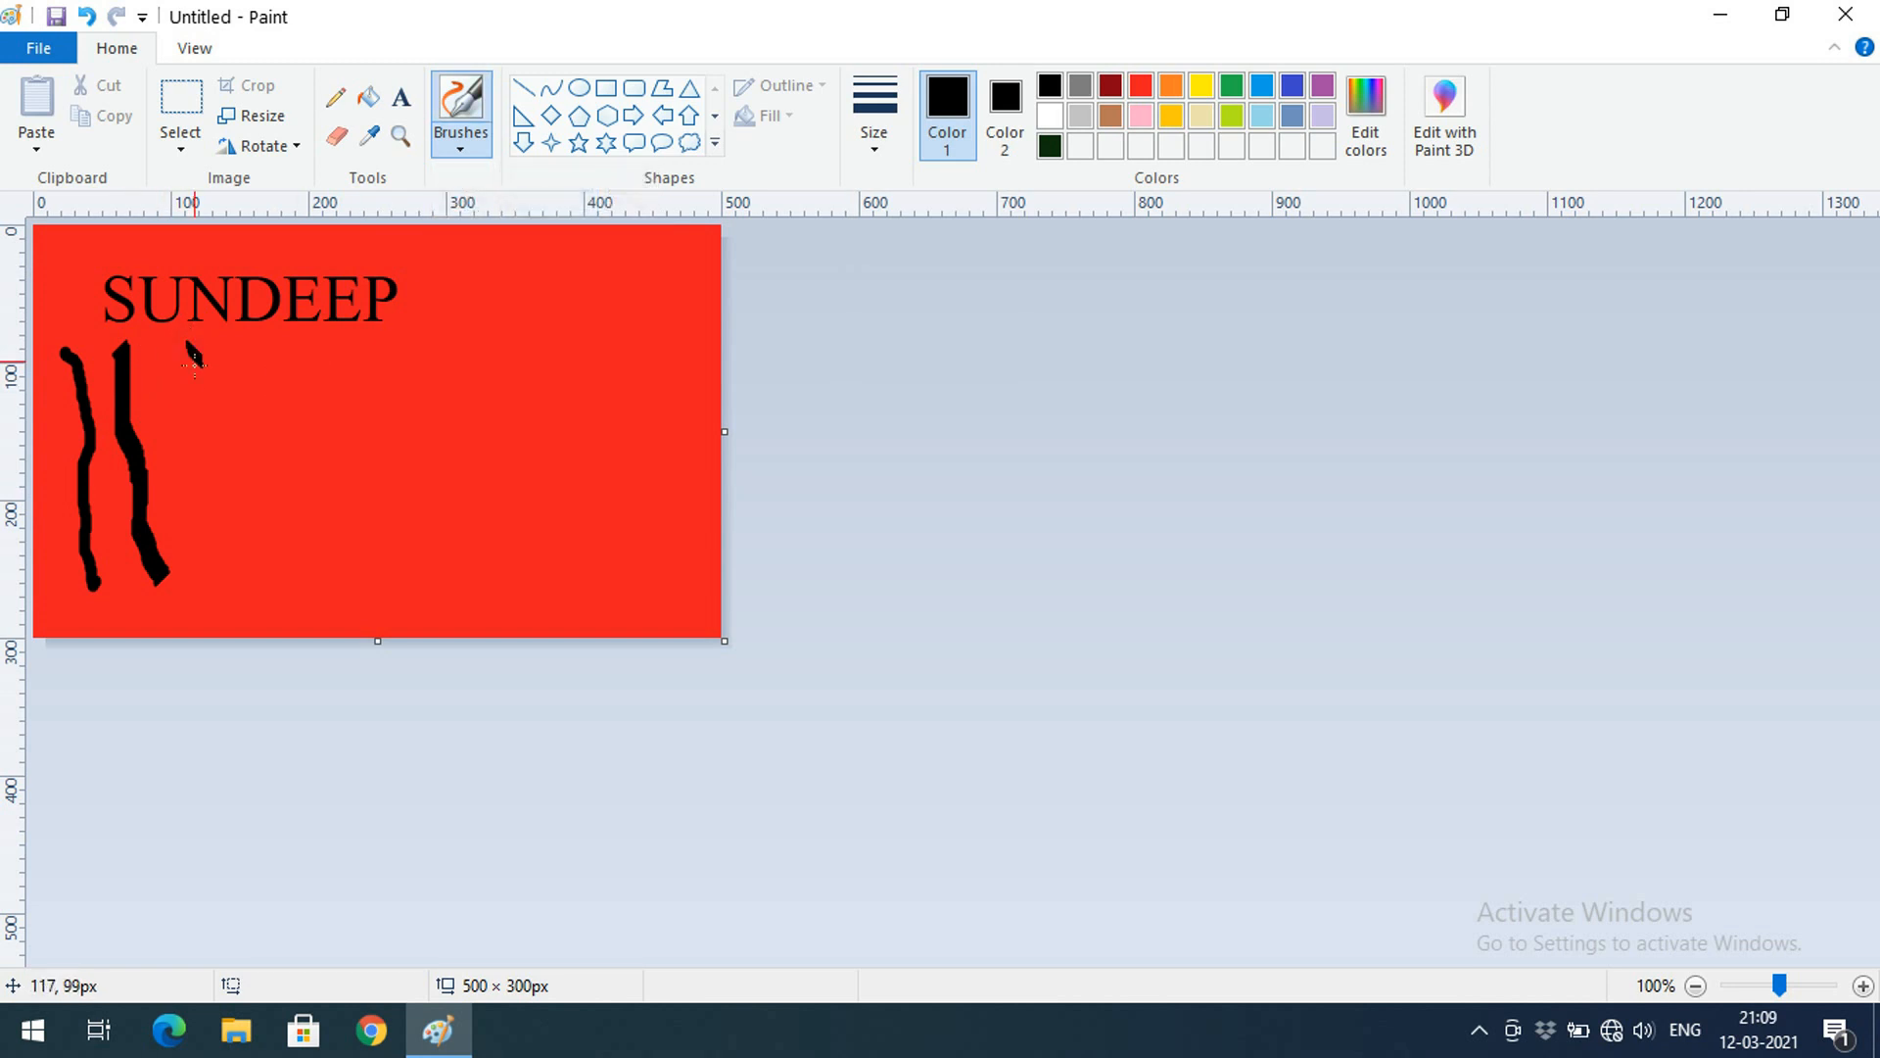
mouse_move(196, 365)
mouse_down()
mouse_move(217, 423)
mouse_move(227, 584)
mouse_up()
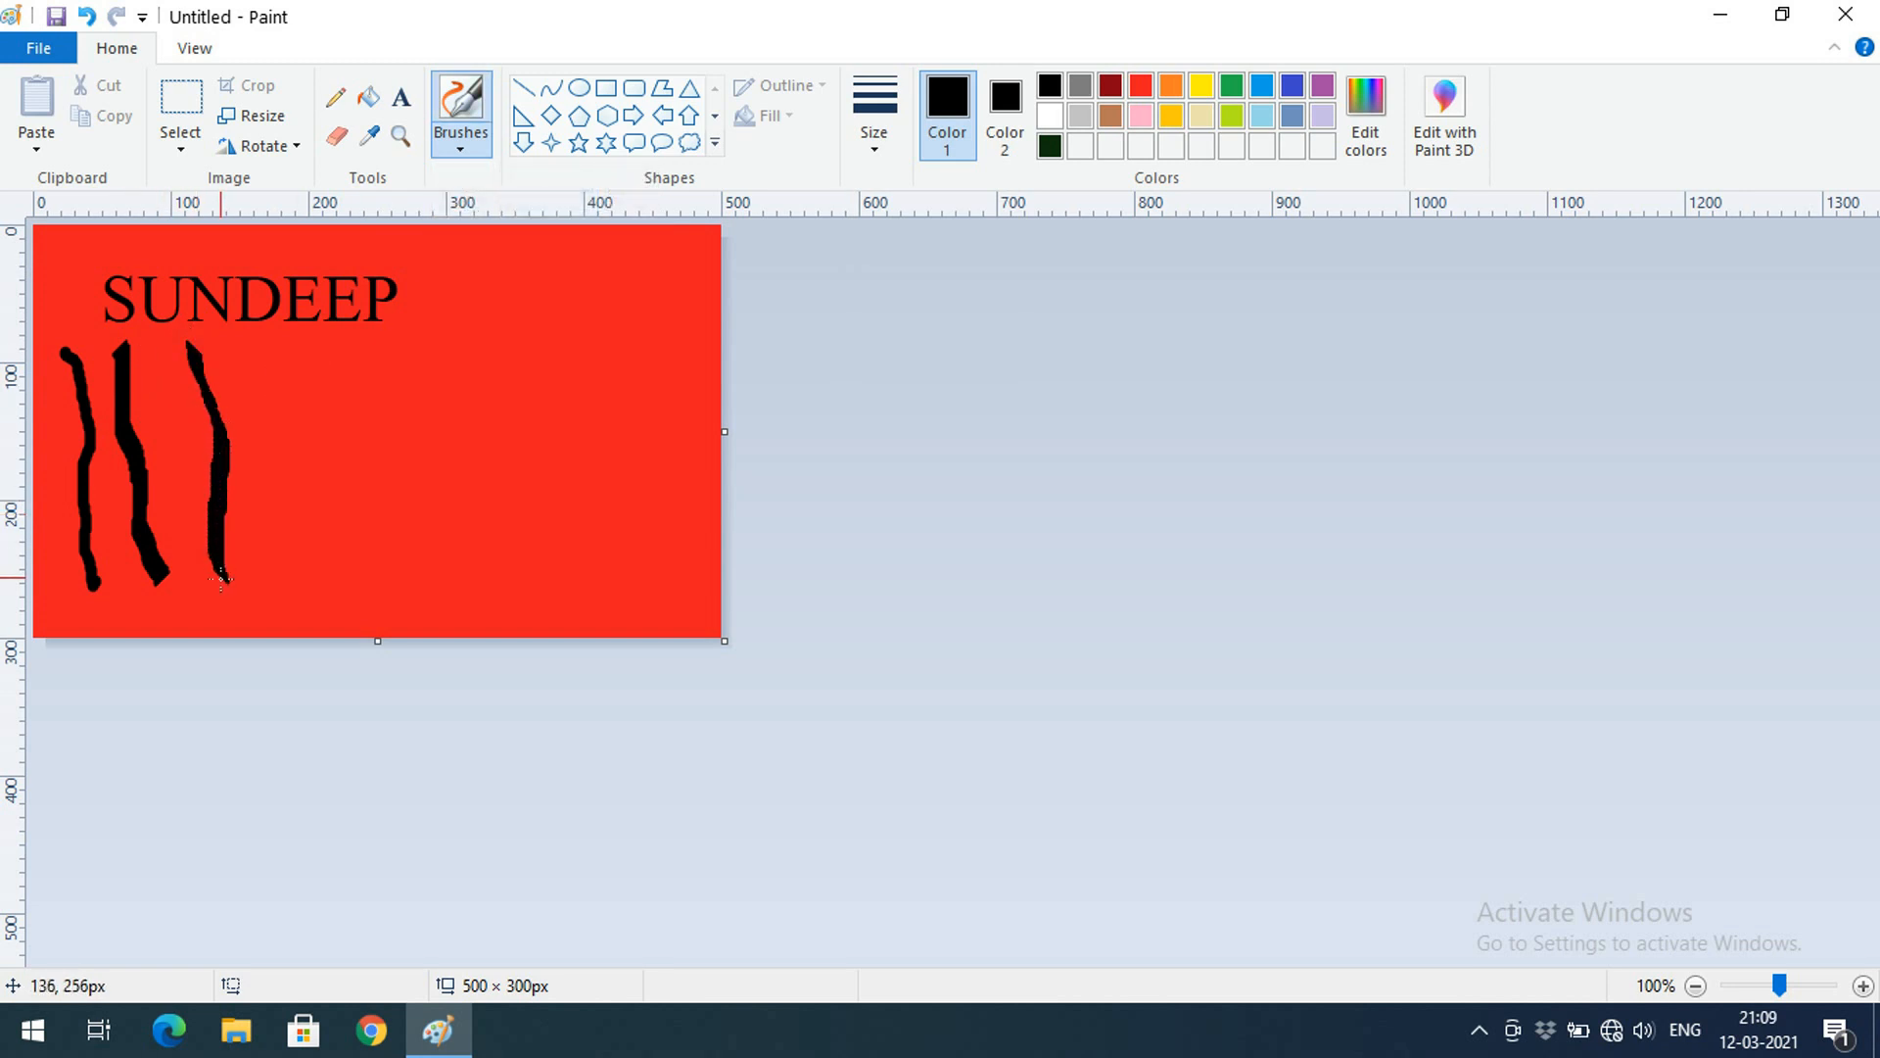
click(472, 145)
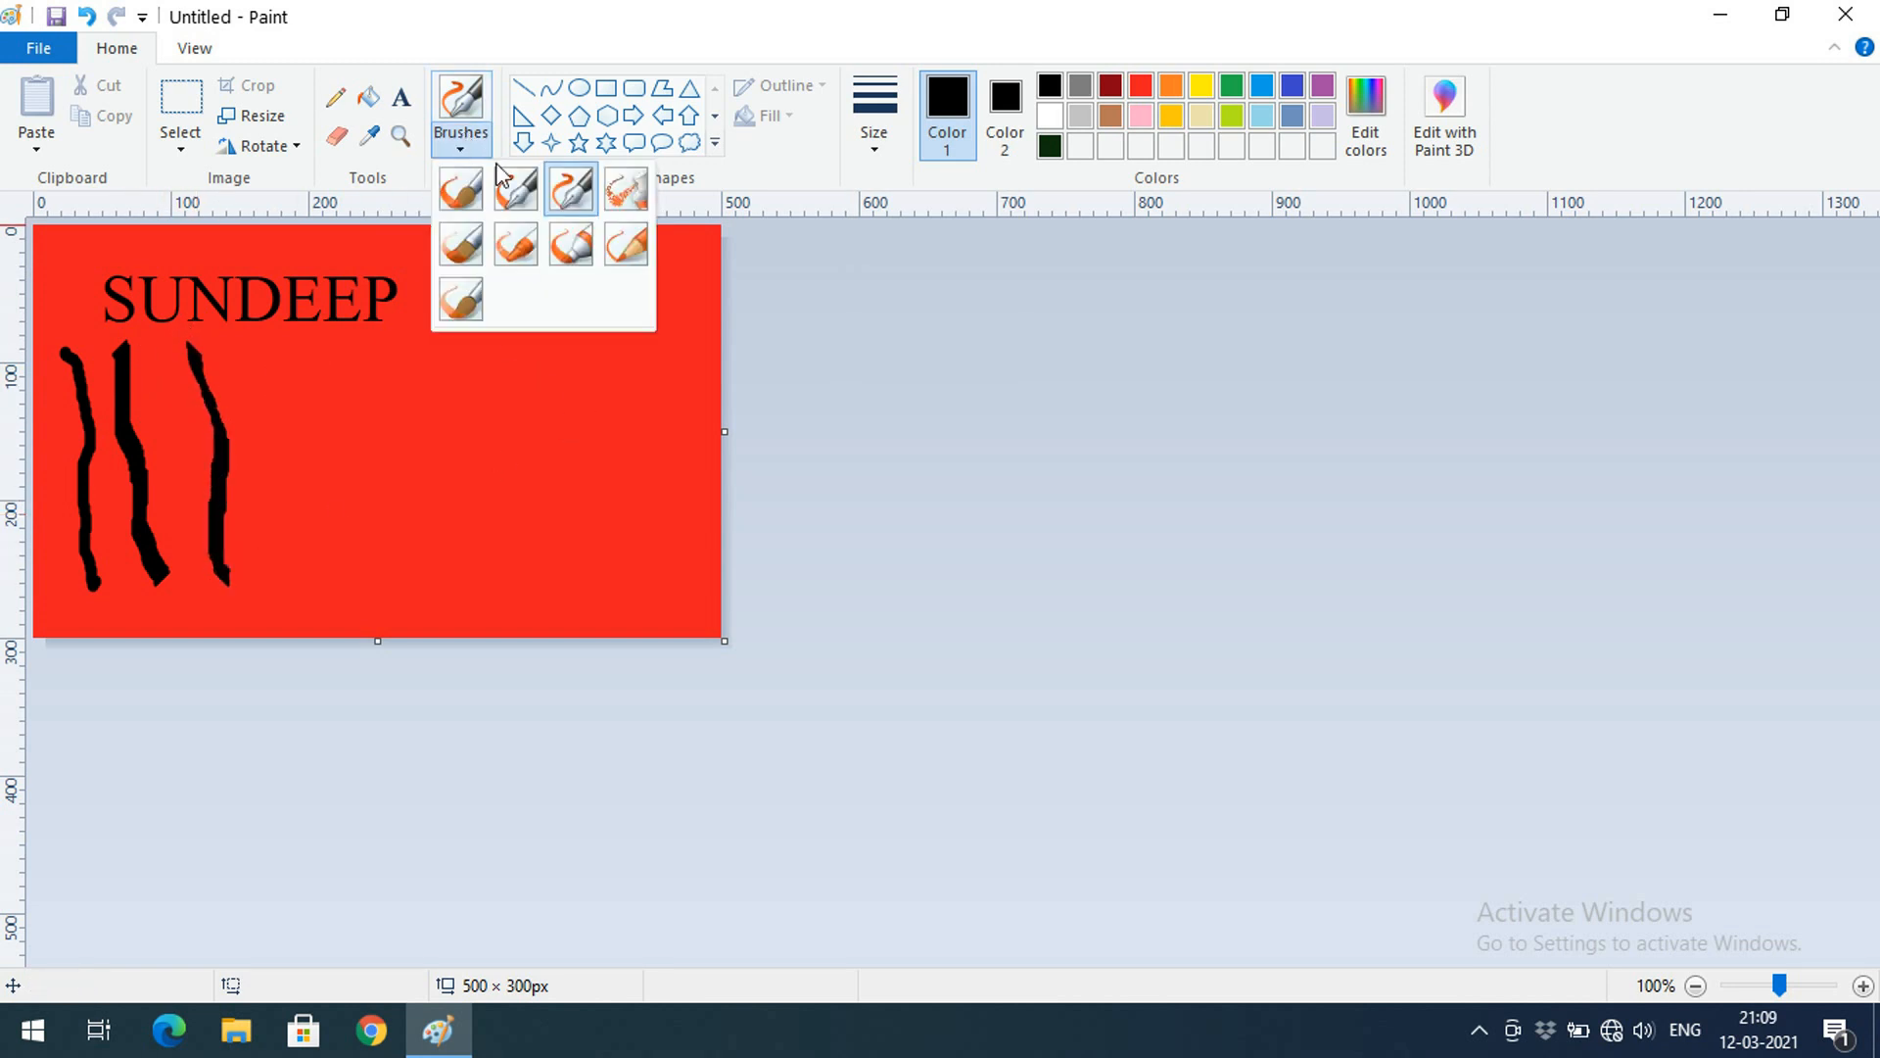
Spray a curved stroke with the Airbrush at its thickest size
click(626, 194)
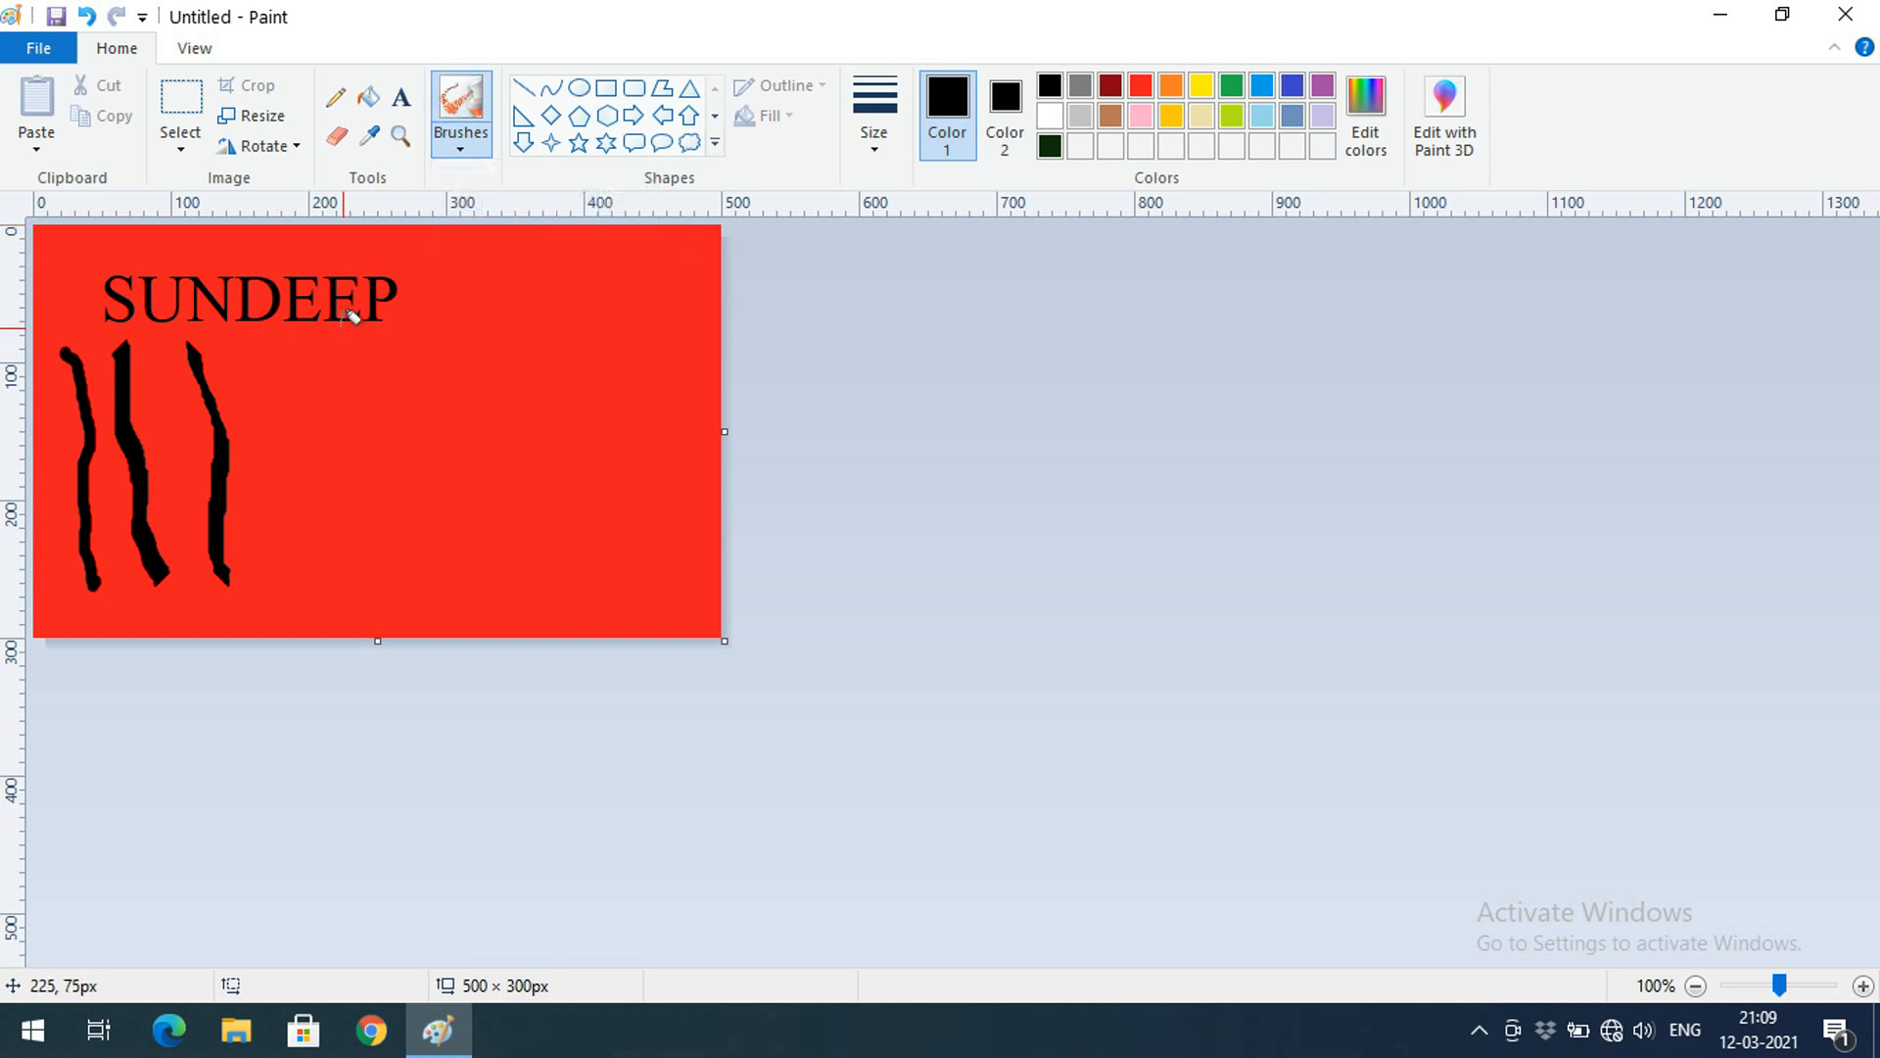
click(873, 167)
click(862, 354)
mouse_move(270, 341)
mouse_down()
mouse_move(305, 439)
mouse_move(290, 556)
mouse_move(328, 566)
mouse_move(363, 483)
mouse_move(336, 343)
mouse_move(378, 397)
mouse_move(345, 365)
mouse_up()
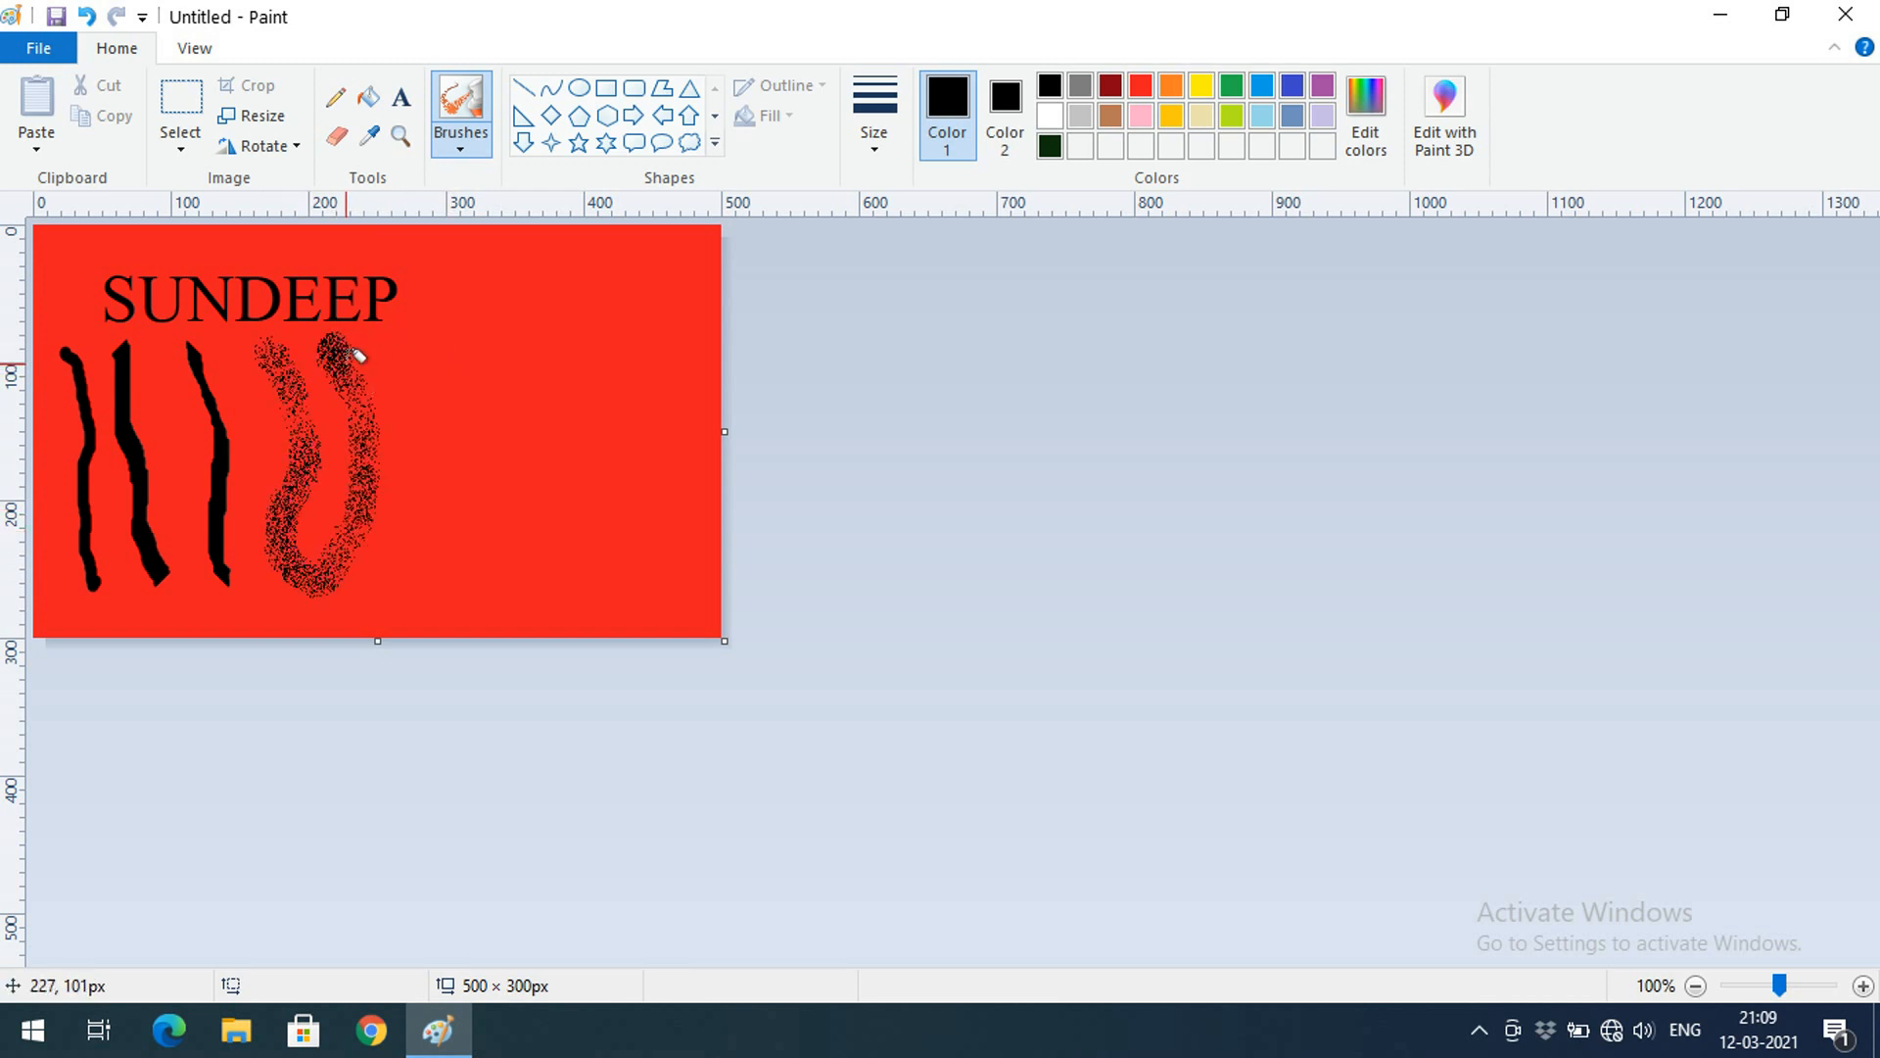
click(461, 143)
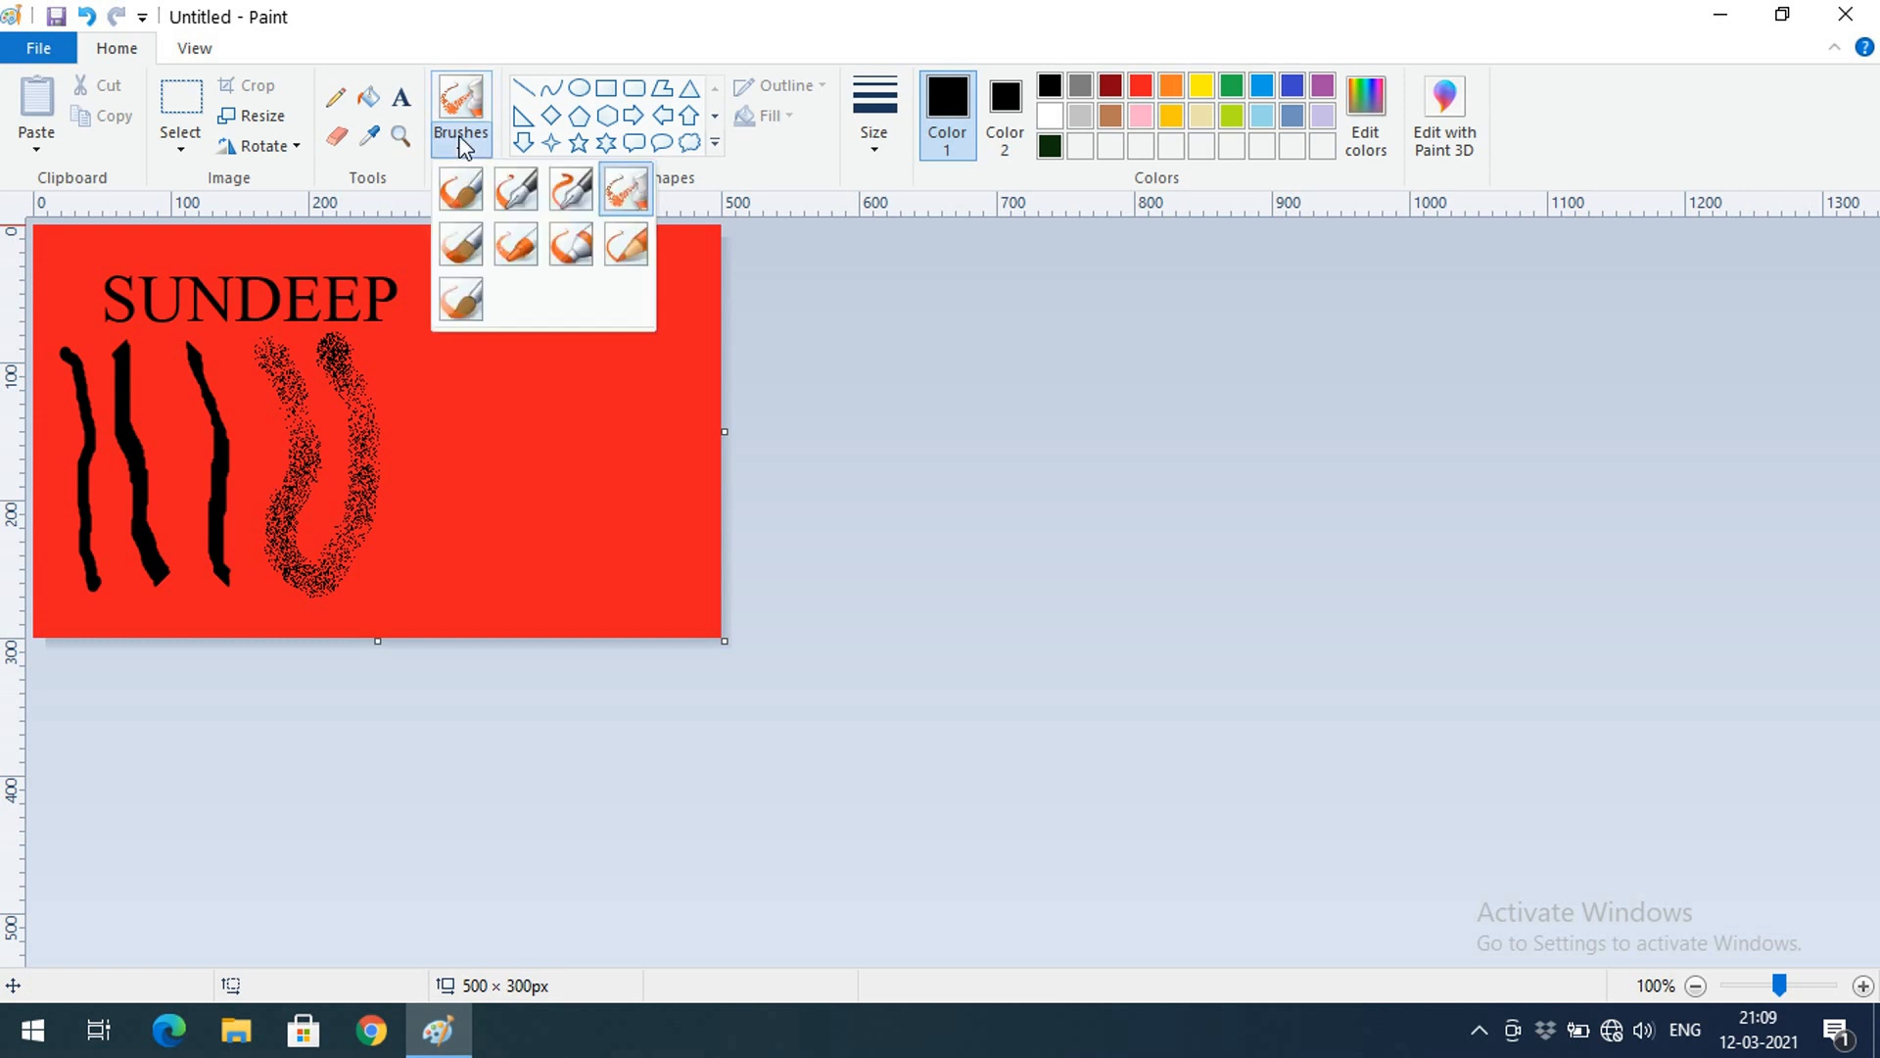
click(464, 248)
mouse_move(391, 345)
mouse_down()
mouse_move(440, 420)
mouse_move(443, 599)
mouse_up()
drag(421, 308, 634, 253)
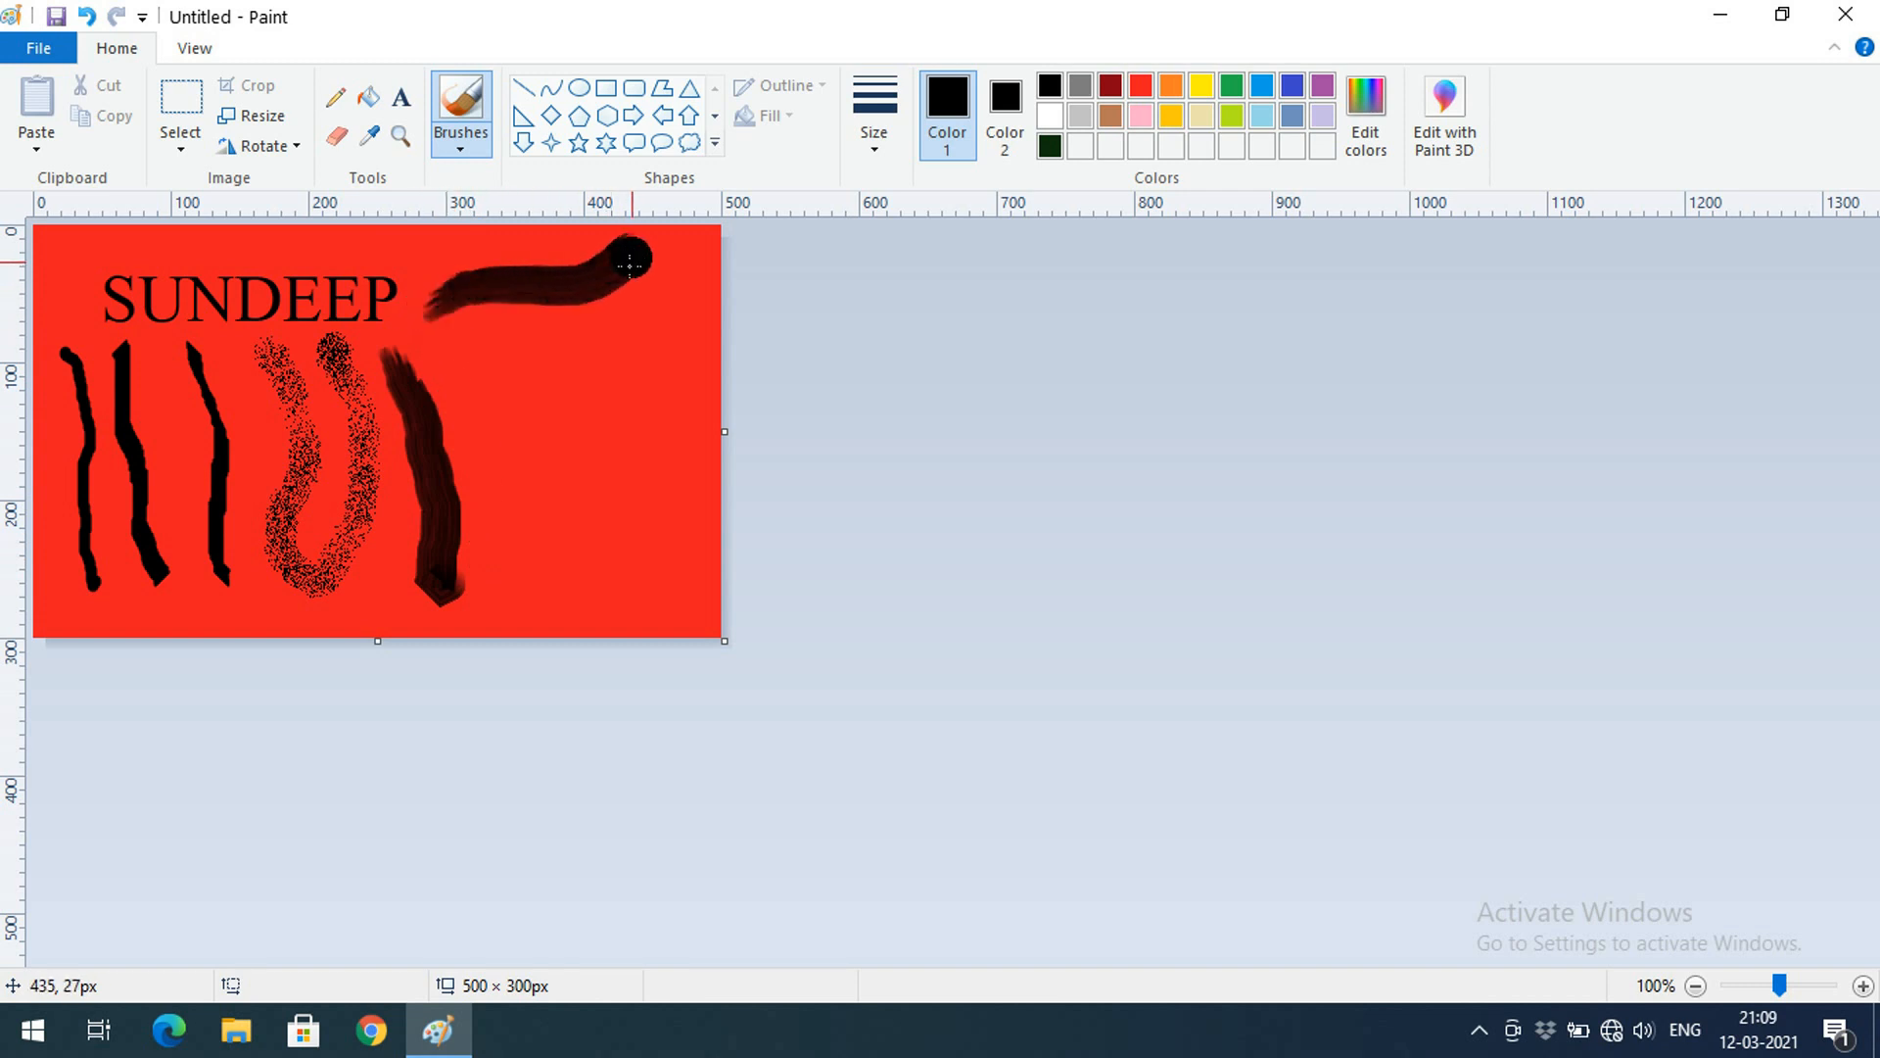
Add a Crayon stroke and a Marker stroke down the canvas
click(487, 145)
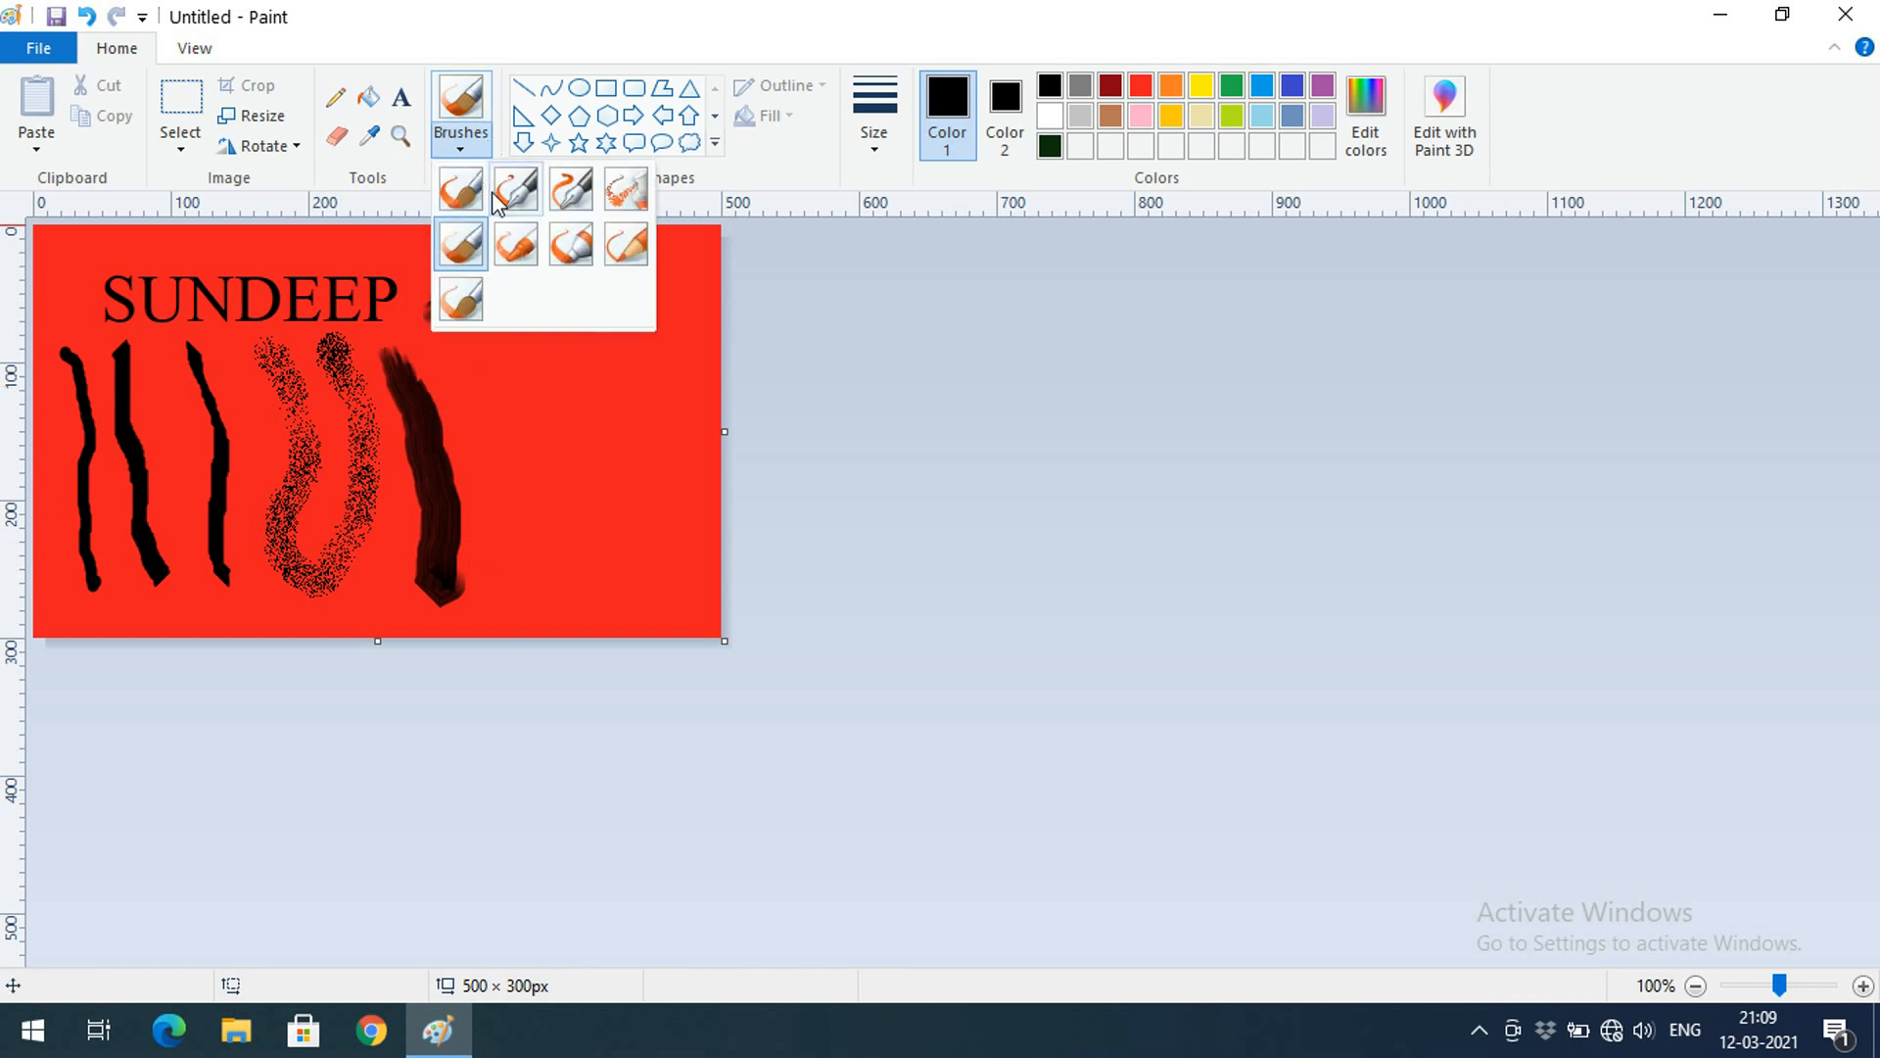
click(525, 250)
mouse_move(481, 367)
mouse_down()
mouse_move(516, 596)
mouse_move(537, 595)
mouse_up()
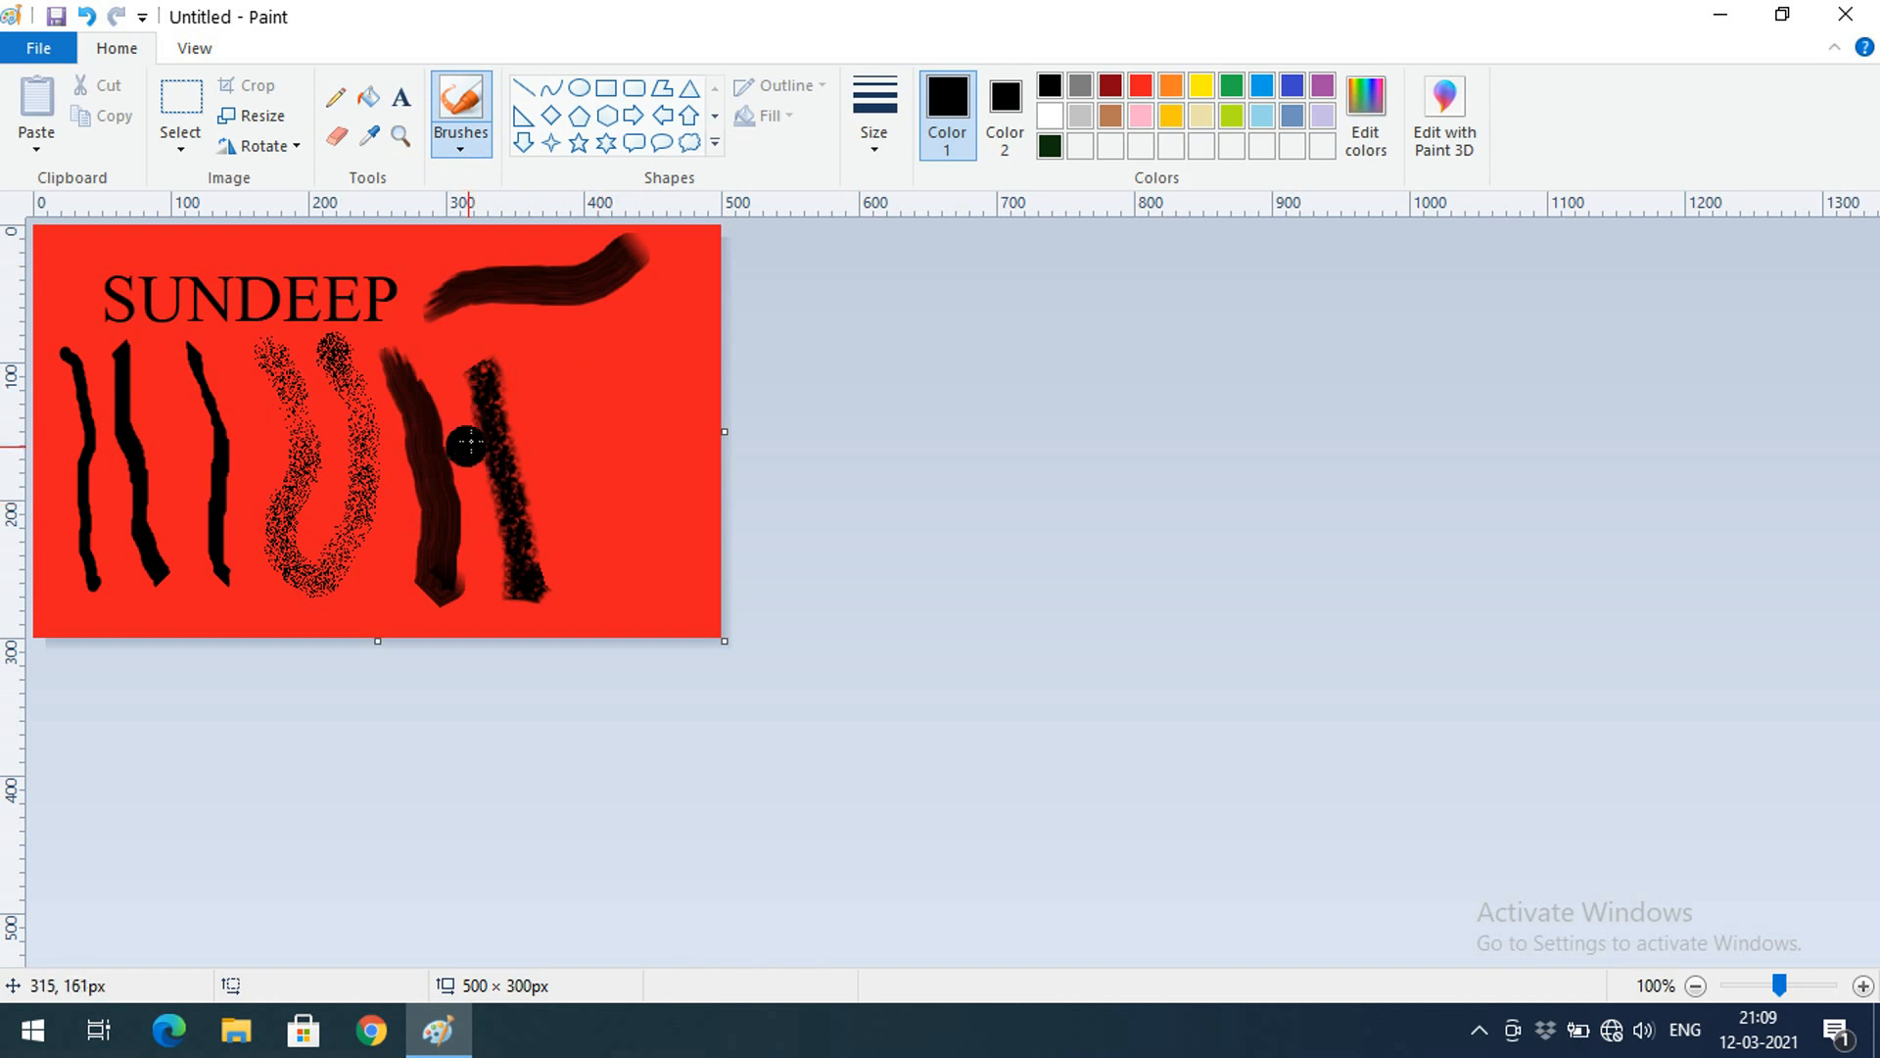
click(478, 142)
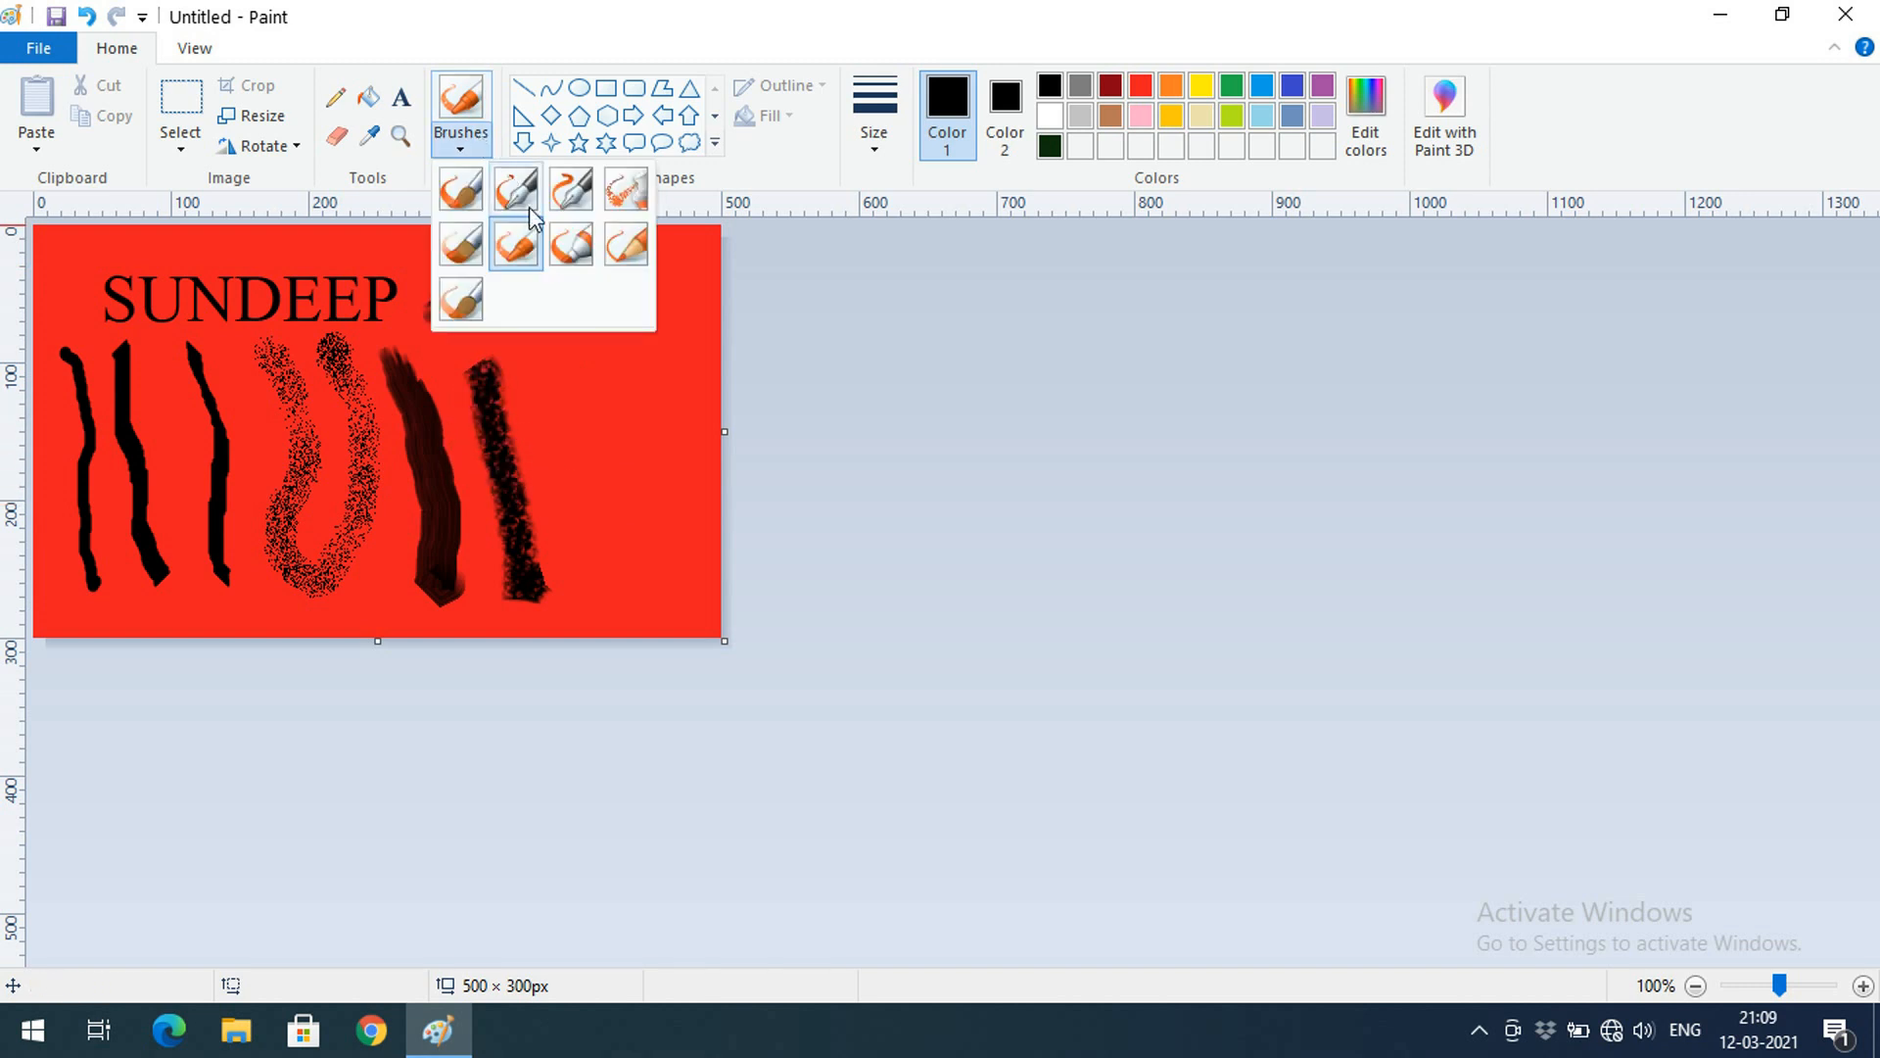
click(571, 245)
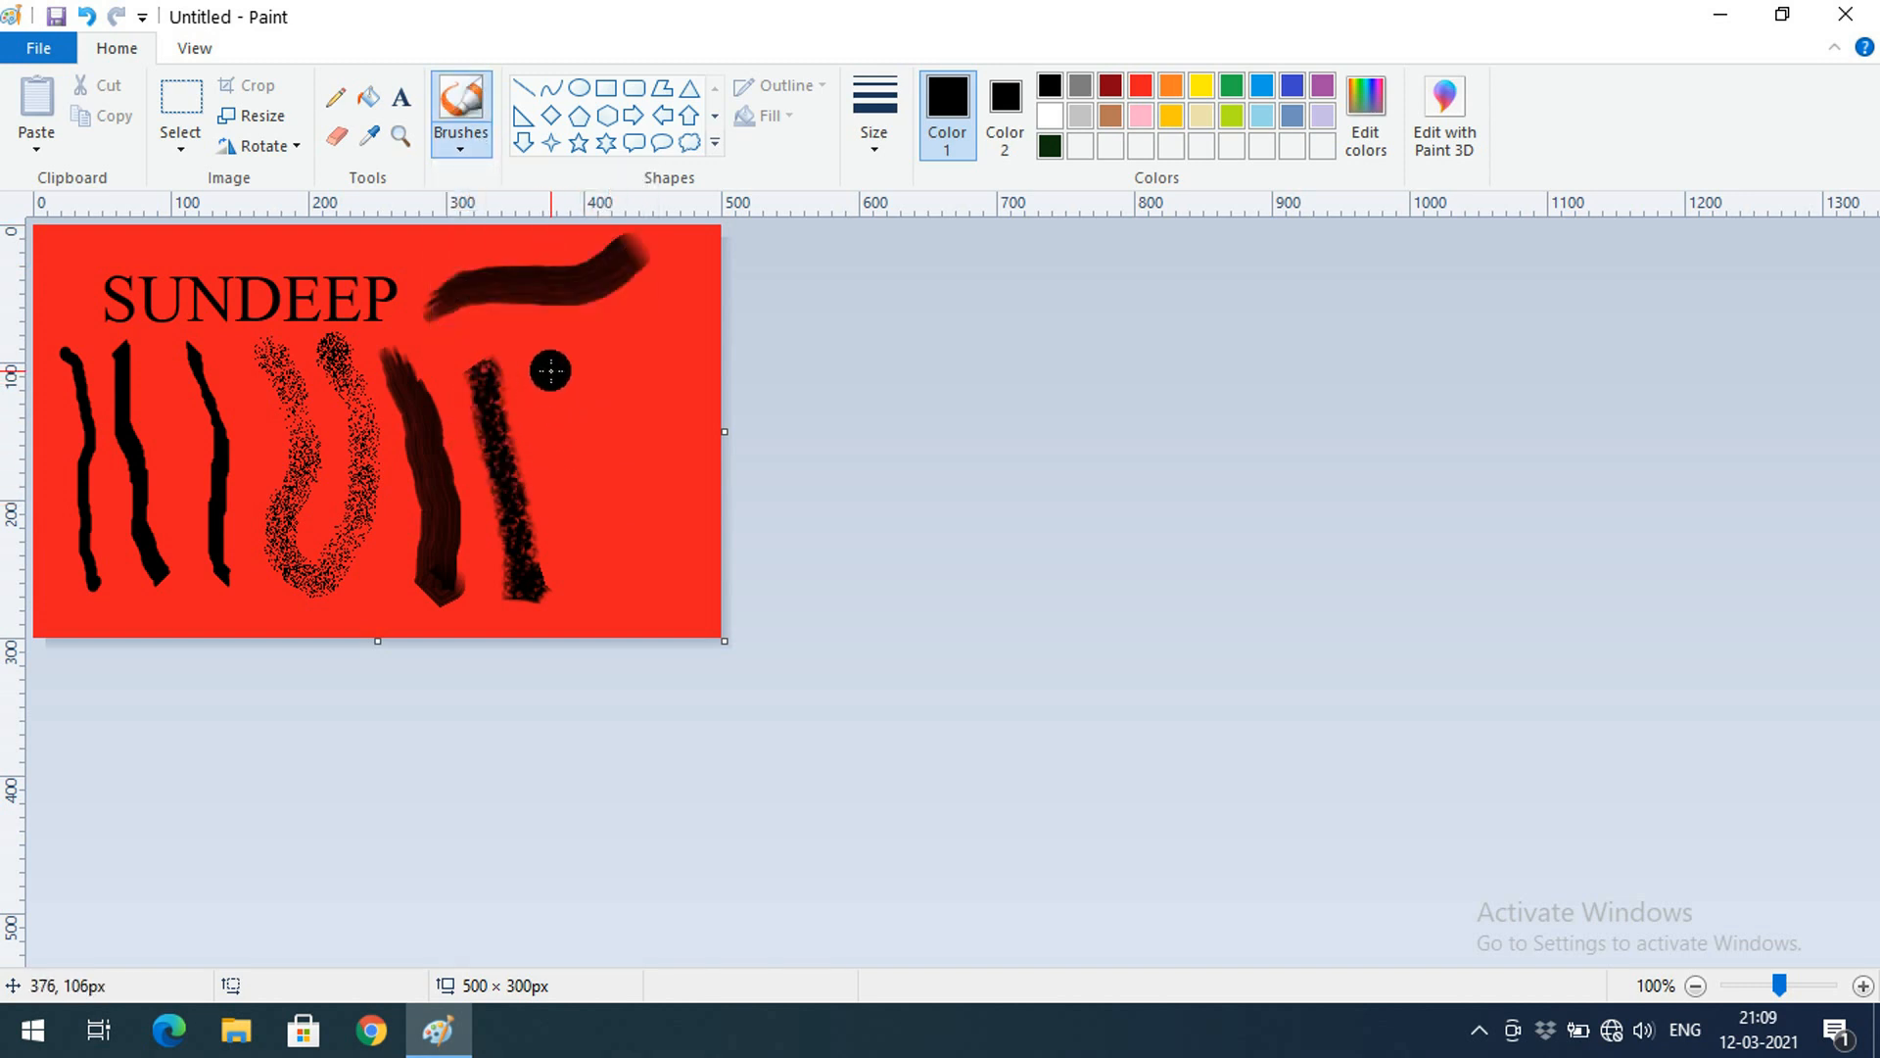
drag(552, 363, 598, 590)
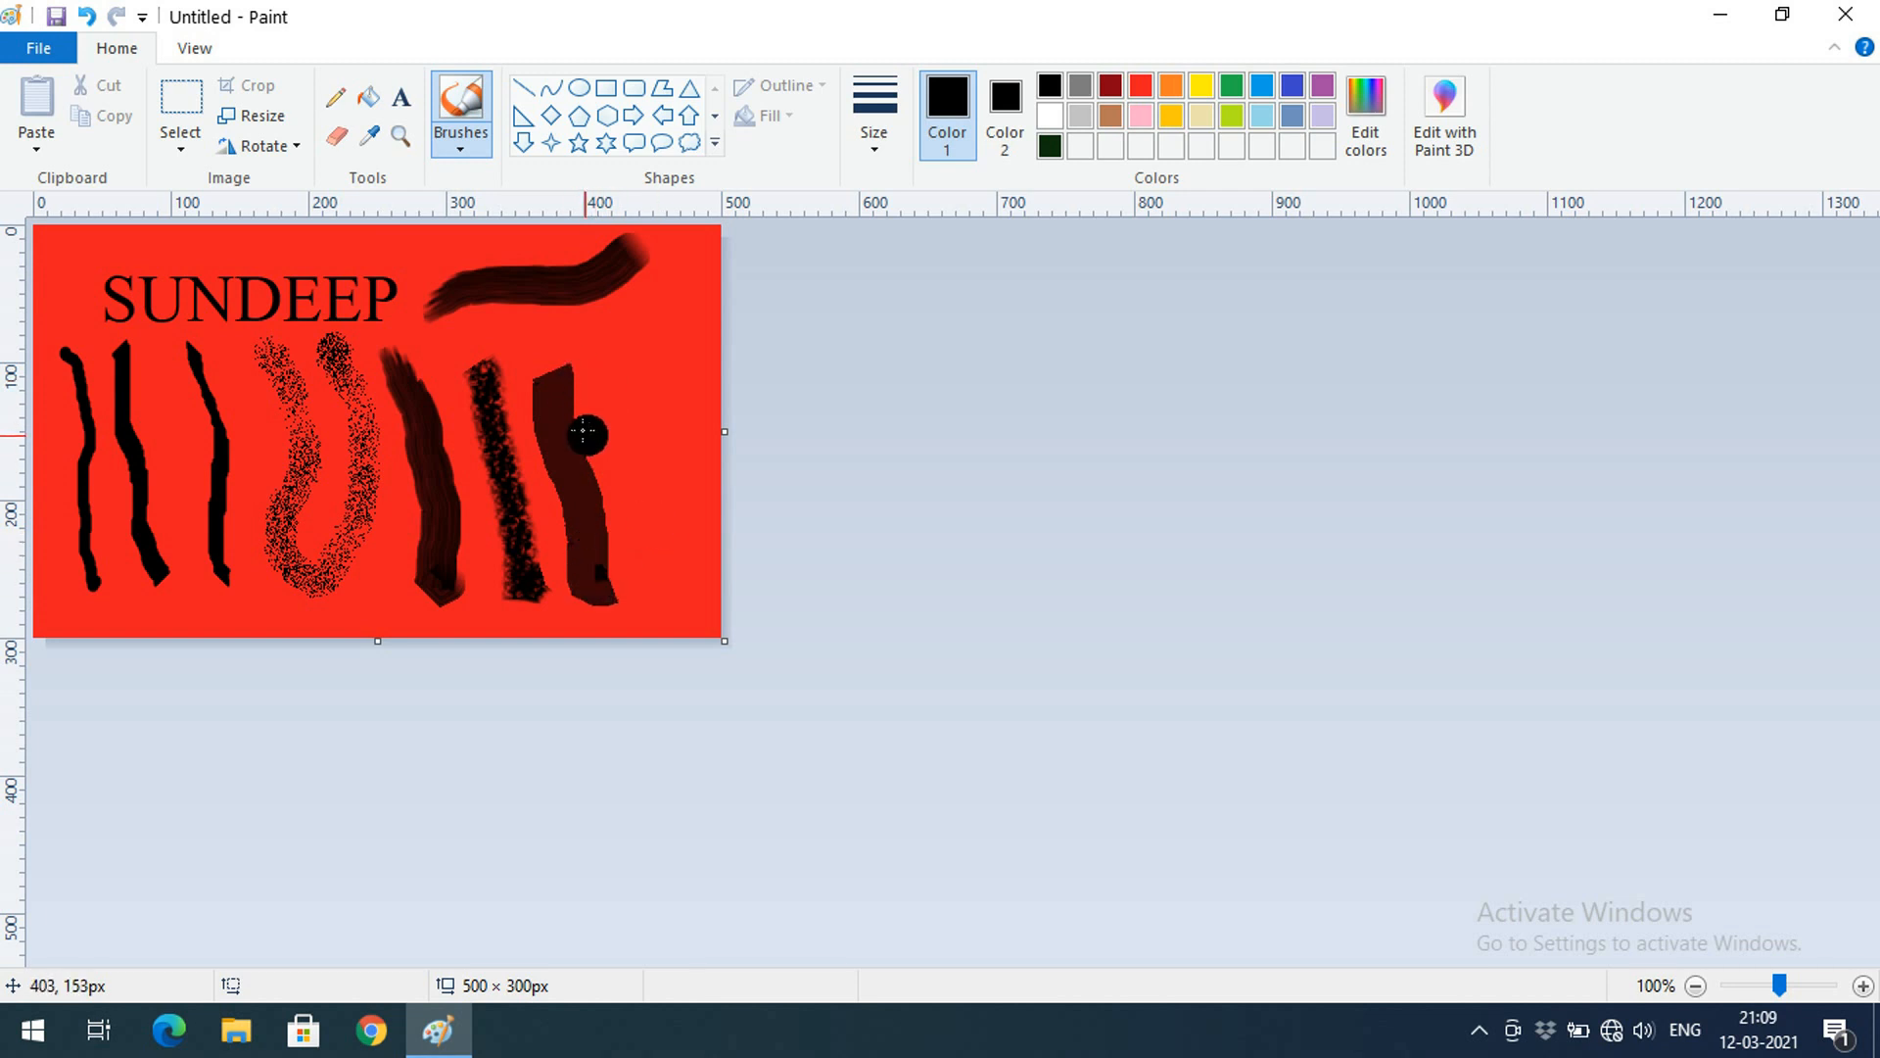
Draw thin Natural pencil strokes near the right edge
click(468, 145)
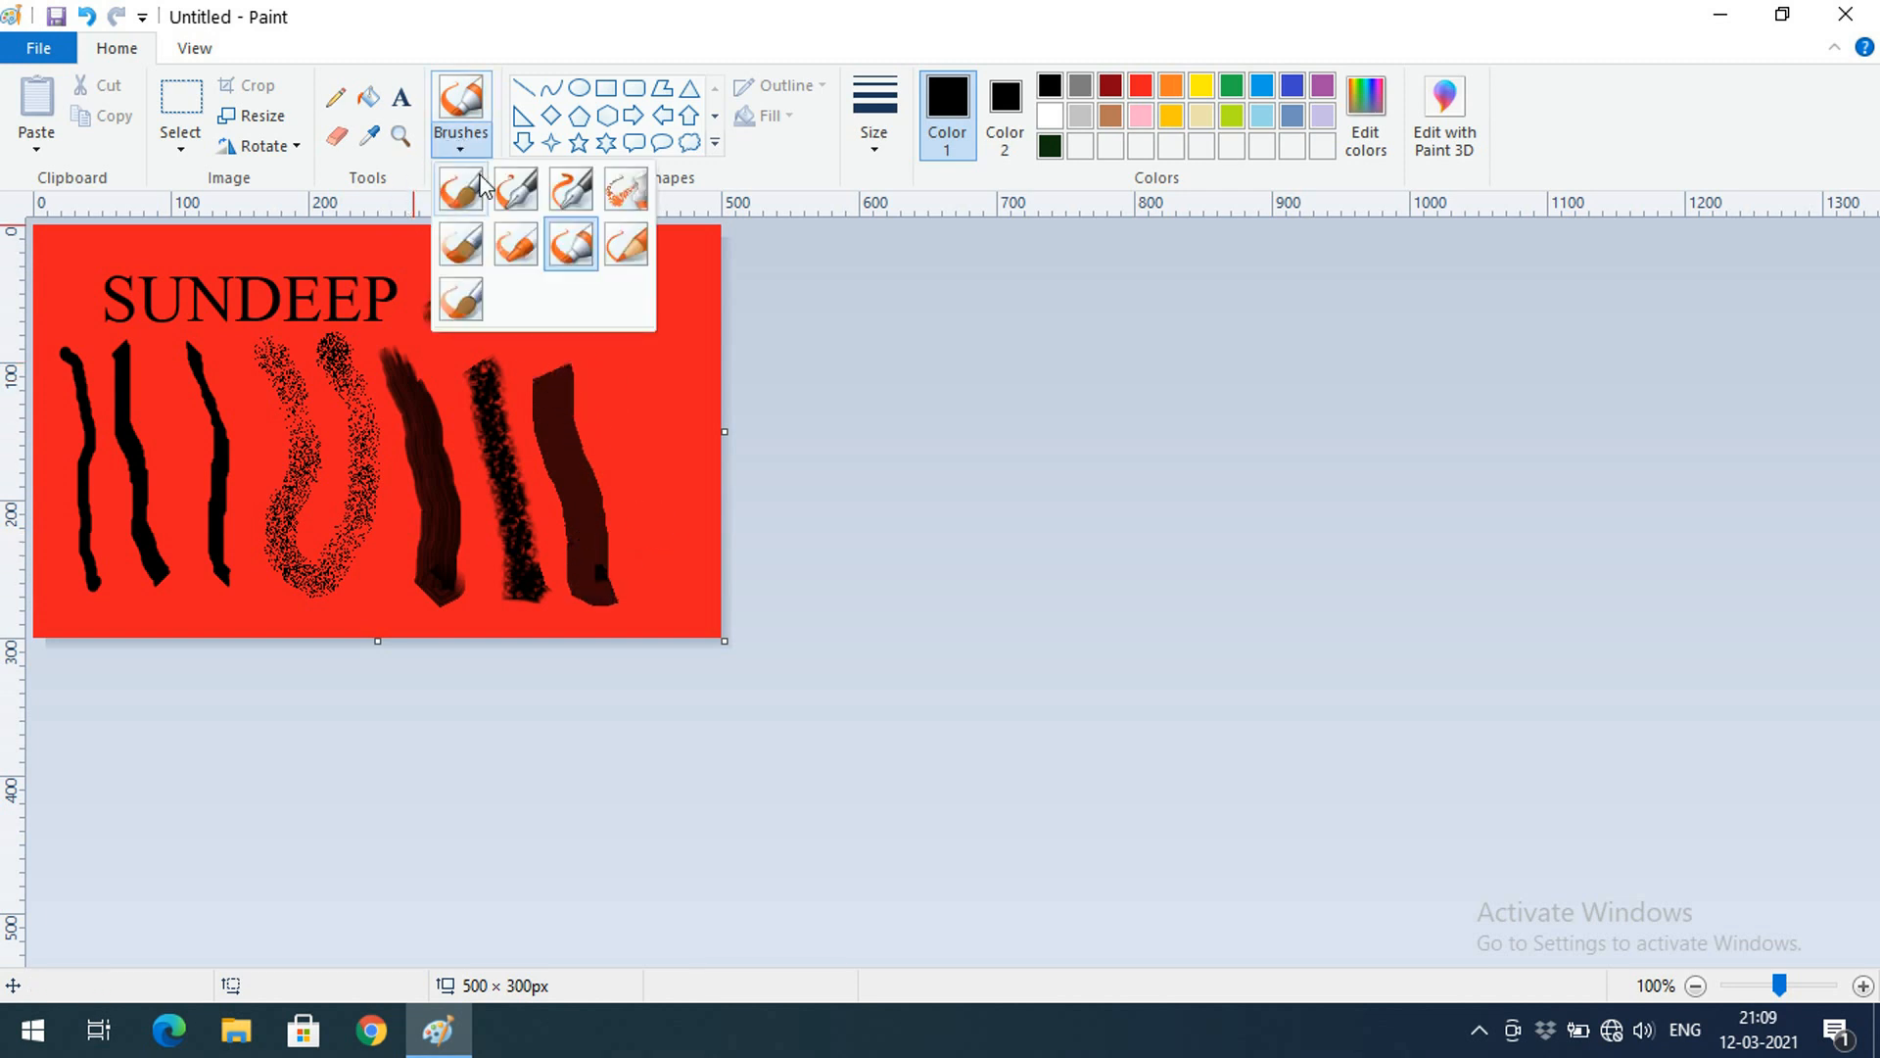
click(625, 247)
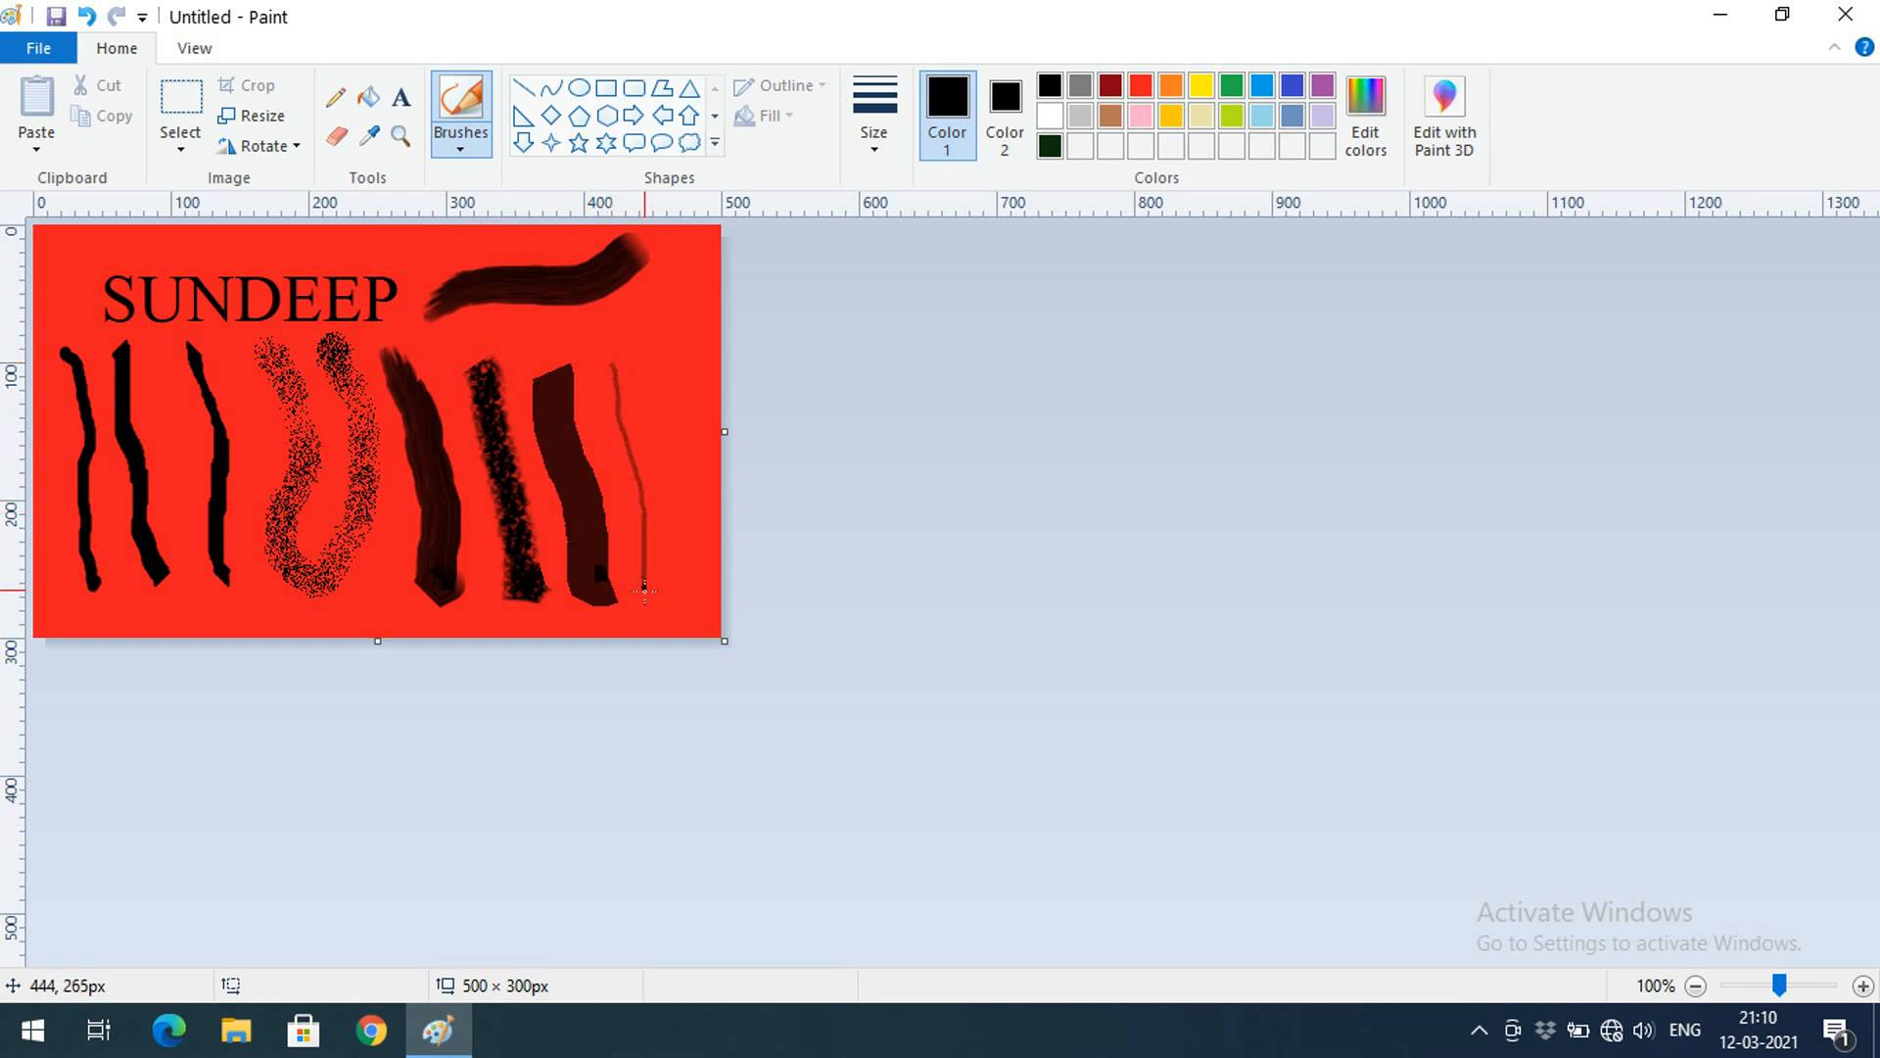
click(873, 142)
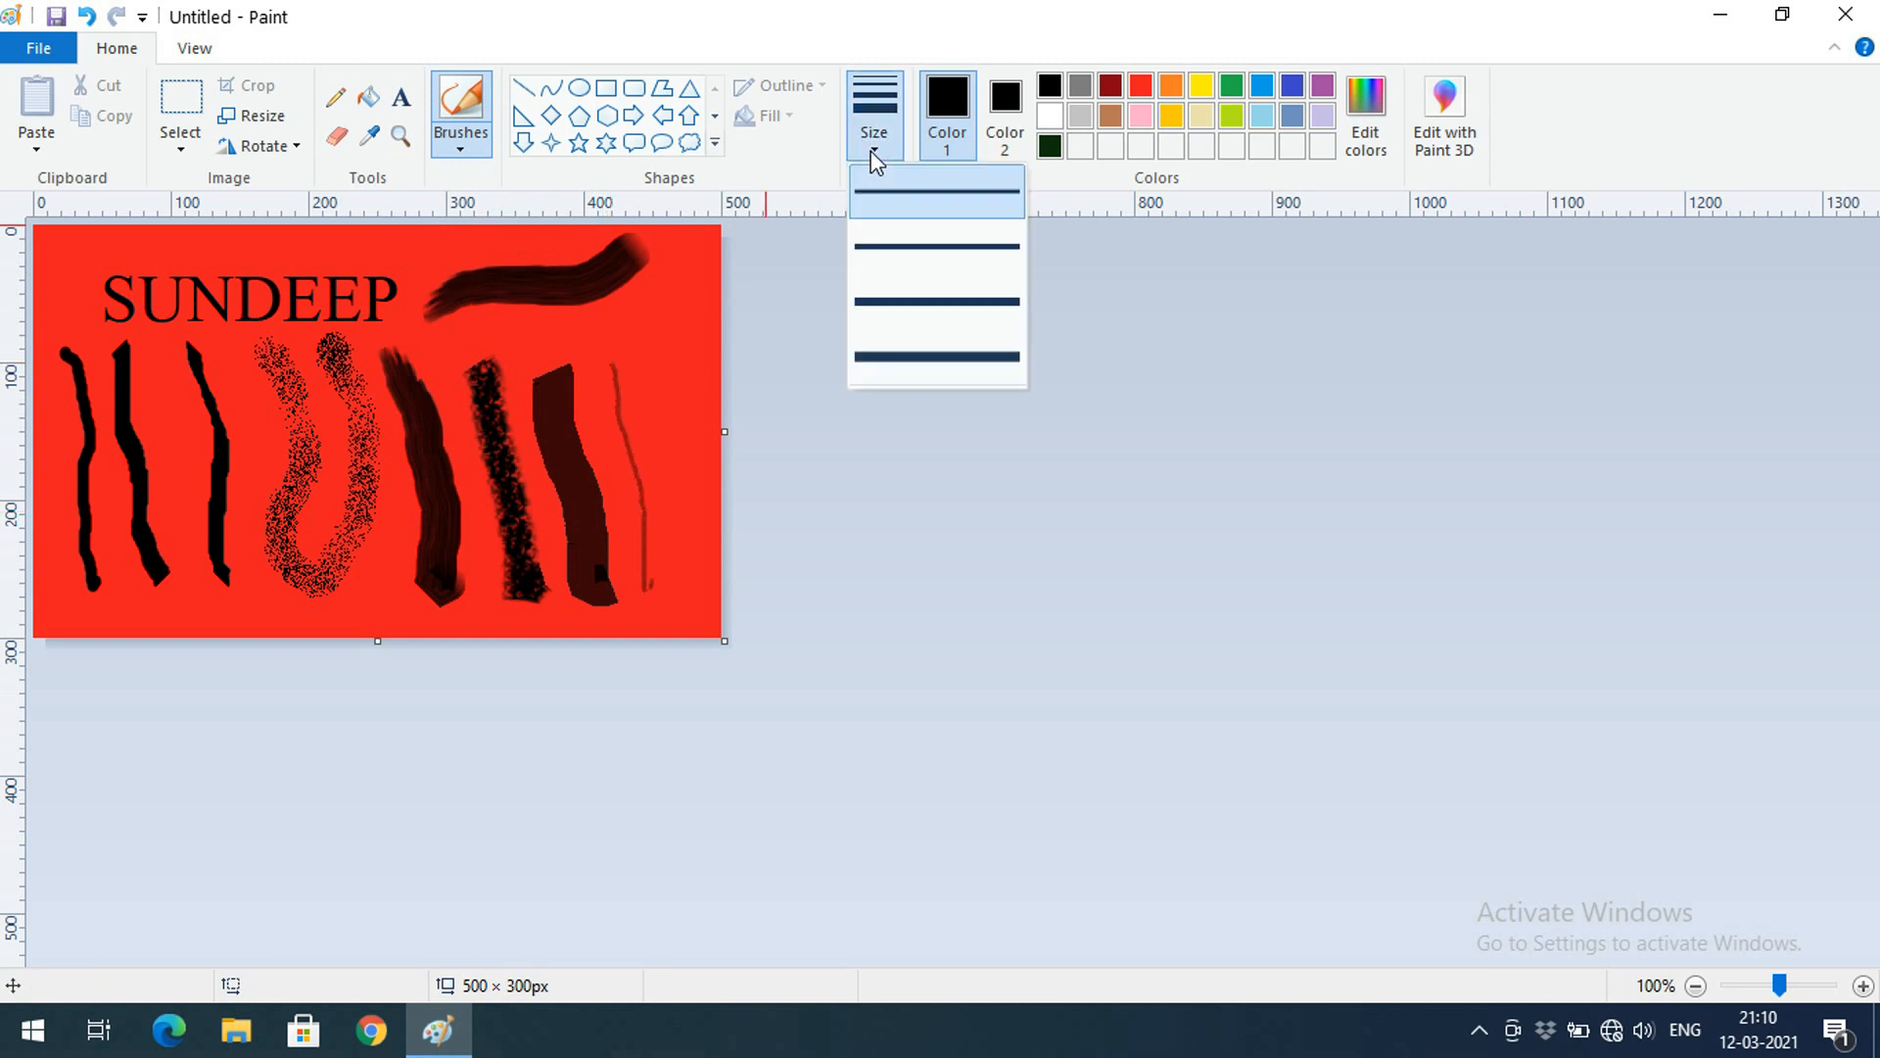
click(811, 382)
drag(637, 362, 681, 518)
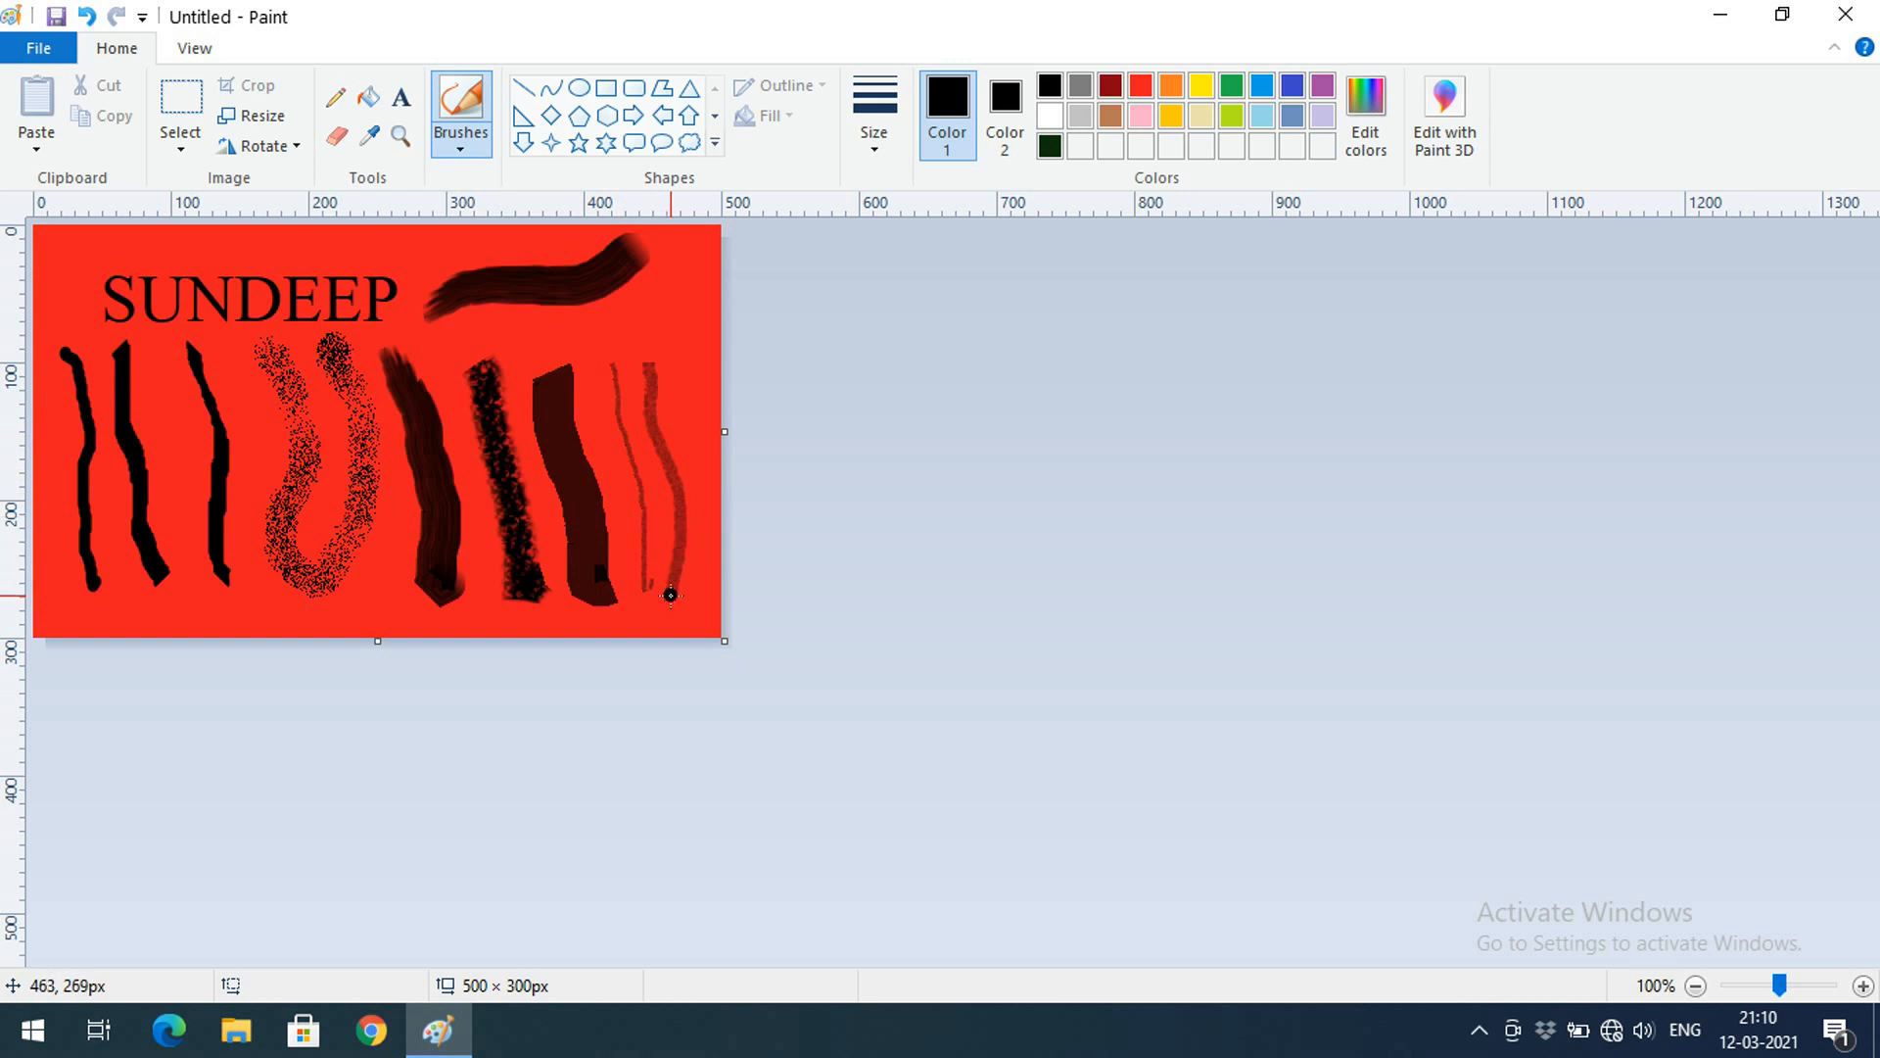
click(461, 142)
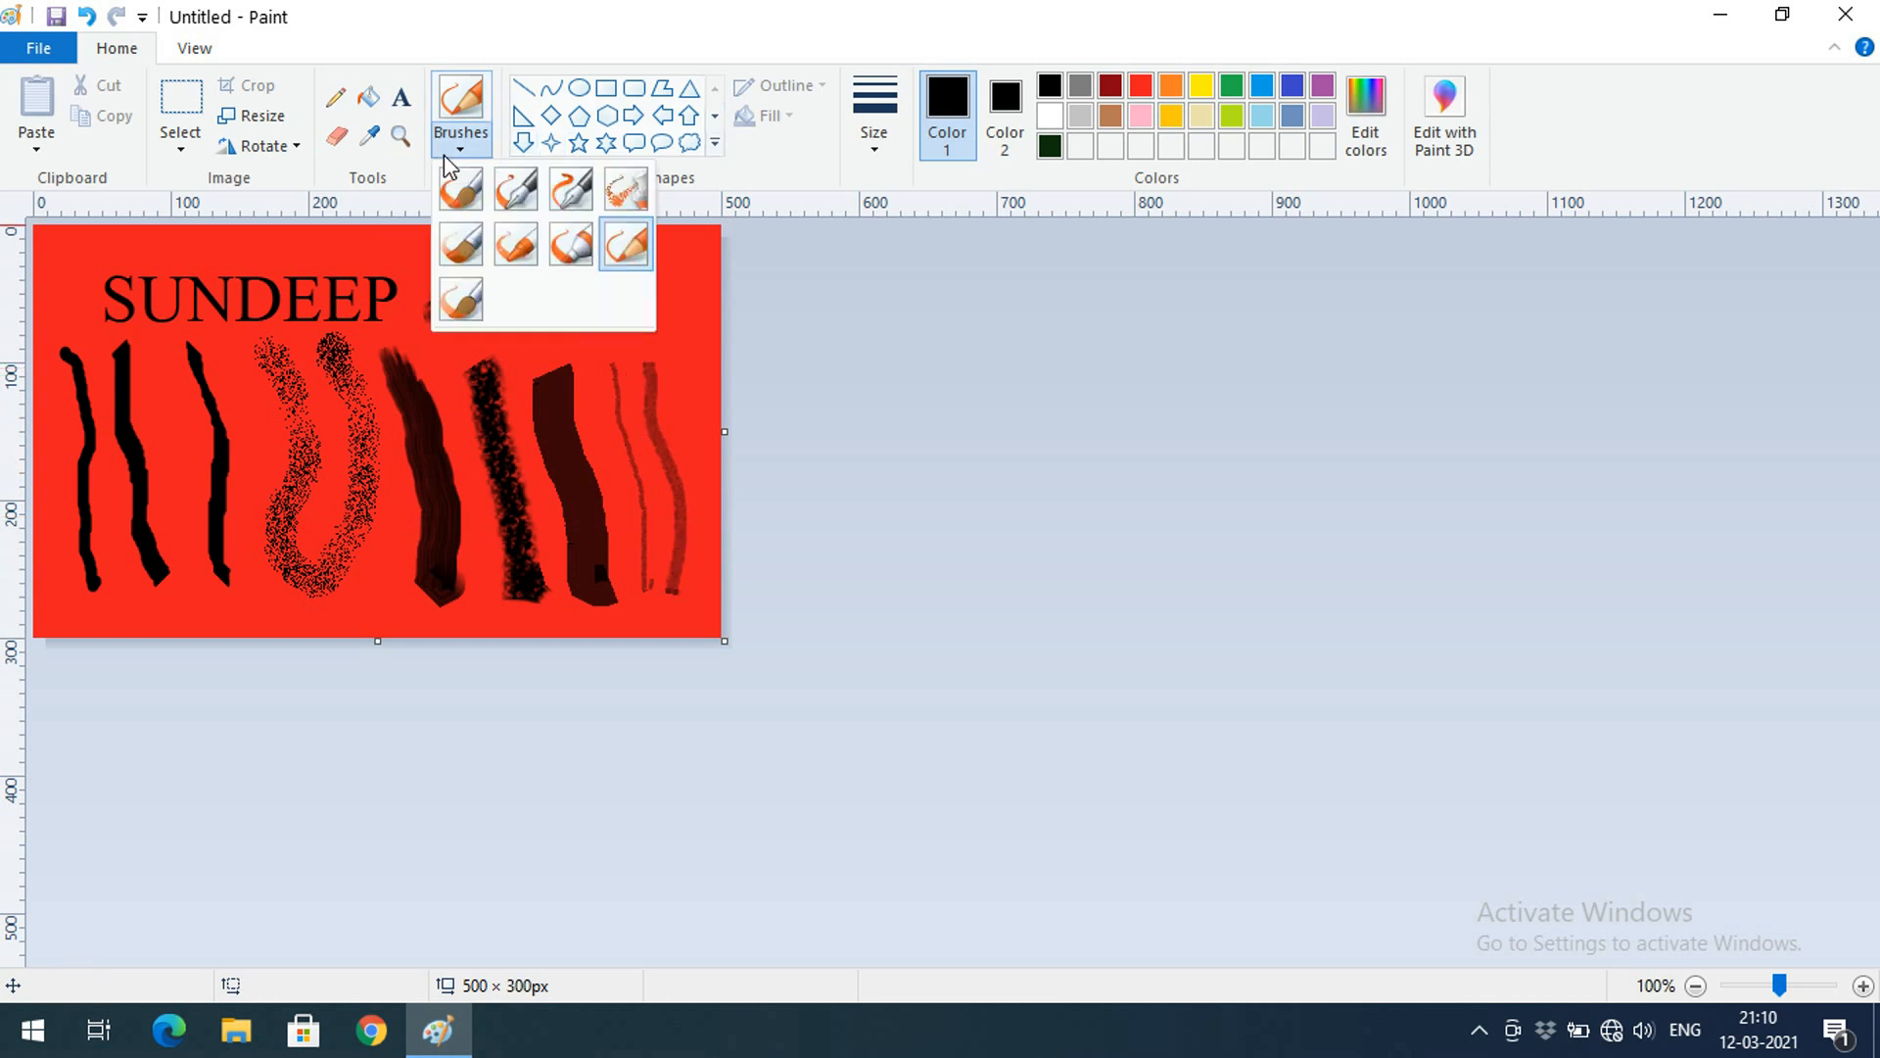
click(480, 304)
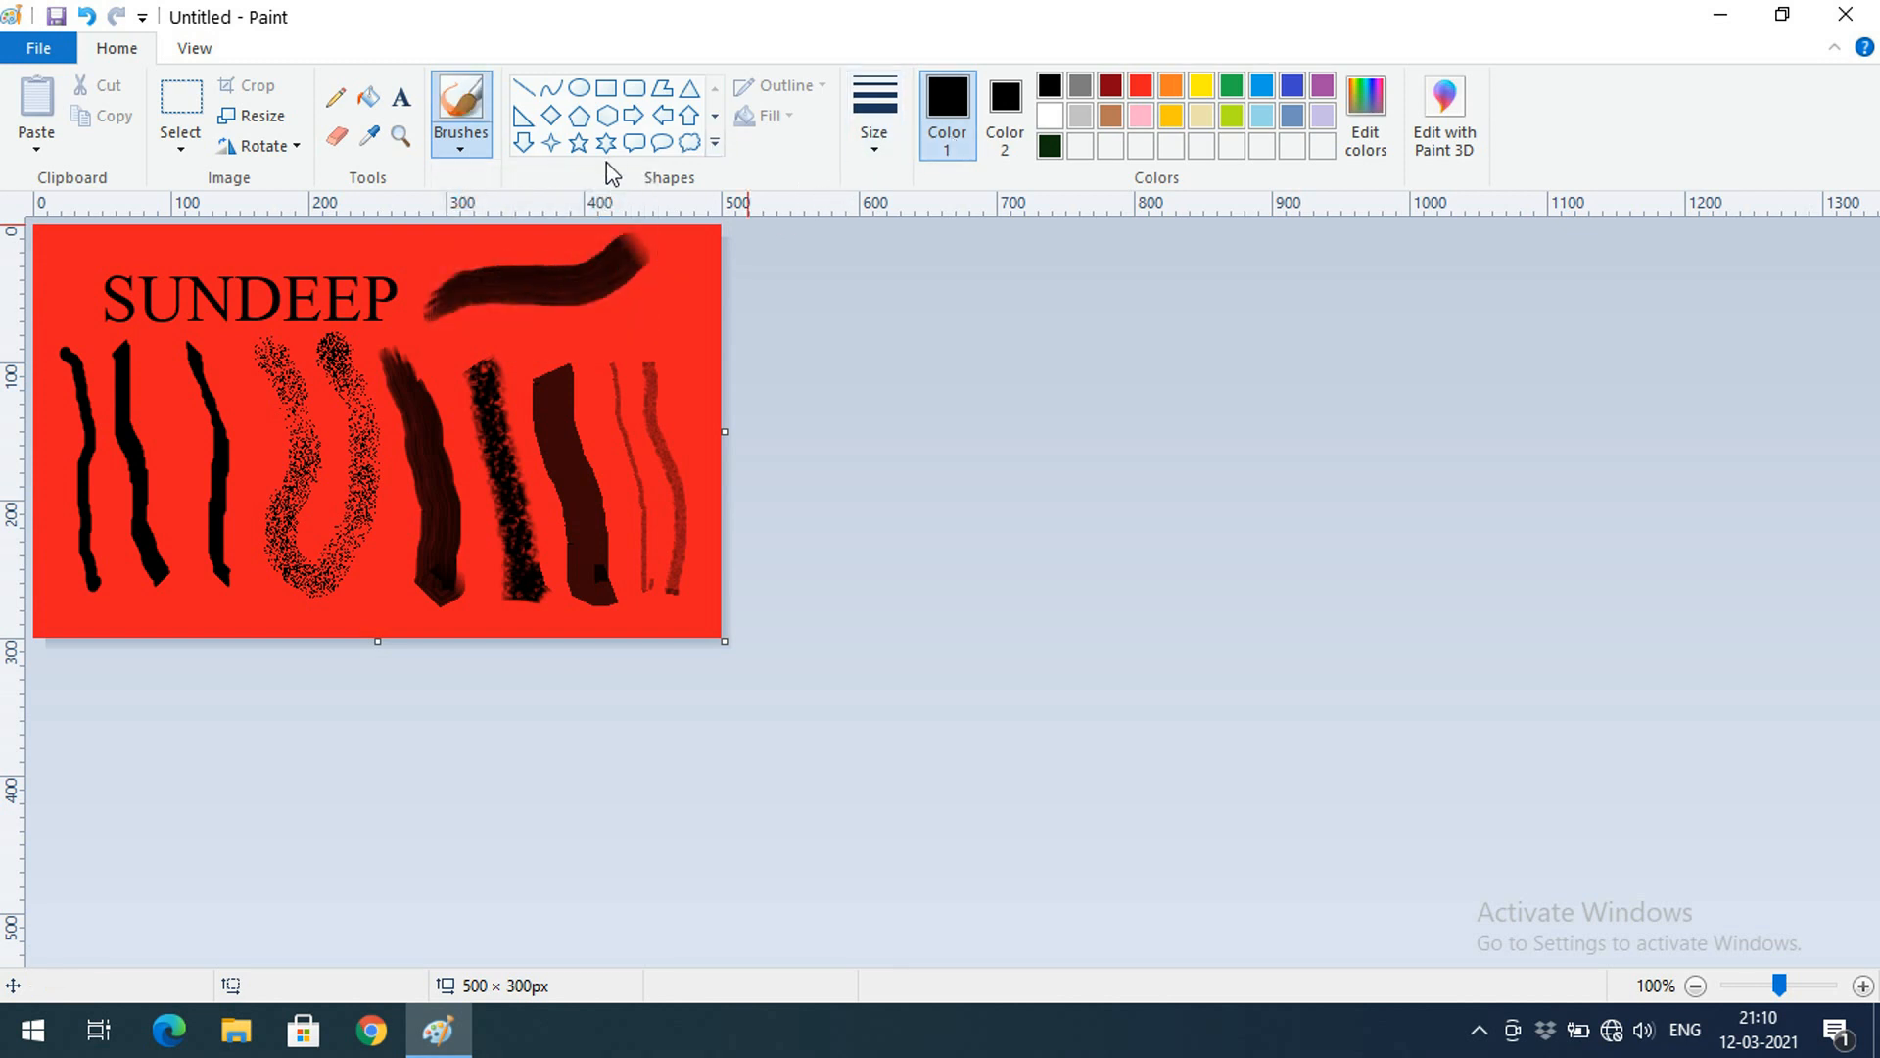
click(868, 151)
click(944, 369)
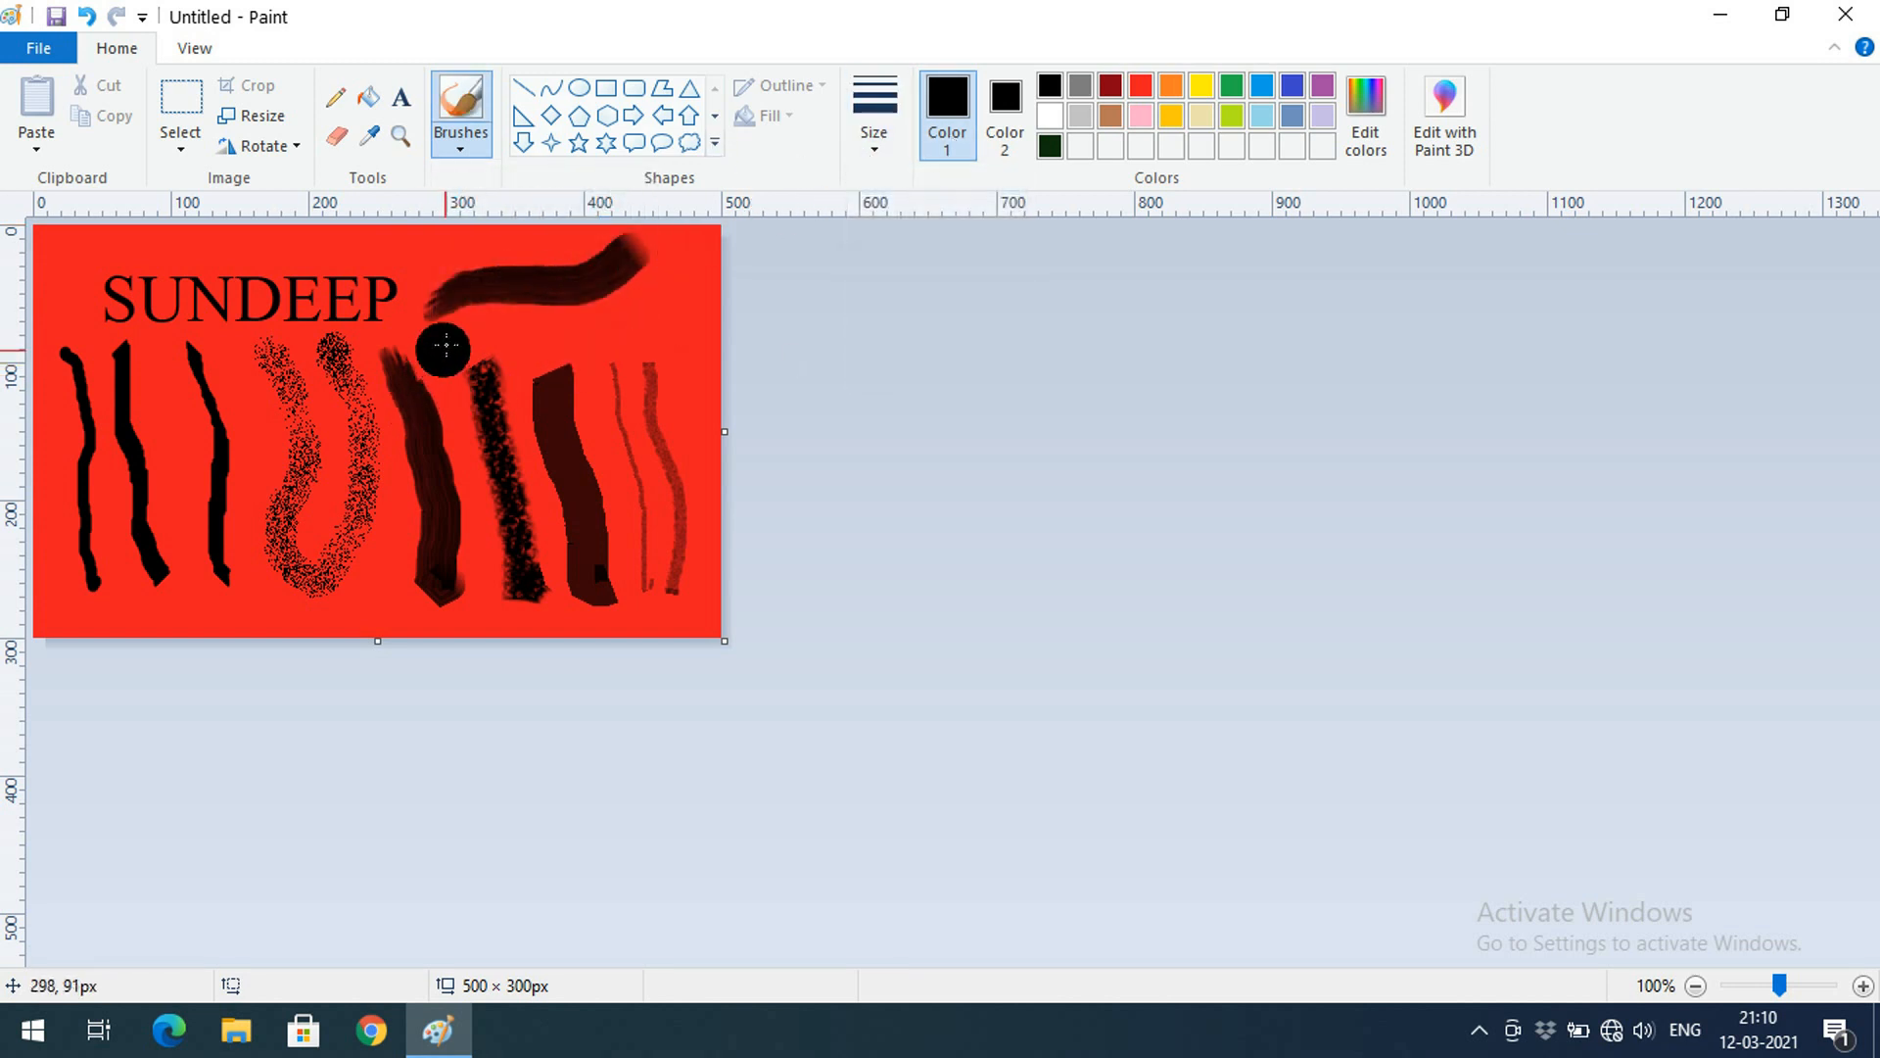
drag(473, 334, 674, 312)
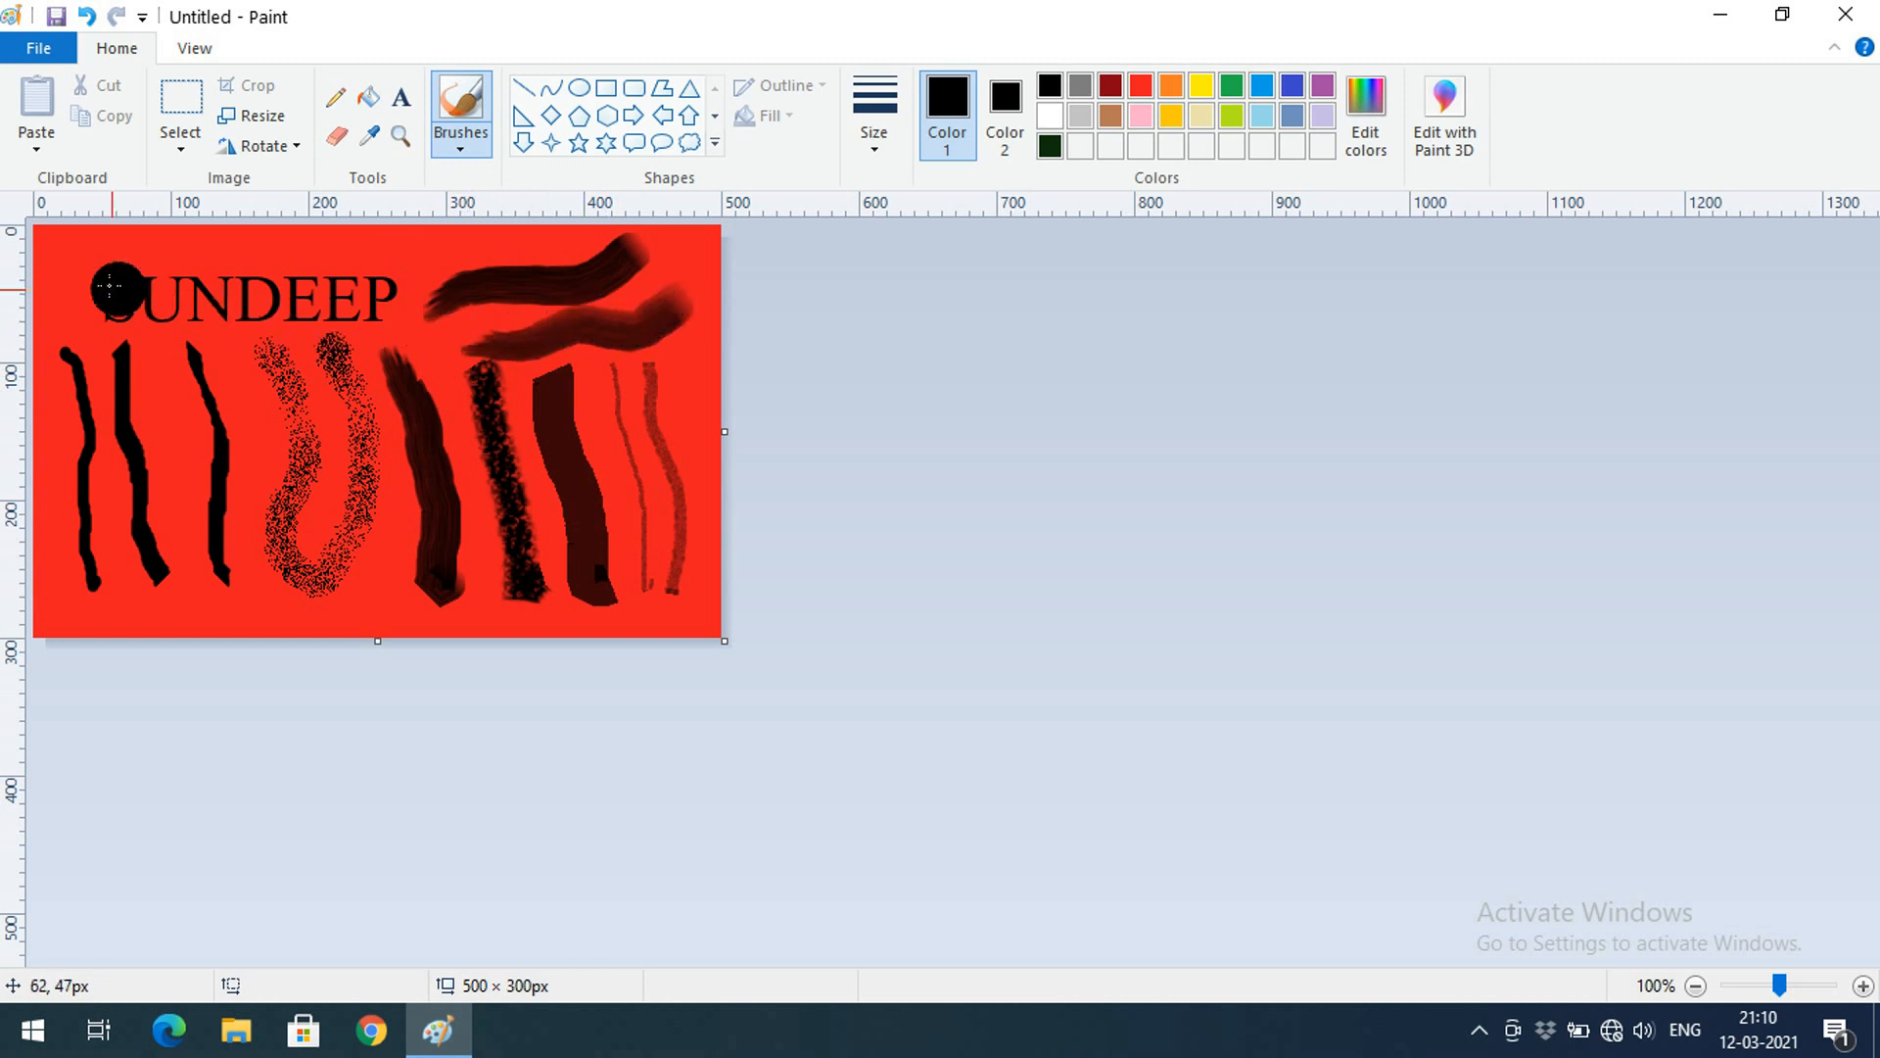
mouse_move(99, 256)
mouse_down()
mouse_move(231, 279)
mouse_move(394, 251)
mouse_move(365, 297)
mouse_move(91, 354)
mouse_move(245, 350)
mouse_up()
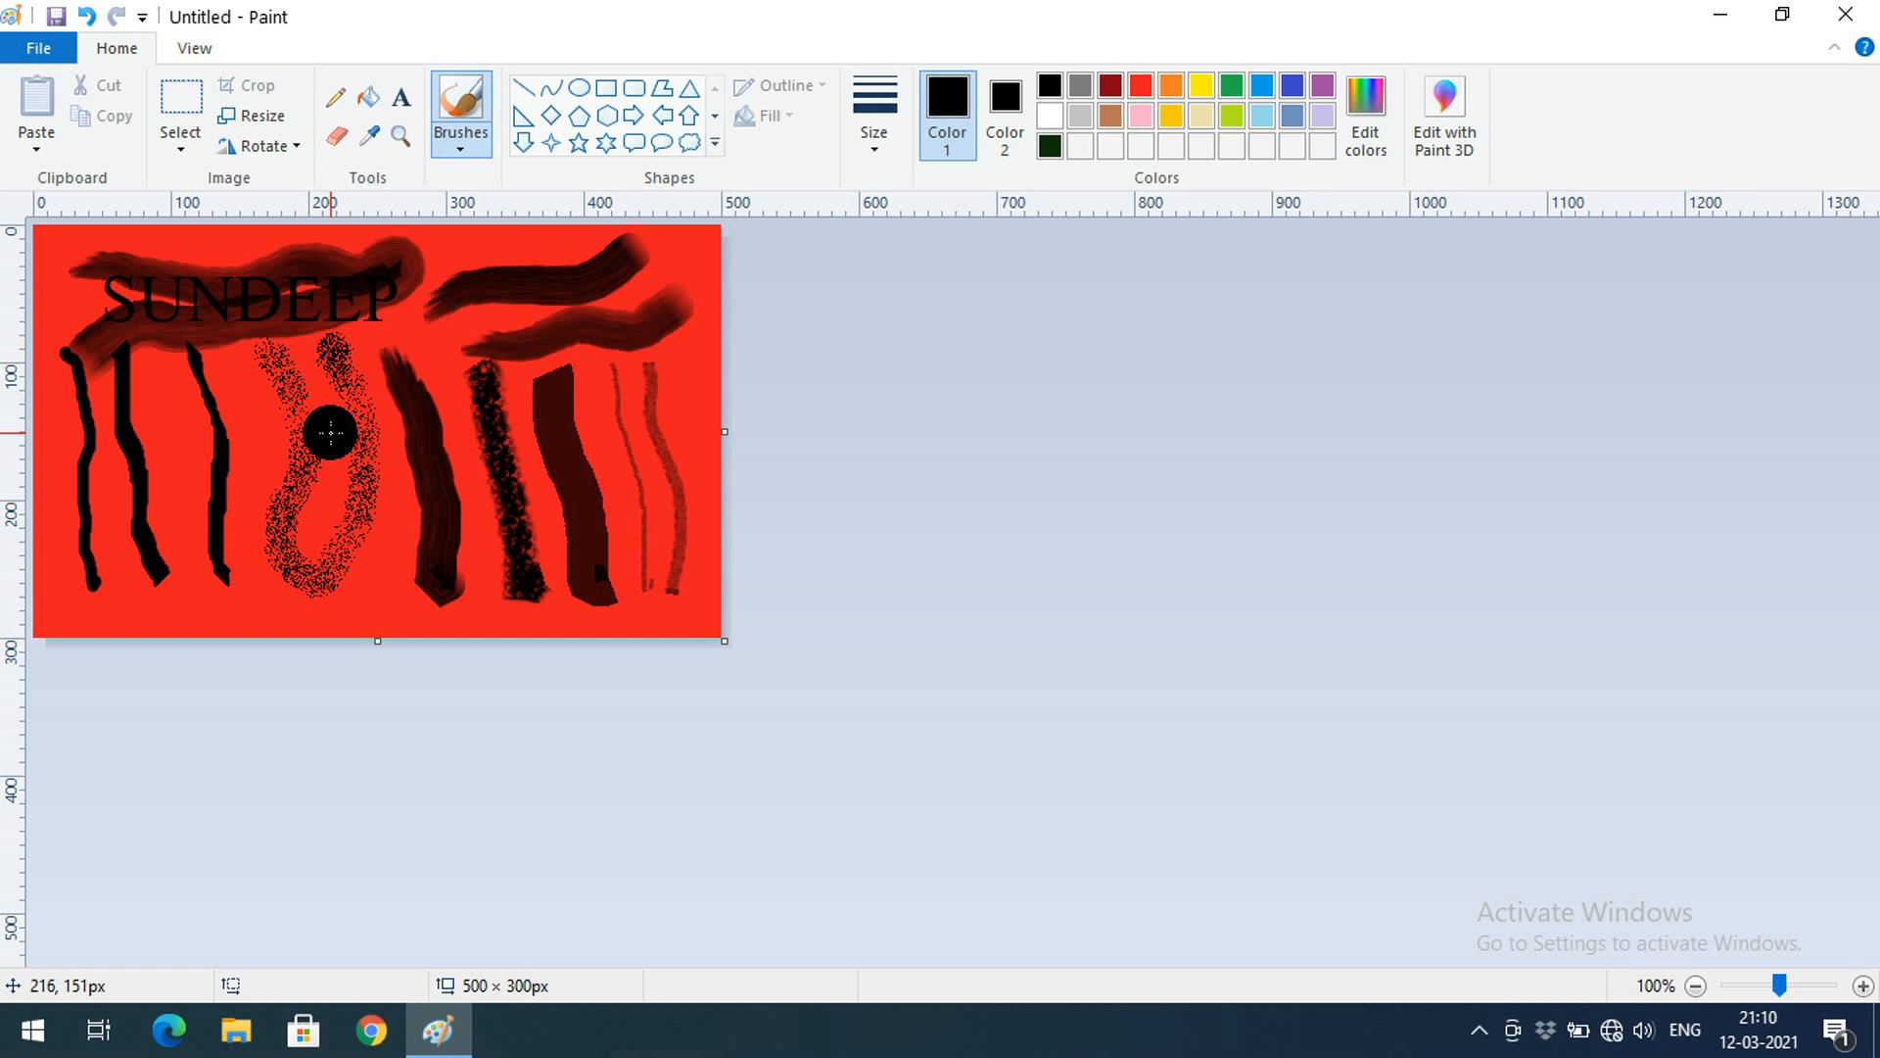
Close the brush list and request a new image, raising the save prompt
click(471, 144)
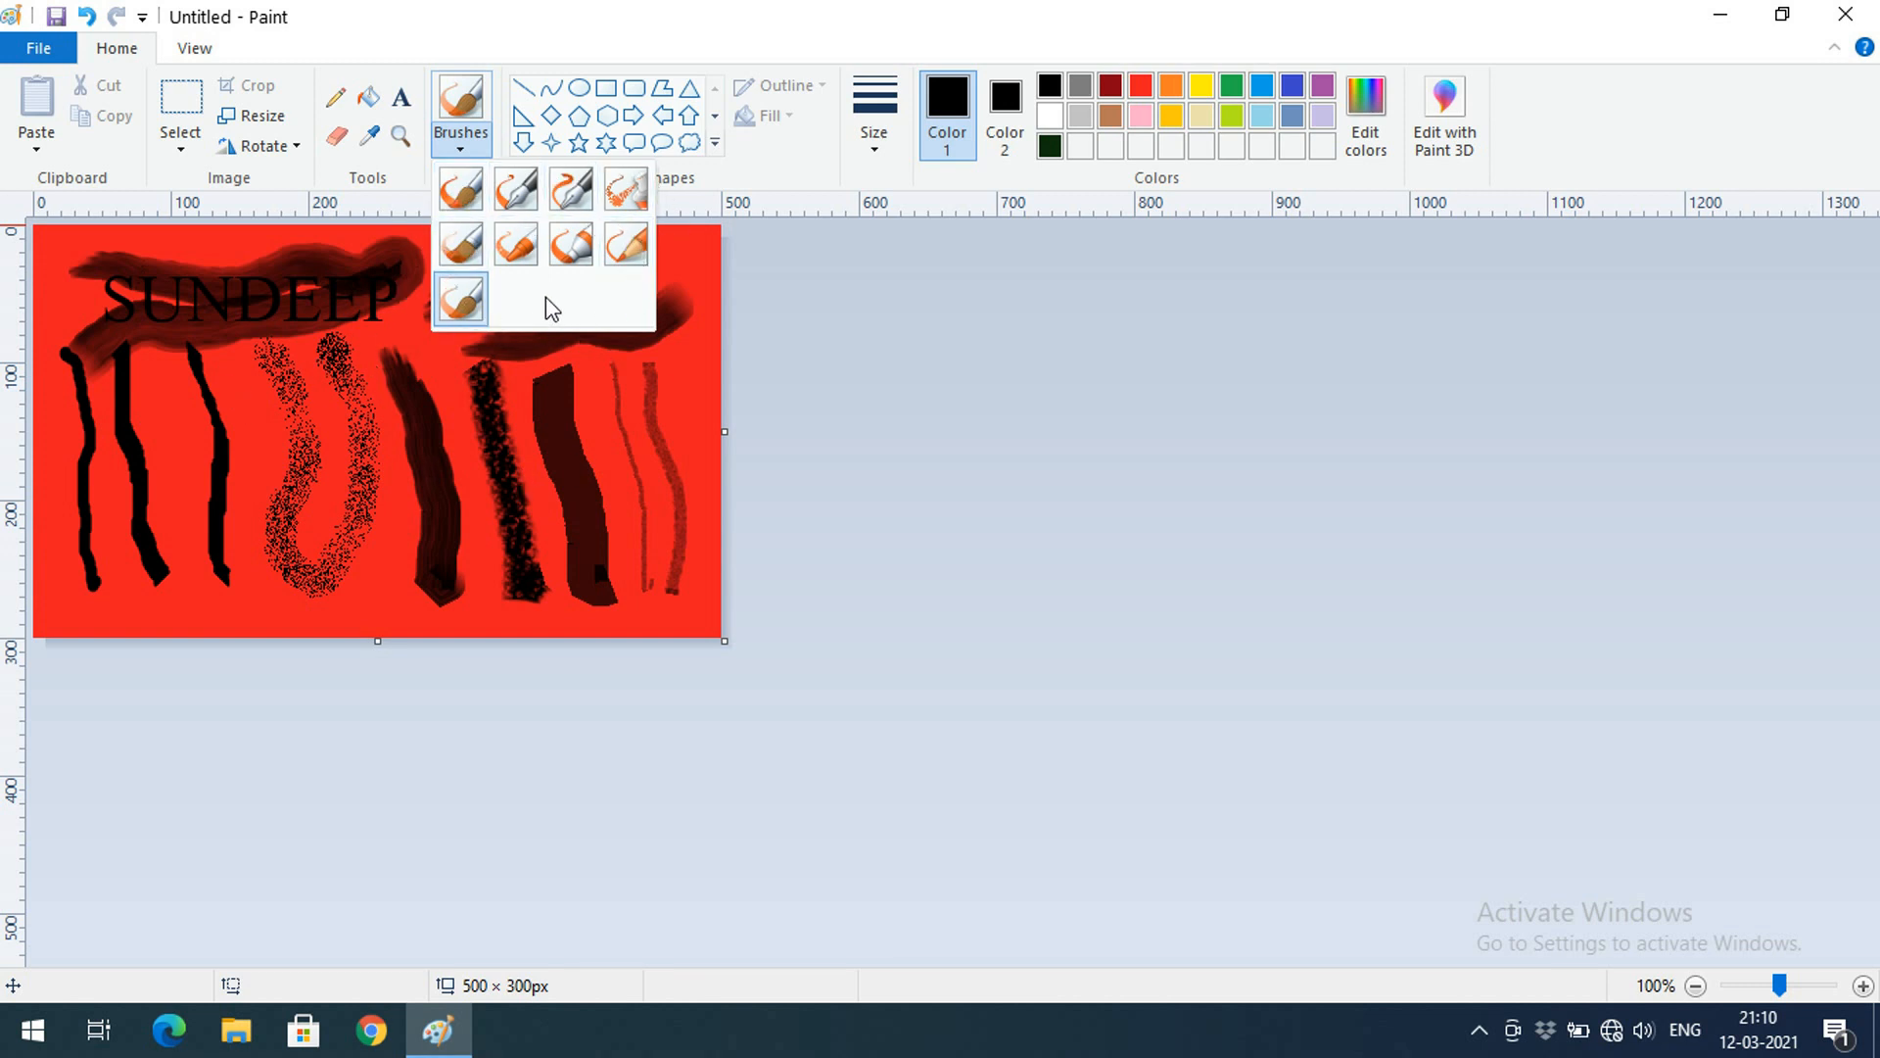
click(523, 563)
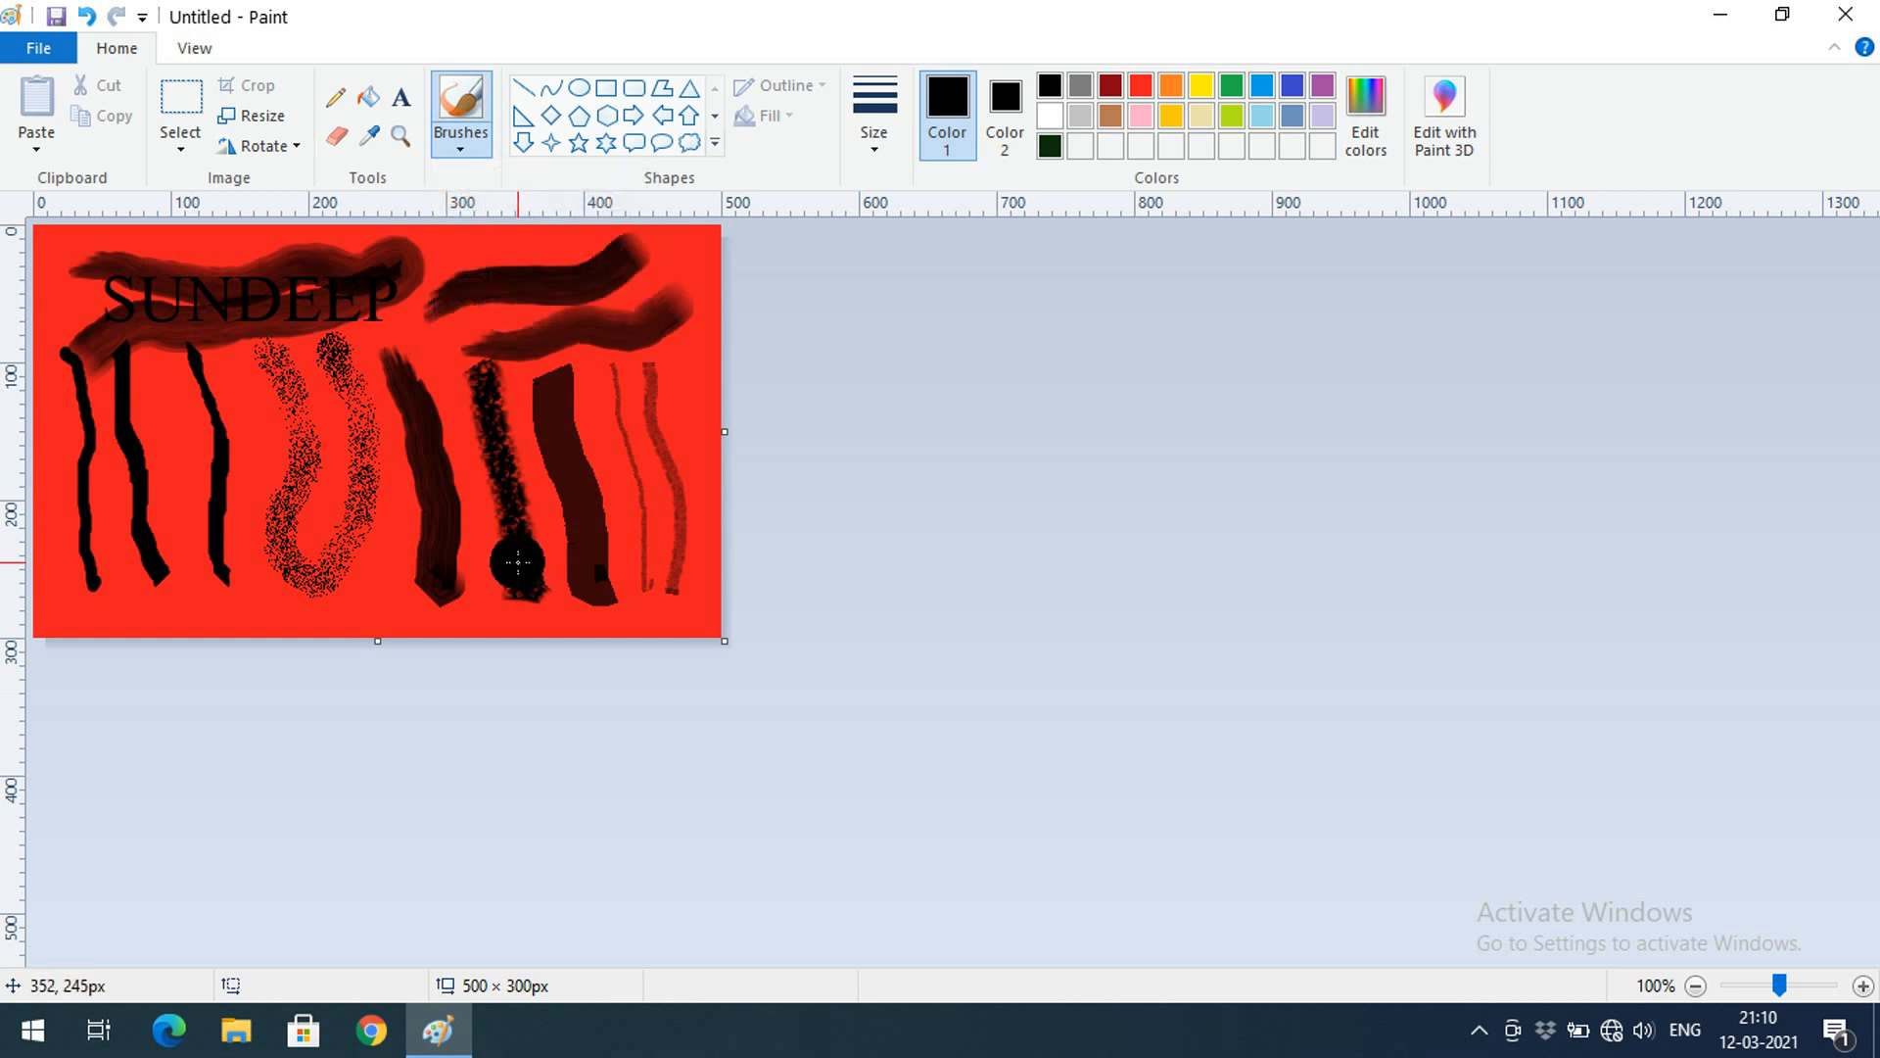
key(alt+F4)
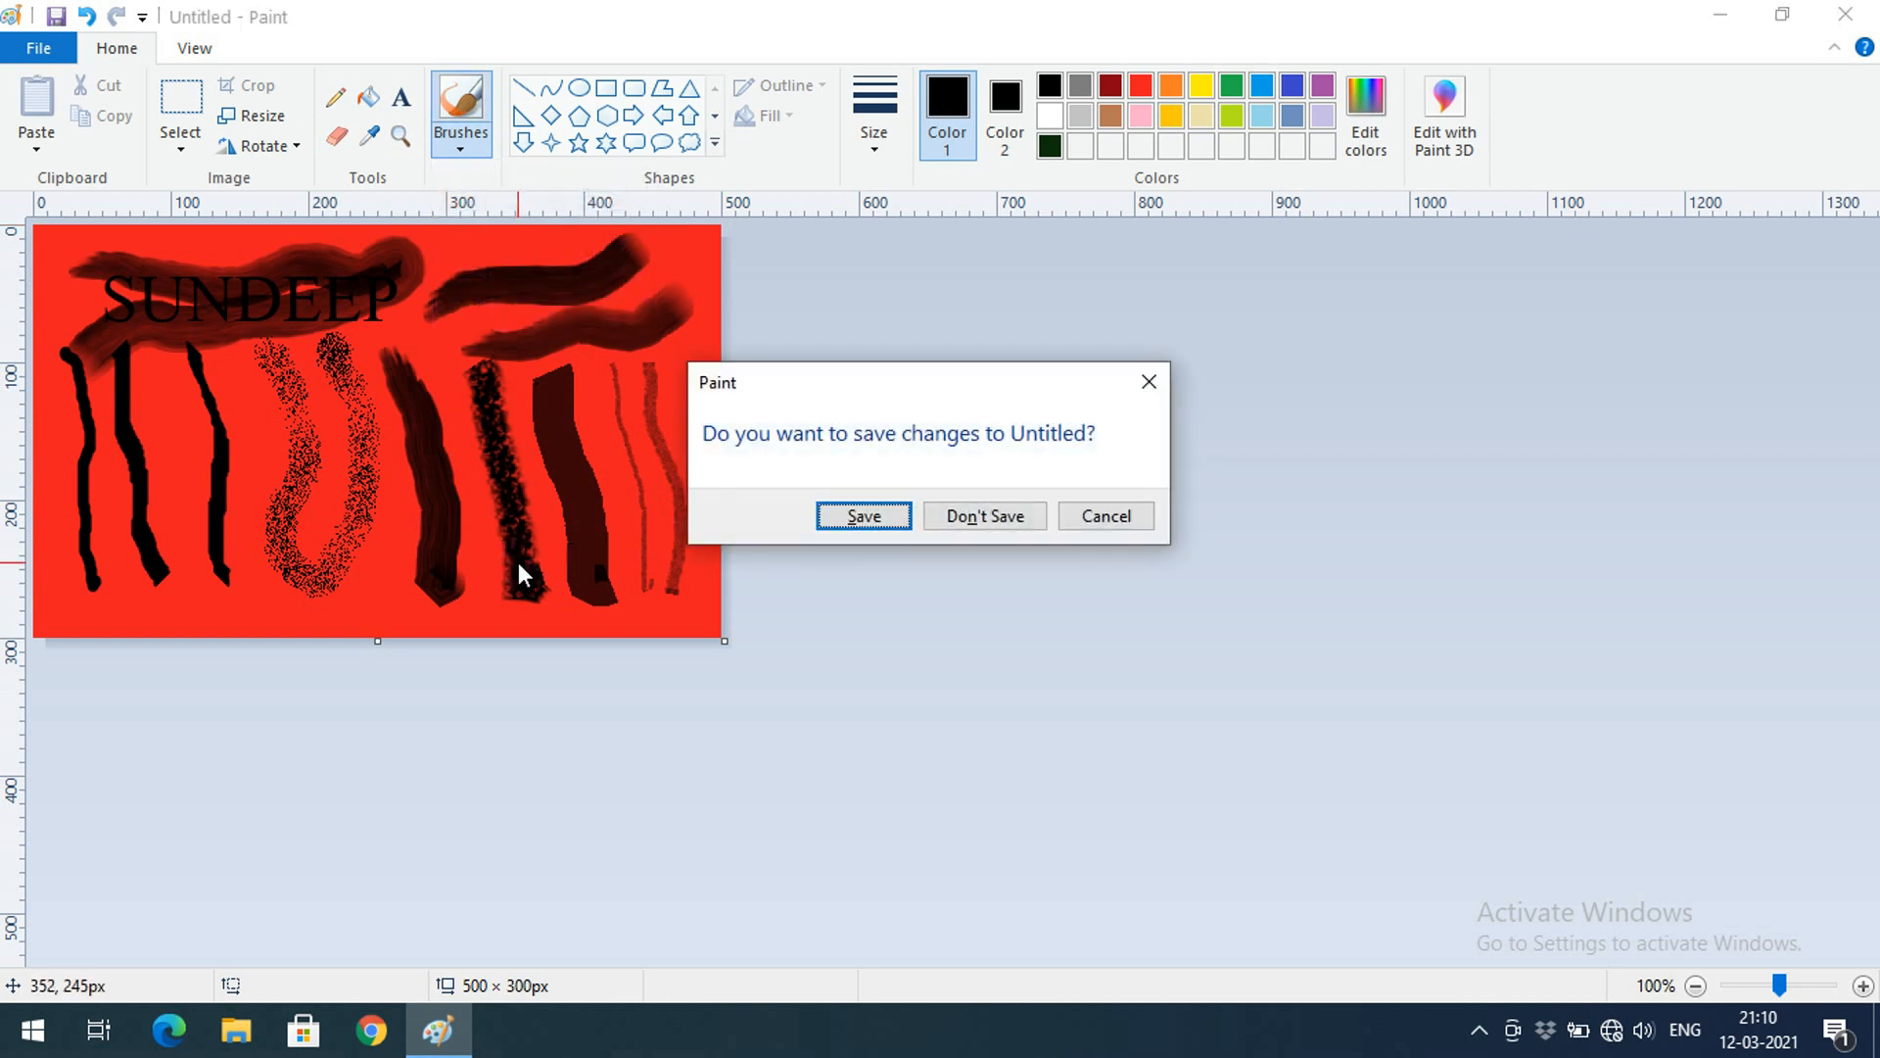
Choose Don't Save, flood the new canvas dark red, then pick Line in yellow
click(977, 516)
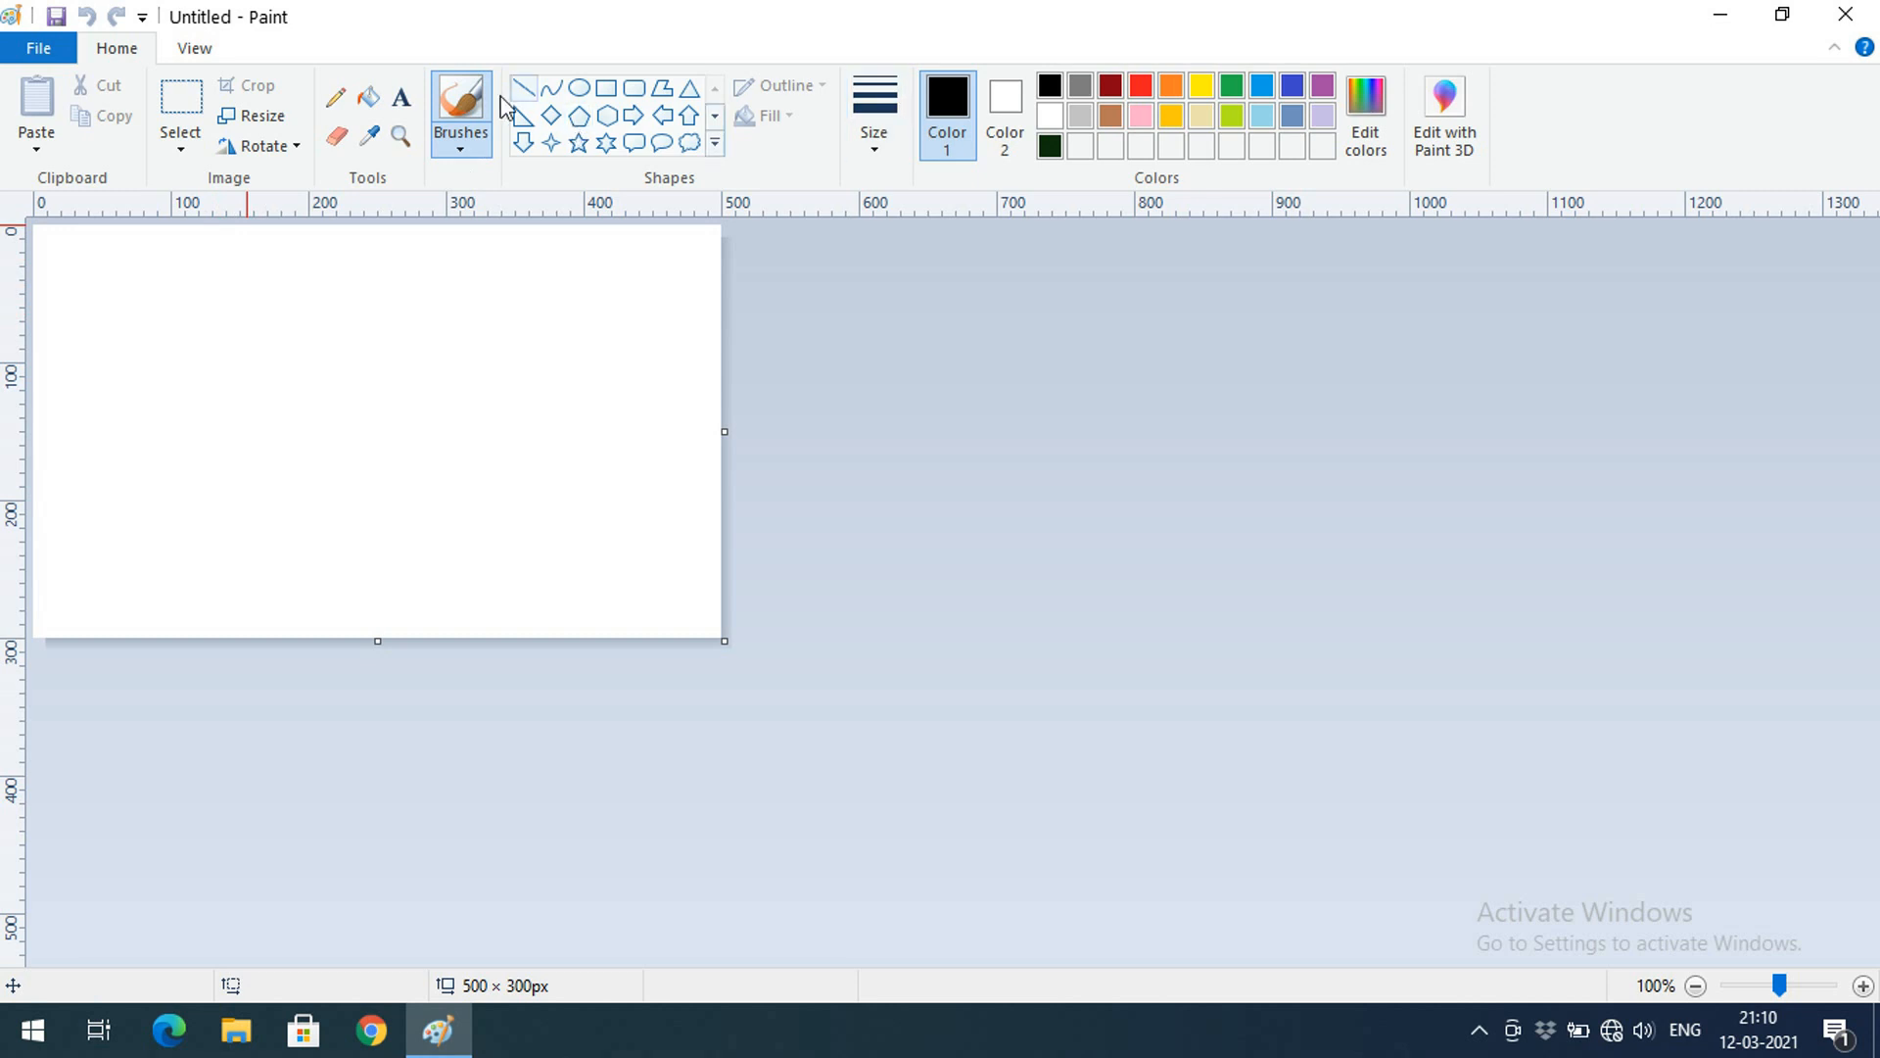
click(368, 97)
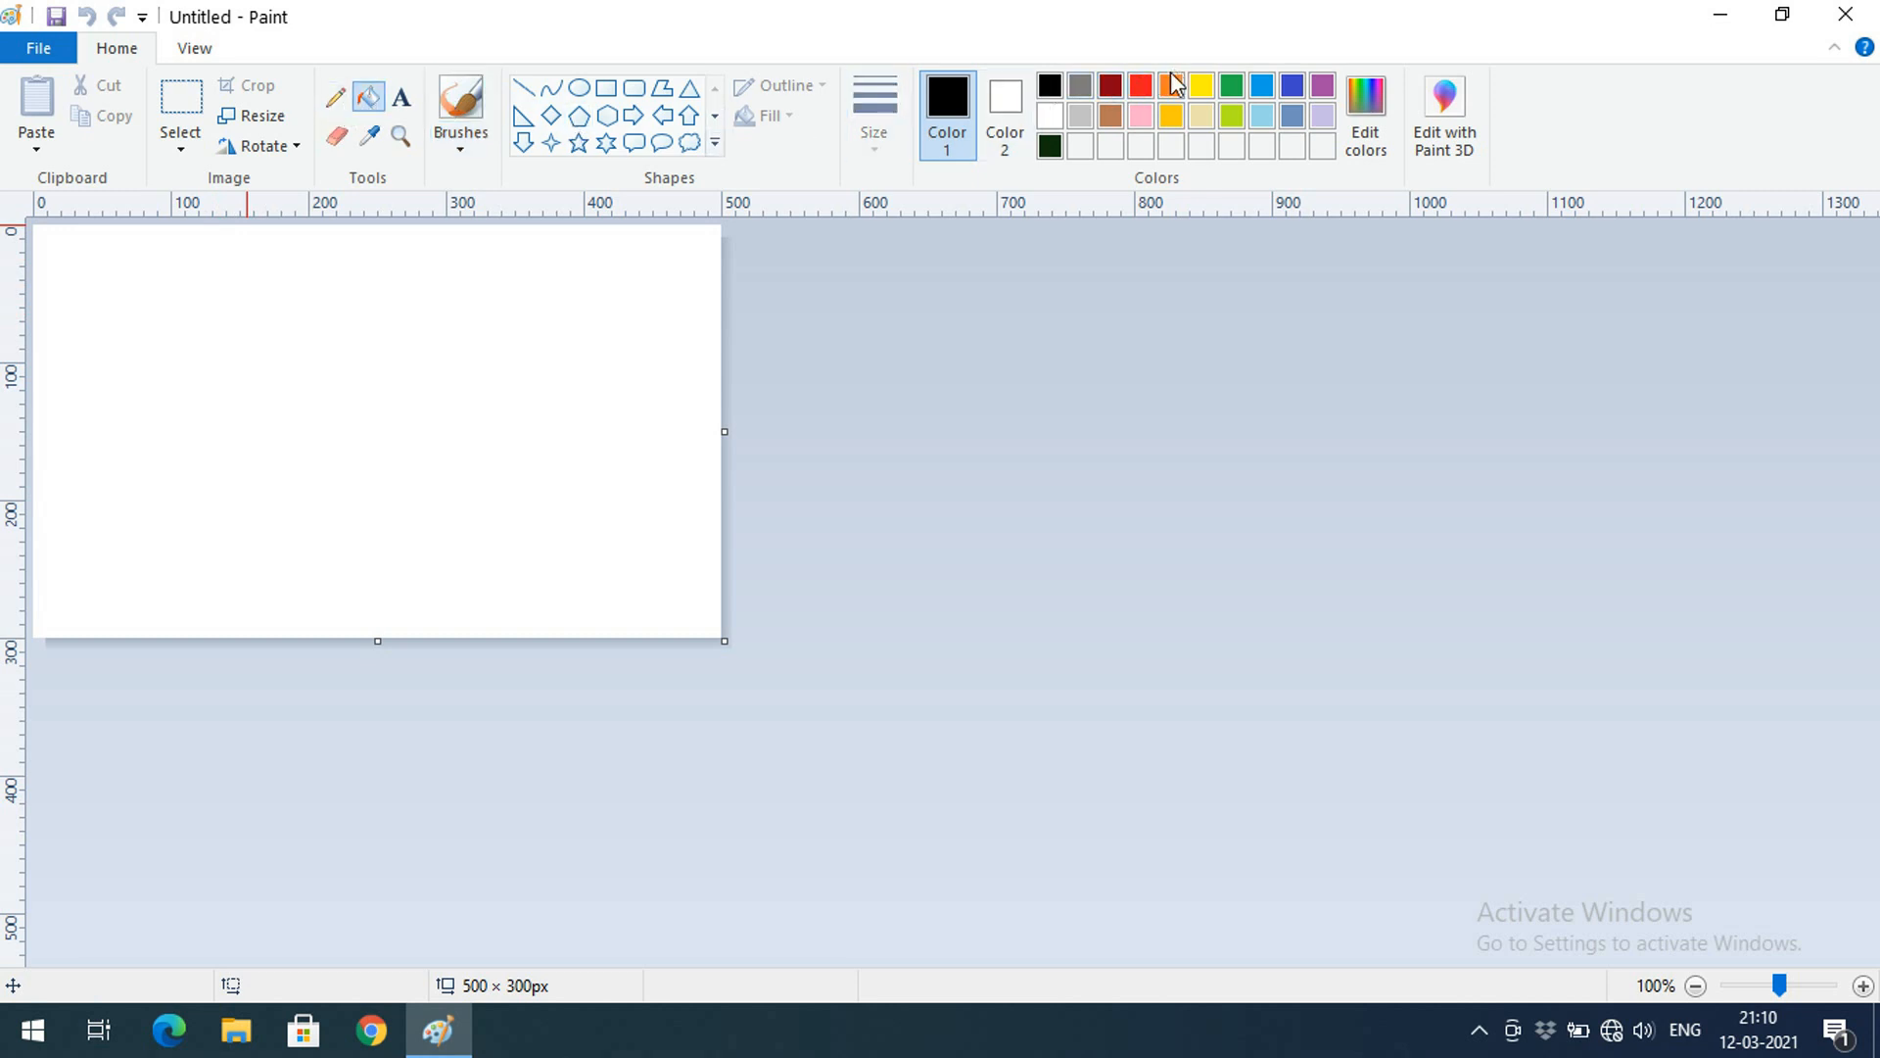
click(1111, 86)
click(529, 335)
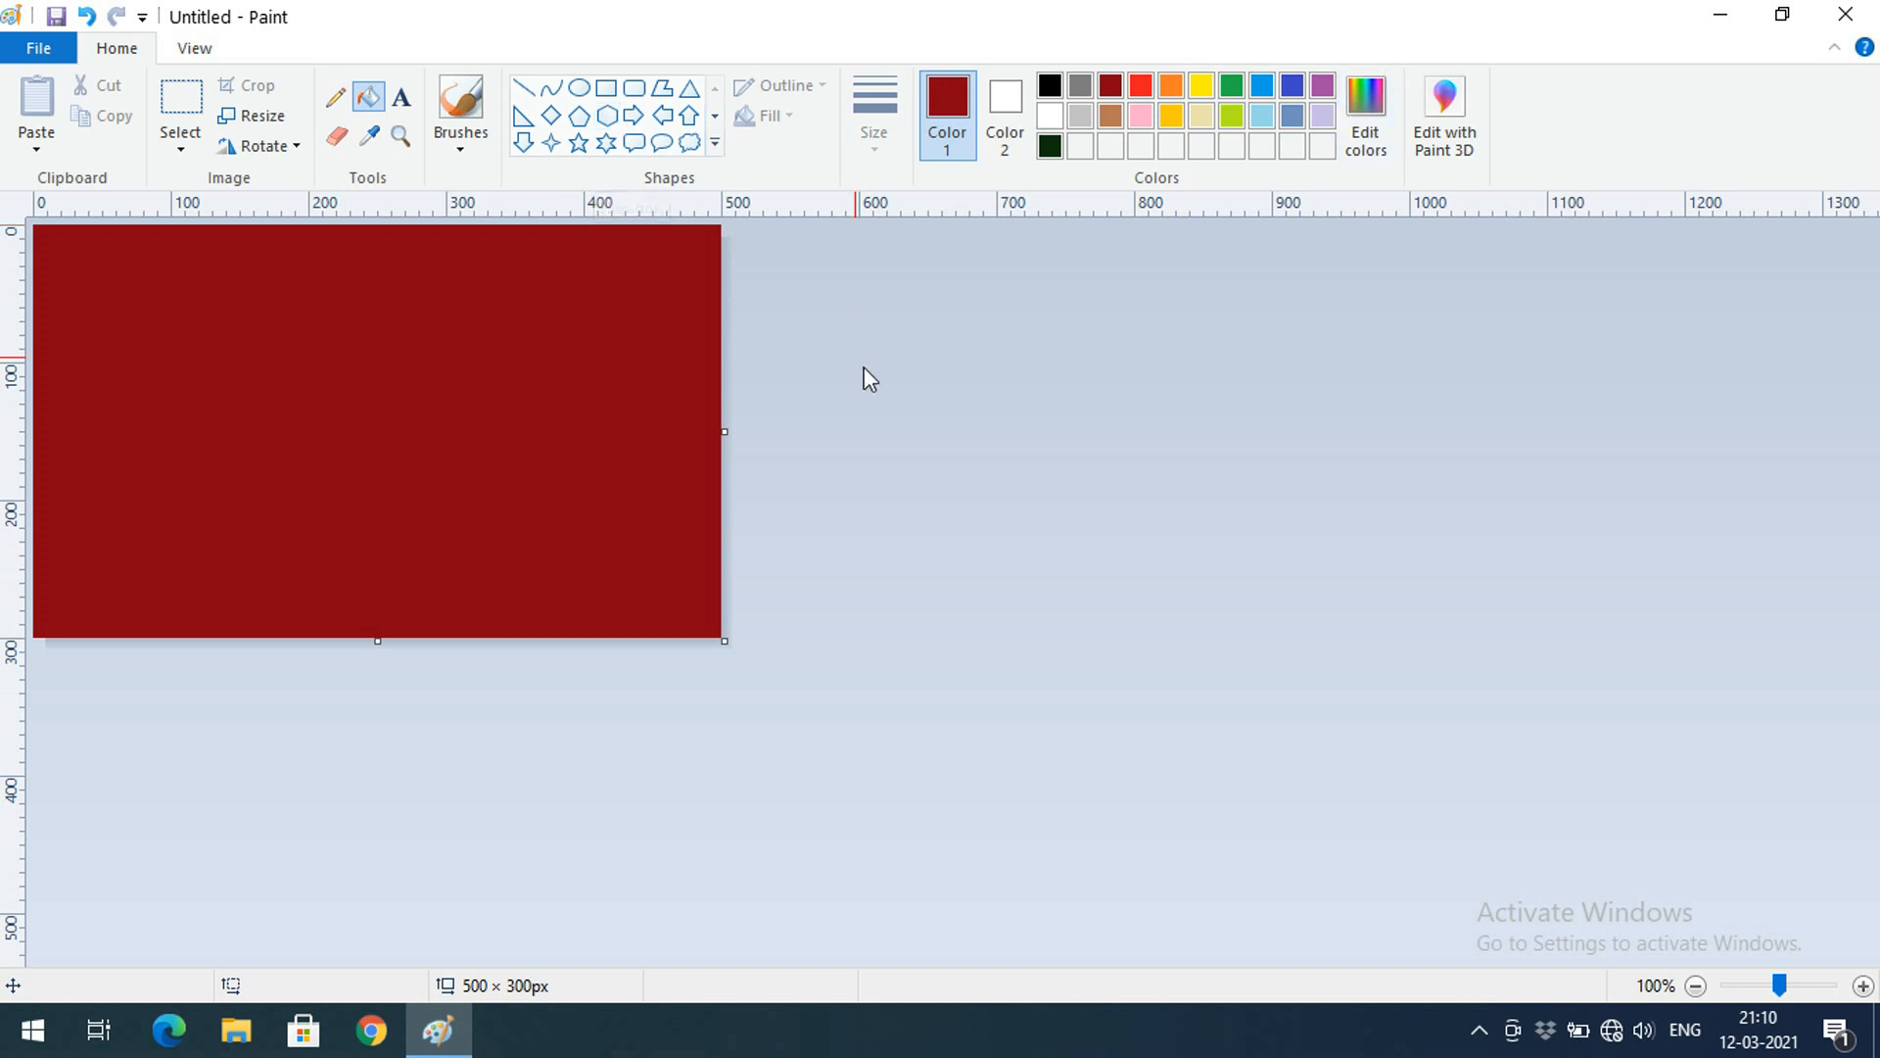
click(524, 89)
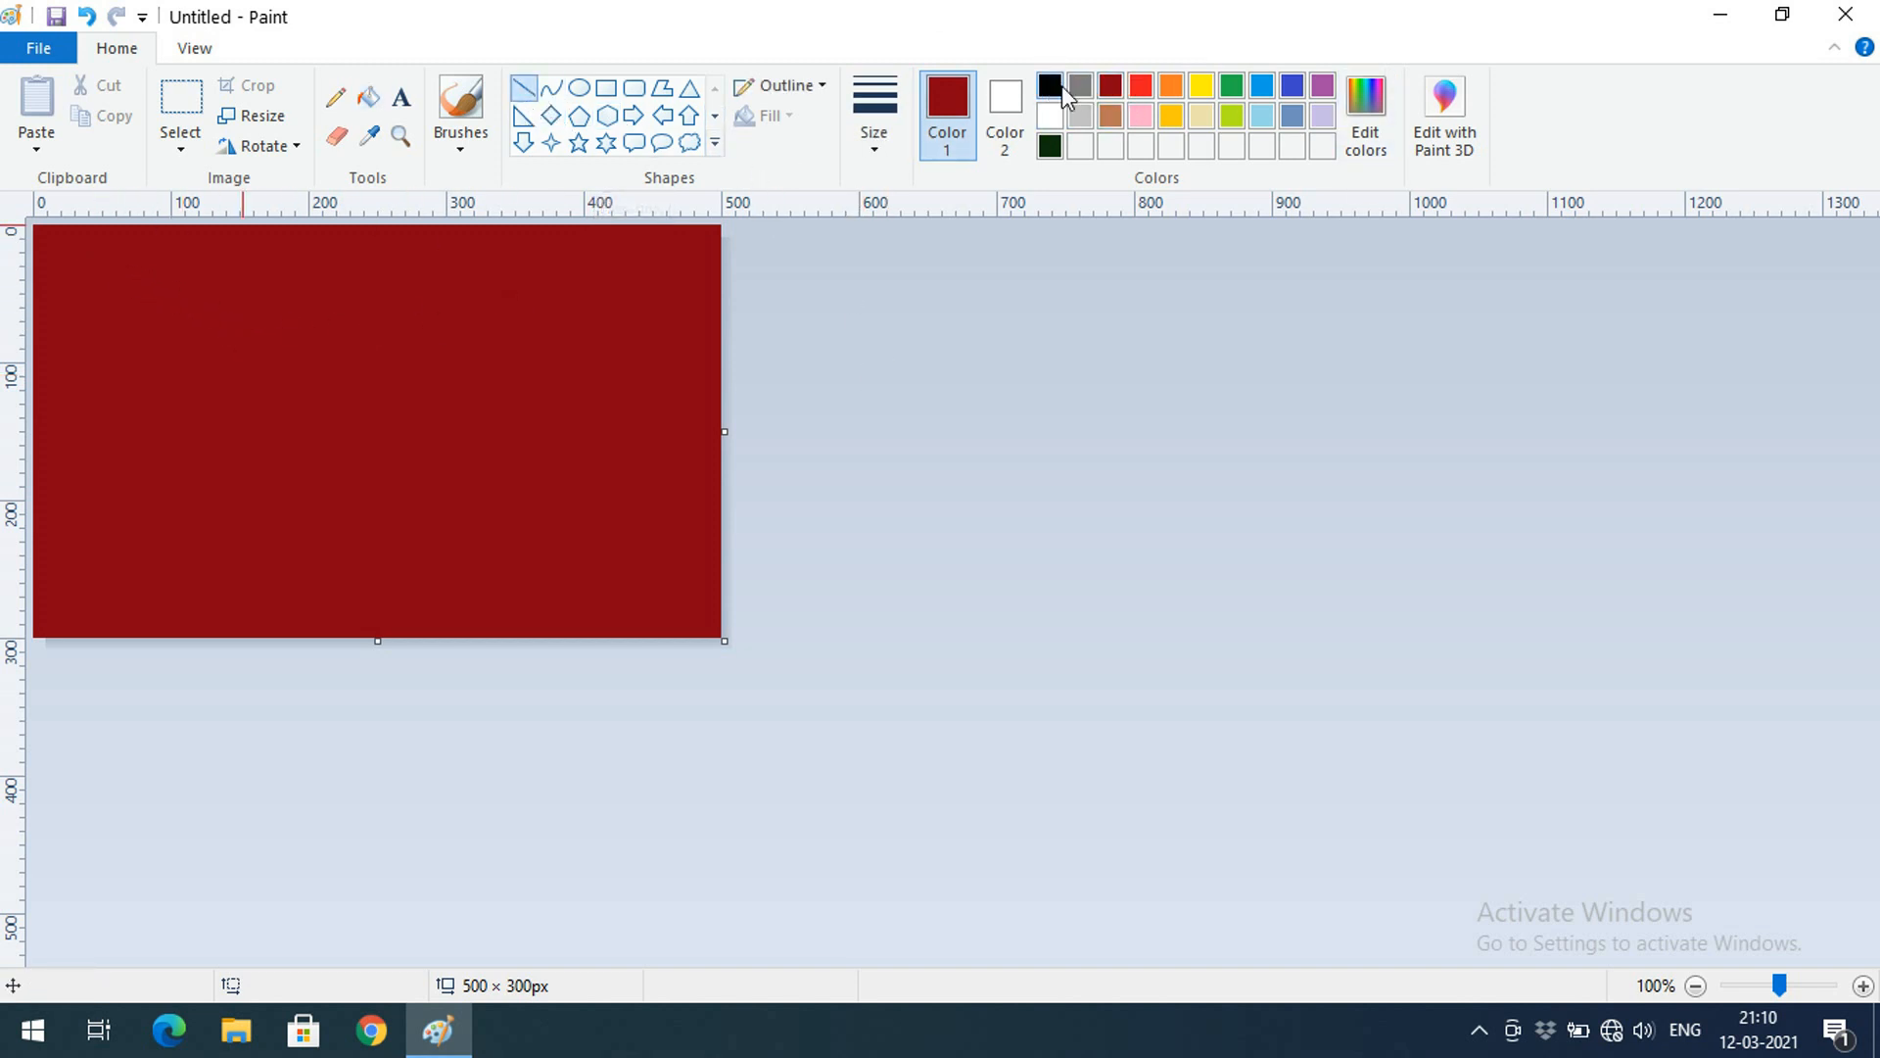
click(1202, 85)
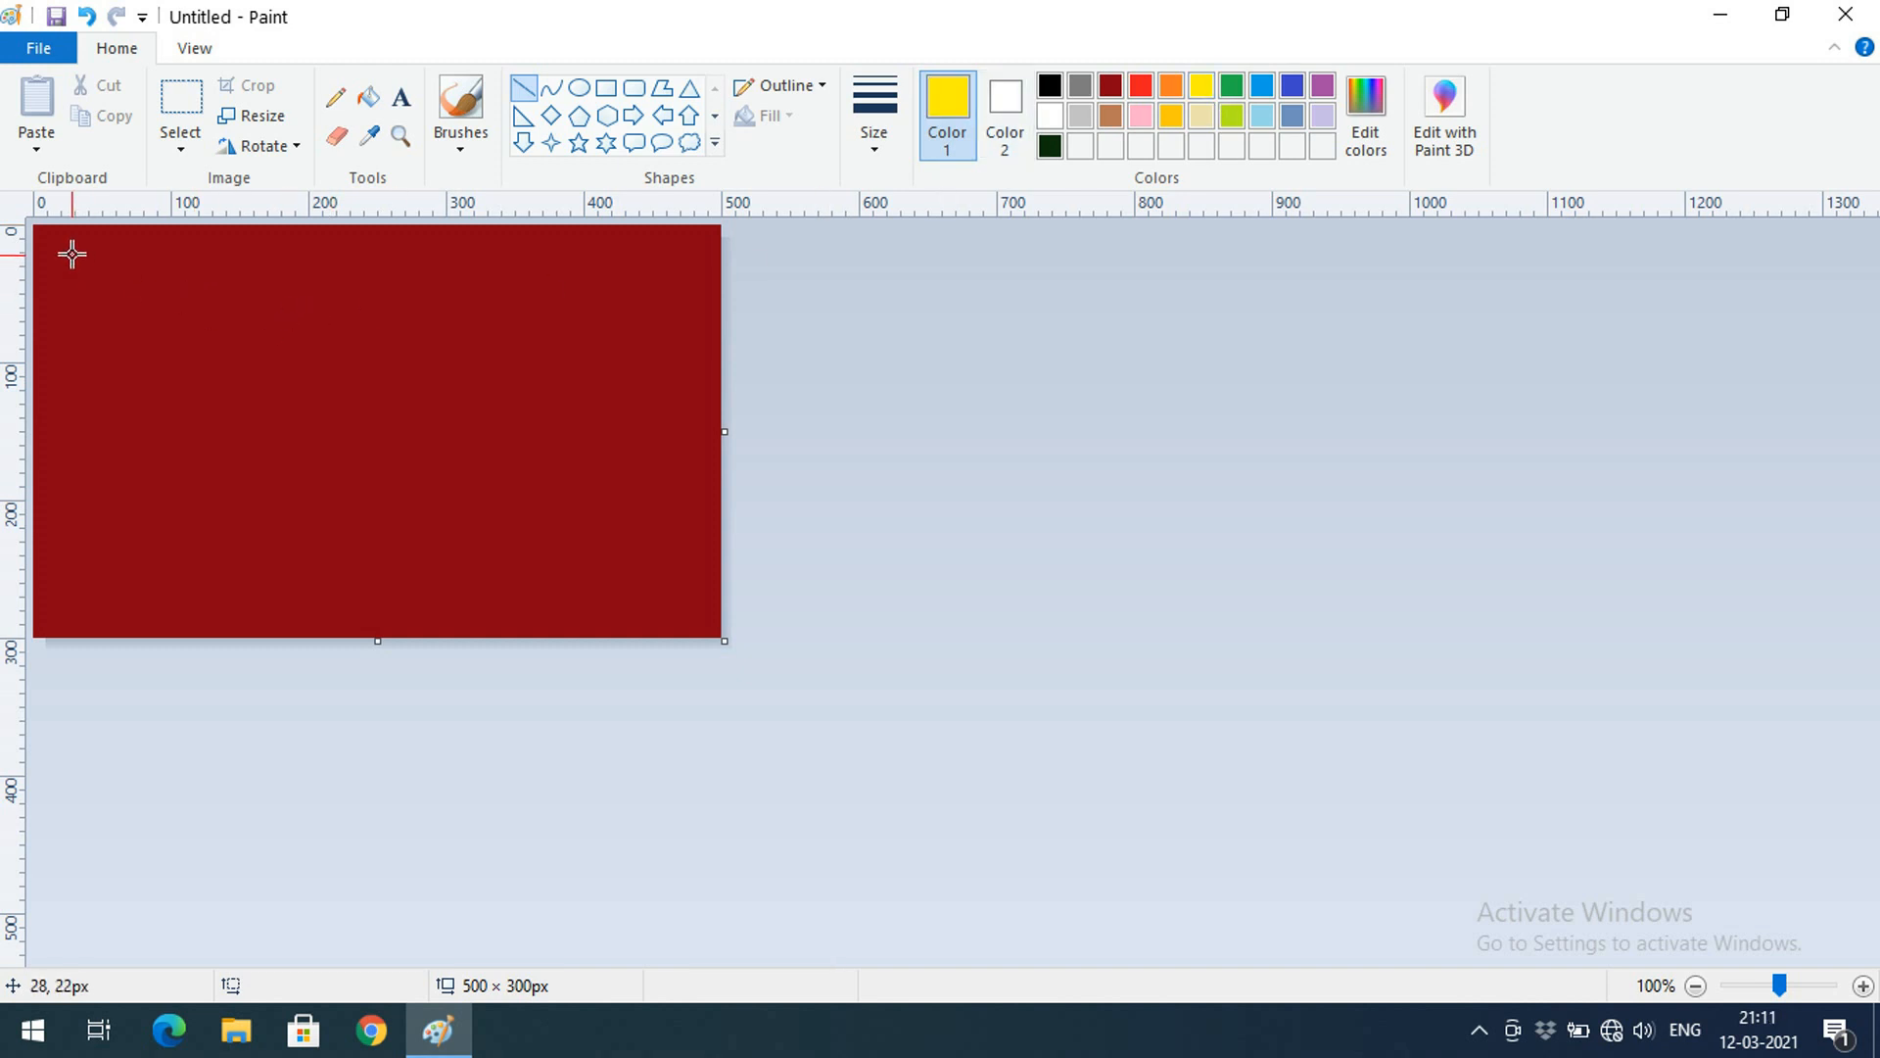
Draw a vertical yellow line and two curves at the left
drag(70, 253, 71, 409)
drag(70, 414, 72, 414)
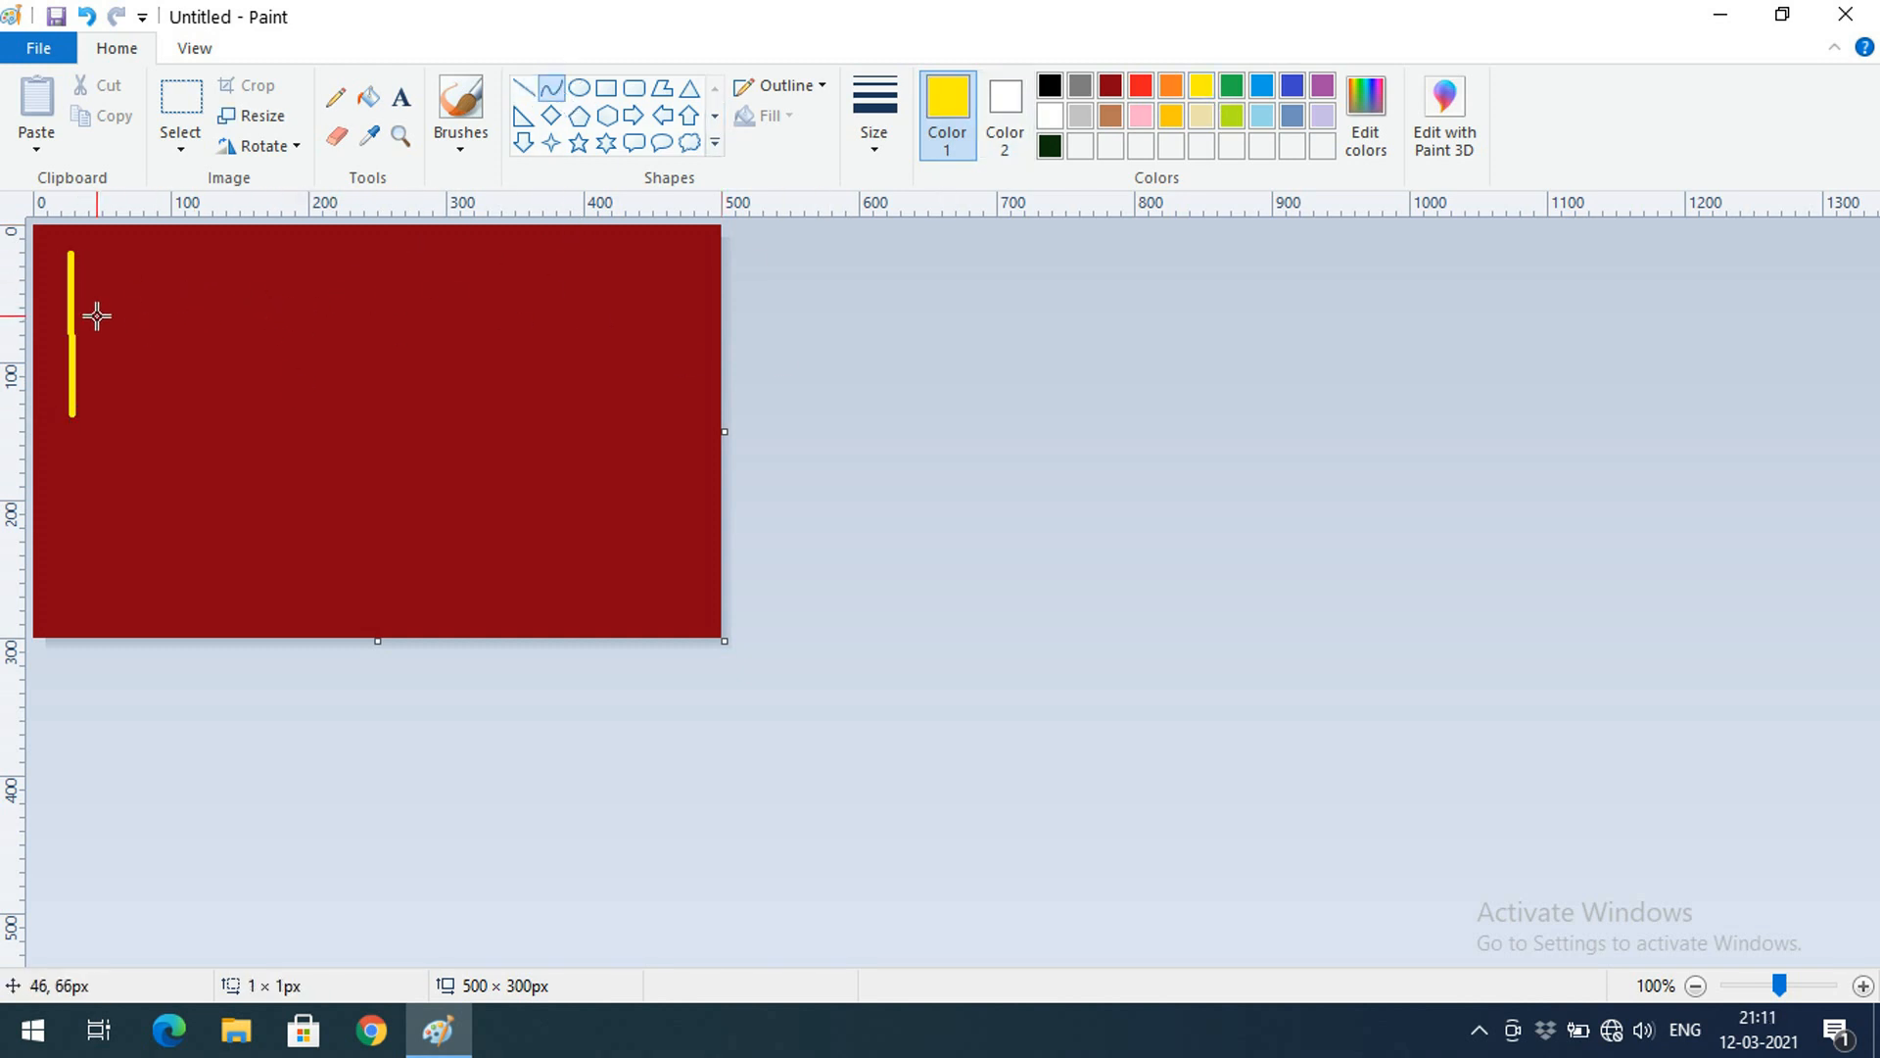
mouse_move(95, 316)
mouse_down()
mouse_move(252, 294)
mouse_move(252, 273)
mouse_move(213, 316)
mouse_up()
click(169, 364)
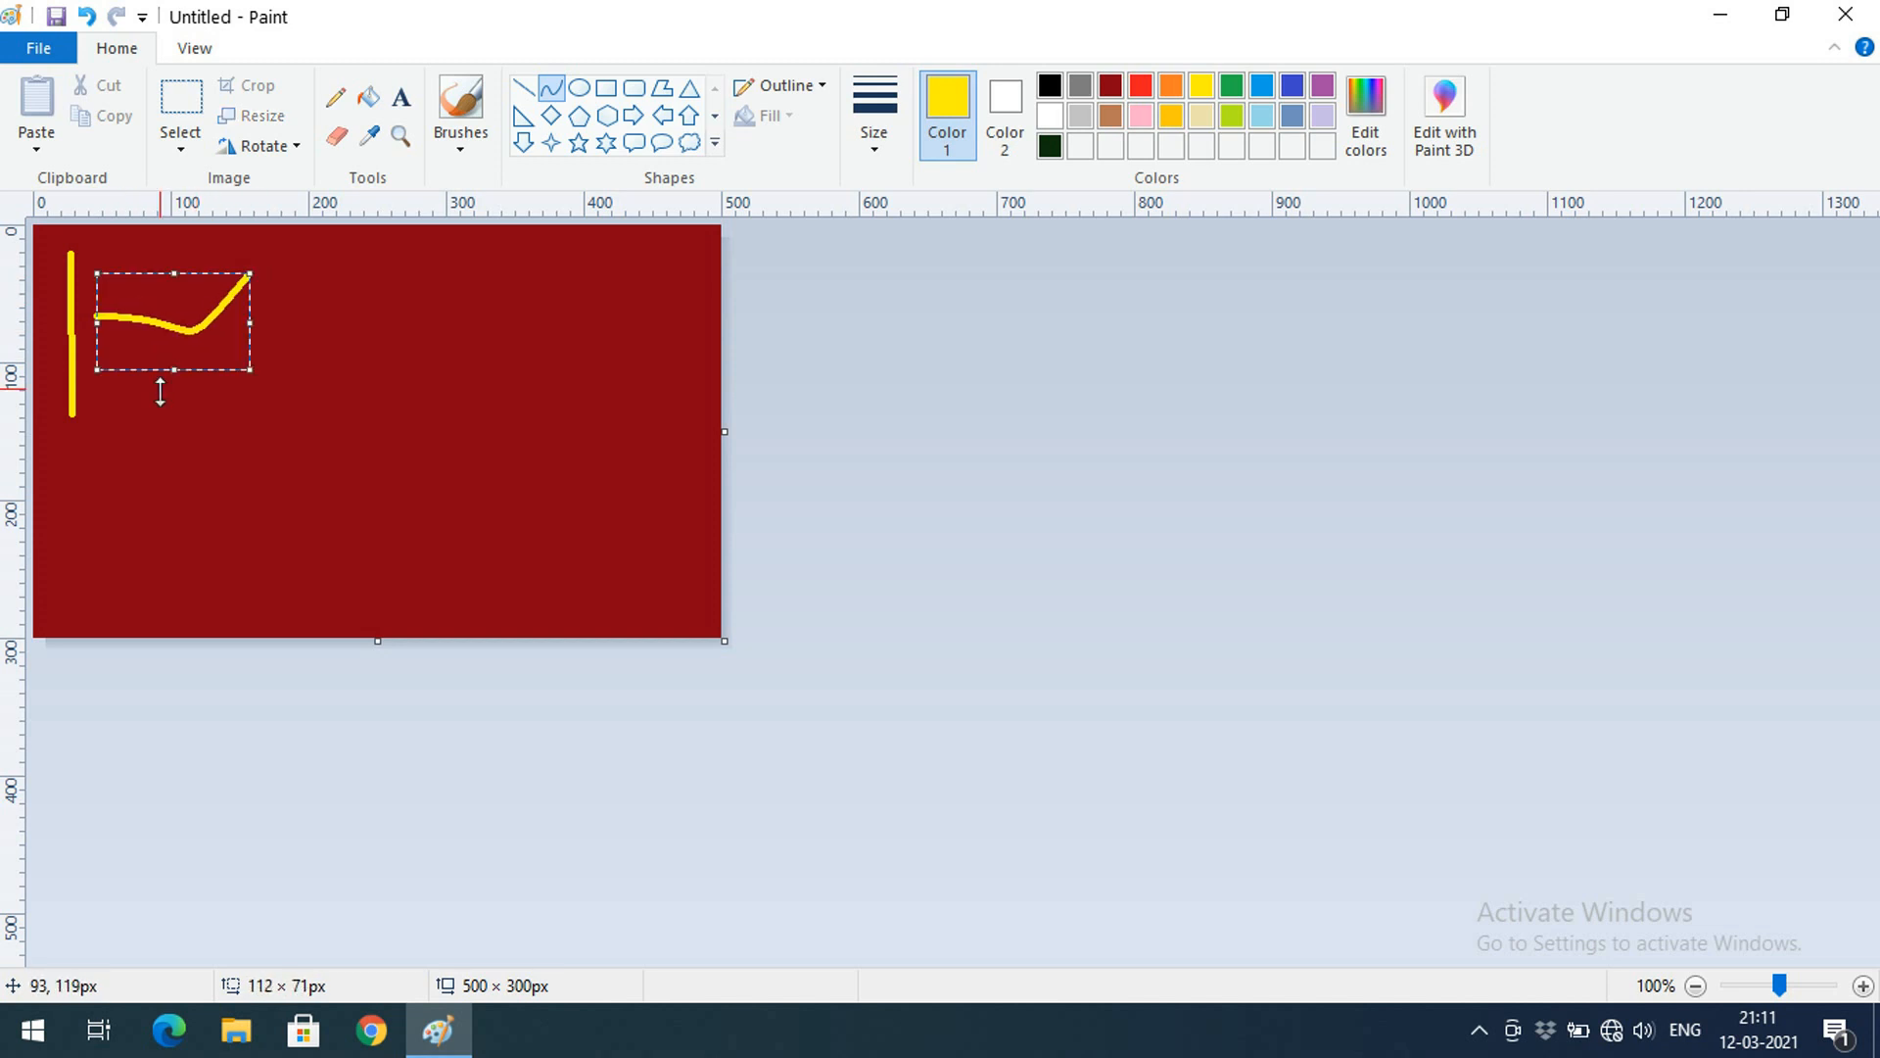
mouse_move(160, 393)
mouse_down()
mouse_move(142, 416)
mouse_move(230, 400)
mouse_move(289, 438)
mouse_move(117, 513)
mouse_move(72, 408)
mouse_move(81, 310)
mouse_up()
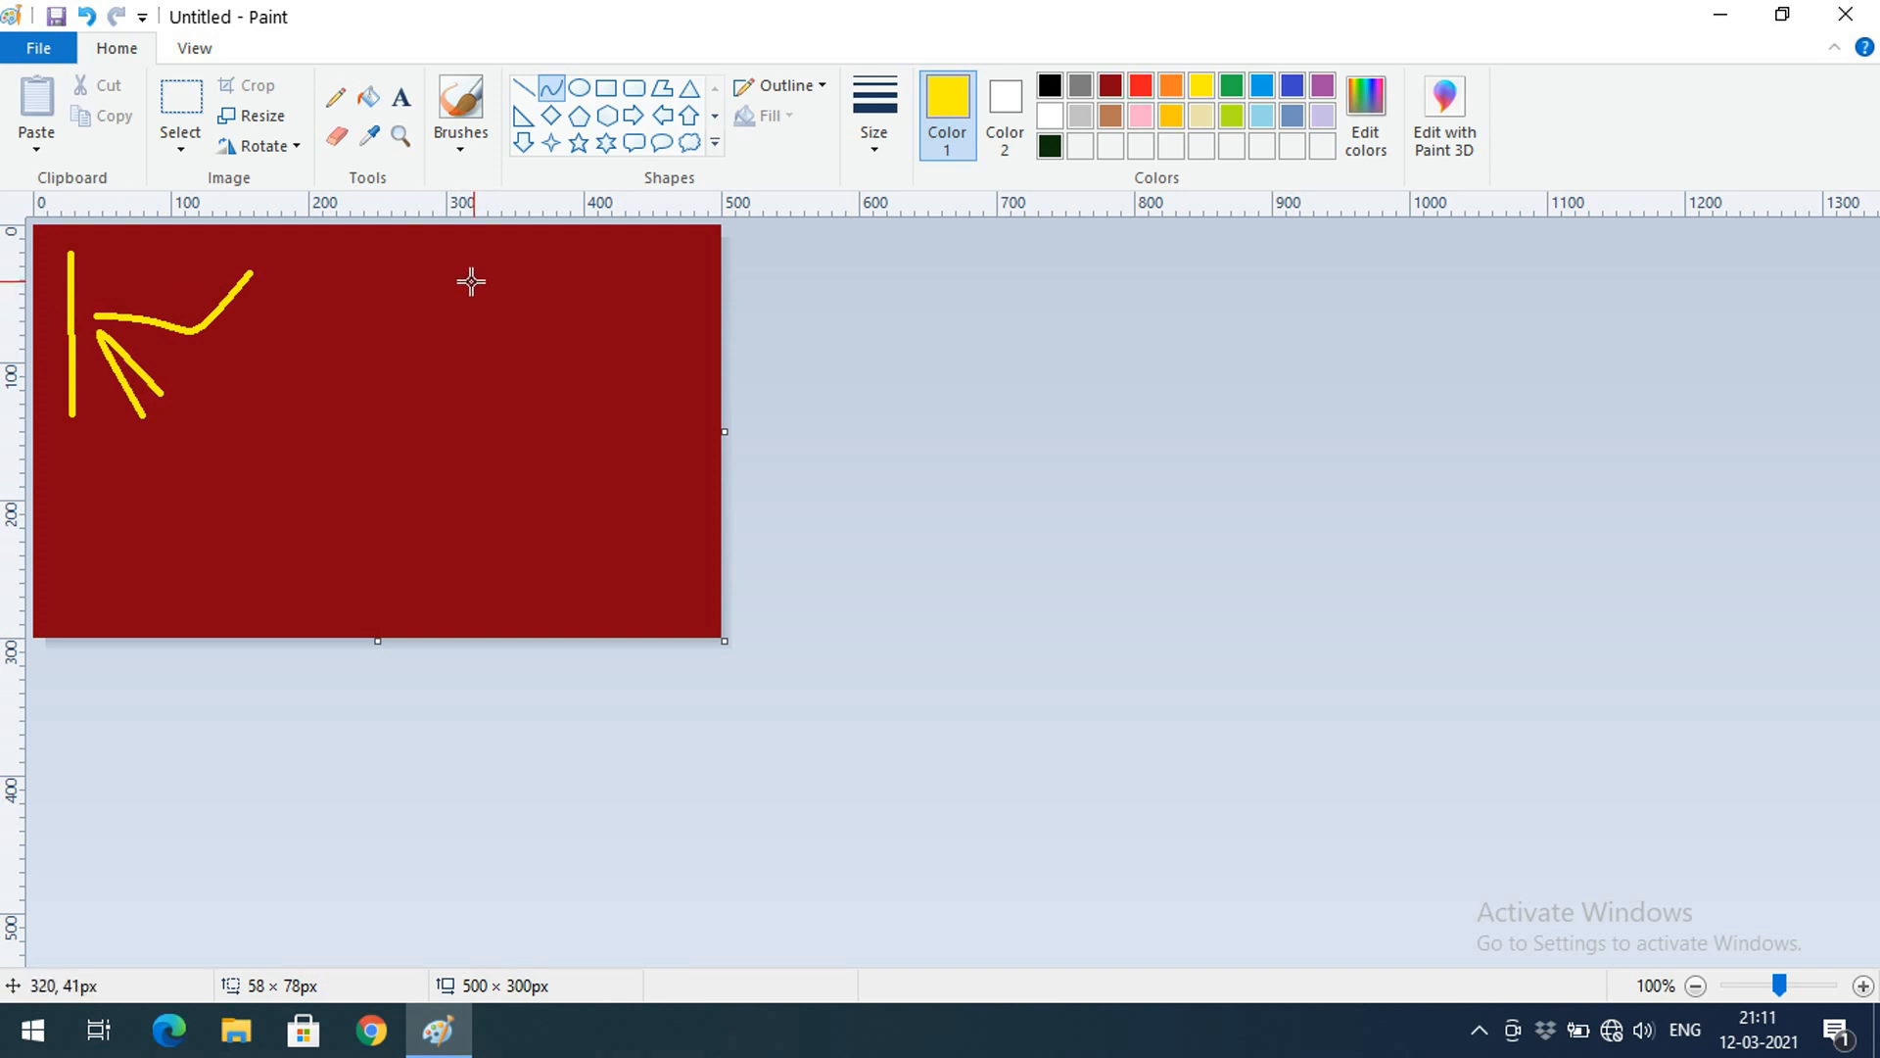
Draw a yellow ellipse, rectangle and rounded rectangle
click(579, 87)
drag(334, 268, 500, 387)
click(605, 94)
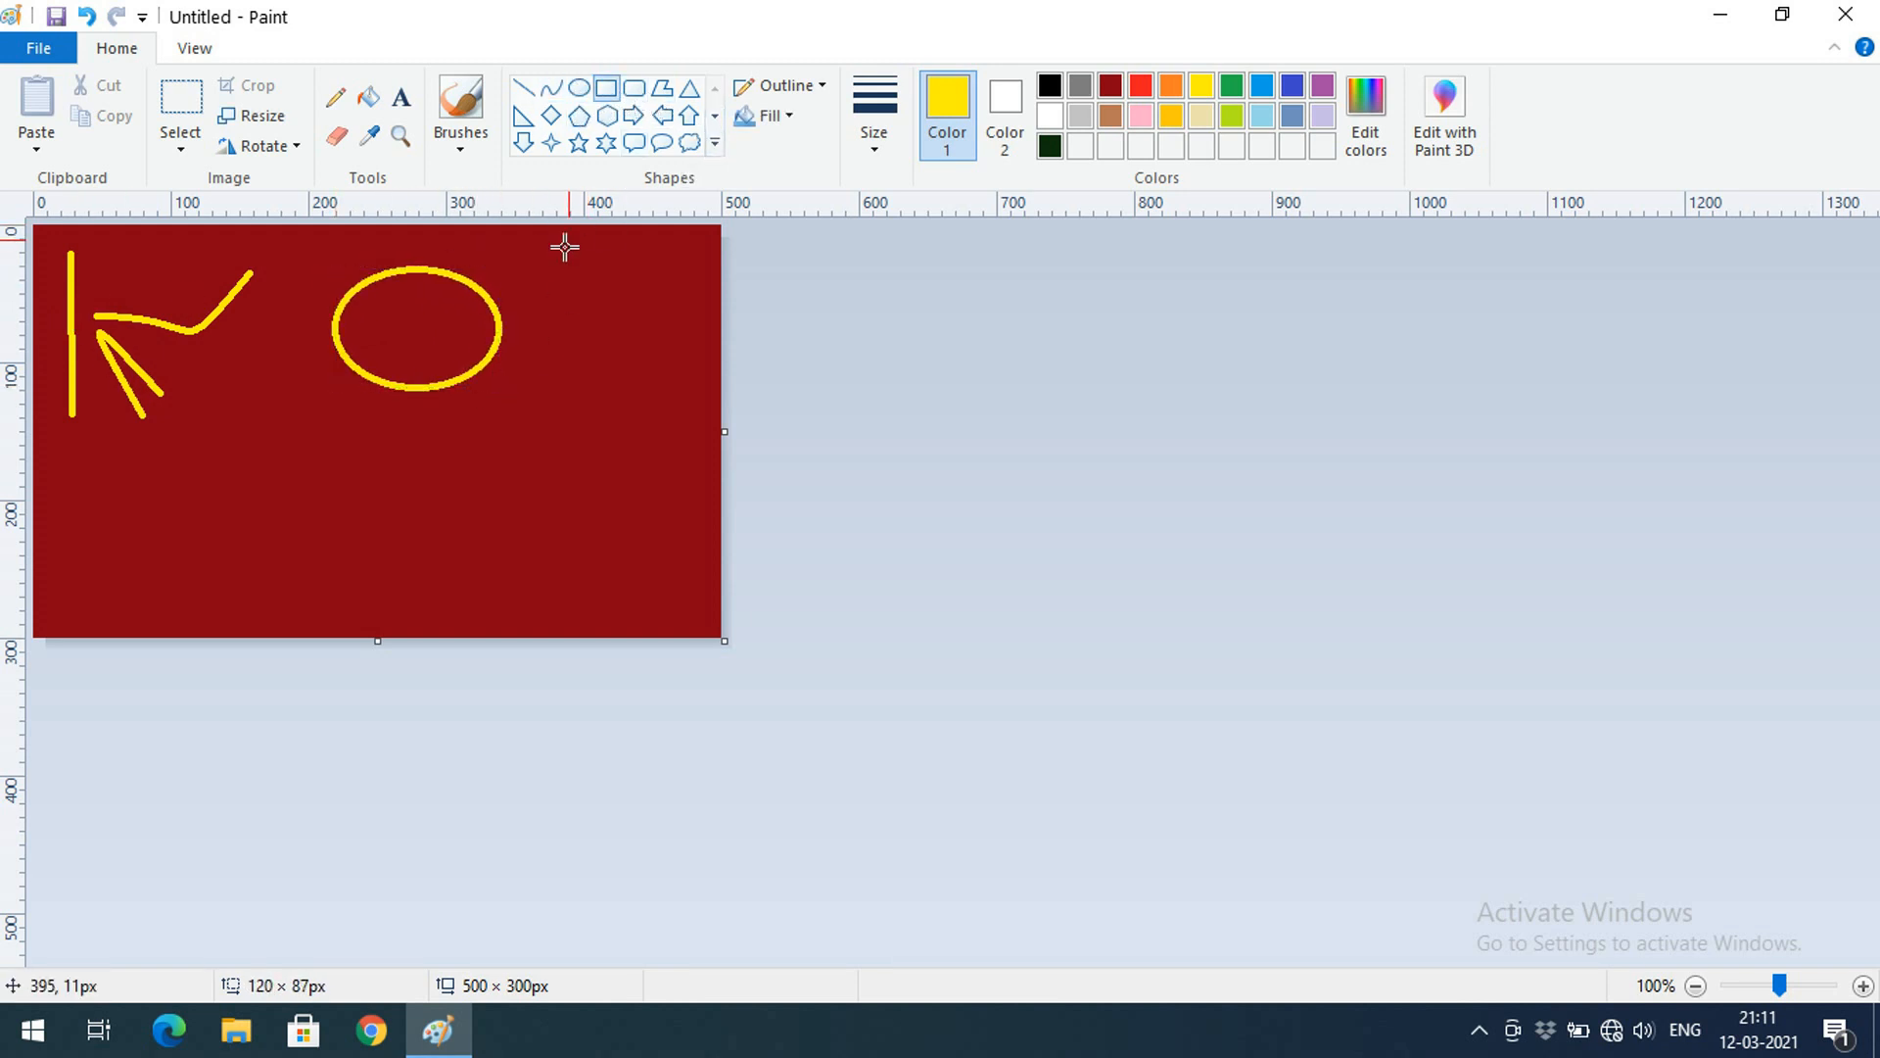
drag(549, 267, 696, 378)
click(637, 89)
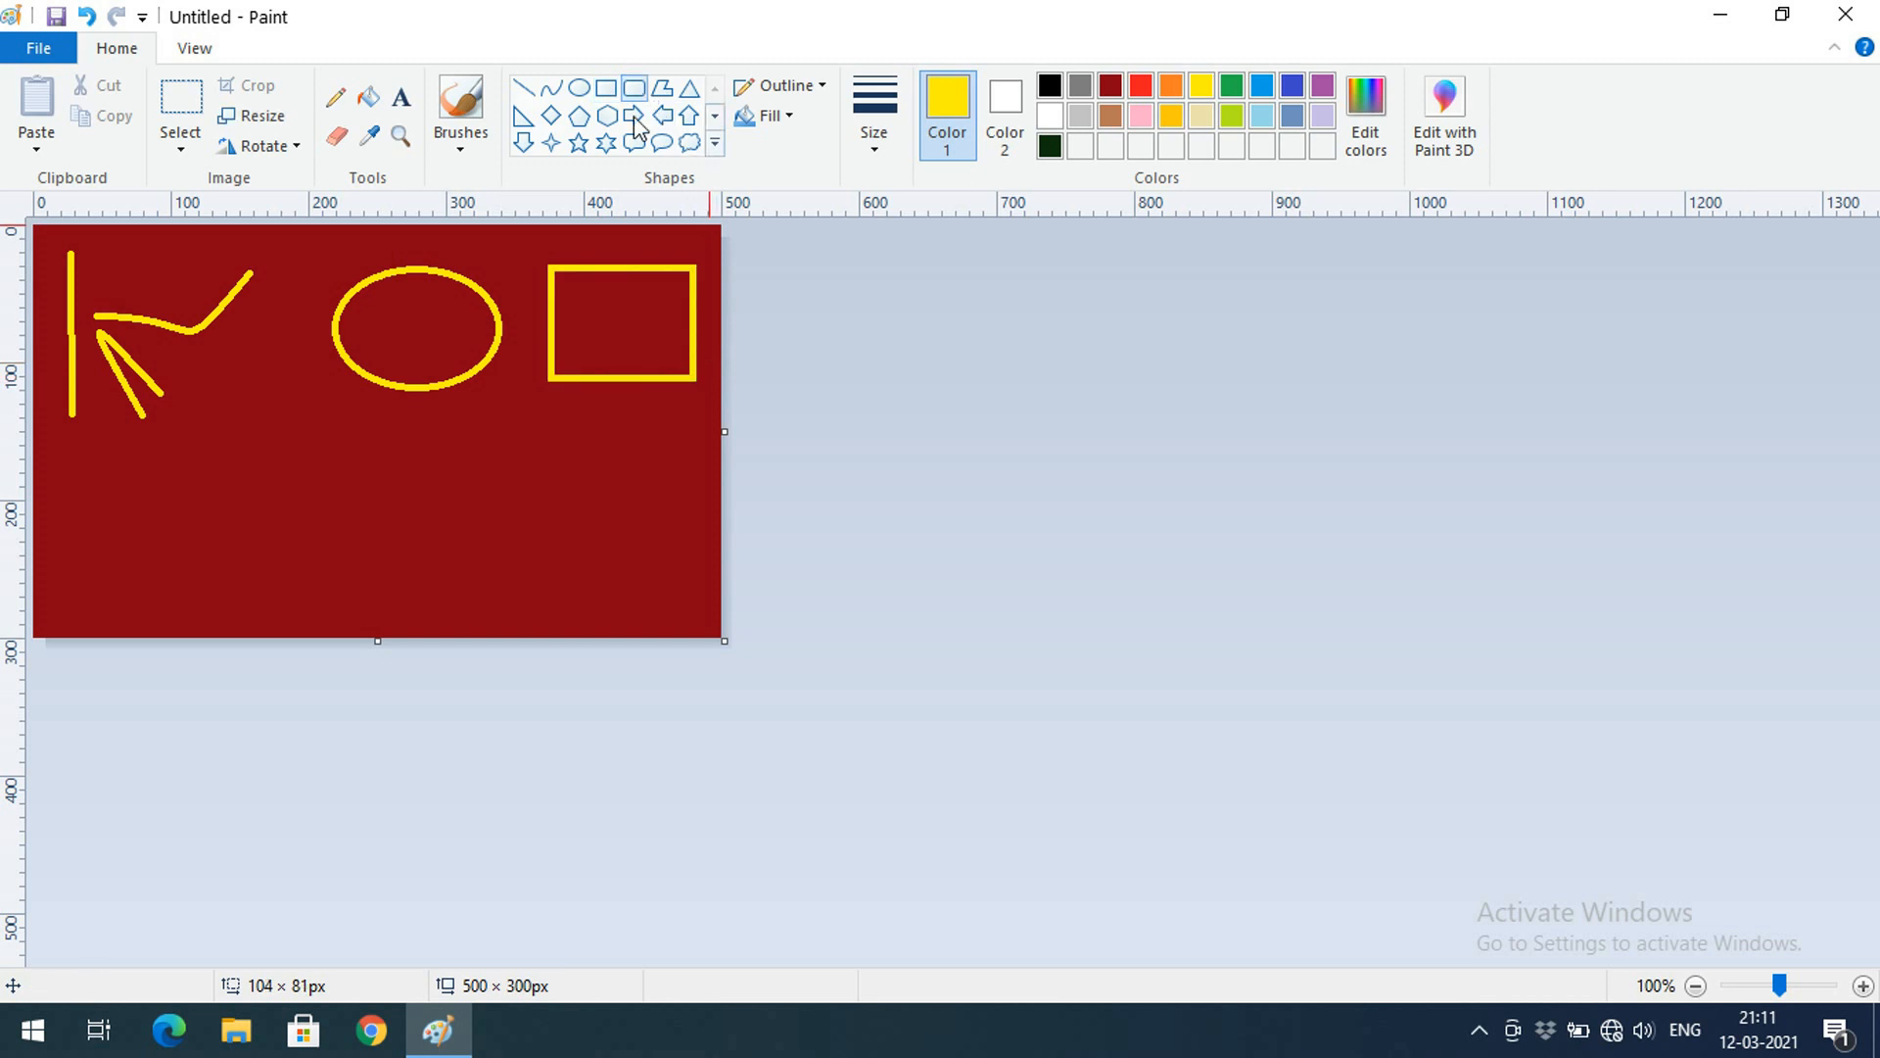
drag(62, 450, 236, 536)
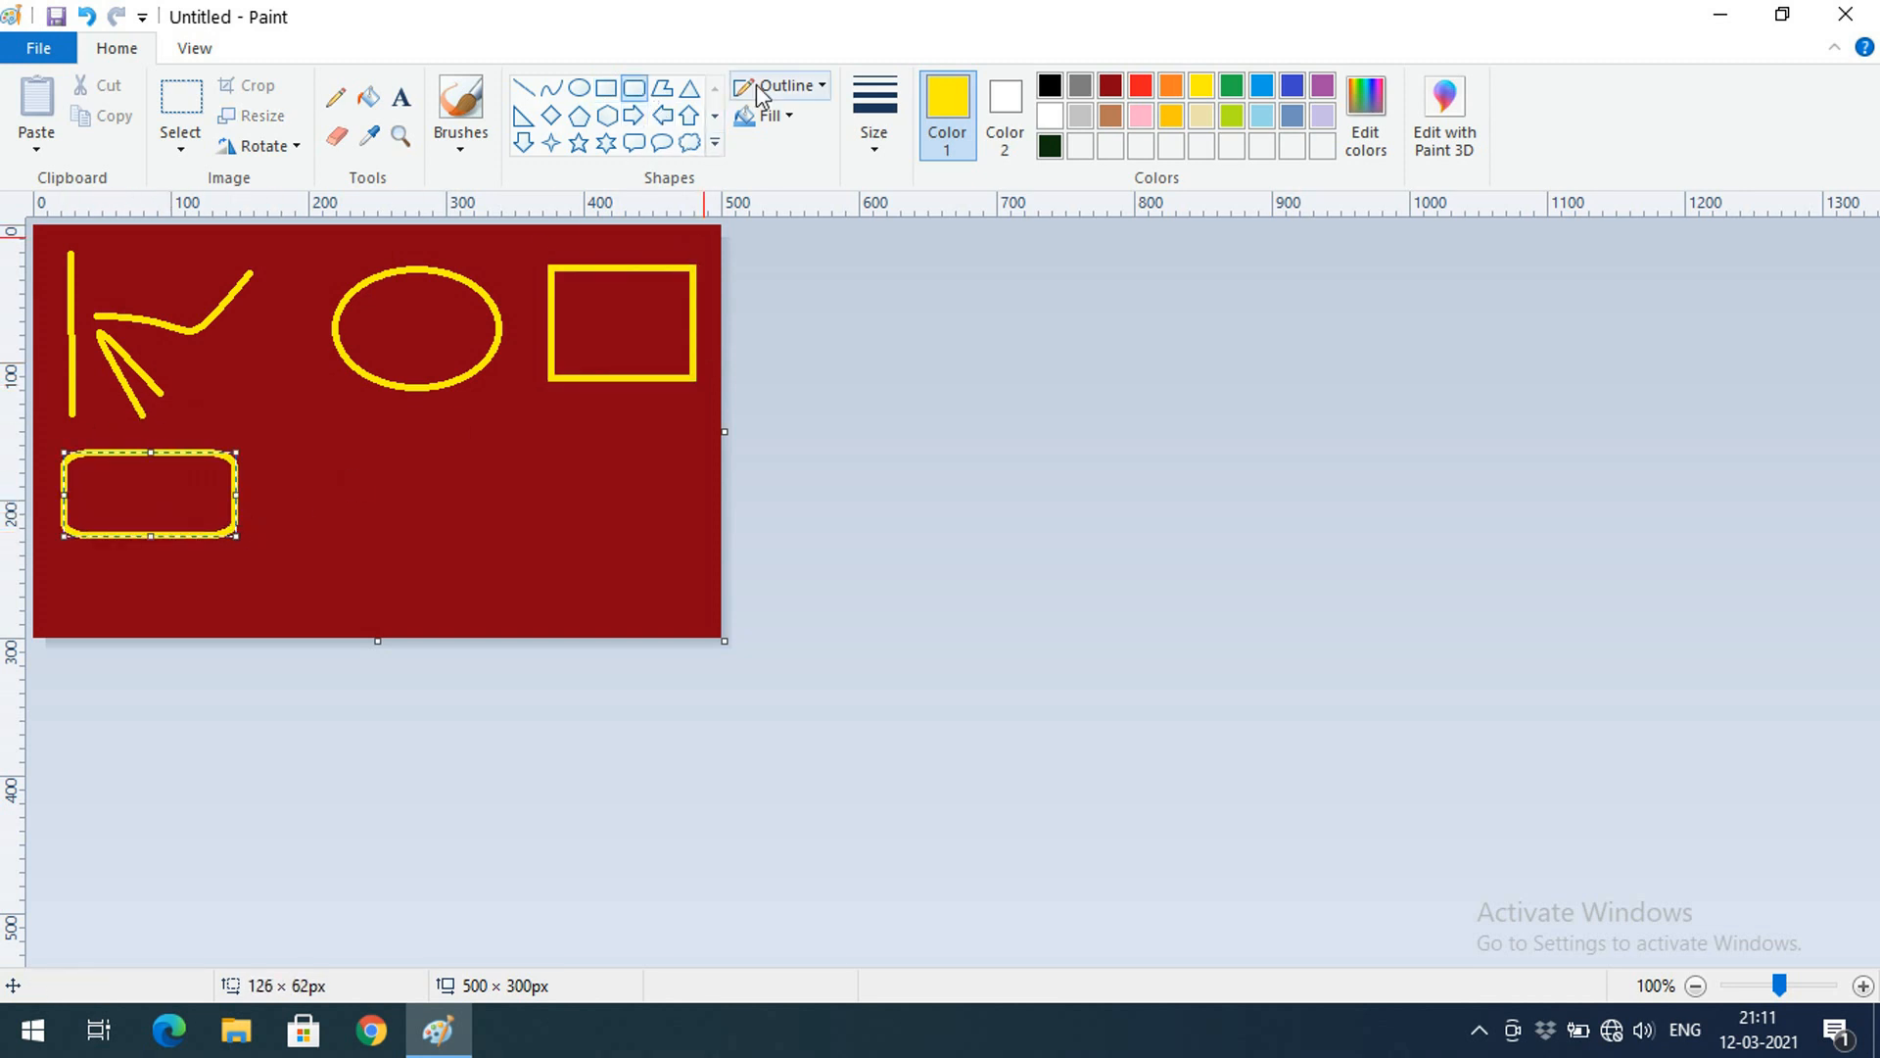
Draw a closed five-corner yellow polygon at the lower middle
click(662, 87)
drag(300, 459, 417, 525)
click(417, 509)
click(377, 442)
click(332, 443)
click(313, 455)
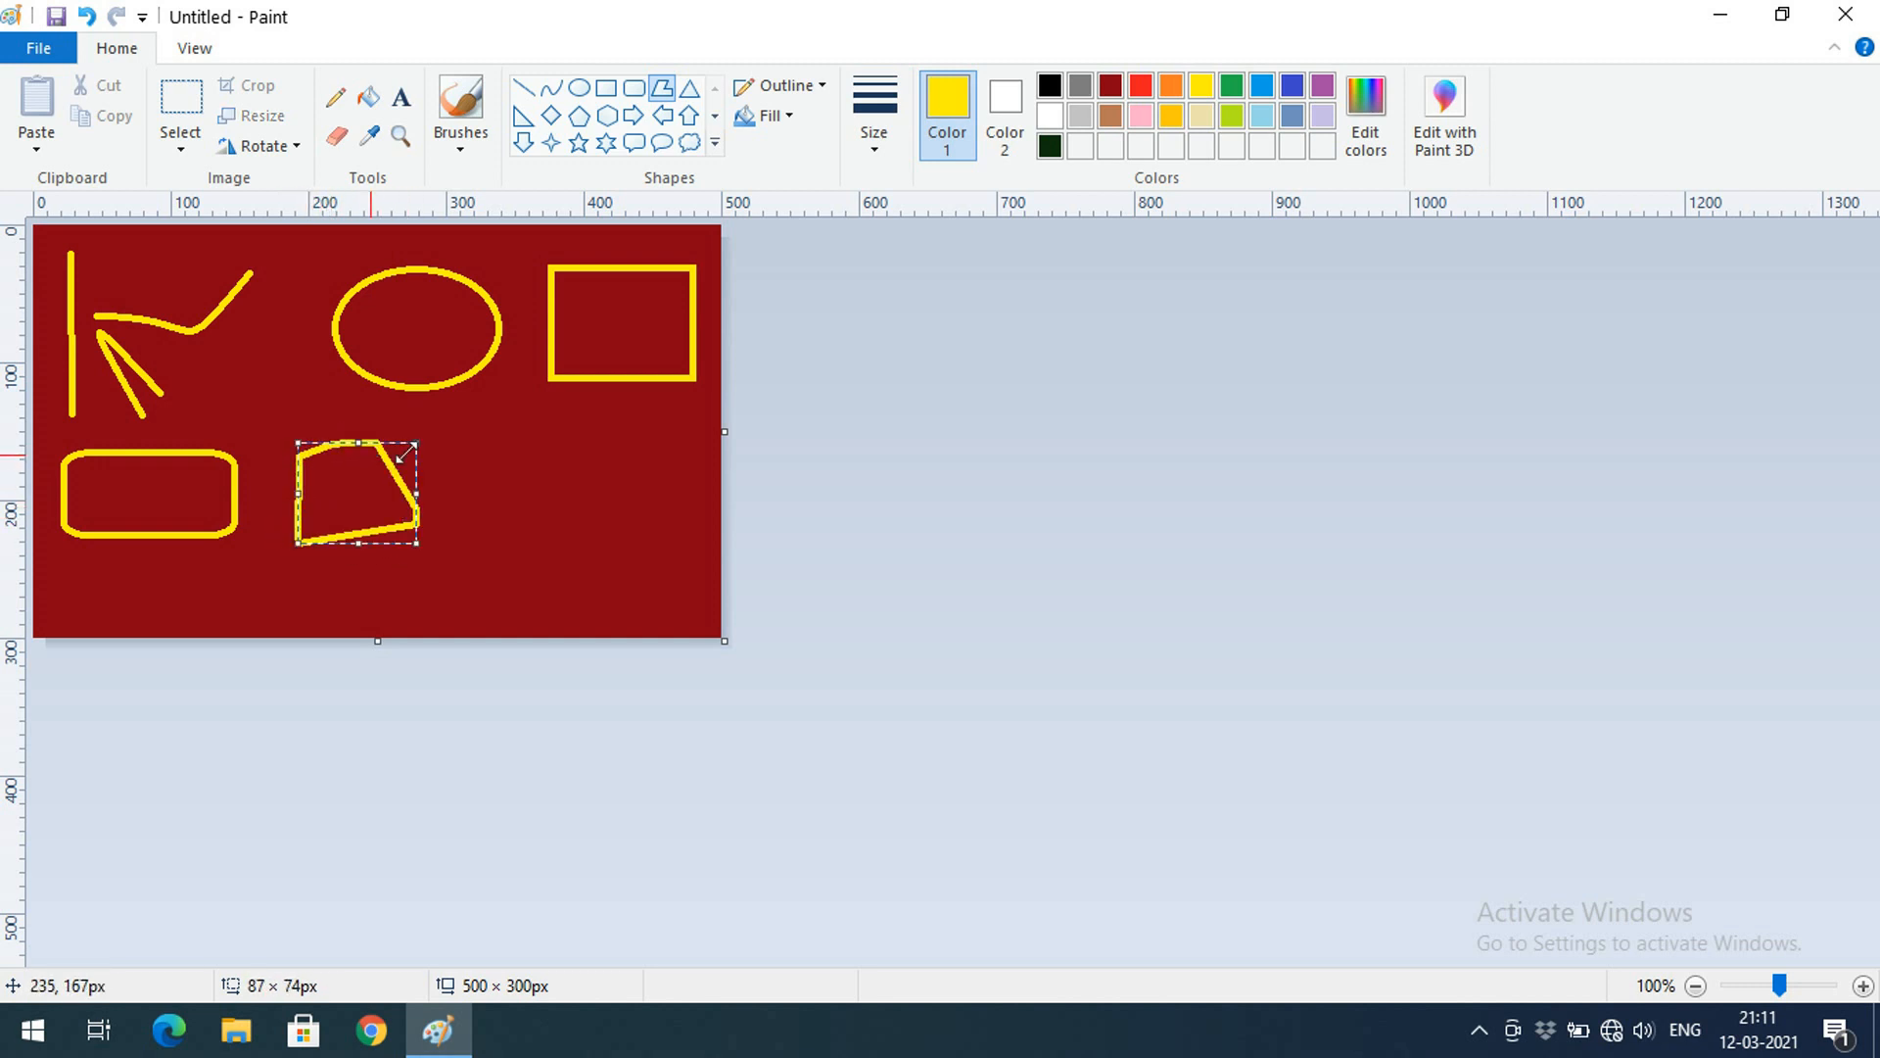
Draw three yellow triangles, then start a new picture to raise the save prompt
click(689, 87)
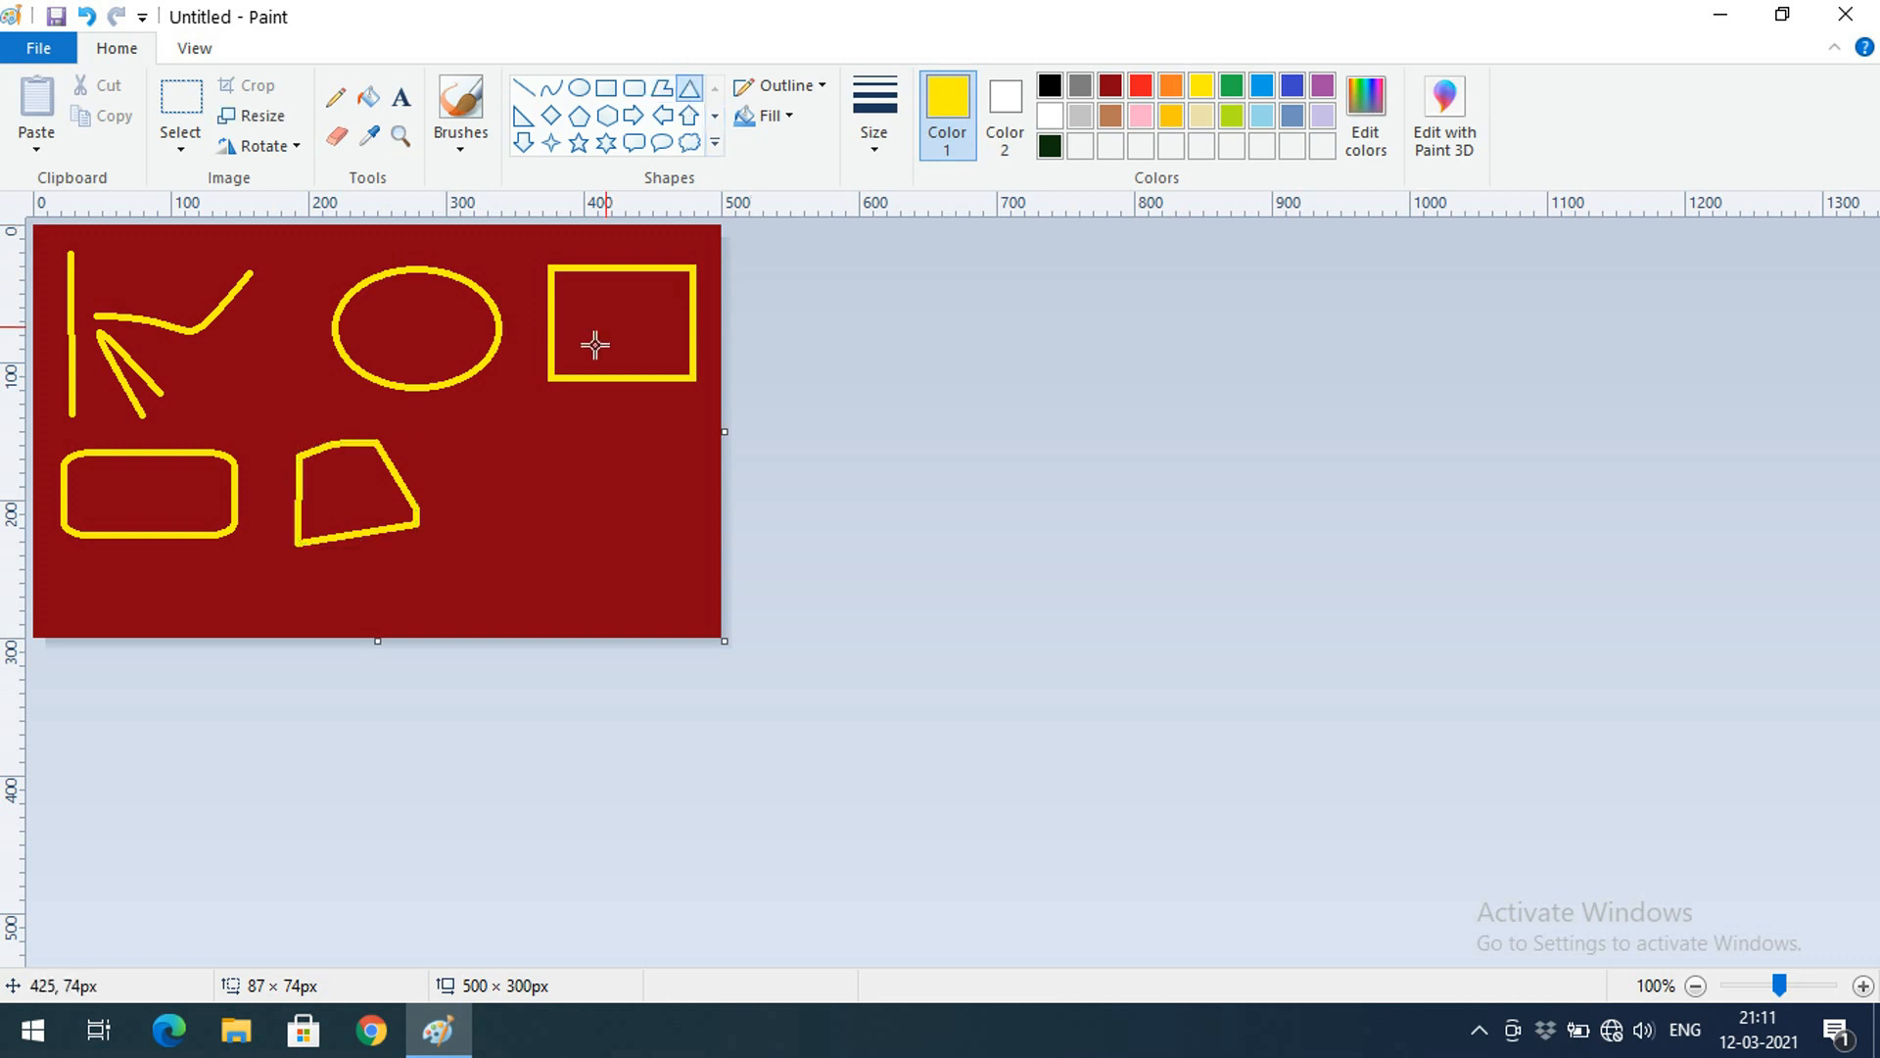
drag(479, 436, 588, 578)
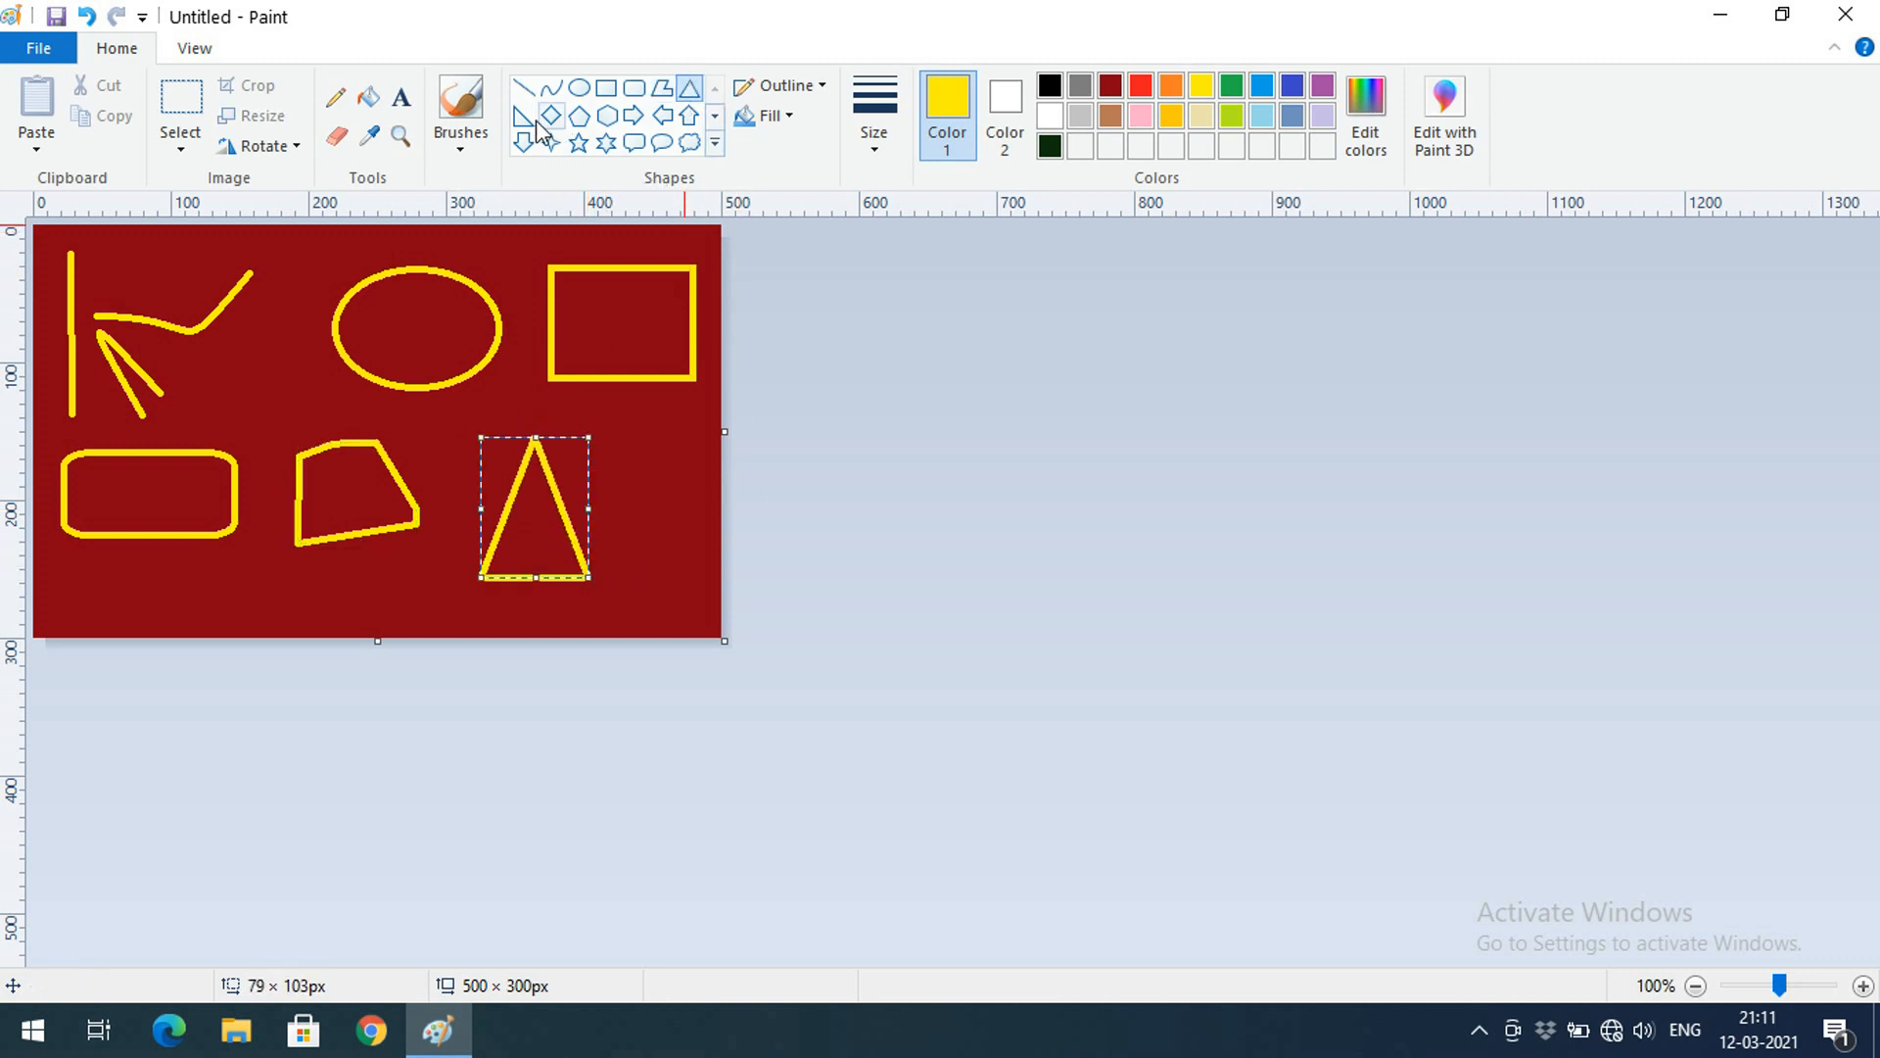
drag(642, 433, 701, 559)
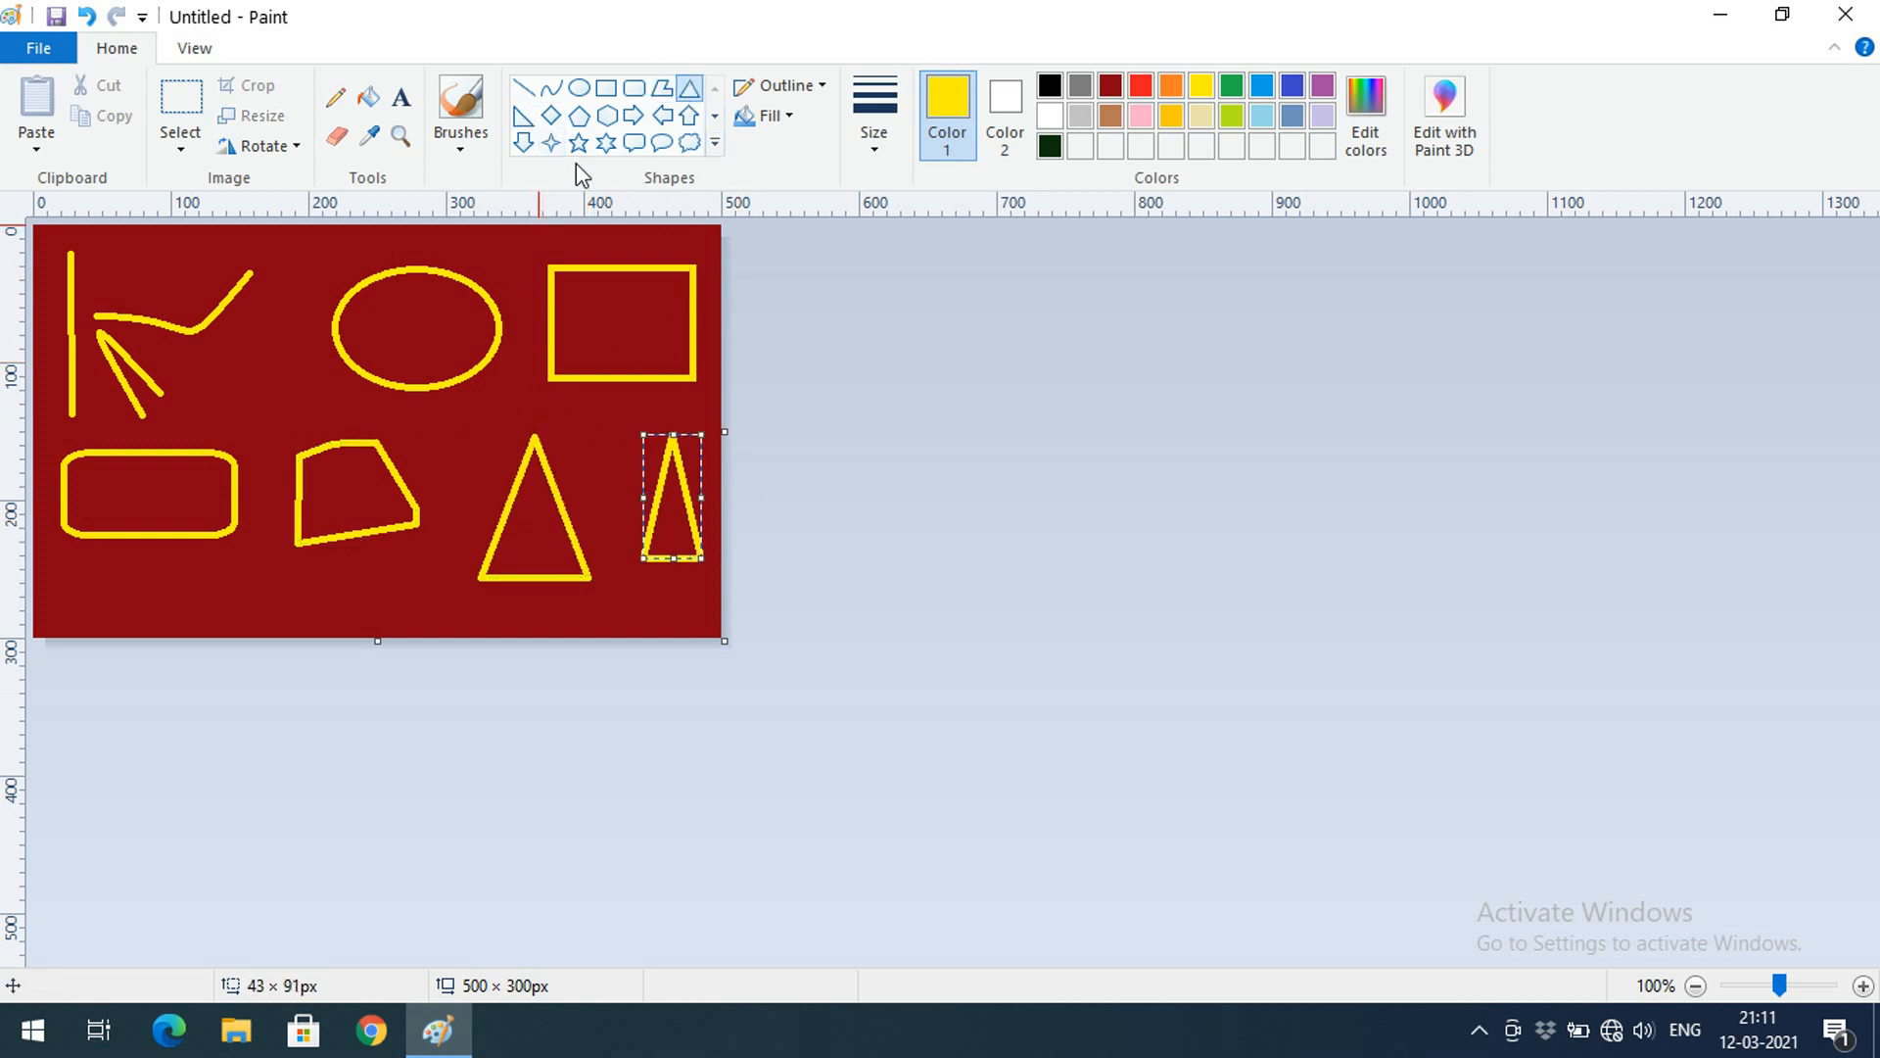
drag(475, 407, 428, 537)
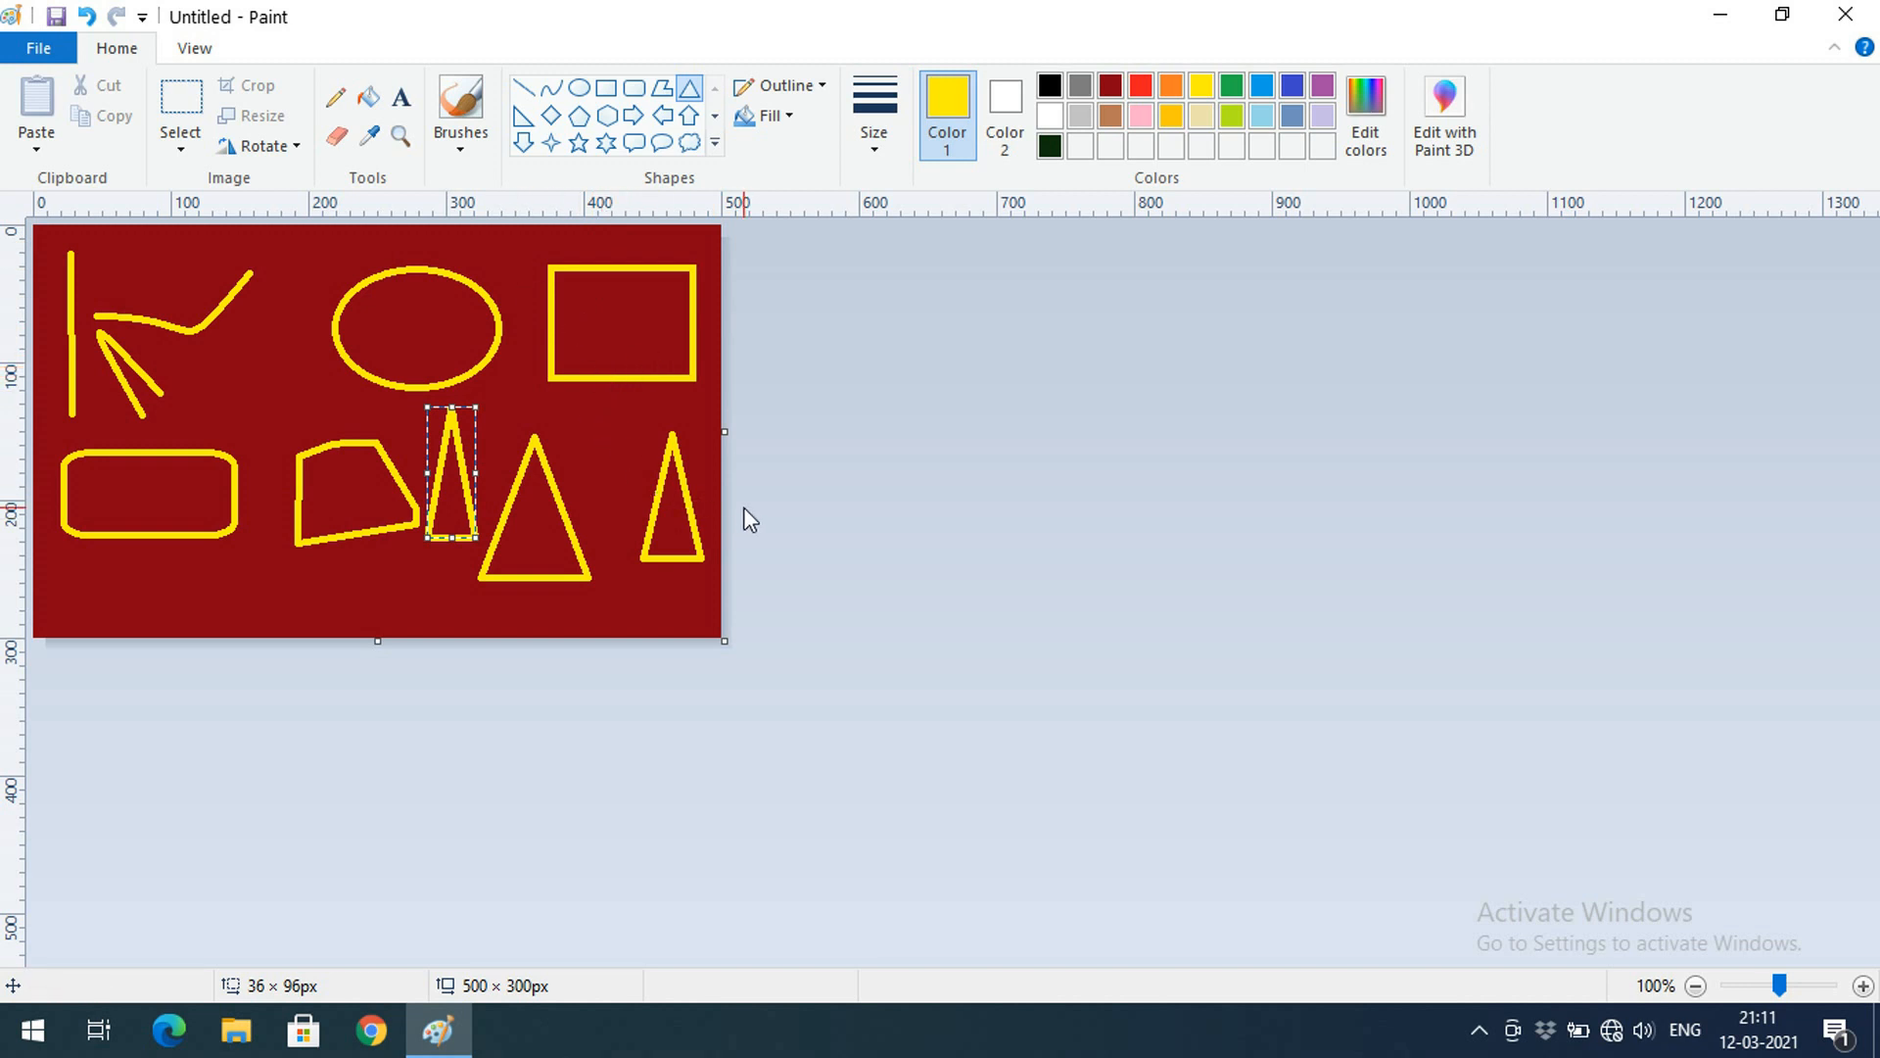
key(alt+F4)
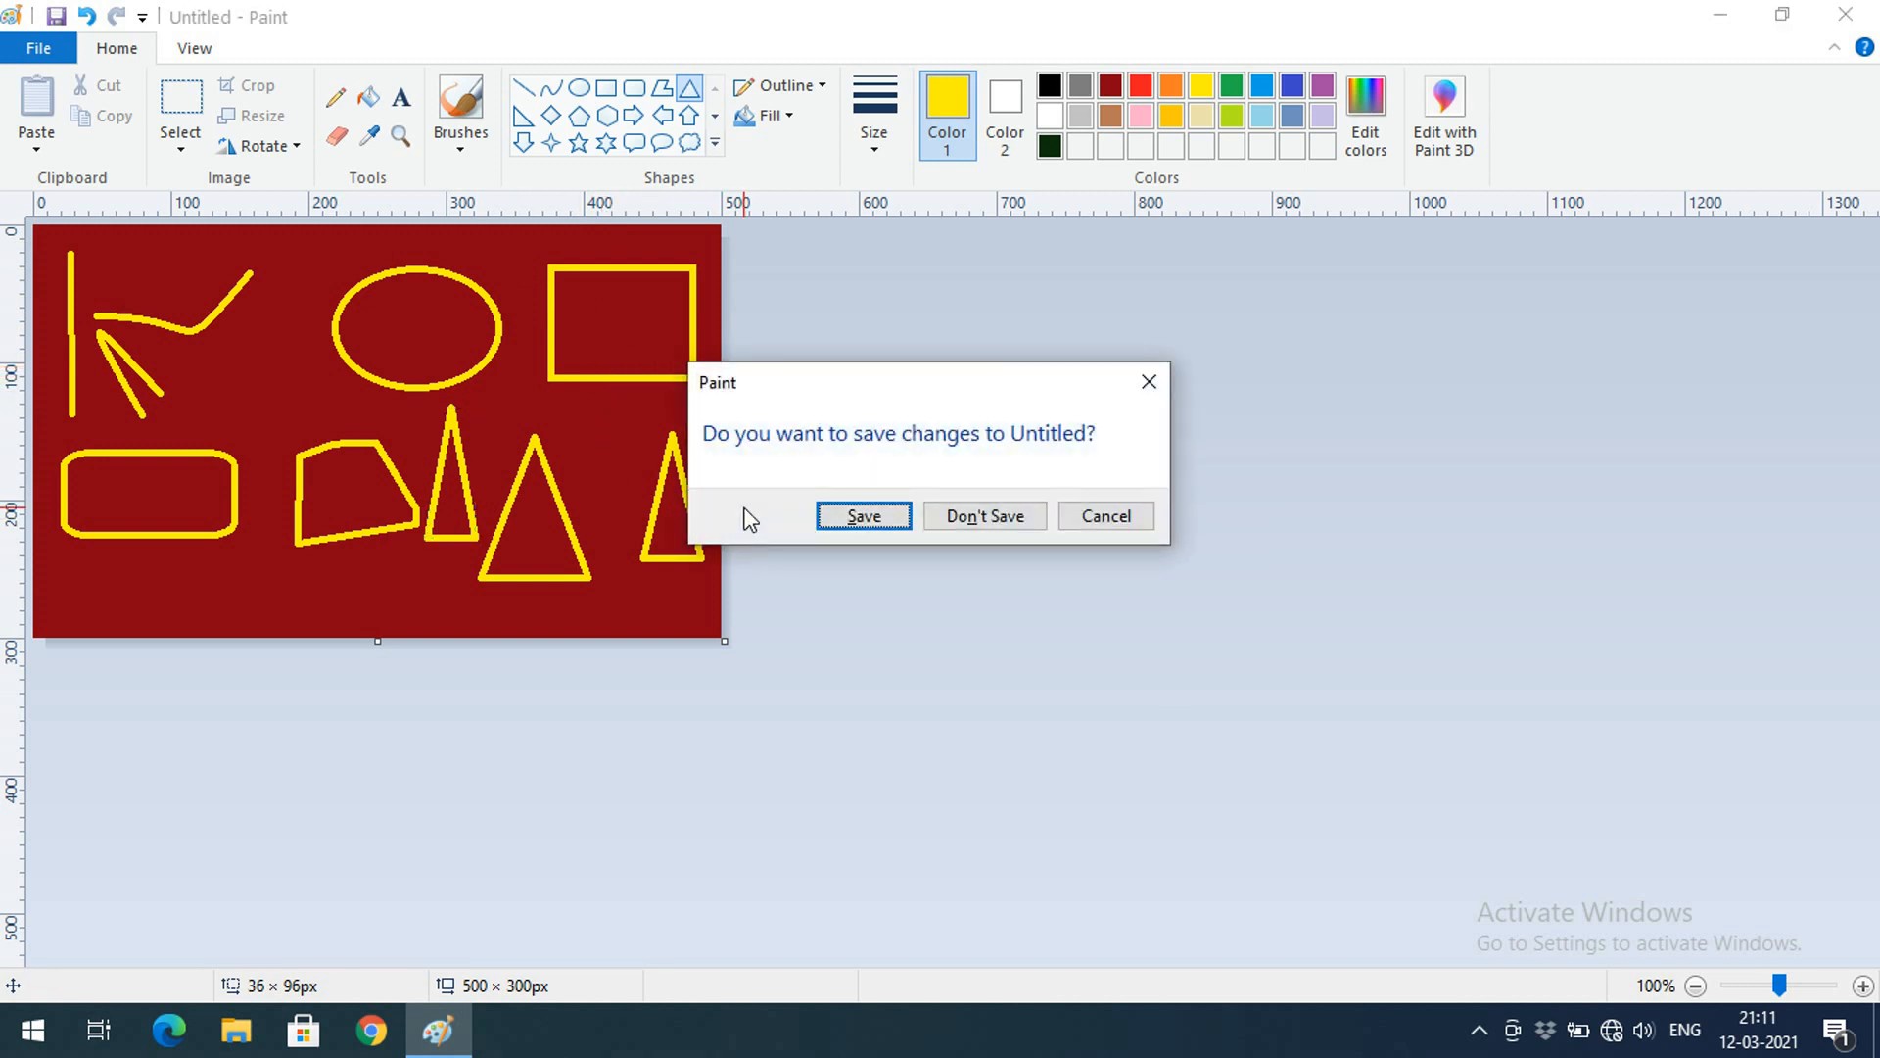
Discard the drawing and flood the new white canvas with red
key(n)
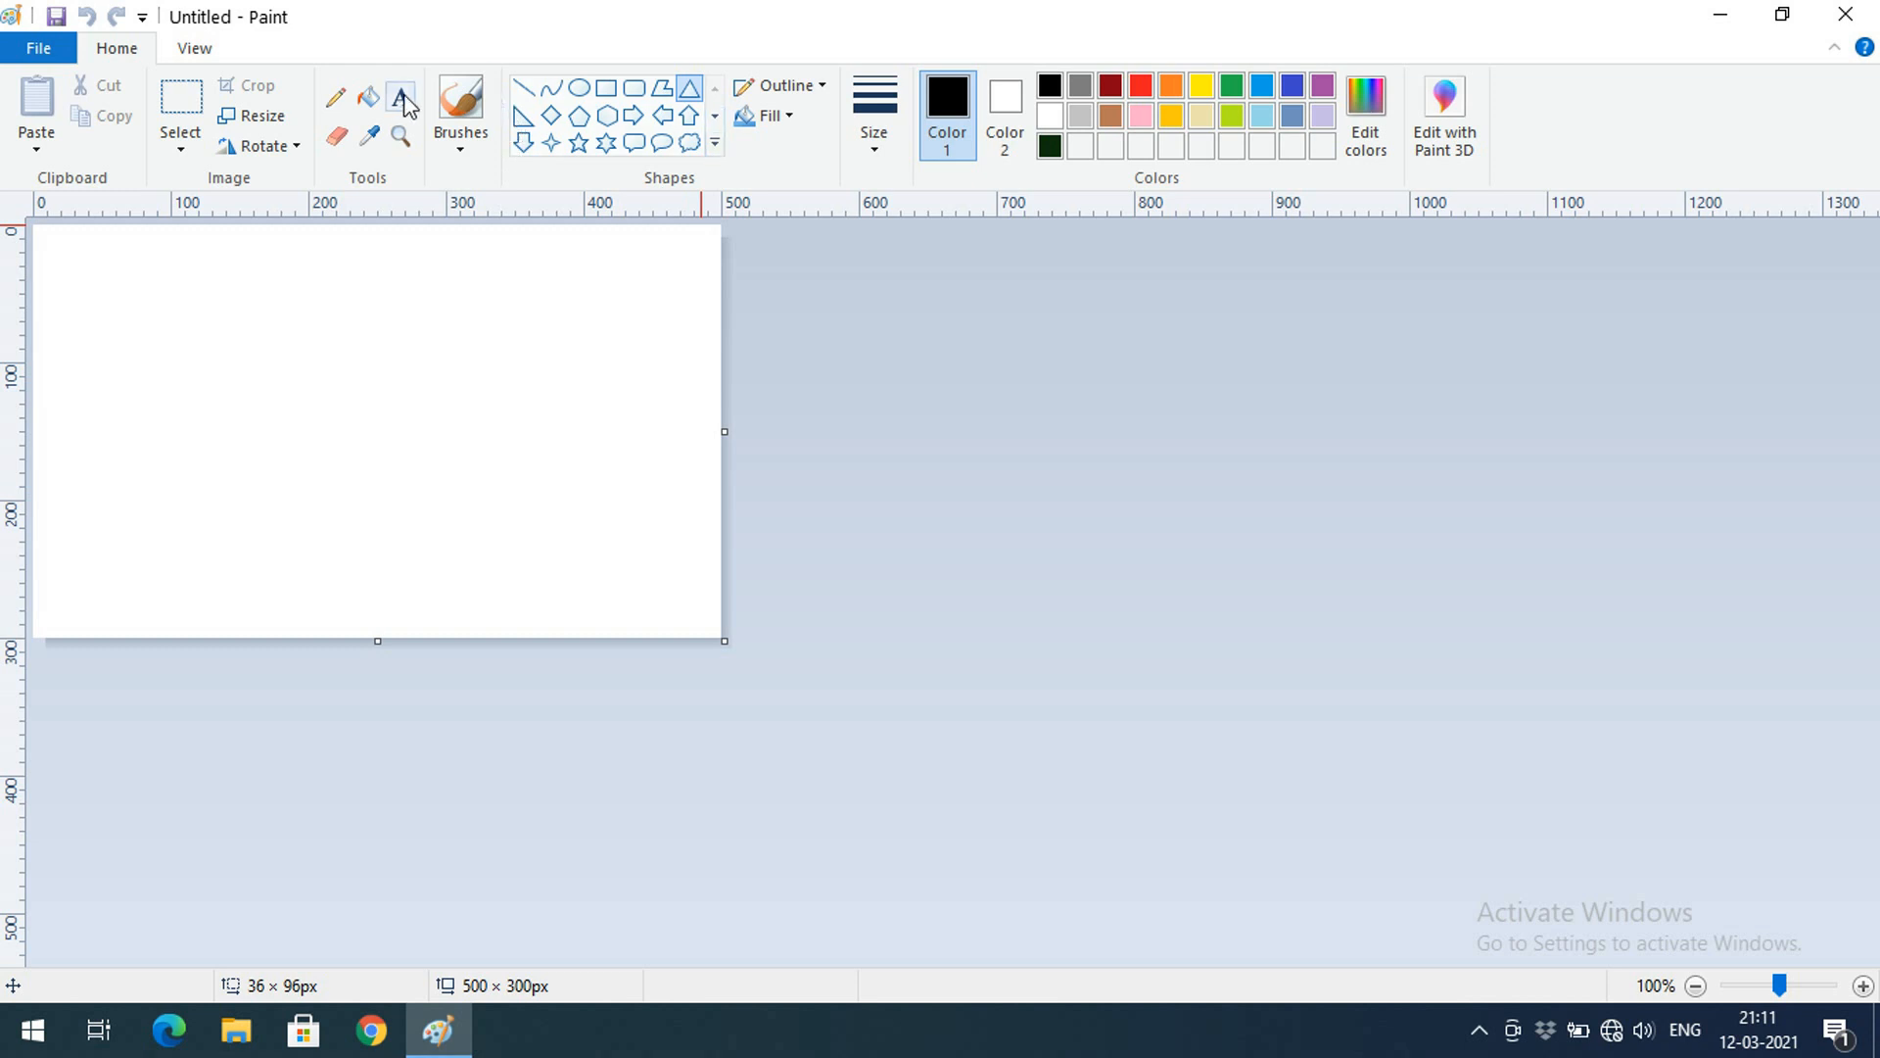
click(368, 97)
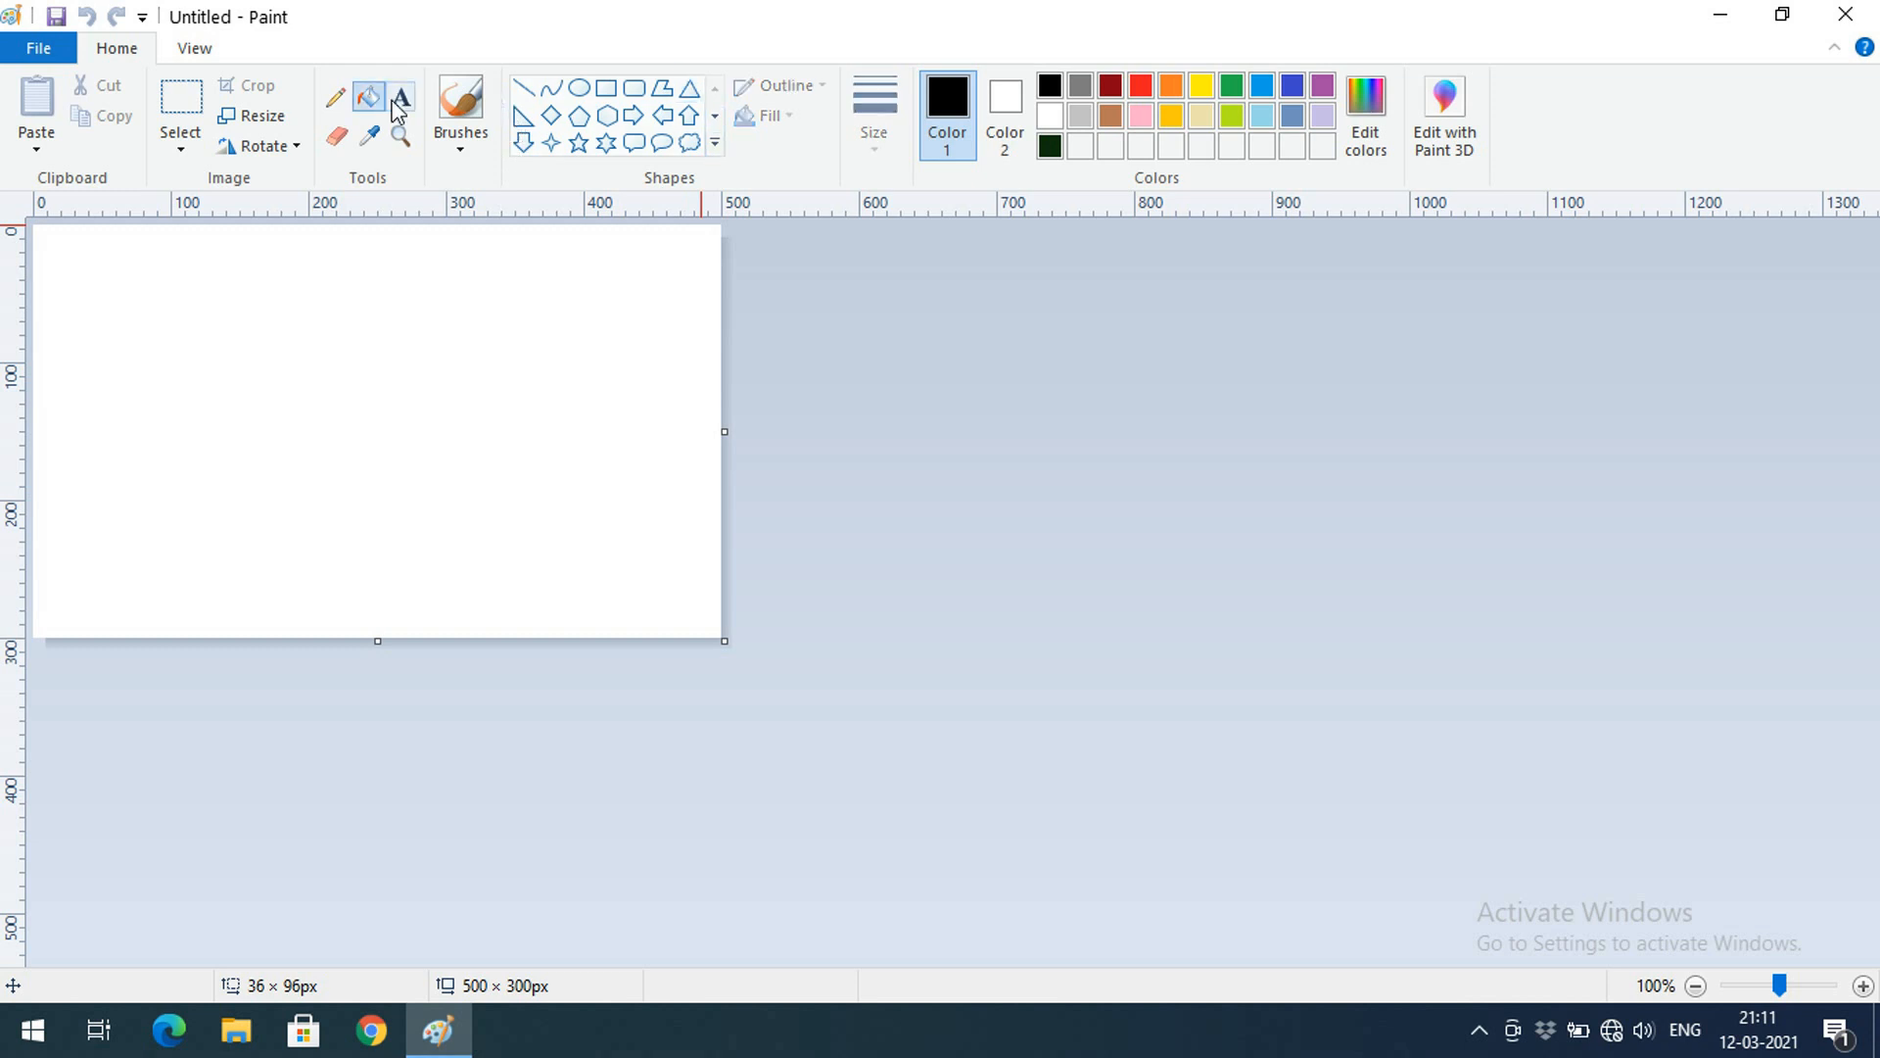
click(1149, 93)
click(399, 445)
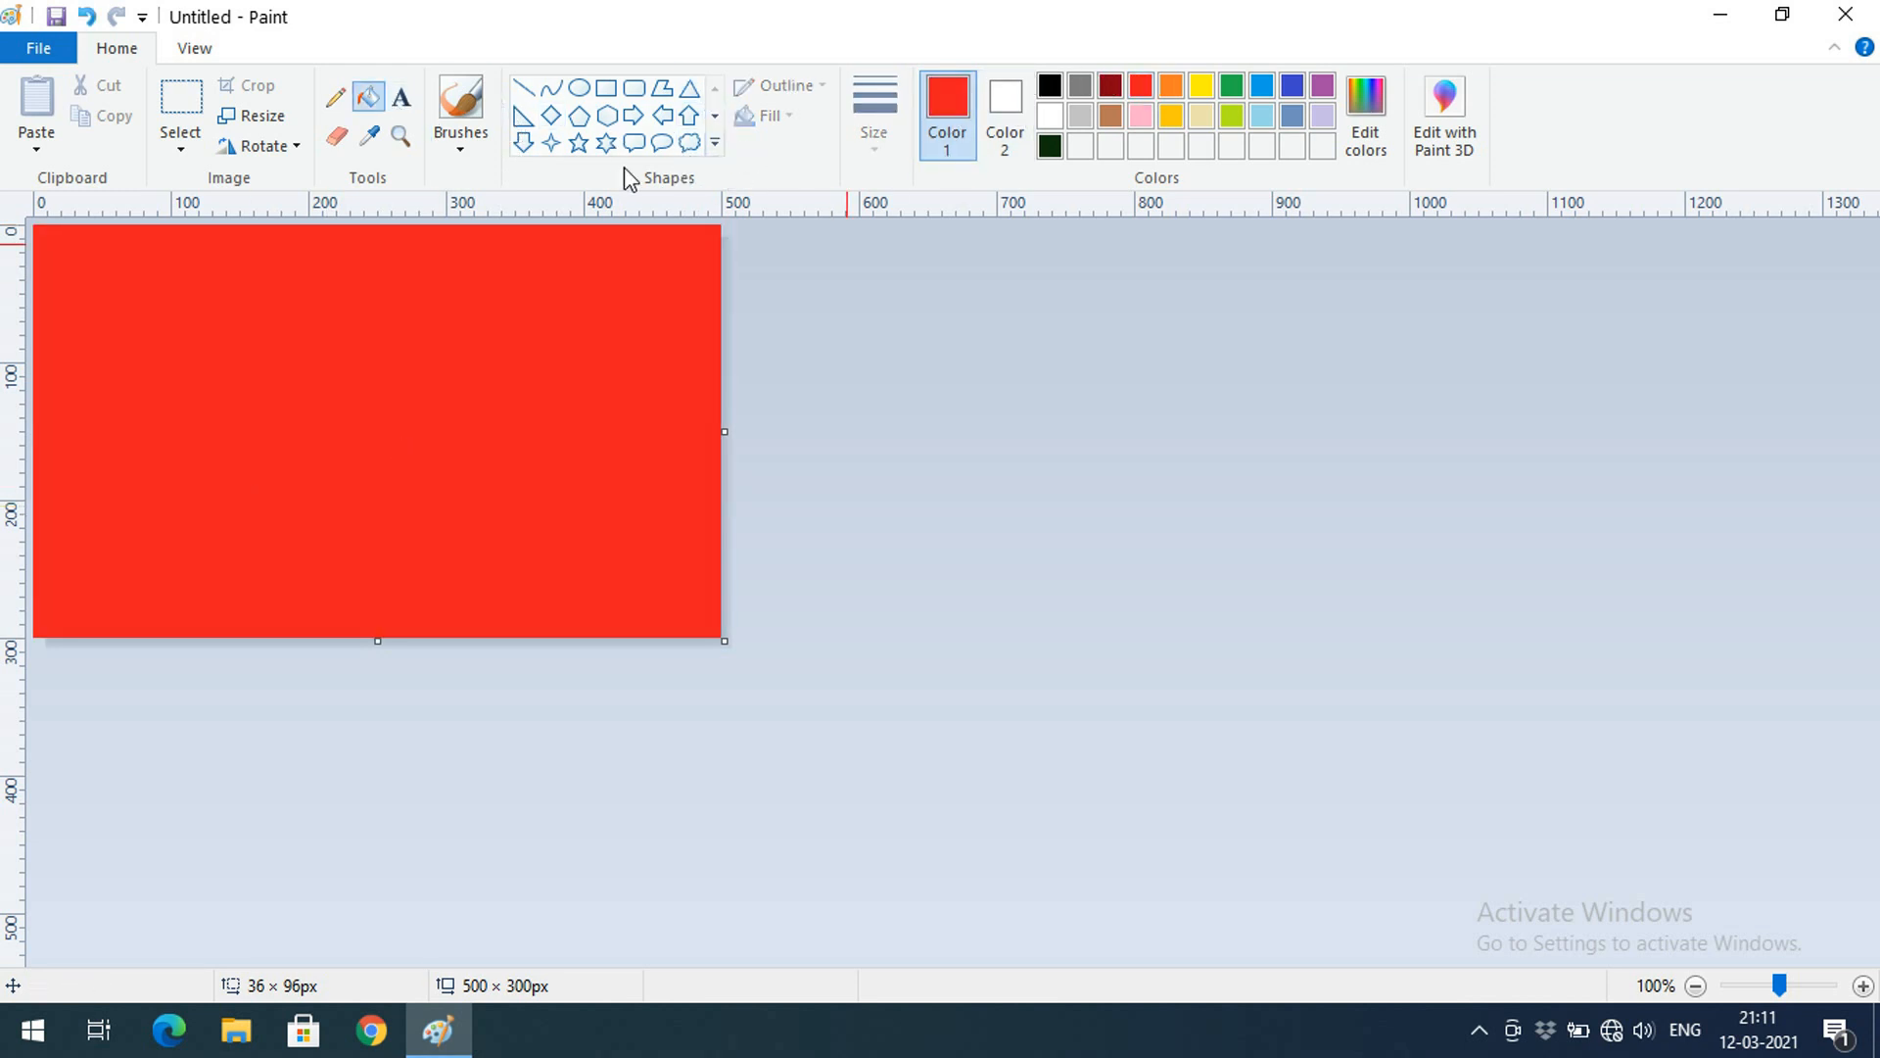
Draw a red rounded rectangle on the canvas, then set yellow as drawing colour
click(635, 89)
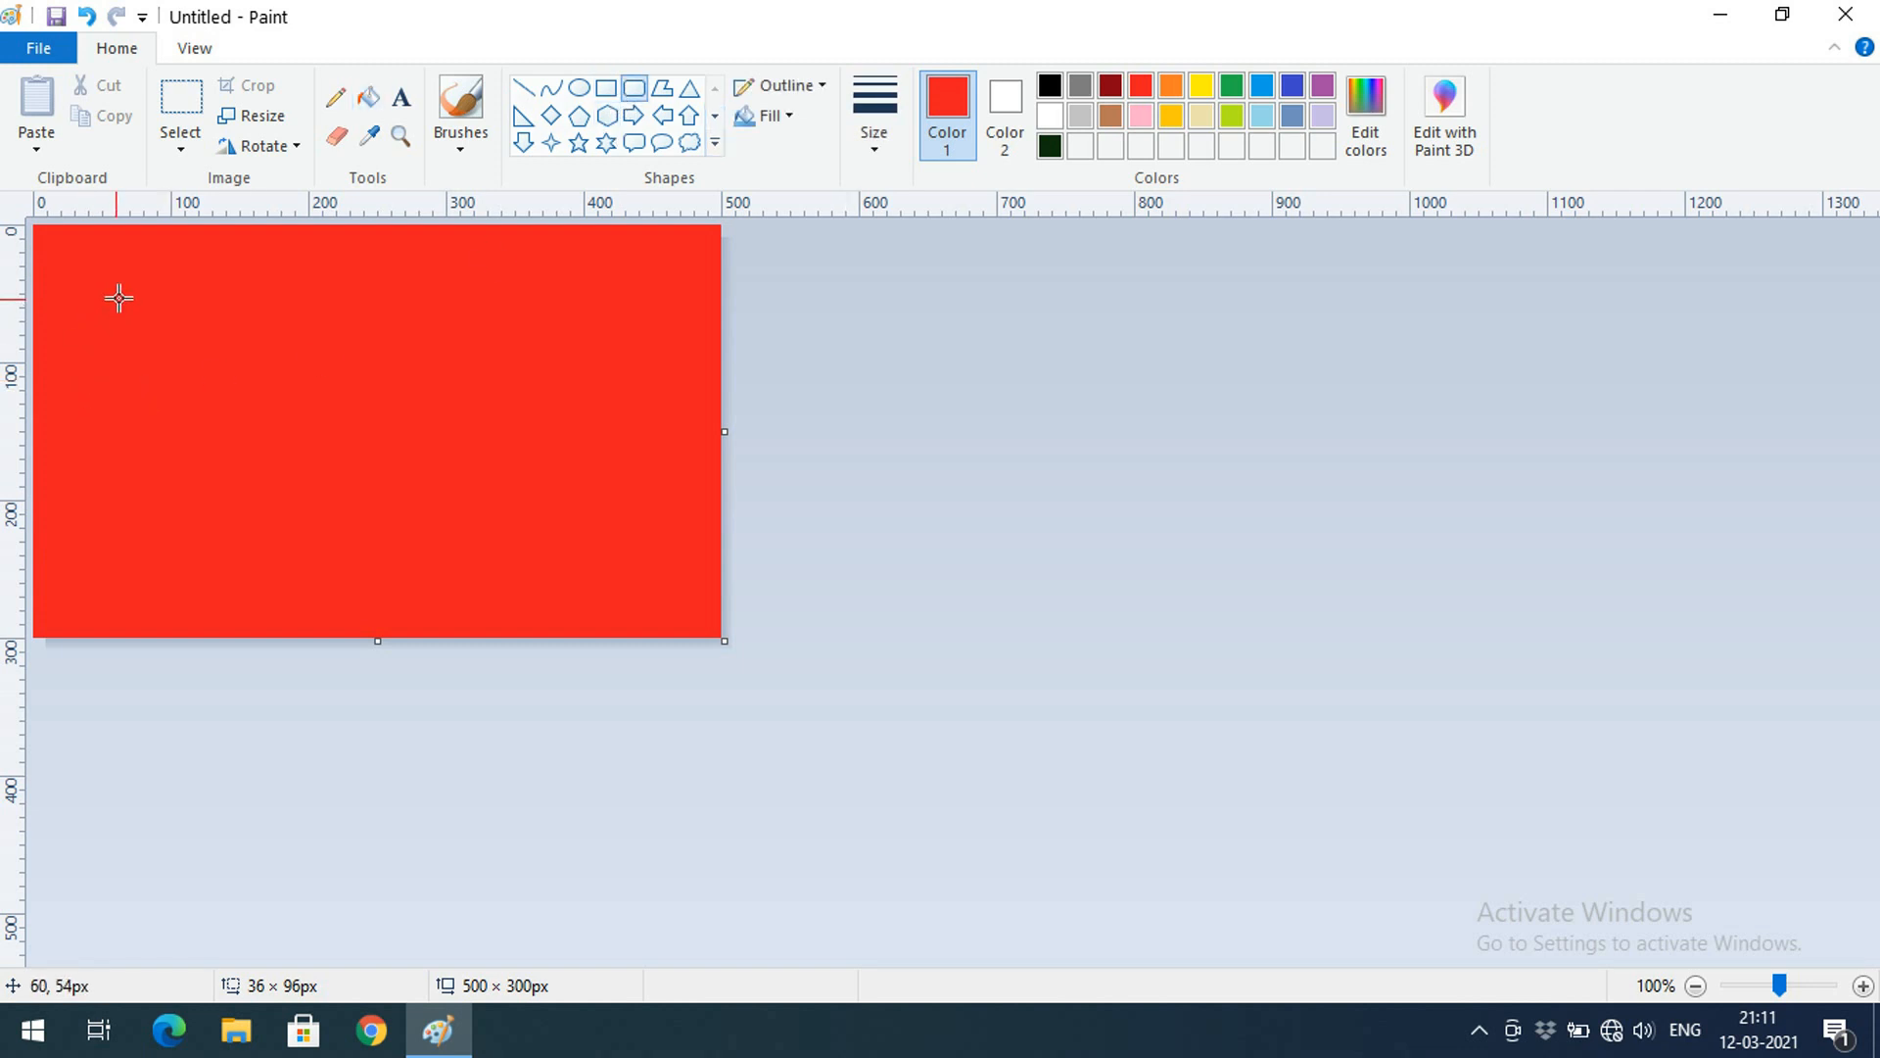
drag(122, 290, 381, 443)
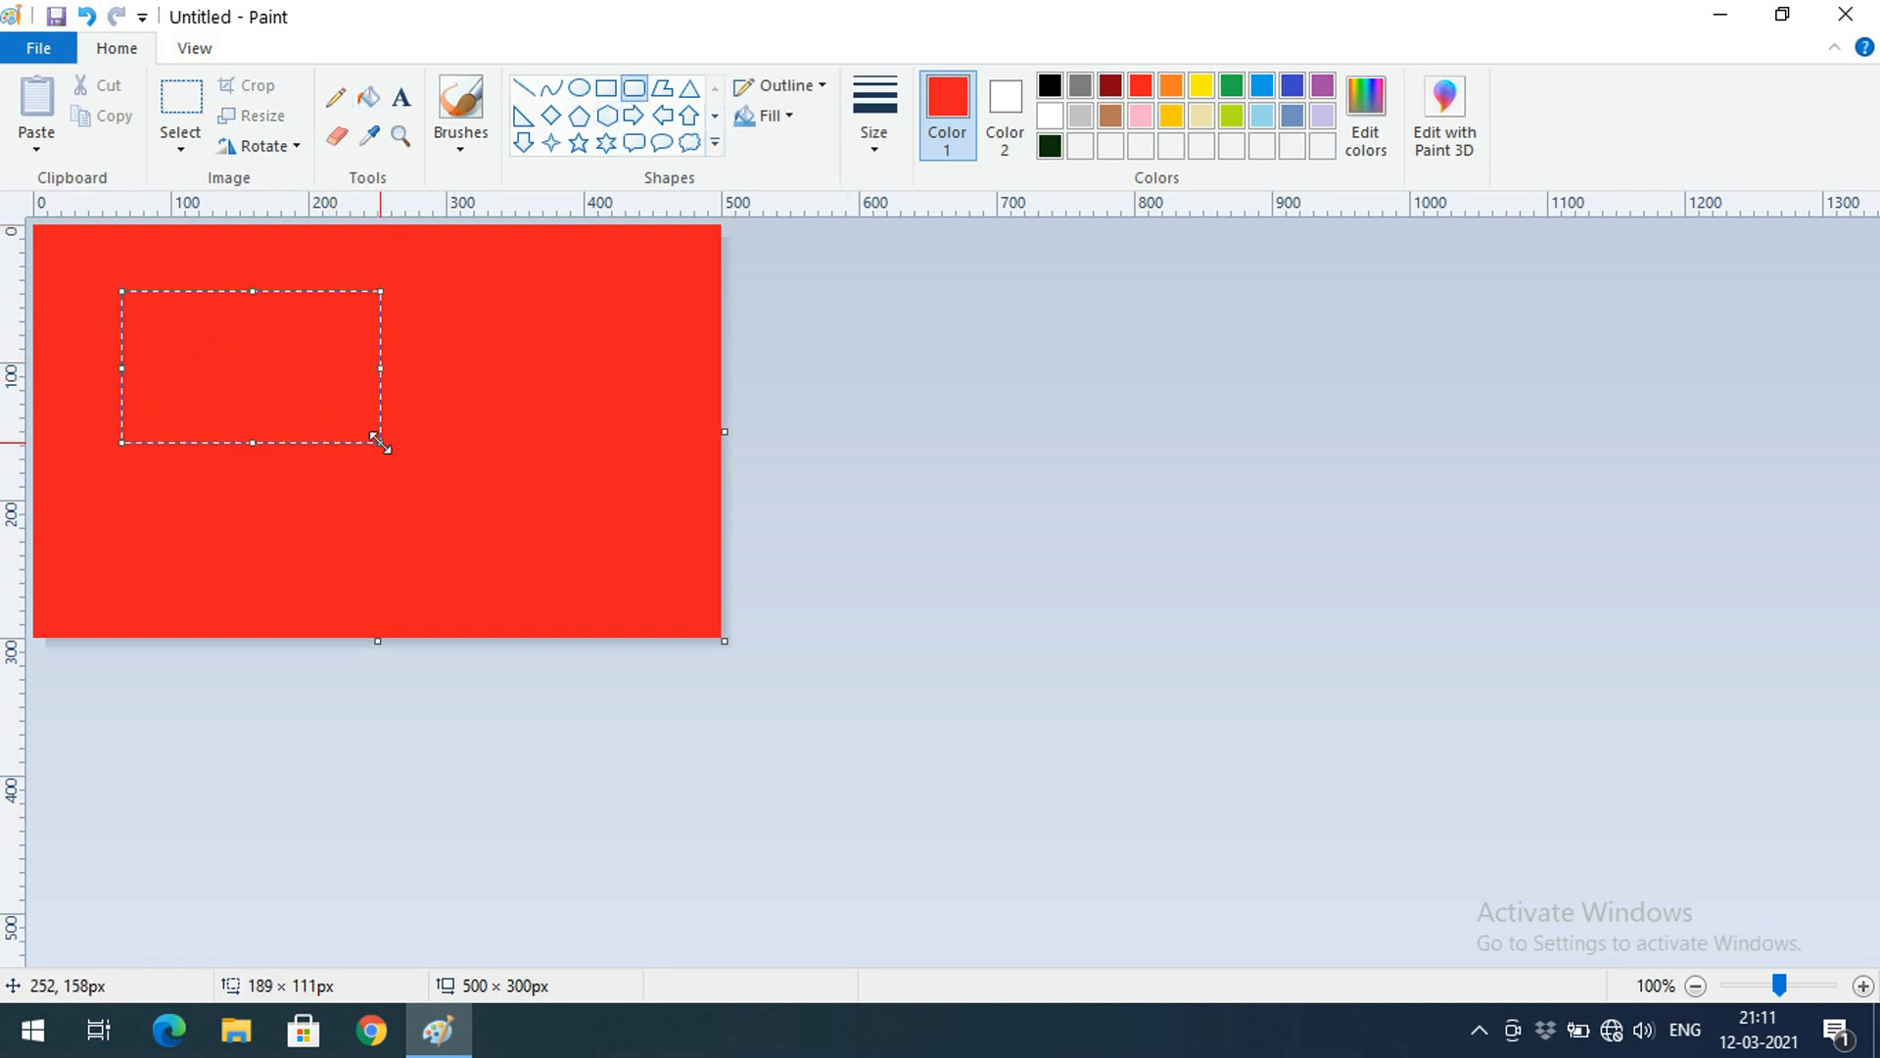
click(528, 325)
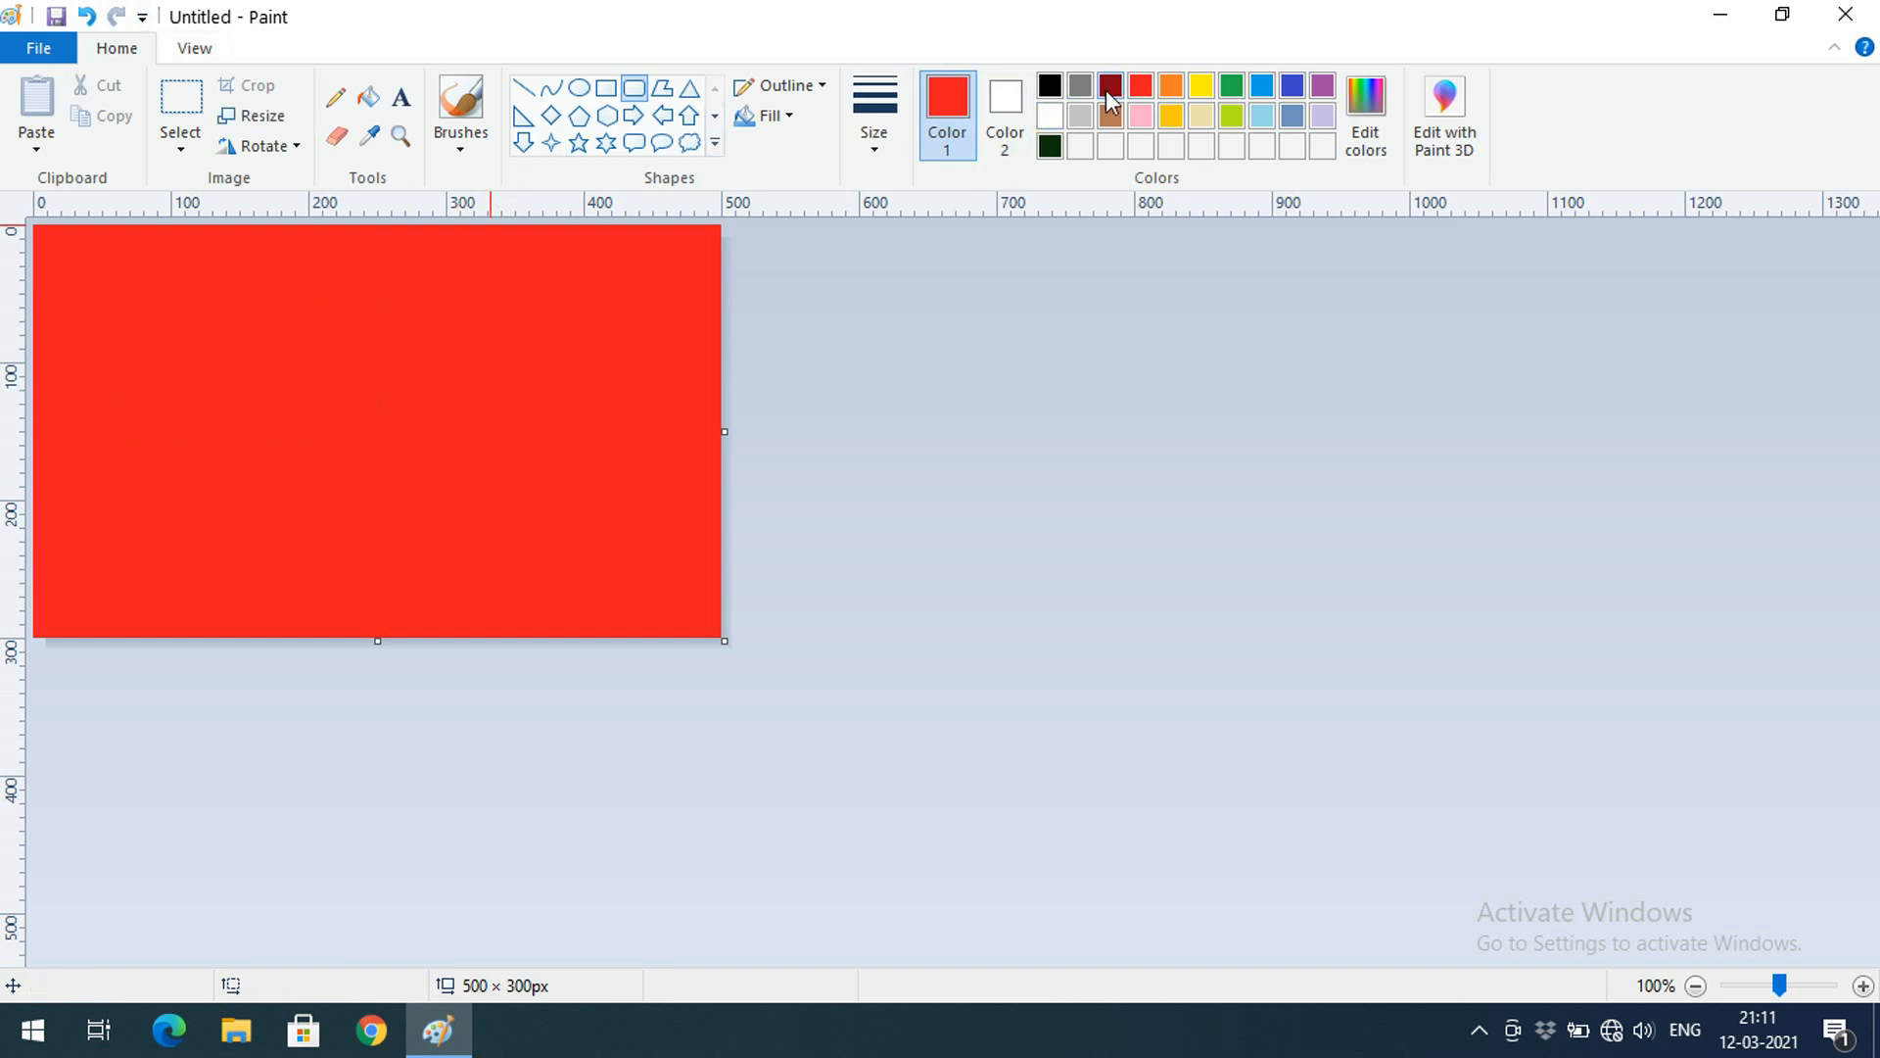
click(1200, 88)
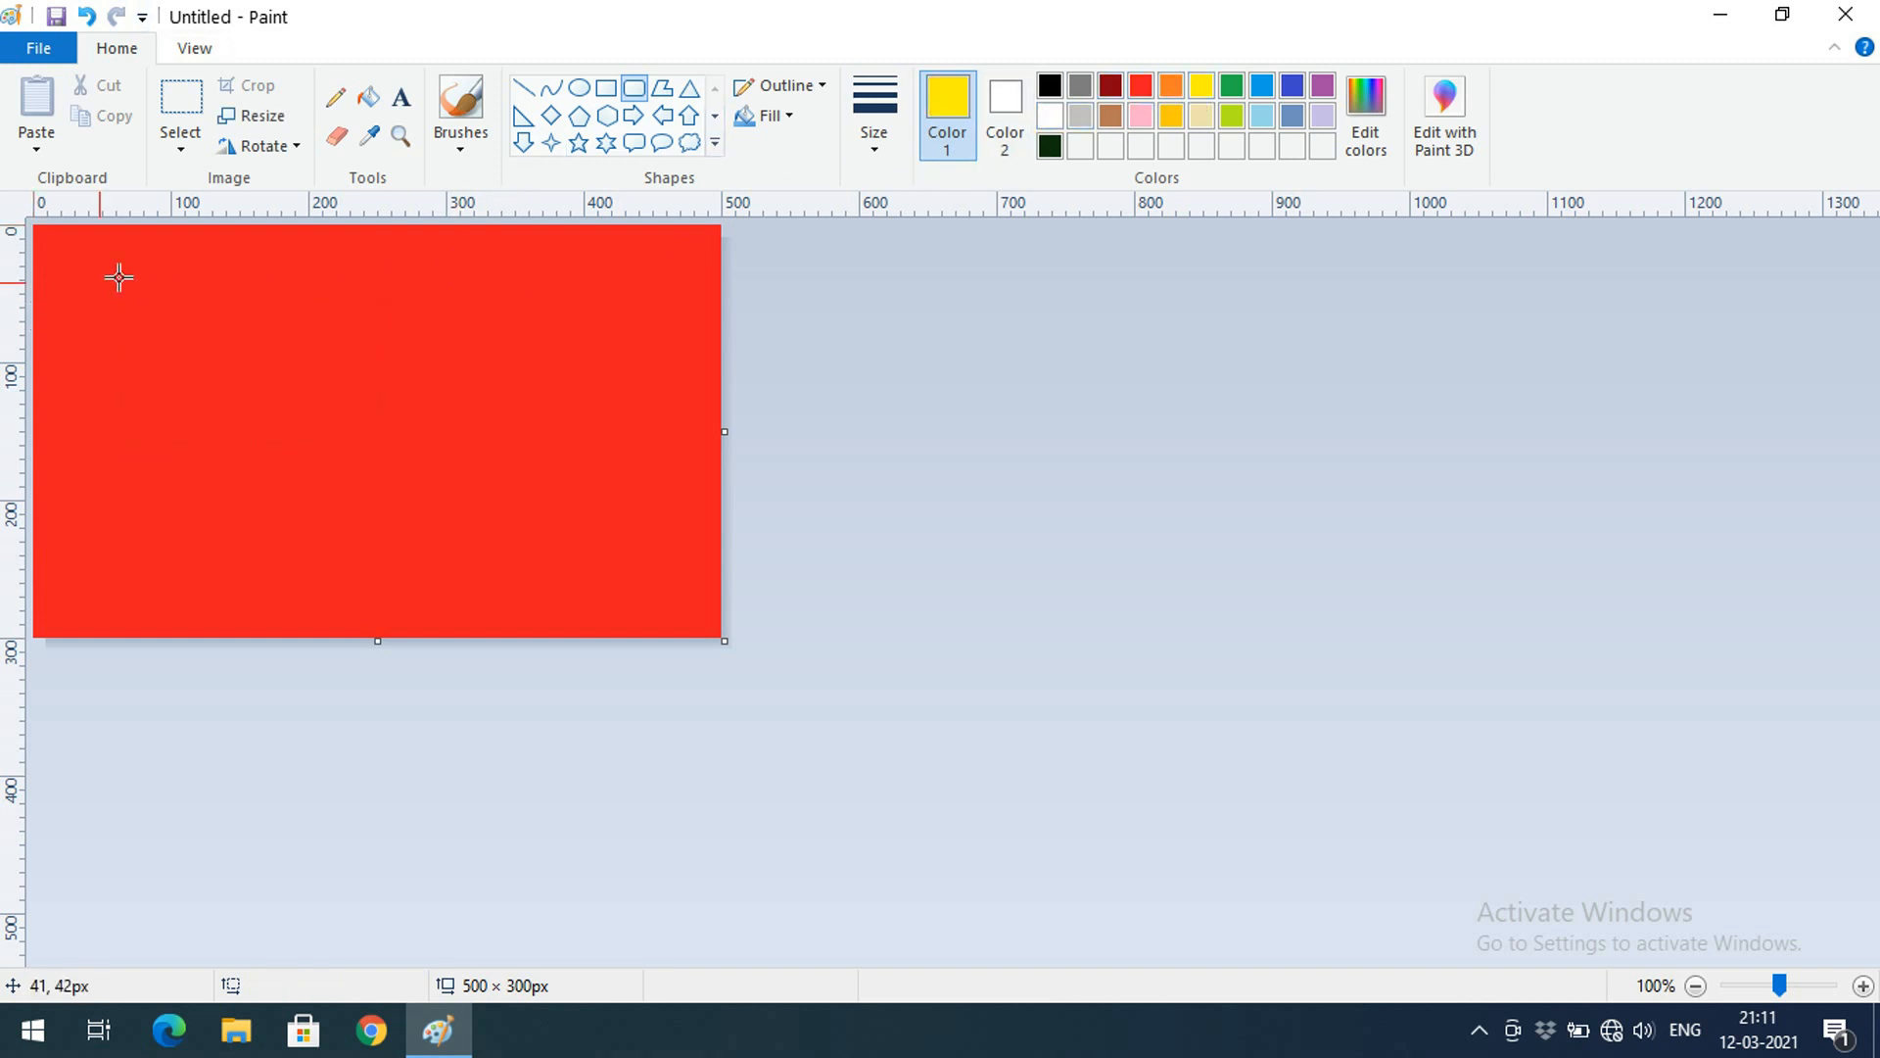
Draw a yellow rounded rectangle at top-left with Solid color fill and blue Color 2
drag(78, 256, 359, 395)
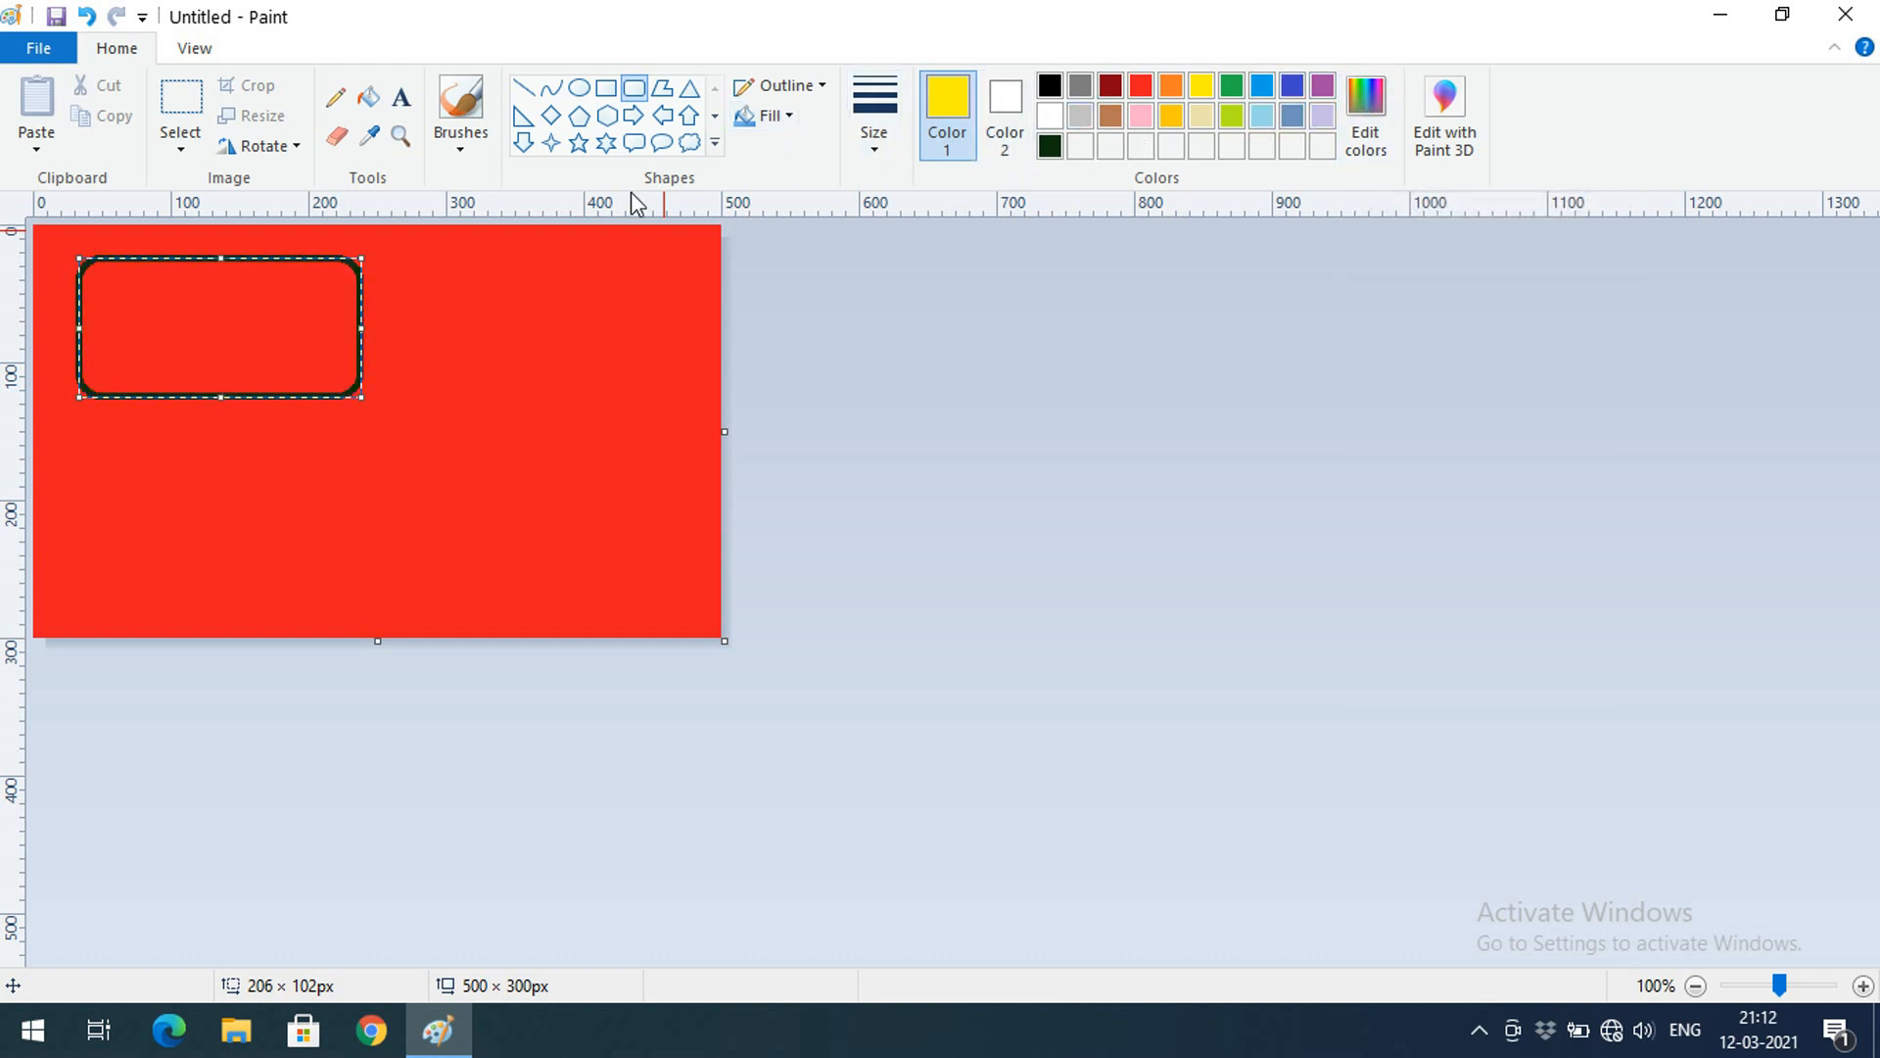
click(793, 118)
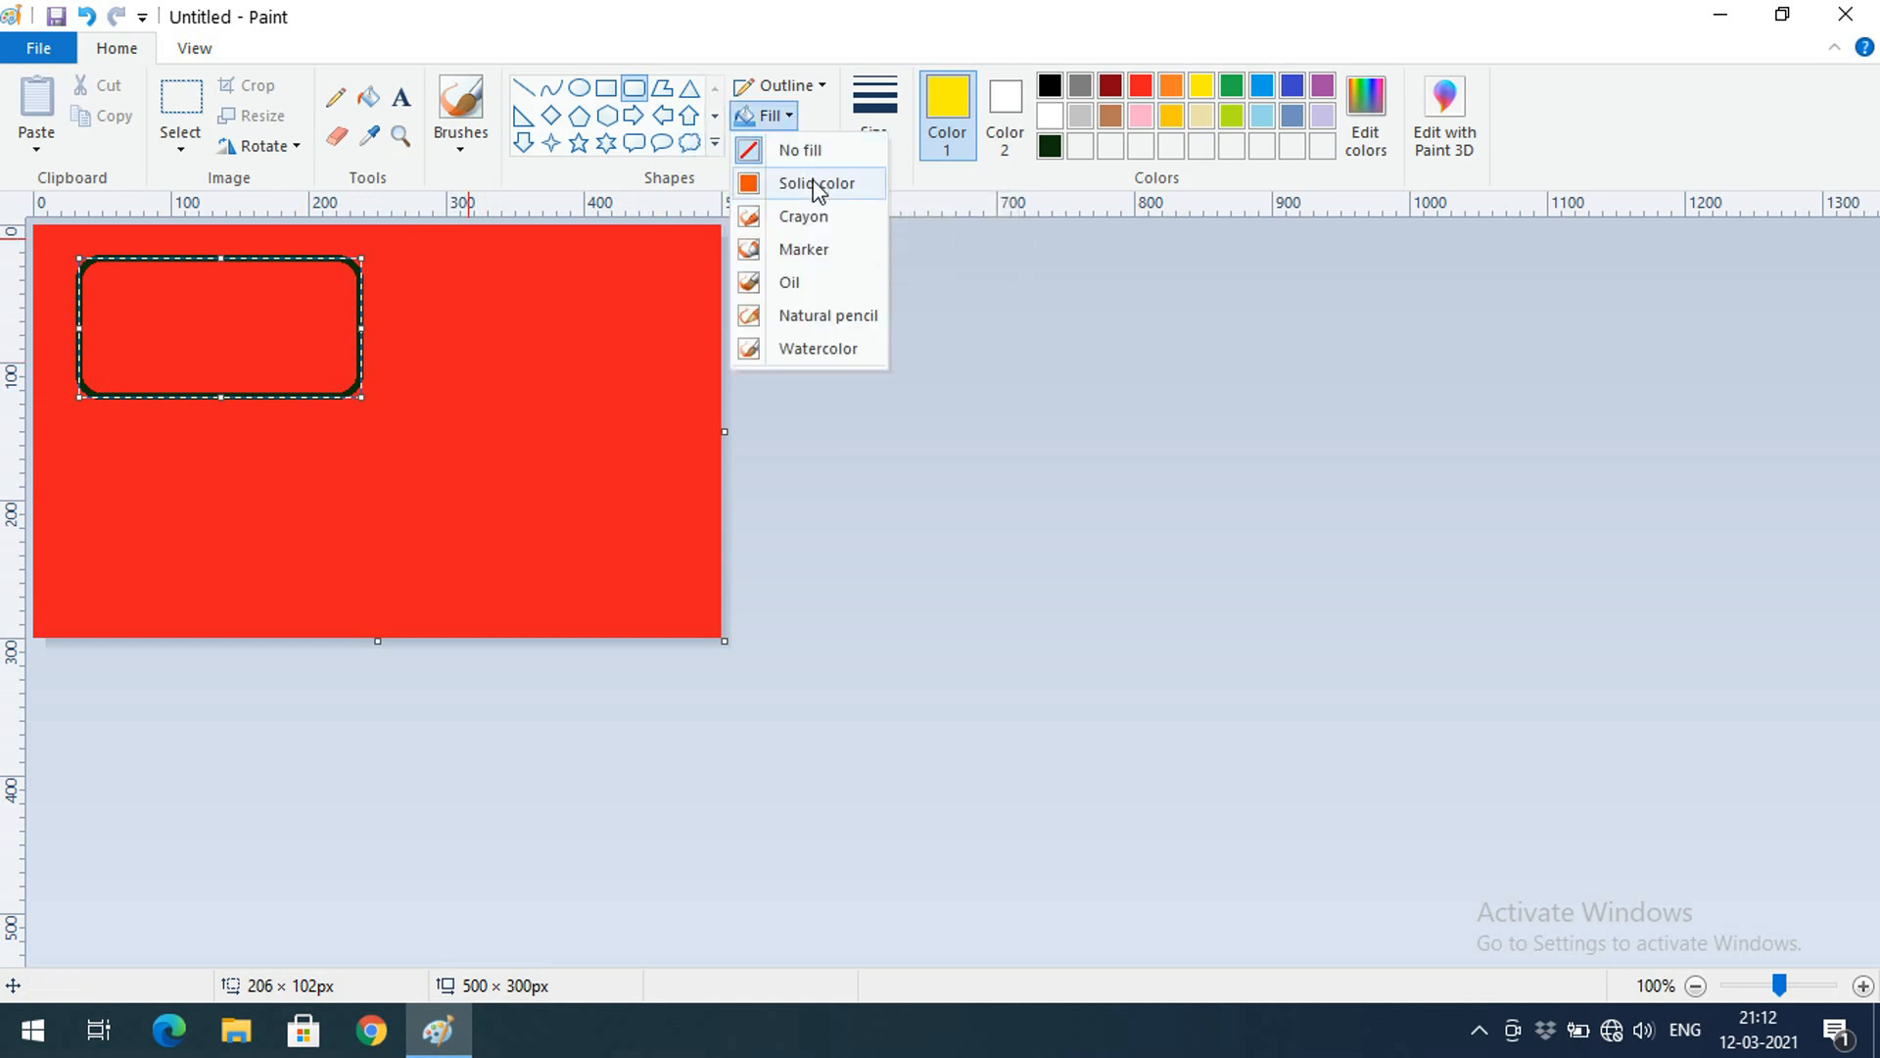
click(818, 185)
click(783, 115)
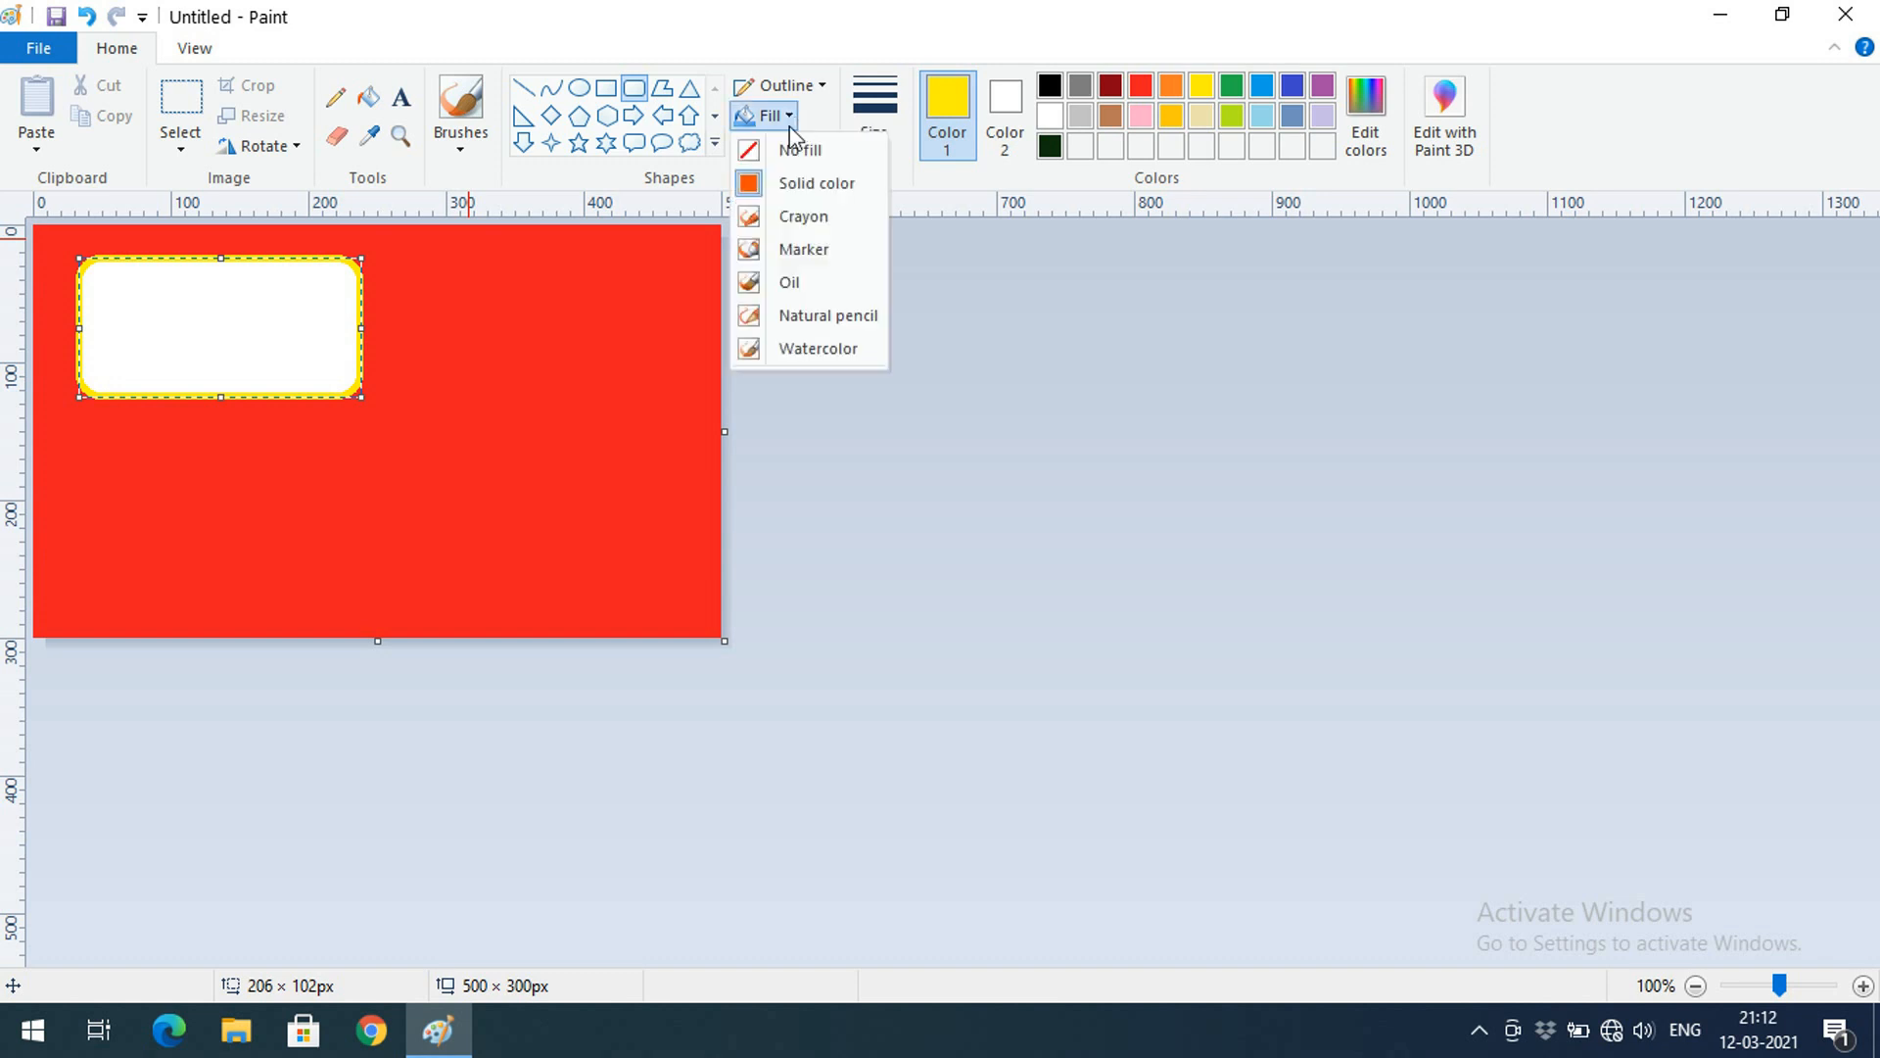
click(780, 180)
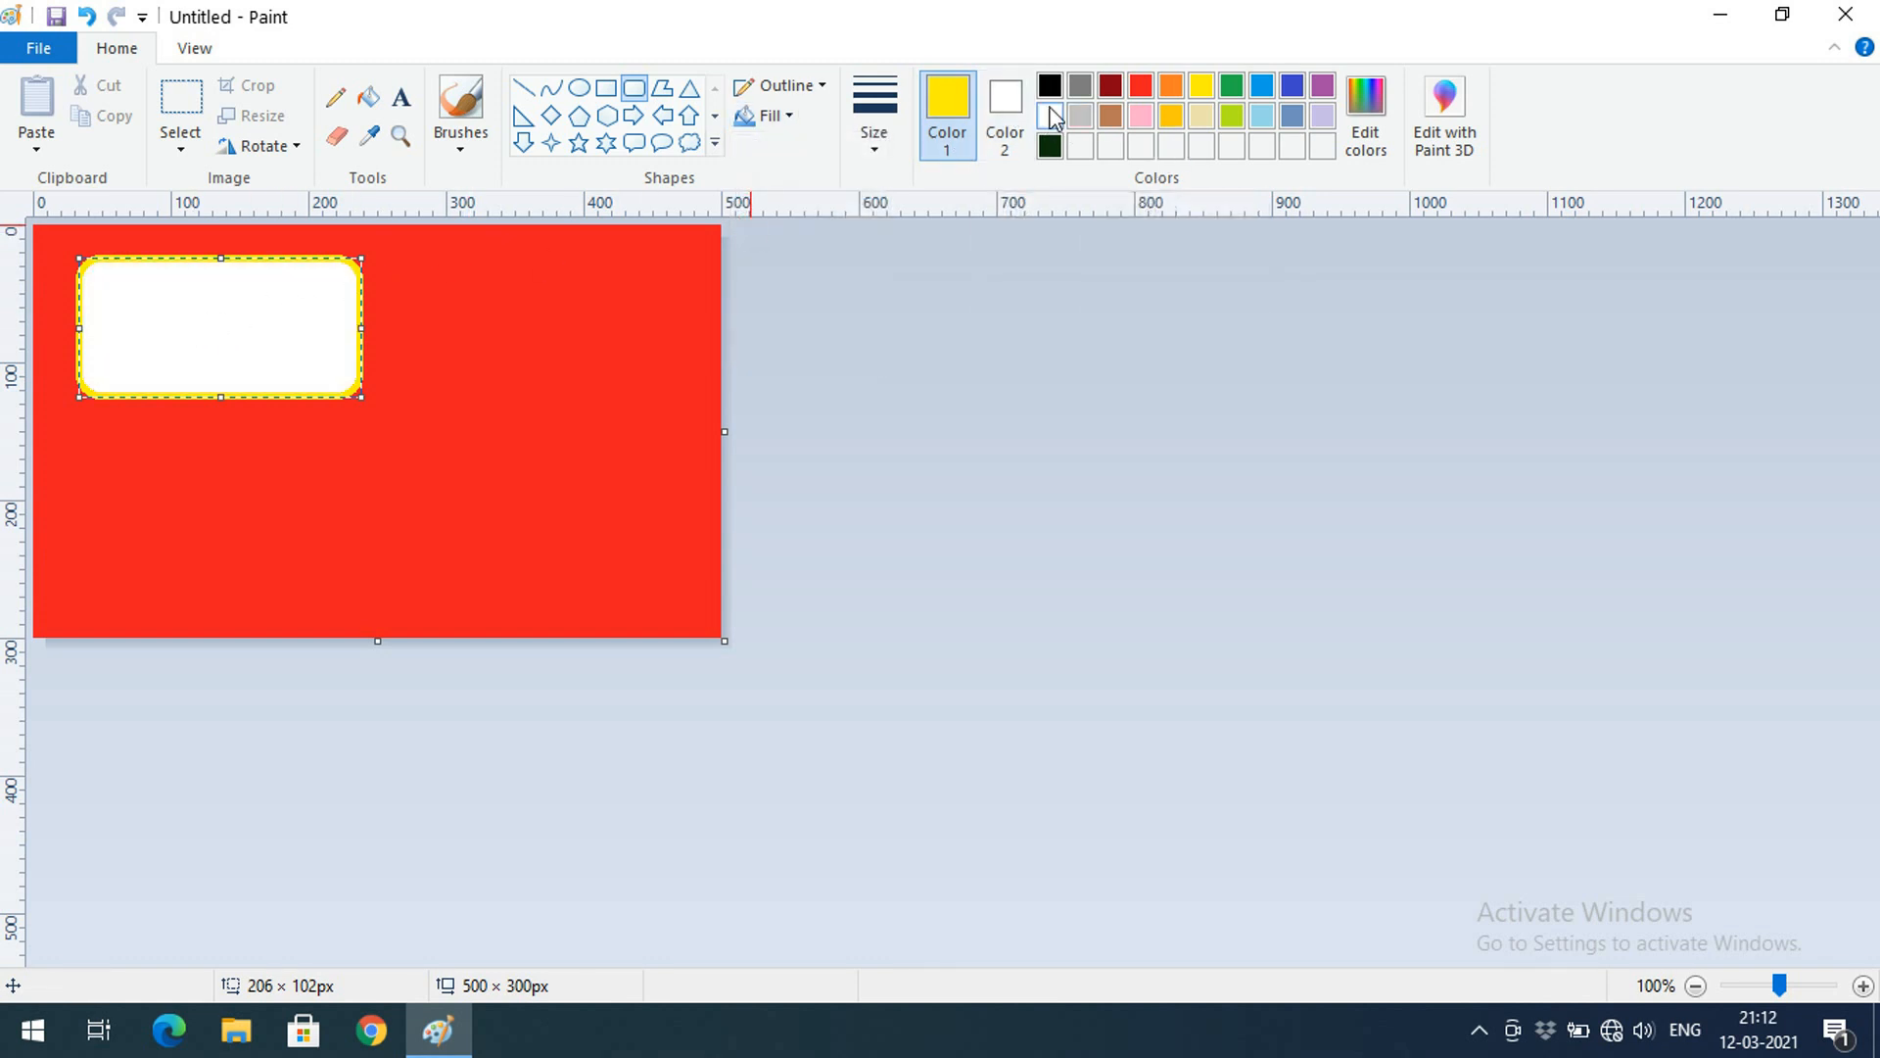
click(1000, 142)
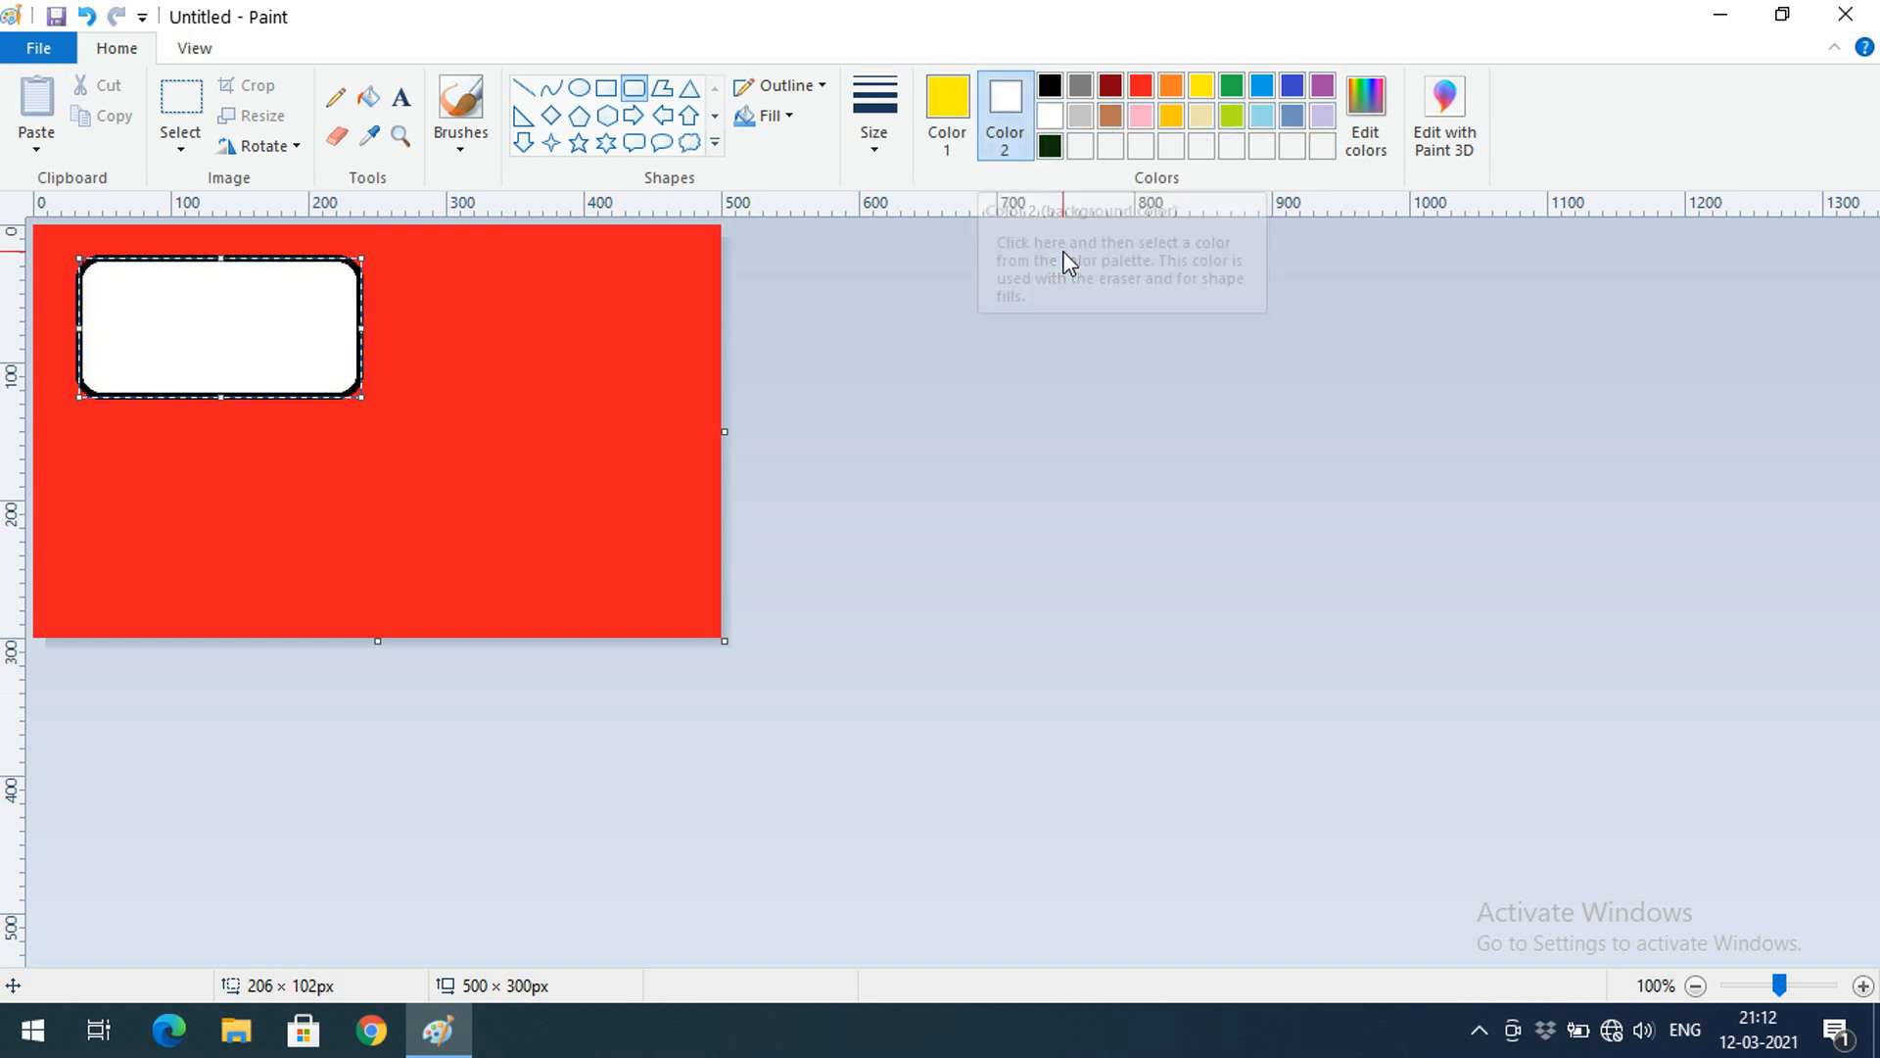
click(946, 104)
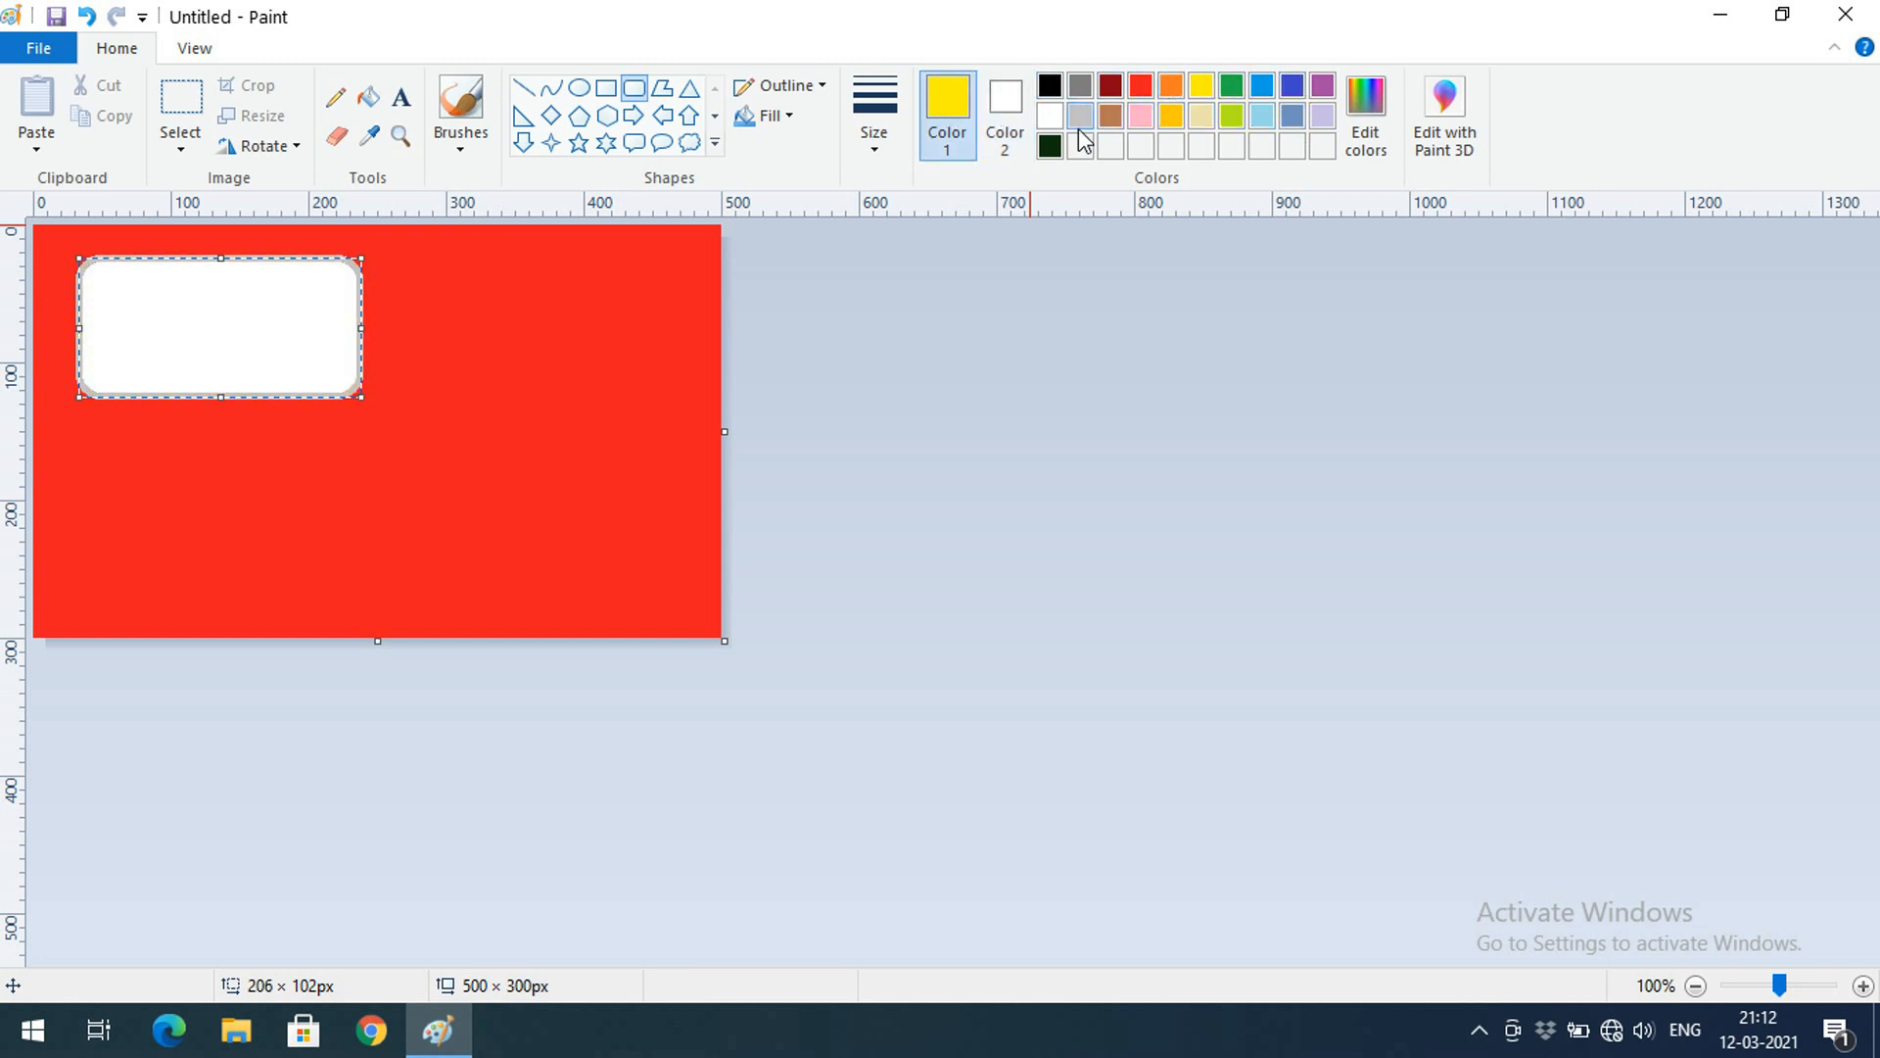
click(1004, 106)
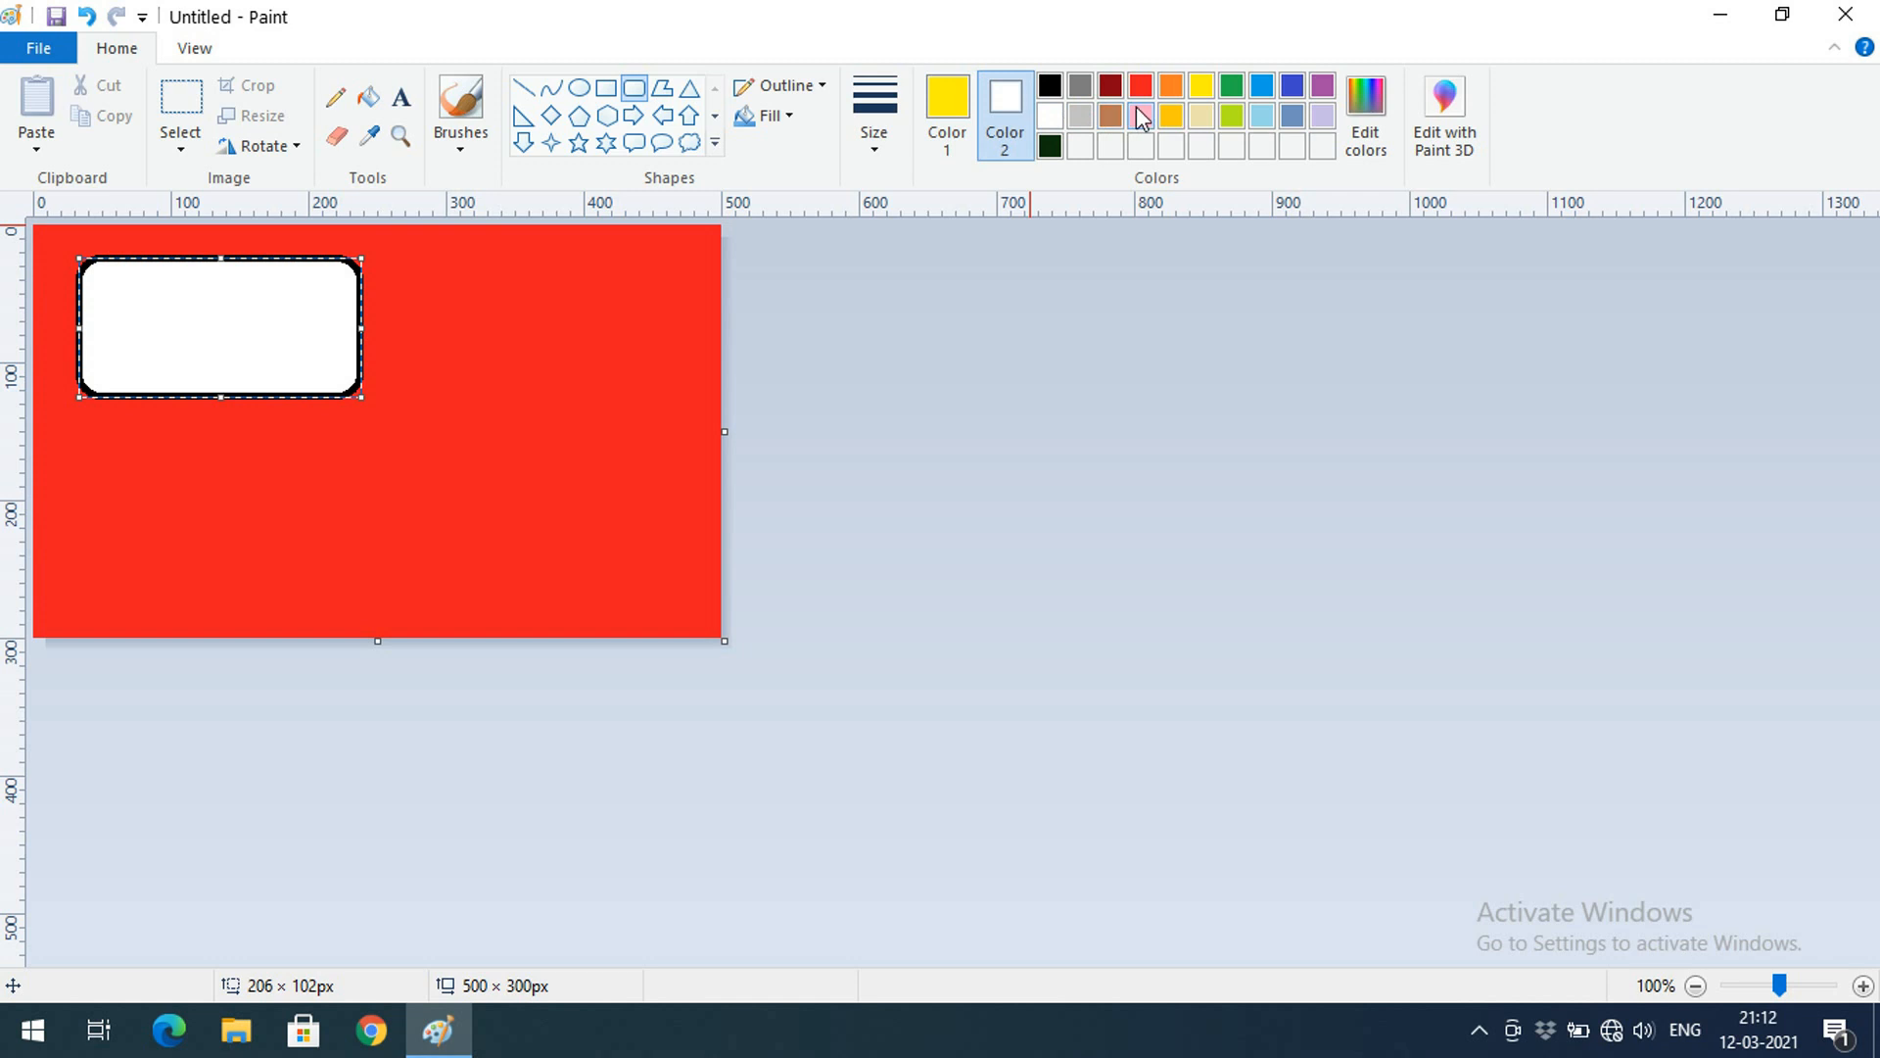
click(1194, 86)
click(1262, 87)
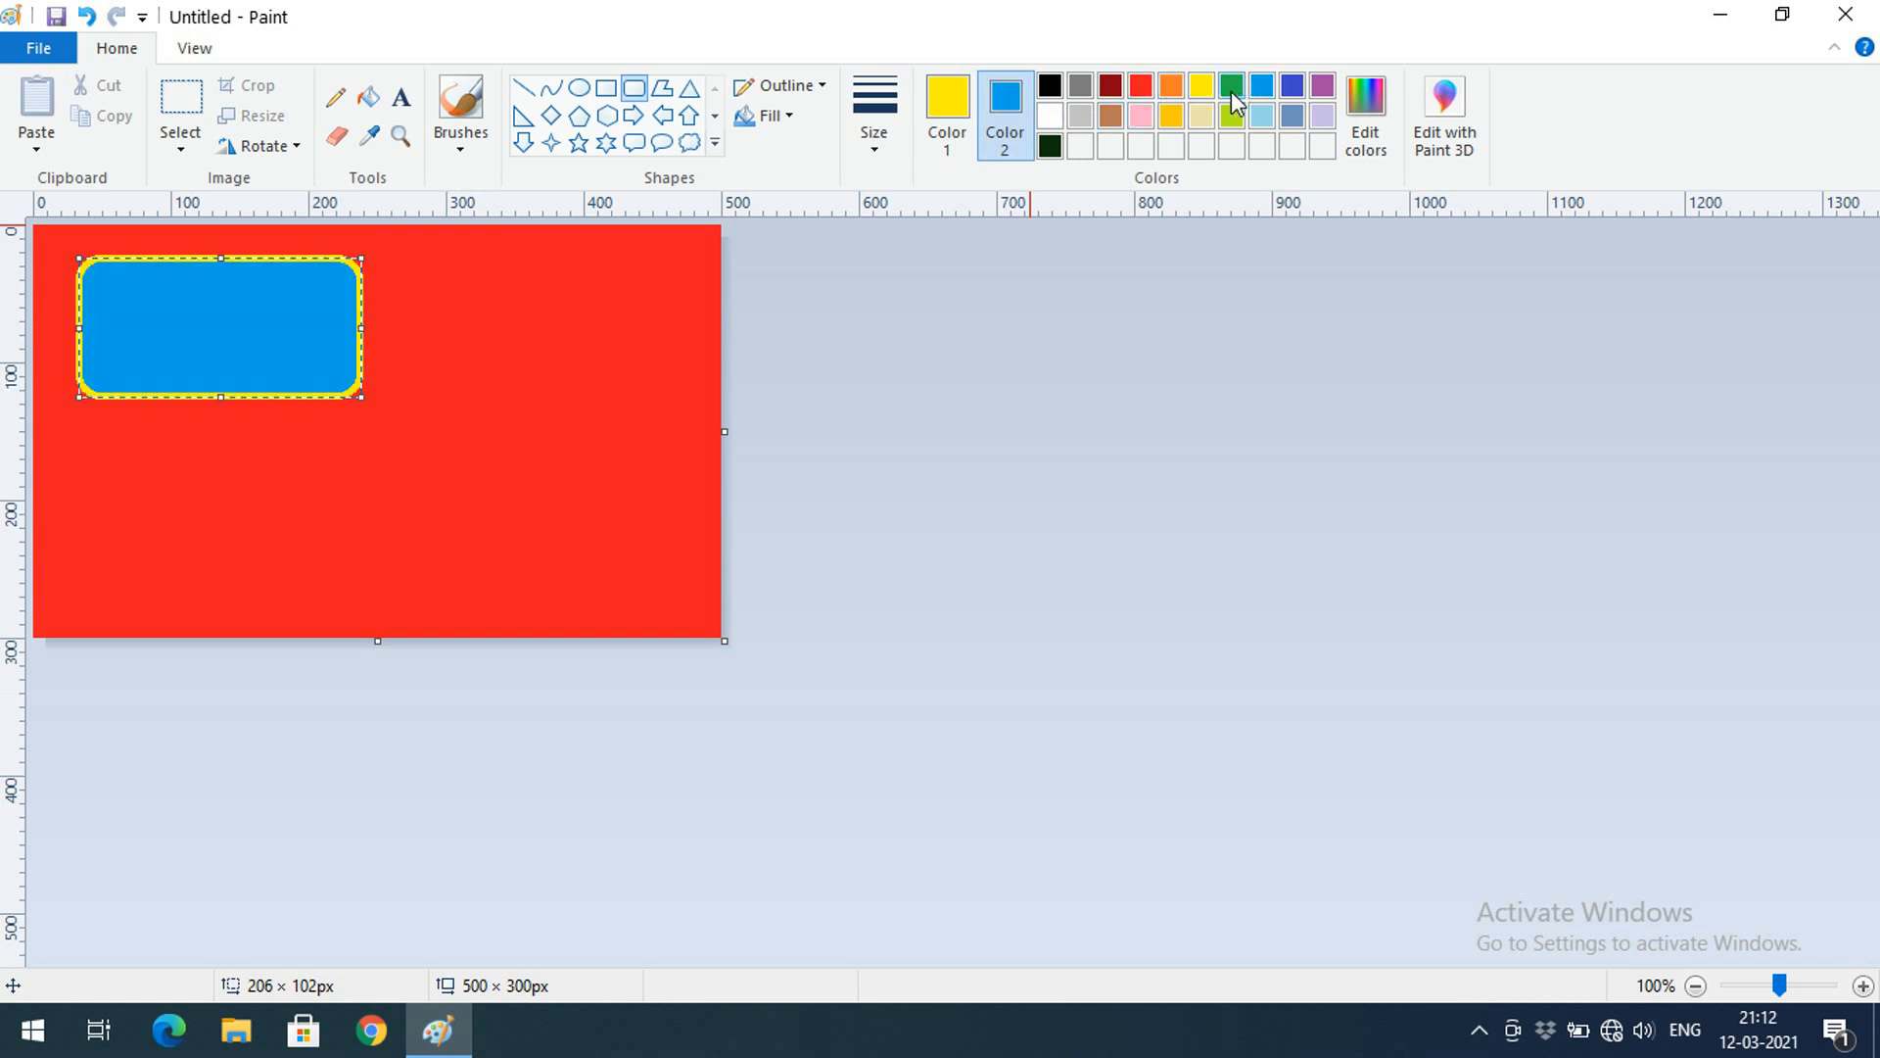
click(790, 117)
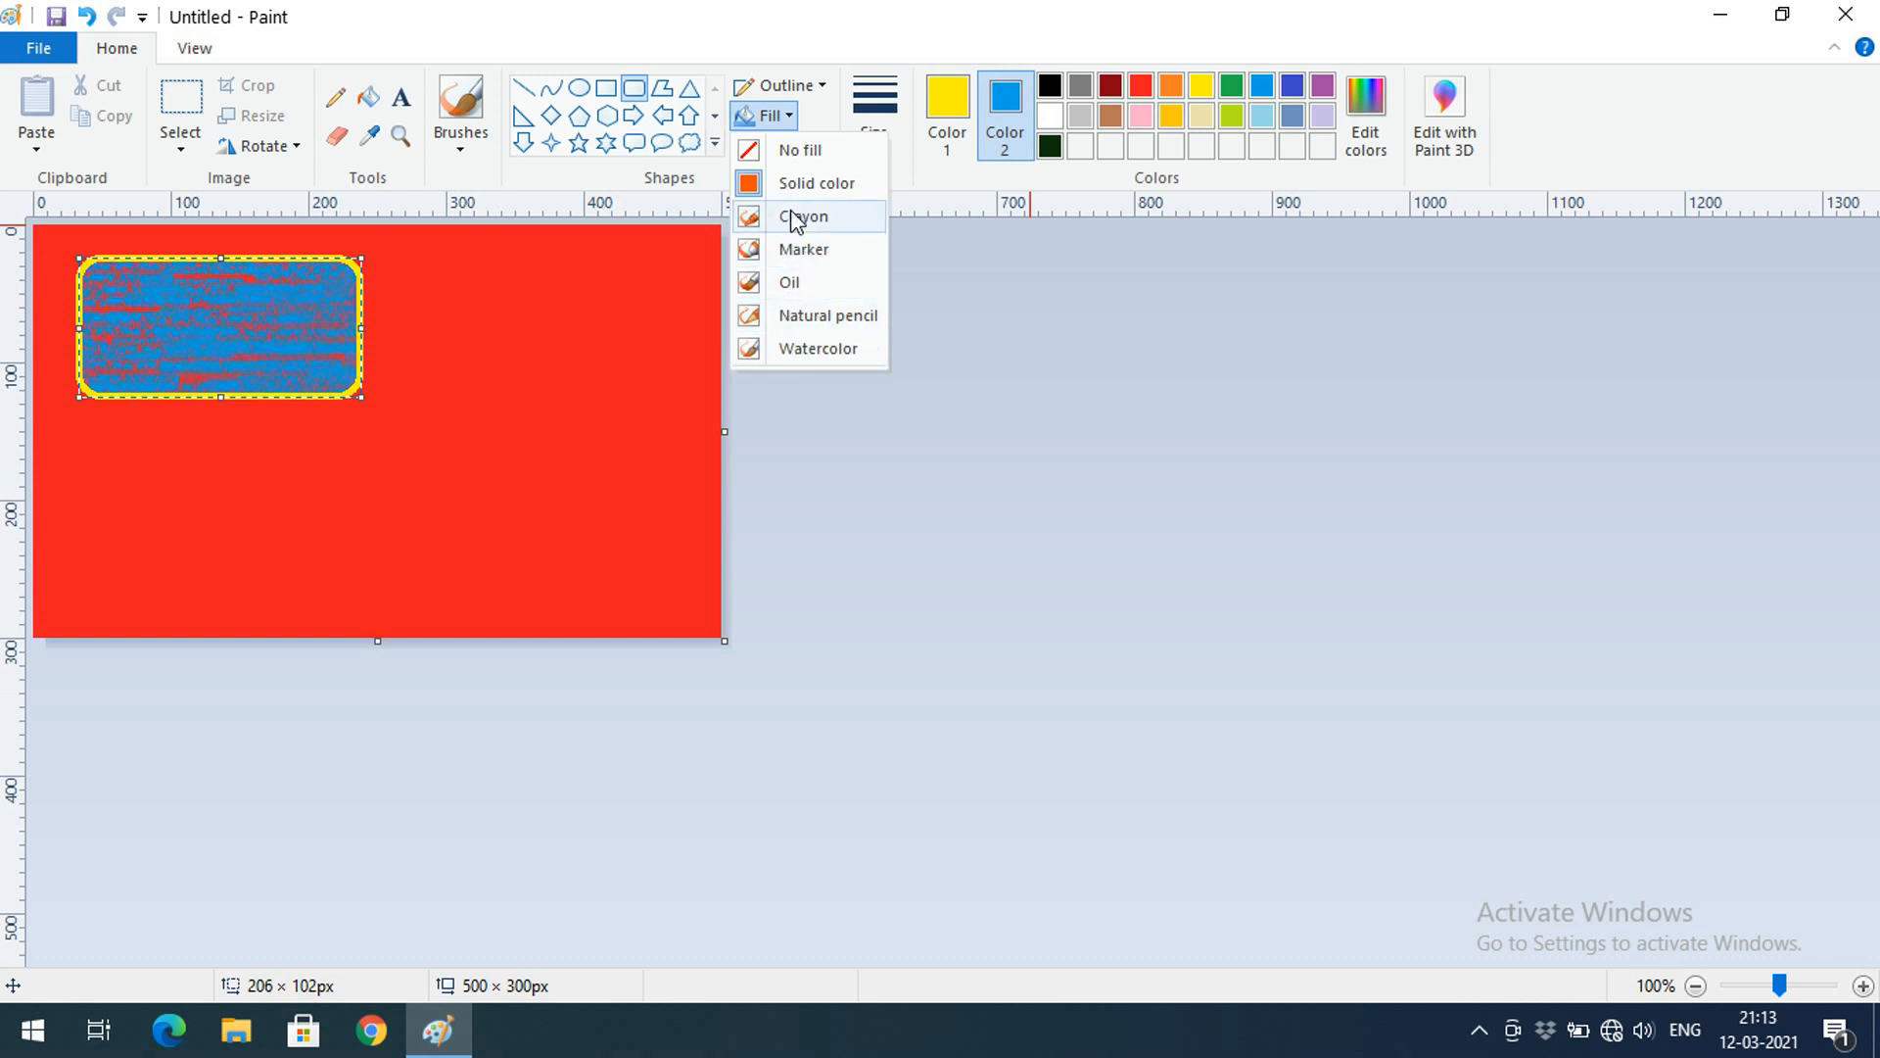
Set the rounded rectangle's yellow outline to the thickest Size, leaving Outline unchanged
click(826, 88)
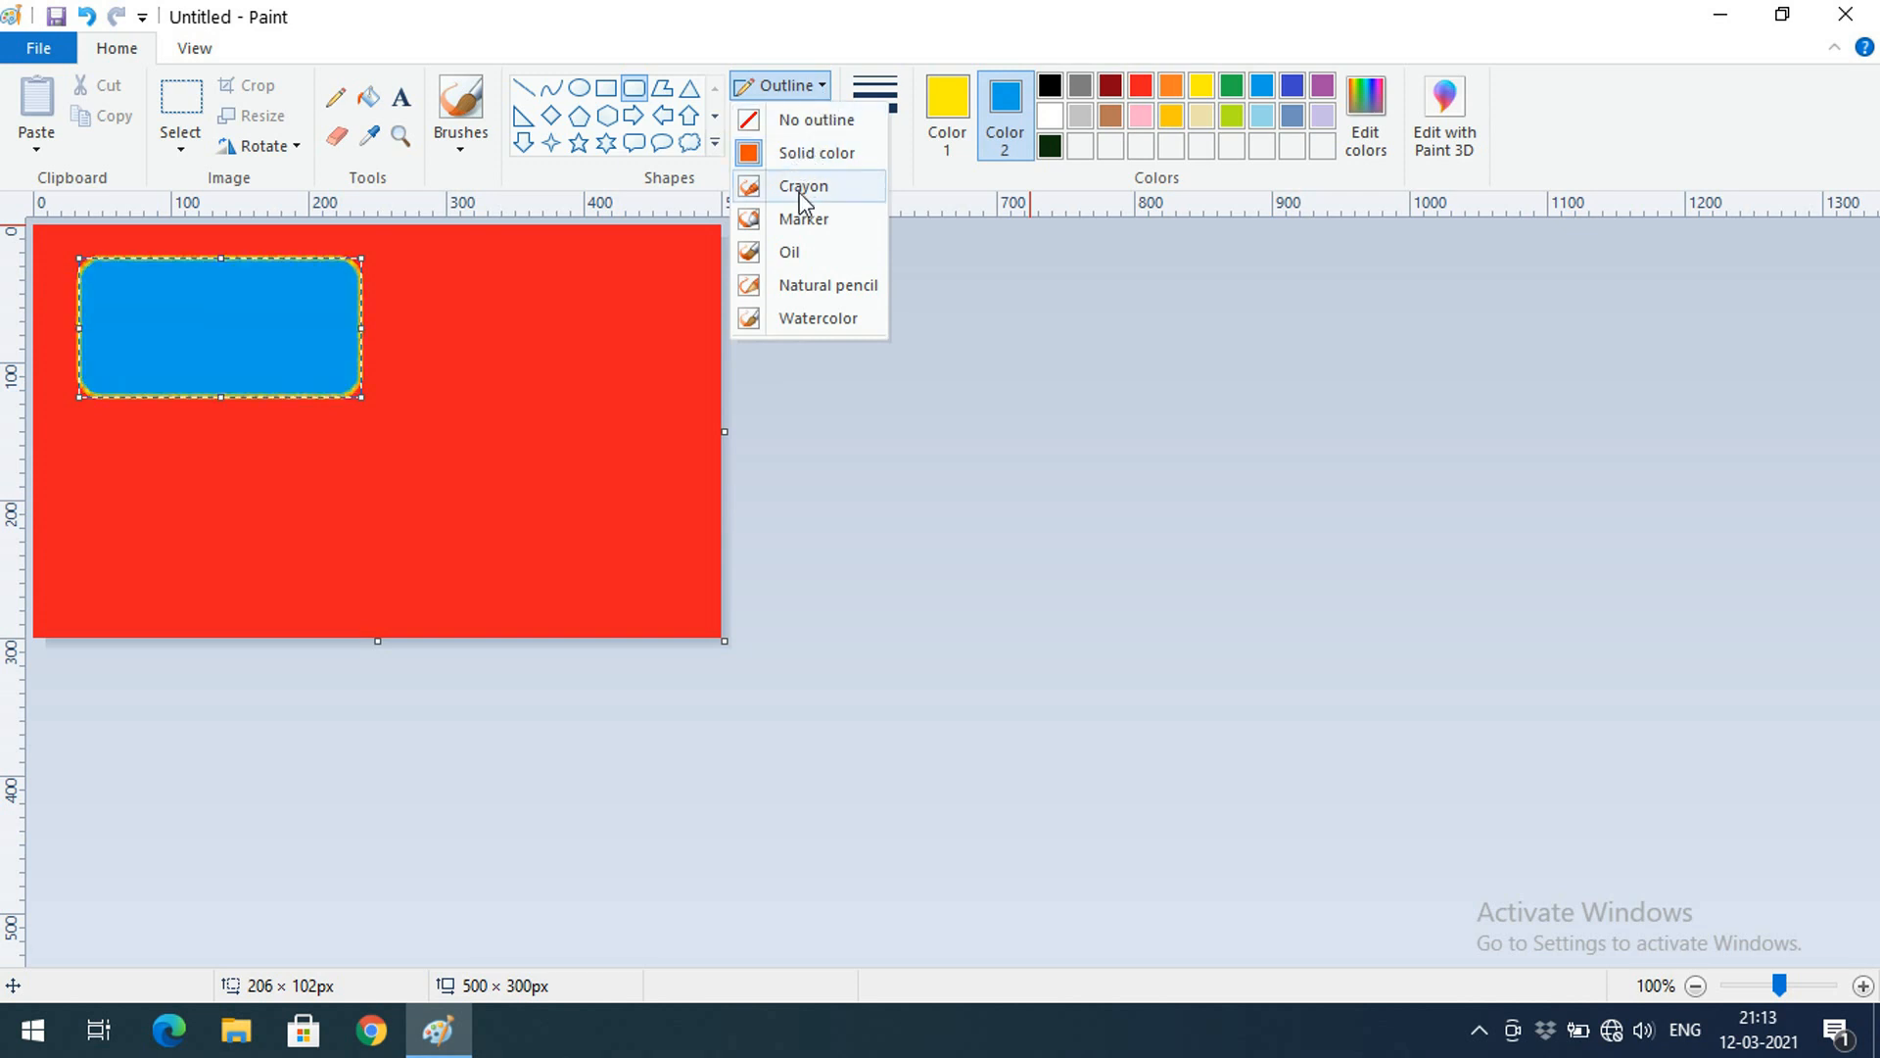
click(938, 196)
click(867, 154)
click(870, 346)
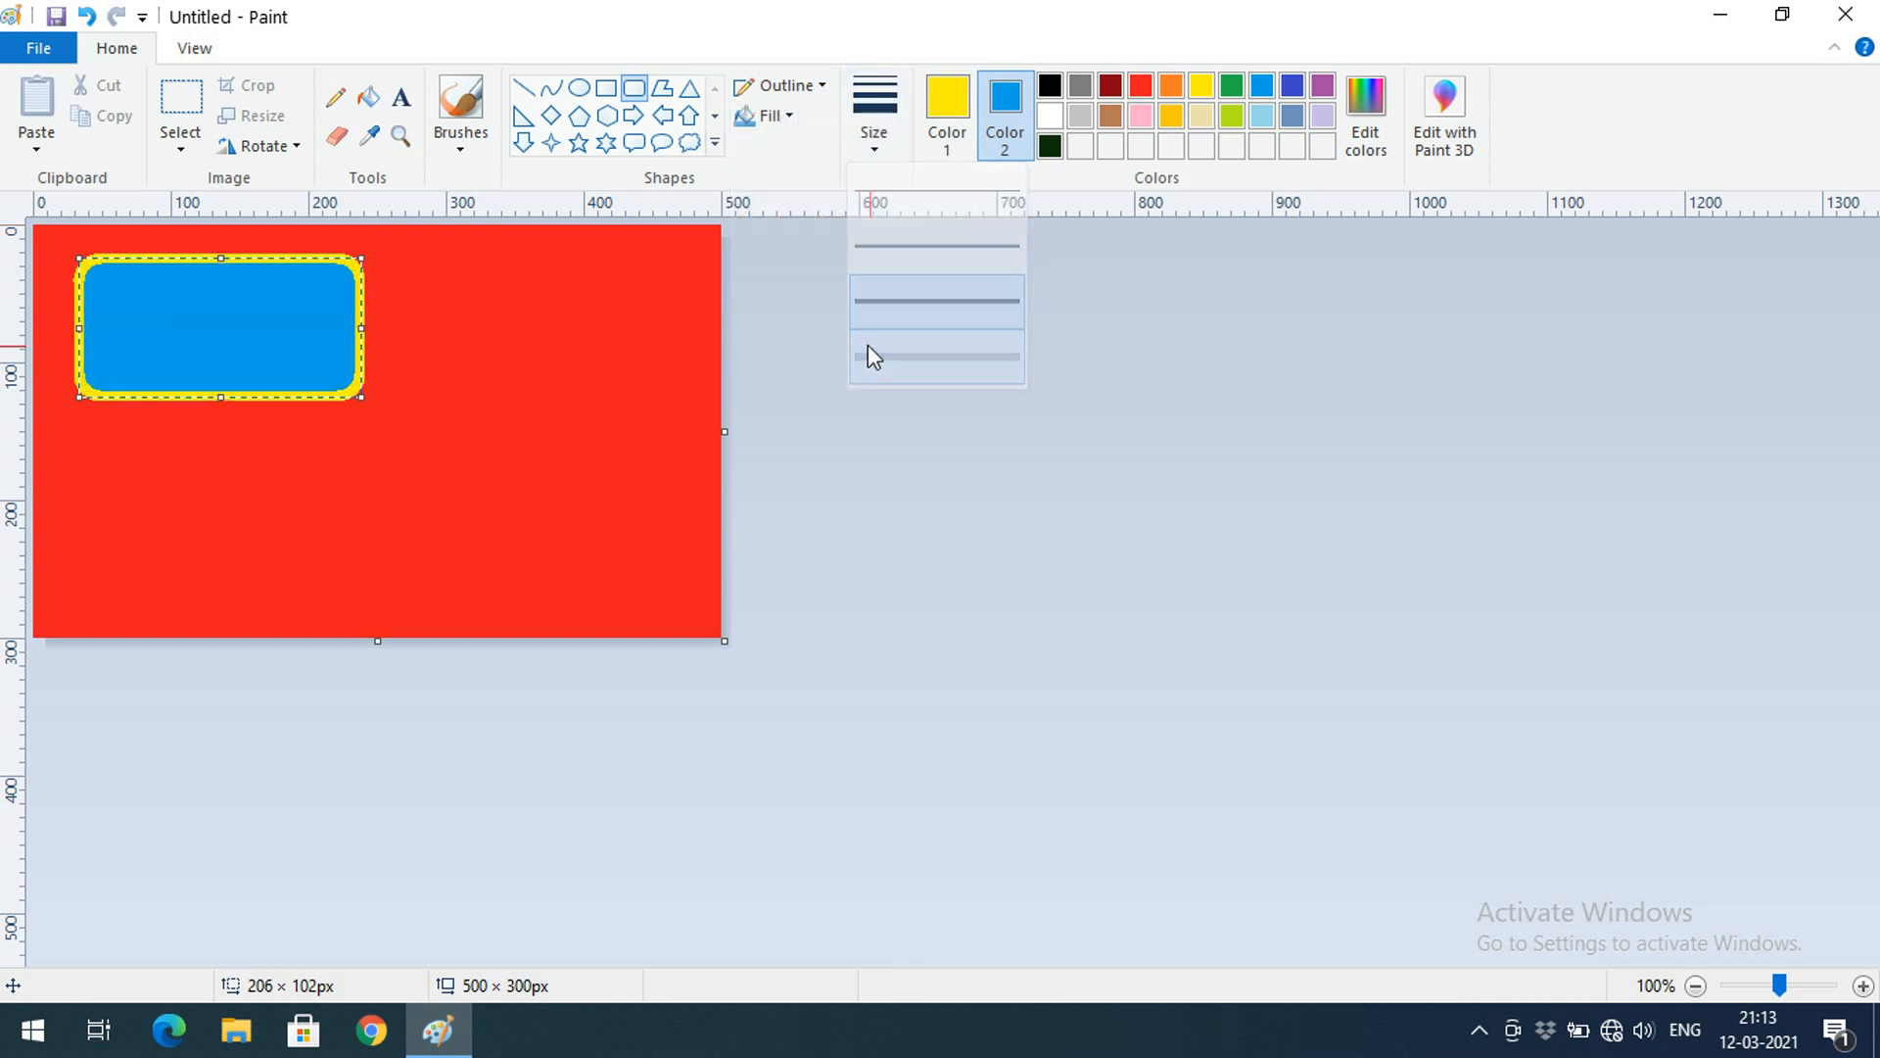
click(874, 123)
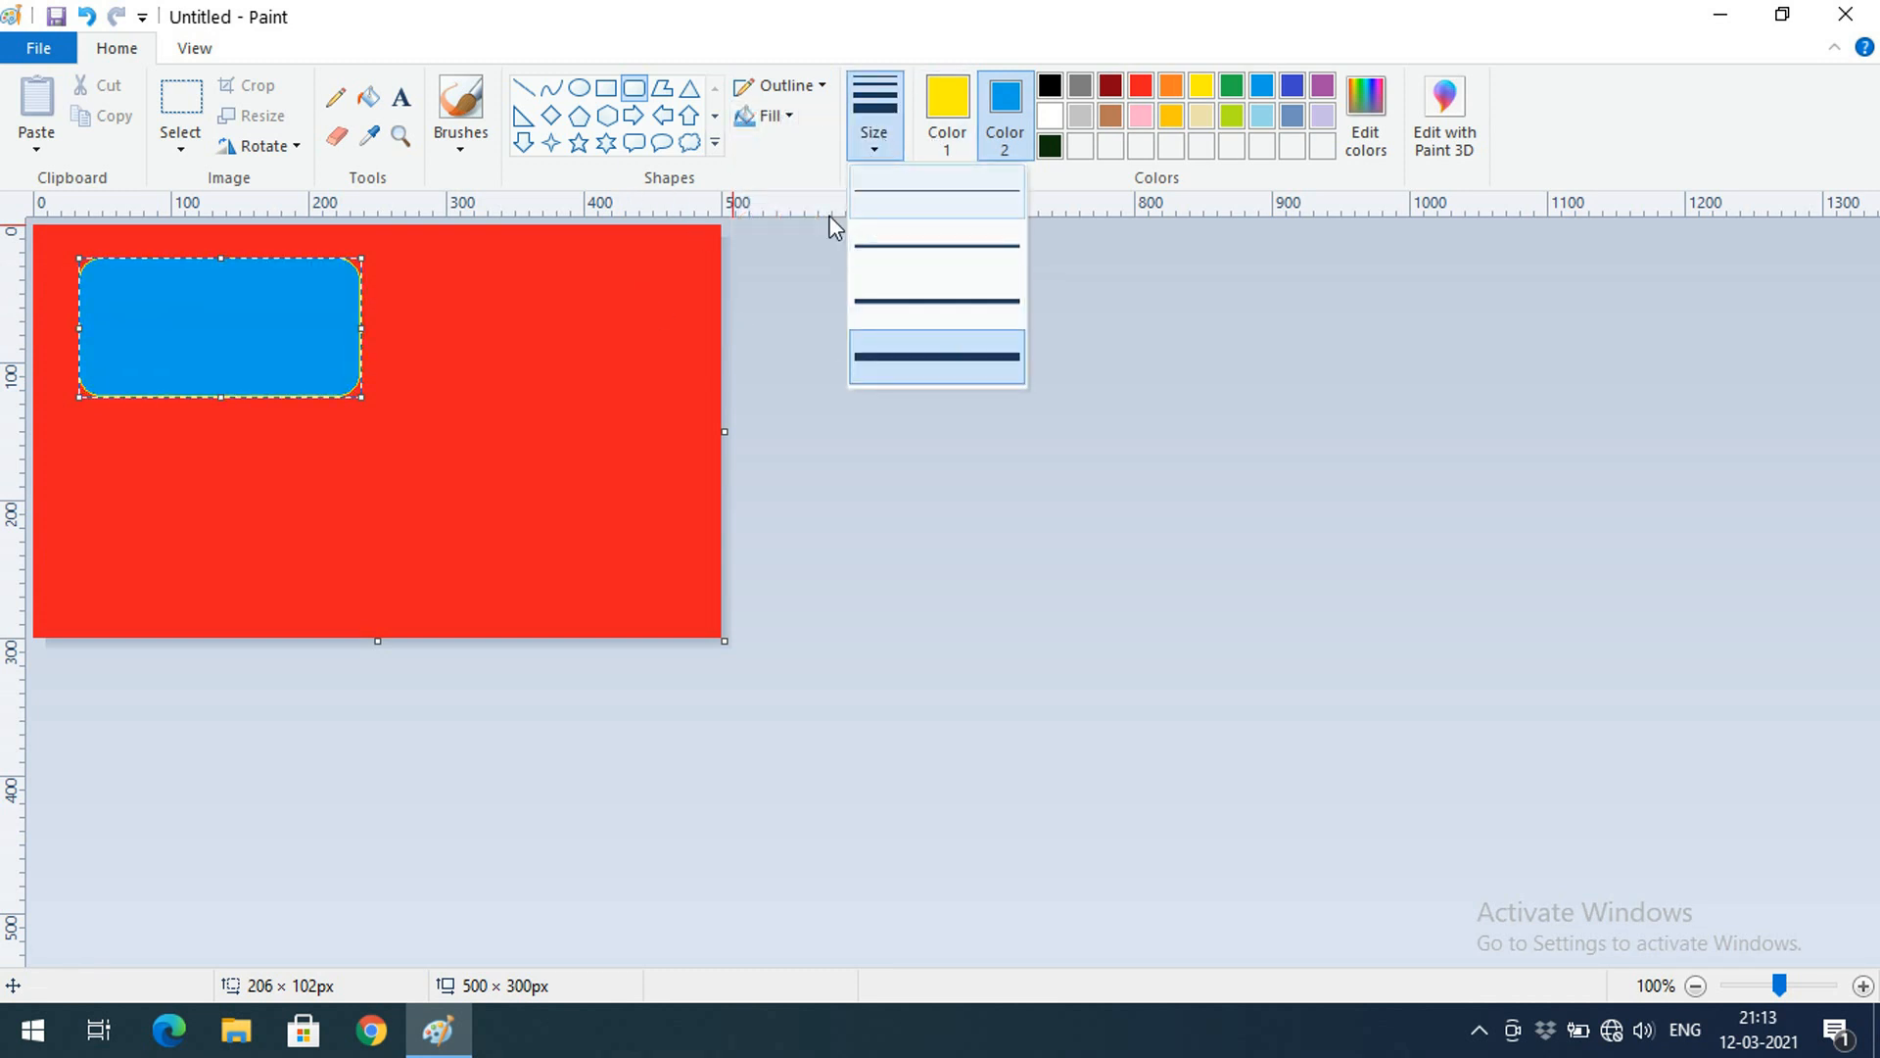
click(786, 85)
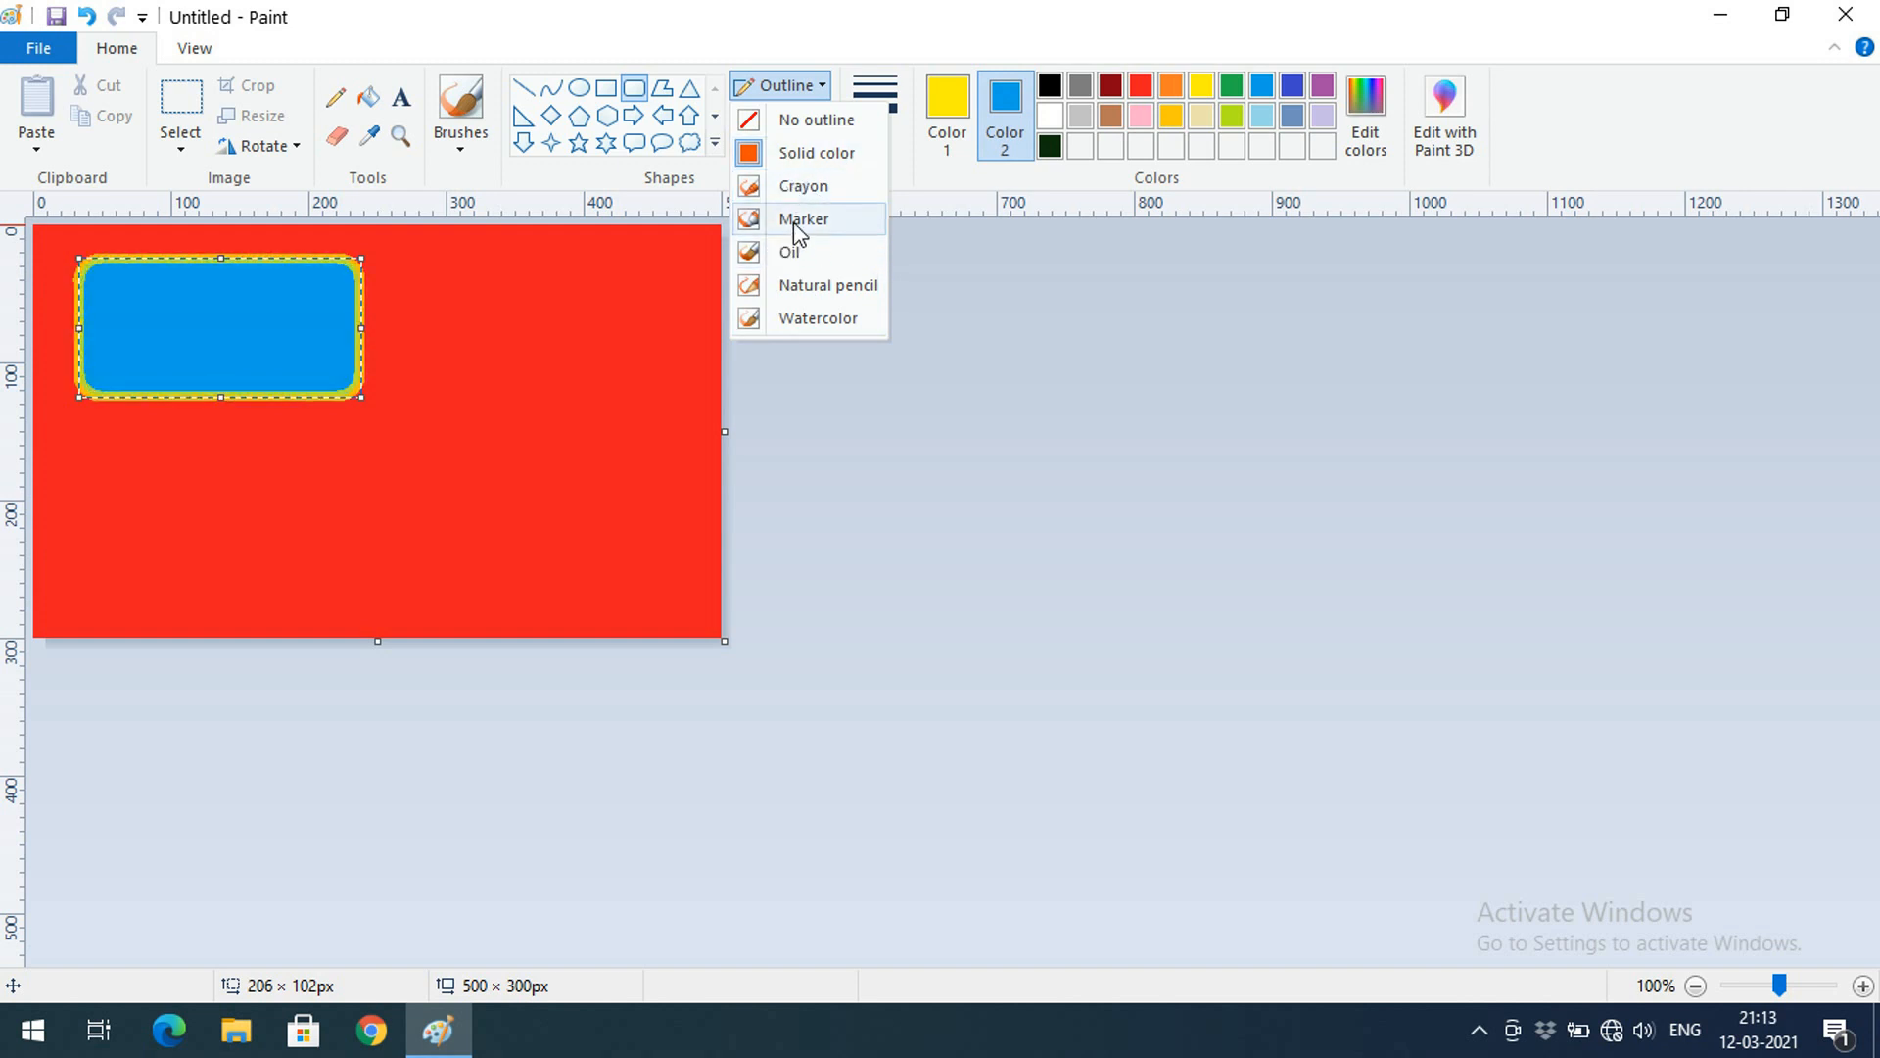
click(912, 201)
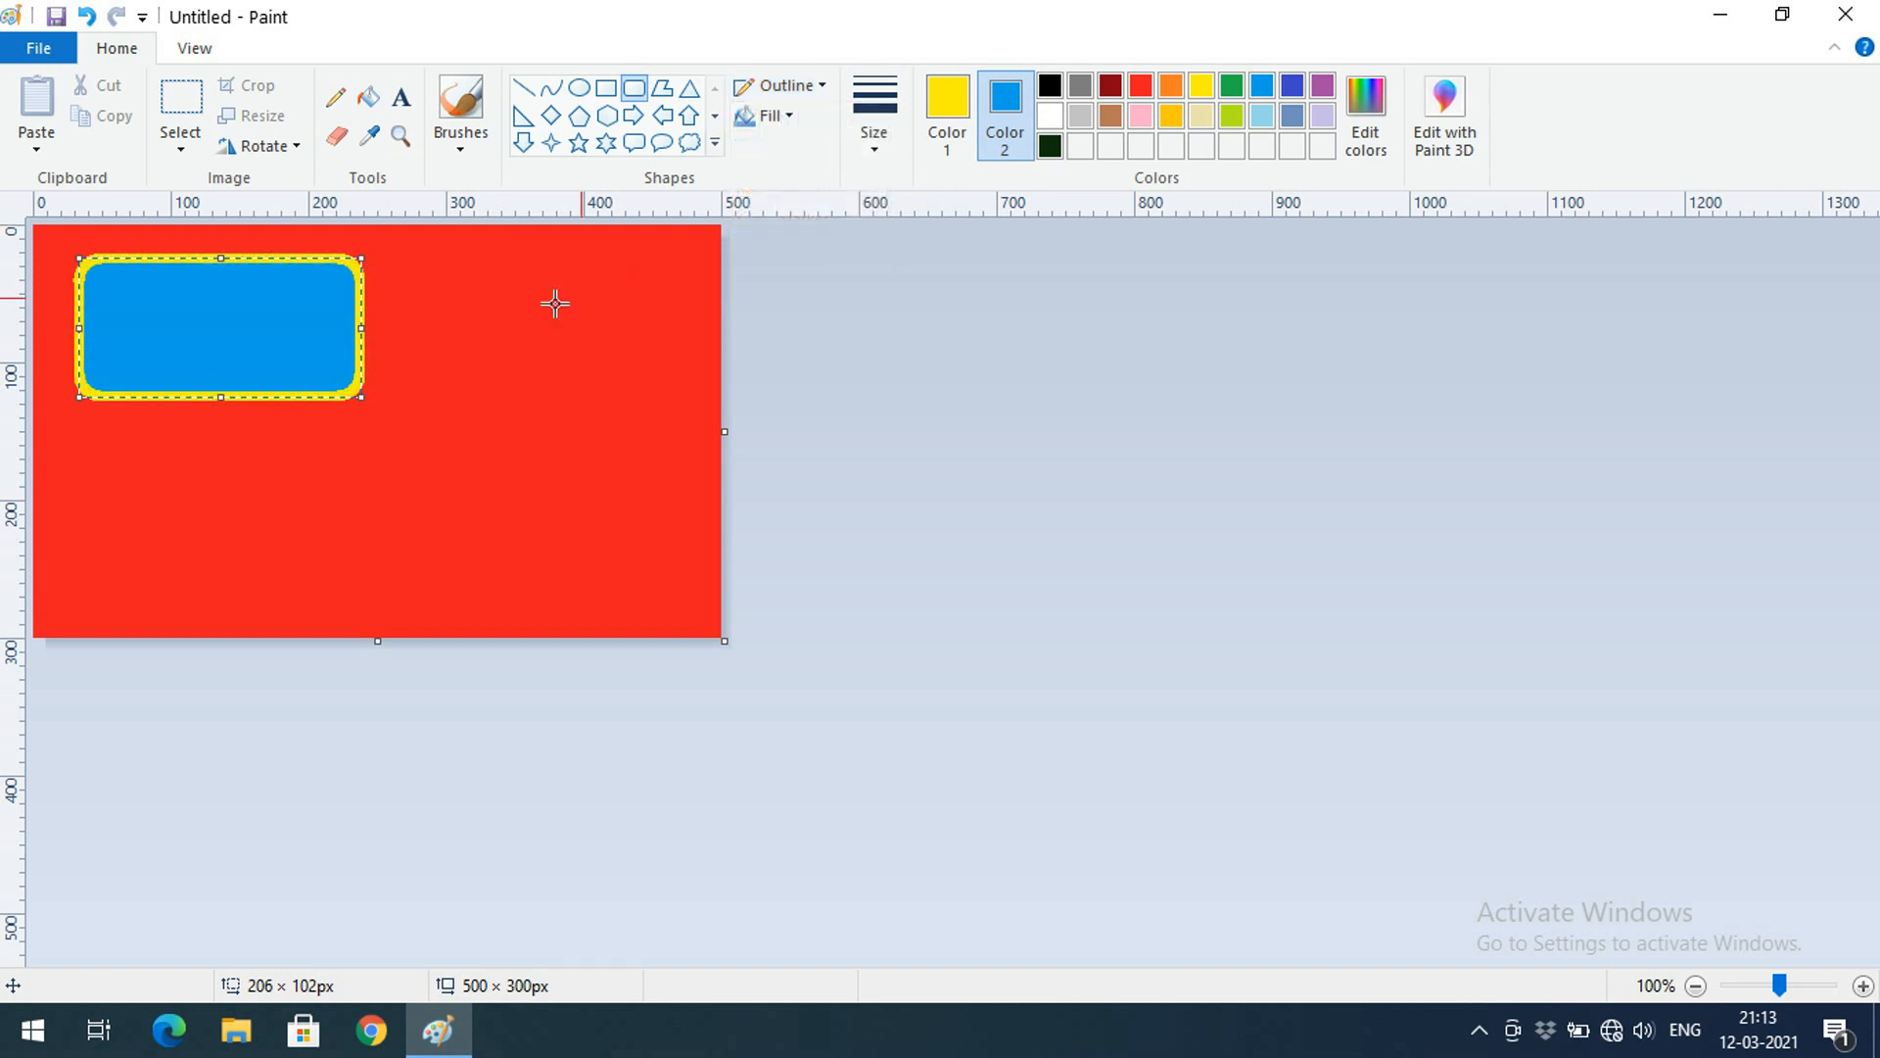
Draw a blue thought-cloud at right and a lightning bolt at lower left
click(715, 143)
click(690, 144)
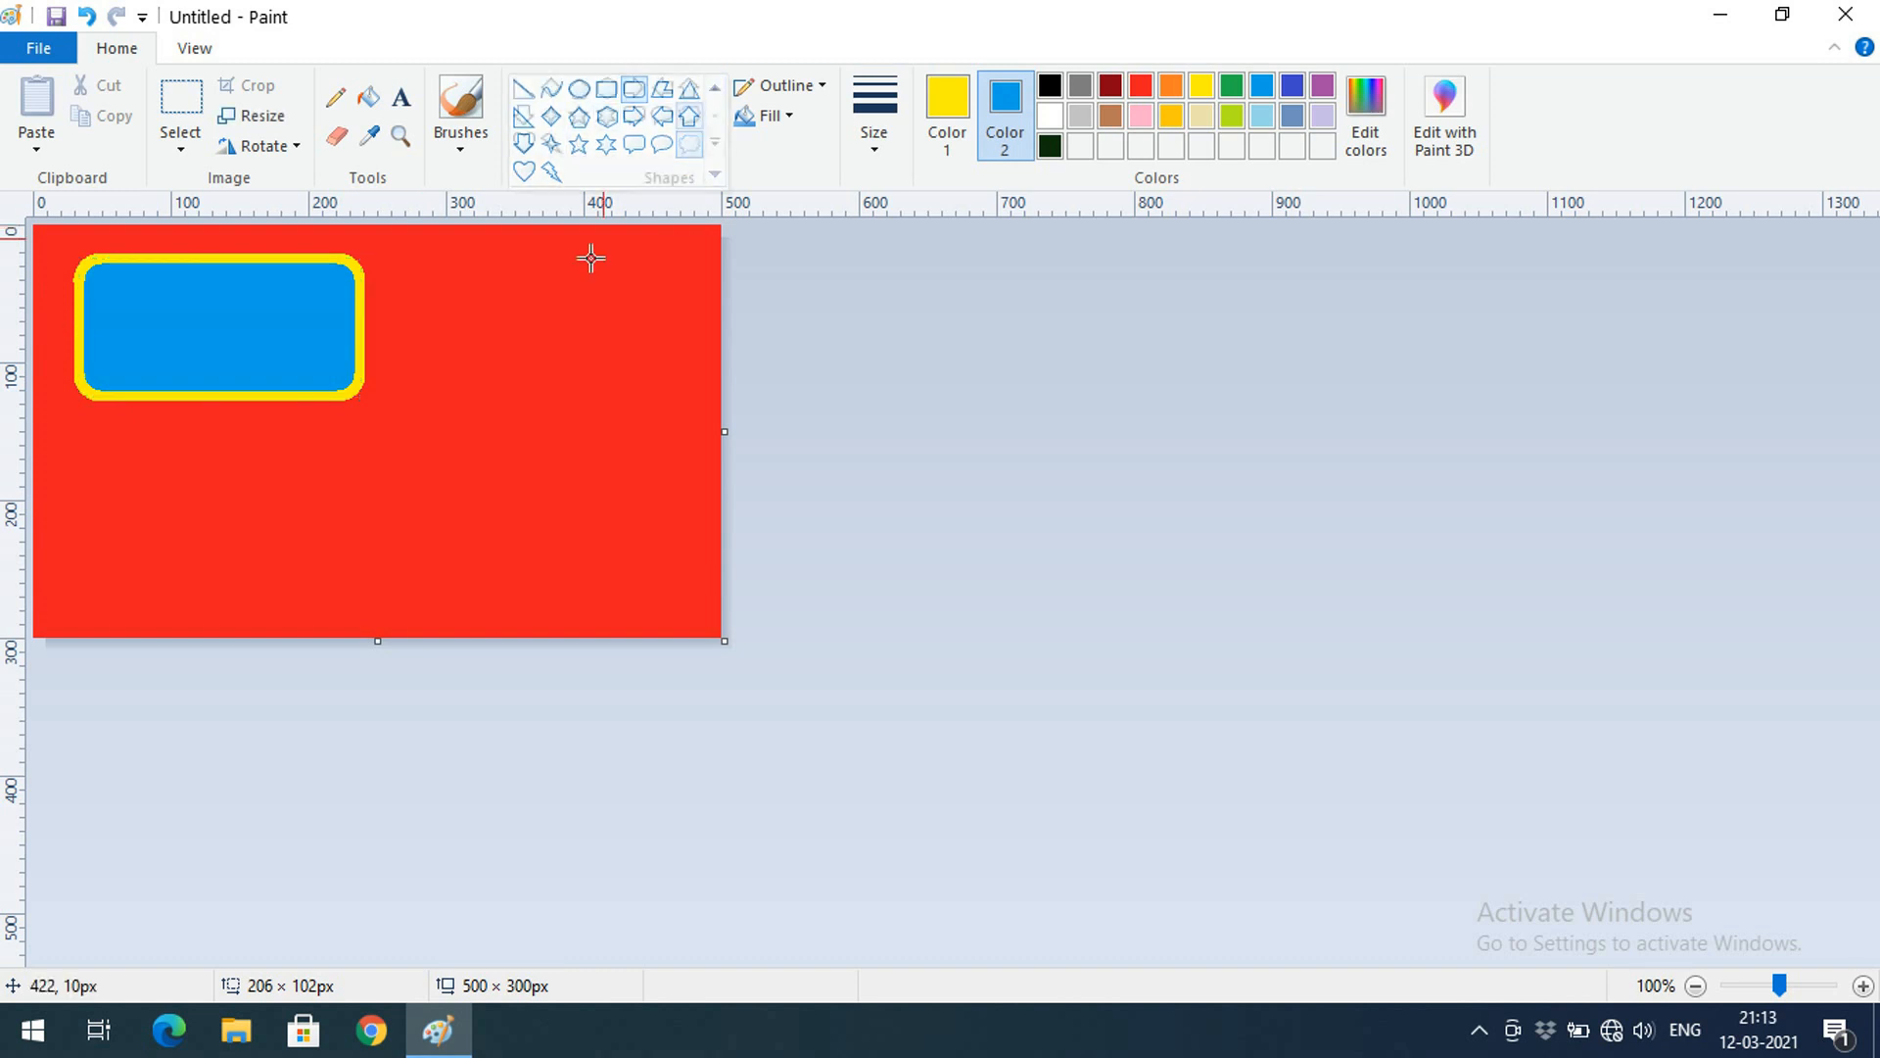
drag(437, 285, 683, 463)
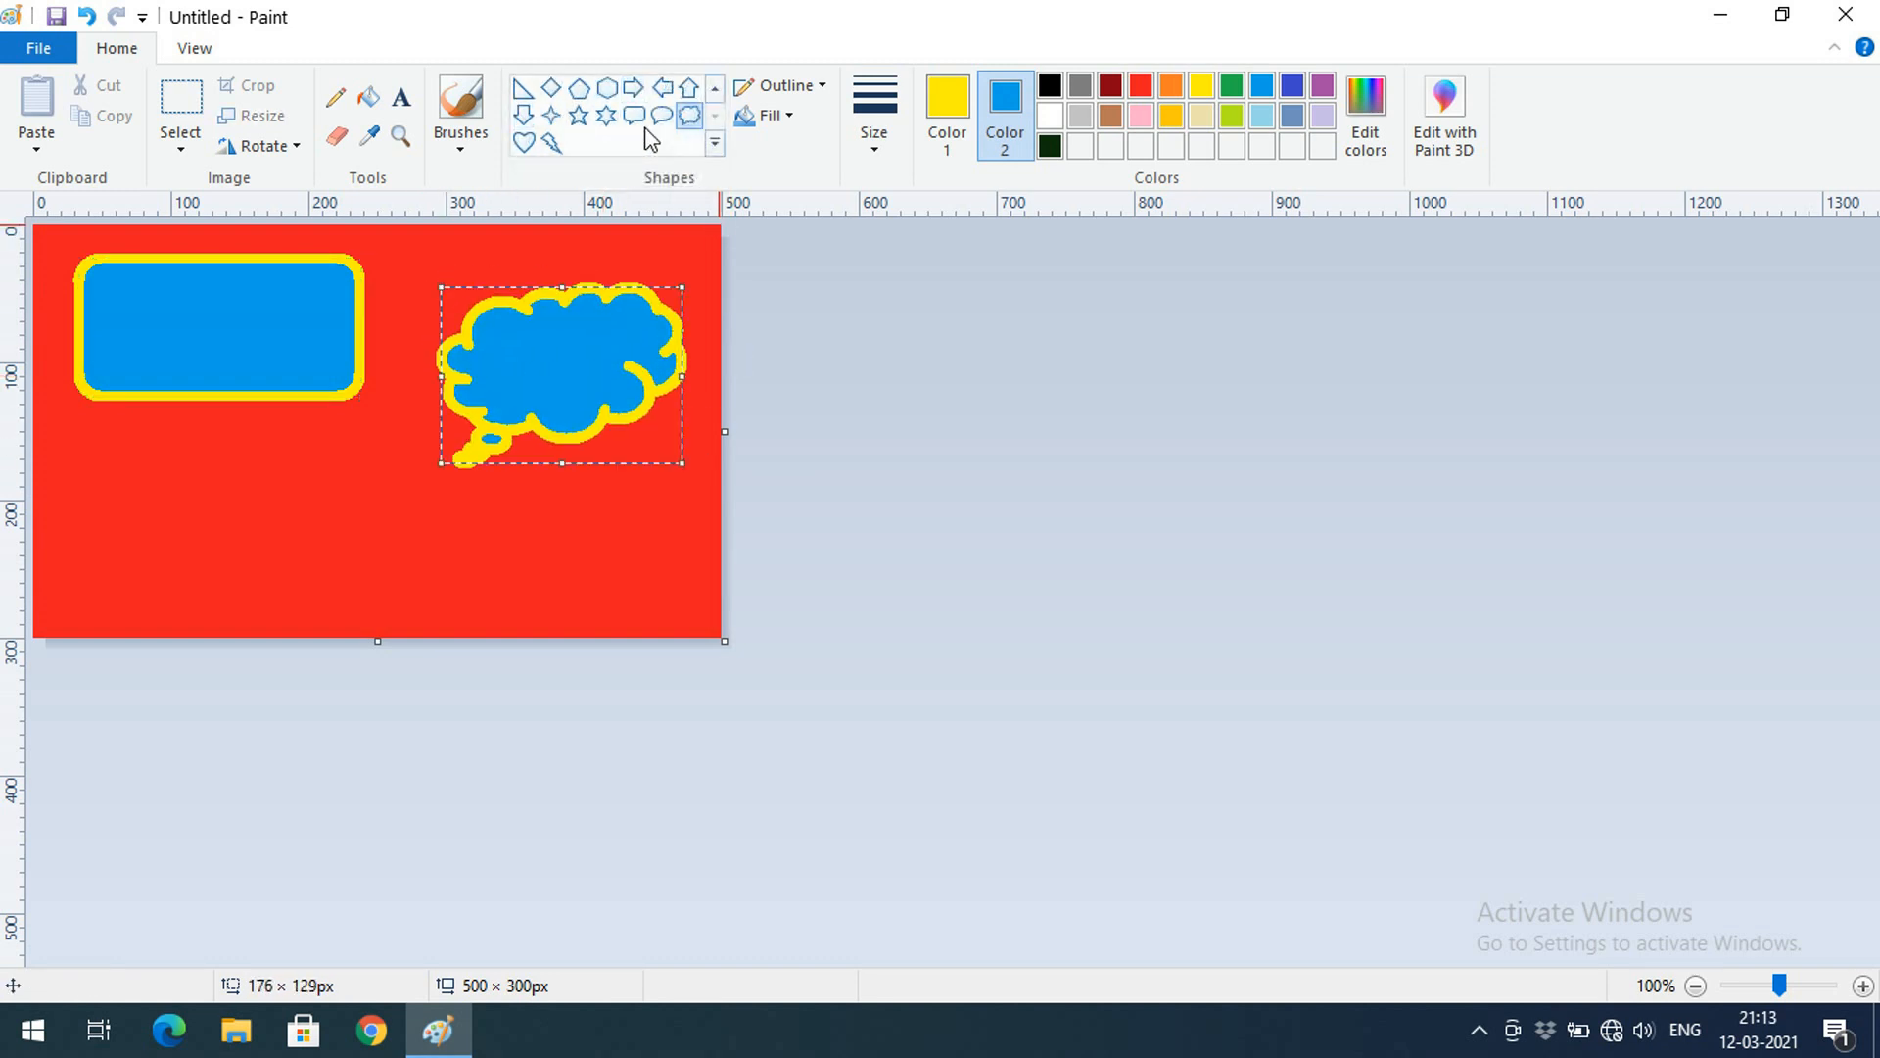
click(562, 143)
drag(120, 446, 389, 590)
Draw a heart below the cloud and delete a stray thin shape
click(524, 143)
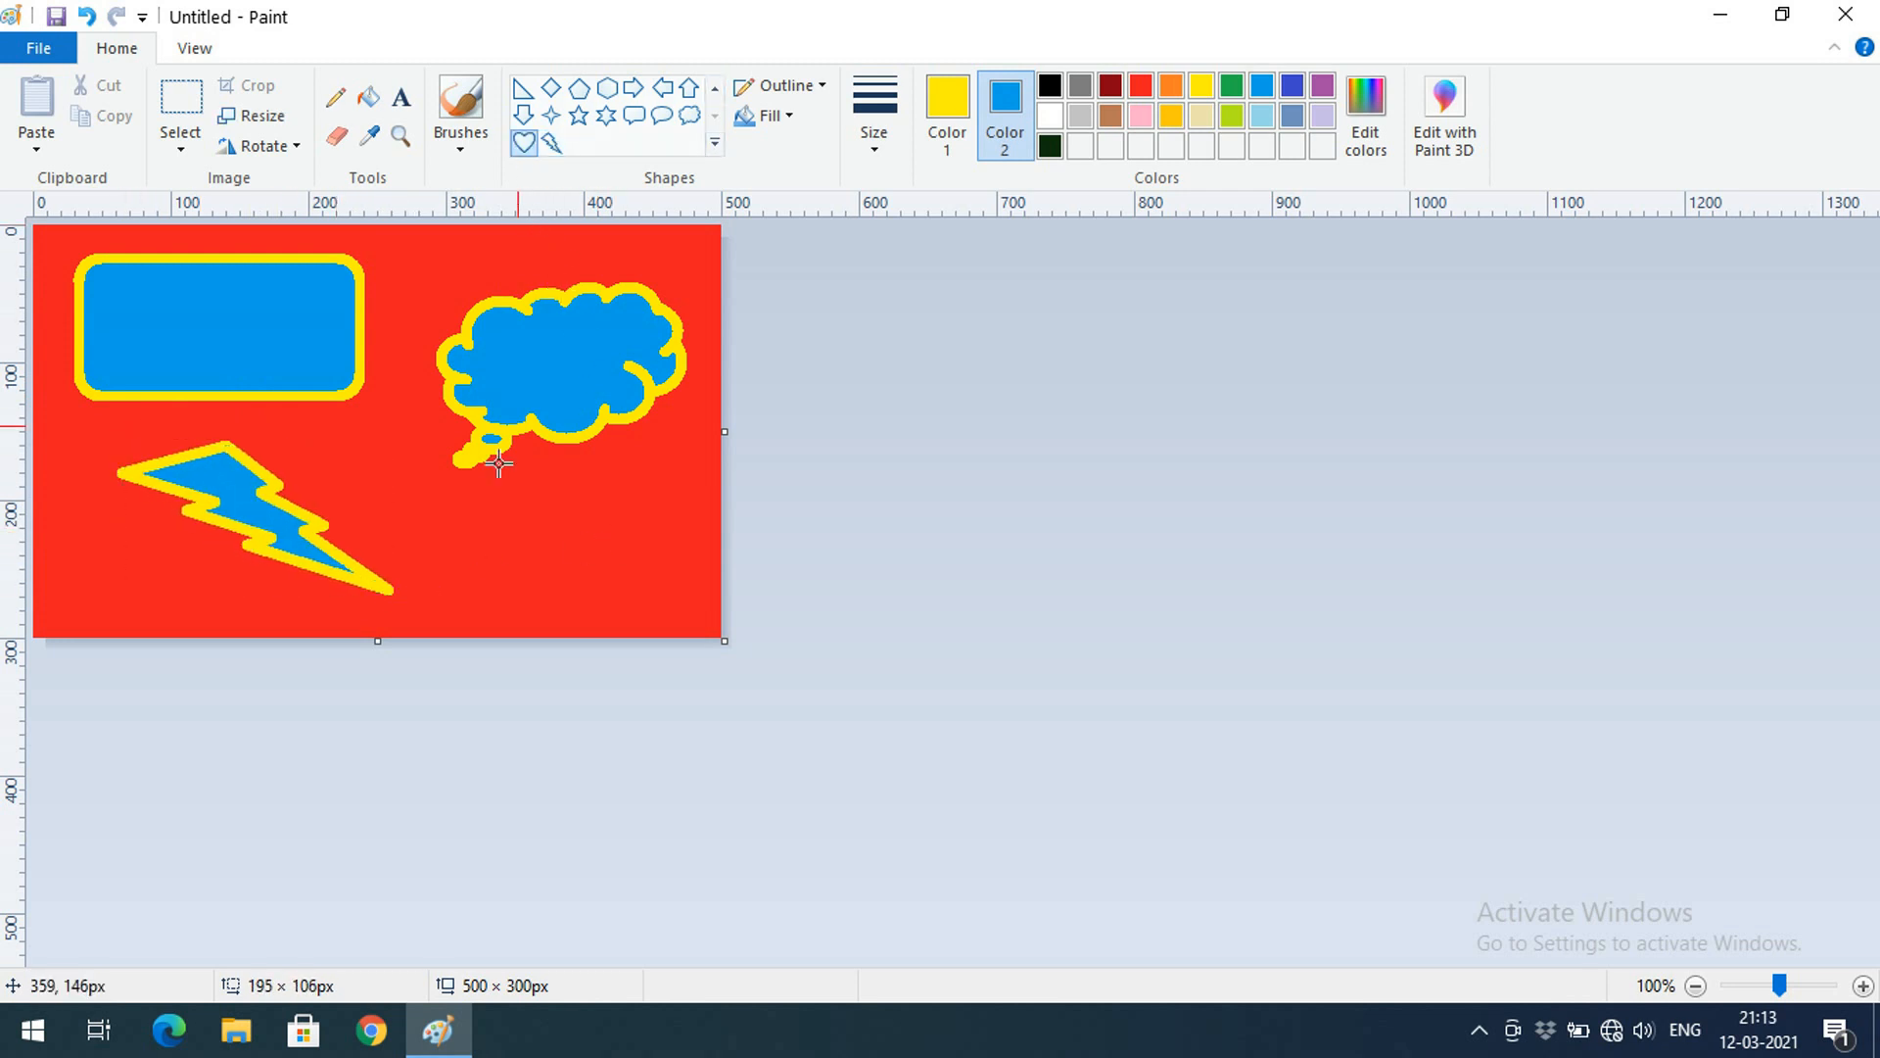
drag(537, 472, 690, 610)
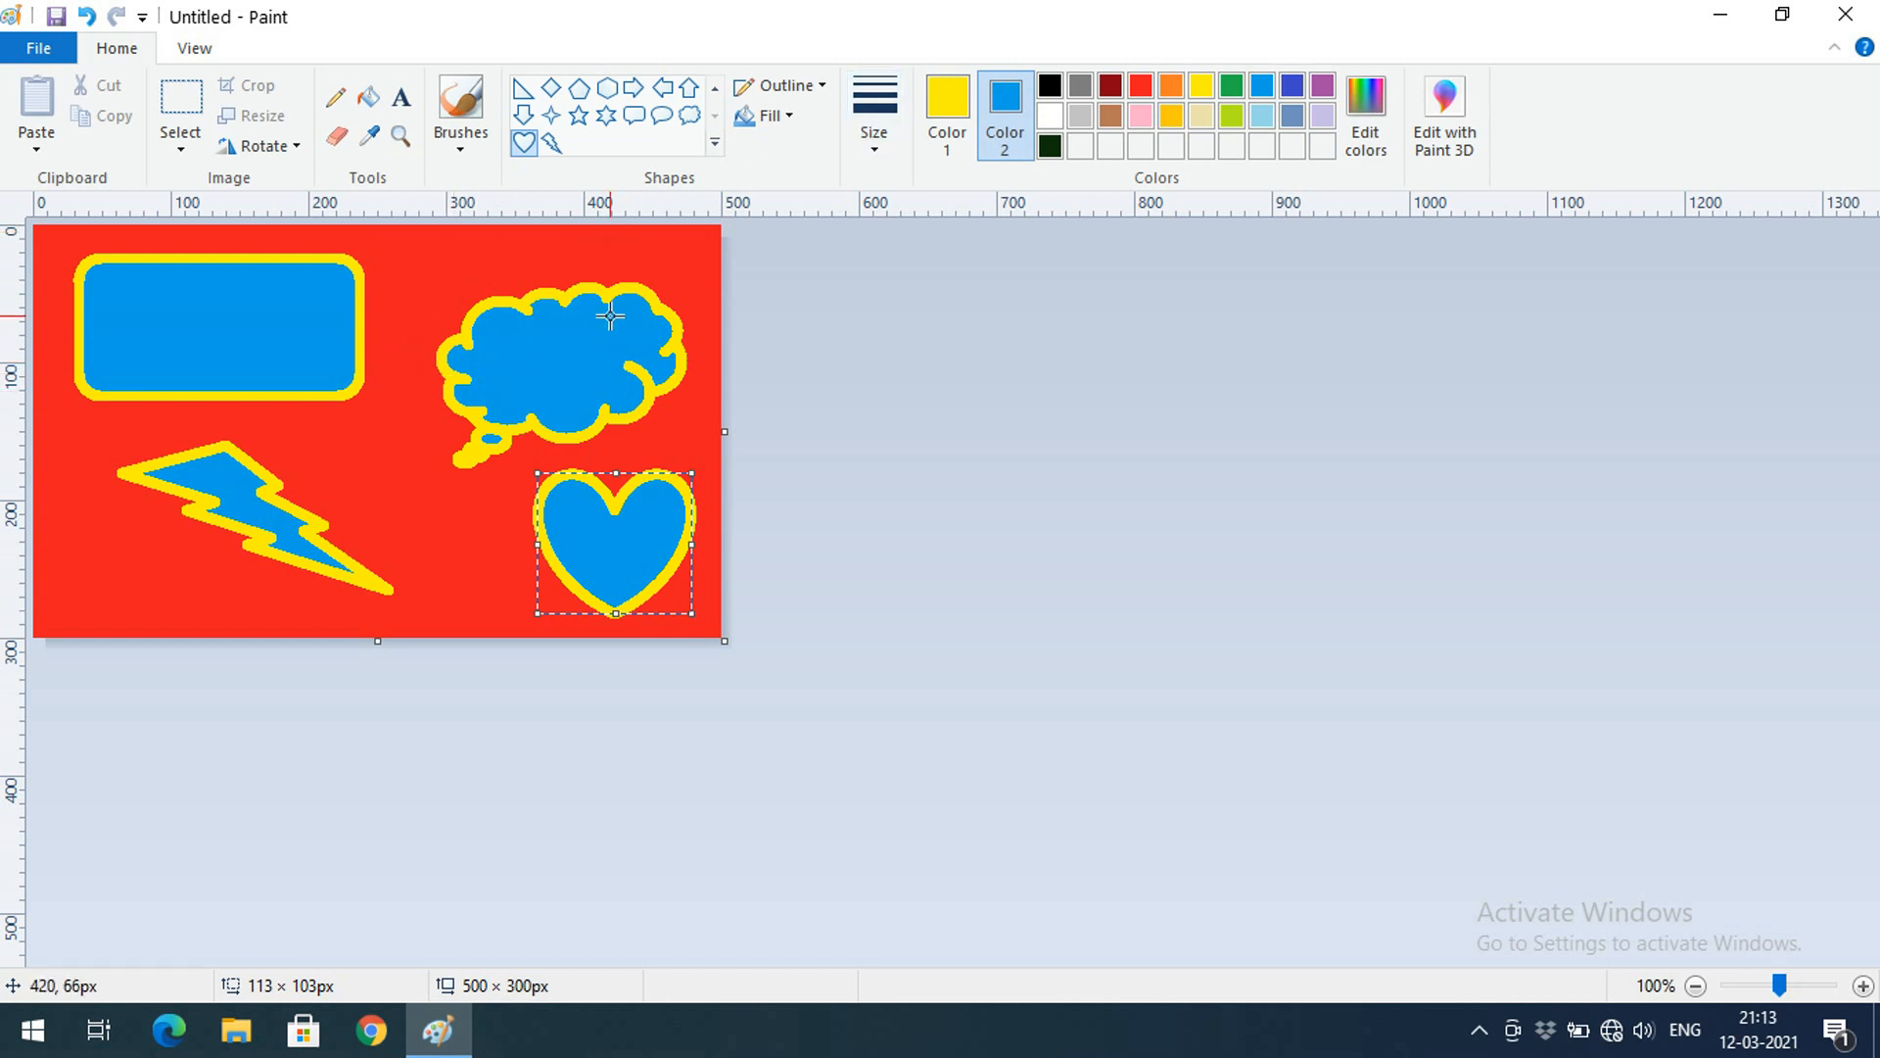
click(596, 364)
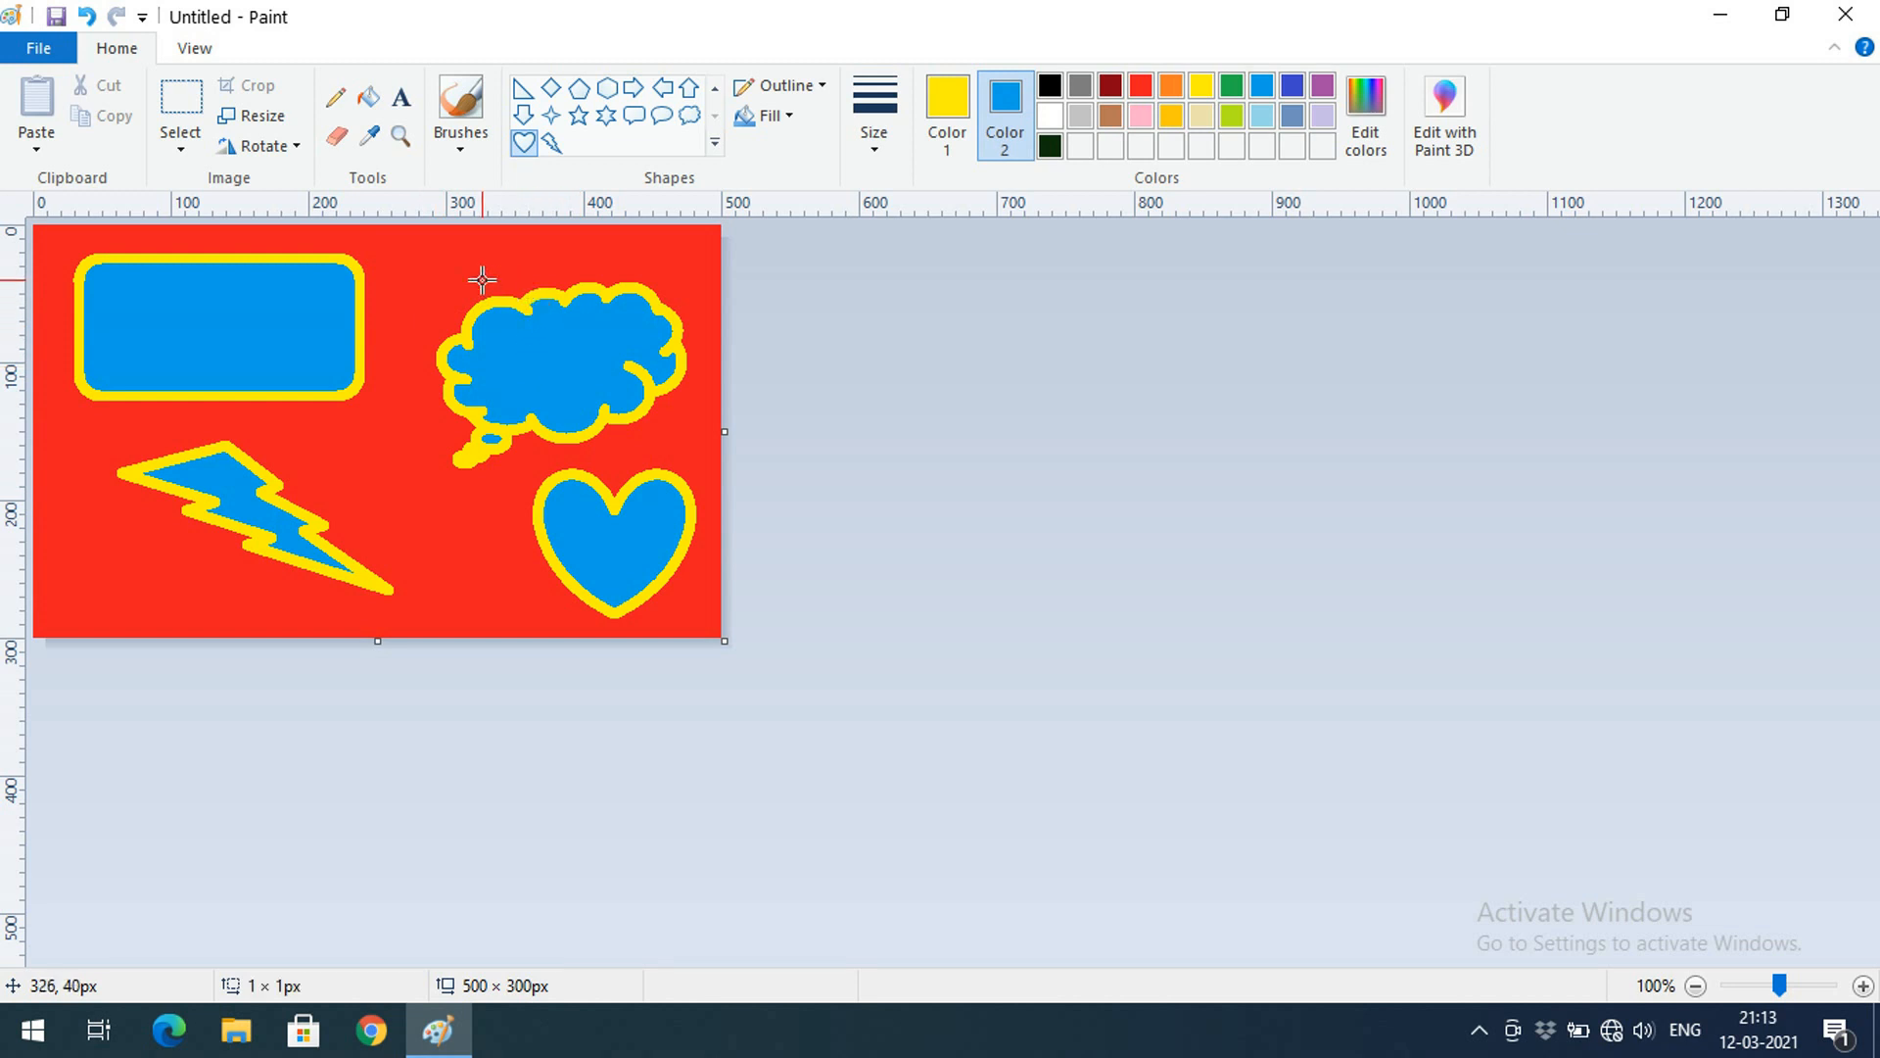
mouse_move(418, 285)
mouse_down()
mouse_move(798, 533)
mouse_move(486, 578)
mouse_move(411, 509)
mouse_up()
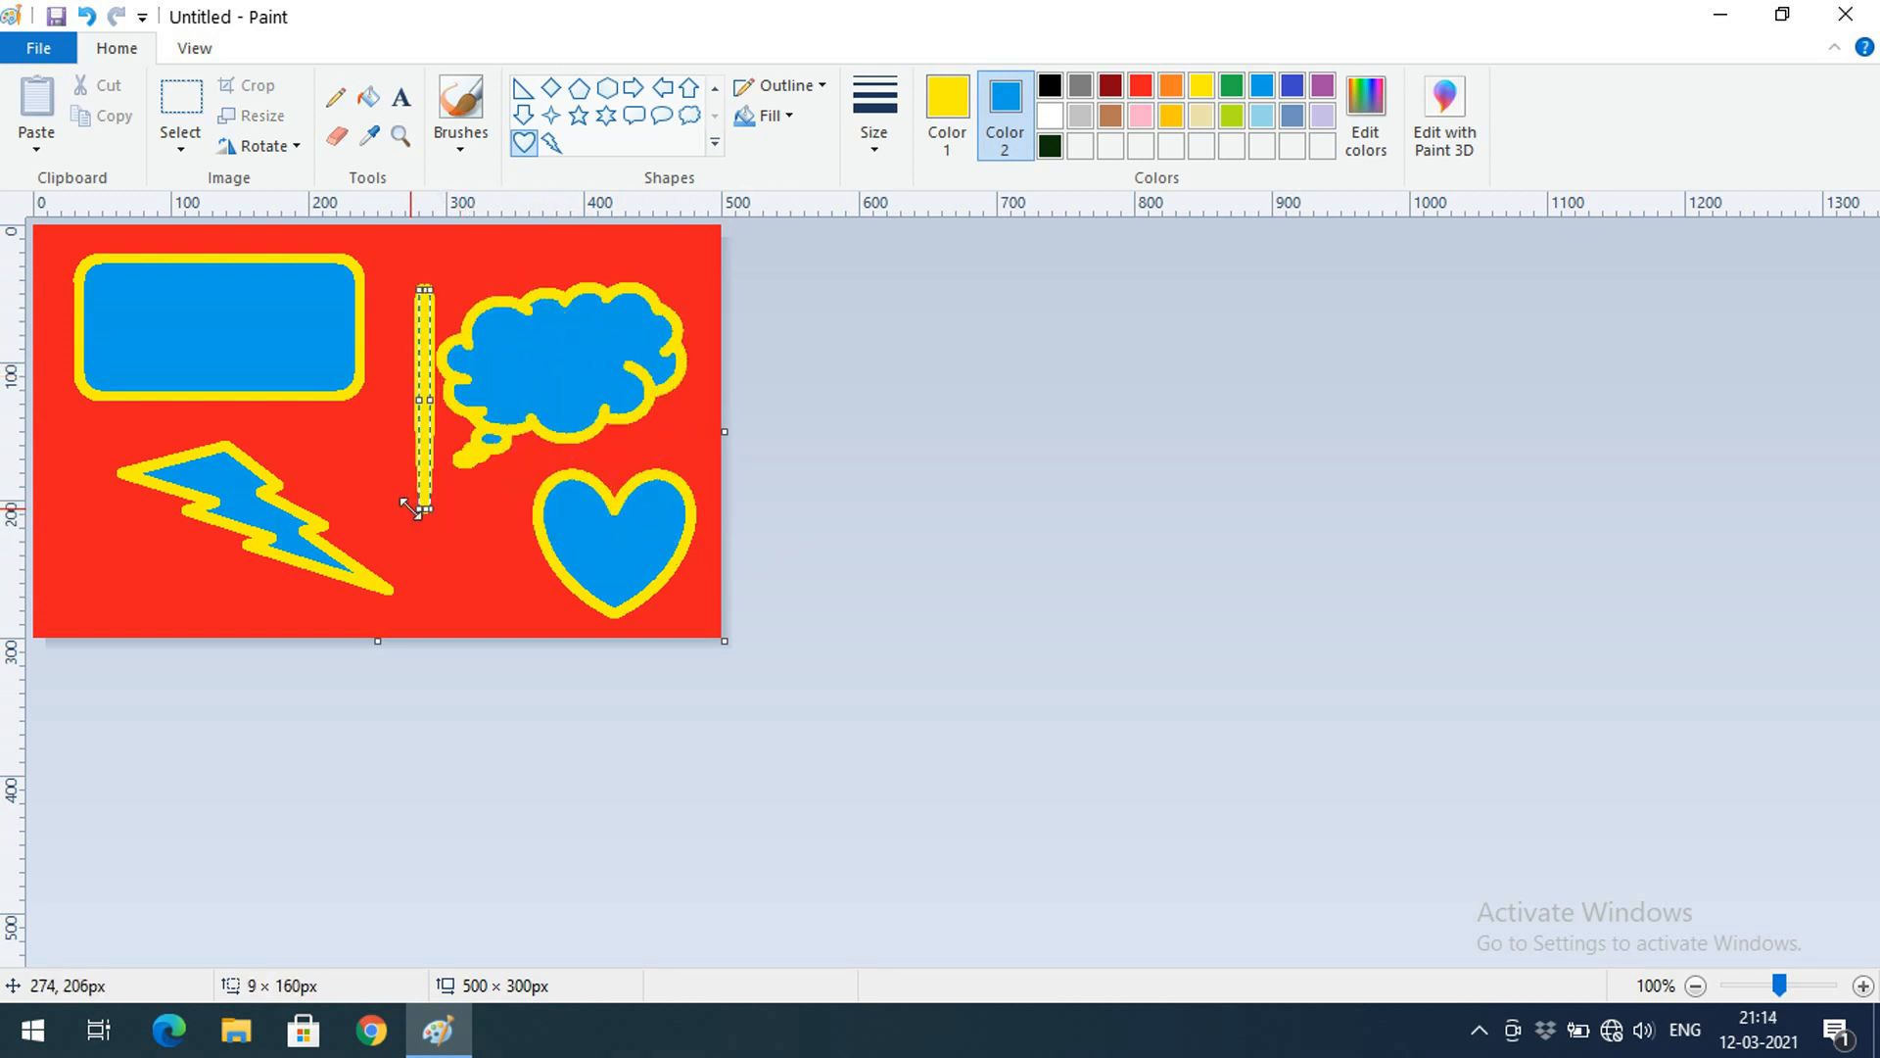
key(Delete)
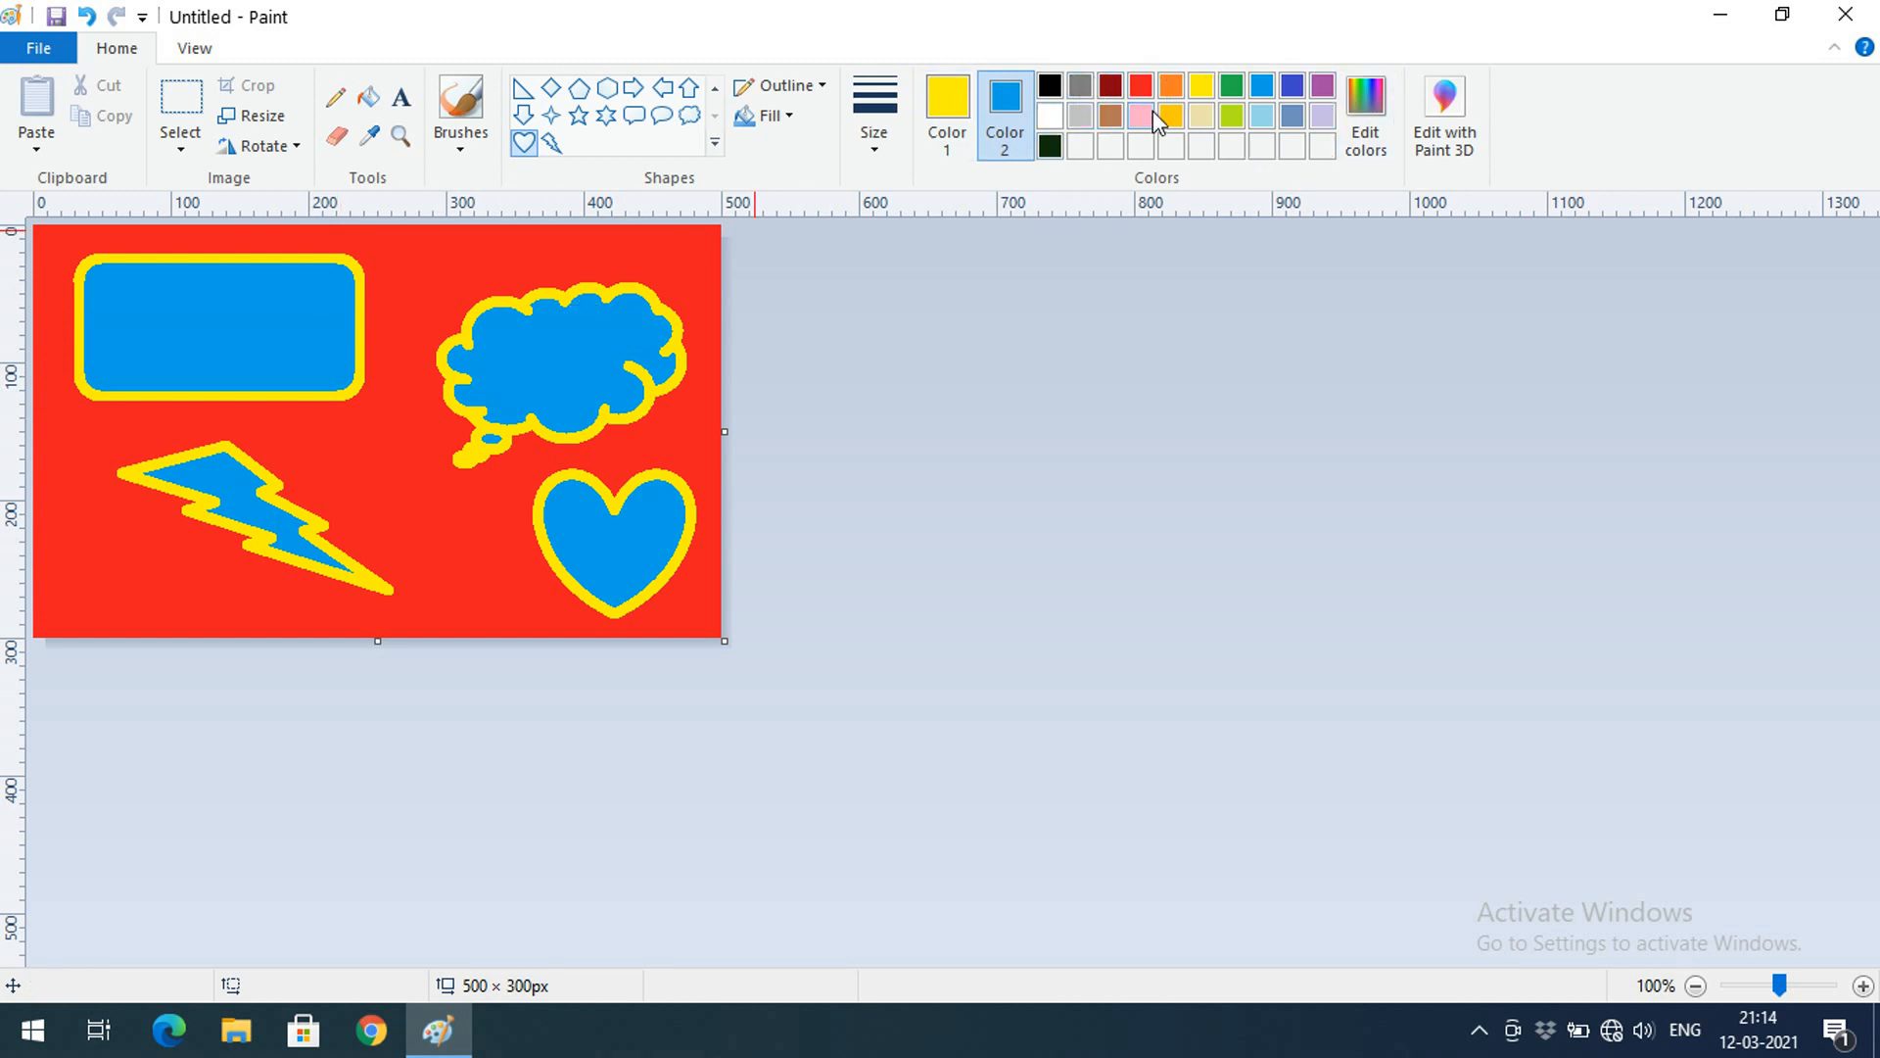
Set colour 2 to a custom muted purple (Red 117, Green 89, Blue 142) and add it to the palette
click(1363, 103)
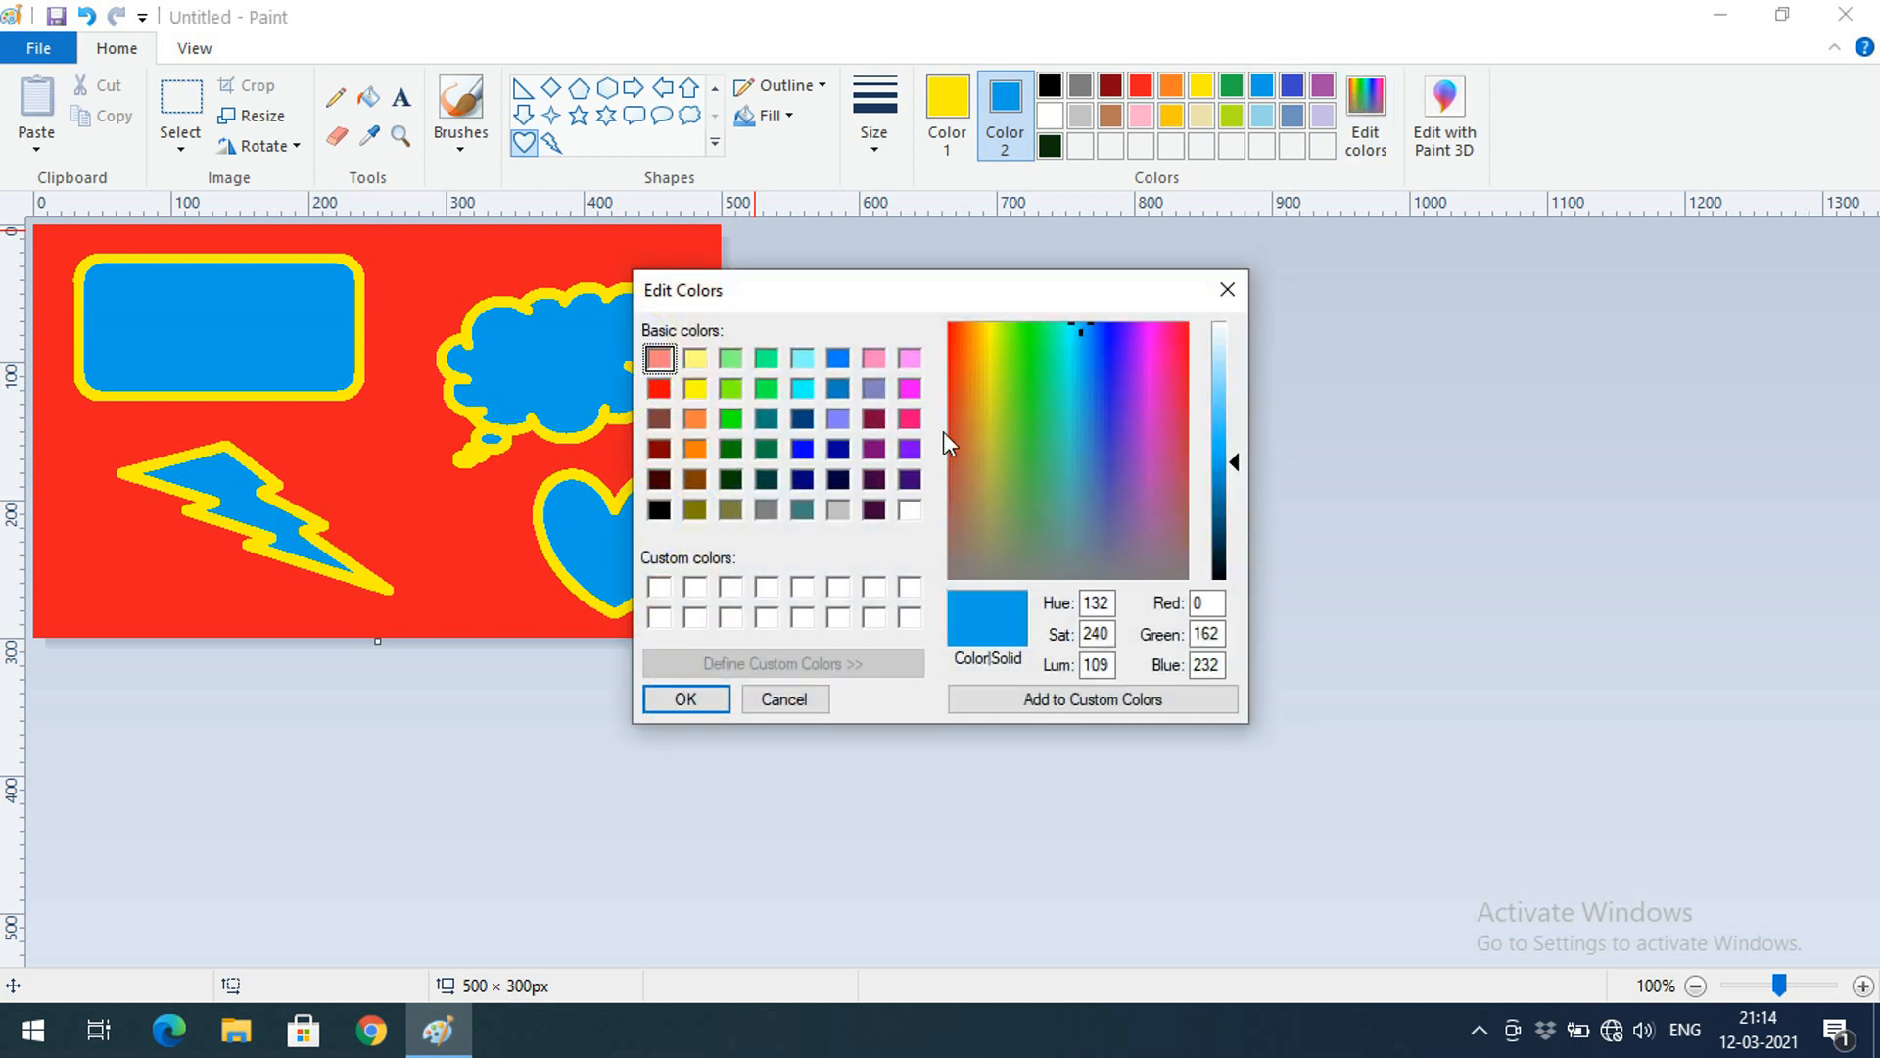
drag(1107, 362, 1131, 521)
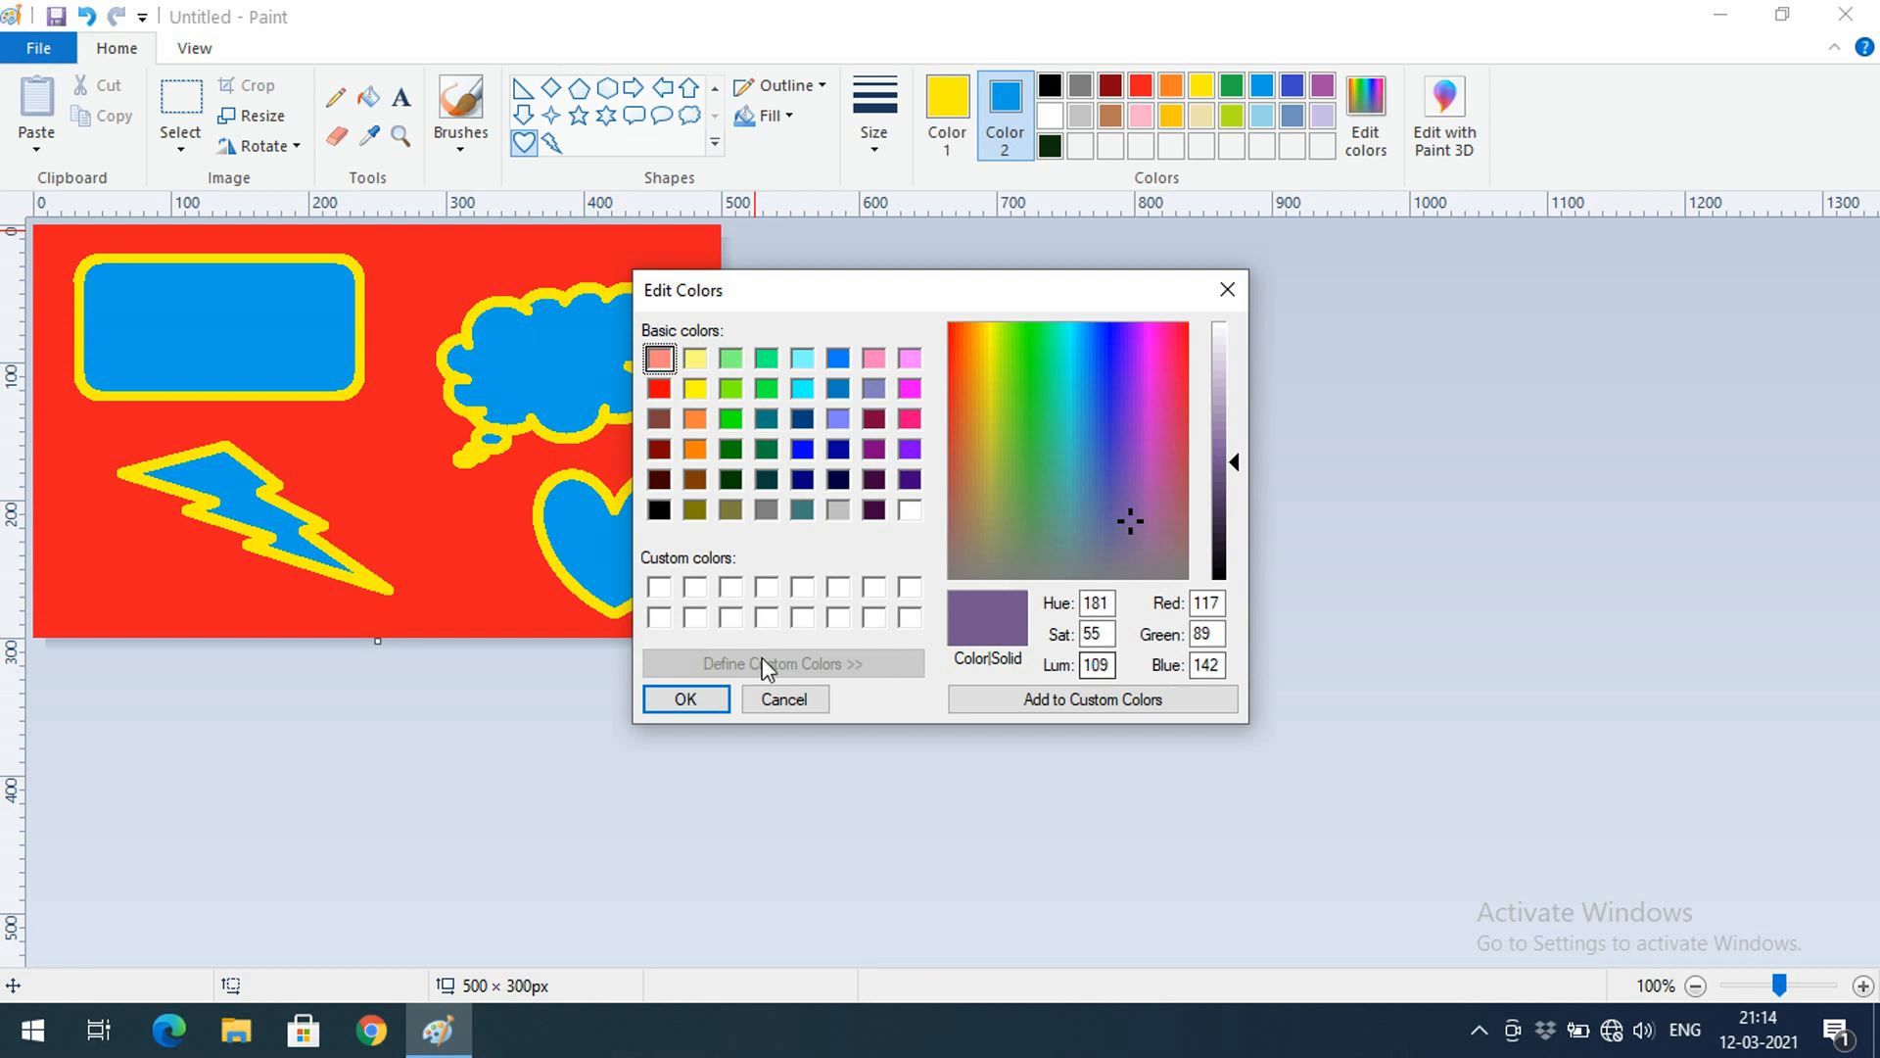
click(715, 701)
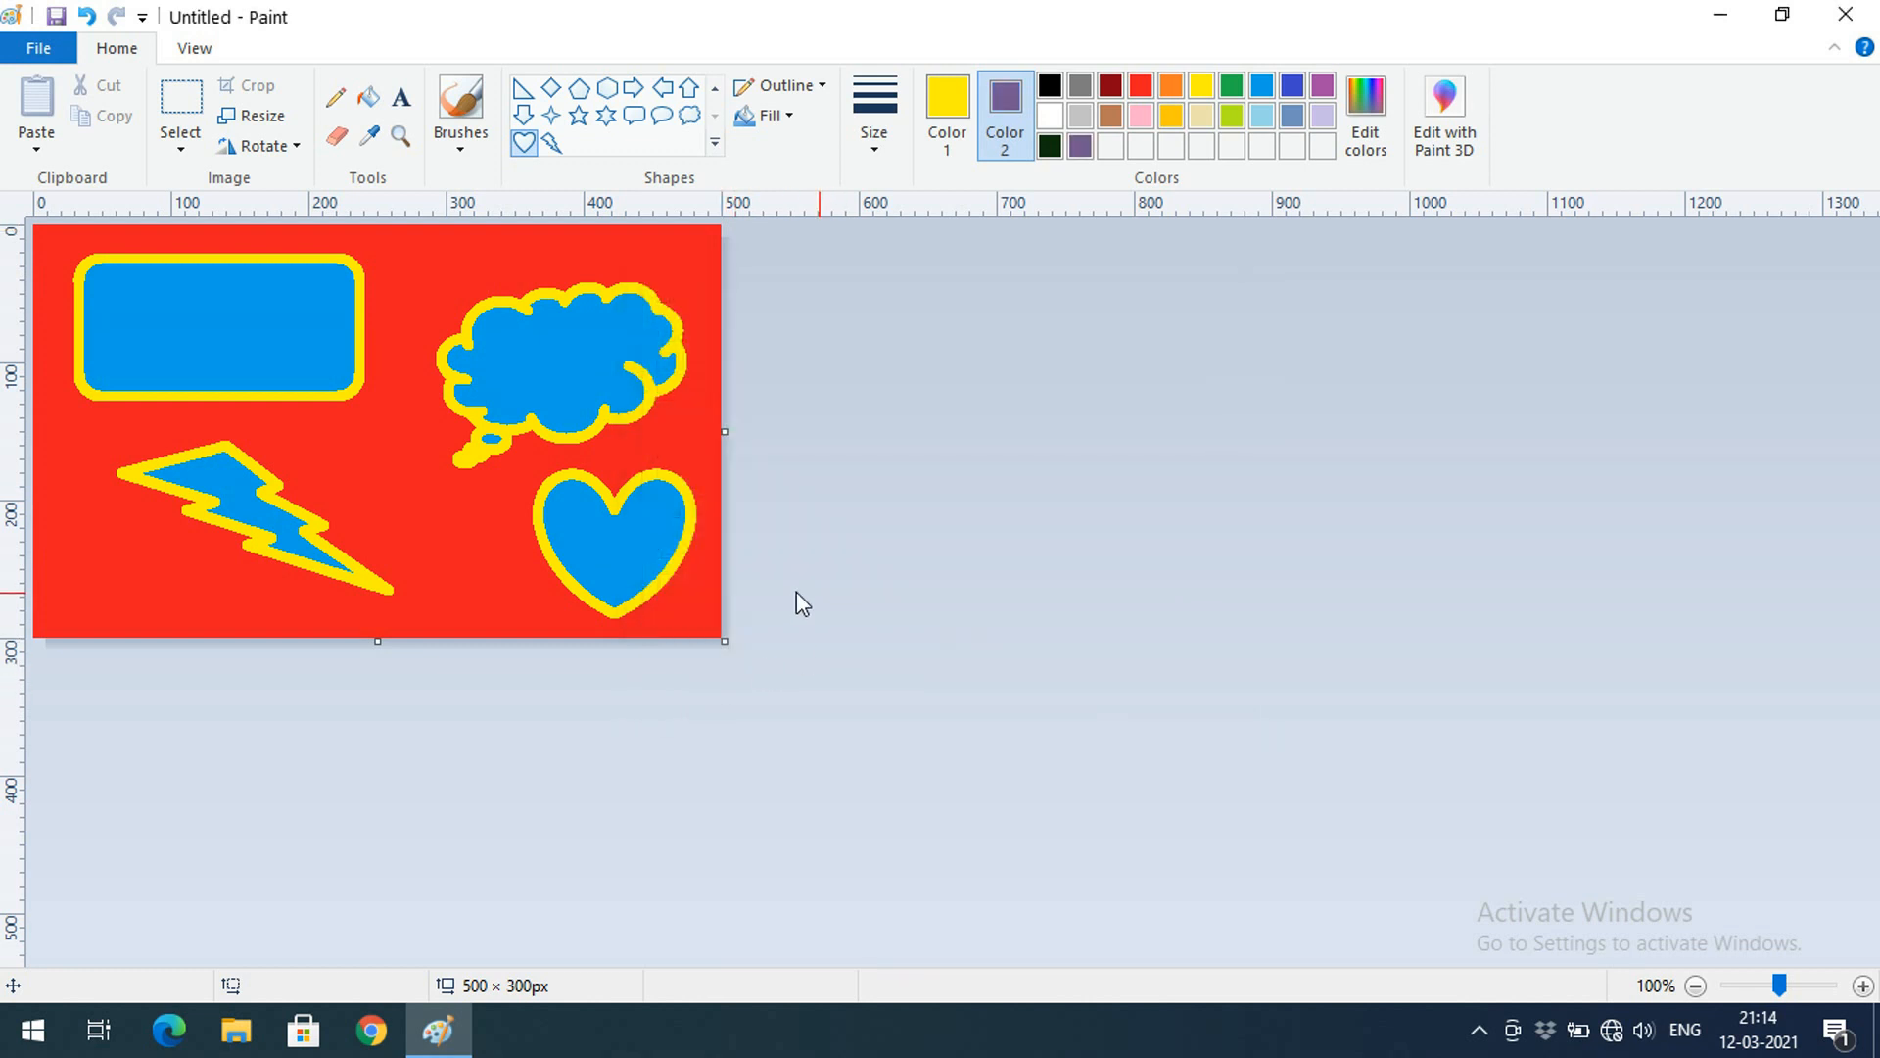
Send the unsaved drawing to Paint 3D, set marker thickness to 31px, and bring up Add colour
click(1451, 158)
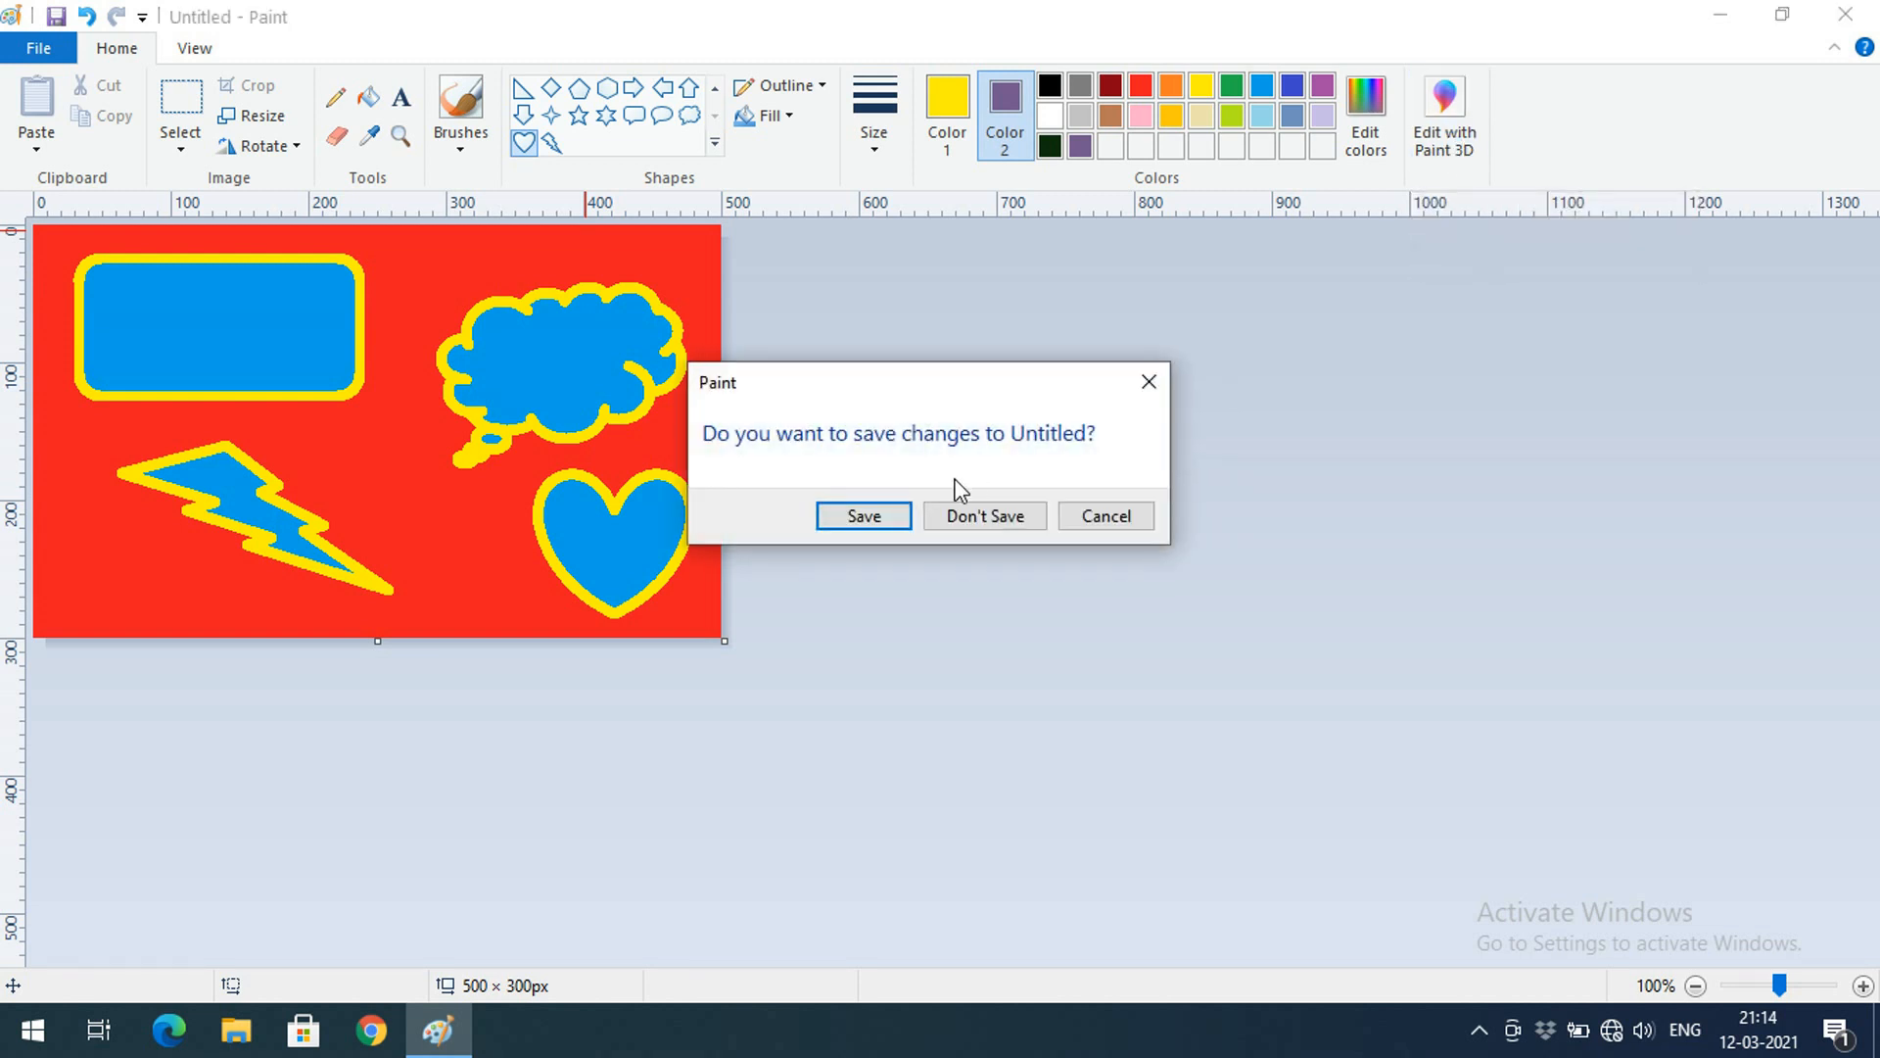
click(946, 519)
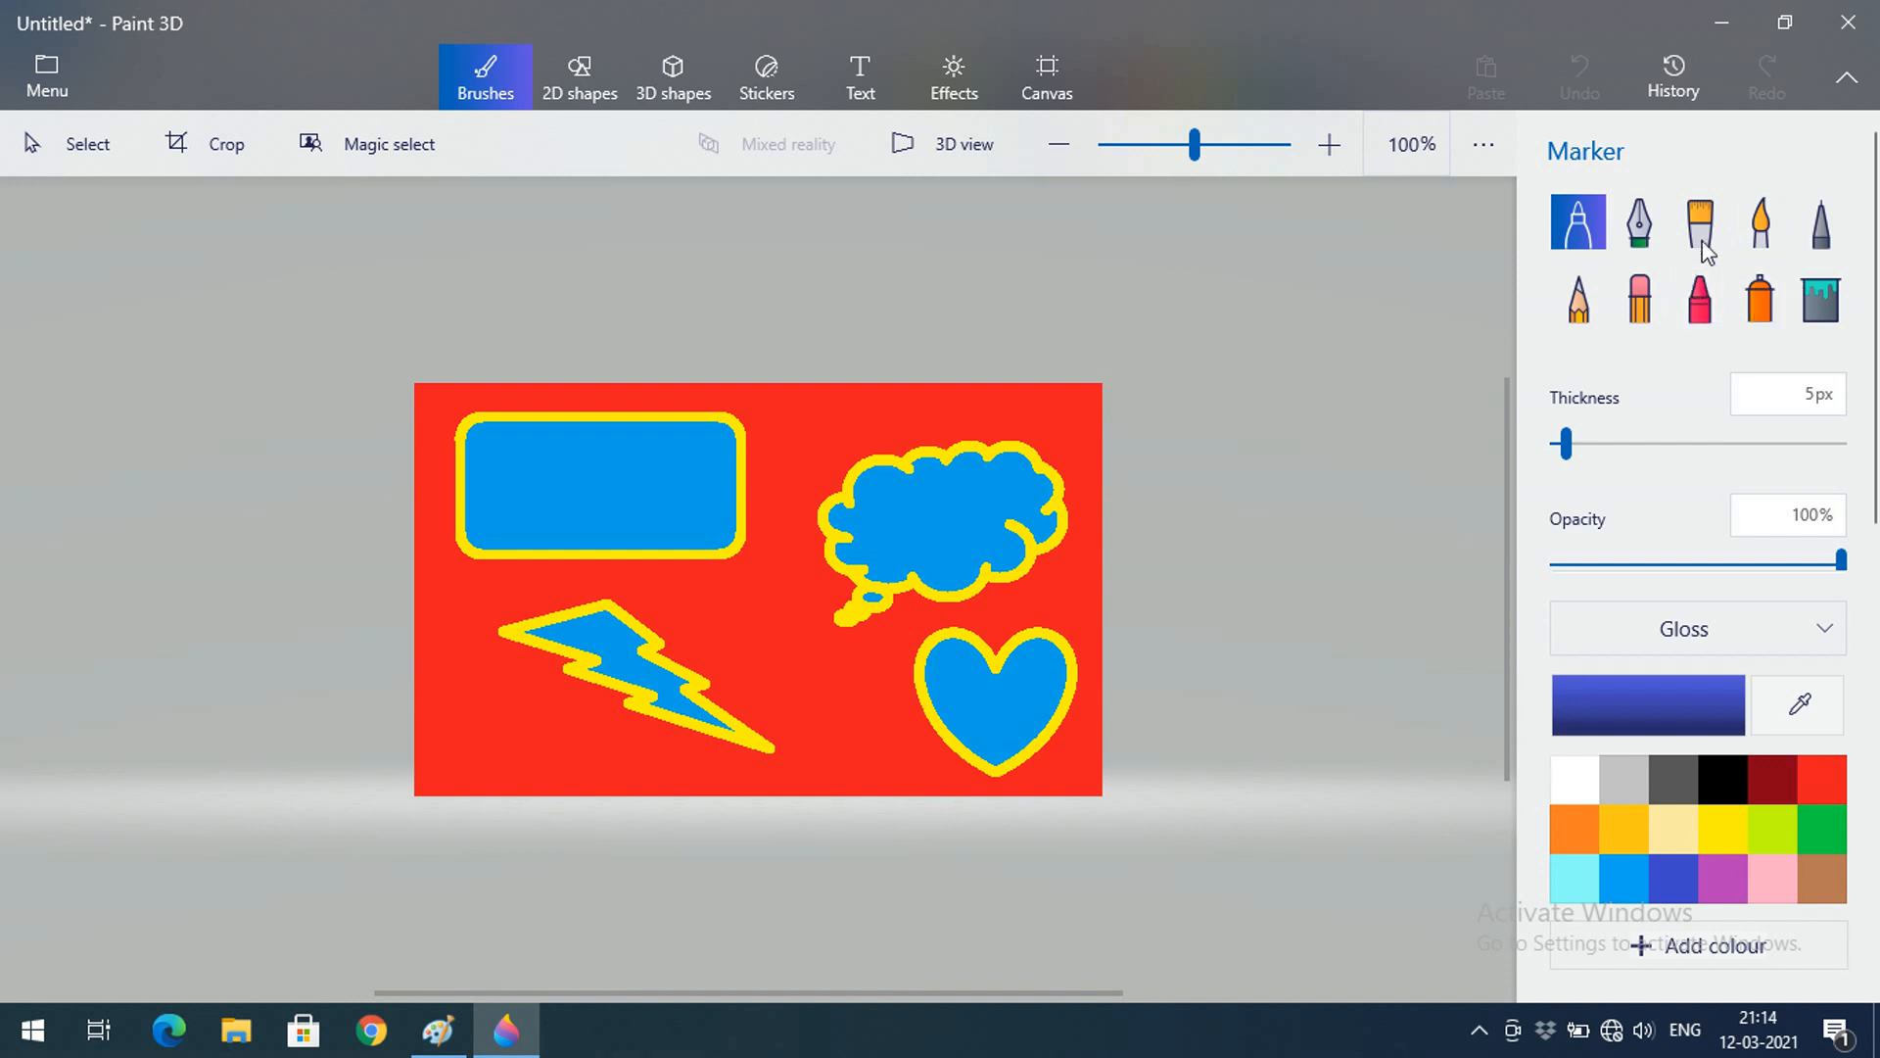
drag(1566, 445, 1642, 449)
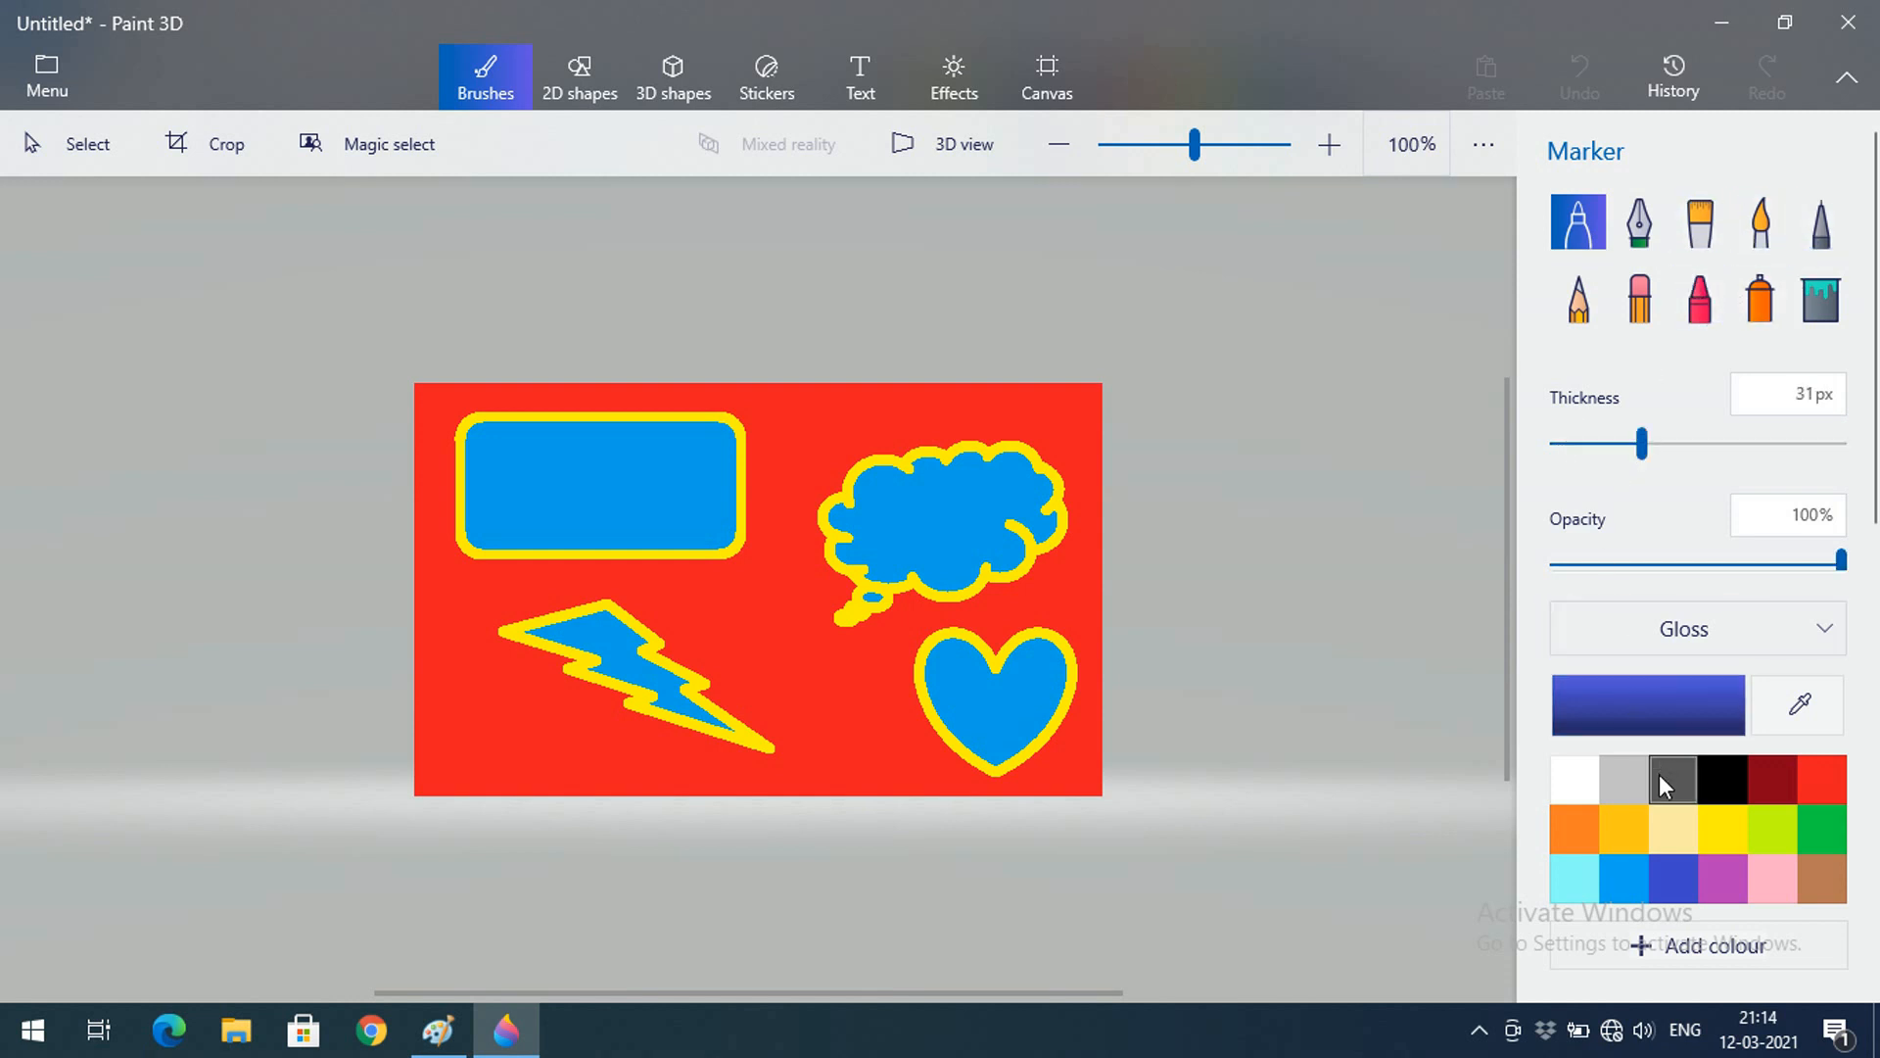
click(1677, 948)
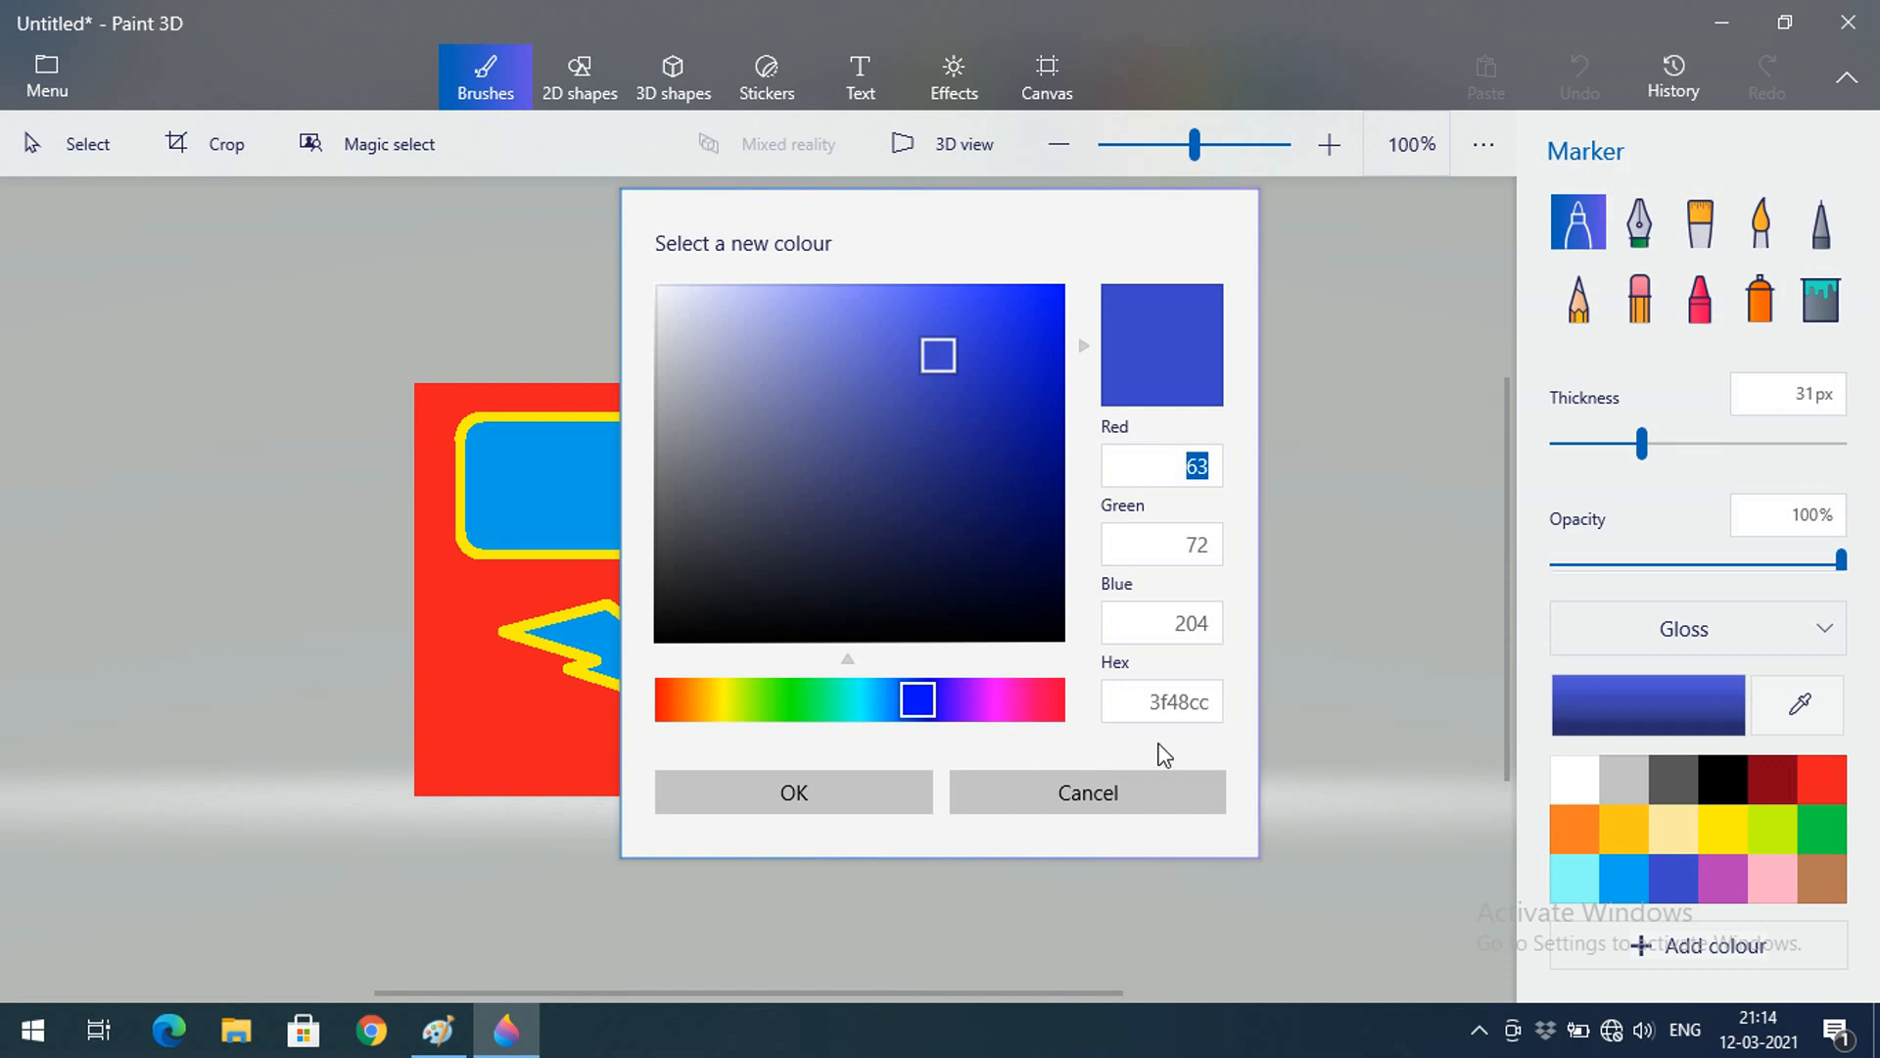
Select part of the hex colour code, then cancel the new colour
click(1168, 709)
drag(1169, 709, 1224, 706)
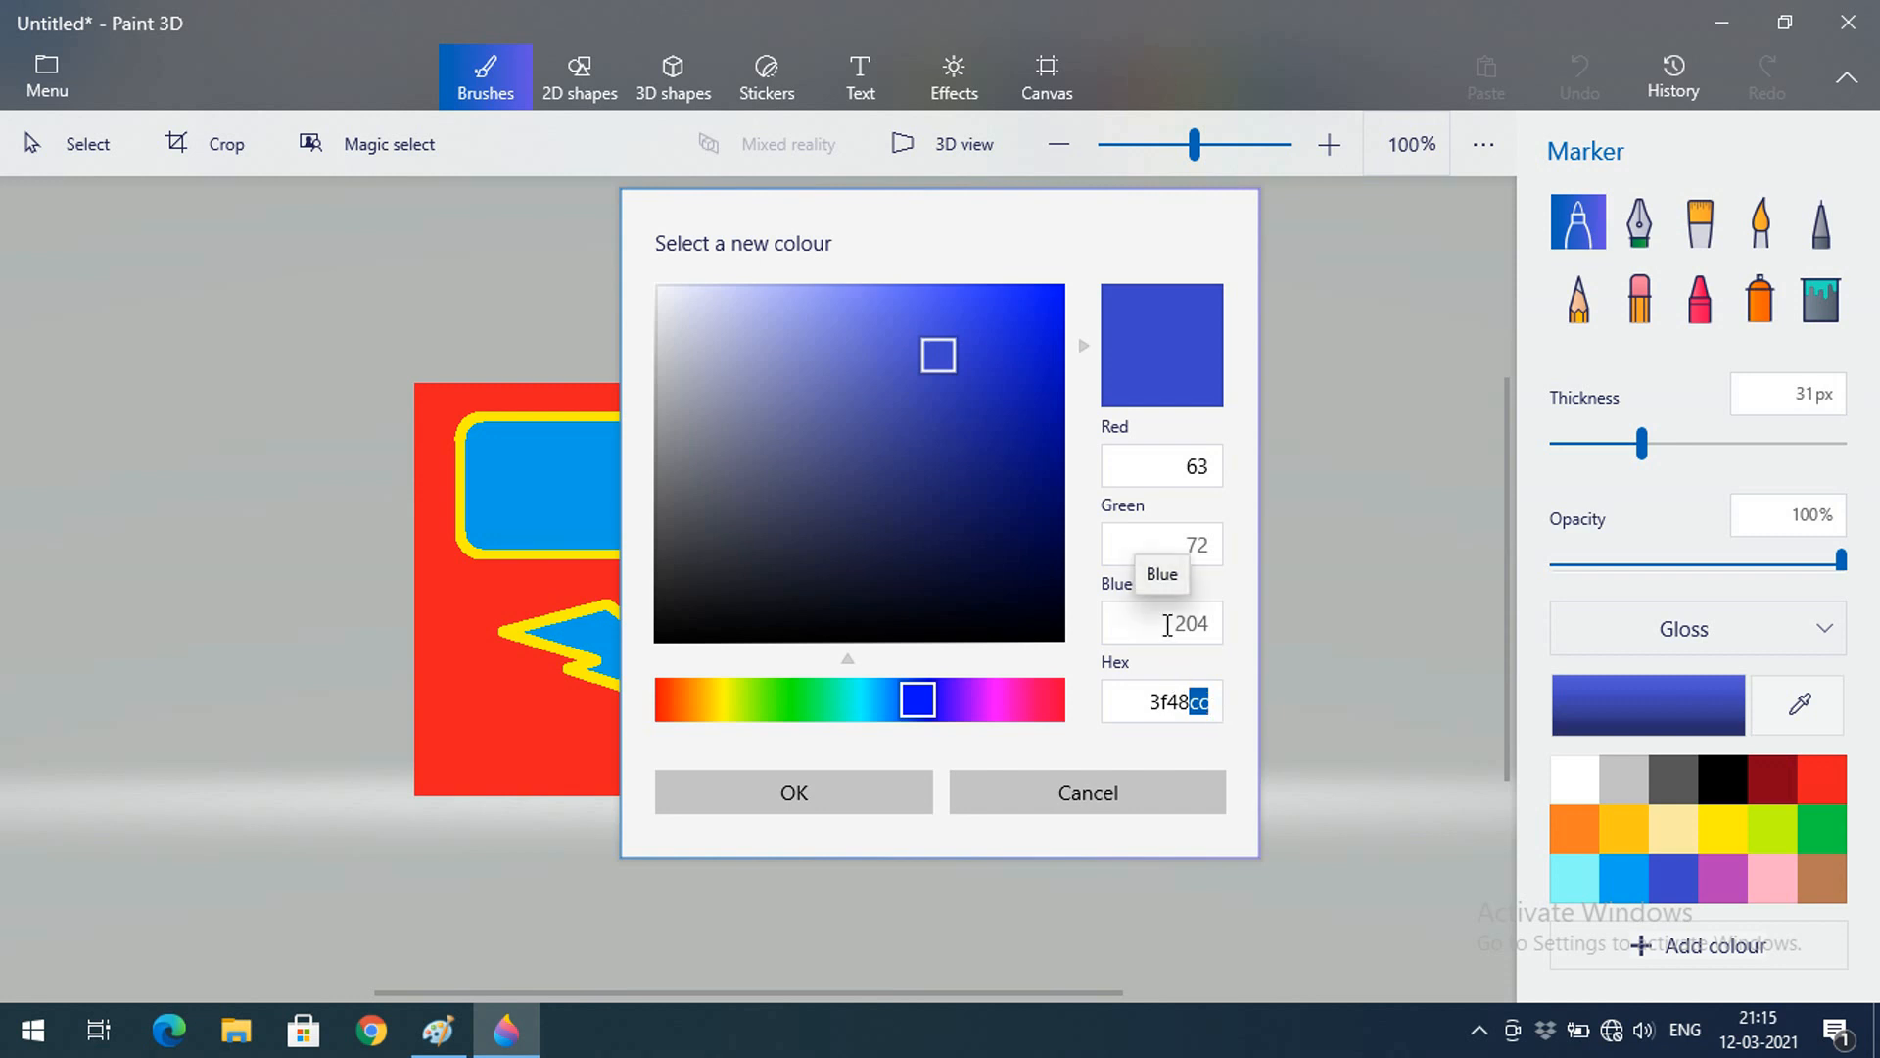
click(1120, 789)
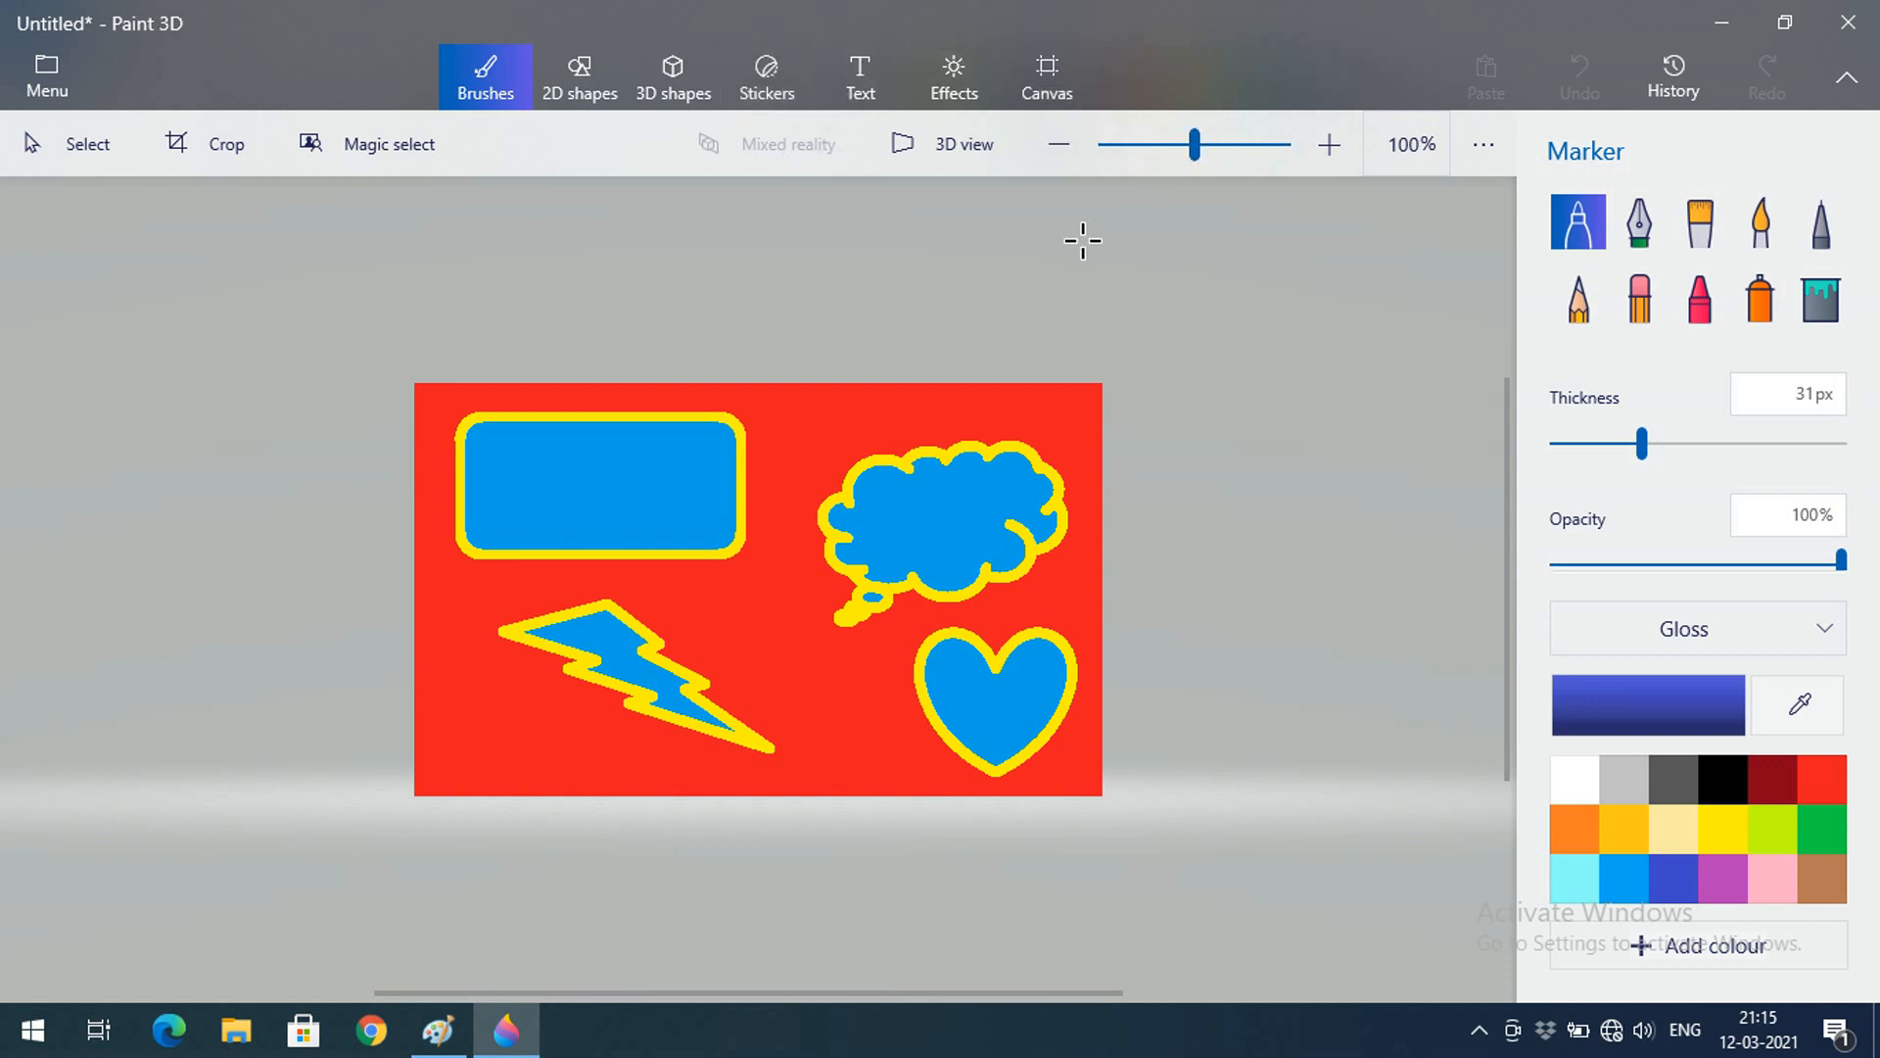
Zoom between 100% and 125%, then close Paint 3D to bring up the save prompt
click(1340, 146)
click(1066, 147)
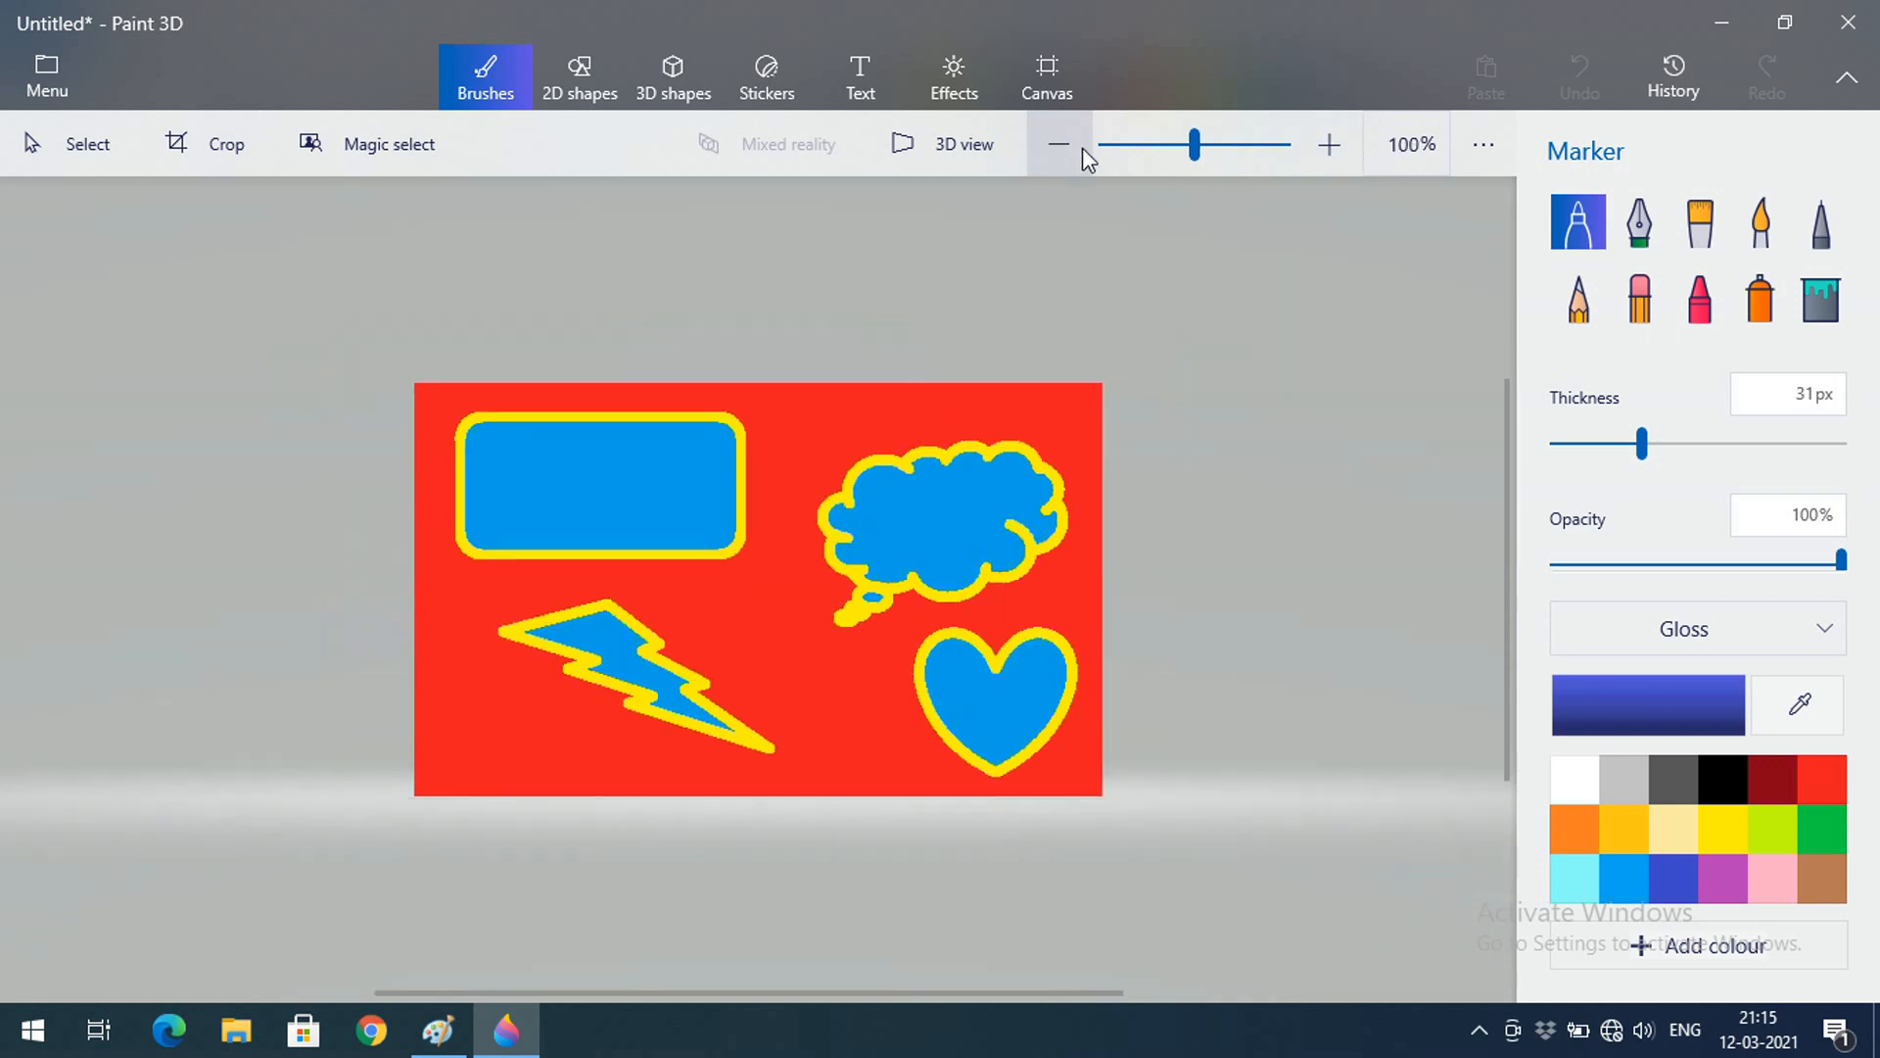
click(1329, 146)
click(1058, 147)
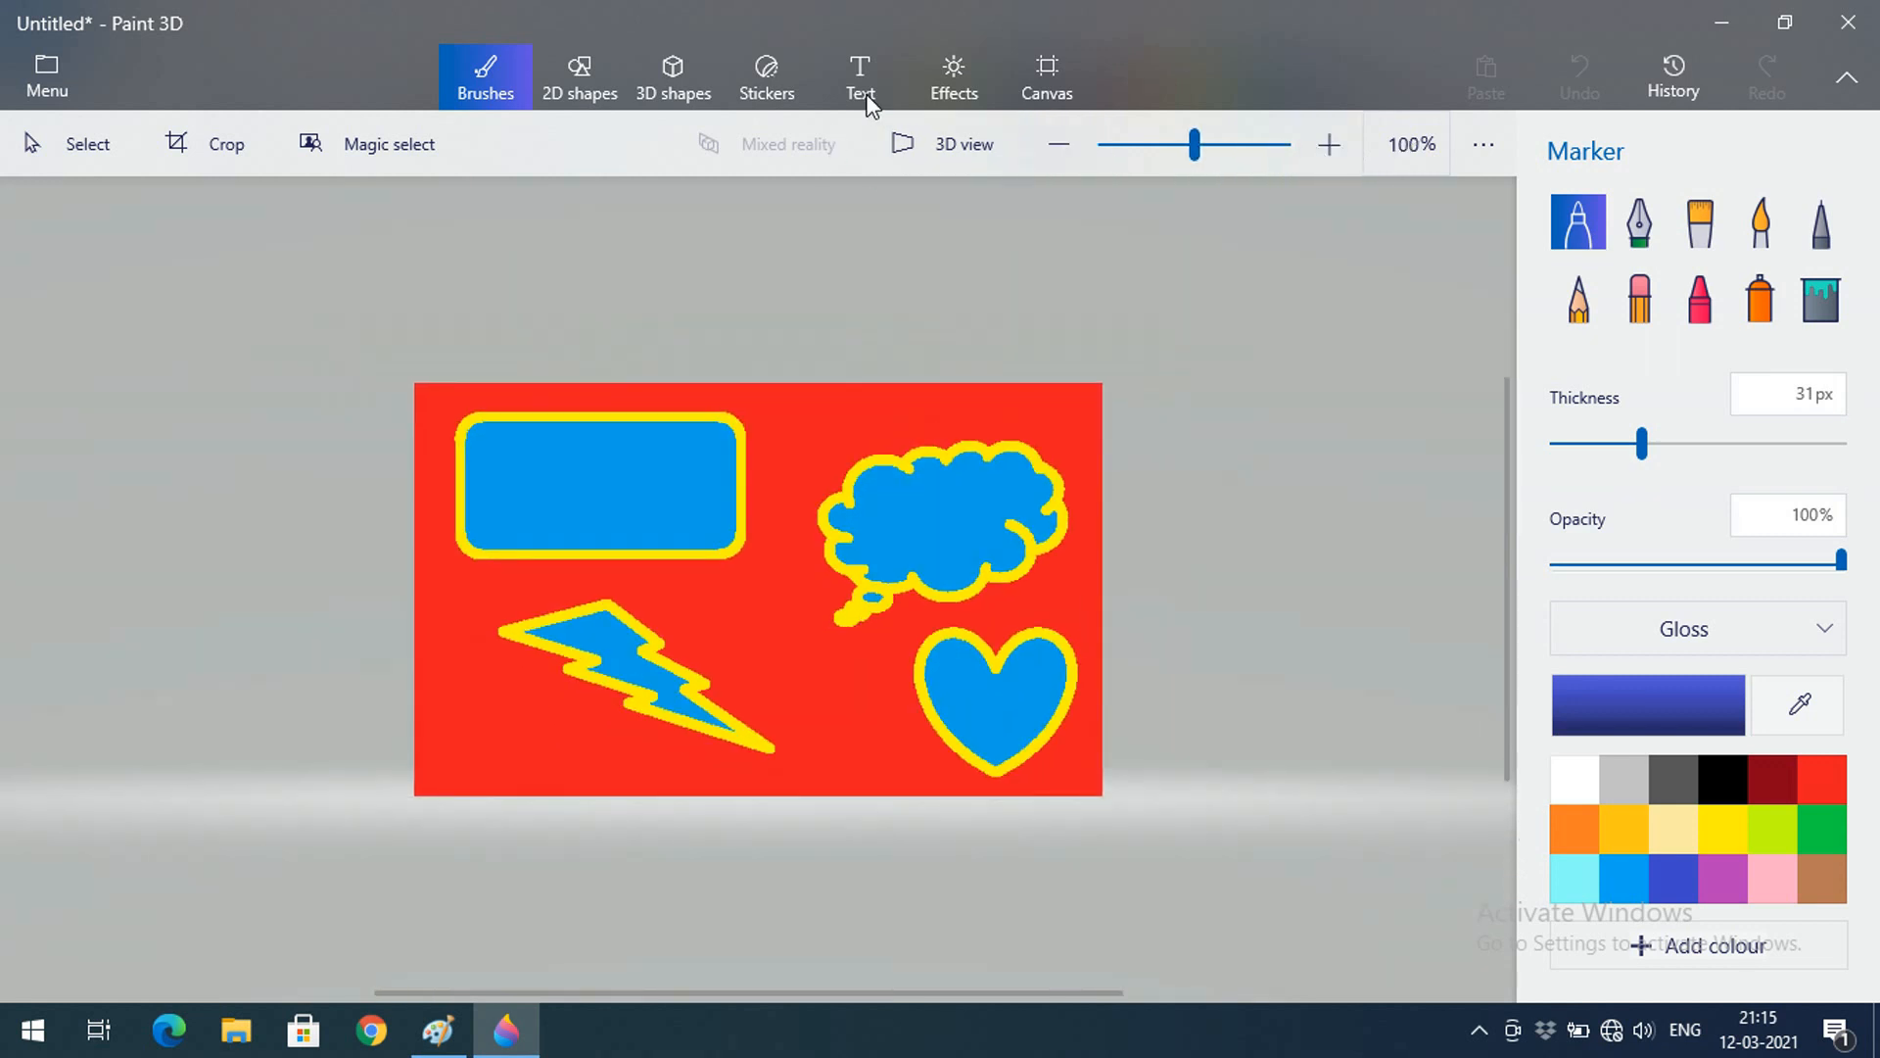
click(1843, 35)
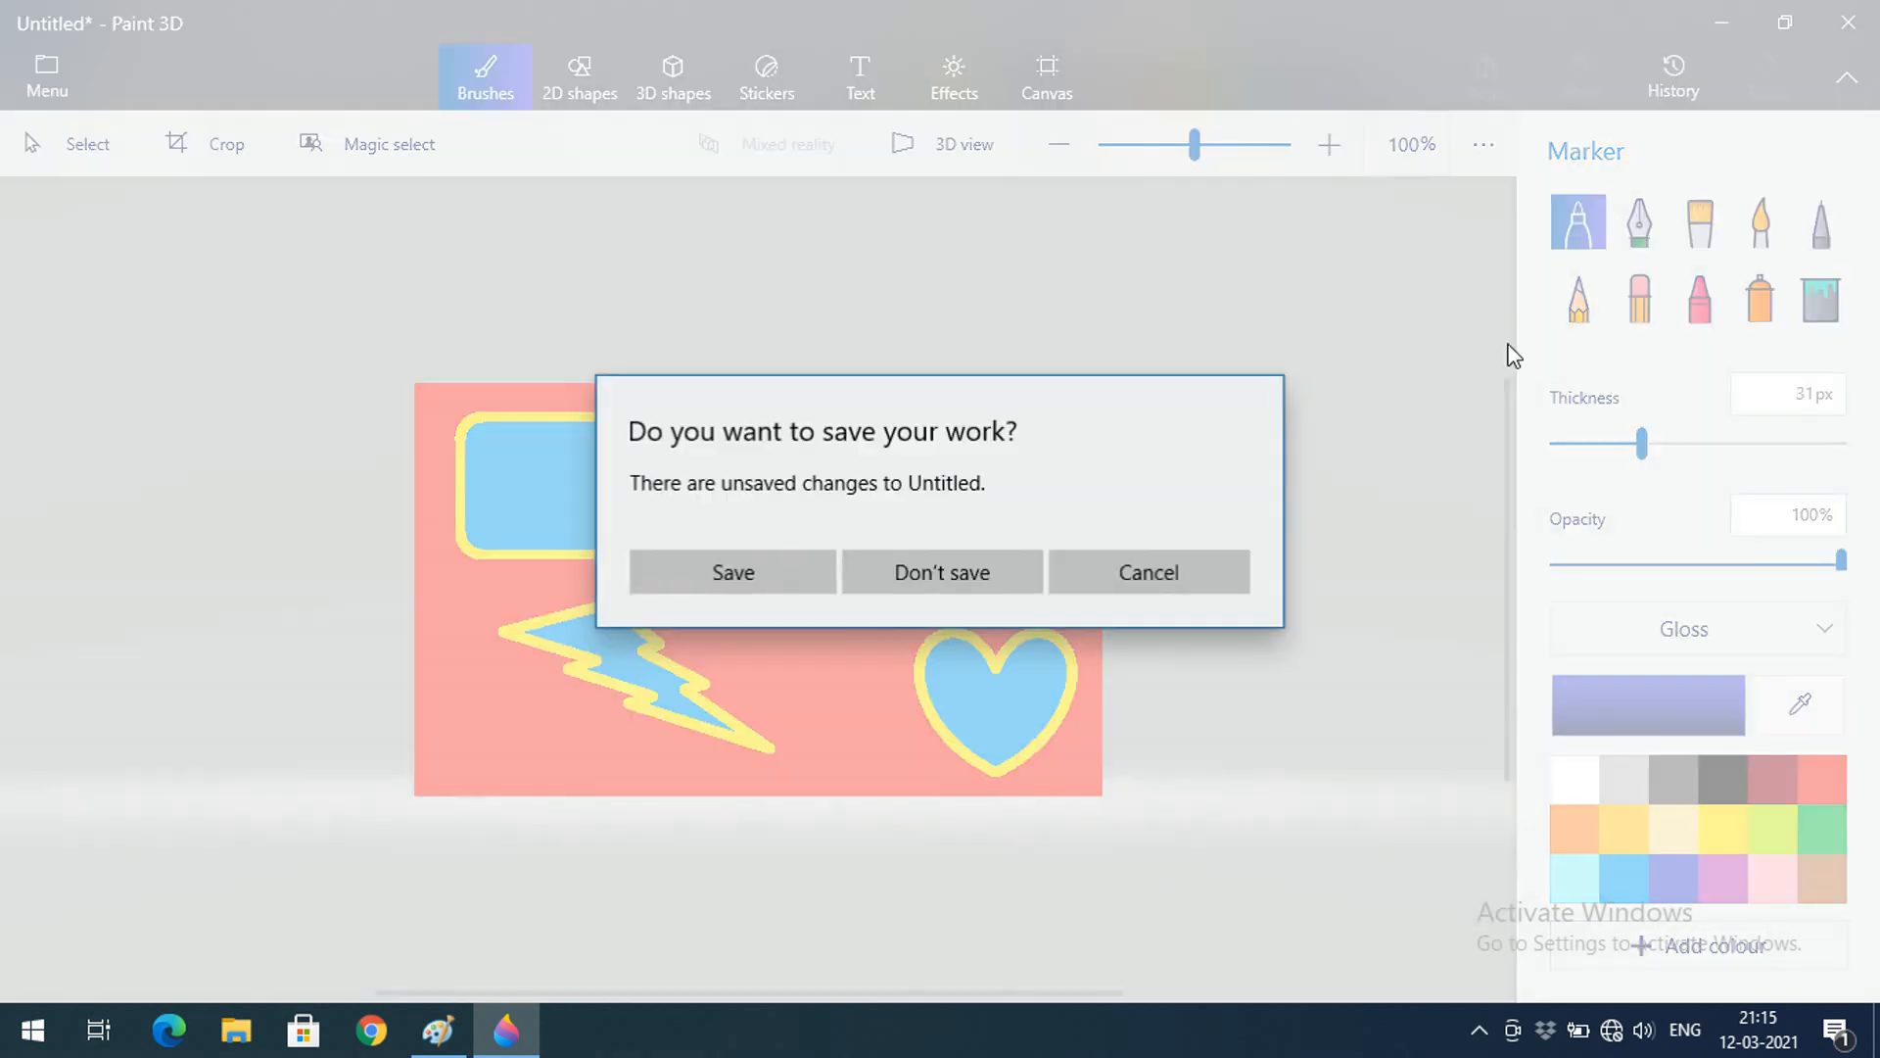
Close Paint 3D and then Paint, choosing Don't Save for both
click(977, 580)
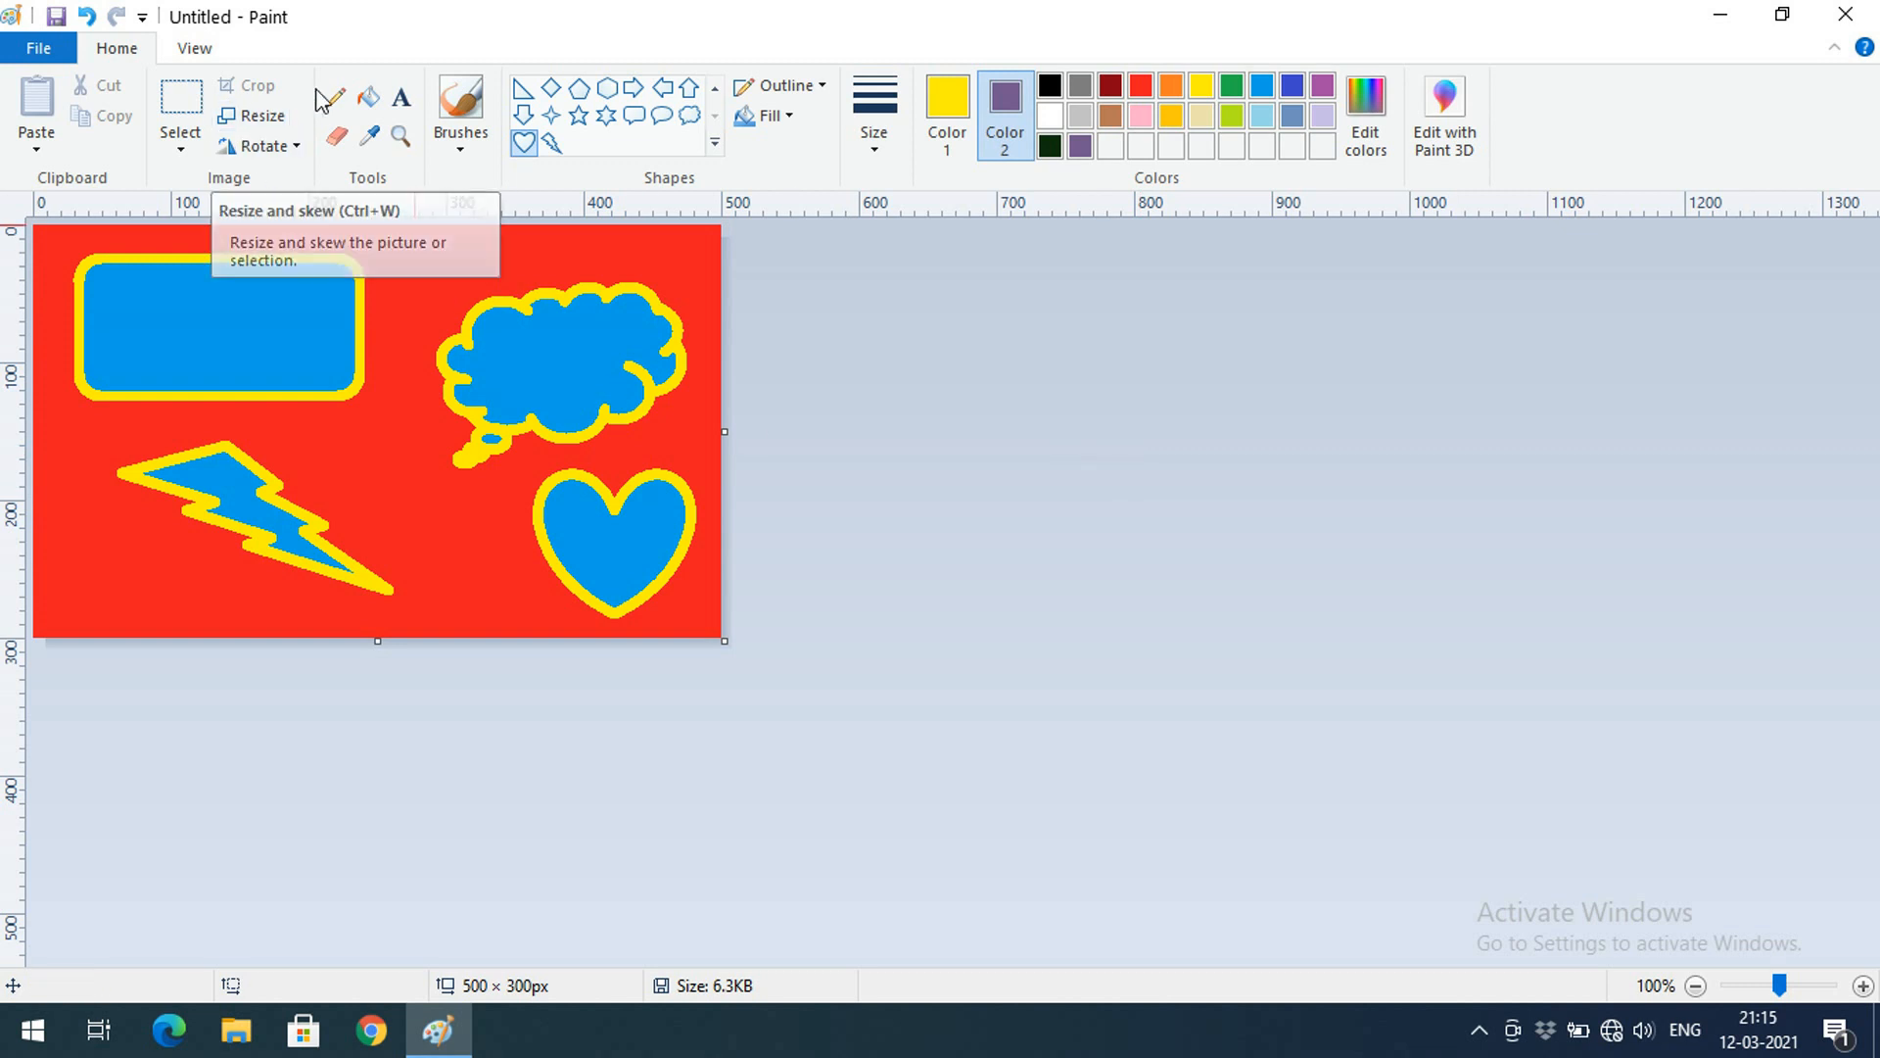
click(1847, 14)
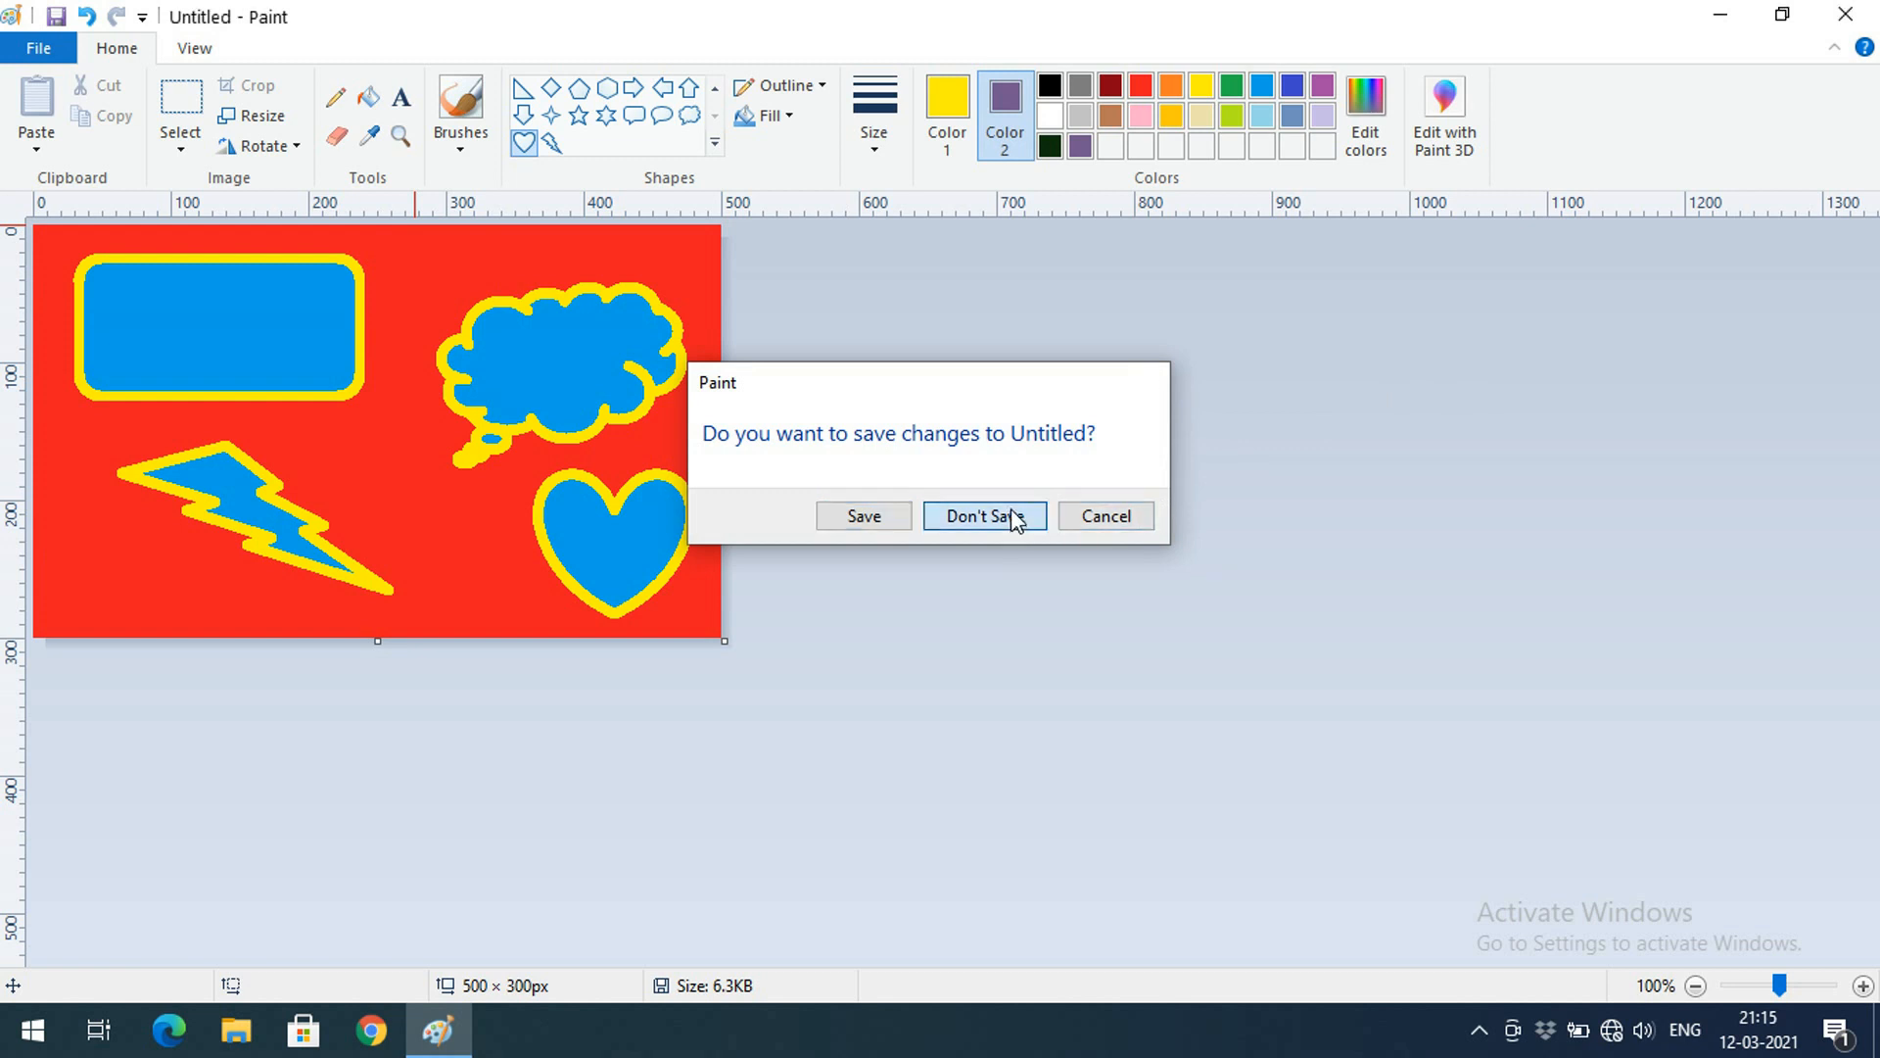
click(984, 515)
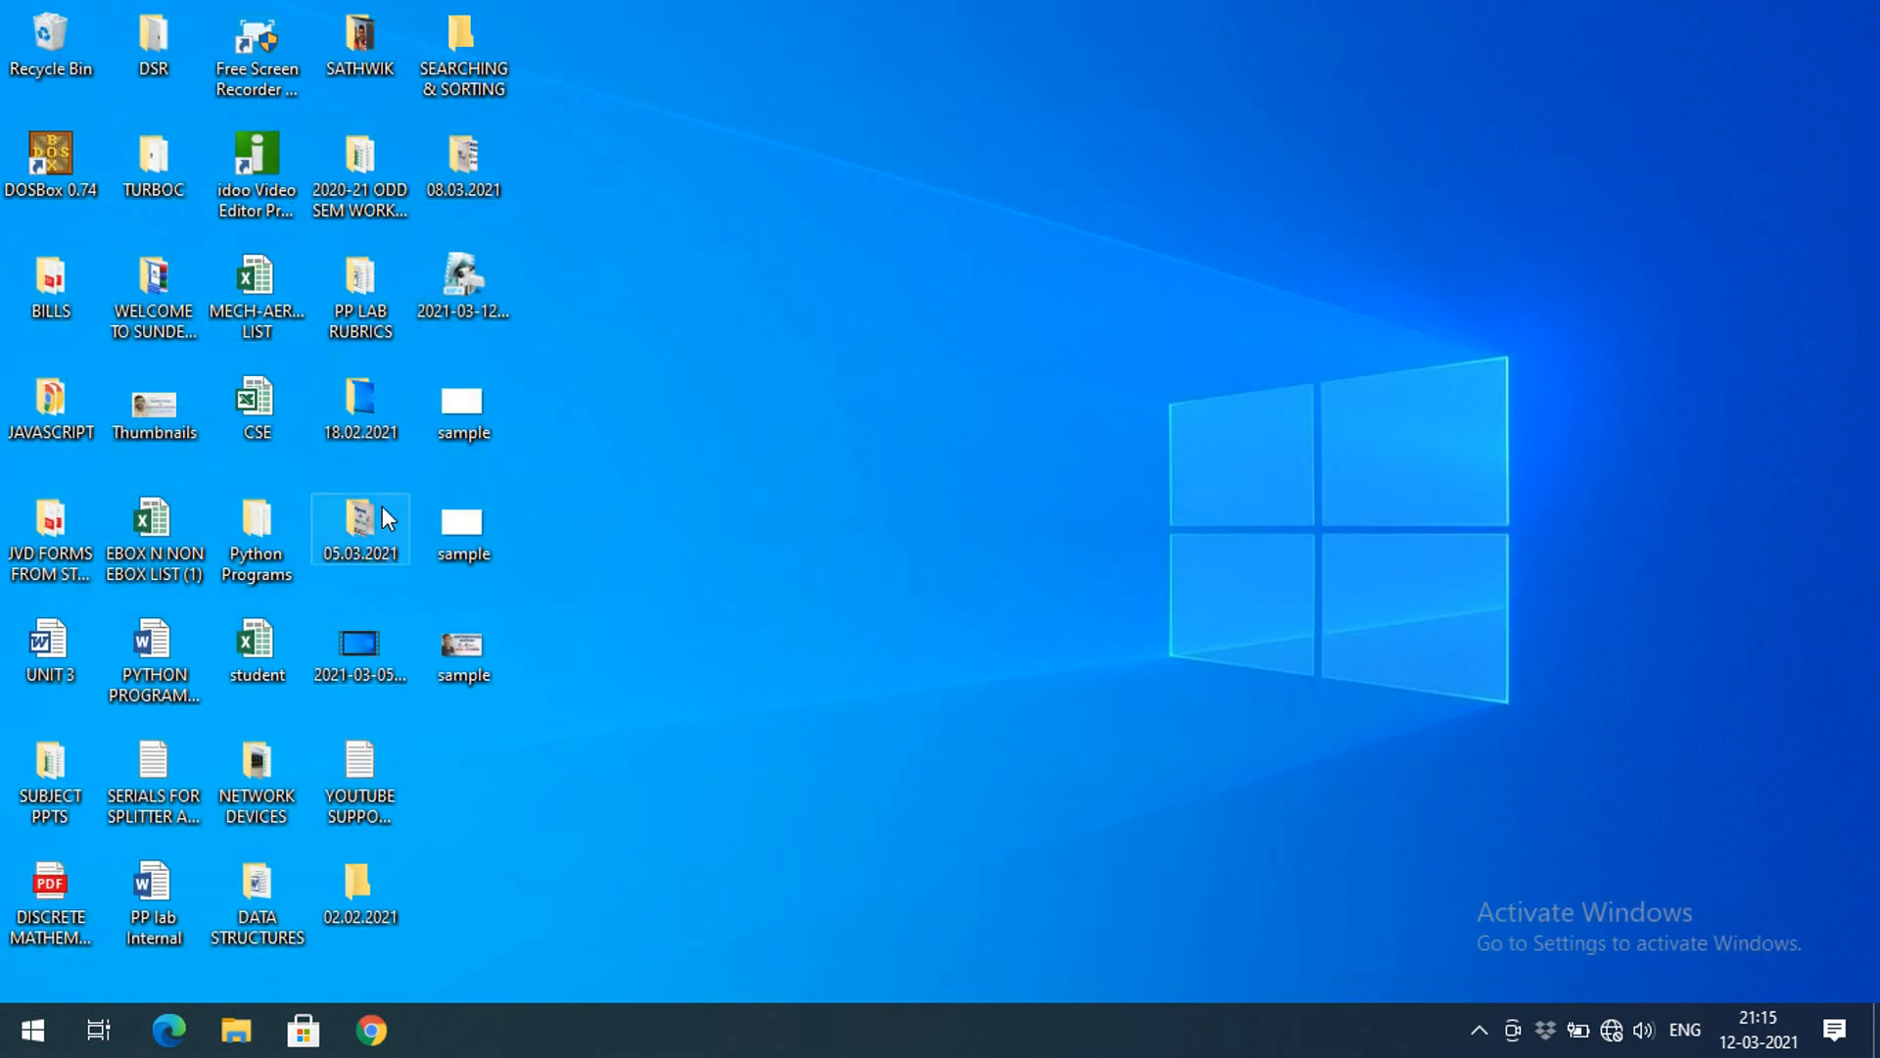
Open the Thumbnails image from the 08.03.2021 folder in Paint using Edit
double_click(475, 167)
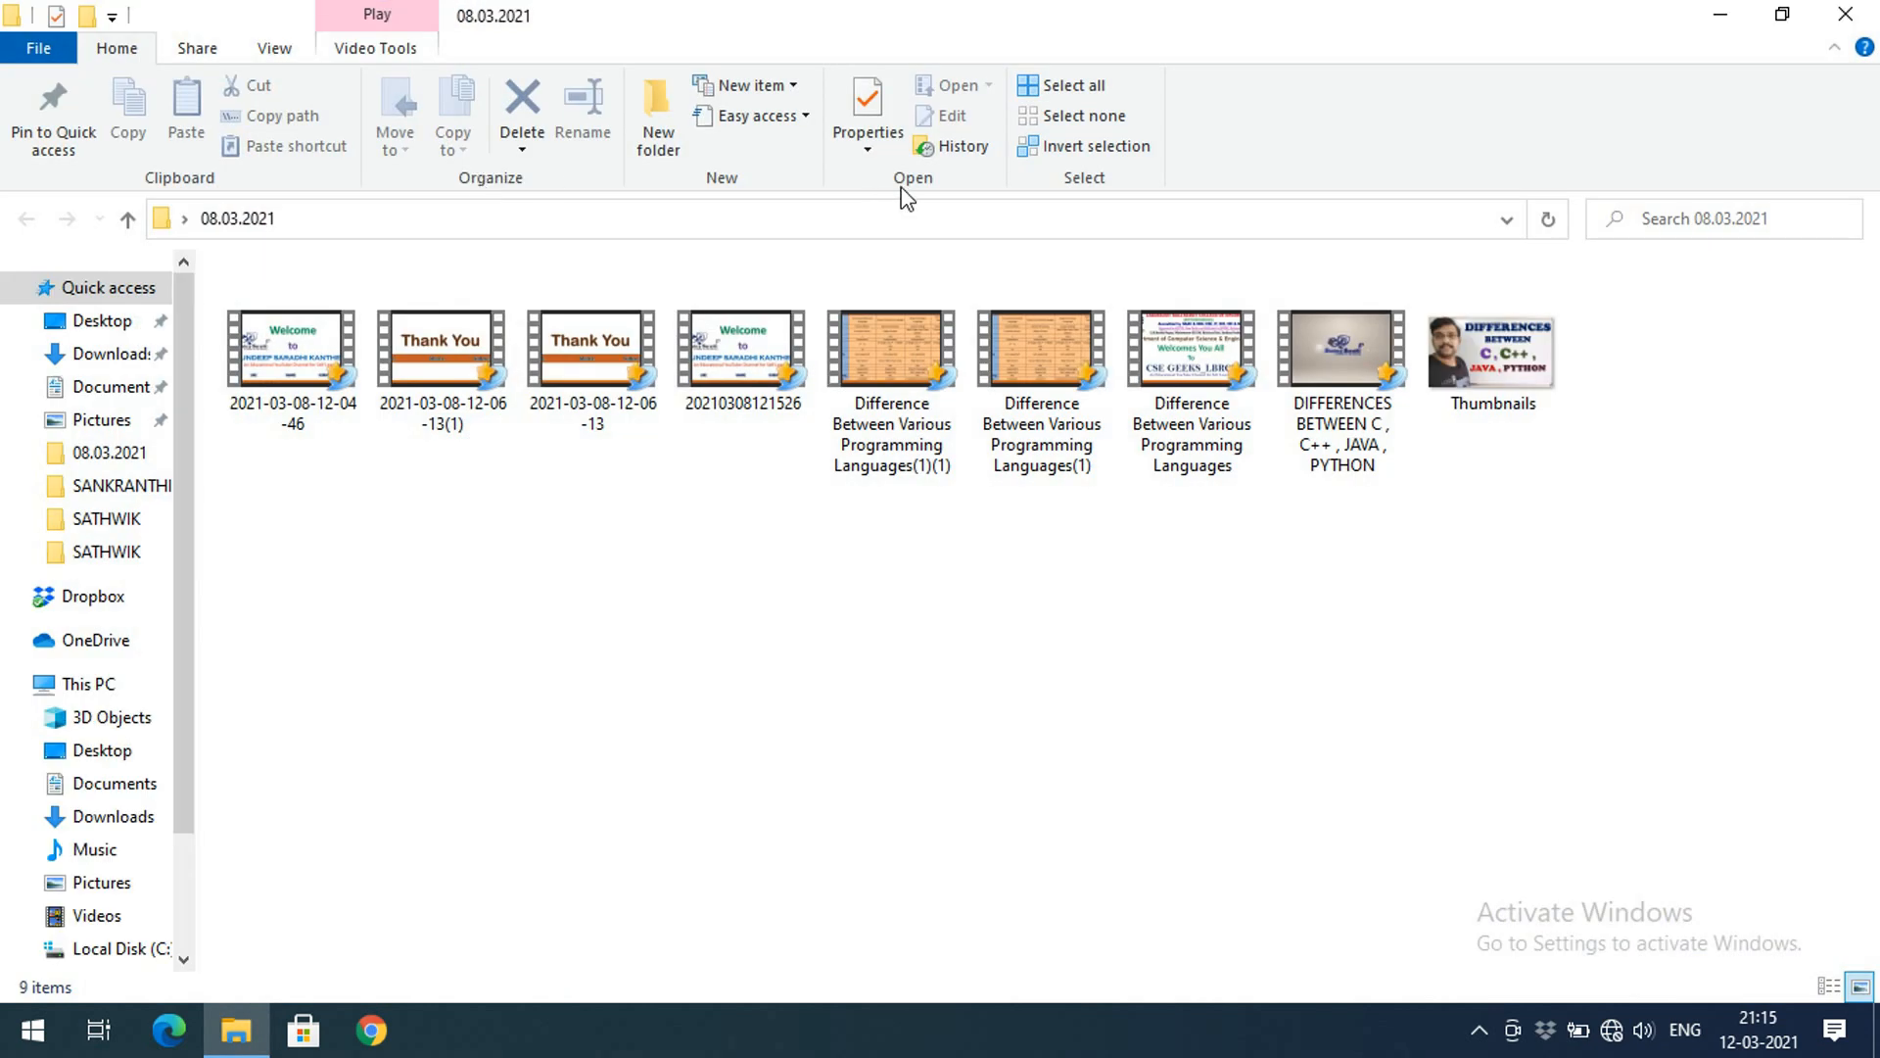
click(1502, 361)
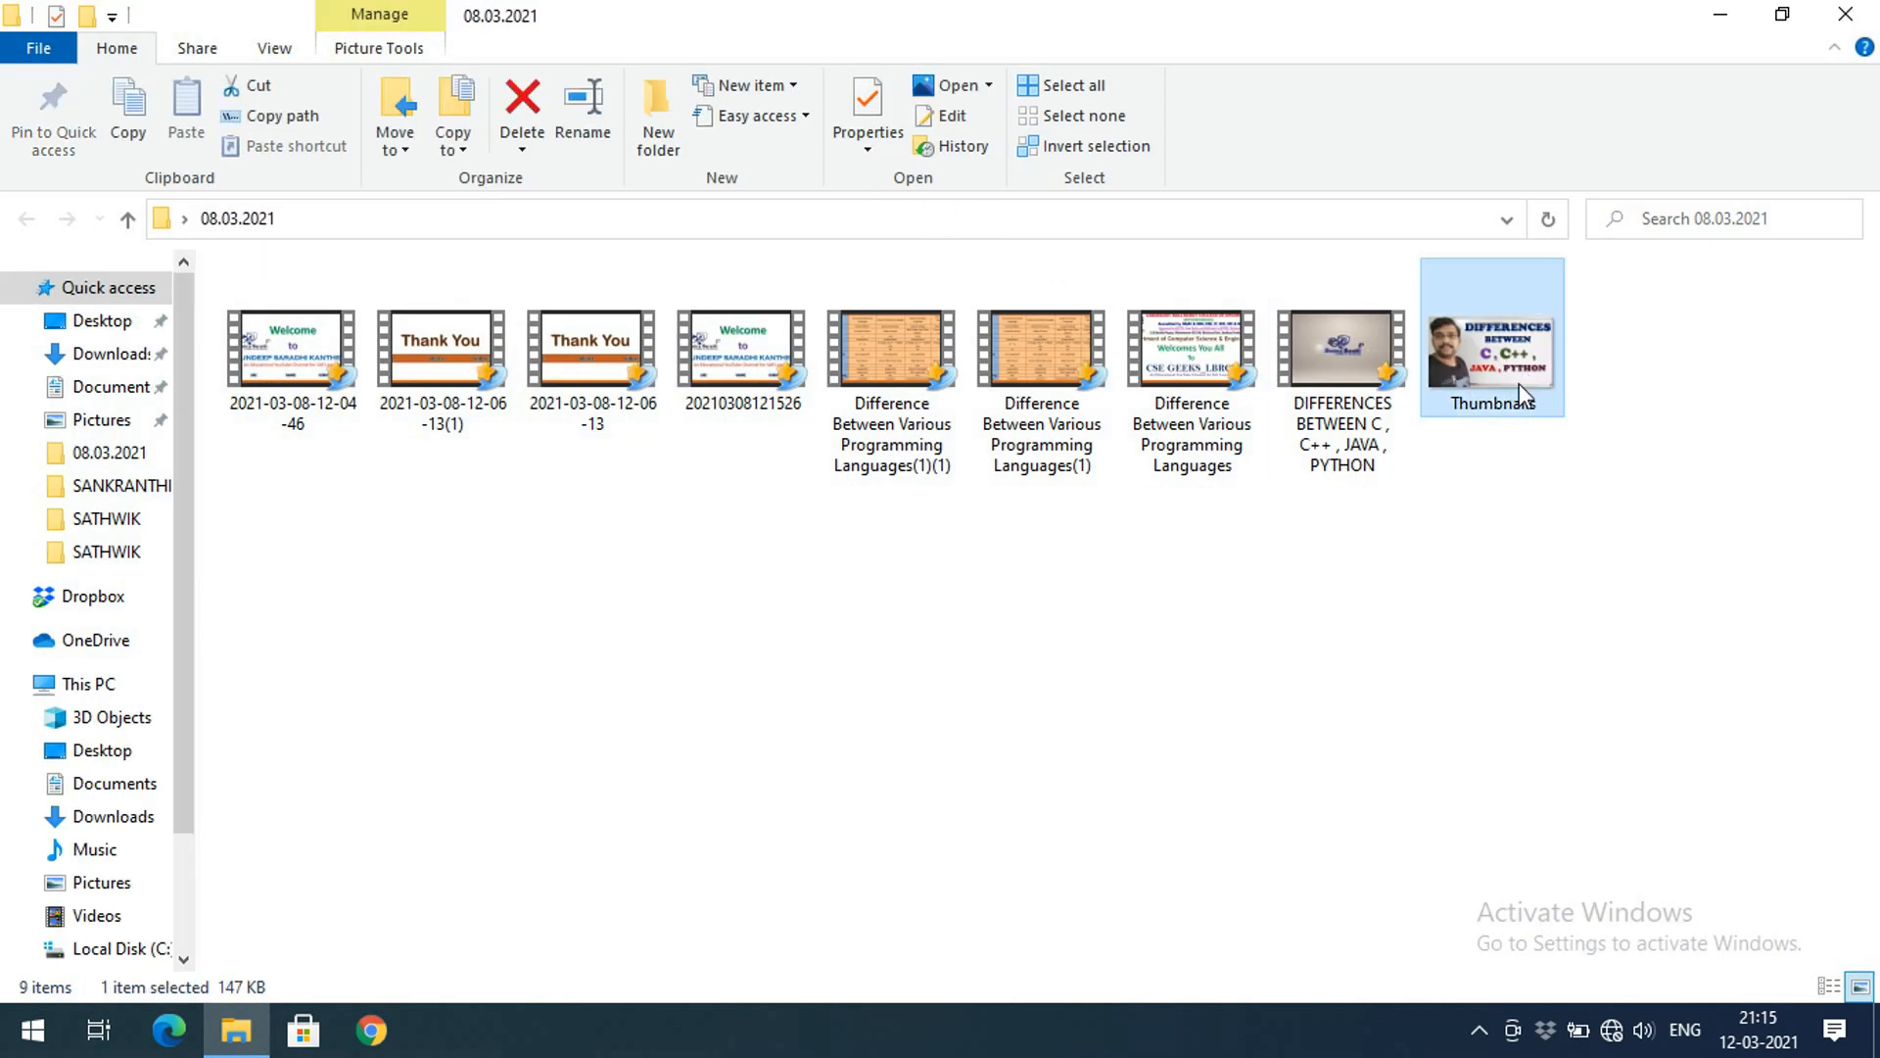
right_click(1488, 333)
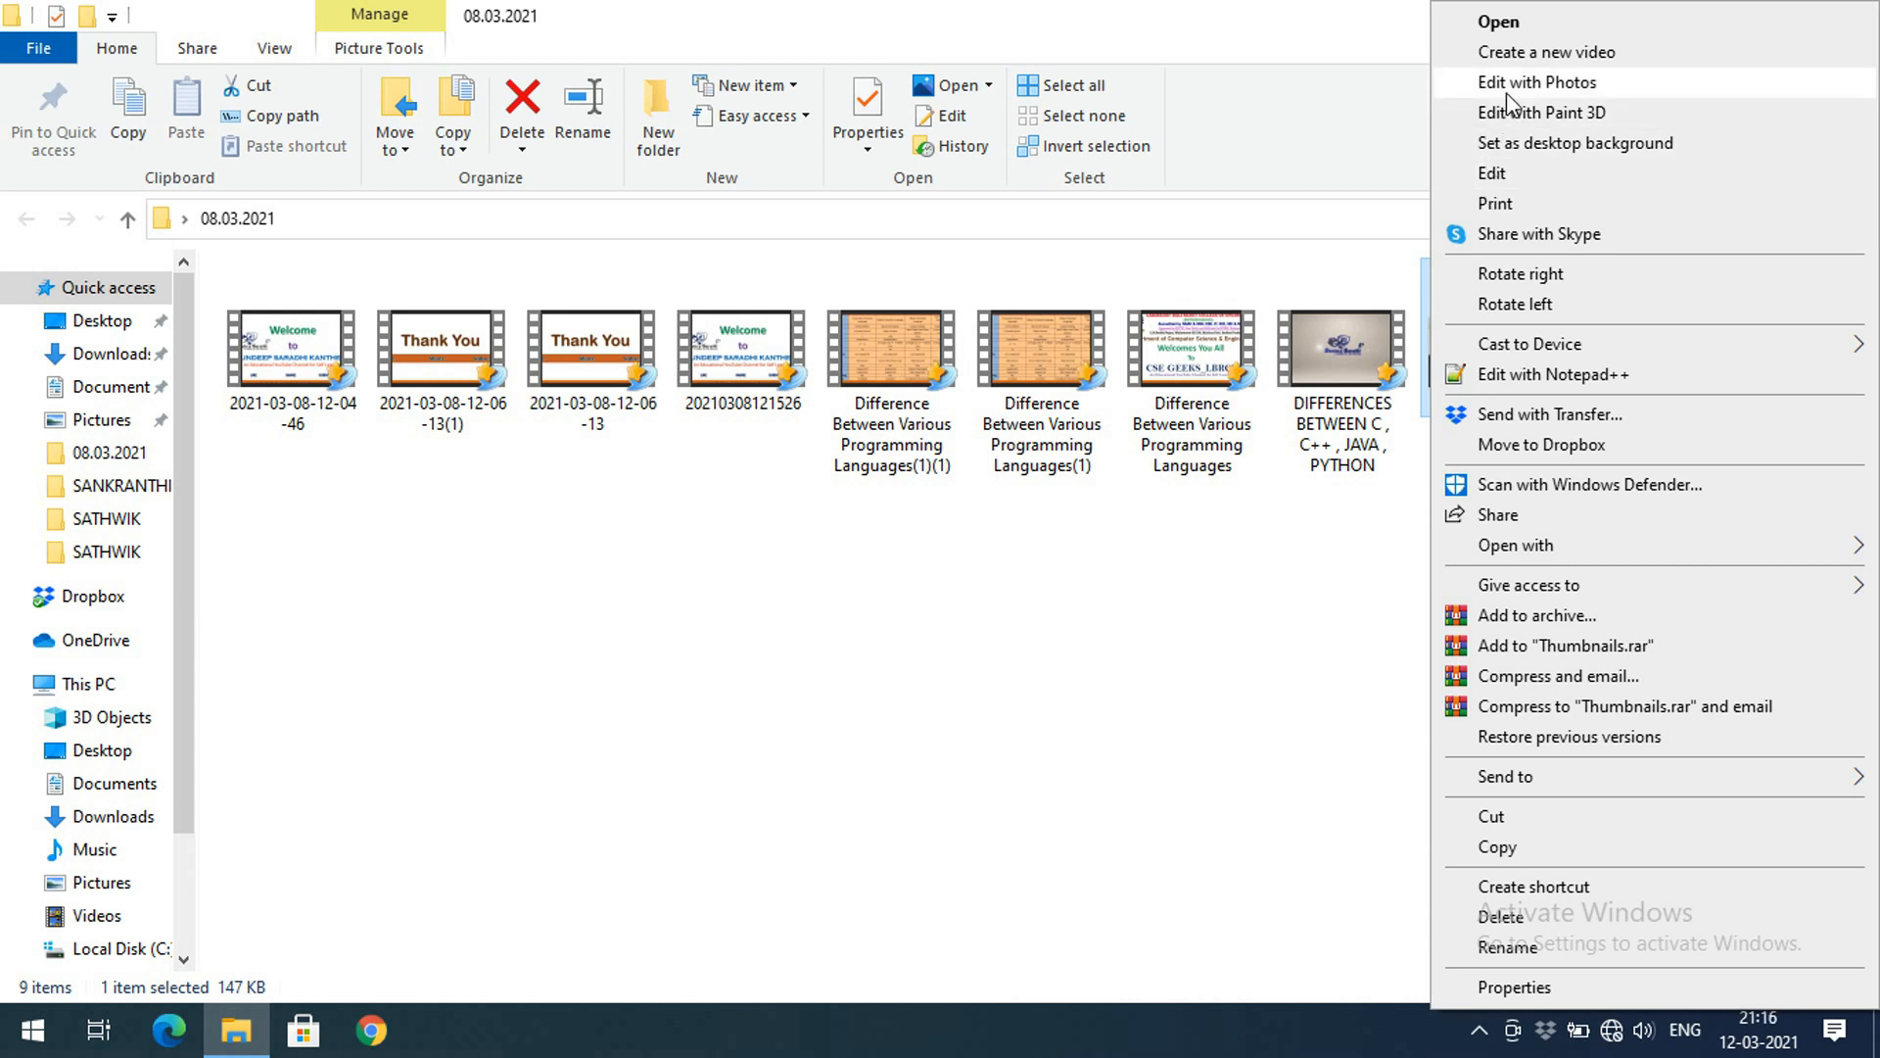
click(1491, 174)
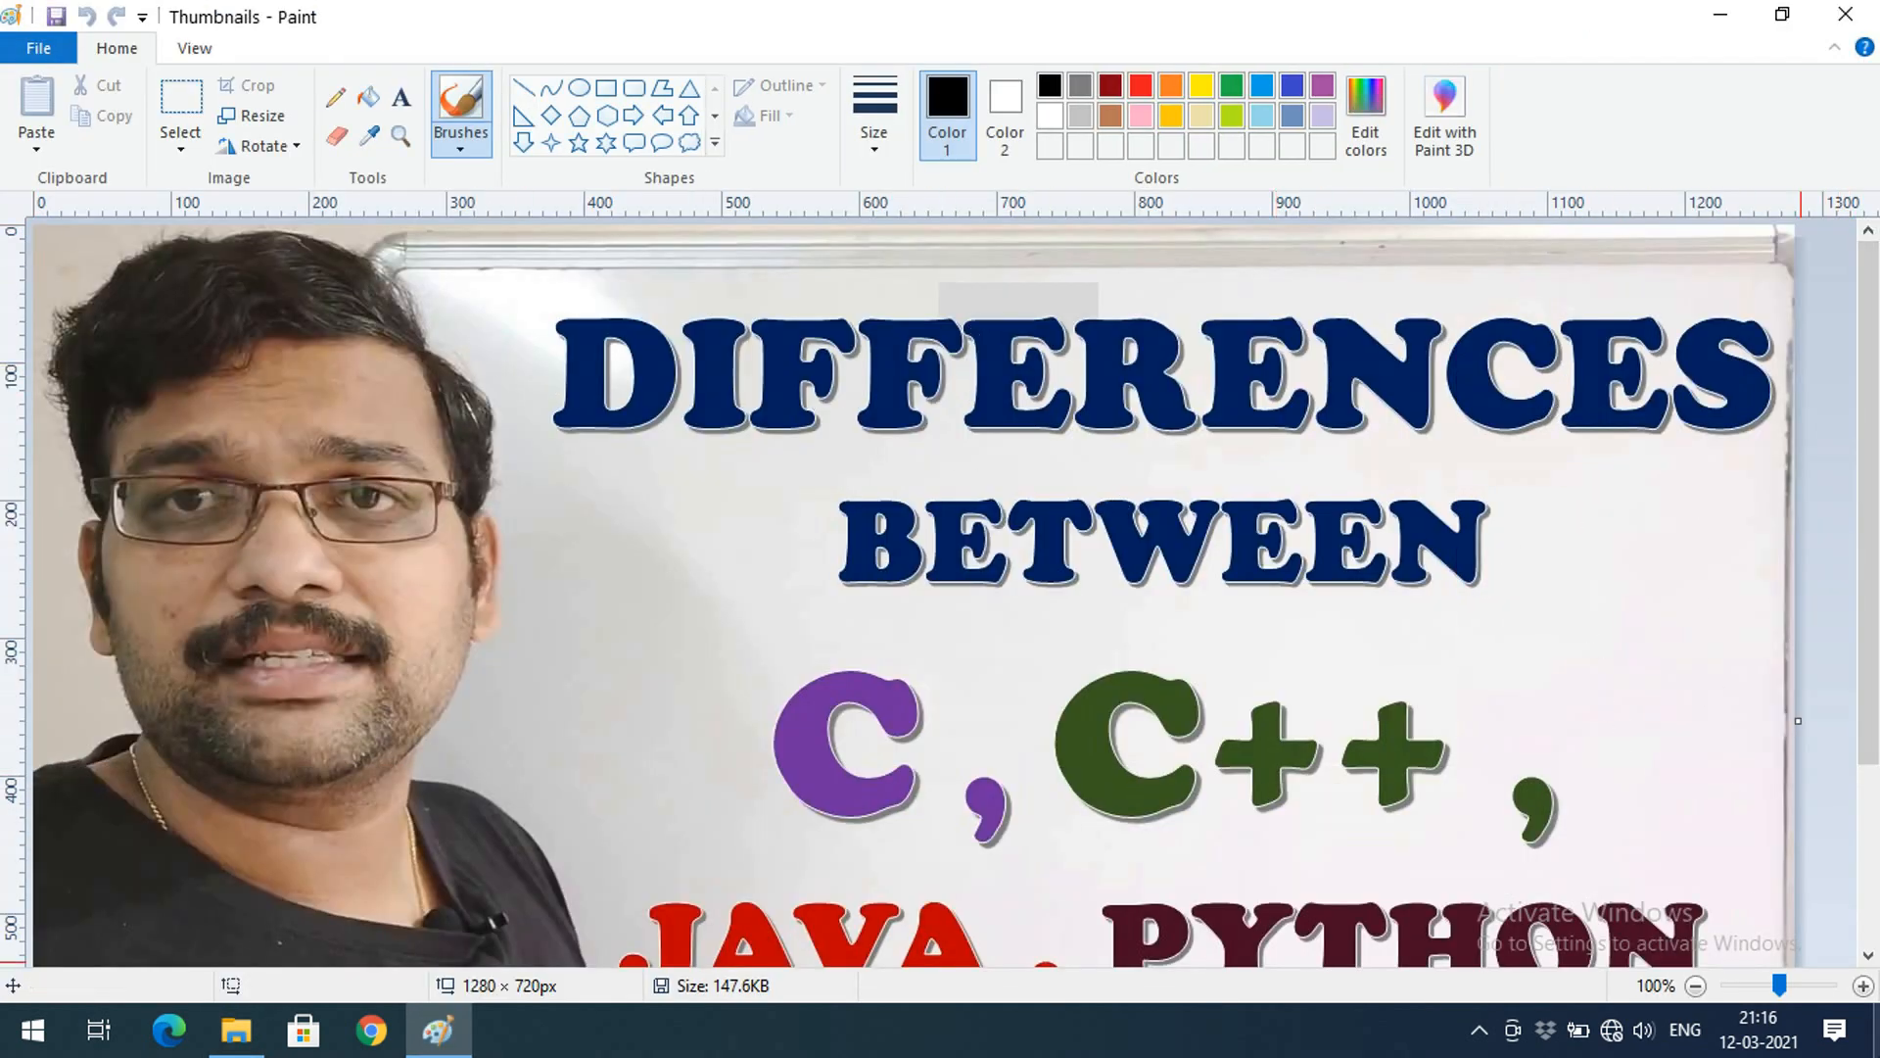
Zoom out on the thumbnail and show the Save as formats (PNG, JPEG, BMP, GIF)
click(1695, 986)
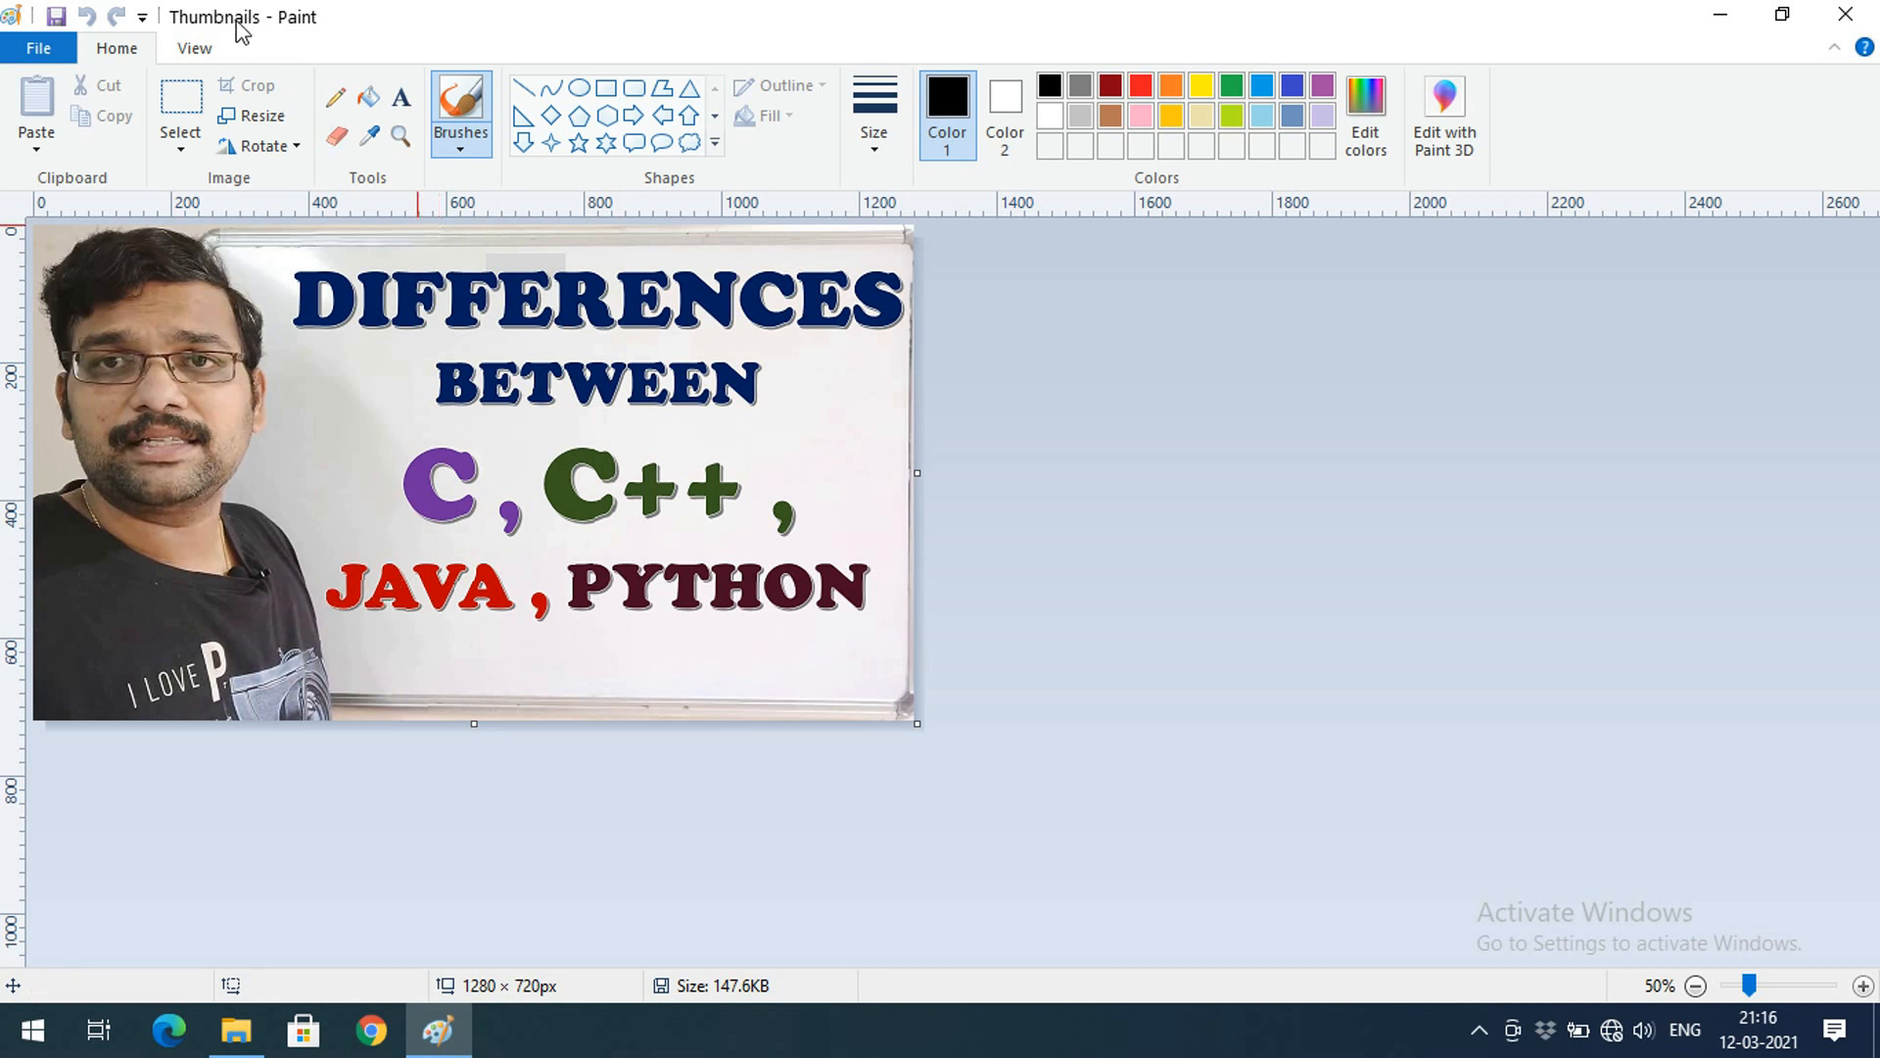
click(38, 48)
mouse_move(78, 278)
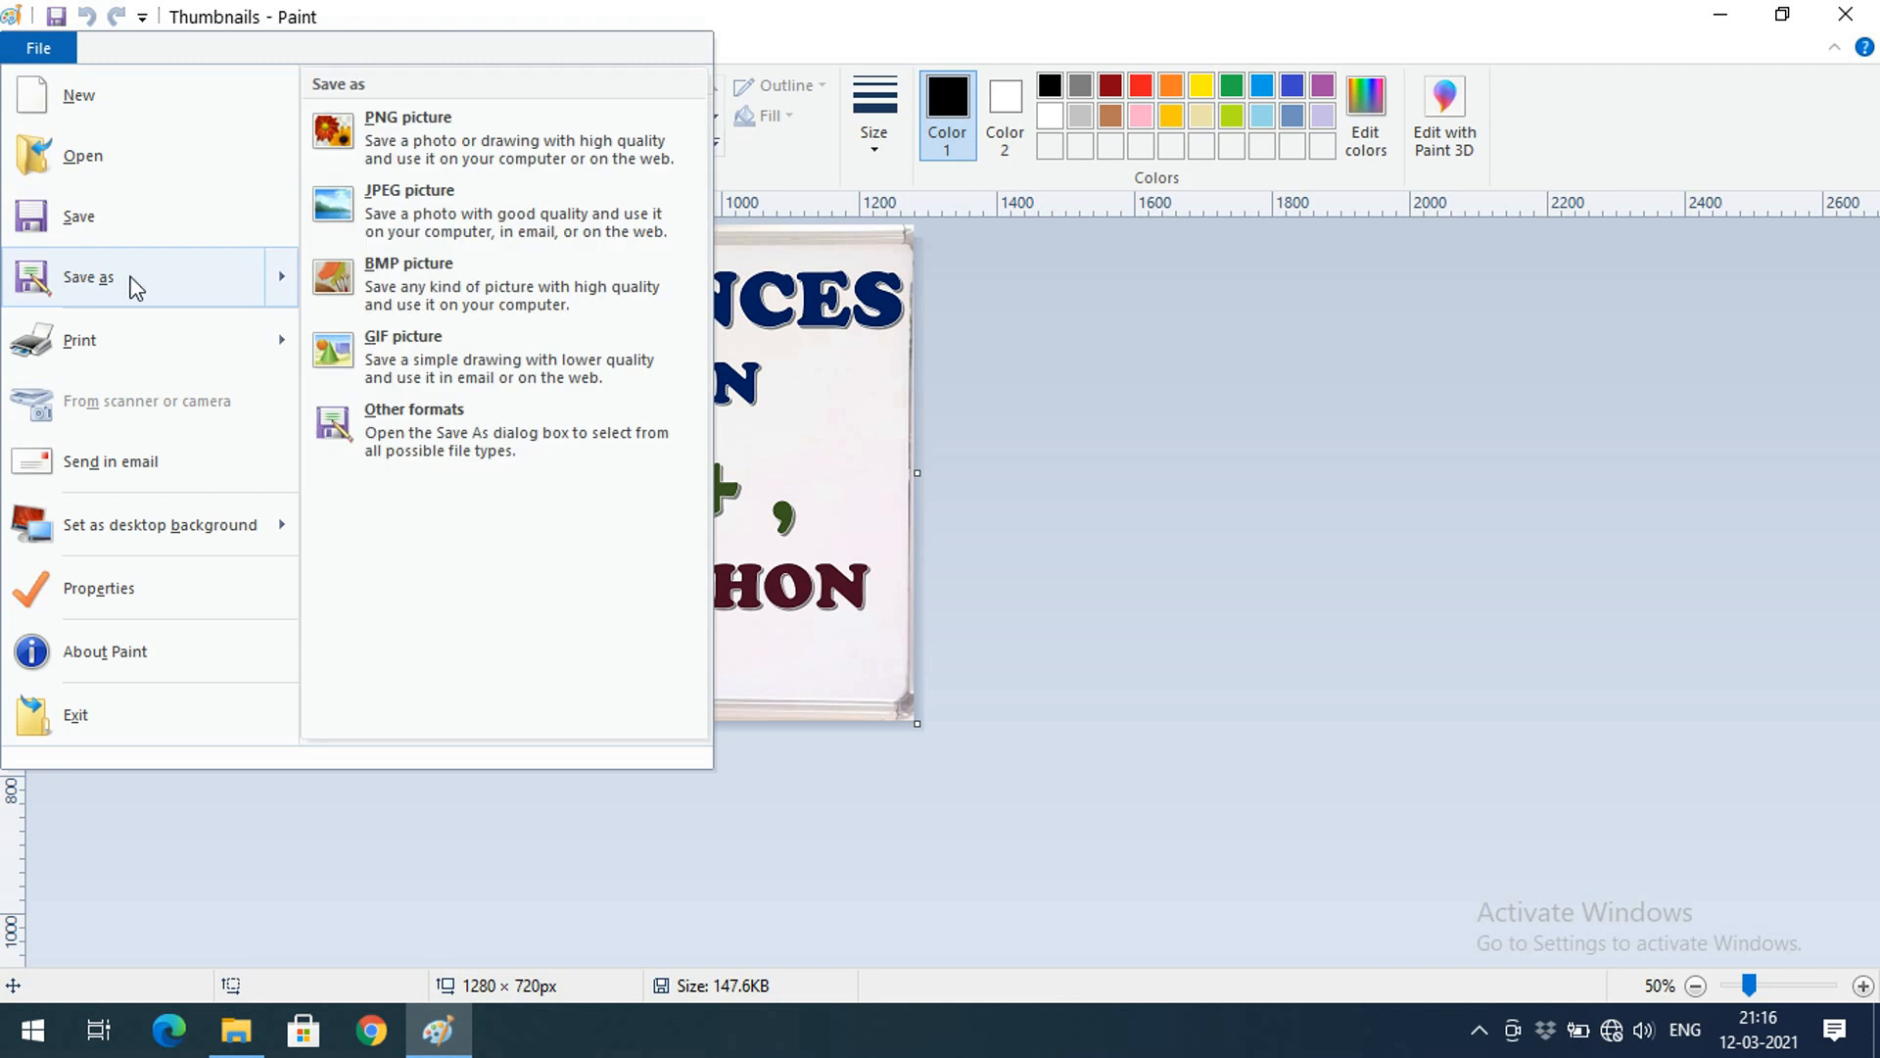